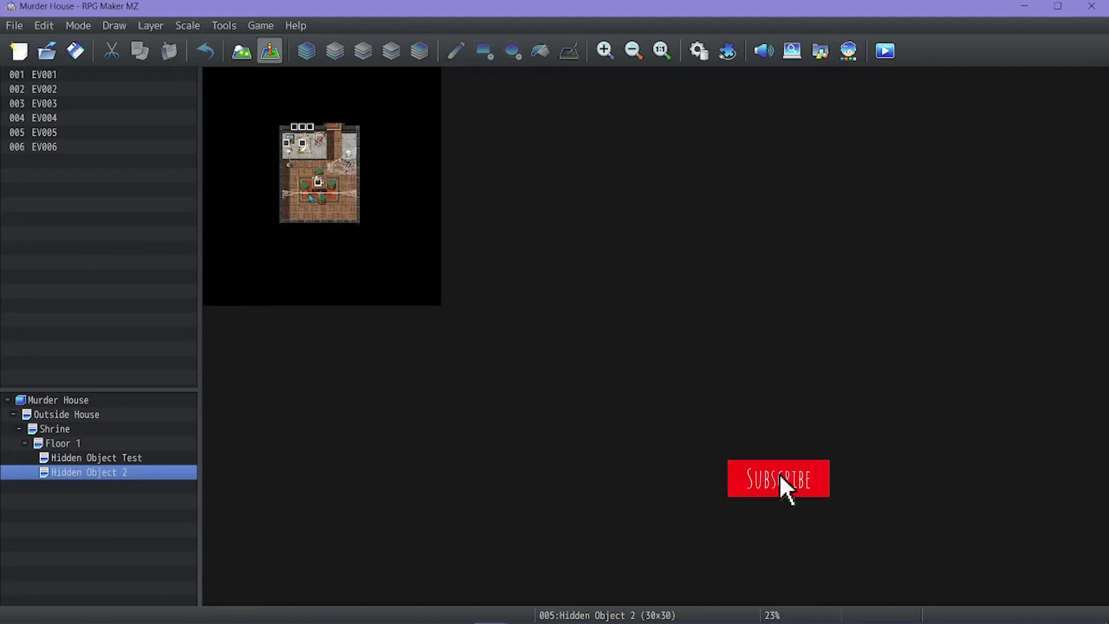
Step: Zoom the map view in on the Murder House project's map in the editor
{"action": "scroll", "coordinate": [310, 199], "scroll_direction": "up", "scroll_amount": 3, "text": "ctrl"}
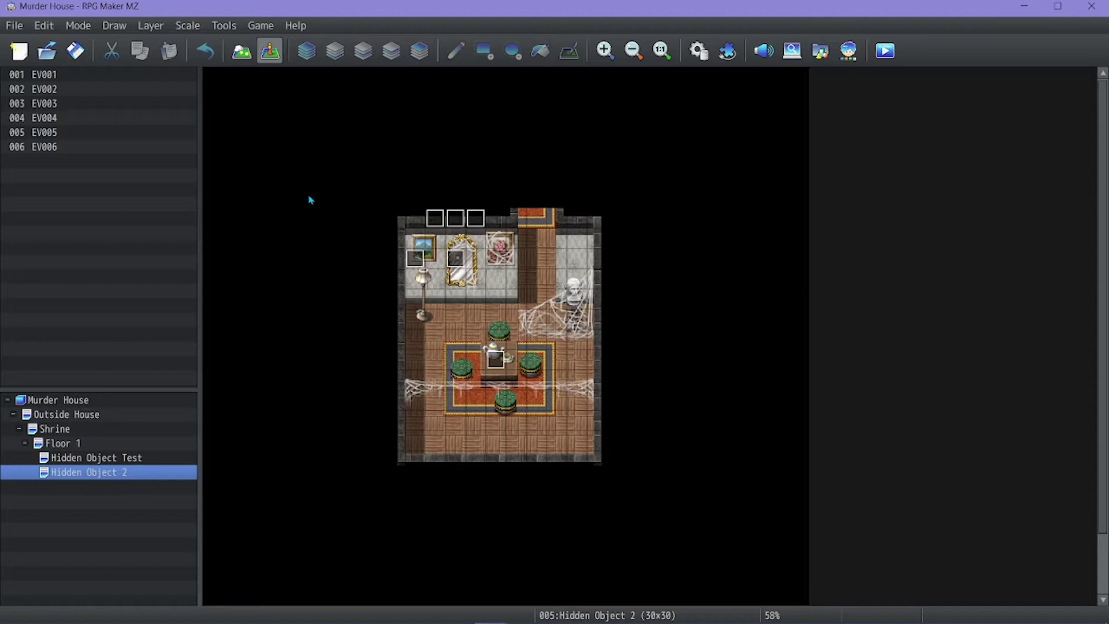
{"action": "left_click", "coordinate": [57, 443]}
{"action": "scroll", "coordinate": [382, 413], "scroll_direction": "up", "scroll_amount": 1}
{"action": "scroll", "coordinate": [510, 423], "scroll_direction": "up", "scroll_amount": 1}
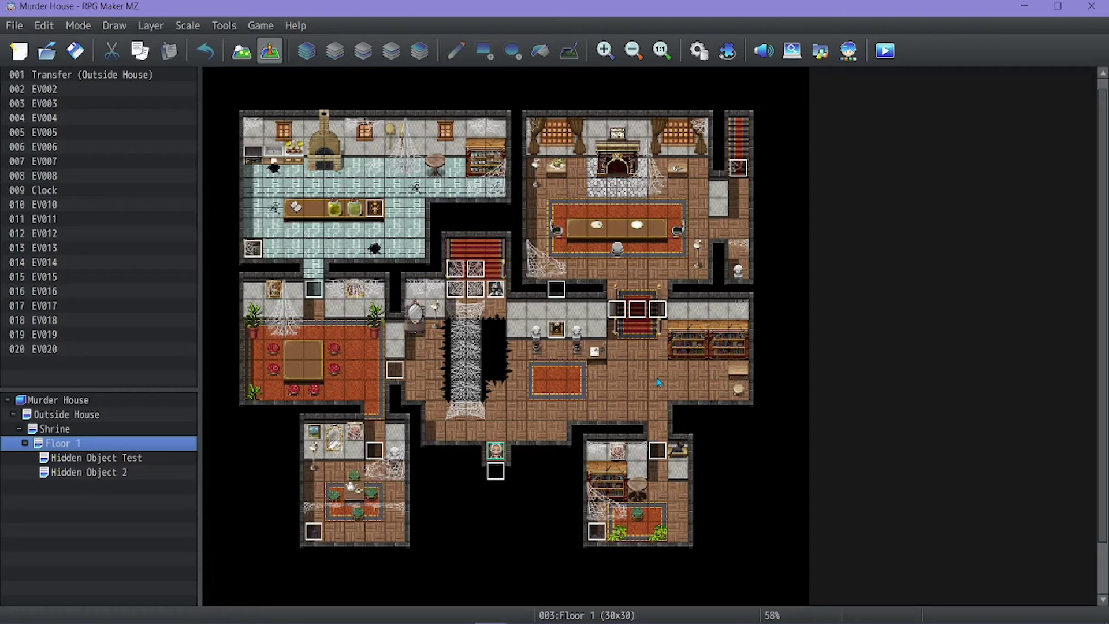
{"action": "scroll", "coordinate": [407, 260], "scroll_direction": "down", "scroll_amount": 2}
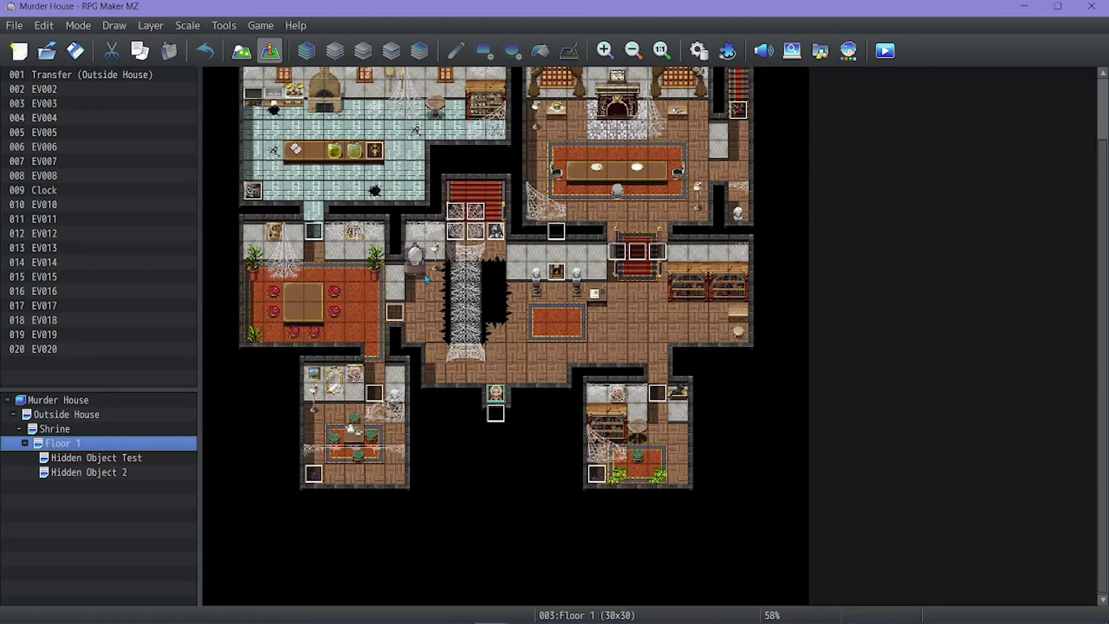
{"action": "scroll", "coordinate": [628, 336], "scroll_direction": "up", "scroll_amount": 2}
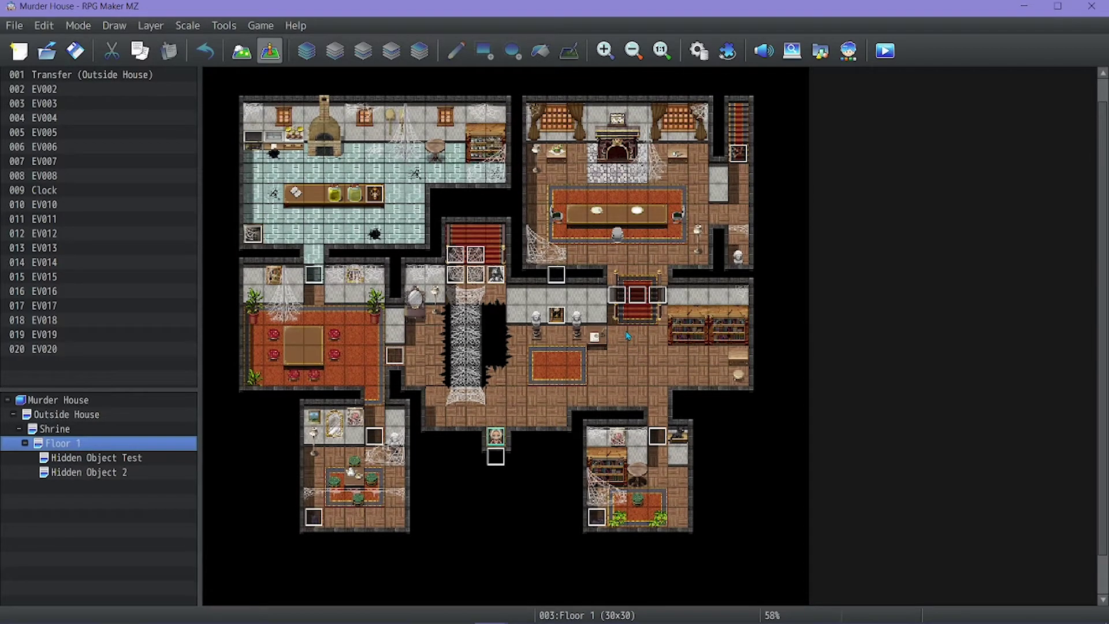
{"action": "left_click", "coordinate": [75, 52]}
Step: Launch a full-screen playtest and start a New Game
{"action": "key", "text": "ctrl+r"}
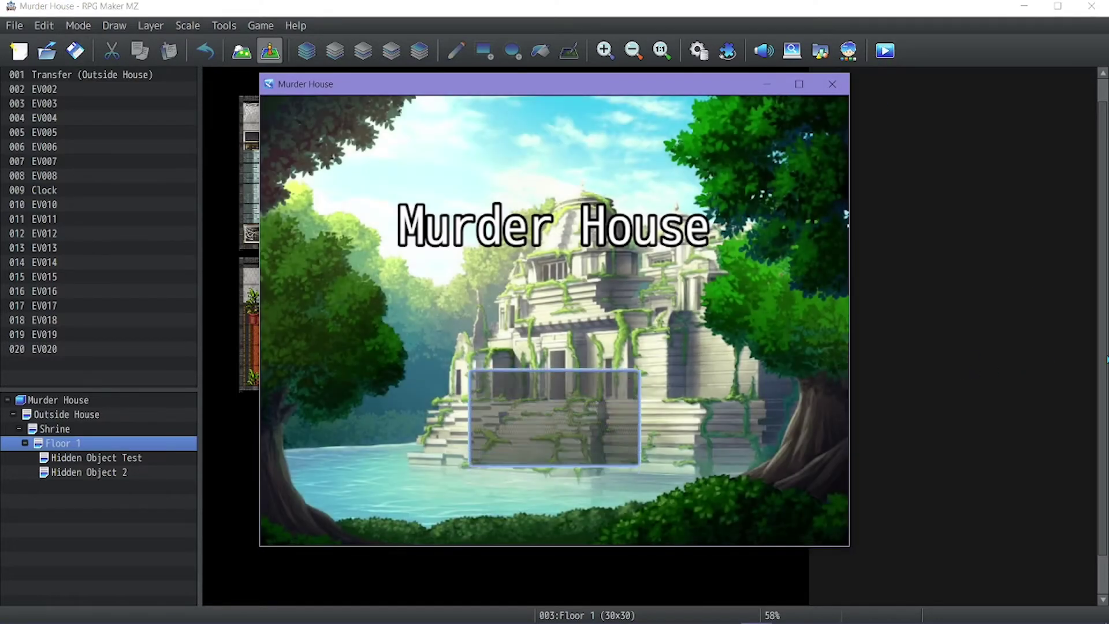
{"action": "key", "text": "F4"}
{"action": "key", "text": "Up"}
{"action": "key", "text": "Return"}
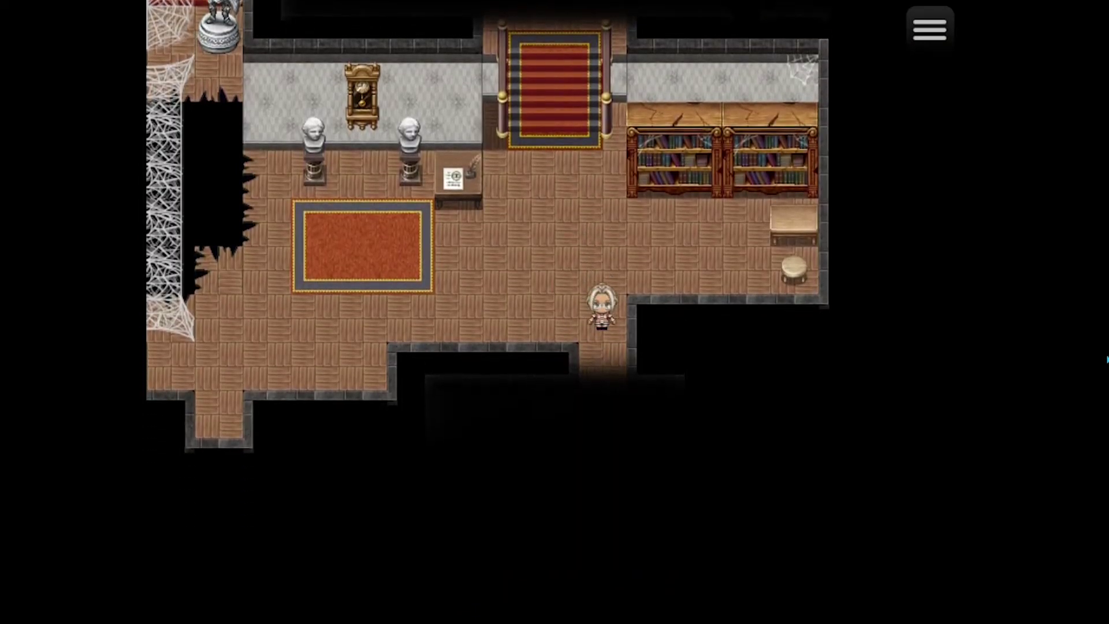
Step: Walk through the upper hall, past the bookshelves and down into the small room's rug
{"action": "key", "text": "Up"}
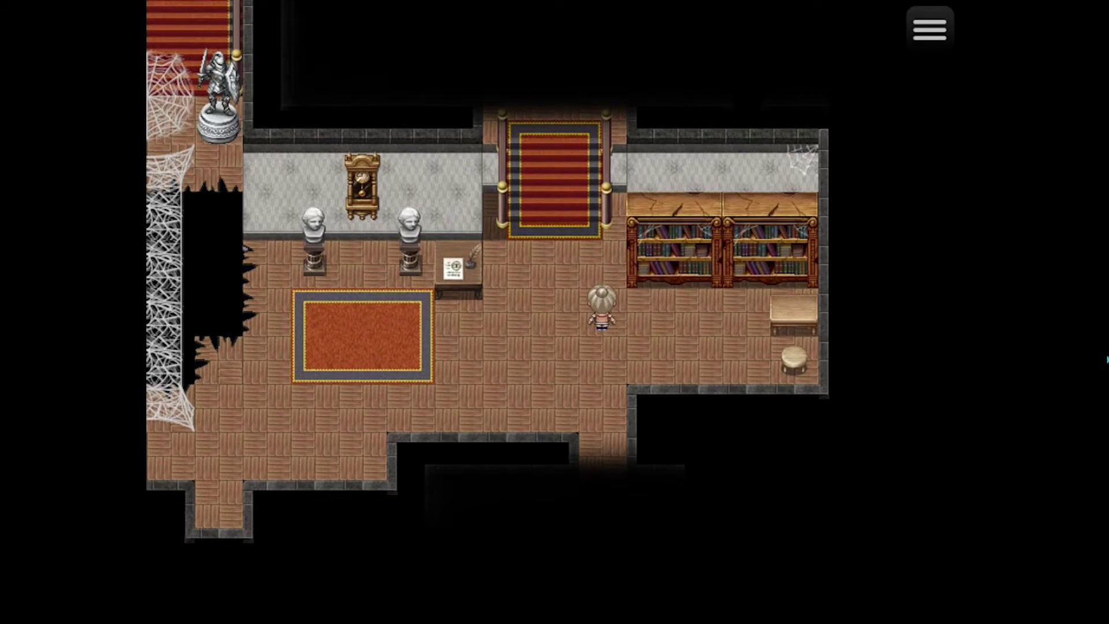
{"action": "key", "text": "Down"}
{"action": "key", "text": "Down"}
{"action": "key", "text": "Up"}
{"action": "key", "text": "Right"}
{"action": "key", "text": "Up"}
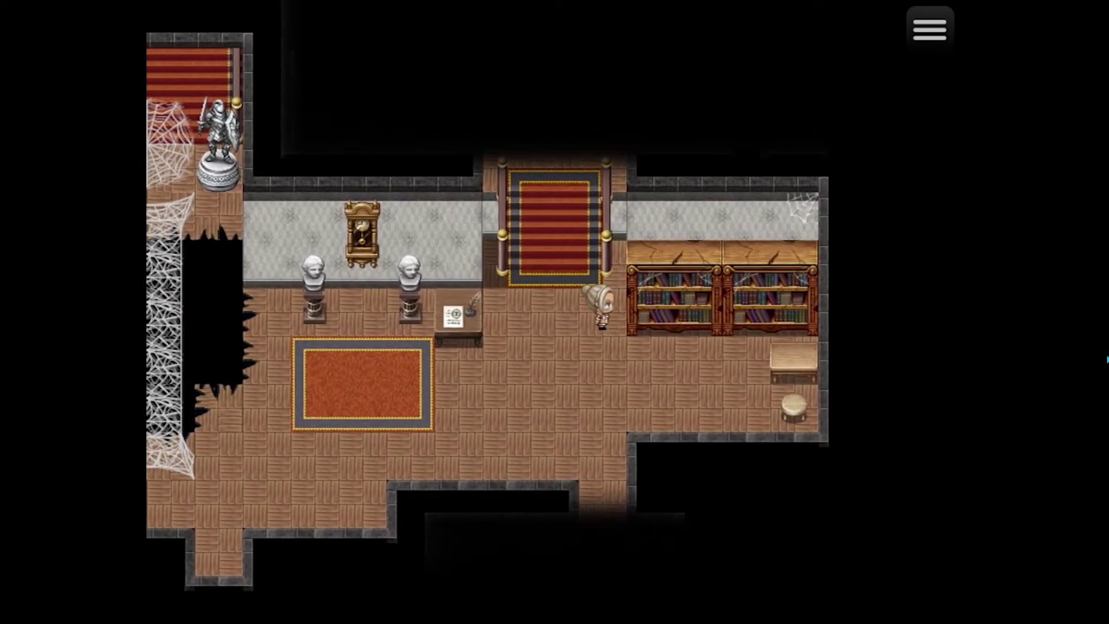
{"action": "key", "text": "Down"}
{"action": "key", "text": "Right"}
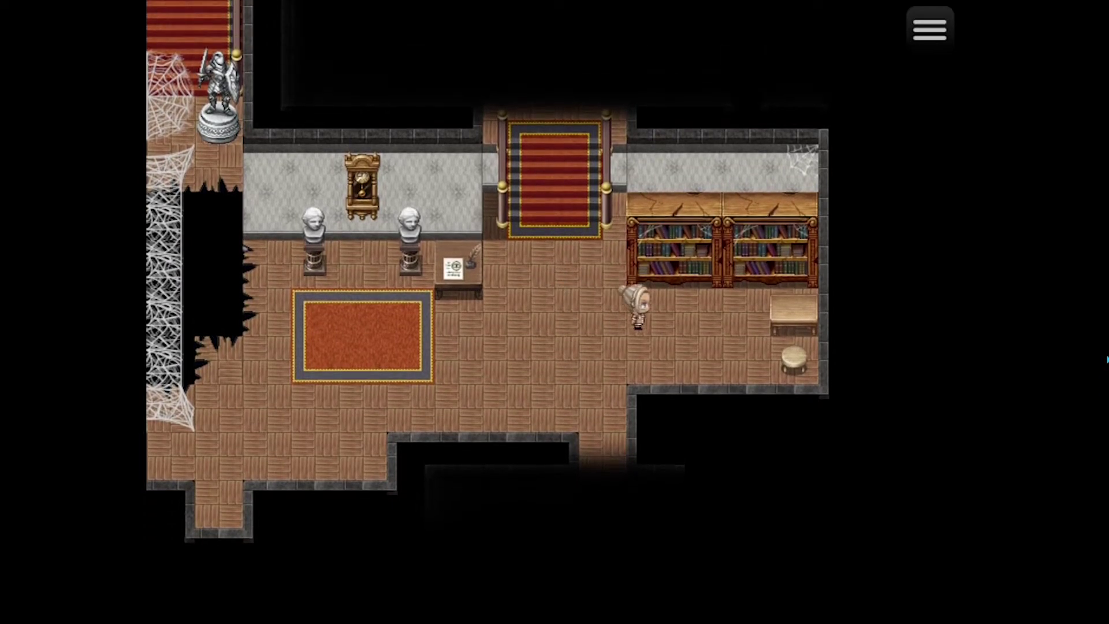
{"action": "key", "text": "Left"}
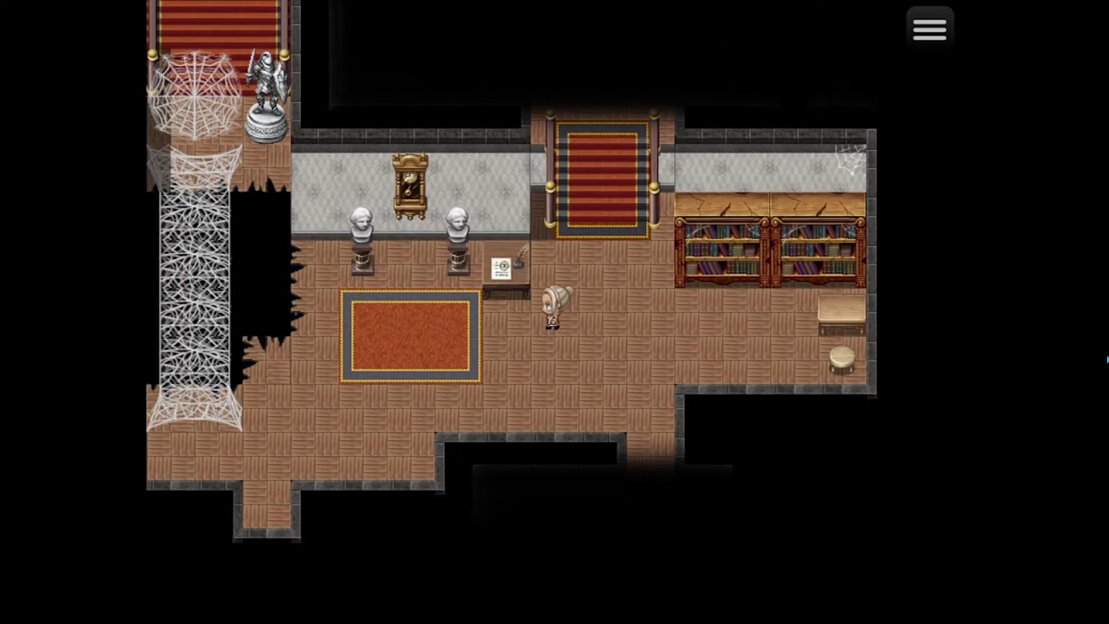
{"action": "key", "text": "Right"}
{"action": "key", "text": "Down"}
{"action": "key", "text": "Down"}
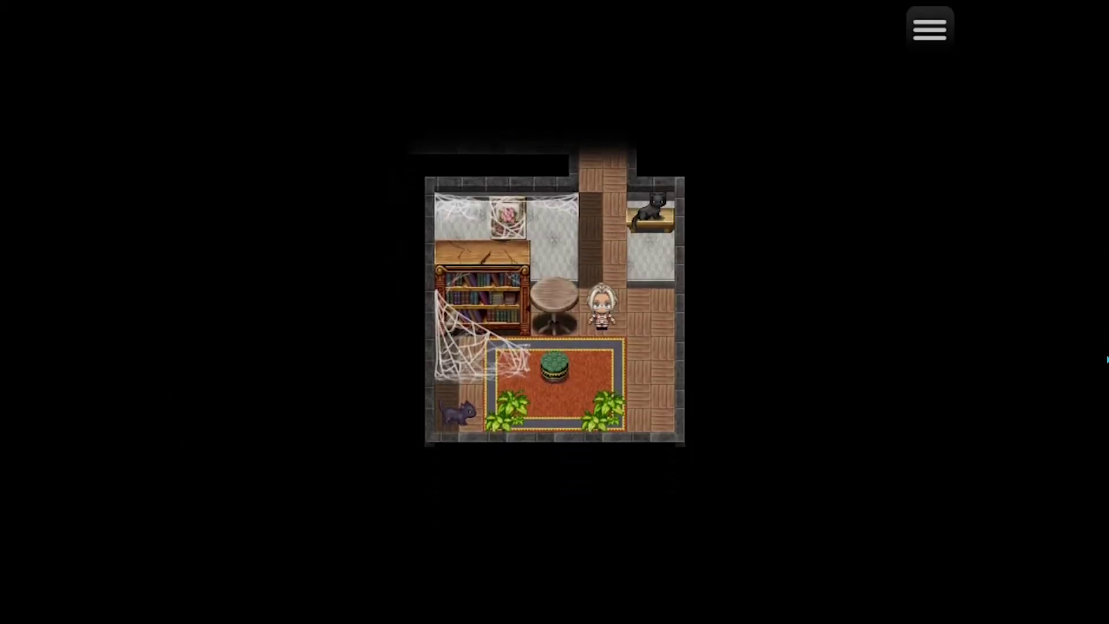
{"action": "key", "text": "Left"}
{"action": "key", "text": "Left"}
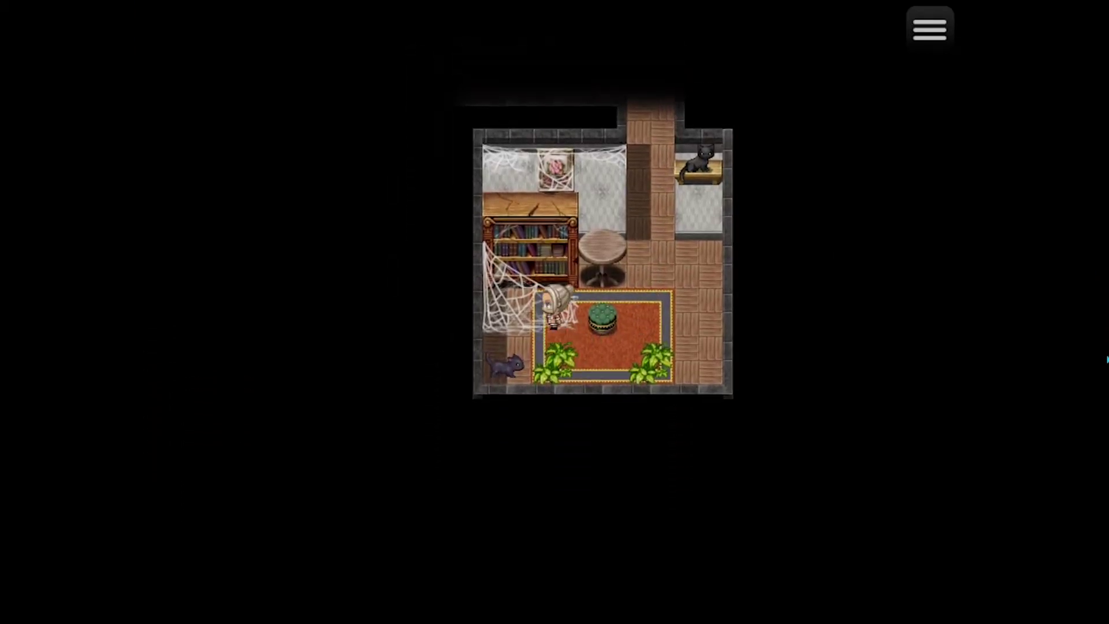
{"action": "key", "text": "Up"}
{"action": "key", "text": "Right"}
{"action": "key", "text": "Up"}
{"action": "key", "text": "Down"}
{"action": "key", "text": "Left"}
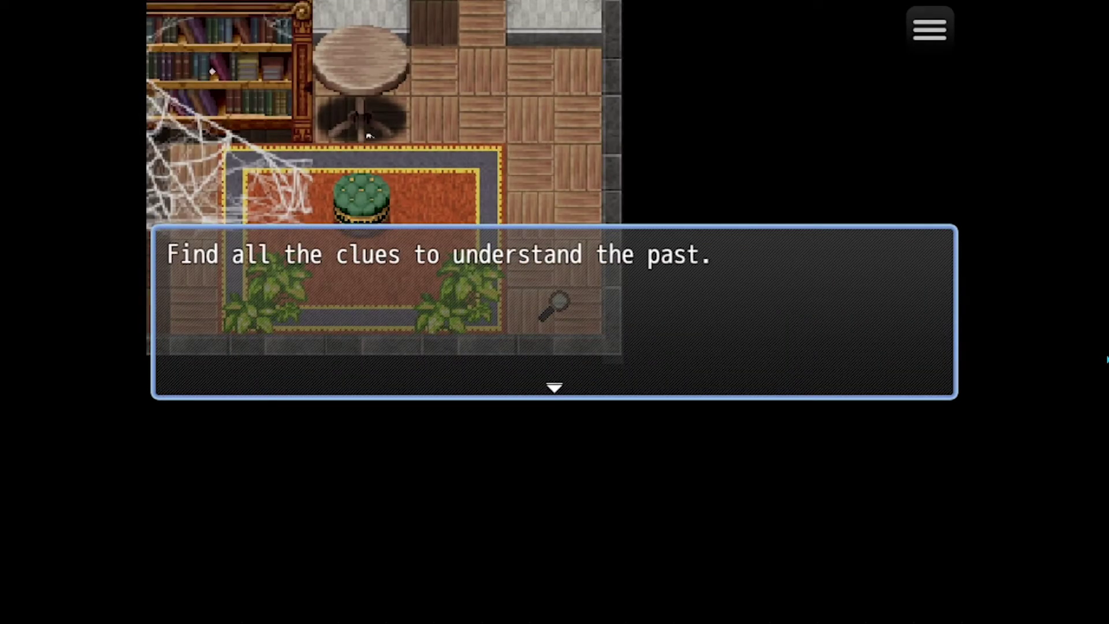
Step: Start the countdown and inspect the table with the magnifier, finding a toy mouse
{"action": "key", "text": "Return"}
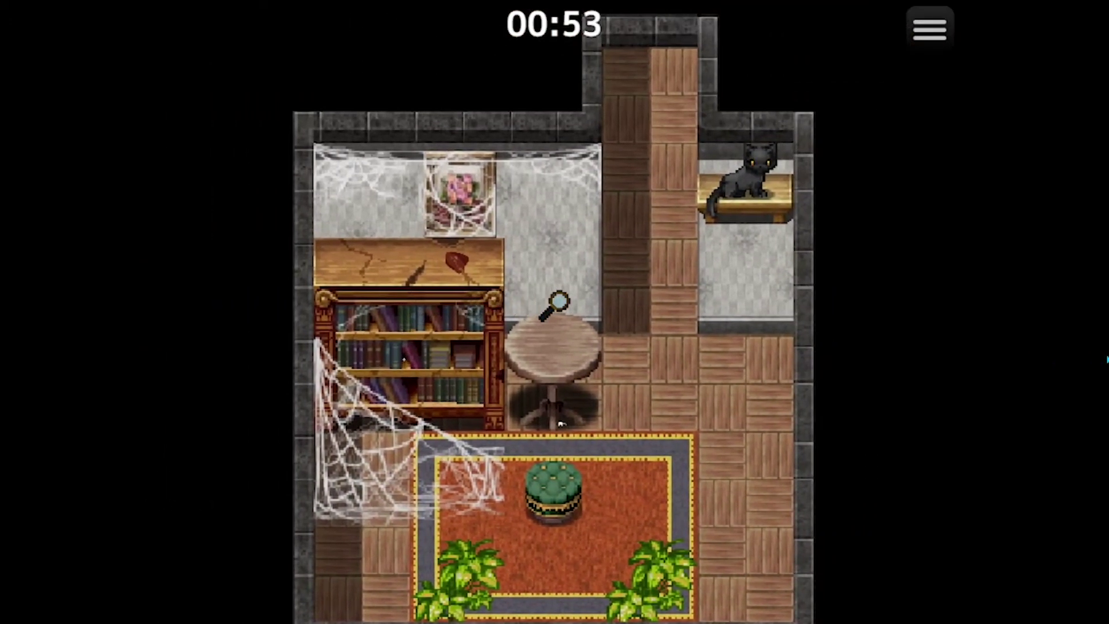
{"action": "key", "text": "Right"}
{"action": "key", "text": "Right"}
{"action": "key", "text": "Down"}
{"action": "key", "text": "Down"}
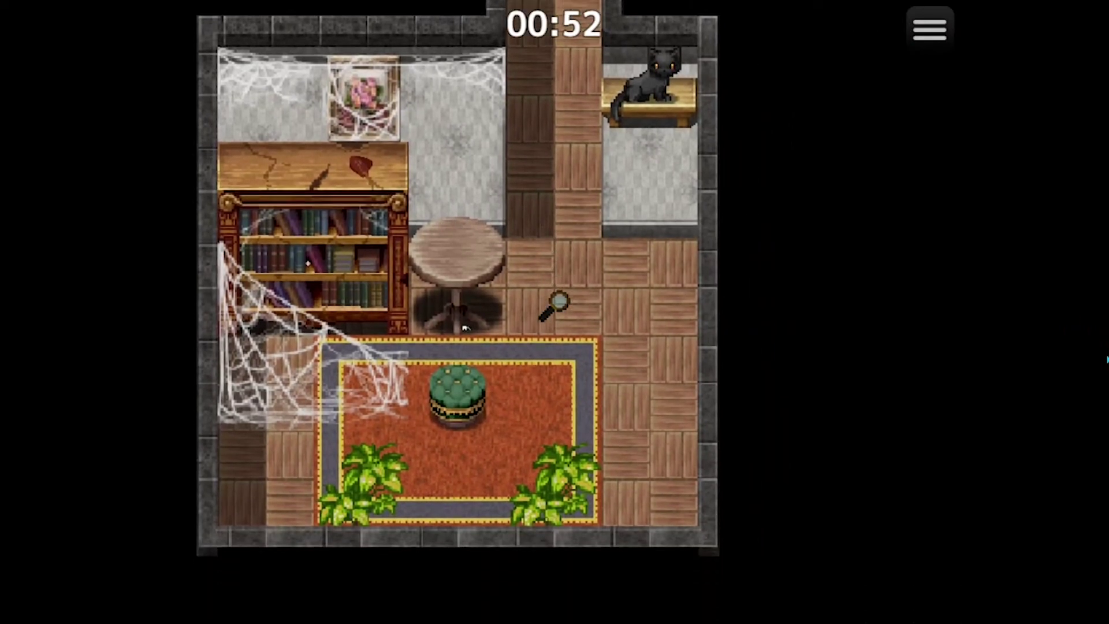
{"action": "key", "text": "Down"}
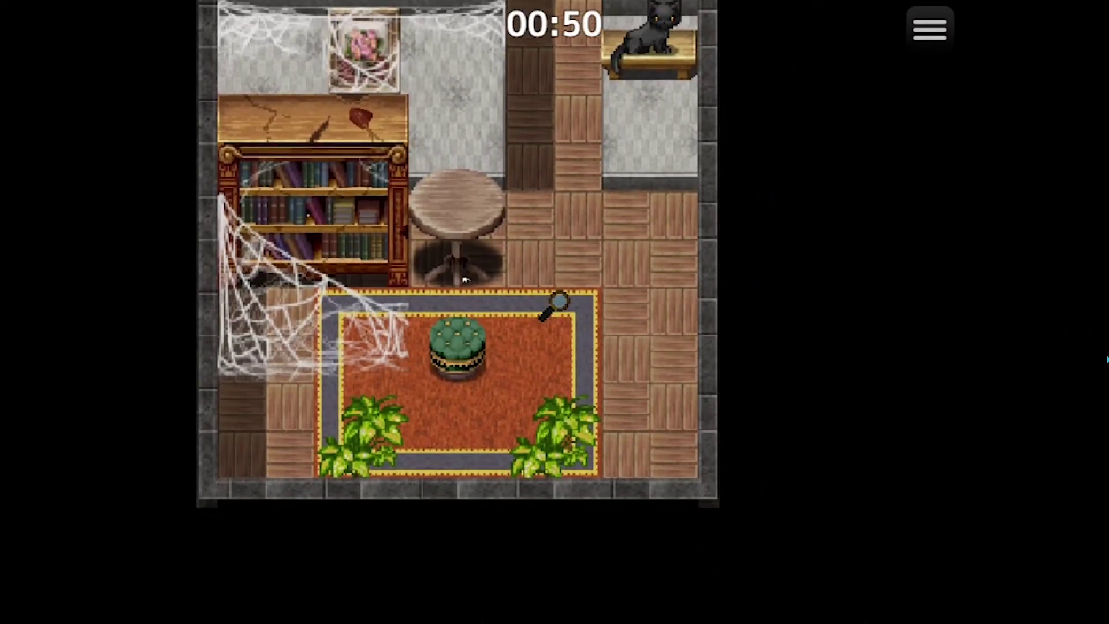
{"action": "key", "text": "Left"}
{"action": "key", "text": "Left"}
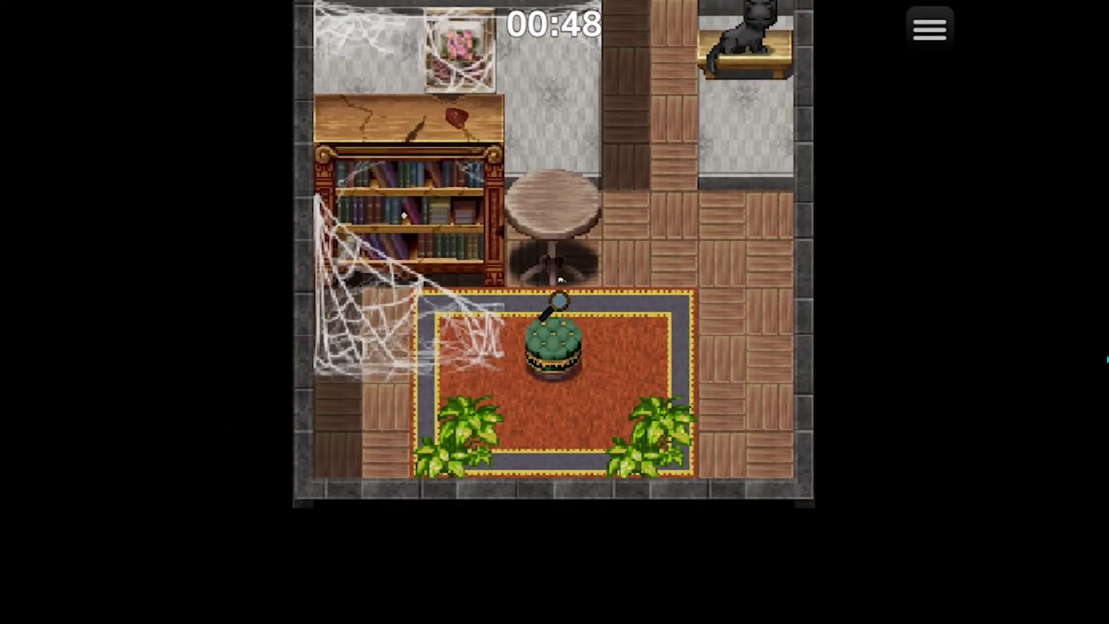
{"action": "key", "text": "Up"}
{"action": "key", "text": "Return"}
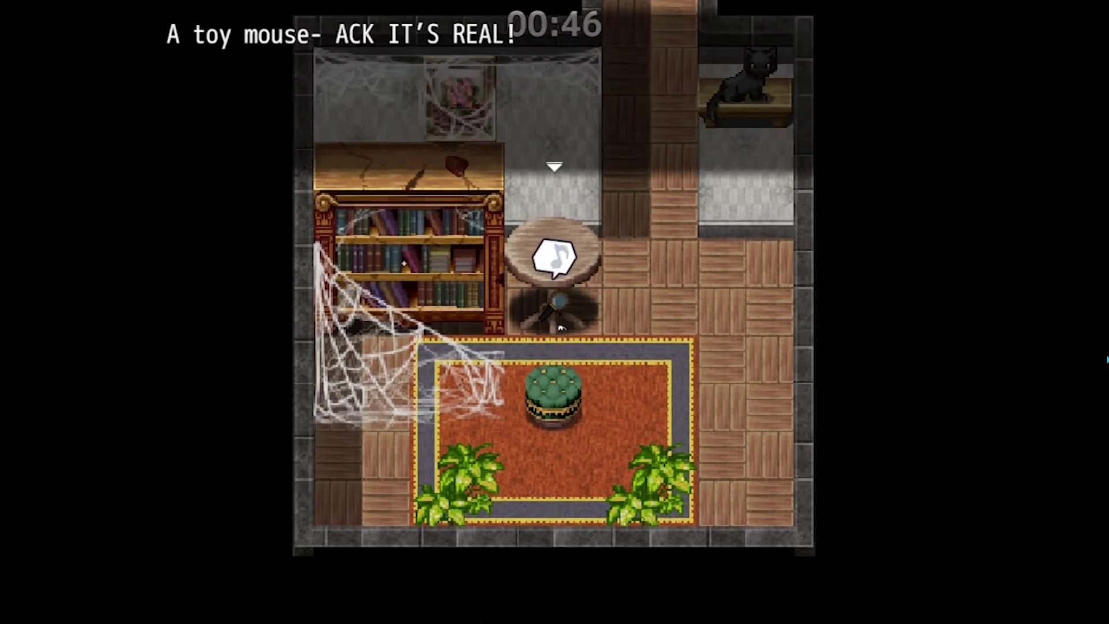
{"action": "key", "text": "Return"}
Step: Inspect the bookshelf and the painting, dismissing the weird stain message
{"action": "key", "text": "Left"}
{"action": "key", "text": "Left"}
{"action": "key", "text": "Left"}
{"action": "key", "text": "Up"}
{"action": "key", "text": "Return"}
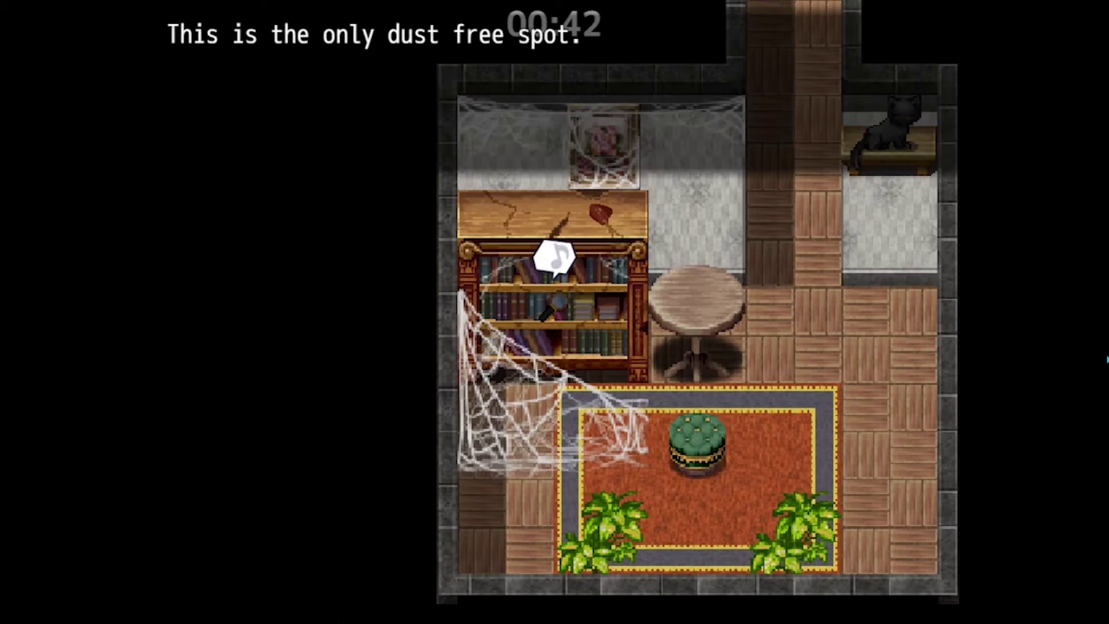
{"action": "key", "text": "Up"}
{"action": "key", "text": "Up"}
{"action": "key", "text": "Right"}
{"action": "key", "text": "Up"}
{"action": "key", "text": "Return"}
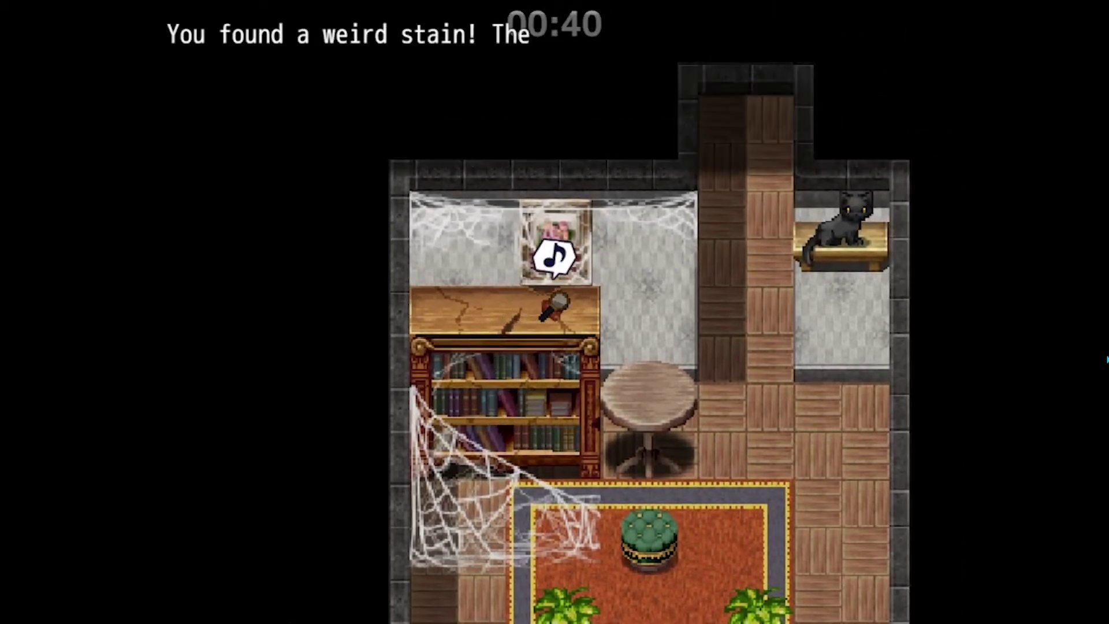
{"action": "key", "text": "Return"}
Step: Inspect the cat to collect the Torn Photo Piece and confirm it under Key Item
{"action": "key", "text": "Right"}
{"action": "key", "text": "Right"}
{"action": "key", "text": "Right"}
{"action": "key", "text": "Right"}
{"action": "key", "text": "Right"}
{"action": "key", "text": "Right"}
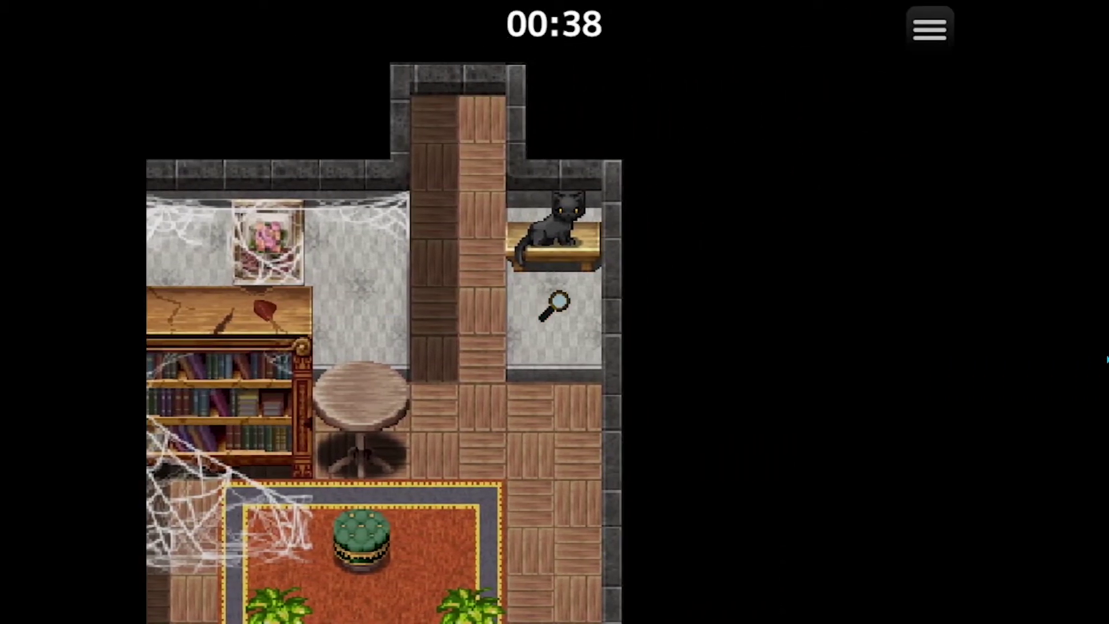
{"action": "key", "text": "Up"}
{"action": "key", "text": "Up"}
{"action": "key", "text": "Return"}
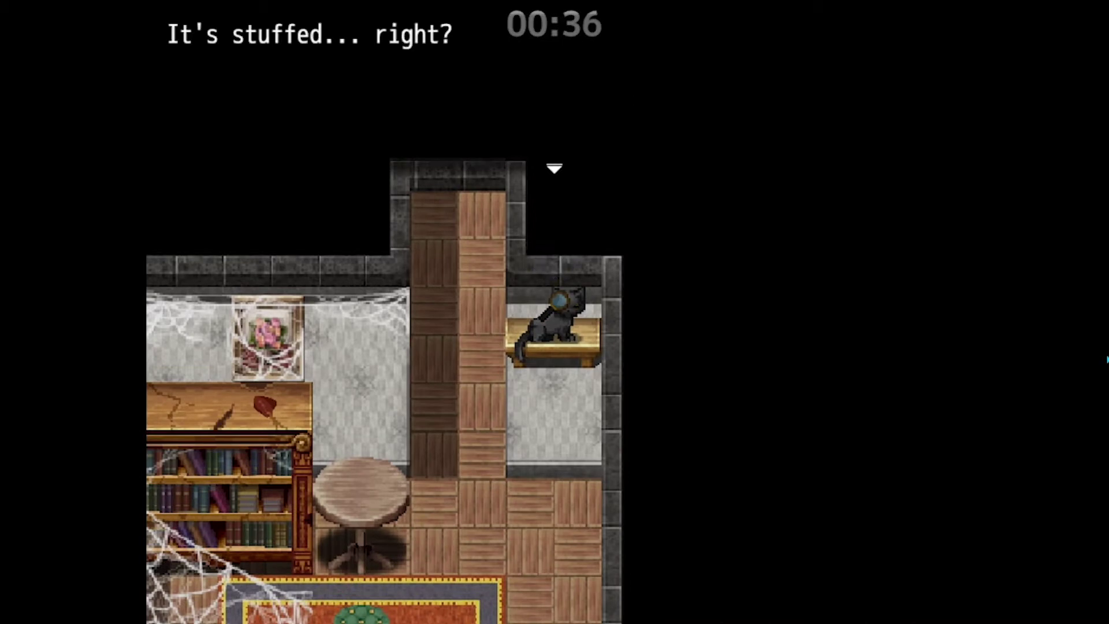
{"action": "key", "text": "Return"}
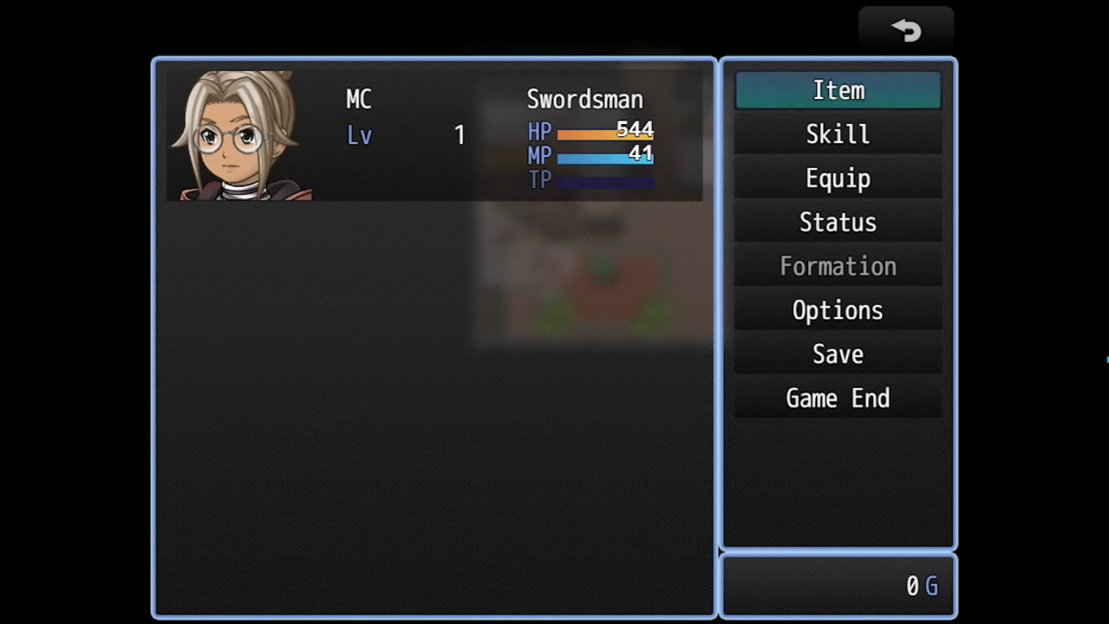
{"action": "key", "text": "Return"}
{"action": "key", "text": "Right"}
{"action": "key", "text": "Right"}
{"action": "key", "text": "Right"}
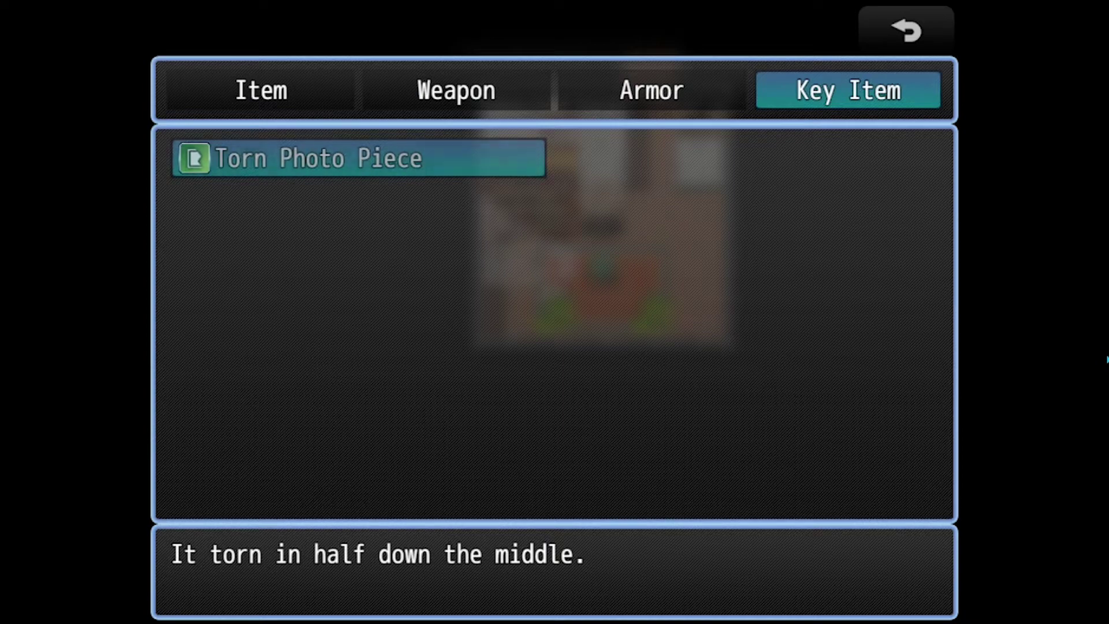
{"action": "key", "text": "Escape"}
{"action": "key", "text": "Escape"}
{"action": "key", "text": "Escape"}
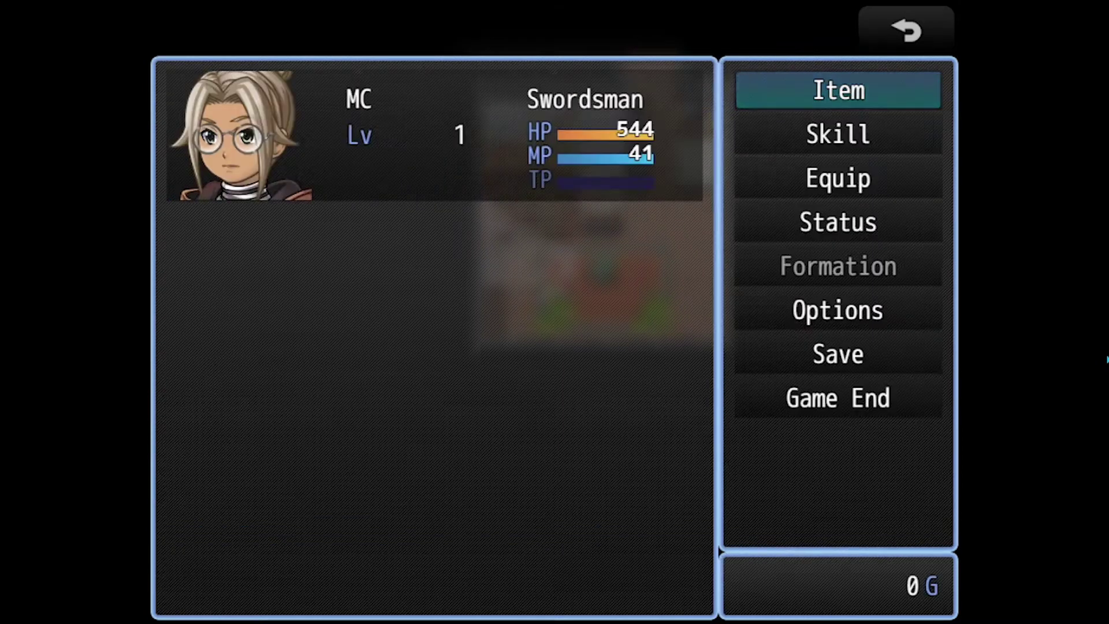
Step: Walk around the rug to the ottoman, leave the small room, and close the playtest
{"action": "key", "text": "Right"}
{"action": "key", "text": "Up"}
{"action": "key", "text": "Left"}
{"action": "key", "text": "Left"}
{"action": "key", "text": "Left"}
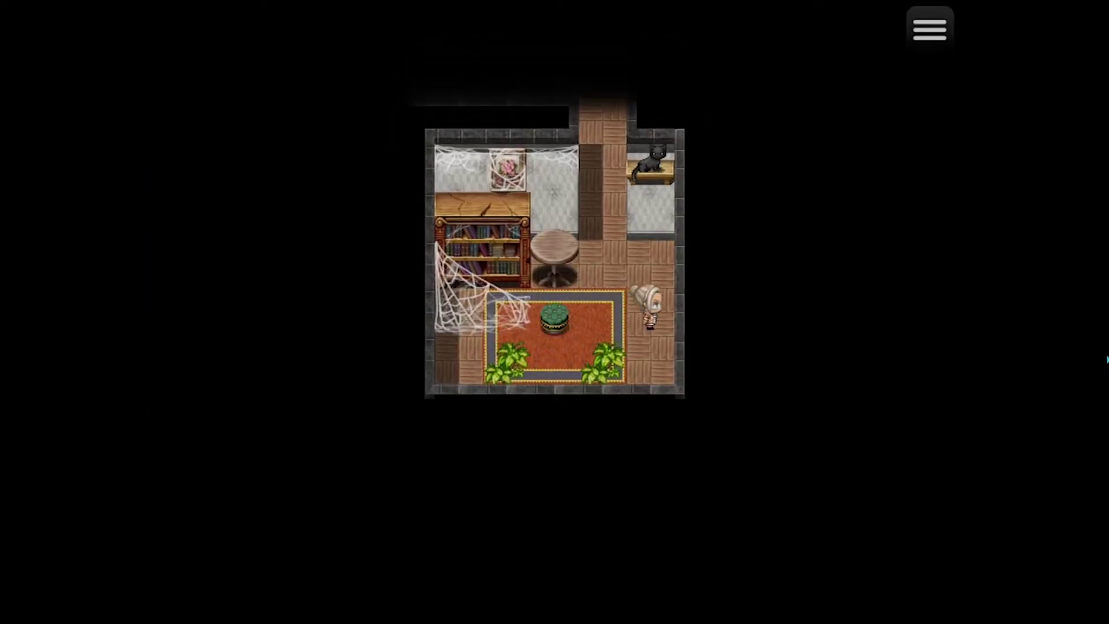
{"action": "key", "text": "Down"}
{"action": "key", "text": "Right"}
{"action": "key", "text": "Right"}
{"action": "key", "text": "Right"}
{"action": "key", "text": "Right"}
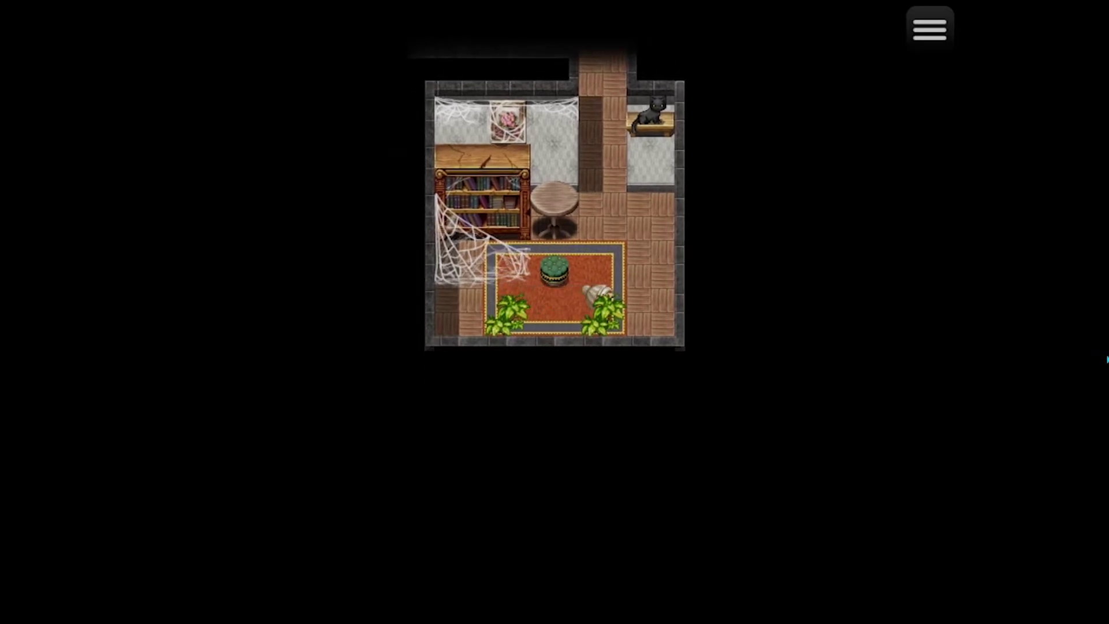
{"action": "key", "text": "Up"}
{"action": "key", "text": "Left"}
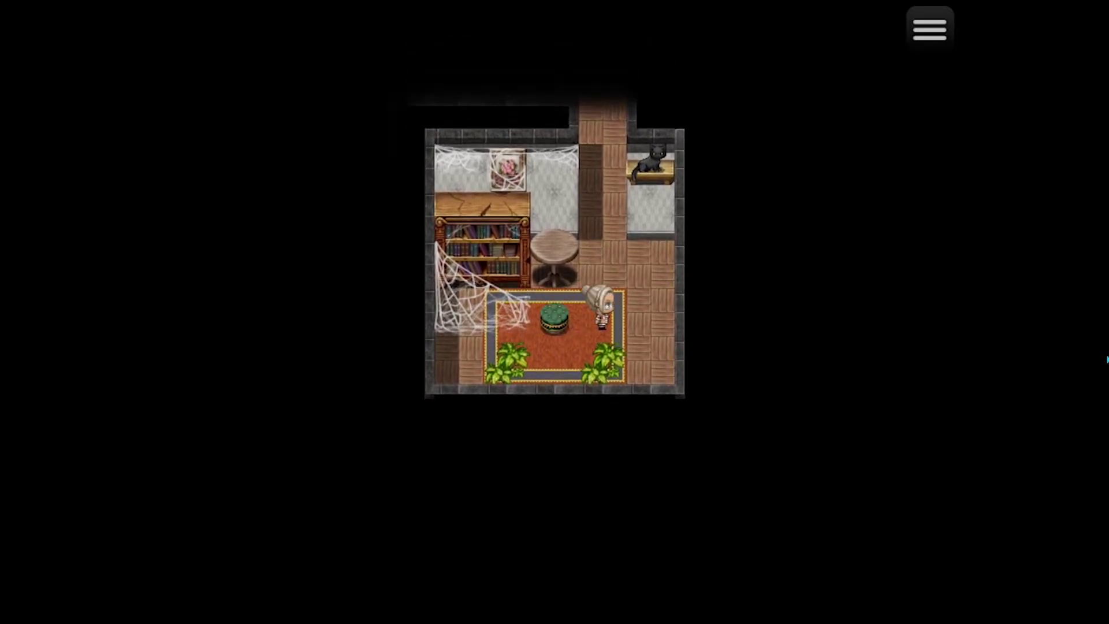
{"action": "key", "text": "Return"}
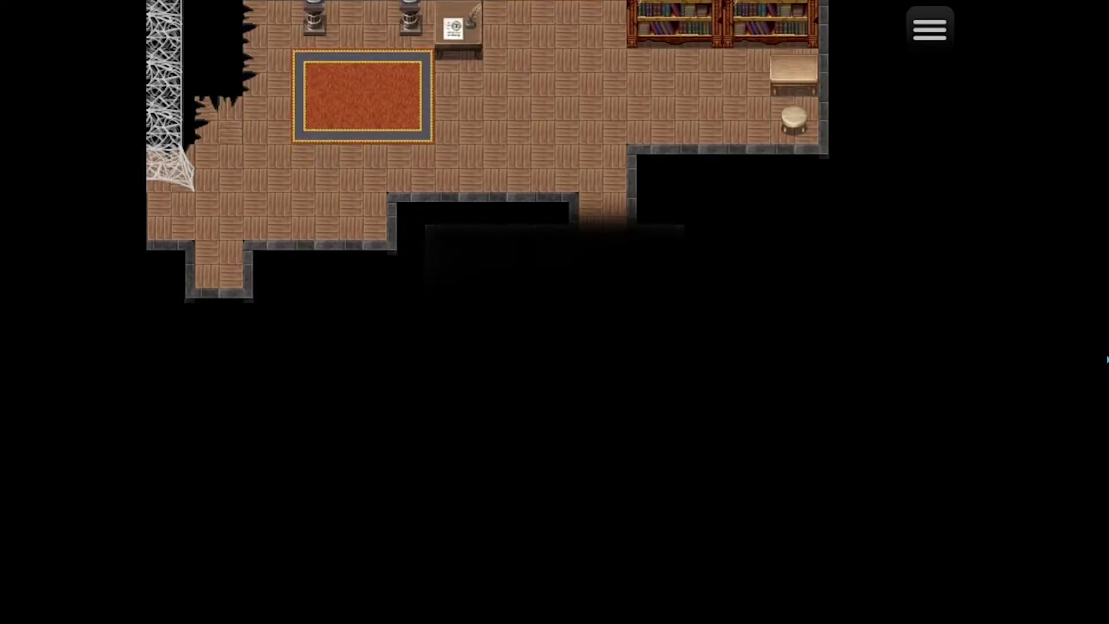
{"action": "key", "text": "alt+F4"}
Step: Relaunch the playtest full screen and start a New Game from the title menu
{"action": "key", "text": "ctrl+r"}
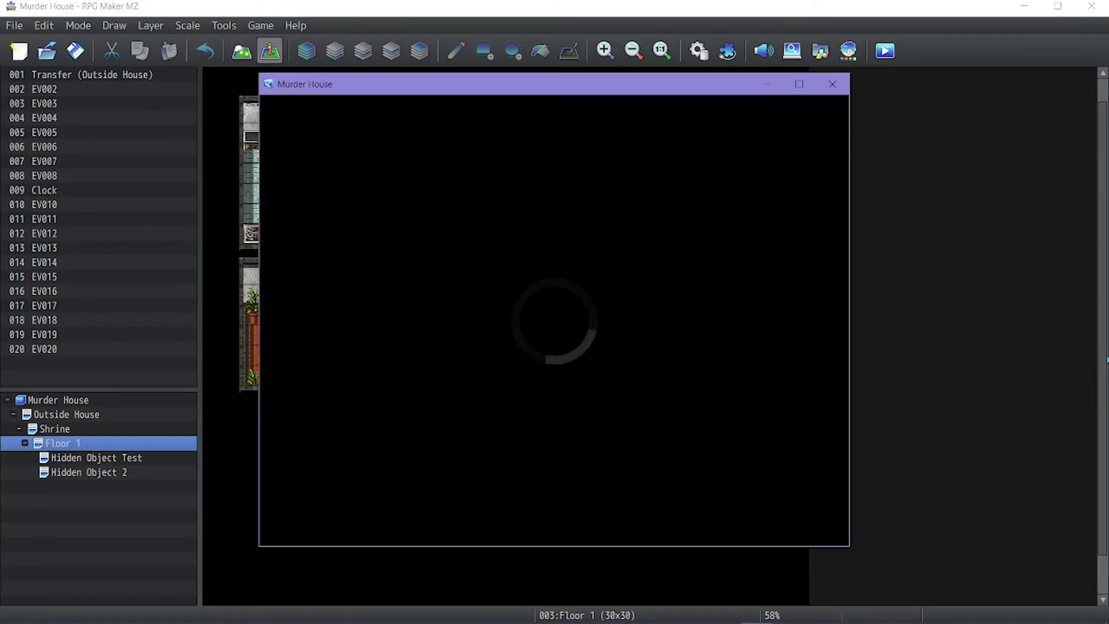
{"action": "key", "text": "F4"}
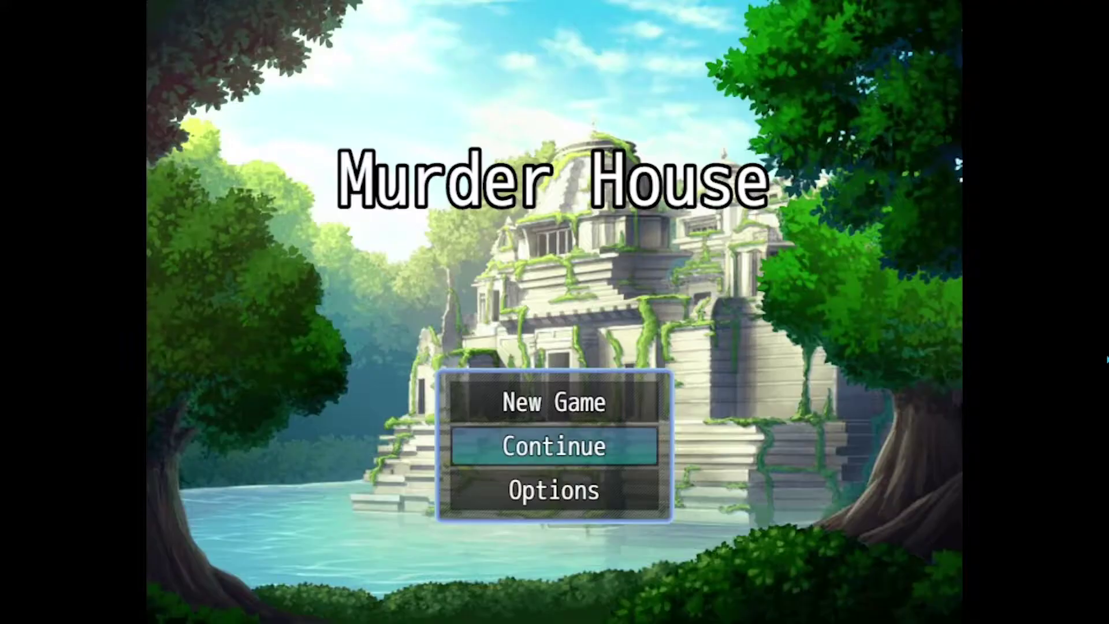
{"action": "key", "text": "Return"}
{"action": "key", "text": "Escape"}
{"action": "key", "text": "Up"}
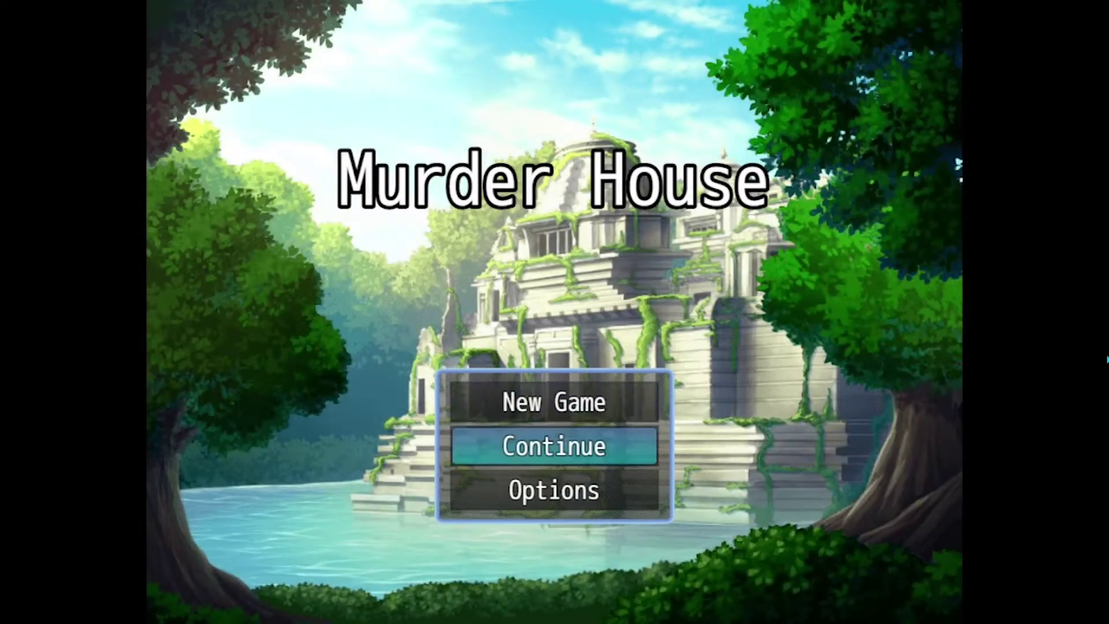
{"action": "key", "text": "Return"}
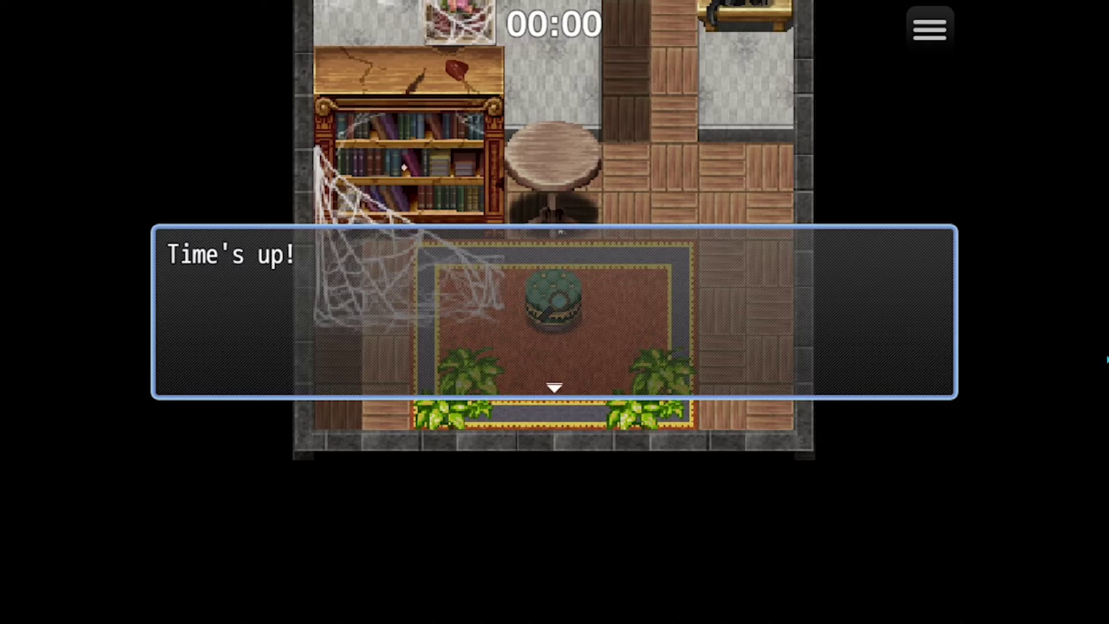
Step: After the timer expires, dismiss Time's up!, answer No to Try again?, and exit full screen
{"action": "left_click", "coordinate": [560, 231]}
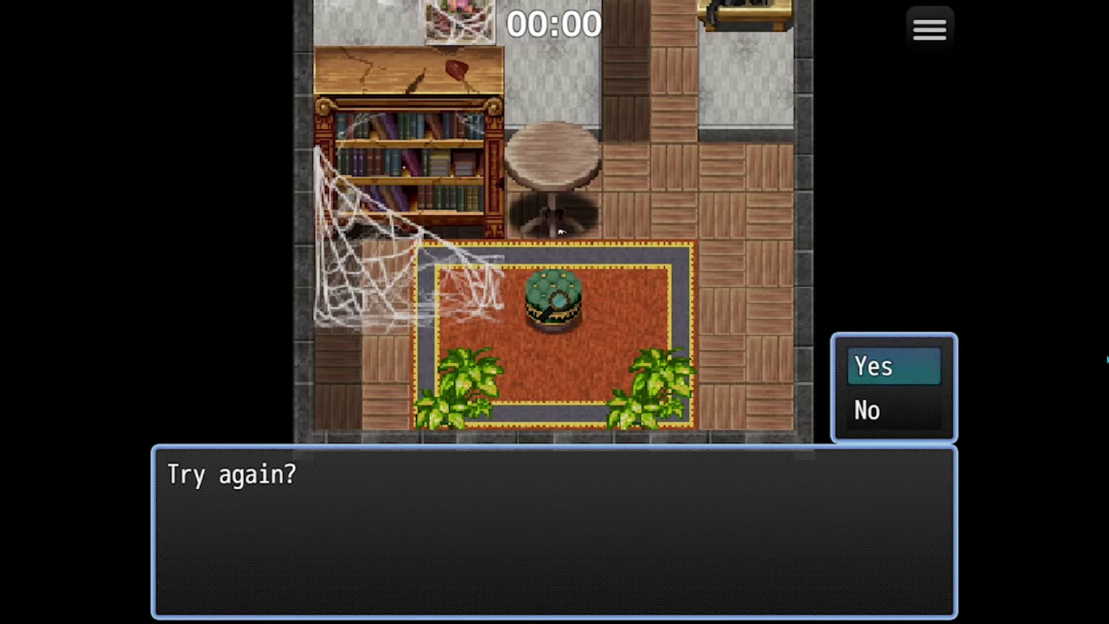
{"action": "key", "text": "Down"}
{"action": "key", "text": "Return"}
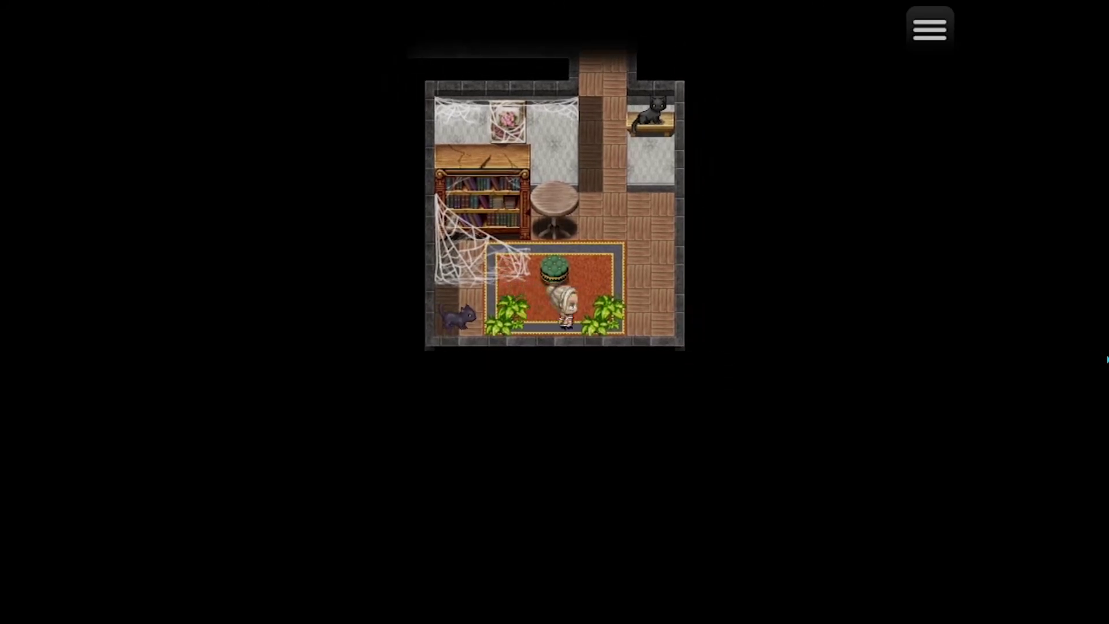
{"action": "key", "text": "Down"}
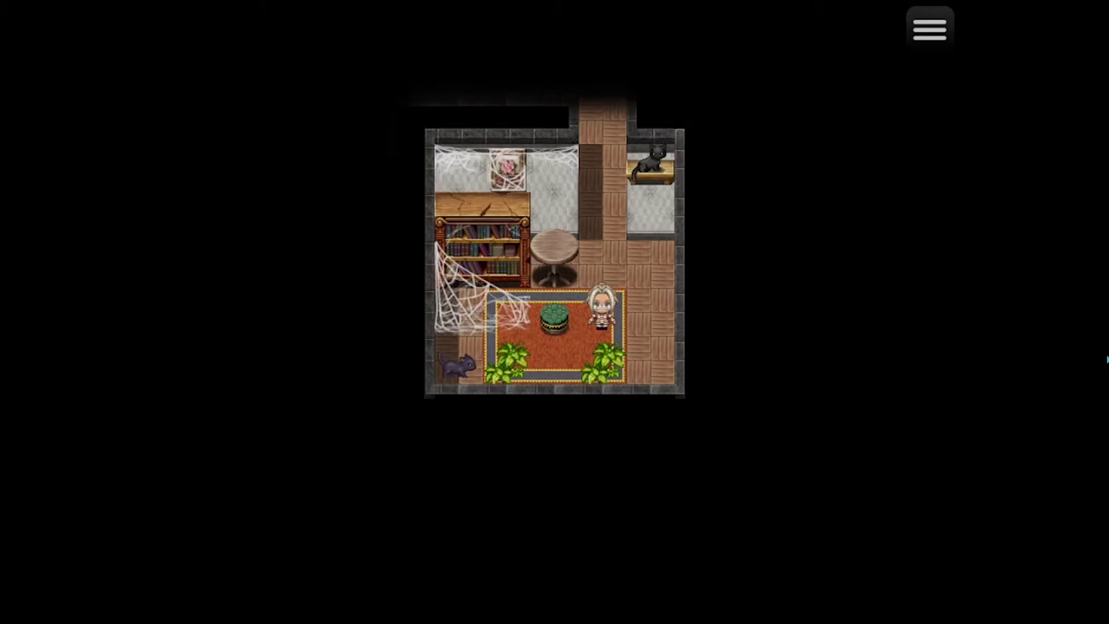
{"action": "key", "text": "F4"}
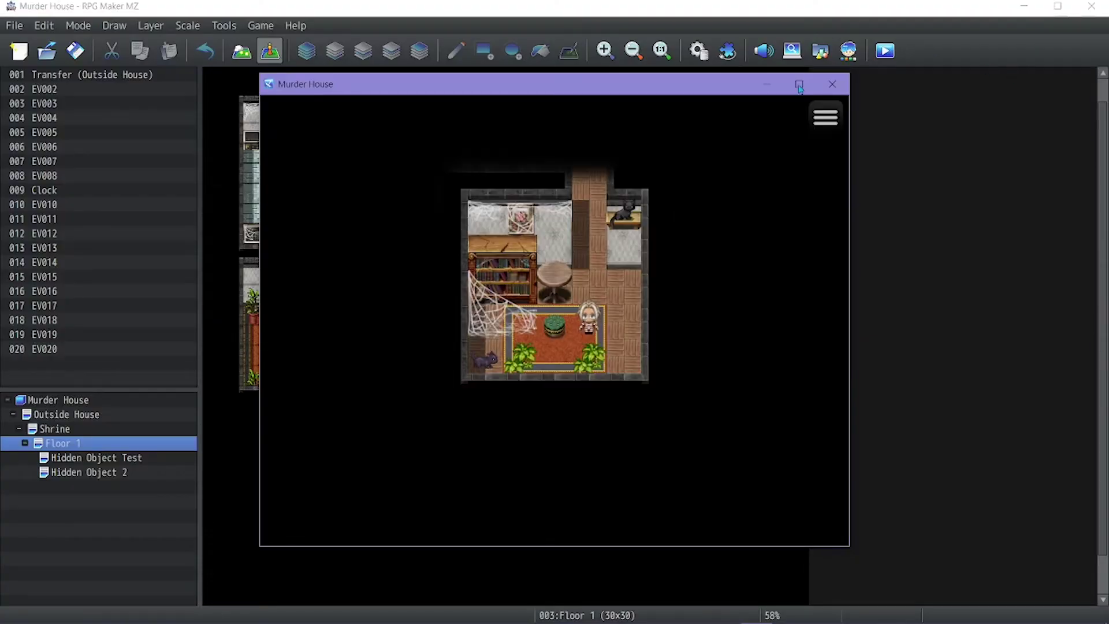
Step: Close the playtest and review the Hidden Object Test and Hidden Object 2 maps
{"action": "left_click", "coordinate": [832, 84]}
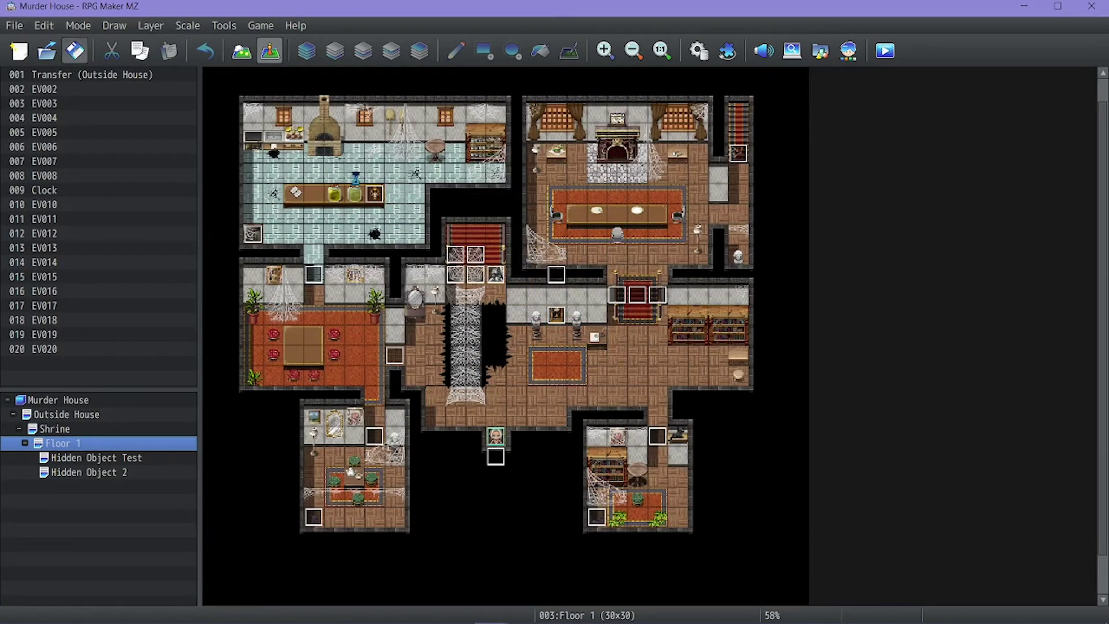
{"action": "scroll", "coordinate": [663, 508], "scroll_direction": "up", "scroll_amount": 2, "text": "ctrl"}
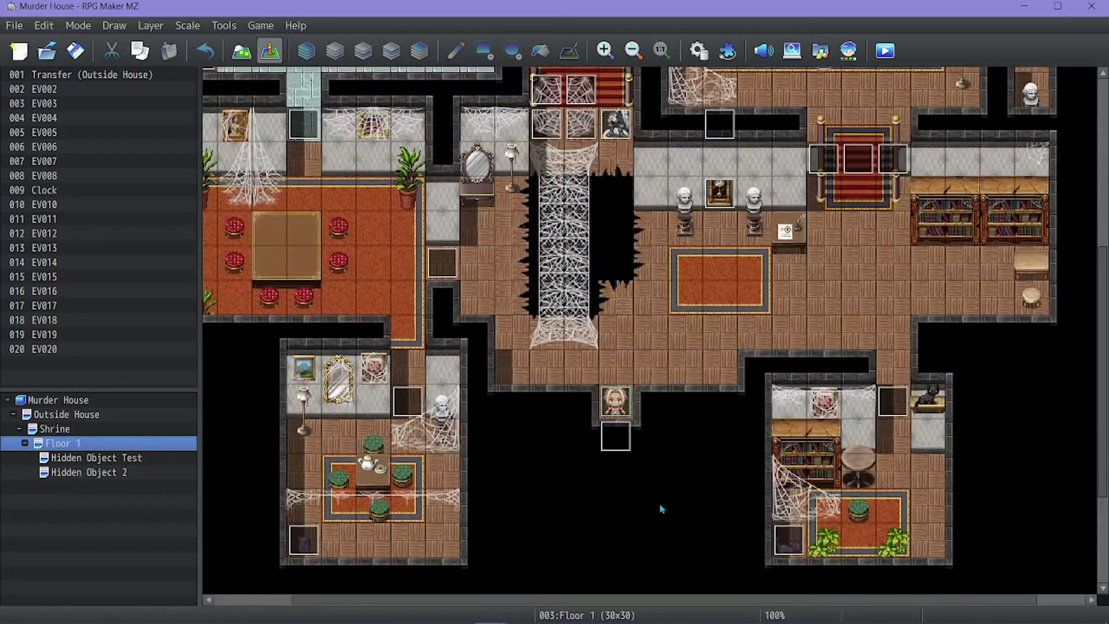
{"action": "scroll", "coordinate": [843, 517], "scroll_direction": "up", "scroll_amount": 1, "text": "ctrl"}
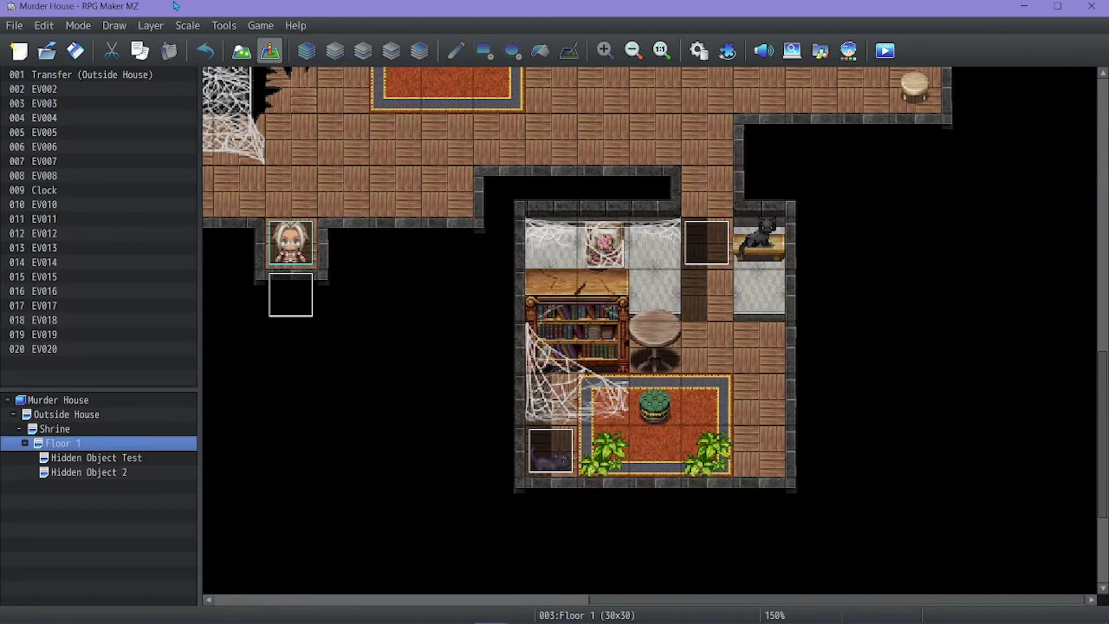
{"action": "left_click", "coordinate": [87, 459]}
{"action": "scroll", "coordinate": [439, 536], "scroll_direction": "down", "scroll_amount": 1}
{"action": "scroll", "coordinate": [439, 536], "scroll_direction": "up", "scroll_amount": 1}
{"action": "scroll", "coordinate": [439, 536], "scroll_direction": "down", "scroll_amount": 3, "text": "ctrl"}
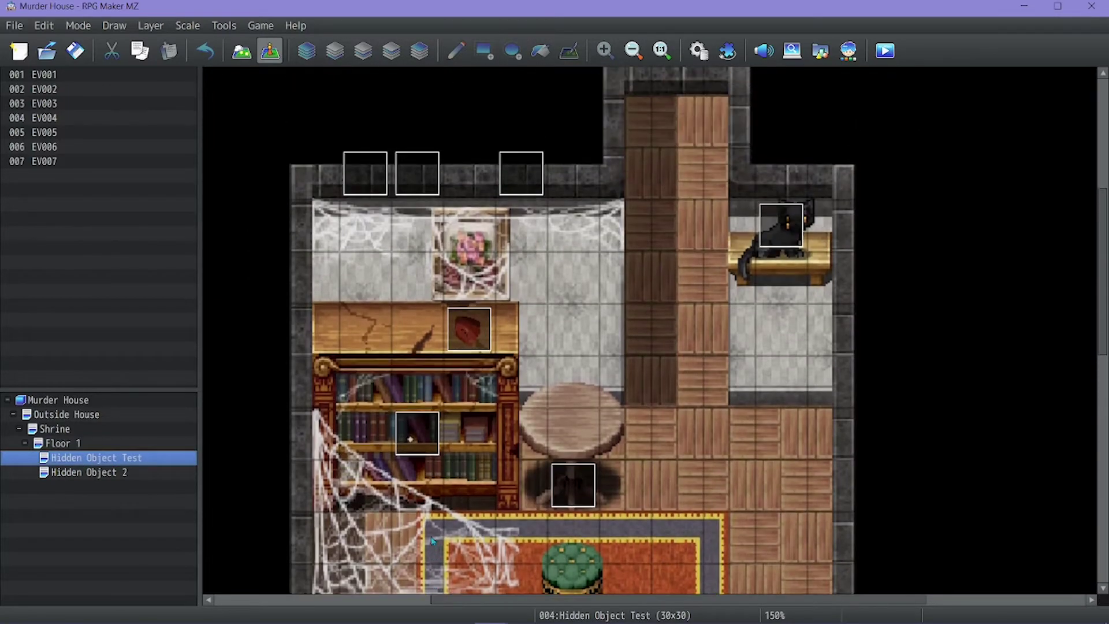
{"action": "left_click", "coordinate": [81, 474]}
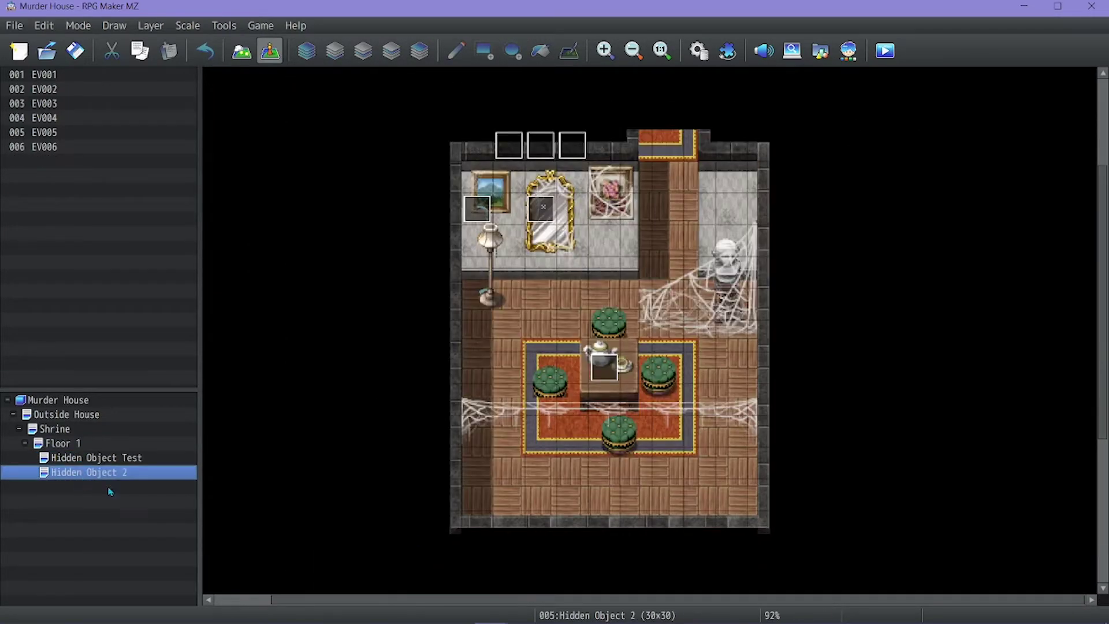
{"action": "left_click", "coordinate": [357, 616]}
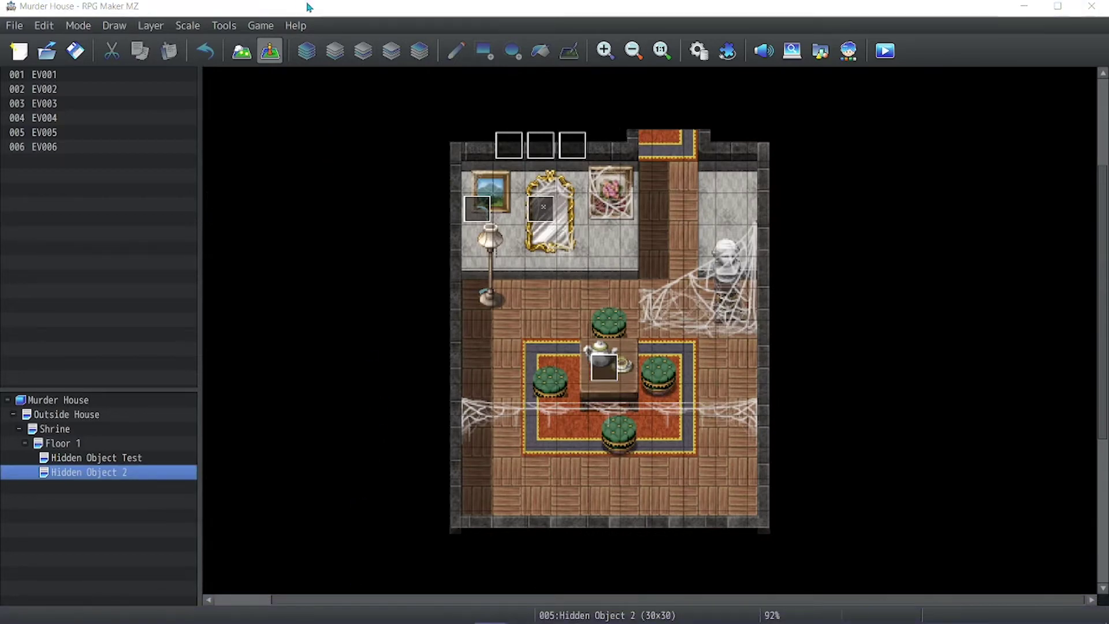
Step: Save the Floor 1 map as an image
{"action": "left_click", "coordinate": [94, 458]}
{"action": "left_click", "coordinate": [93, 444]}
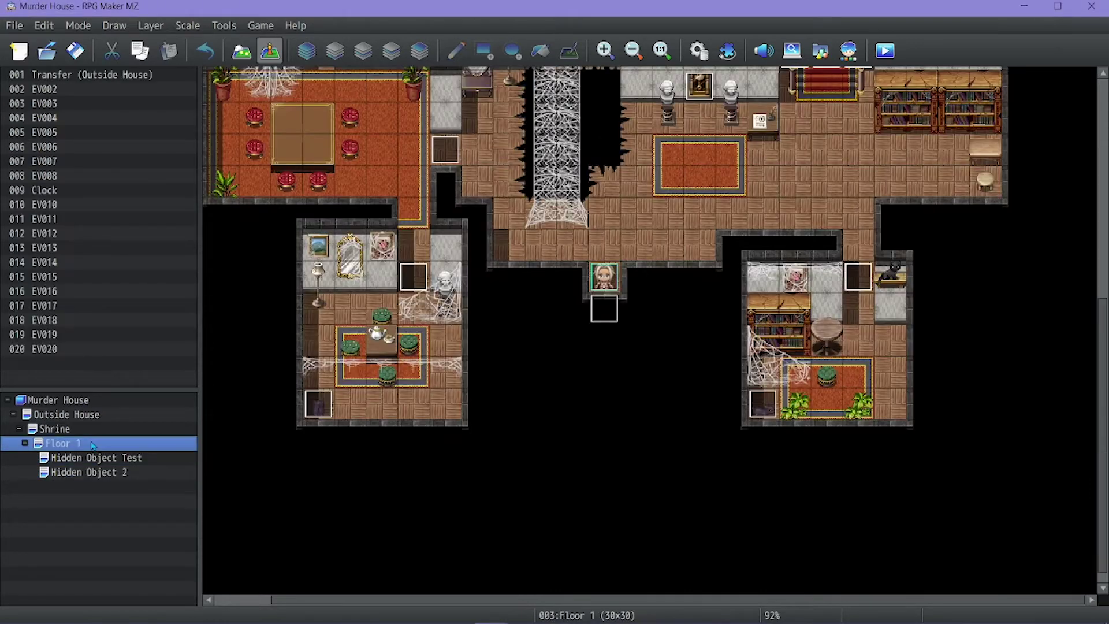
{"action": "right_click", "coordinate": [93, 445]}
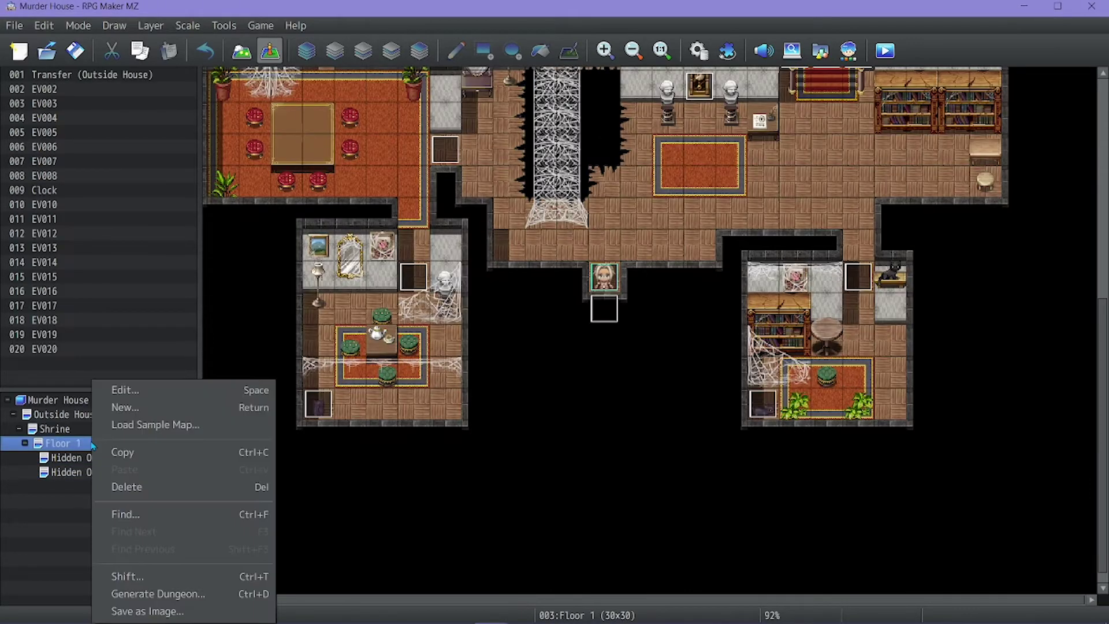
{"action": "left_click", "coordinate": [153, 614]}
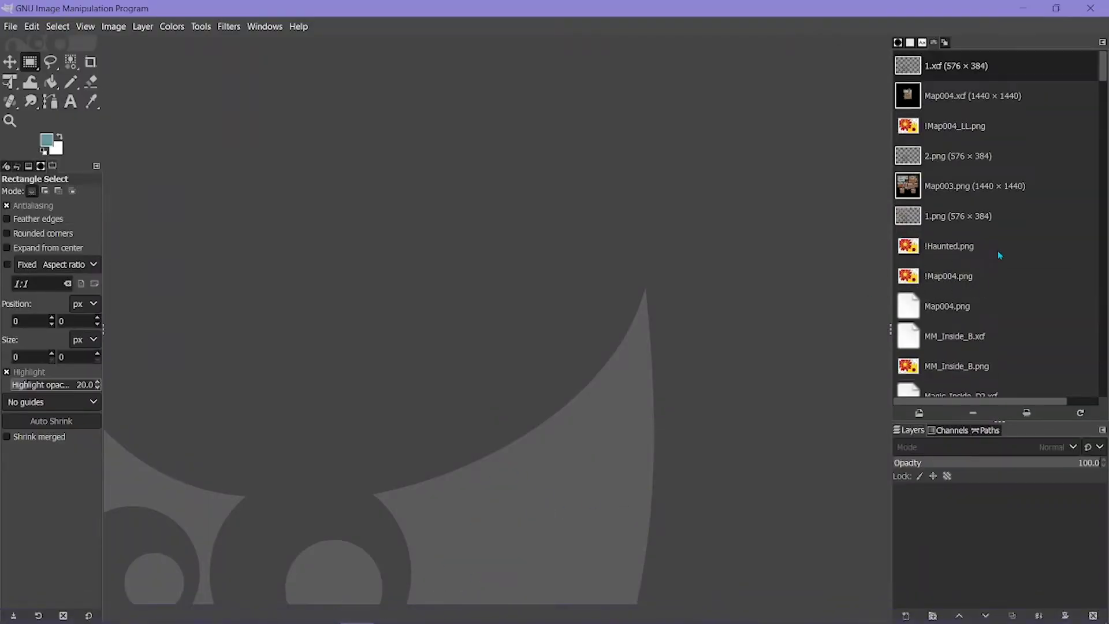
Step: Open Map004.xcf and hide Pasted Layer #3 and Pasted Layer #2
{"action": "double_click", "coordinate": [961, 97]}
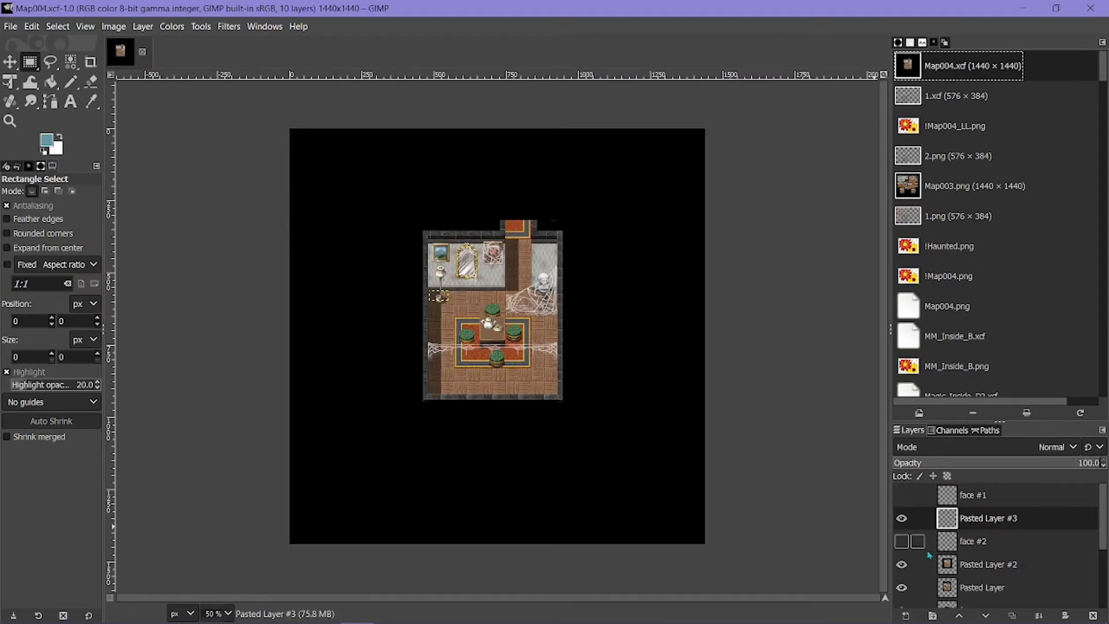
{"action": "left_click", "coordinate": [902, 519]}
{"action": "scroll", "coordinate": [902, 518], "scroll_direction": "down", "scroll_amount": 1}
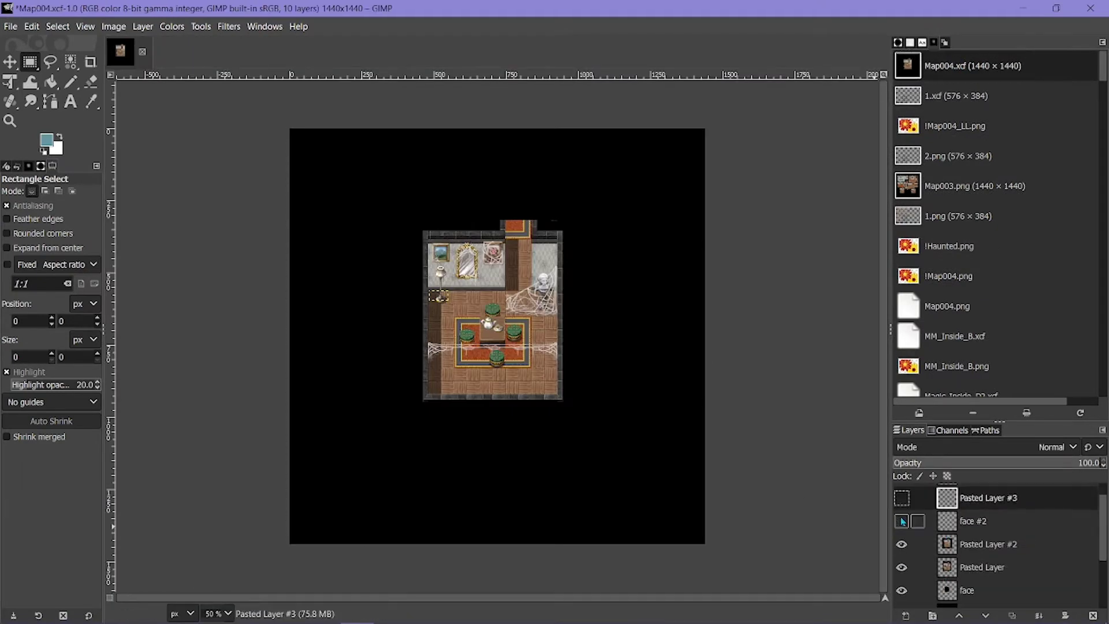
{"action": "left_click", "coordinate": [902, 544]}
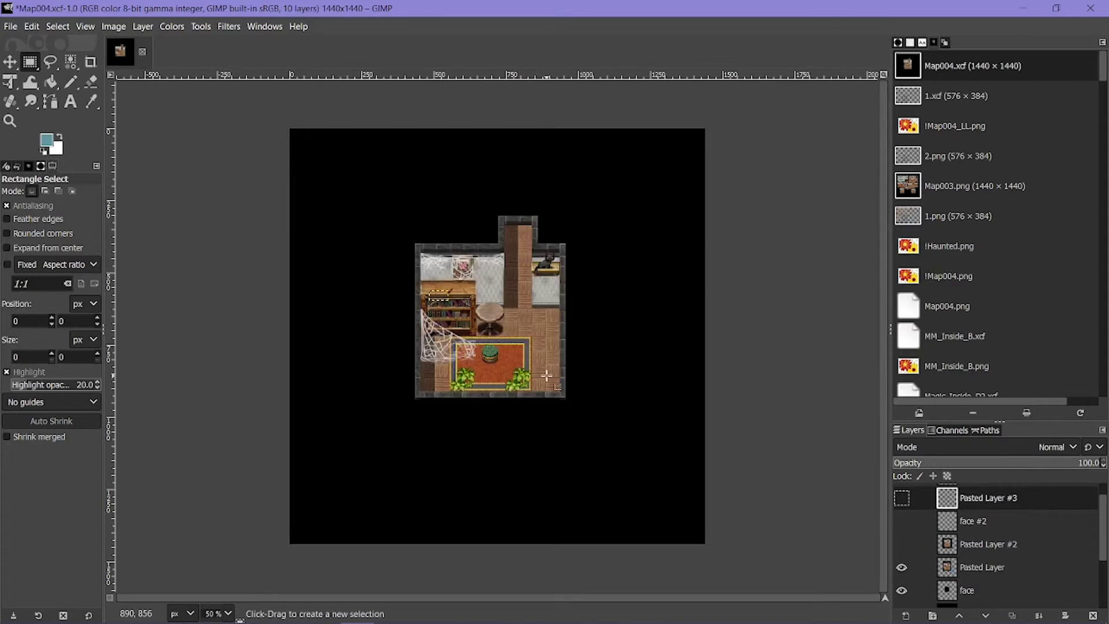
Step: Also hide Pasted Layer, the face layer and Pasted Layer #1
{"action": "scroll", "coordinate": [544, 334], "scroll_direction": "up", "scroll_amount": 2, "text": "ctrl"}
{"action": "scroll", "coordinate": [612, 318], "scroll_direction": "up", "scroll_amount": 3}
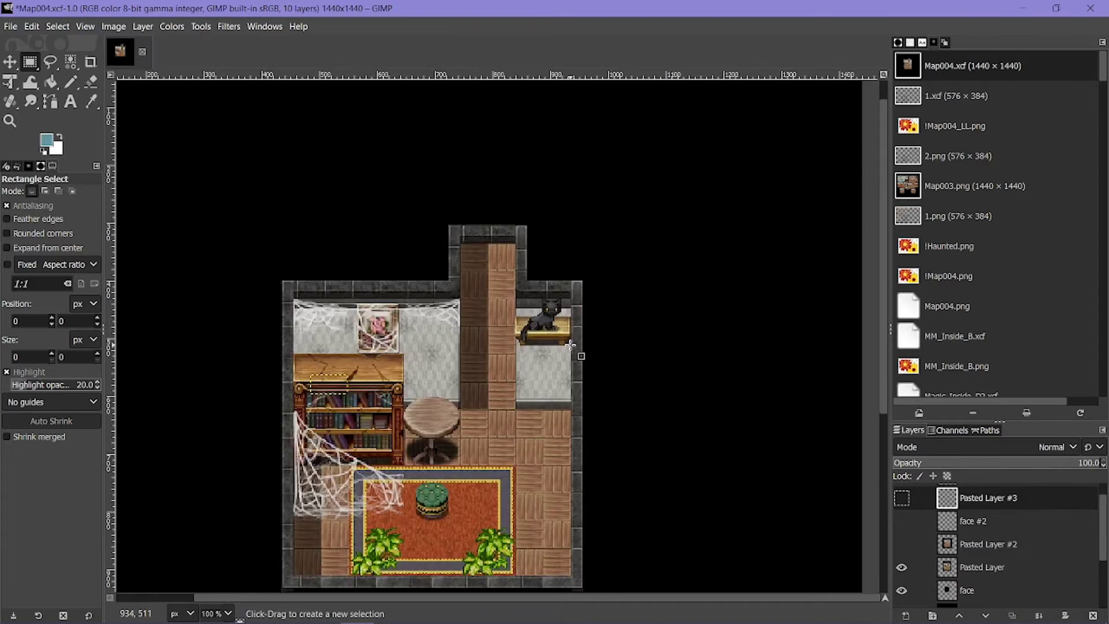
{"action": "scroll", "coordinate": [571, 345], "scroll_direction": "down", "scroll_amount": 1, "text": "ctrl"}
{"action": "scroll", "coordinate": [971, 584], "scroll_direction": "down", "scroll_amount": 3}
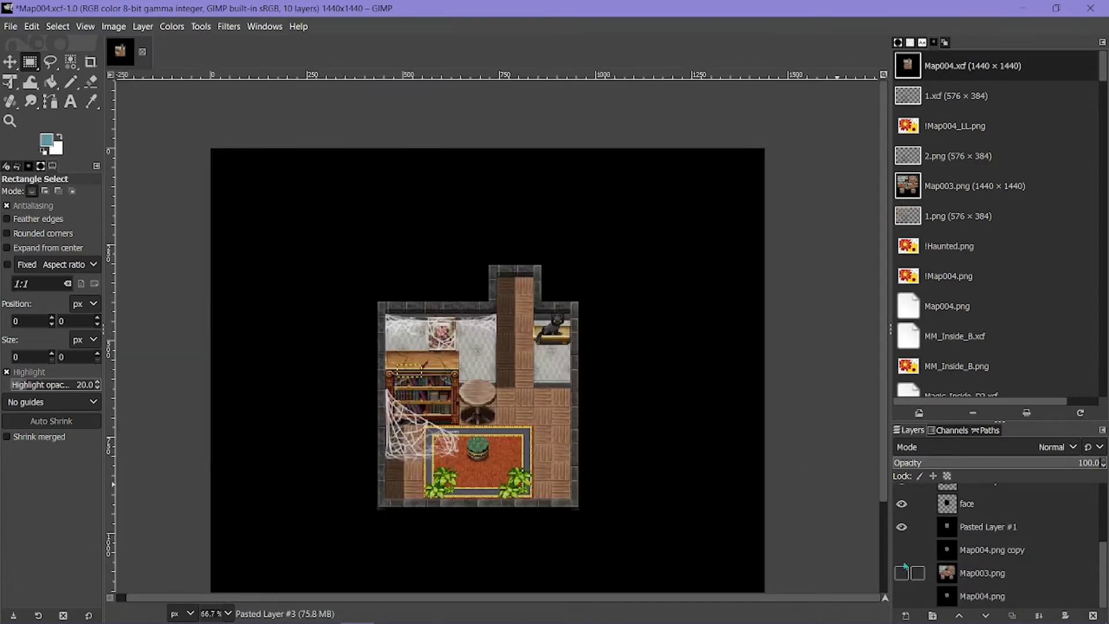
{"action": "scroll", "coordinate": [902, 528], "scroll_direction": "up", "scroll_amount": 1}
{"action": "left_click", "coordinate": [902, 501]}
{"action": "left_click", "coordinate": [902, 524]}
{"action": "left_click", "coordinate": [903, 547]}
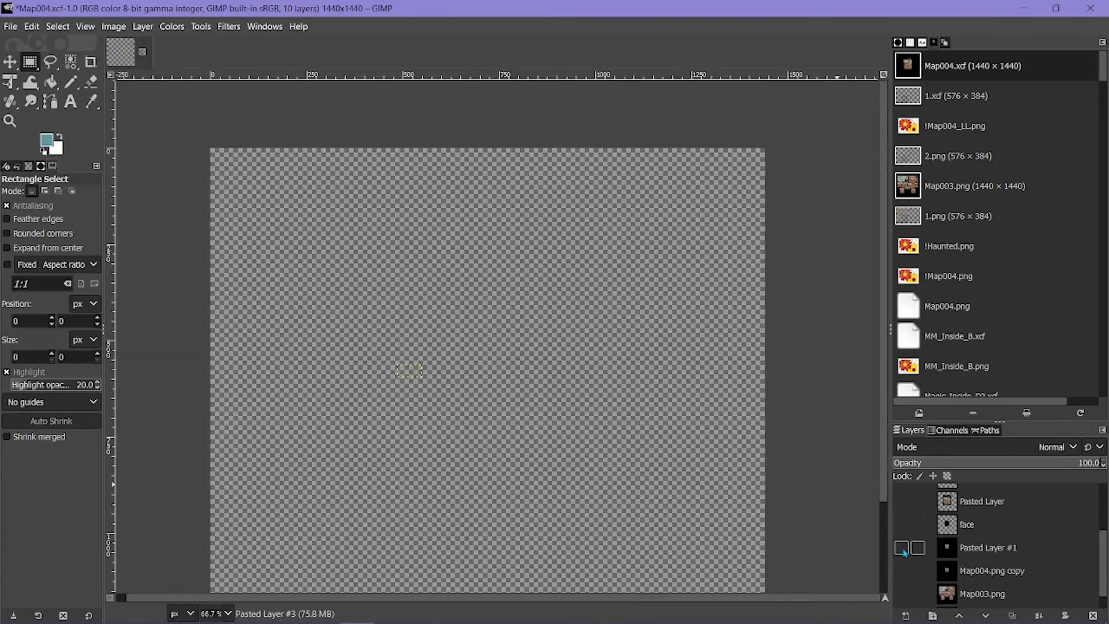
Step: Show the Map003.png layer at actual size with a grid overlaid on the canvas
{"action": "left_click", "coordinate": [902, 594]}
{"action": "key", "text": "1"}
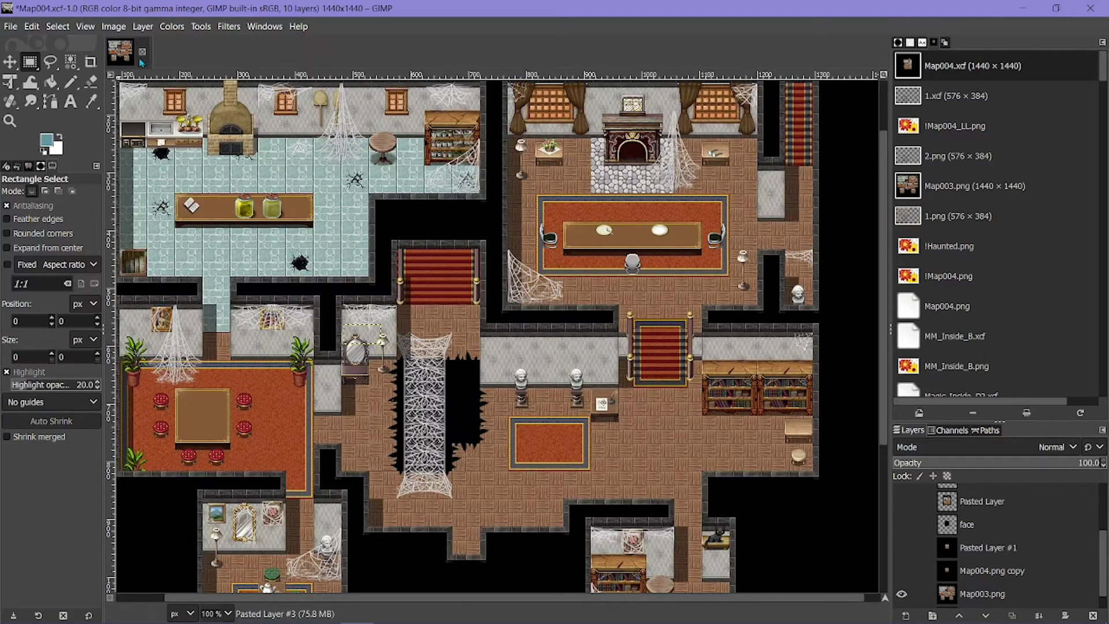
{"action": "left_click", "coordinate": [86, 26]}
{"action": "left_click", "coordinate": [142, 389]}
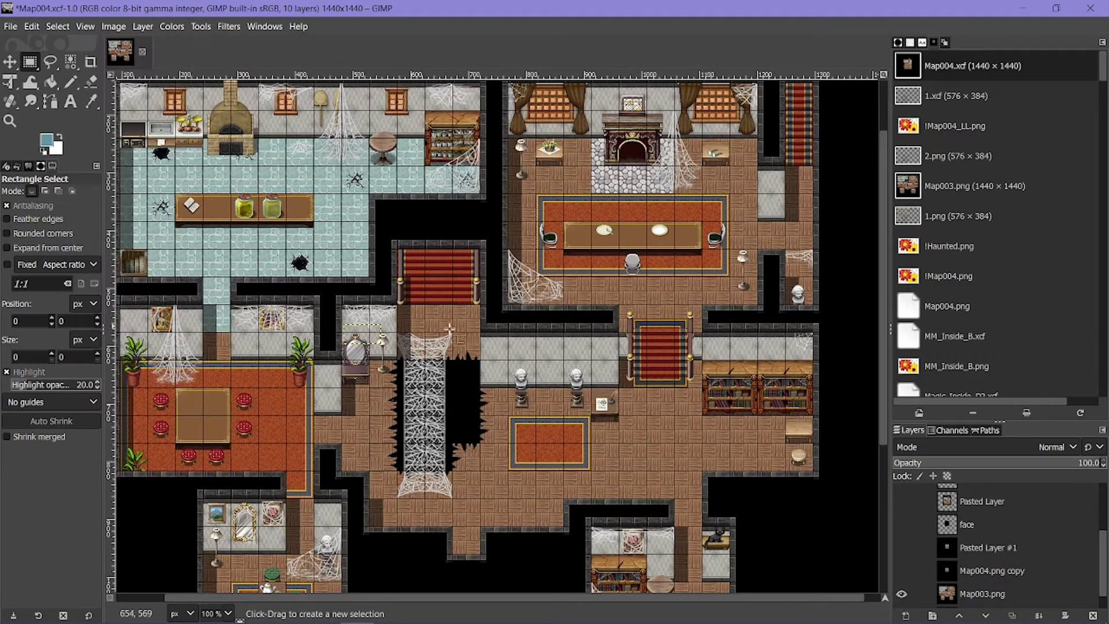
{"action": "scroll", "coordinate": [470, 331], "scroll_direction": "down", "scroll_amount": 2, "text": "ctrl"}
{"action": "scroll", "coordinate": [490, 386], "scroll_direction": "up", "scroll_amount": 1, "text": "ctrl"}
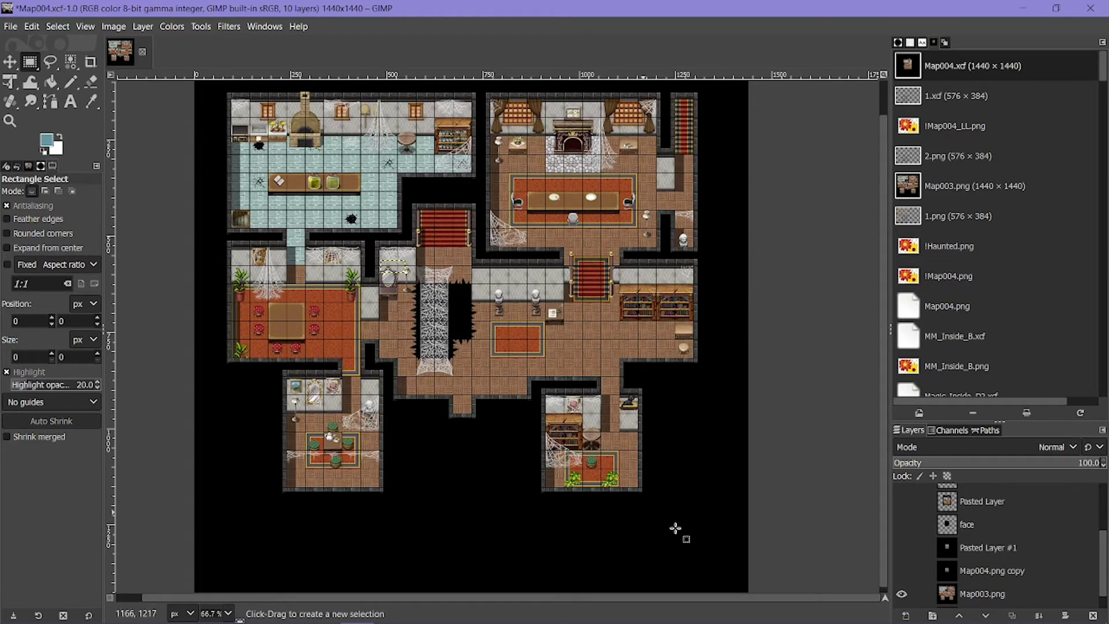
{"action": "scroll", "coordinate": [646, 517], "scroll_direction": "up", "scroll_amount": 3, "text": "ctrl"}
{"action": "scroll", "coordinate": [285, 320], "scroll_direction": "up", "scroll_amount": 2}
{"action": "scroll", "coordinate": [285, 319], "scroll_direction": "left", "scroll_amount": 3, "text": "shift"}
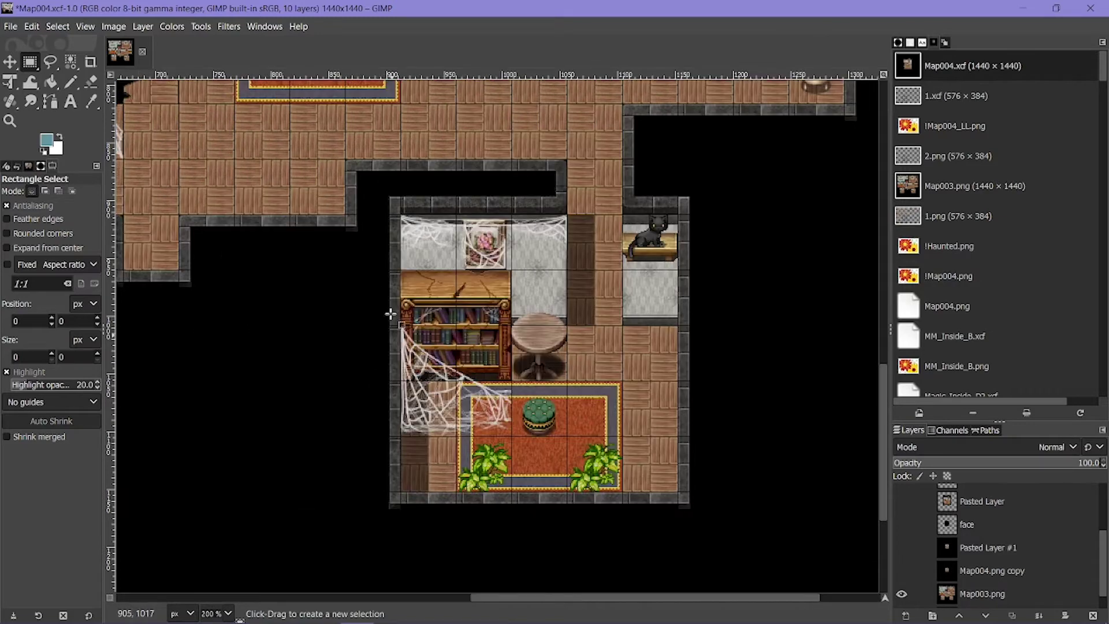
Step: Swap to the Map004.png copy layer, hiding the Map003.png layer
{"action": "left_click", "coordinate": [902, 571]}
{"action": "scroll", "coordinate": [731, 511], "scroll_direction": "down", "scroll_amount": 4, "text": "ctrl"}
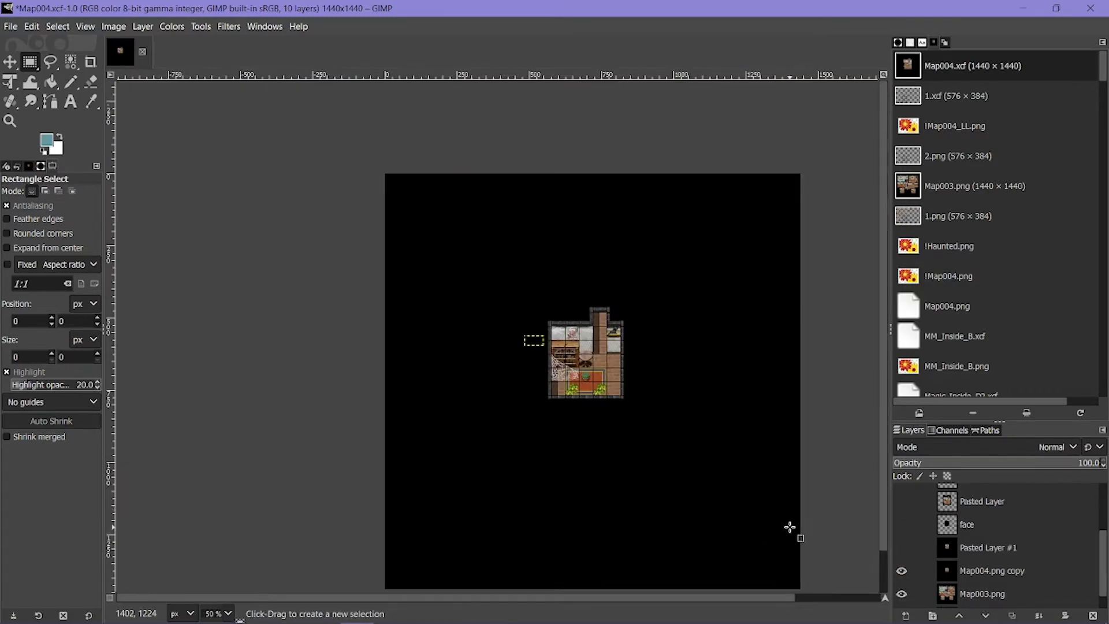
{"action": "scroll", "coordinate": [733, 512], "scroll_direction": "up", "scroll_amount": 1, "text": "ctrl"}
{"action": "left_click", "coordinate": [902, 594]}
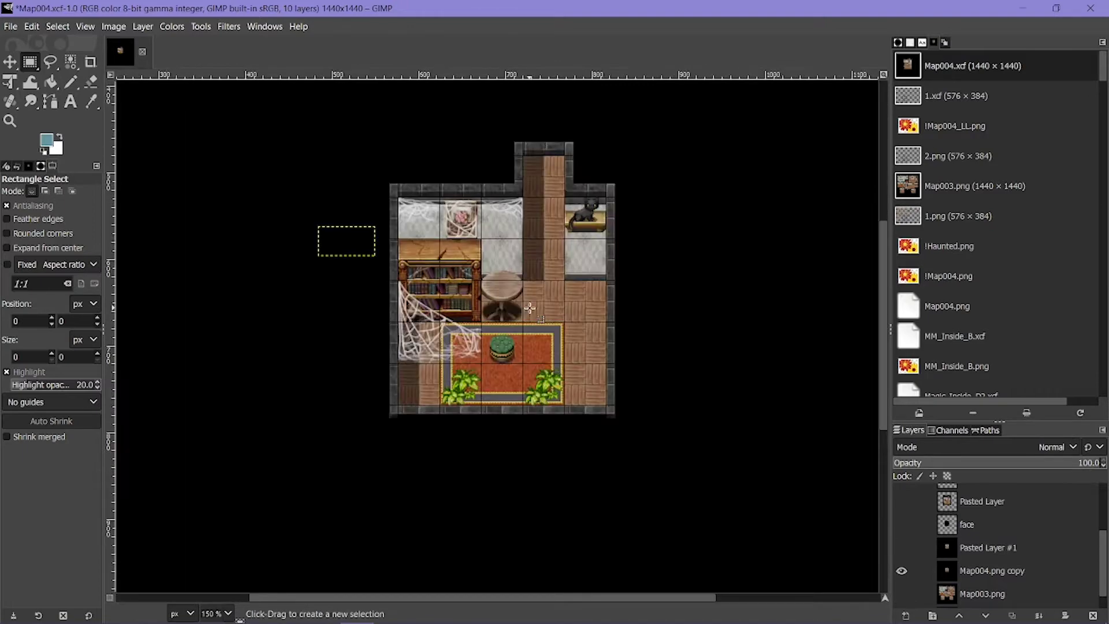
{"action": "scroll", "coordinate": [530, 308], "scroll_direction": "up", "scroll_amount": 2, "text": "ctrl"}
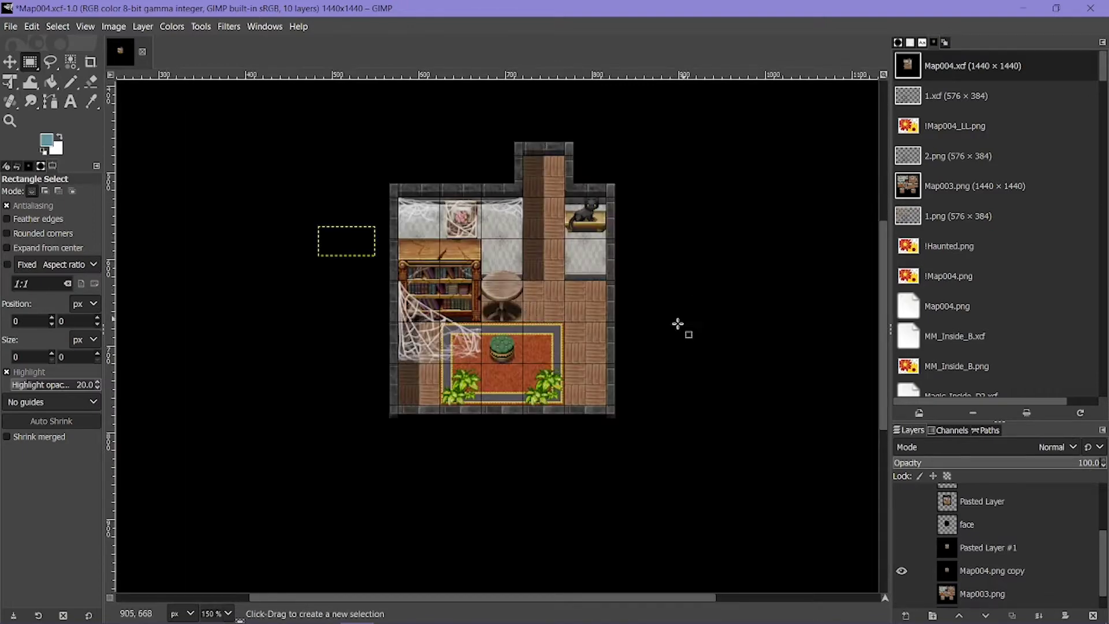
Step: Turn the face layer and Pasted Layer back on so the room appears
{"action": "left_click", "coordinate": [901, 524]}
{"action": "scroll", "coordinate": [902, 528], "scroll_direction": "up", "scroll_amount": 1}
{"action": "left_click", "coordinate": [902, 523]}
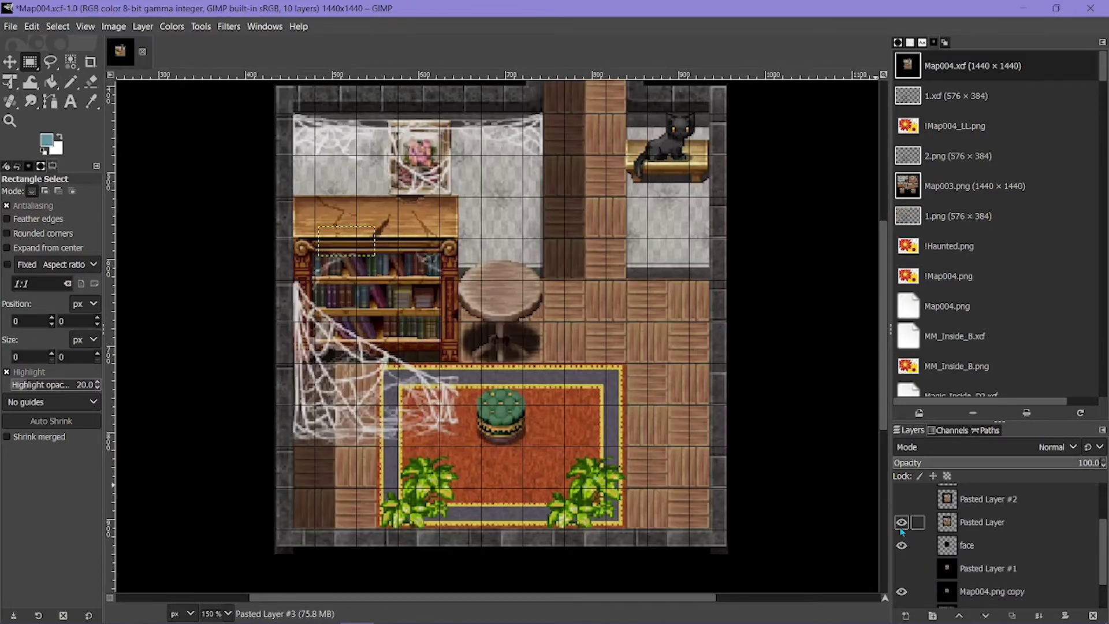
{"action": "scroll", "coordinate": [454, 293], "scroll_direction": "down", "scroll_amount": 3, "text": "ctrl"}
{"action": "scroll", "coordinate": [527, 305], "scroll_direction": "up", "scroll_amount": 3, "text": "ctrl"}
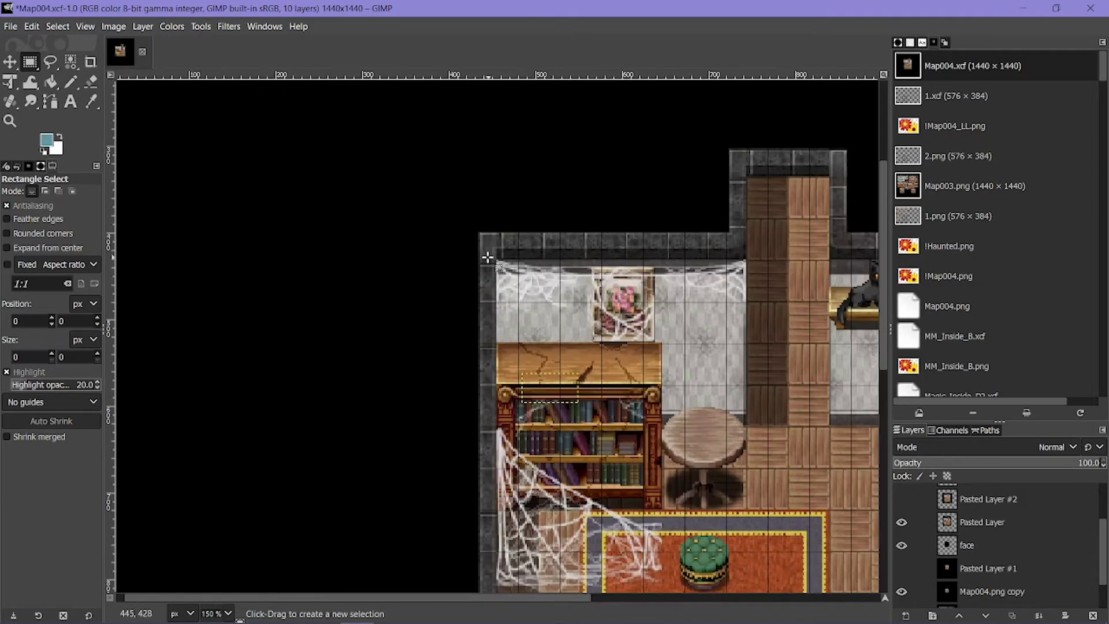
{"action": "scroll", "coordinate": [488, 258], "scroll_direction": "up", "scroll_amount": 2, "text": "ctrl"}
{"action": "scroll", "coordinate": [383, 272], "scroll_direction": "down", "scroll_amount": 4, "text": "ctrl"}
{"action": "scroll", "coordinate": [773, 394], "scroll_direction": "up", "scroll_amount": 3, "text": "ctrl"}
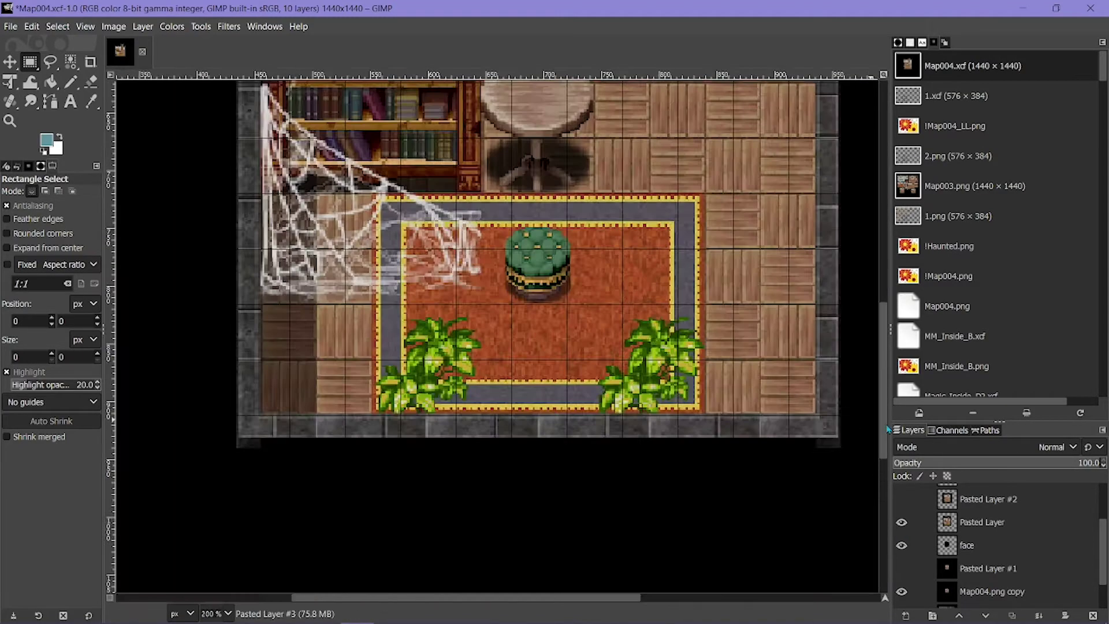
{"action": "scroll", "coordinate": [703, 355], "scroll_direction": "down", "scroll_amount": 2, "text": "ctrl"}
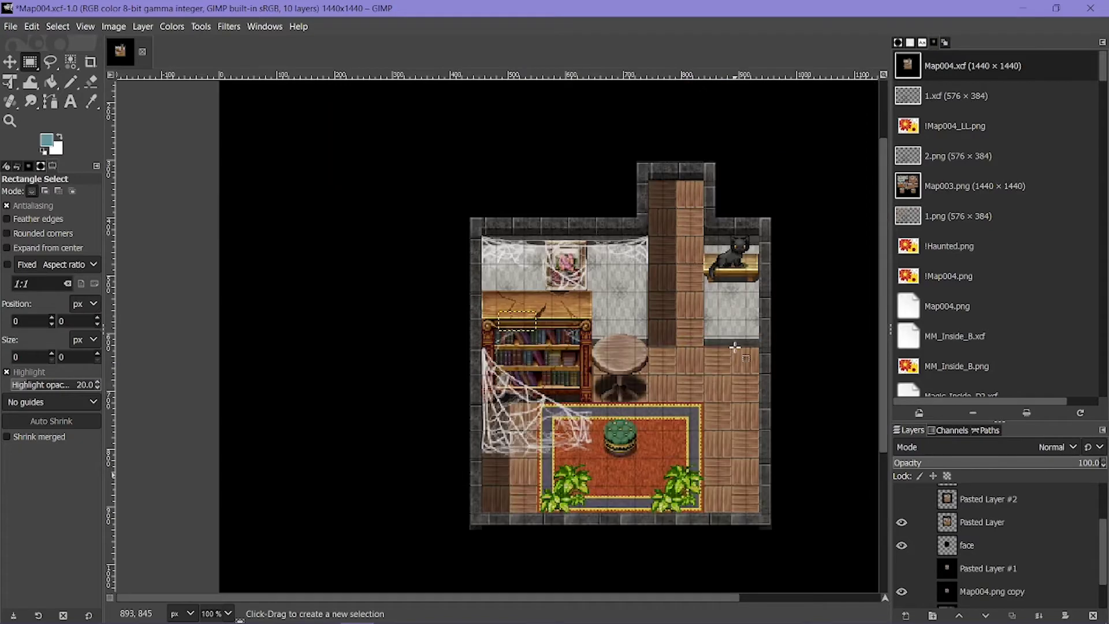
{"action": "scroll", "coordinate": [346, 269], "scroll_direction": "right", "scroll_amount": 3, "text": "shift"}
{"action": "scroll", "coordinate": [366, 264], "scroll_direction": "down", "scroll_amount": 3}
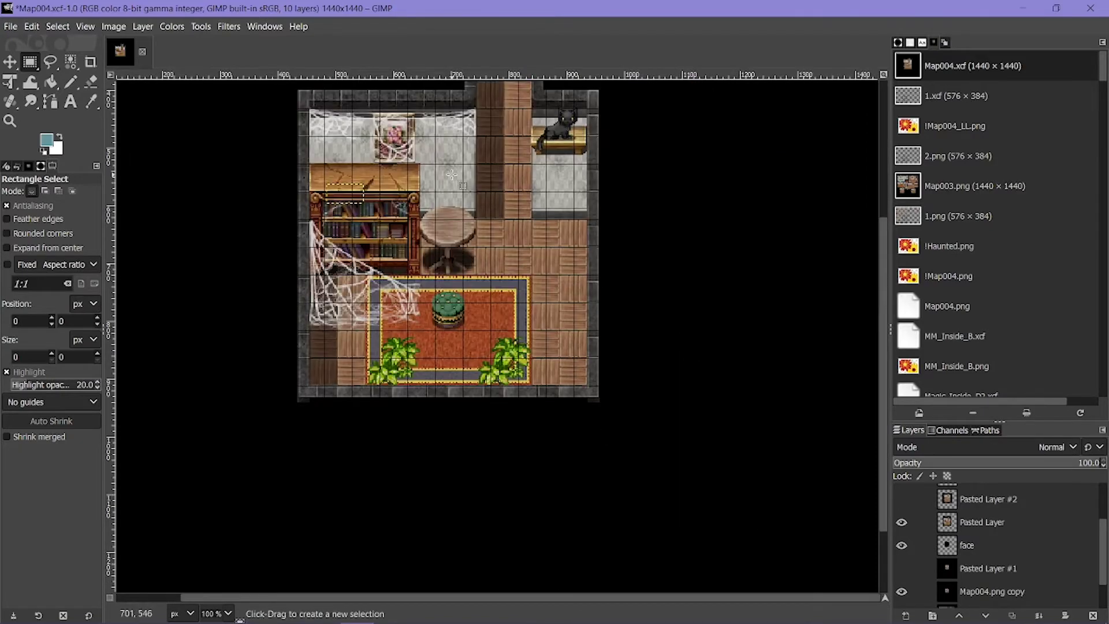
{"action": "scroll", "coordinate": [545, 277], "scroll_direction": "up", "scroll_amount": 3}
{"action": "scroll", "coordinate": [945, 556], "scroll_direction": "up", "scroll_amount": 2}
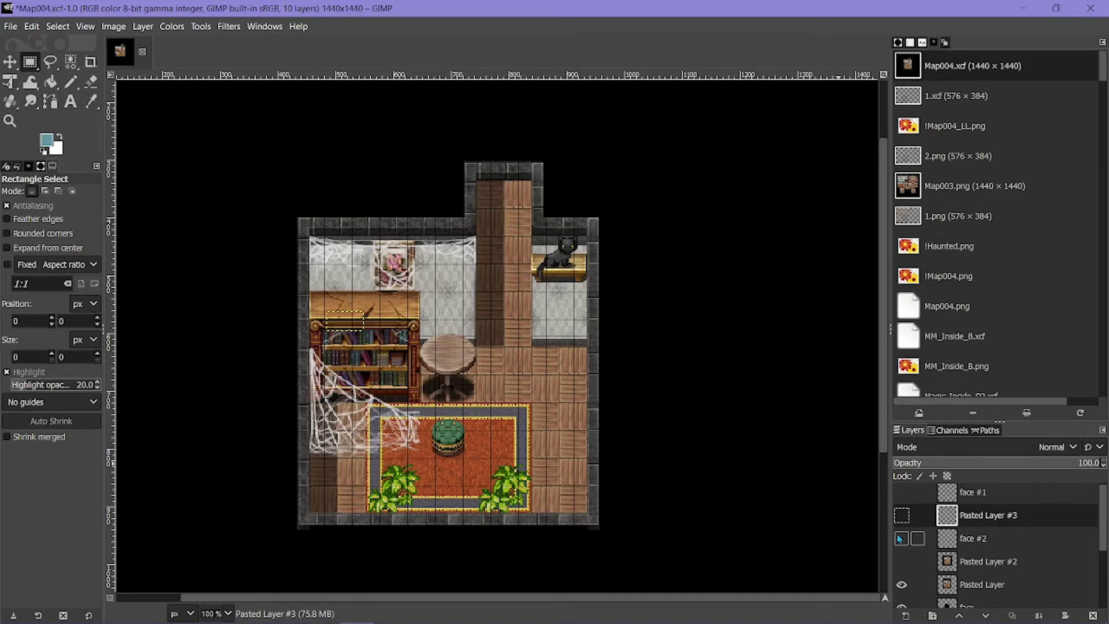
{"action": "scroll", "coordinate": [902, 528], "scroll_direction": "up", "scroll_amount": 1}
Step: Make the face #1 layer visible and zoom in on the room
{"action": "left_click", "coordinate": [901, 495]}
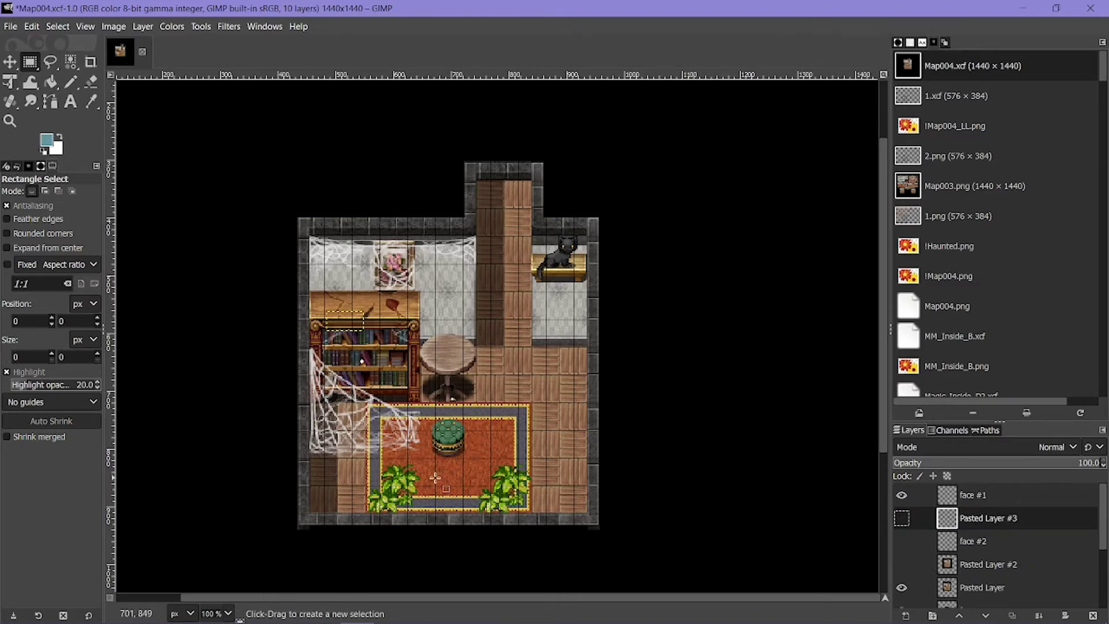
{"action": "scroll", "coordinate": [378, 433], "scroll_direction": "up", "scroll_amount": 3, "text": "ctrl"}
{"action": "scroll", "coordinate": [368, 241], "scroll_direction": "up", "scroll_amount": 3}
{"action": "scroll", "coordinate": [522, 348], "scroll_direction": "up", "scroll_amount": 3}
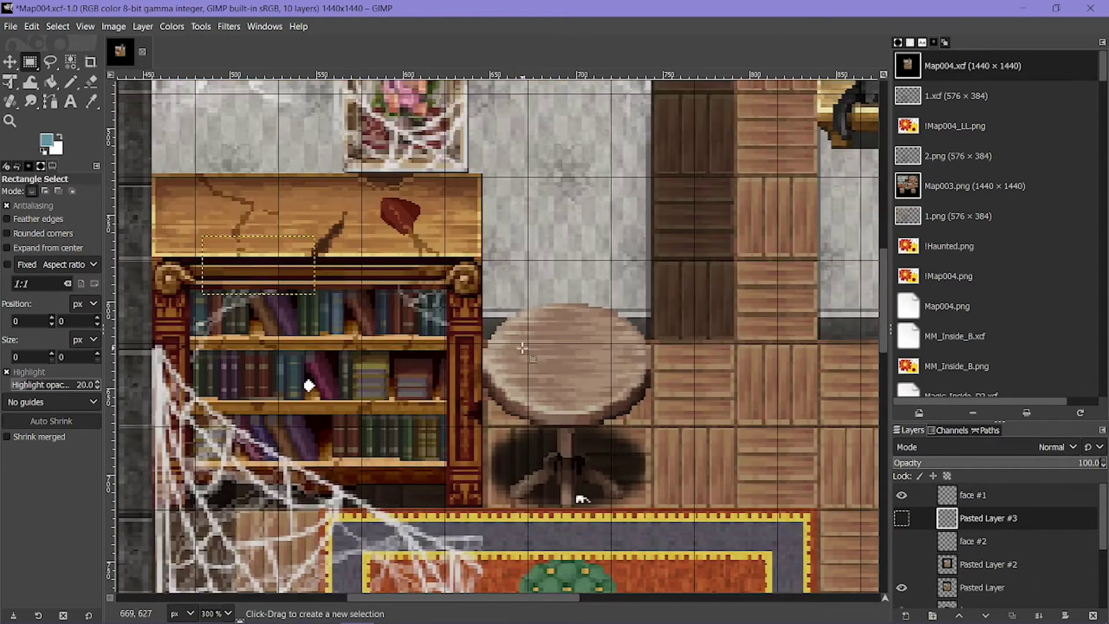
Step: Switch to the 1.xcf sprite sheet and overlay a grid on its frames
{"action": "left_click", "coordinate": [994, 103]}
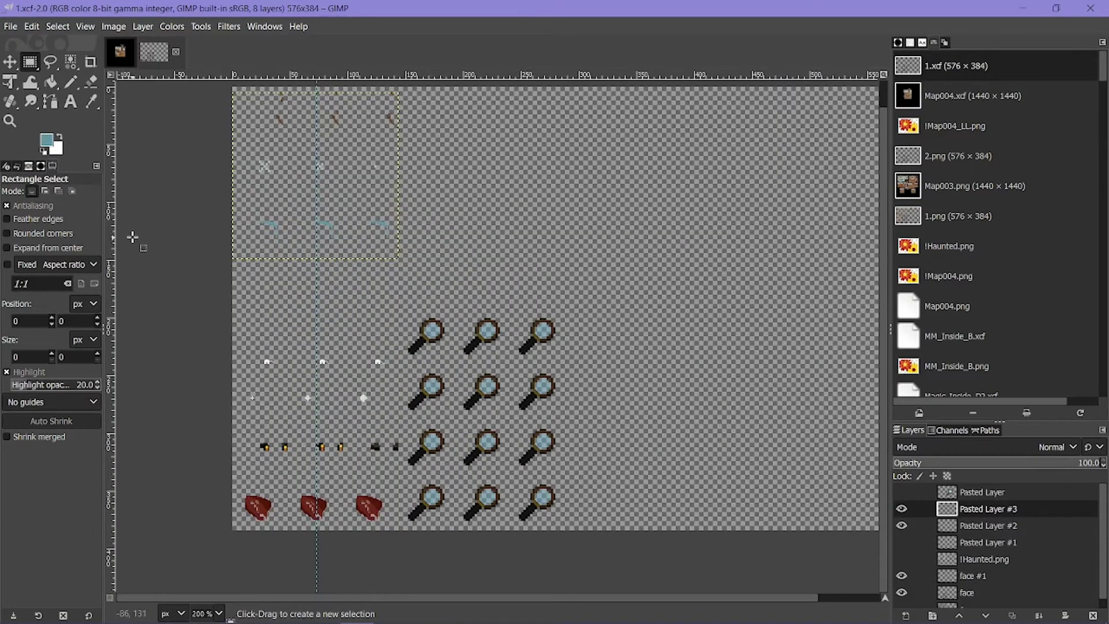
{"action": "left_click", "coordinate": [85, 26]}
{"action": "left_click", "coordinate": [173, 322]}
{"action": "scroll", "coordinate": [509, 310], "scroll_direction": "up", "scroll_amount": 1, "text": "ctrl"}
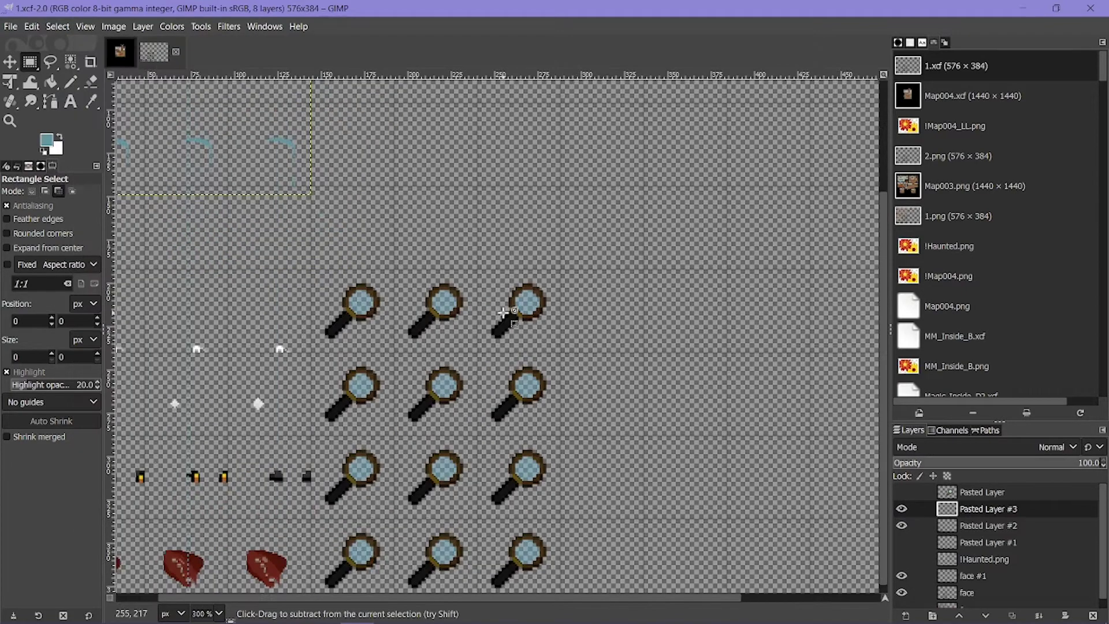
{"action": "scroll", "coordinate": [483, 370], "scroll_direction": "up", "scroll_amount": 1, "text": "ctrl"}
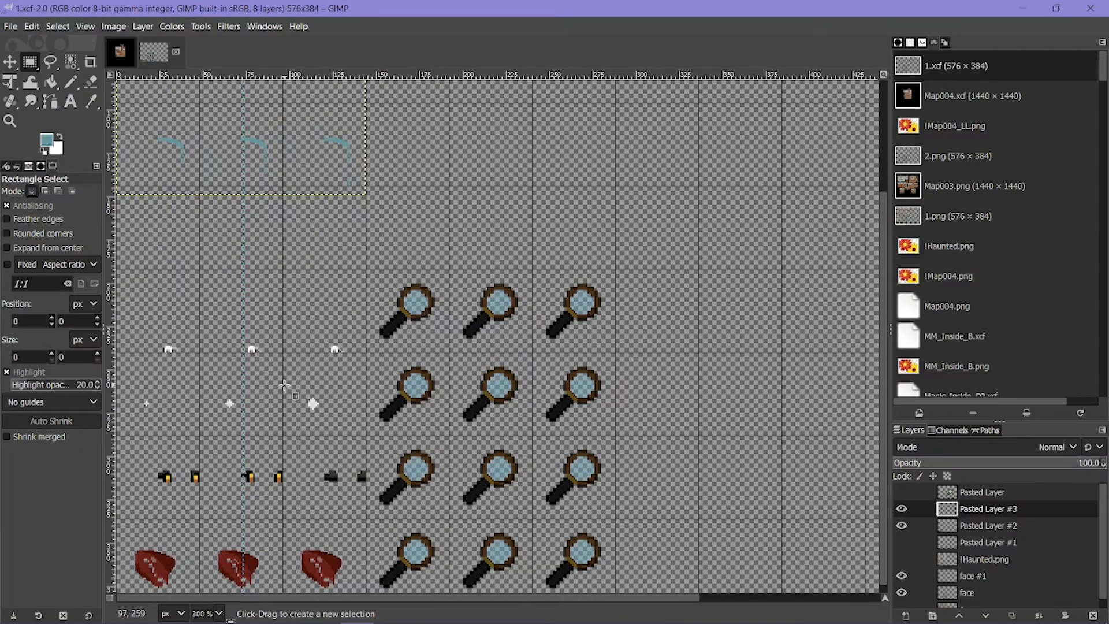
{"action": "scroll", "coordinate": [285, 385], "scroll_direction": "up", "scroll_amount": 4, "text": "ctrl"}
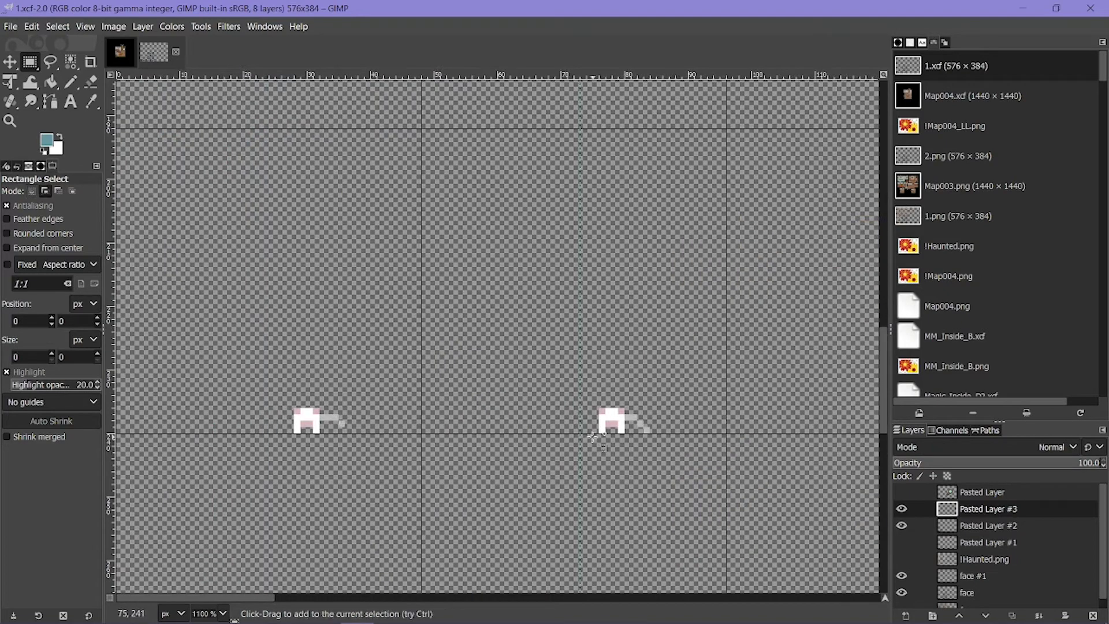
{"action": "scroll", "coordinate": [404, 405], "scroll_direction": "right", "scroll_amount": 3}
Step: Inspect the sprites and save 1.xcf to the project's img/characters folder
{"action": "scroll", "coordinate": [575, 439], "scroll_direction": "down", "scroll_amount": 1, "text": "ctrl"}
{"action": "scroll", "coordinate": [383, 432], "scroll_direction": "down", "scroll_amount": 2}
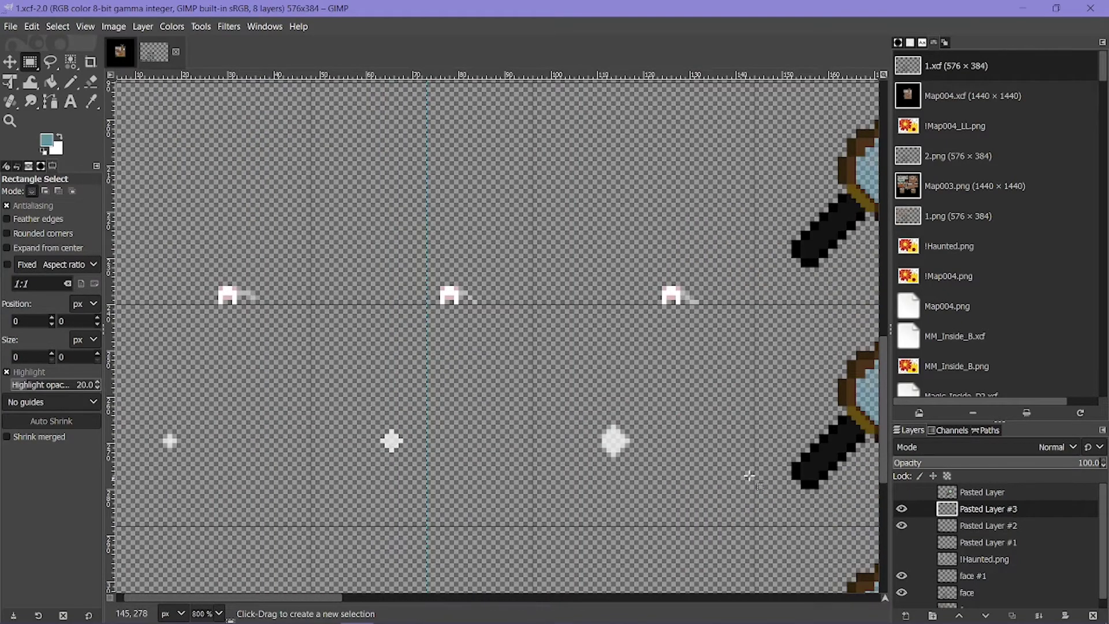
{"action": "scroll", "coordinate": [355, 434], "scroll_direction": "down", "scroll_amount": 3}
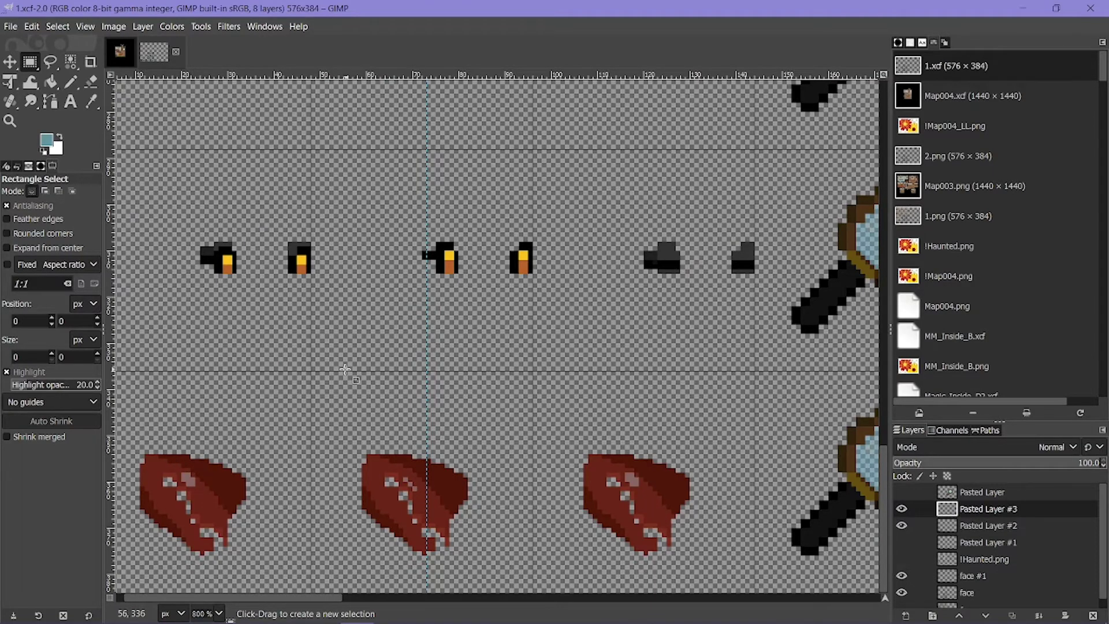
{"action": "scroll", "coordinate": [345, 369], "scroll_direction": "down", "scroll_amount": 8, "text": "ctrl"}
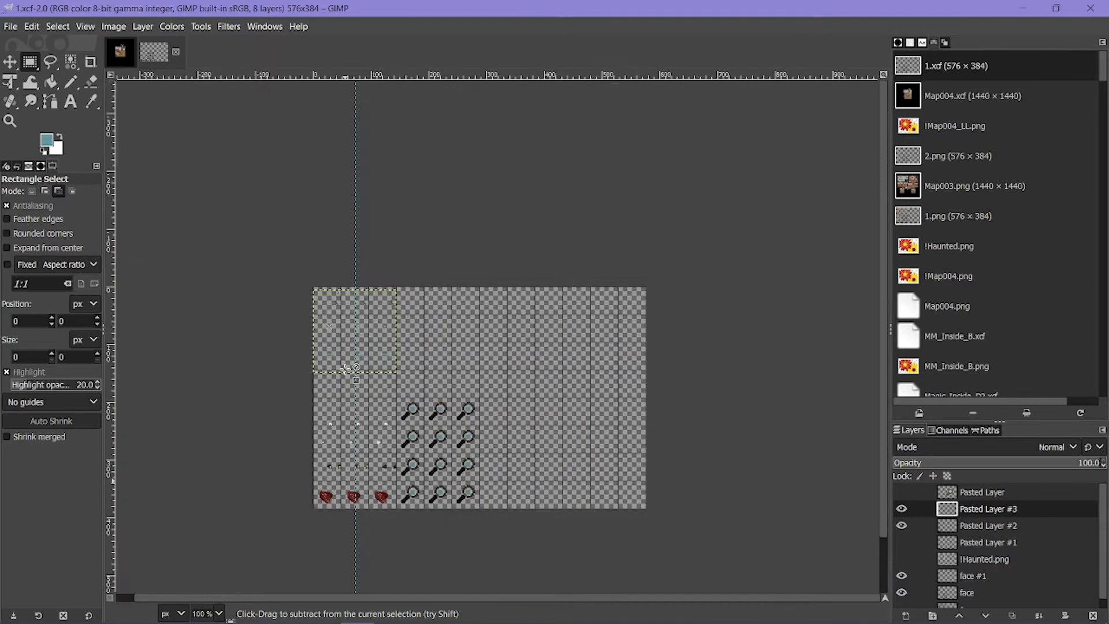
{"action": "key", "text": "ctrl+s"}
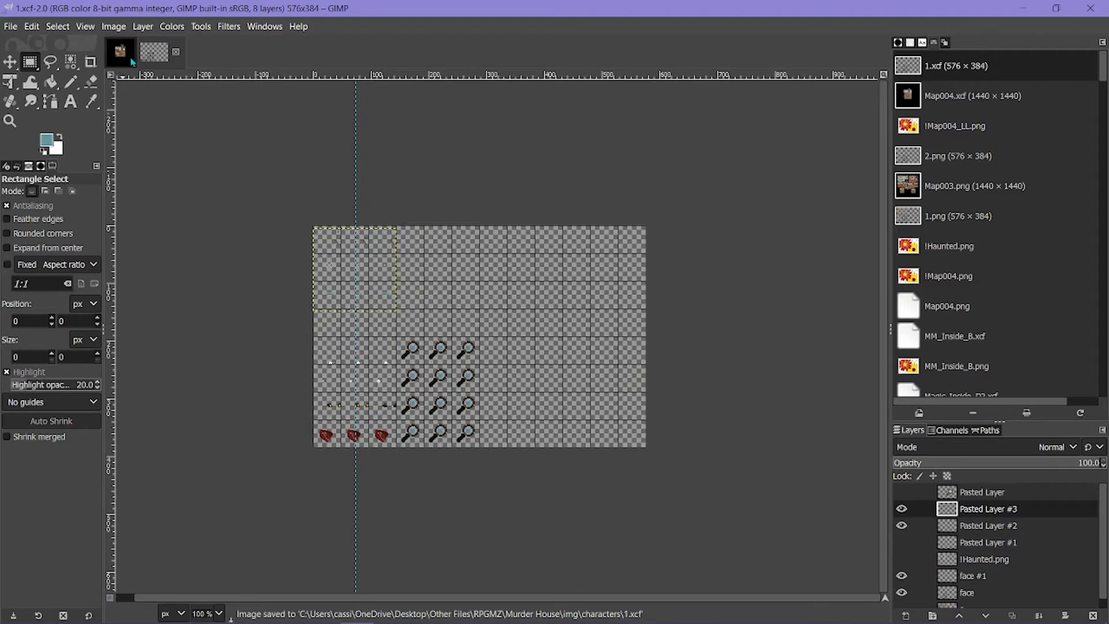
Step: Leave the Map004 image and switch to the Murder House project in RPG Maker MZ
{"action": "left_click", "coordinate": [132, 53]}
{"action": "scroll", "coordinate": [306, 384], "scroll_direction": "down", "scroll_amount": 5, "text": "ctrl"}
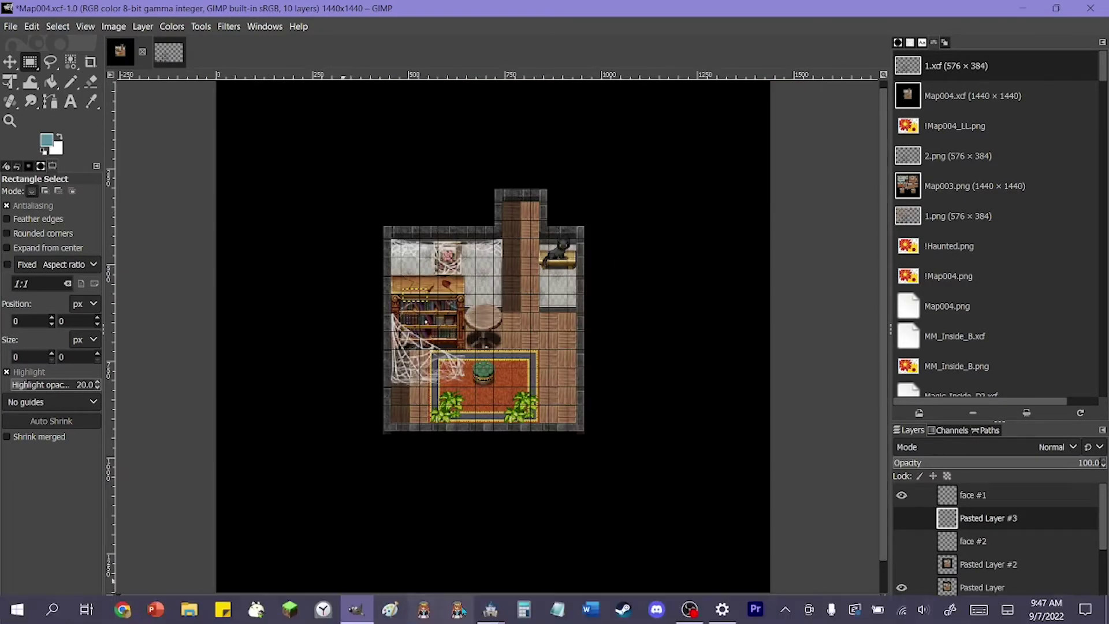
{"action": "mouse_move", "coordinate": [491, 609]}
{"action": "left_click", "coordinate": [569, 548]}
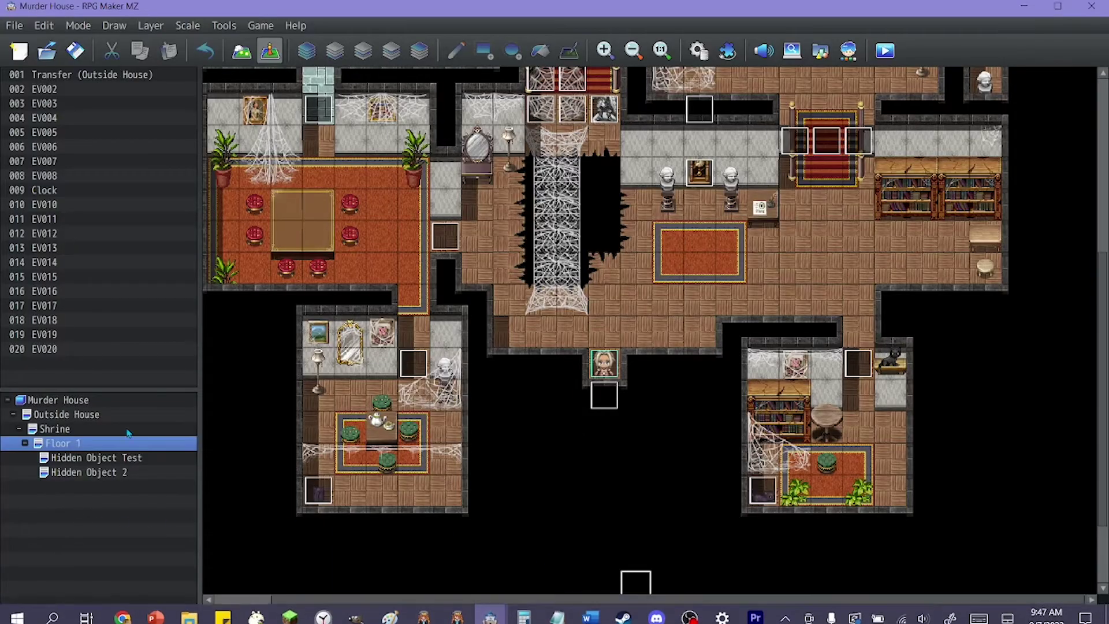
Step: Set !Map004 as the Hidden Object Test map's parallax background image in its properties
{"action": "left_click", "coordinate": [101, 472]}
{"action": "right_click", "coordinate": [102, 458]}
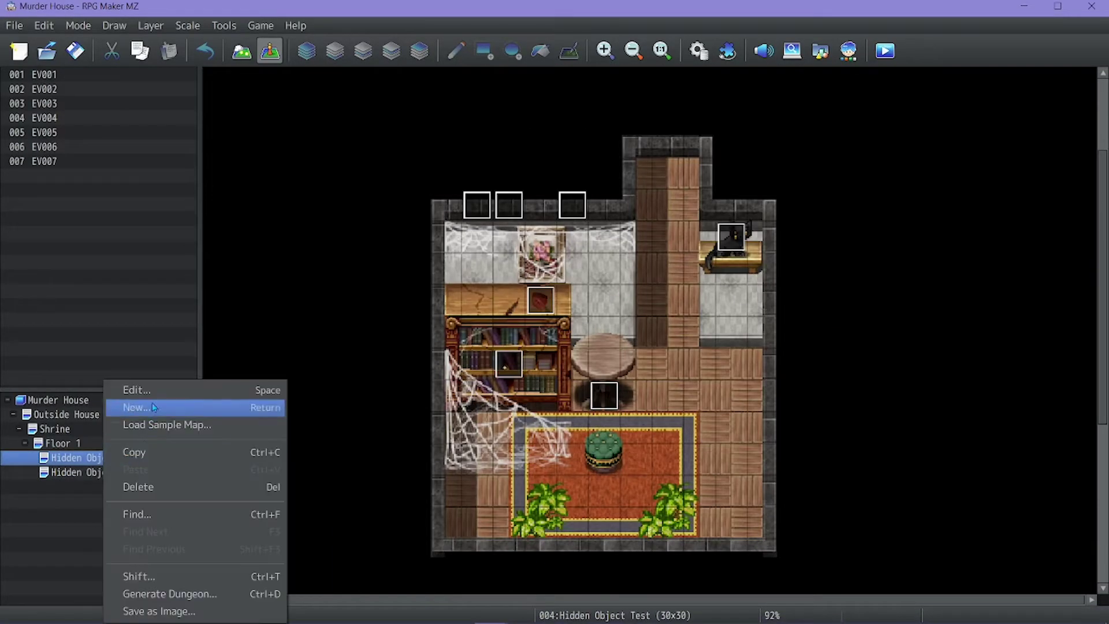
{"action": "left_click", "coordinate": [191, 390]}
{"action": "left_click", "coordinate": [294, 374]}
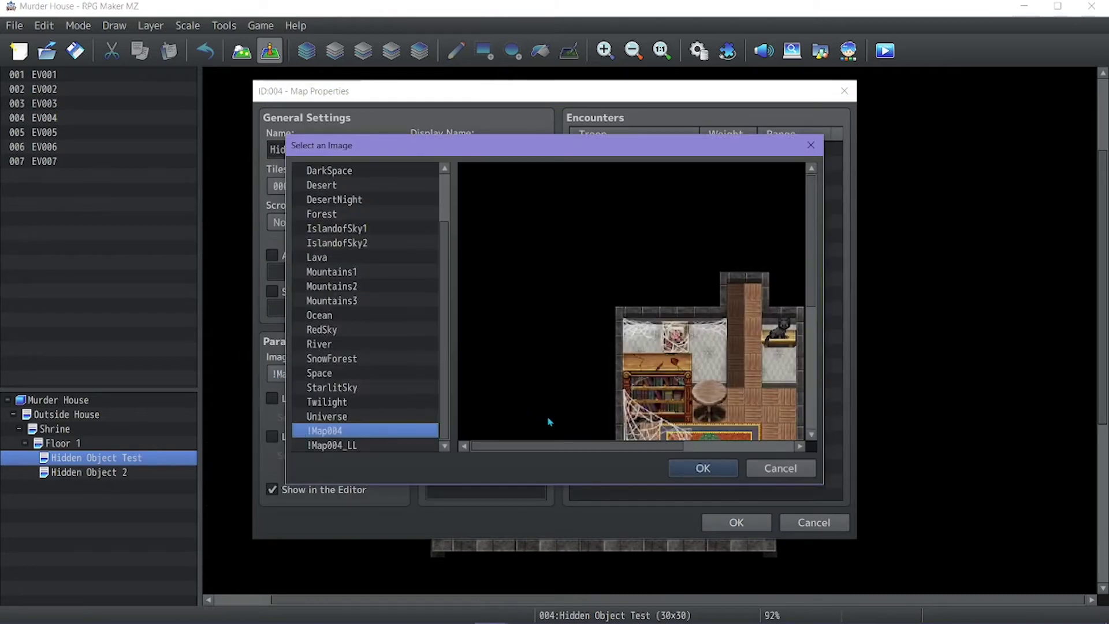
{"action": "scroll", "coordinate": [549, 423], "scroll_direction": "down", "scroll_amount": 1}
{"action": "scroll", "coordinate": [548, 452], "scroll_direction": "right", "scroll_amount": 3}
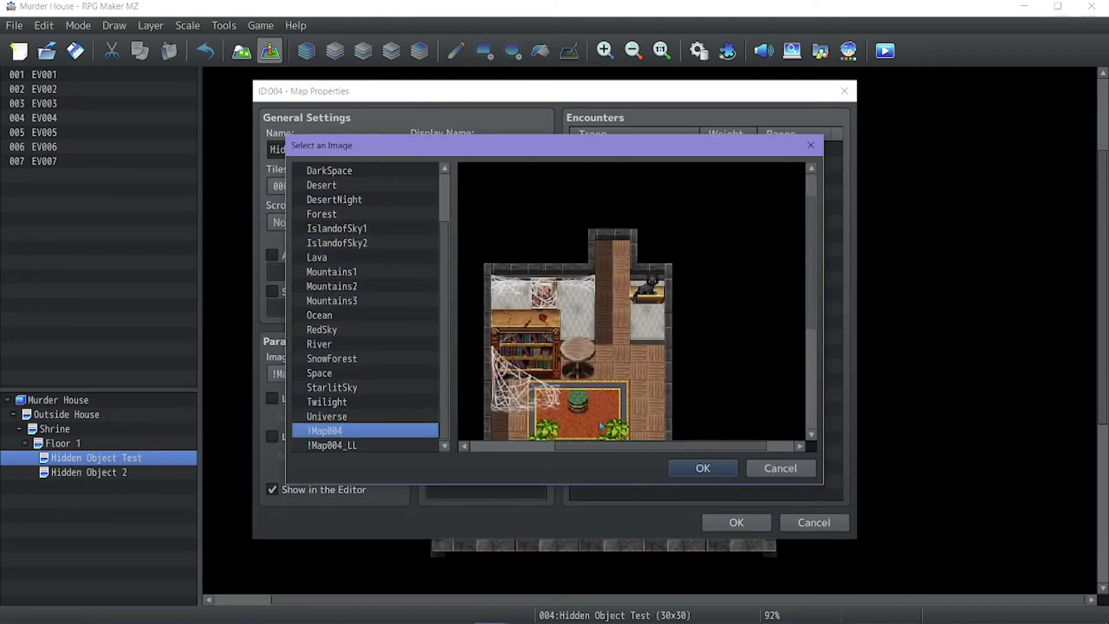
{"action": "scroll", "coordinate": [517, 398], "scroll_direction": "down", "scroll_amount": 1}
{"action": "left_click", "coordinate": [687, 468]}
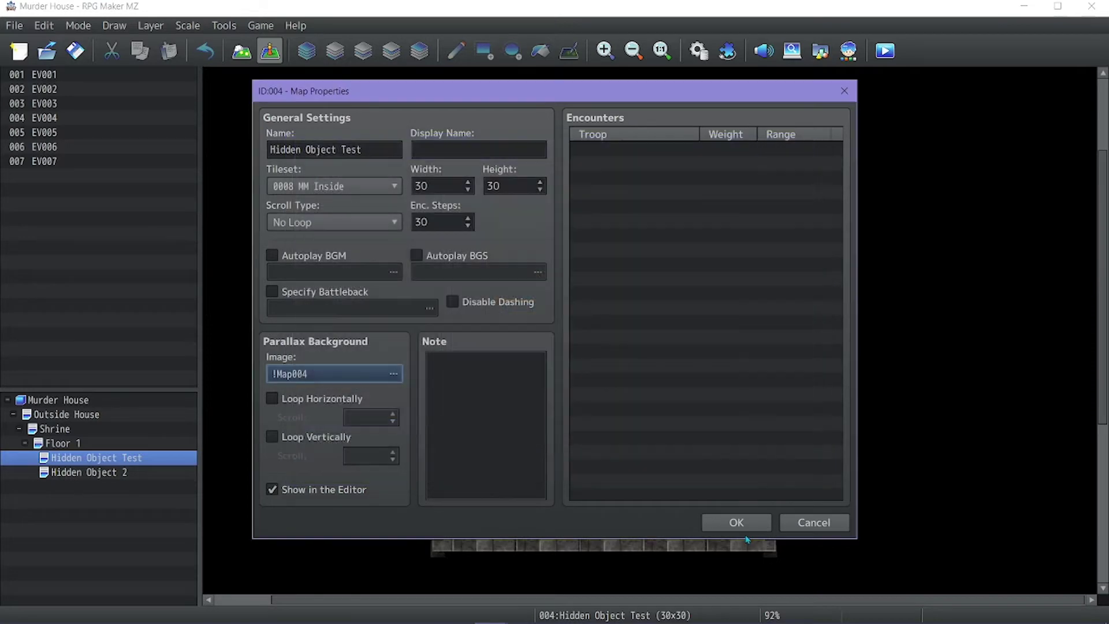
{"action": "left_click", "coordinate": [710, 522]}
{"action": "scroll", "coordinate": [553, 289], "scroll_direction": "down", "scroll_amount": 2}
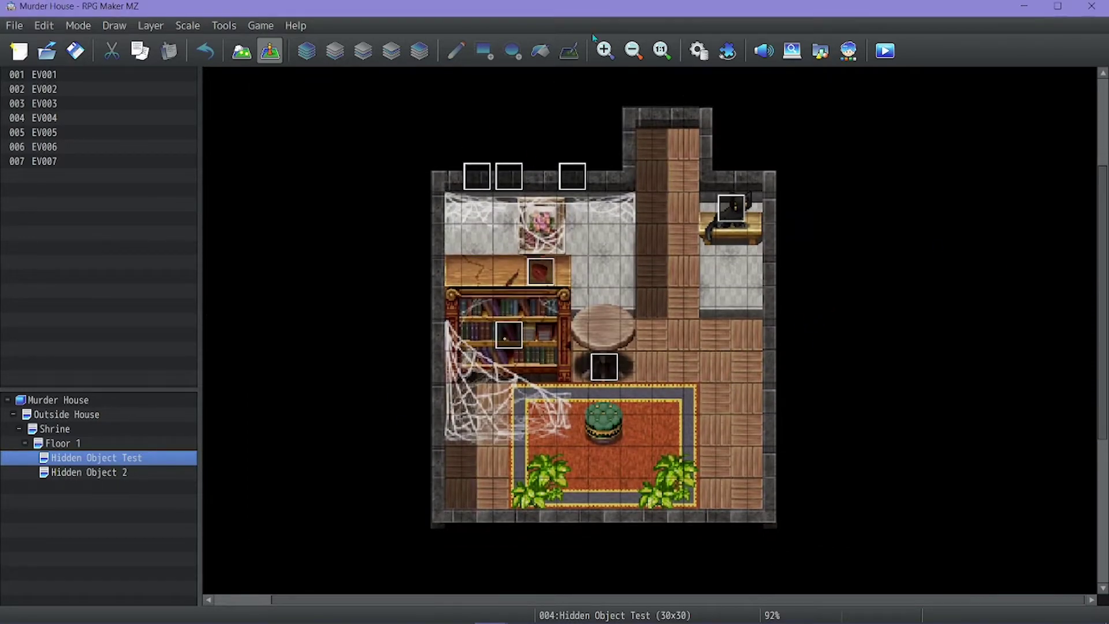
Step: Switch to Map tile mode and briefly check the database and Hidden Object Test properties unchanged
{"action": "left_click", "coordinate": [242, 51]}
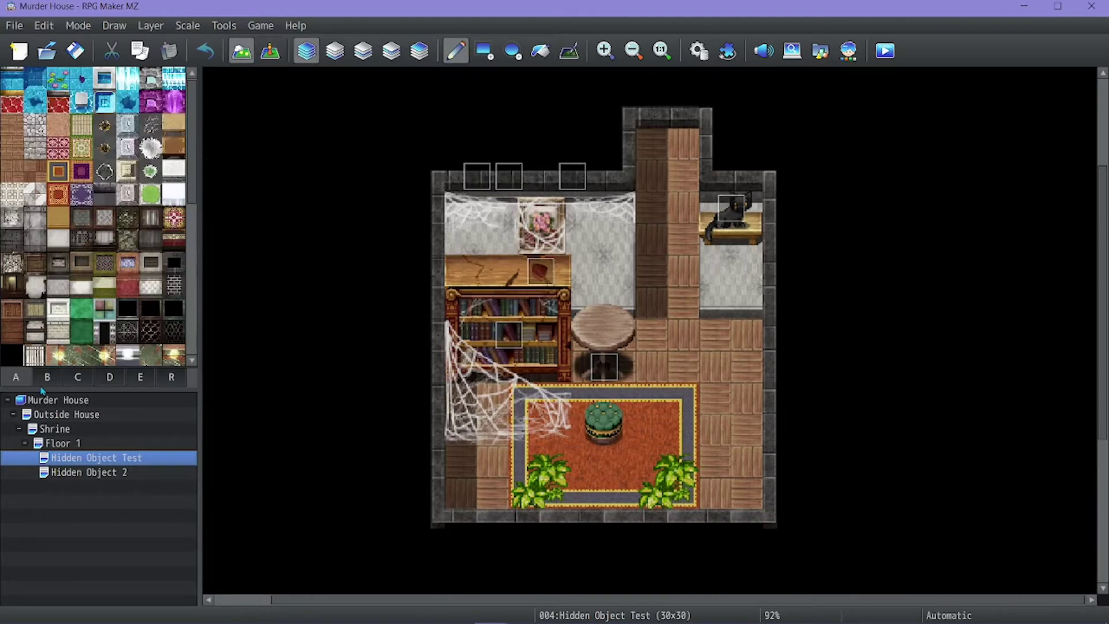
{"action": "left_click", "coordinate": [699, 50]}
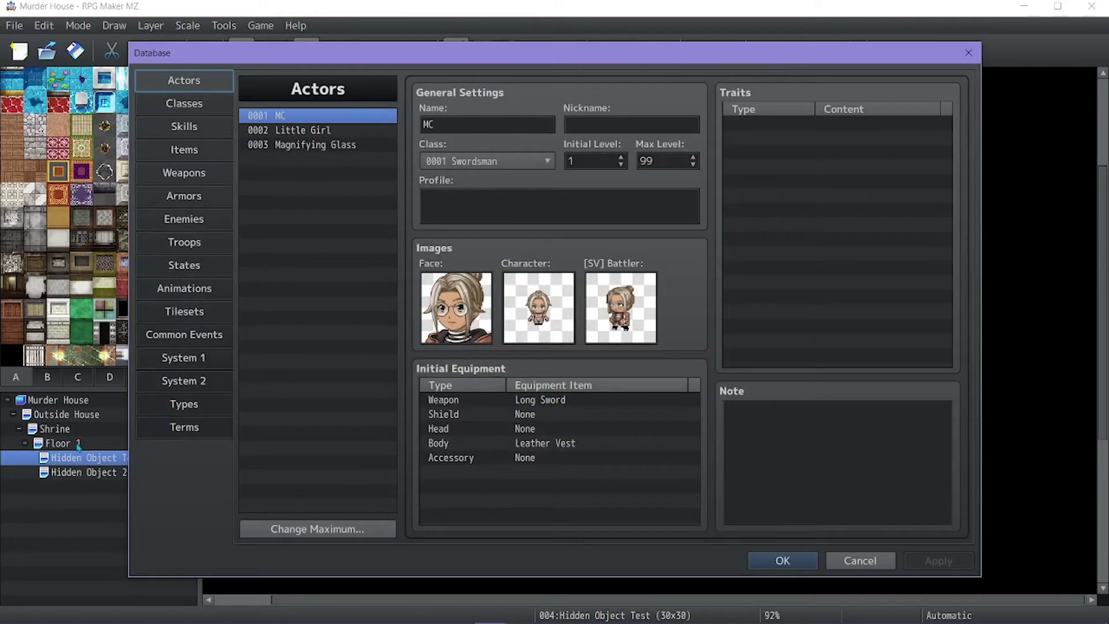
{"action": "key", "text": "Escape"}
{"action": "right_click", "coordinate": [84, 457]}
{"action": "left_click", "coordinate": [159, 387]}
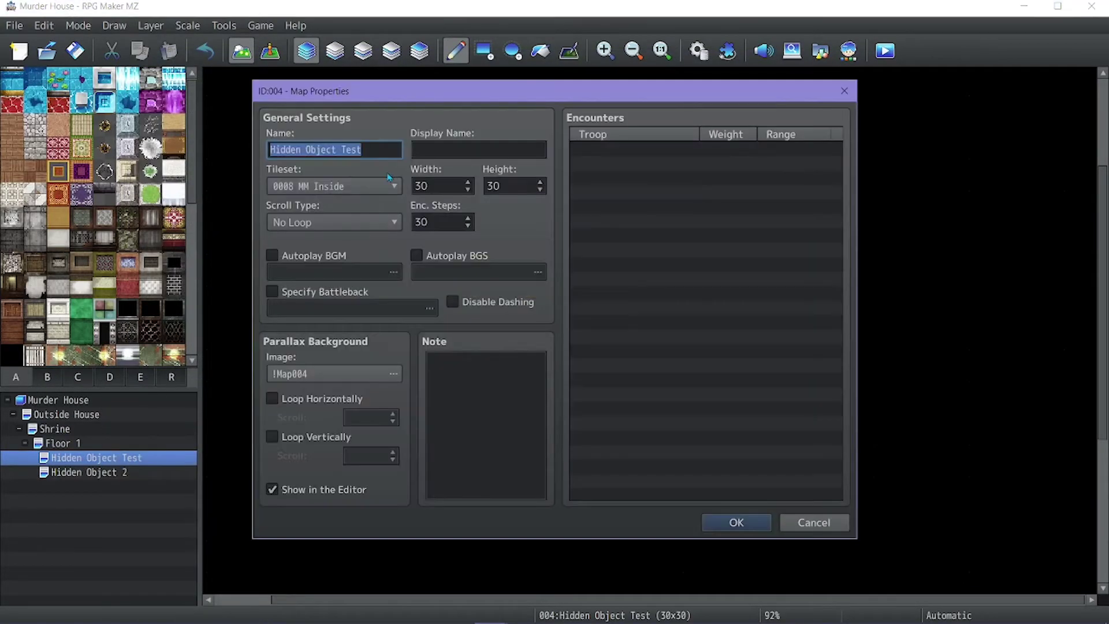
{"action": "key", "text": "Escape"}
Step: Review the 0008 MM Inside tileset's pages A through E in the database, then close it
{"action": "left_click", "coordinate": [699, 50]}
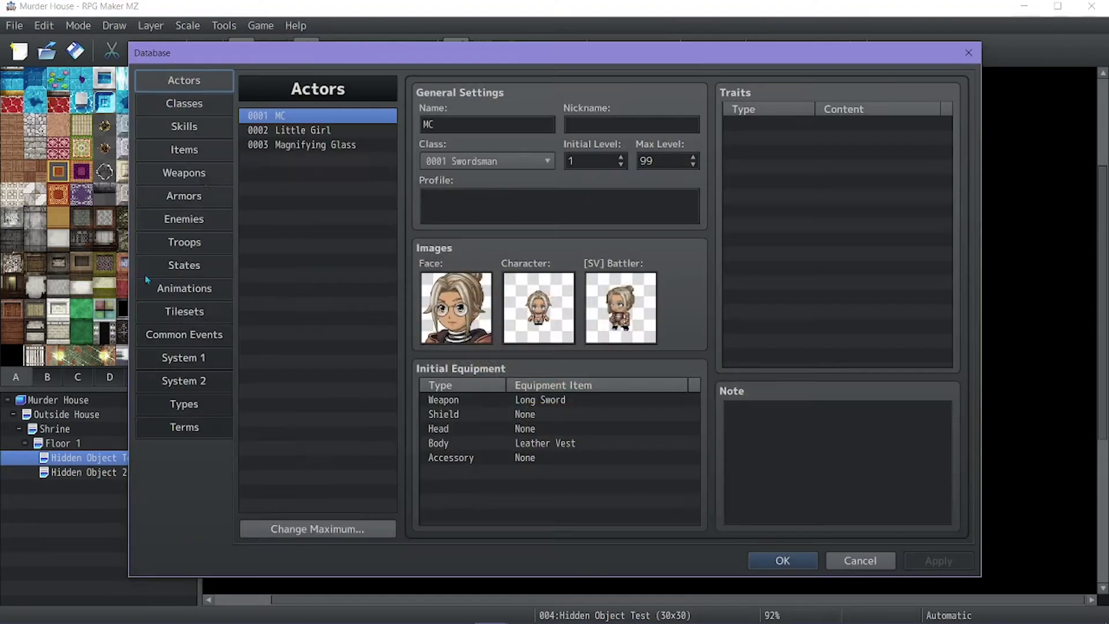
{"action": "left_click", "coordinate": [184, 311]}
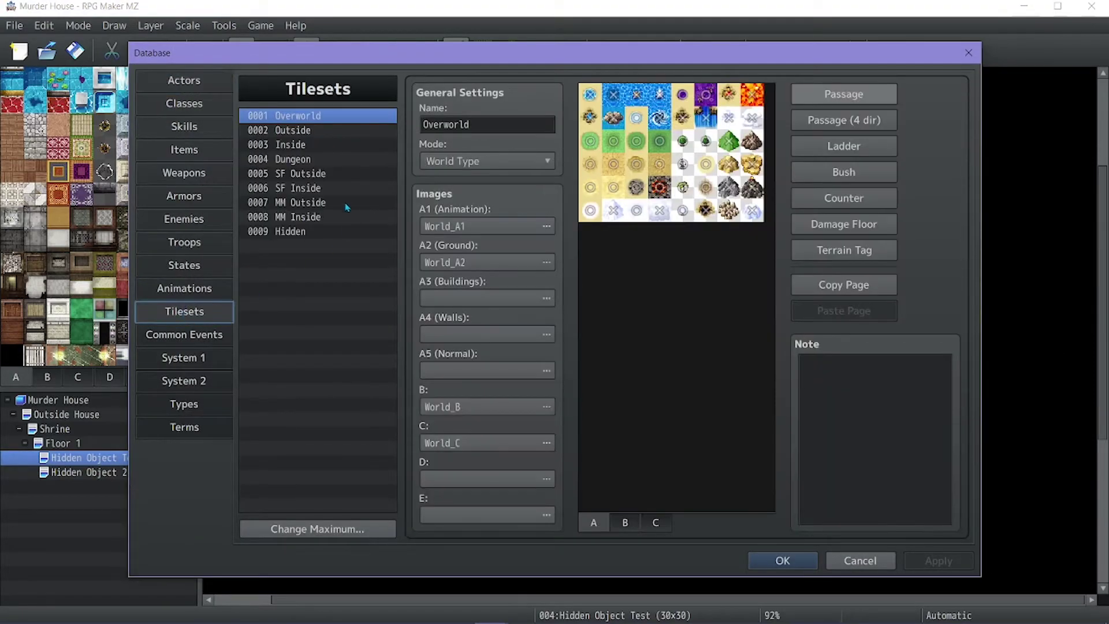
{"action": "left_click", "coordinate": [307, 217]}
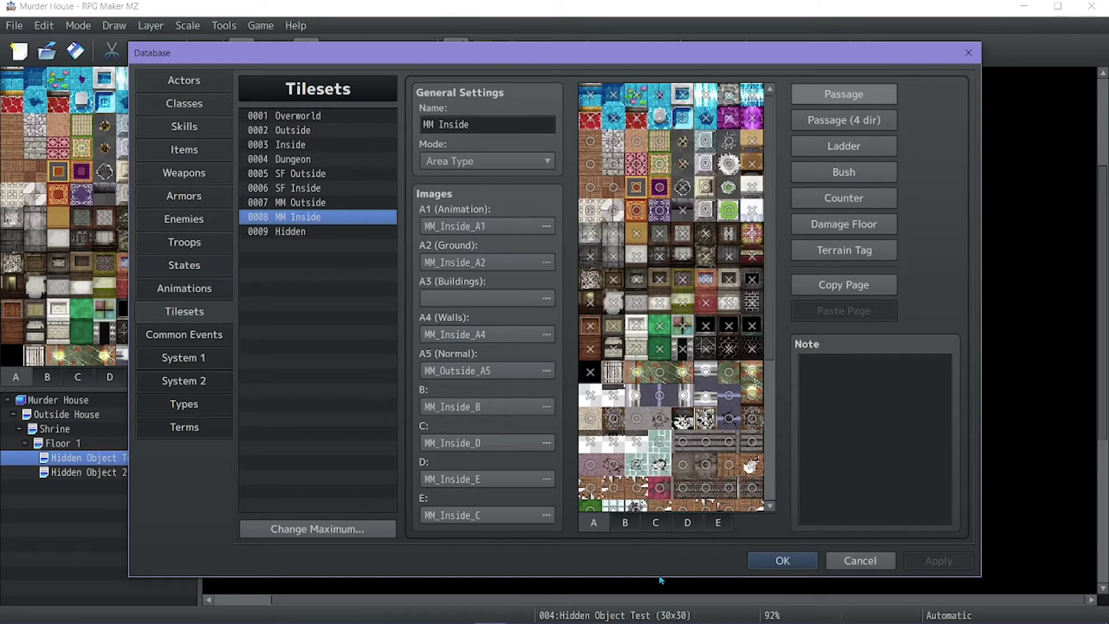
{"action": "scroll", "coordinate": [592, 483], "scroll_direction": "down", "scroll_amount": 3}
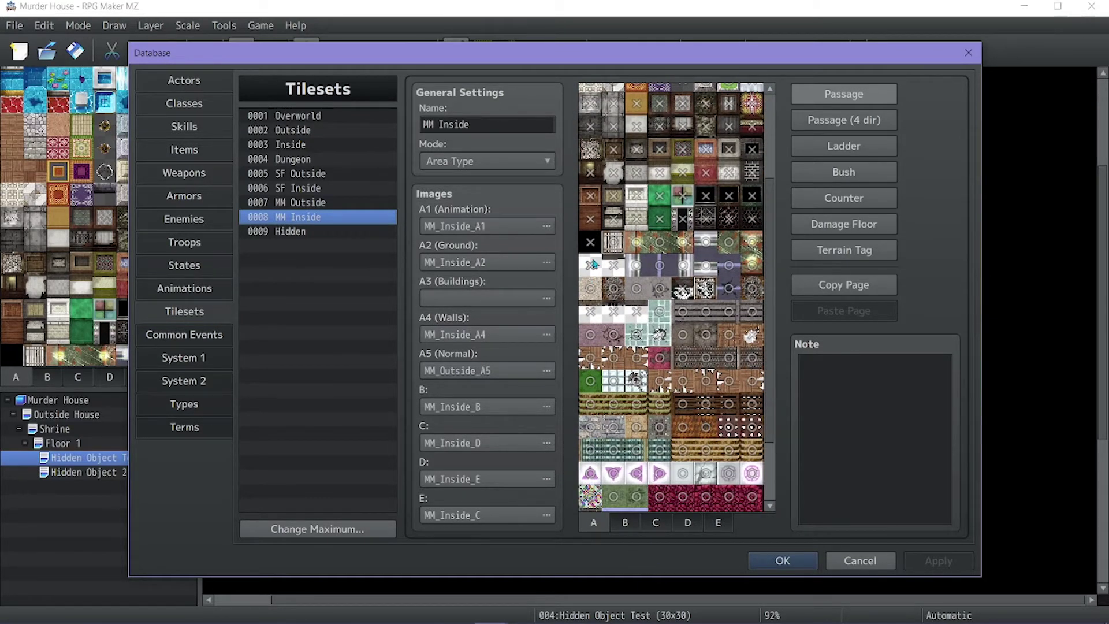
{"action": "left_click", "coordinate": [624, 523]}
{"action": "left_click", "coordinate": [655, 524]}
{"action": "left_click", "coordinate": [698, 523]}
{"action": "left_click", "coordinate": [720, 523]}
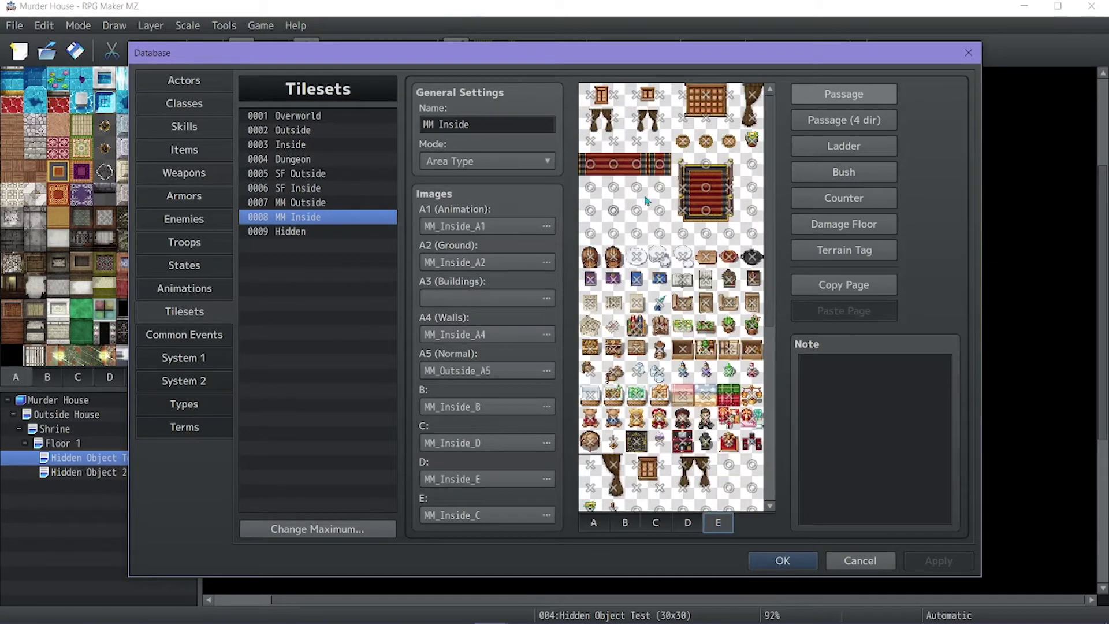
{"action": "left_click", "coordinate": [783, 560]}
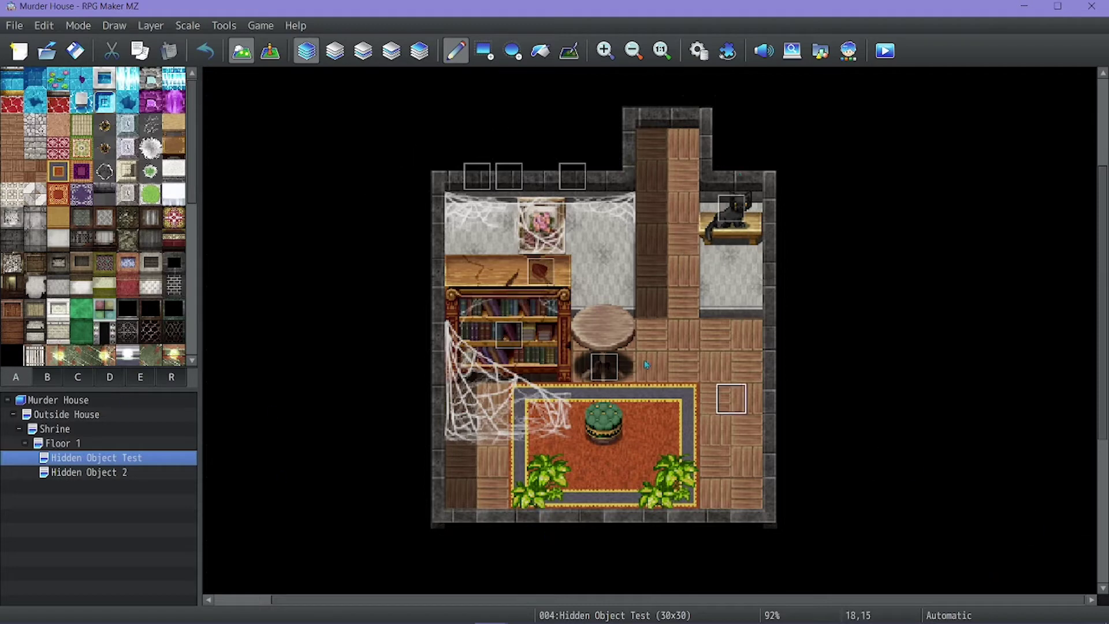
Step: Zoom the map and switch to Event mode, showing EV001–EV007 over the clue spots
{"action": "scroll", "coordinate": [589, 342], "scroll_direction": "down", "scroll_amount": 1, "text": "ctrl"}
{"action": "scroll", "coordinate": [589, 342], "scroll_direction": "down", "scroll_amount": 1, "text": "ctrl"}
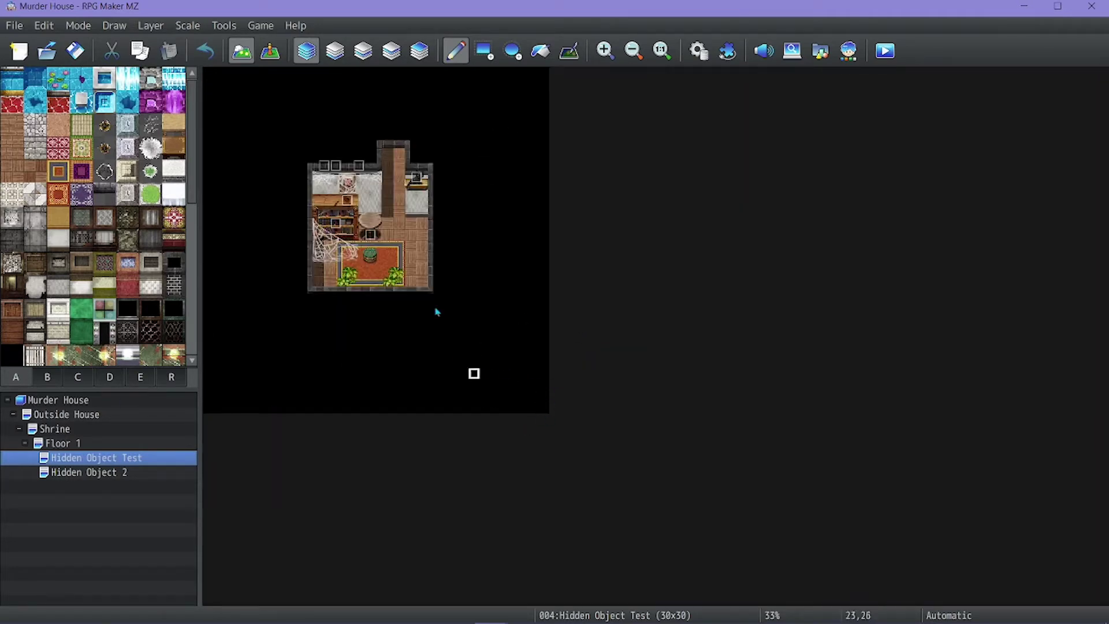
{"action": "scroll", "coordinate": [439, 304], "scroll_direction": "up", "scroll_amount": 2, "text": "ctrl"}
{"action": "scroll", "coordinate": [622, 349], "scroll_direction": "up", "scroll_amount": 3, "text": "ctrl"}
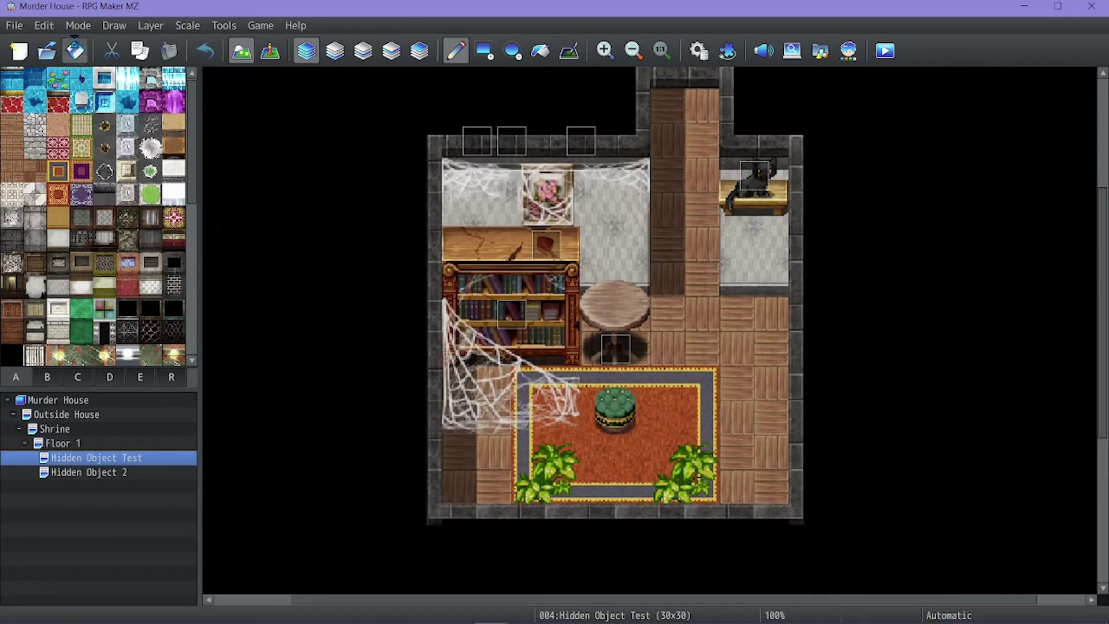
{"action": "scroll", "coordinate": [790, 261], "scroll_direction": "up", "scroll_amount": 1, "text": "ctrl"}
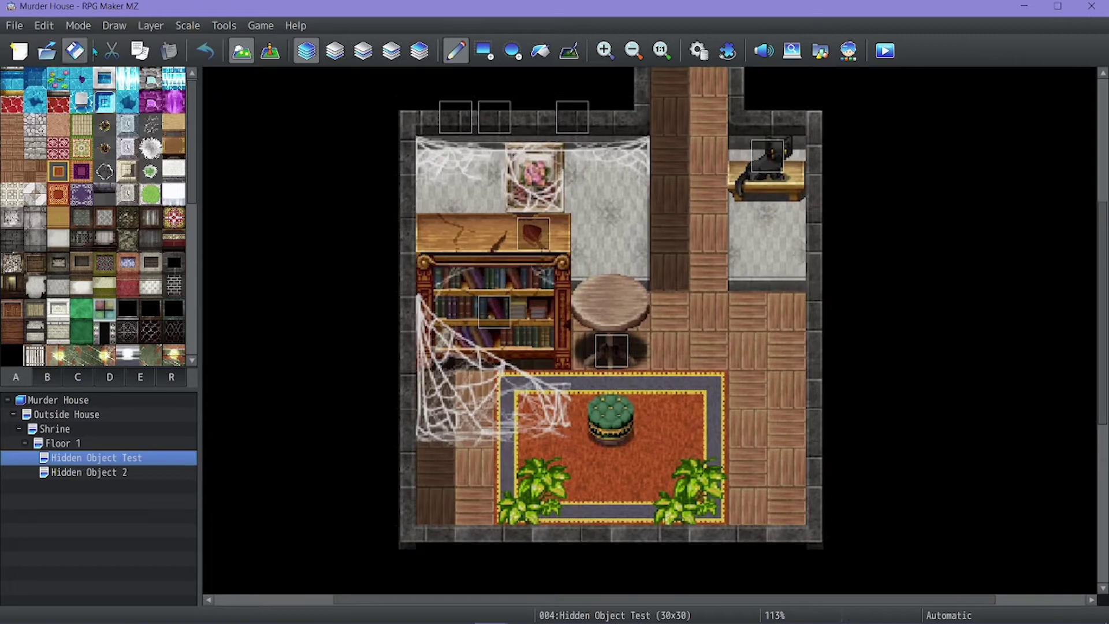
{"action": "left_click", "coordinate": [270, 51]}
{"action": "scroll", "coordinate": [627, 322], "scroll_direction": "up", "scroll_amount": 3}
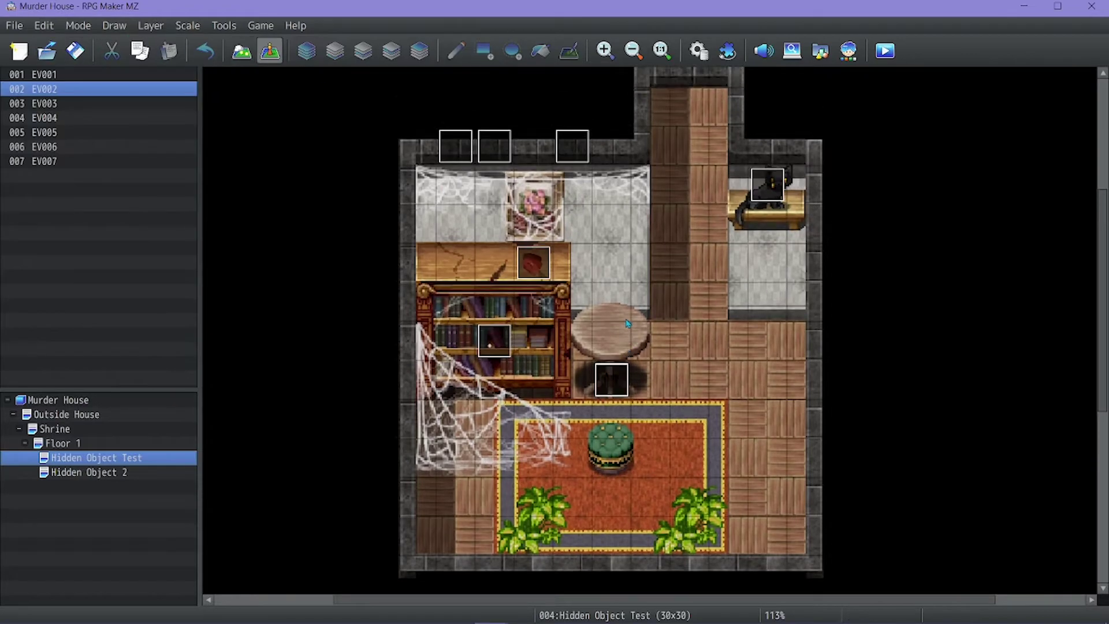
{"action": "scroll", "coordinate": [628, 322], "scroll_direction": "down", "scroll_amount": 3}
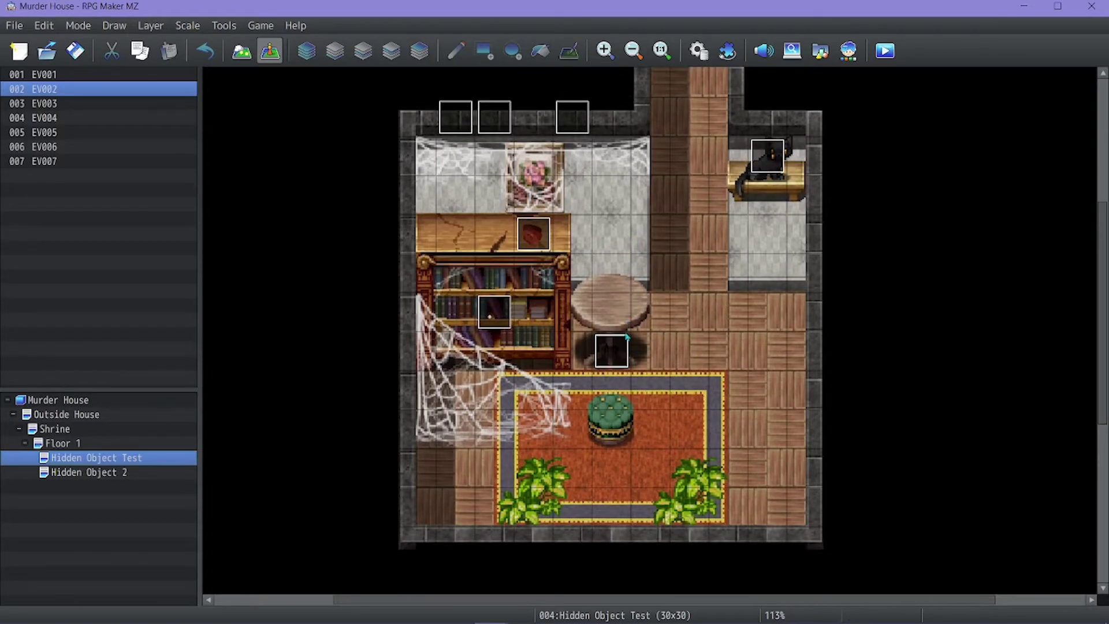
{"action": "scroll", "coordinate": [723, 312], "scroll_direction": "up", "scroll_amount": 2}
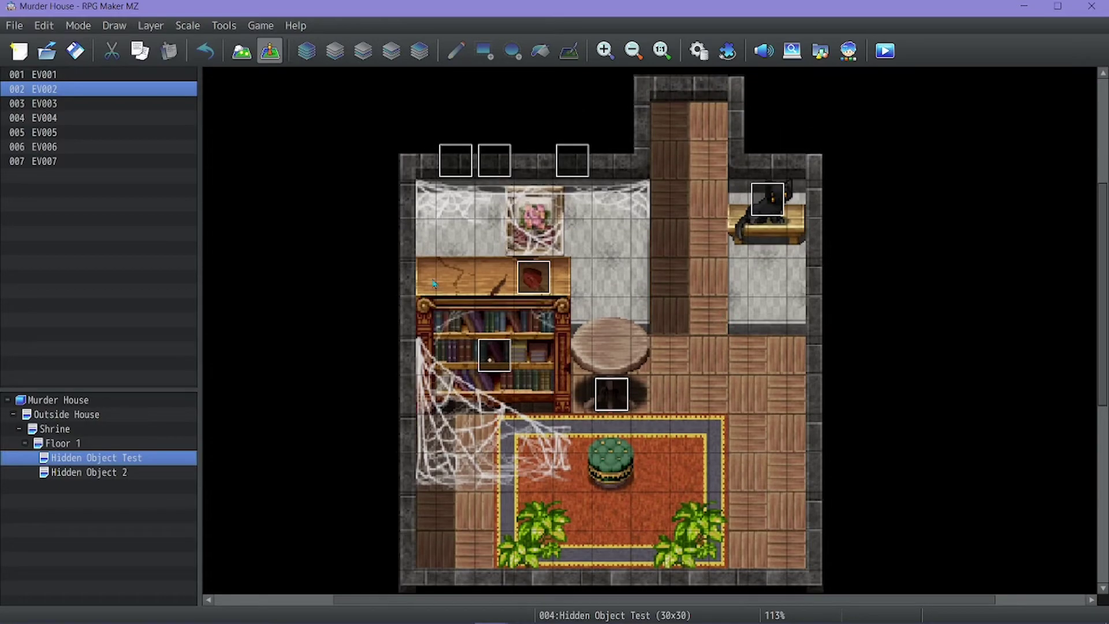
{"action": "double_click", "coordinate": [775, 209]}
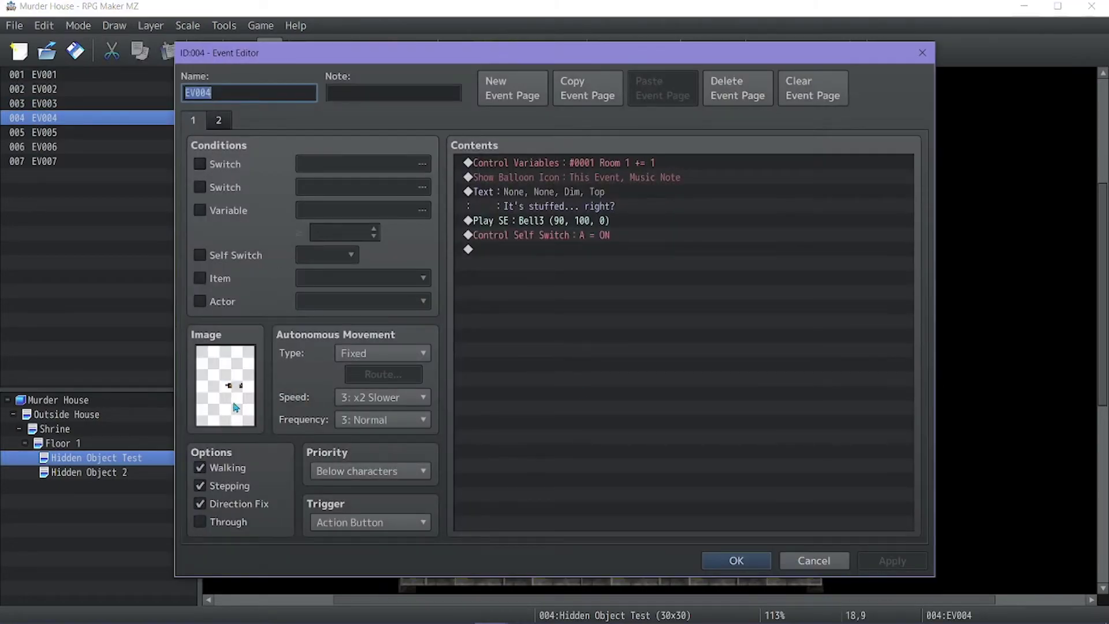
{"action": "double_click", "coordinate": [241, 386]}
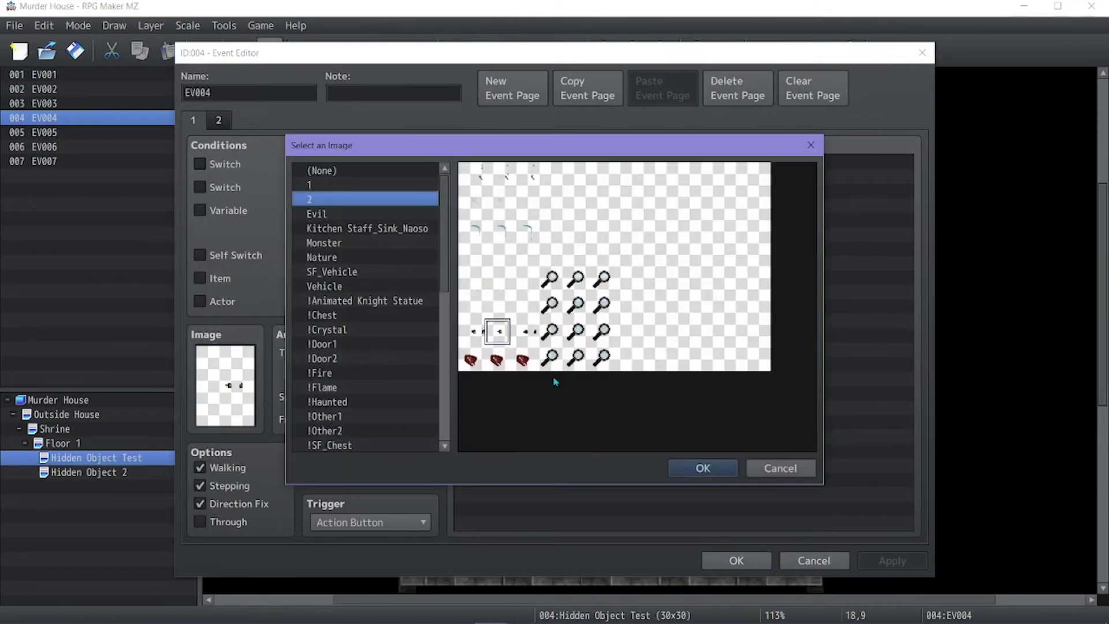
{"action": "left_click", "coordinate": [807, 474]}
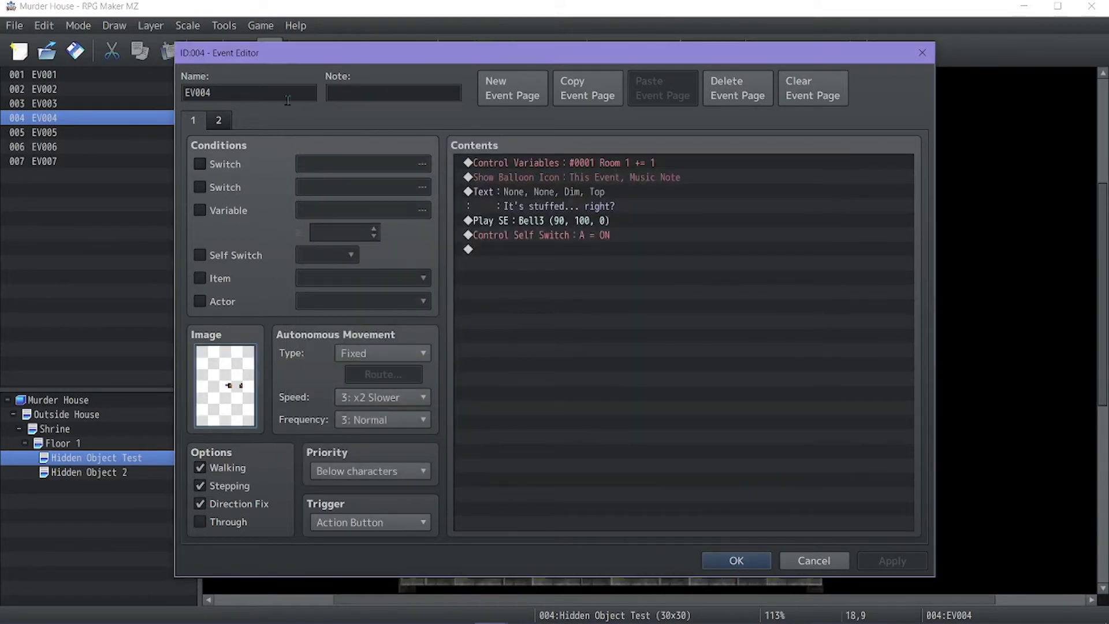
{"action": "left_click", "coordinate": [218, 120]}
{"action": "left_click", "coordinate": [193, 120]}
{"action": "left_click", "coordinate": [219, 120]}
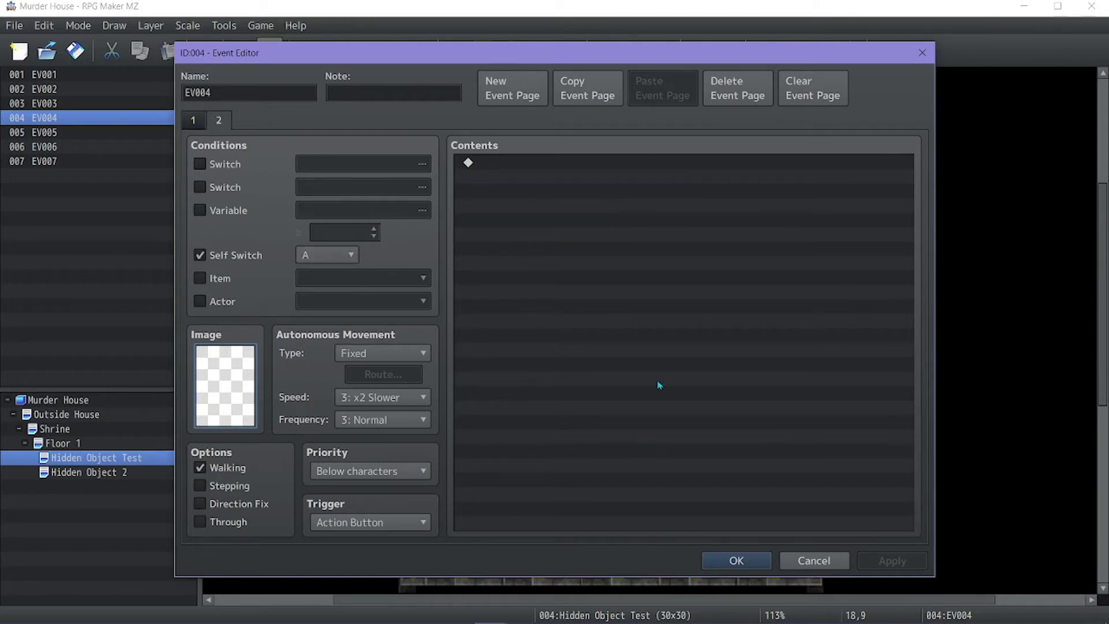
{"action": "left_click", "coordinate": [737, 561]}
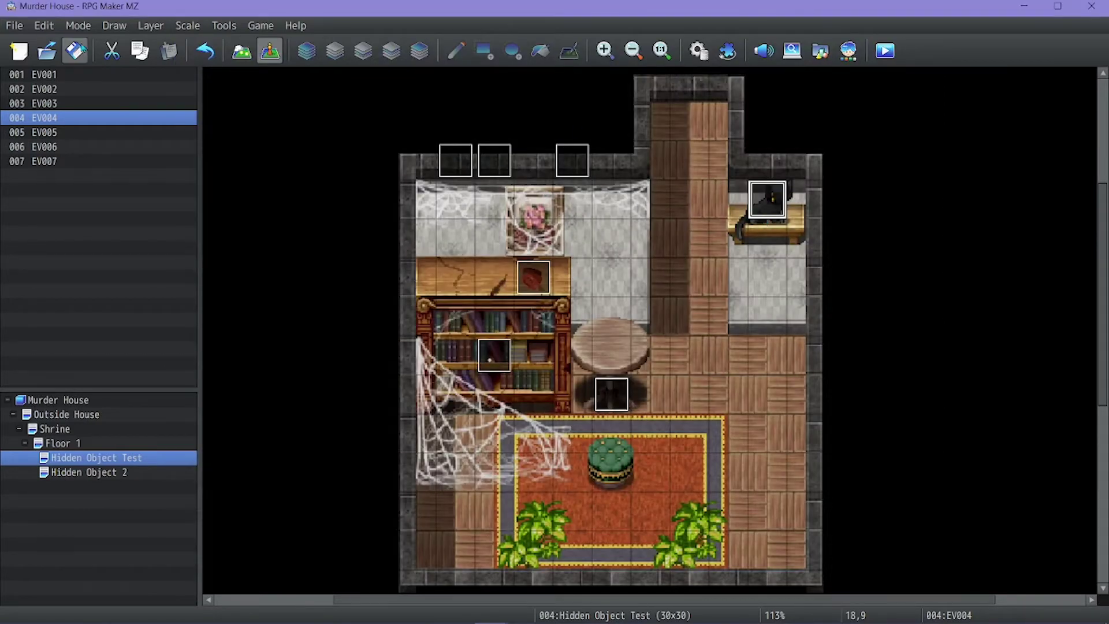
{"action": "double_click", "coordinate": [612, 394]}
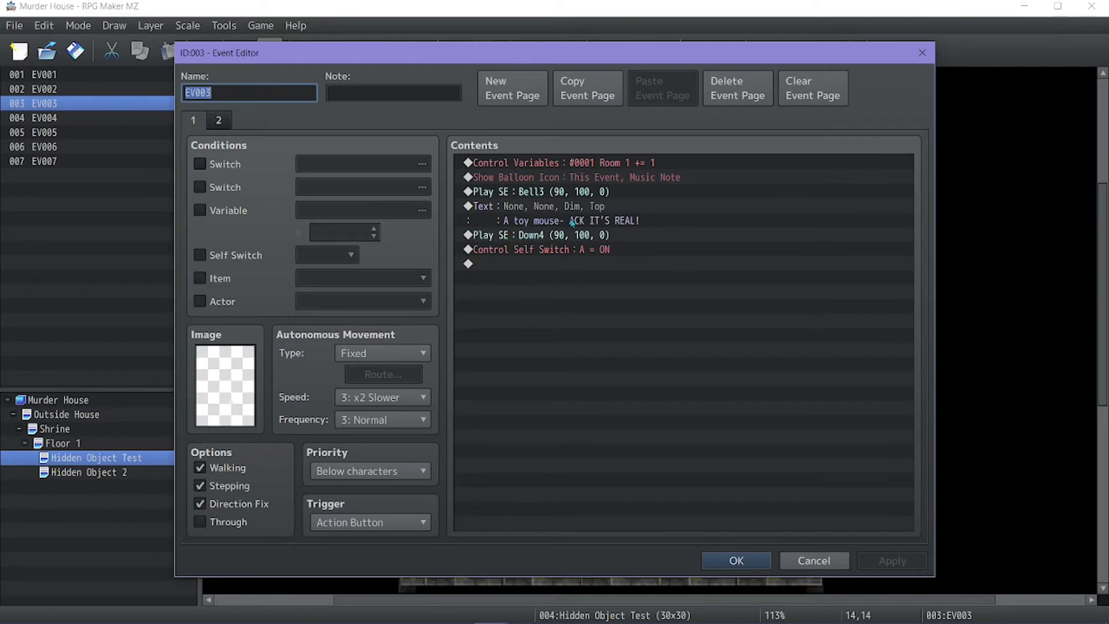
{"action": "left_click", "coordinate": [735, 559]}
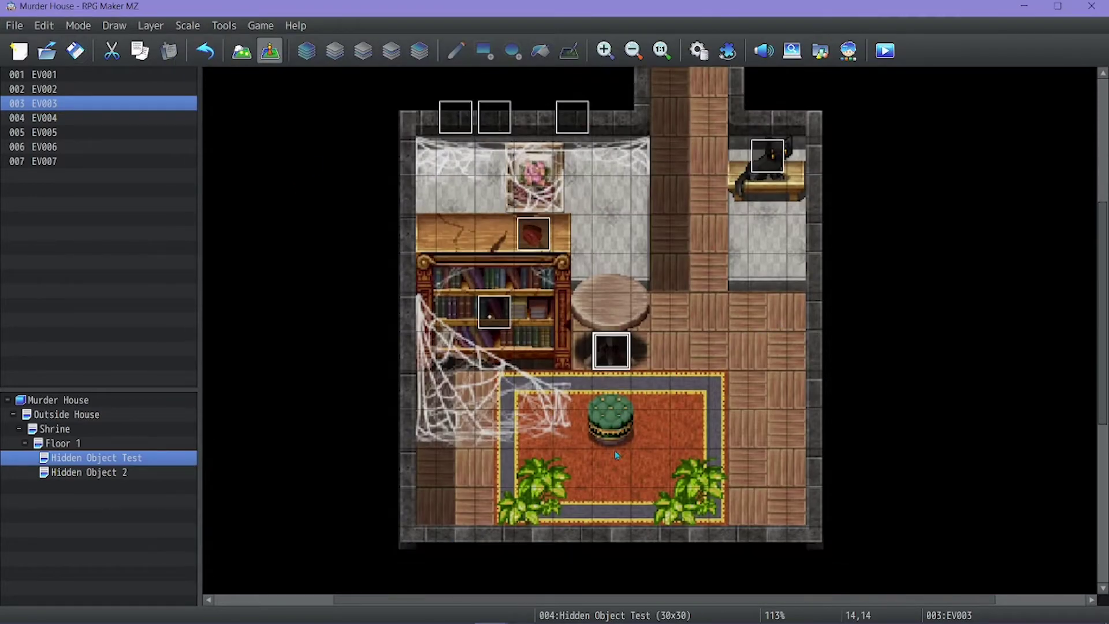
{"action": "scroll", "coordinate": [572, 416], "scroll_direction": "down", "scroll_amount": 1}
{"action": "scroll", "coordinate": [572, 416], "scroll_direction": "up", "scroll_amount": 1}
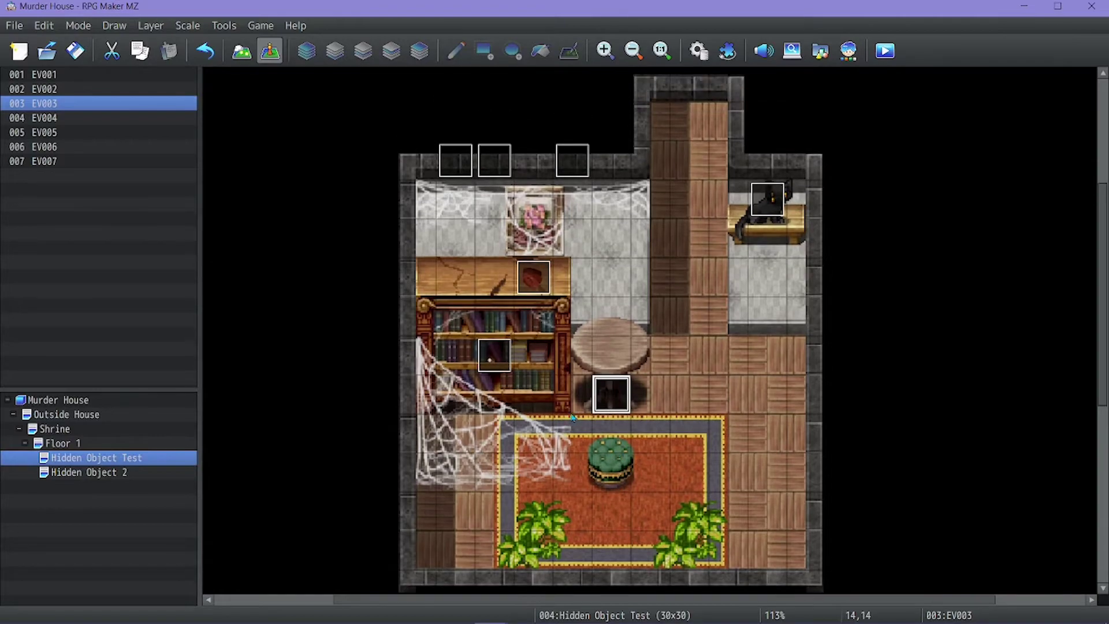
{"action": "double_click", "coordinate": [565, 163]}
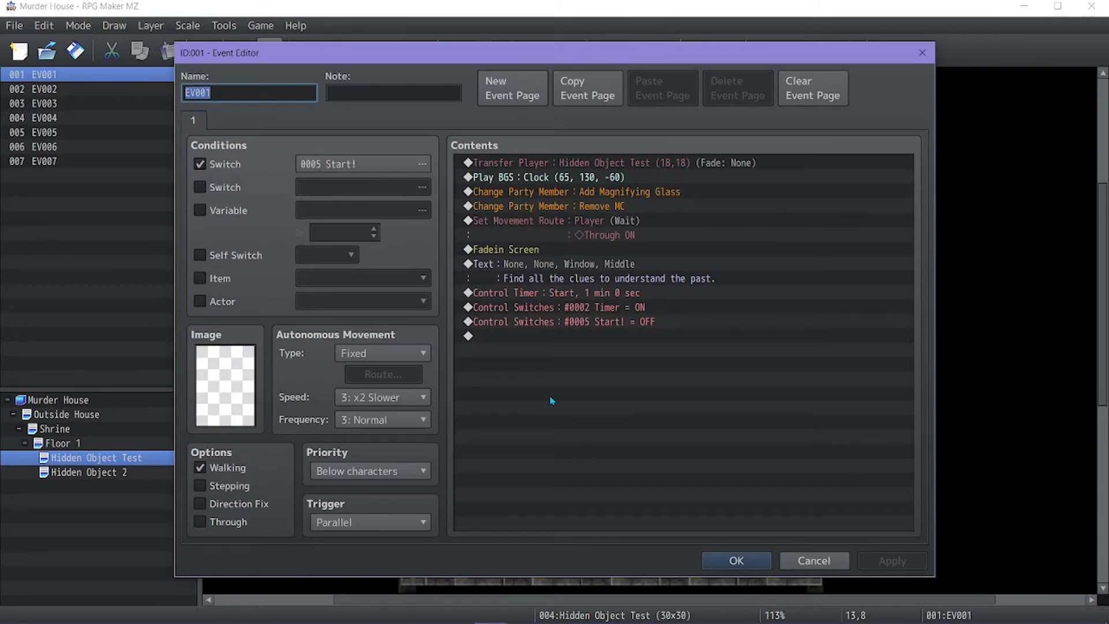
{"action": "left_click", "coordinate": [720, 560]}
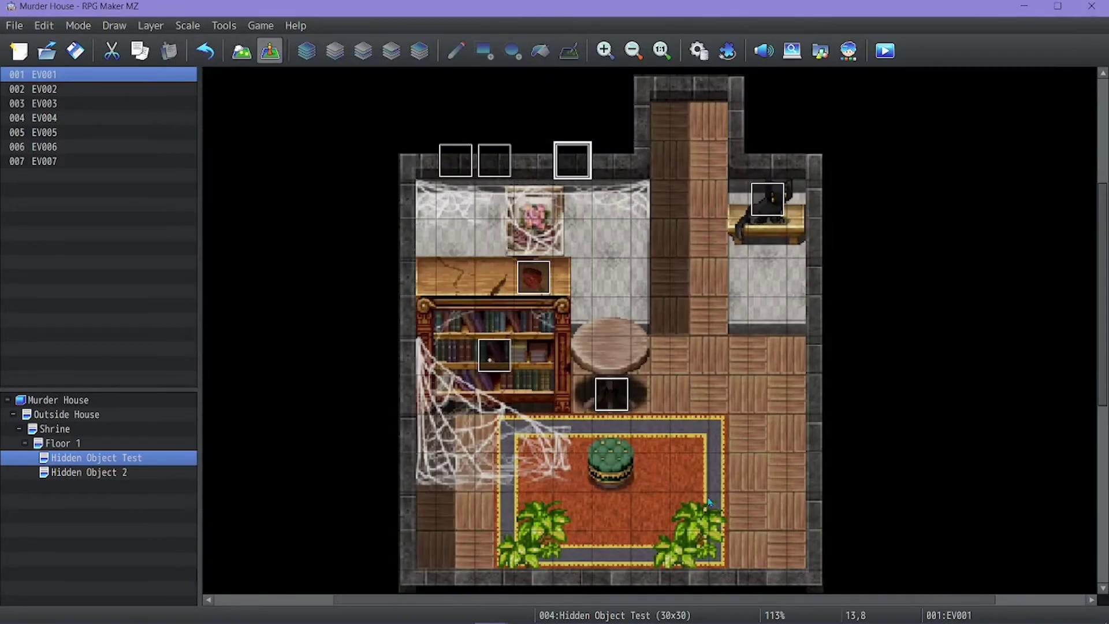
Step: On Floor 1, open cat event EV012 and inspect its Map ID, Player X, Player Y variable commands
{"action": "left_click", "coordinate": [69, 446]}
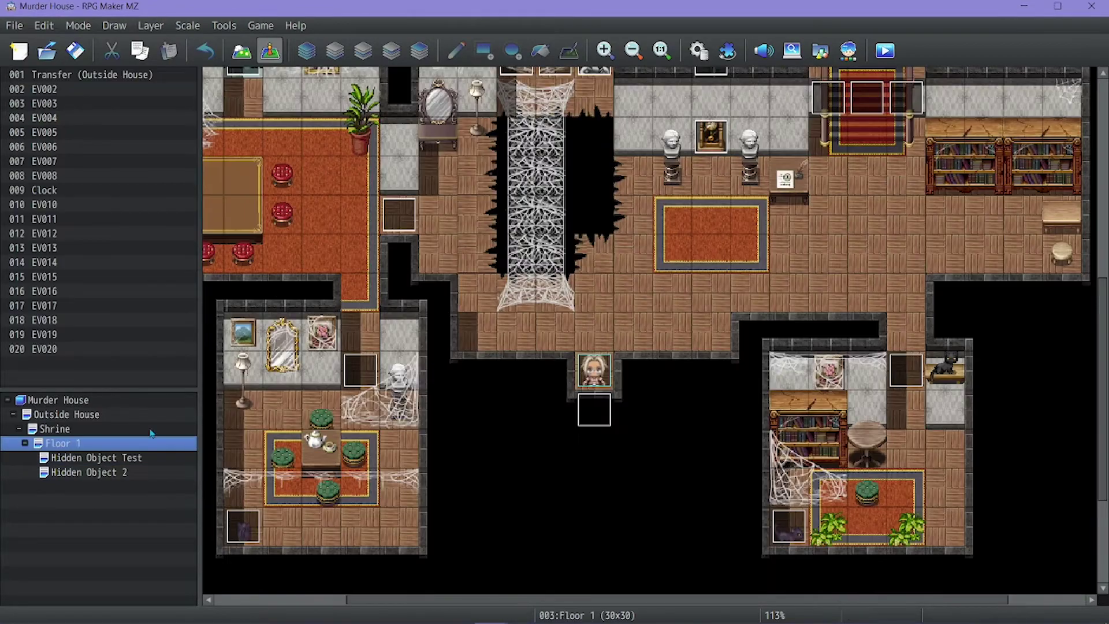
{"action": "double_click", "coordinate": [788, 526]}
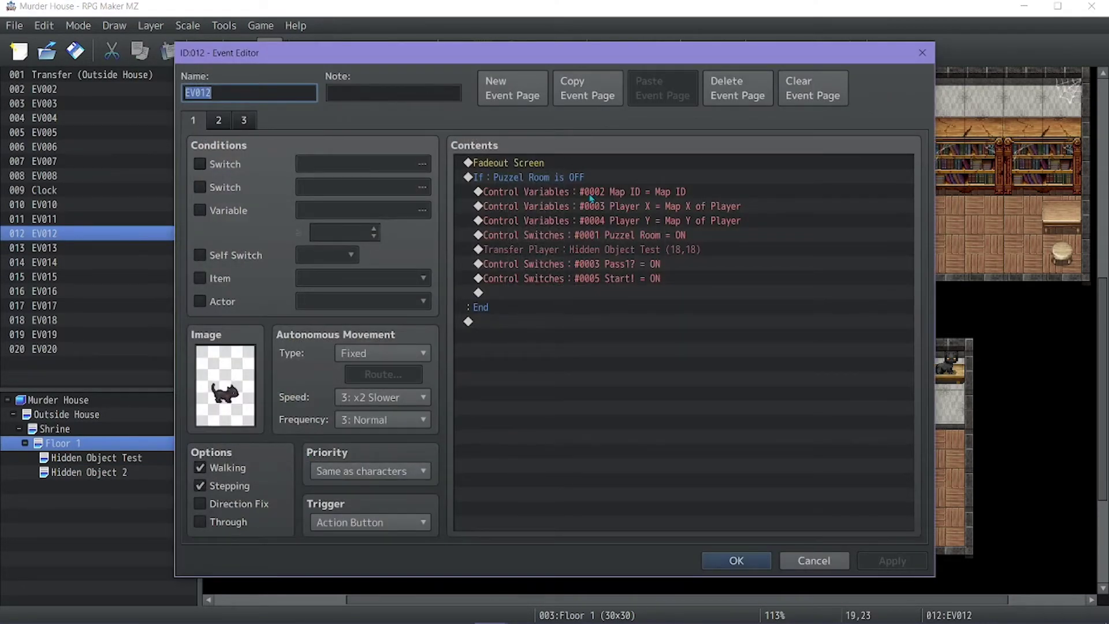
{"action": "left_click", "coordinate": [590, 194]}
{"action": "left_click", "coordinate": [594, 207]}
{"action": "left_click", "coordinate": [596, 222]}
{"action": "left_click", "coordinate": [597, 195]}
{"action": "left_click", "coordinate": [594, 209]}
{"action": "left_click", "coordinate": [595, 223]}
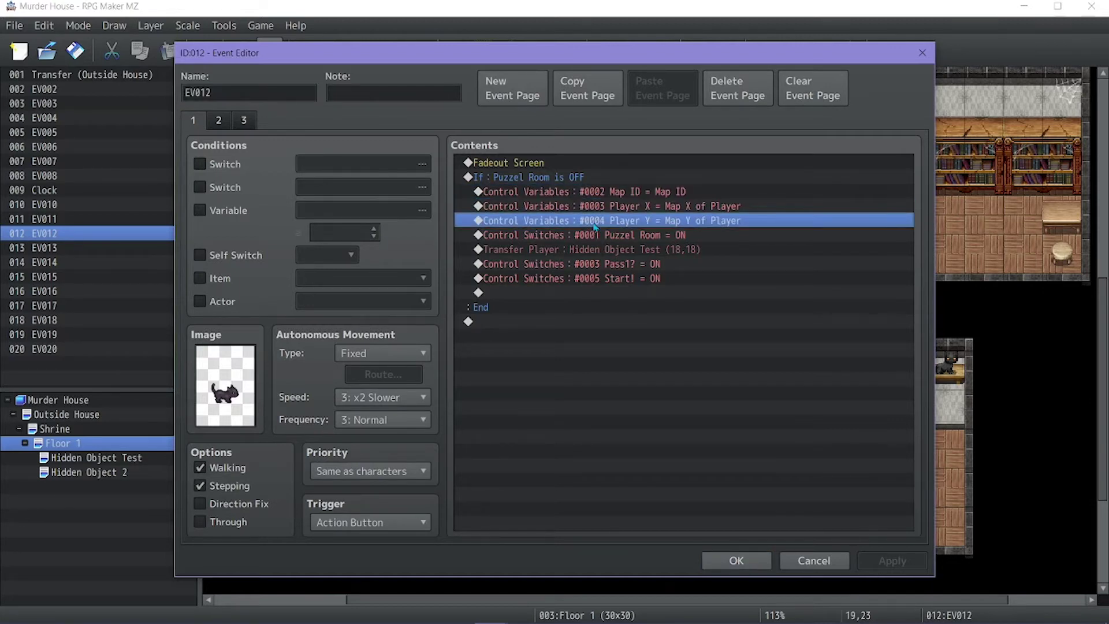
{"action": "left_click", "coordinate": [615, 193]}
{"action": "left_click", "coordinate": [611, 207]}
{"action": "left_click", "coordinate": [607, 222]}
Step: Review EV012's Puzzel Room, transfer, Start! and Pass1? commands and page 2's Fail! Else branch
{"action": "left_click", "coordinate": [554, 235]}
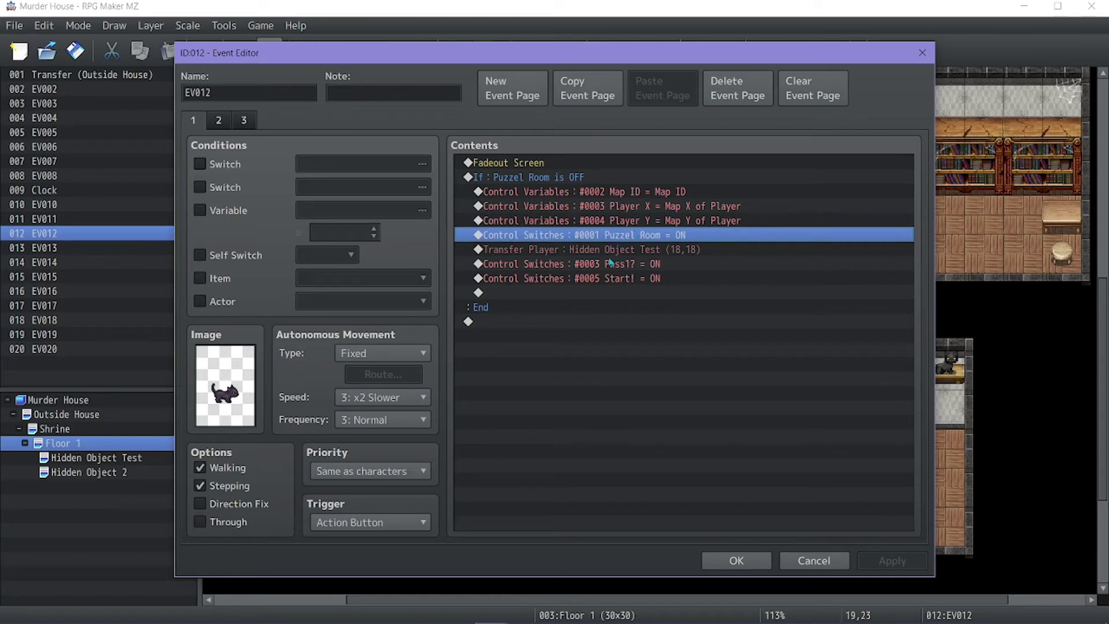
{"action": "left_click", "coordinate": [625, 255]}
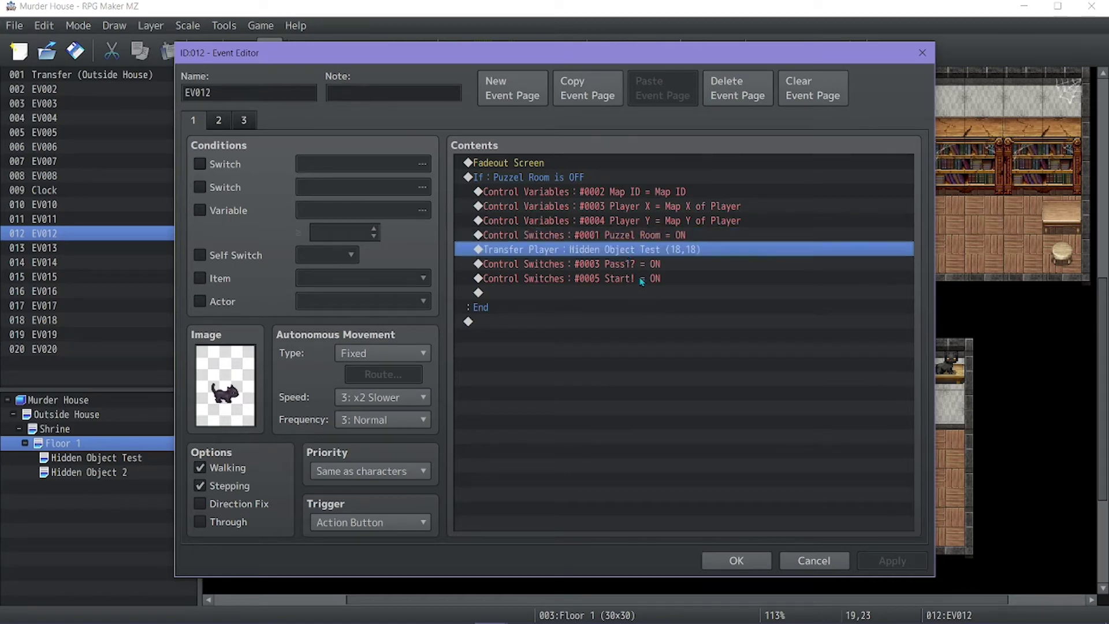
{"action": "left_click", "coordinate": [641, 279]}
{"action": "left_click", "coordinate": [630, 264]}
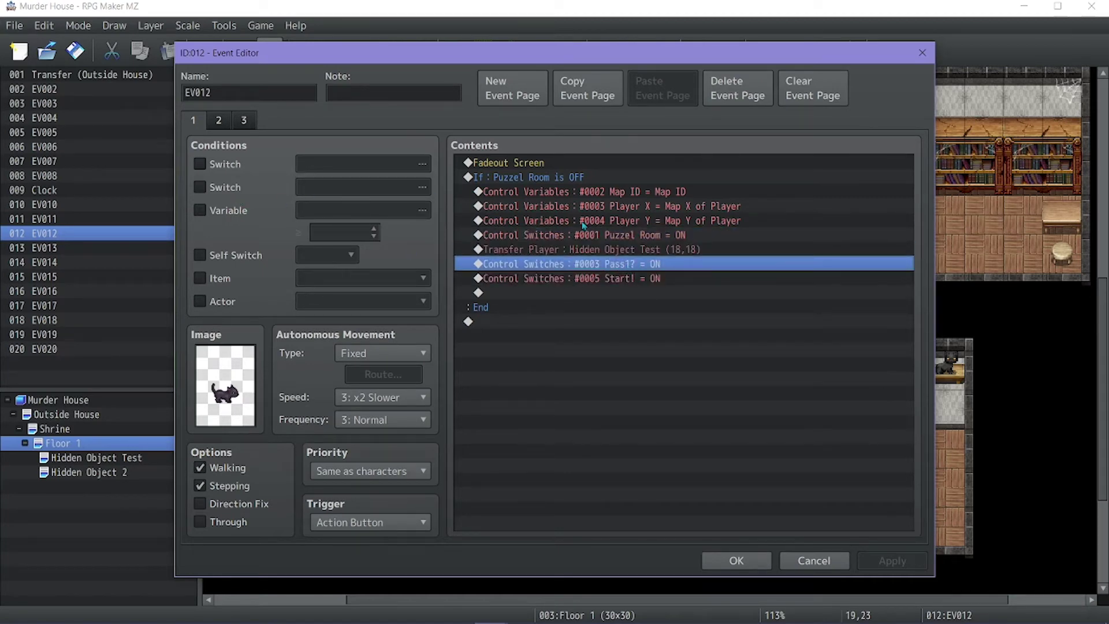
{"action": "left_click", "coordinate": [221, 126]}
{"action": "left_click", "coordinate": [683, 269]}
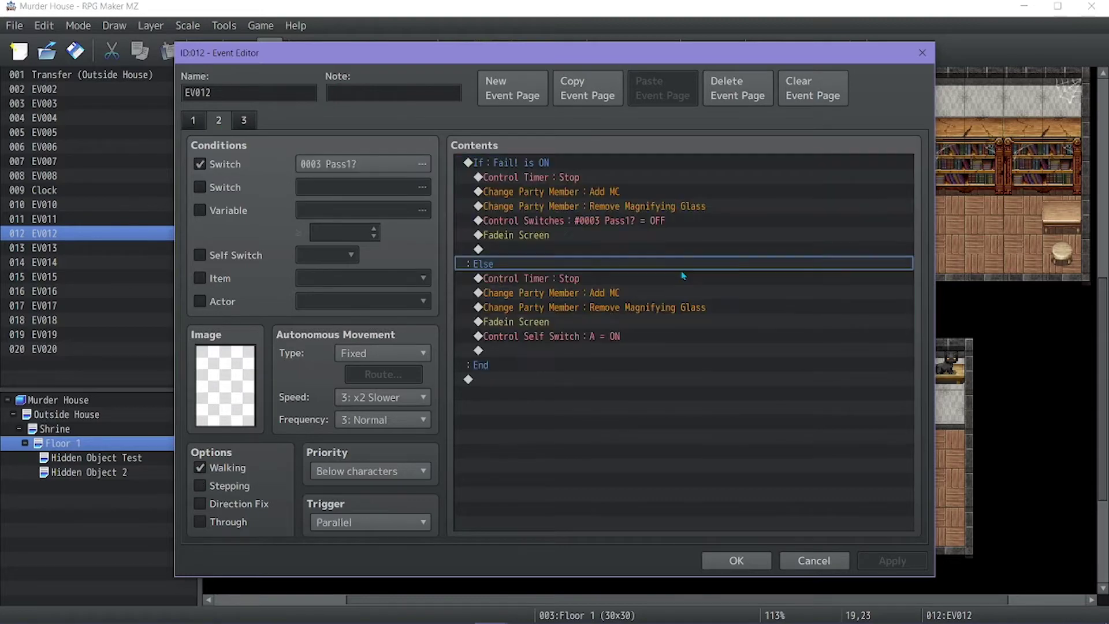
{"action": "left_click", "coordinate": [736, 561]}
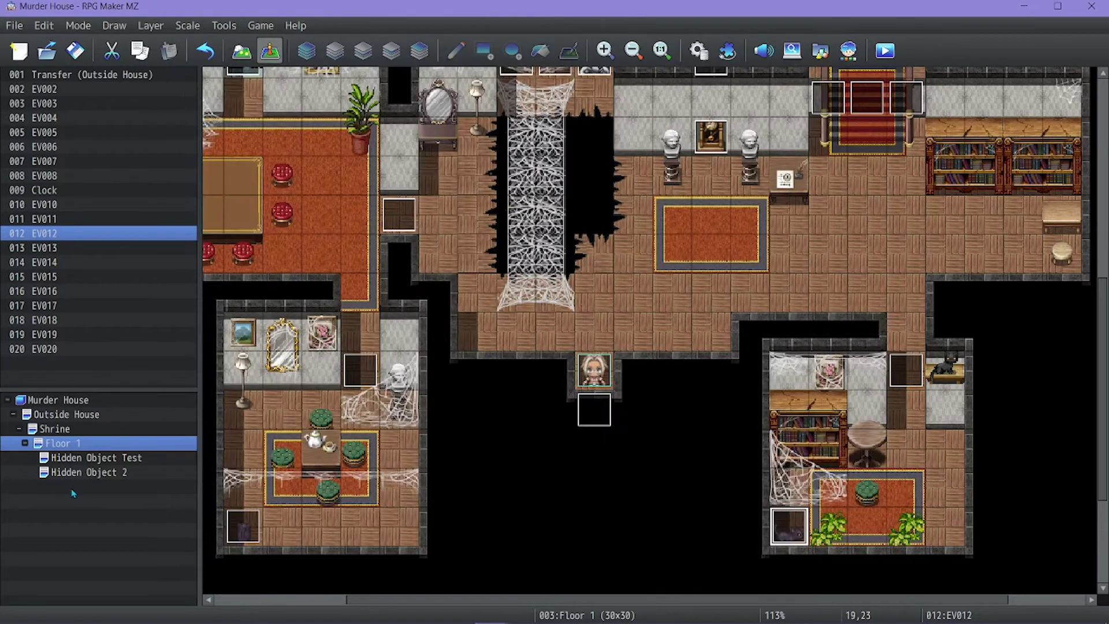
{"action": "left_click", "coordinate": [92, 462]}
Step: Check EV001's 1-minute timer start, discard an accidental new event, and open EV006
{"action": "double_click", "coordinate": [573, 174]}
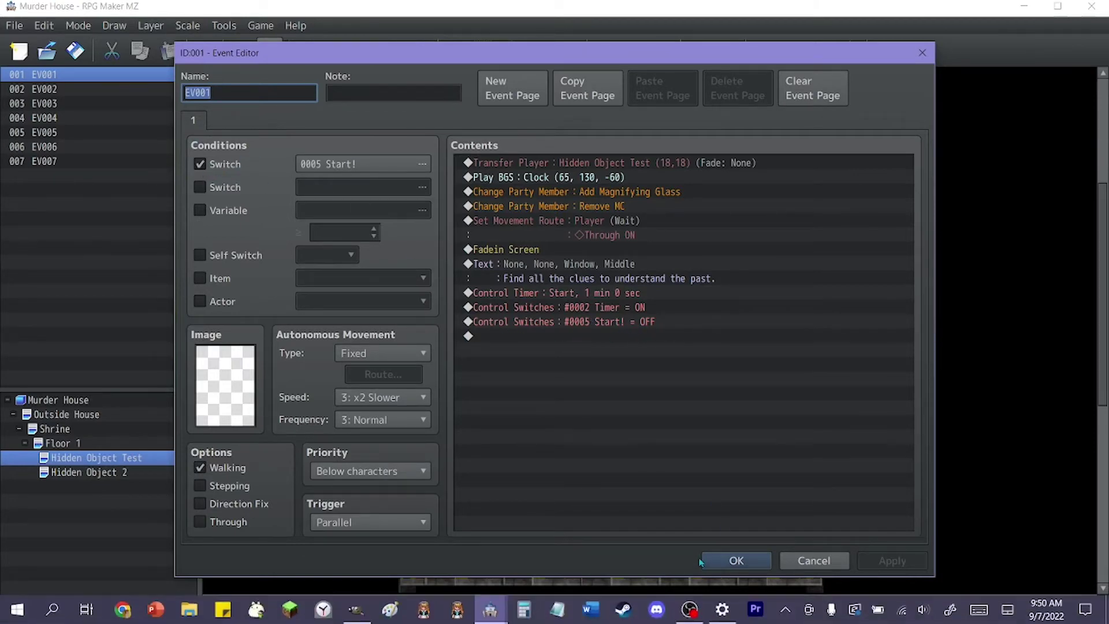
{"action": "left_click", "coordinate": [722, 560]}
{"action": "double_click", "coordinate": [493, 185]}
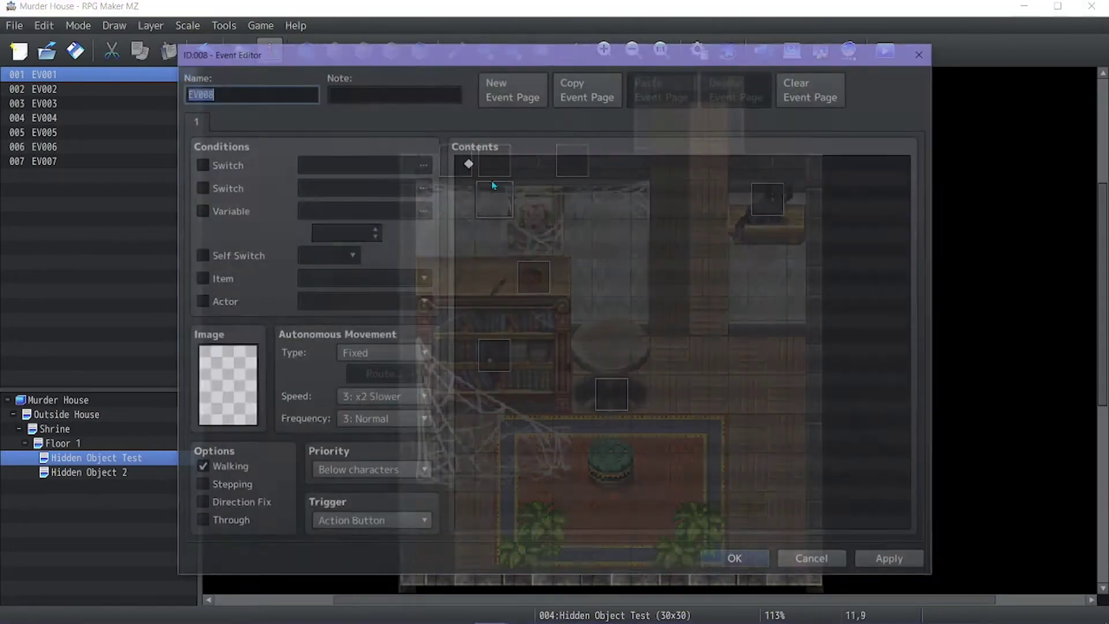
{"action": "key", "text": "Escape"}
{"action": "double_click", "coordinate": [487, 160]}
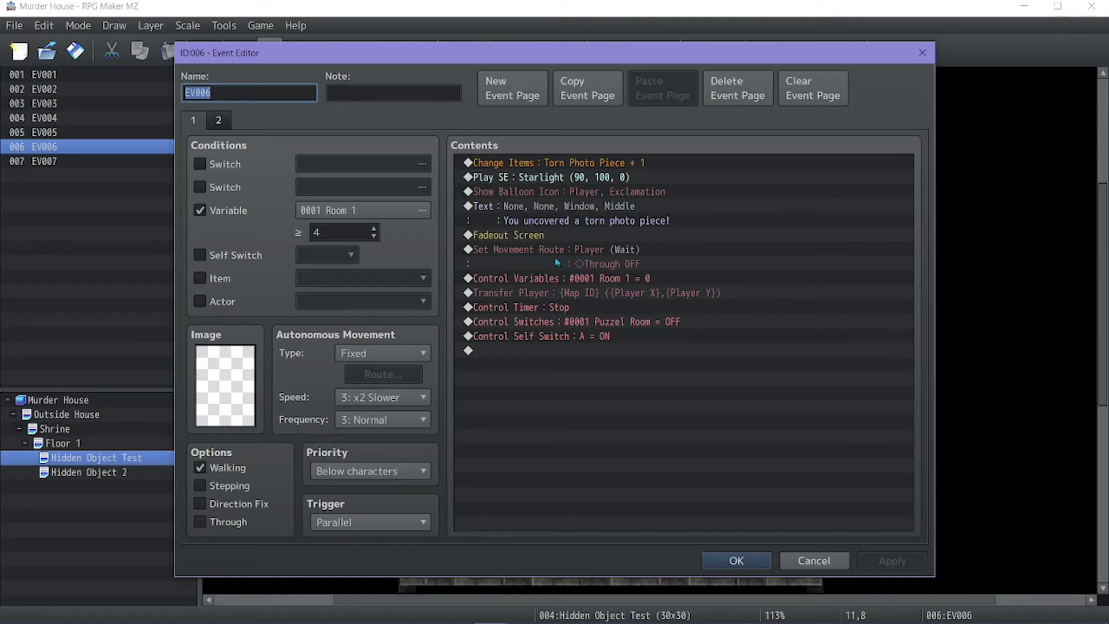
Step: Keep EV006's Transfer Player on variable designation, check page 2, and close the event
{"action": "double_click", "coordinate": [547, 293]}
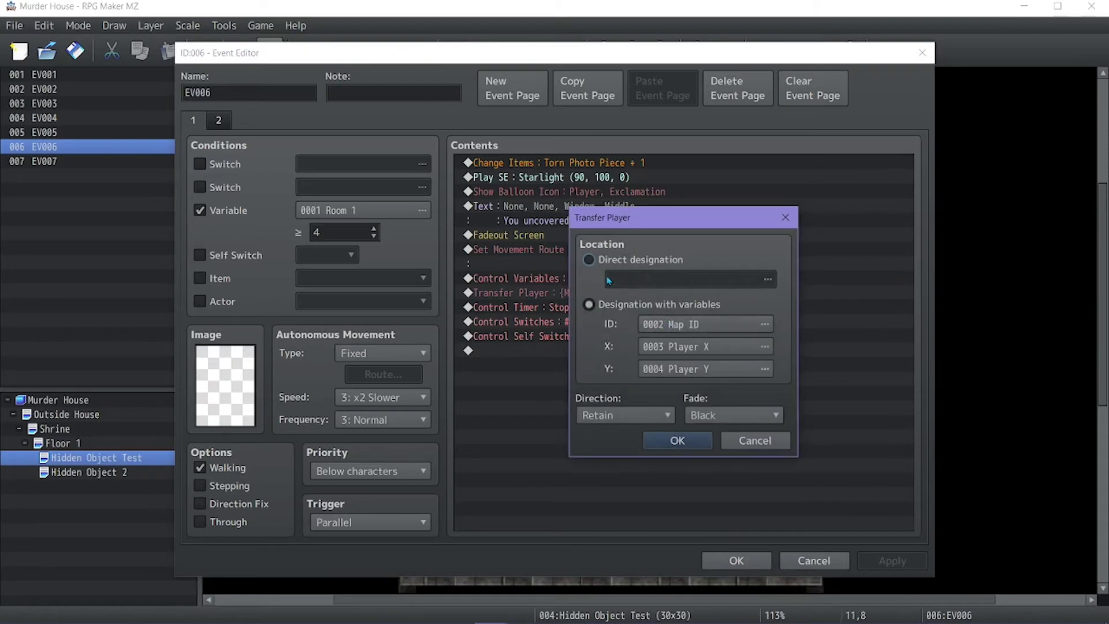
{"action": "left_click", "coordinate": [588, 264]}
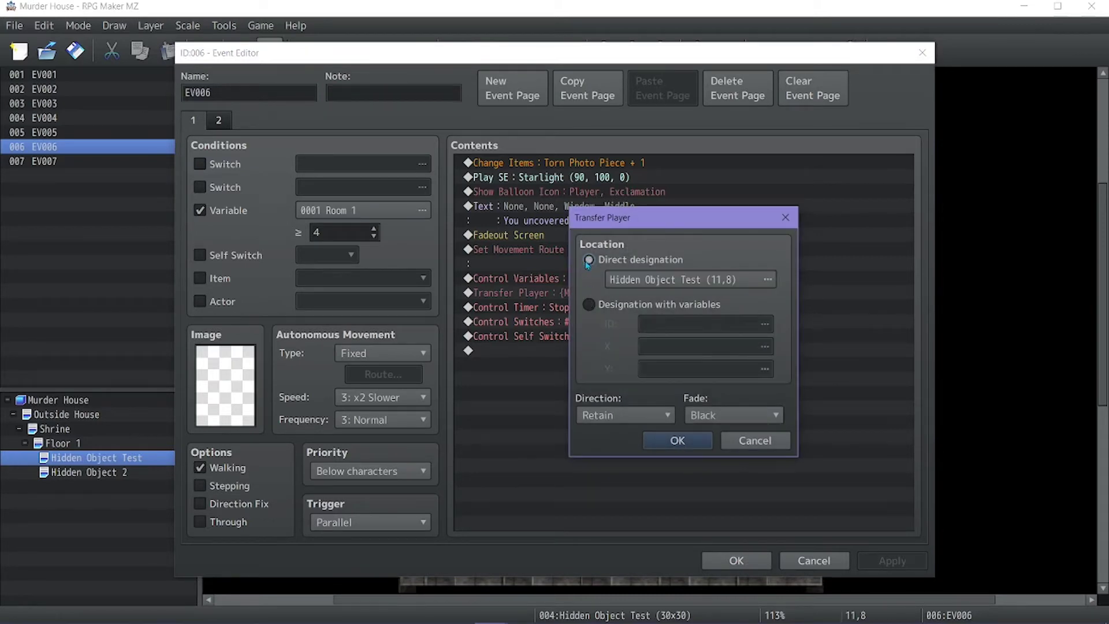
{"action": "left_click", "coordinate": [588, 304]}
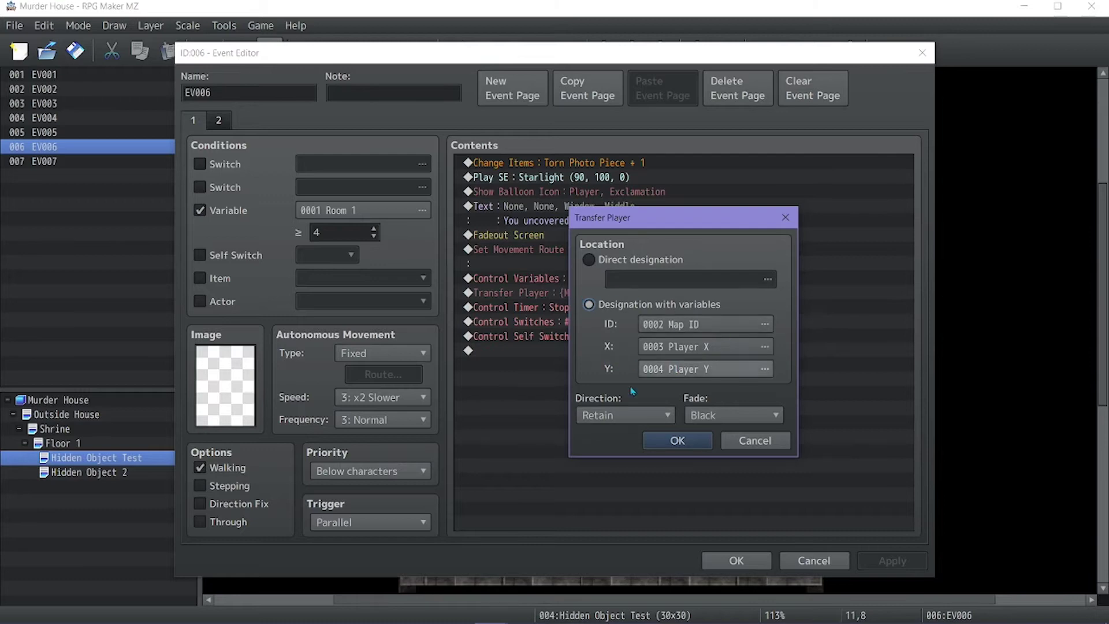
{"action": "left_click", "coordinate": [745, 444]}
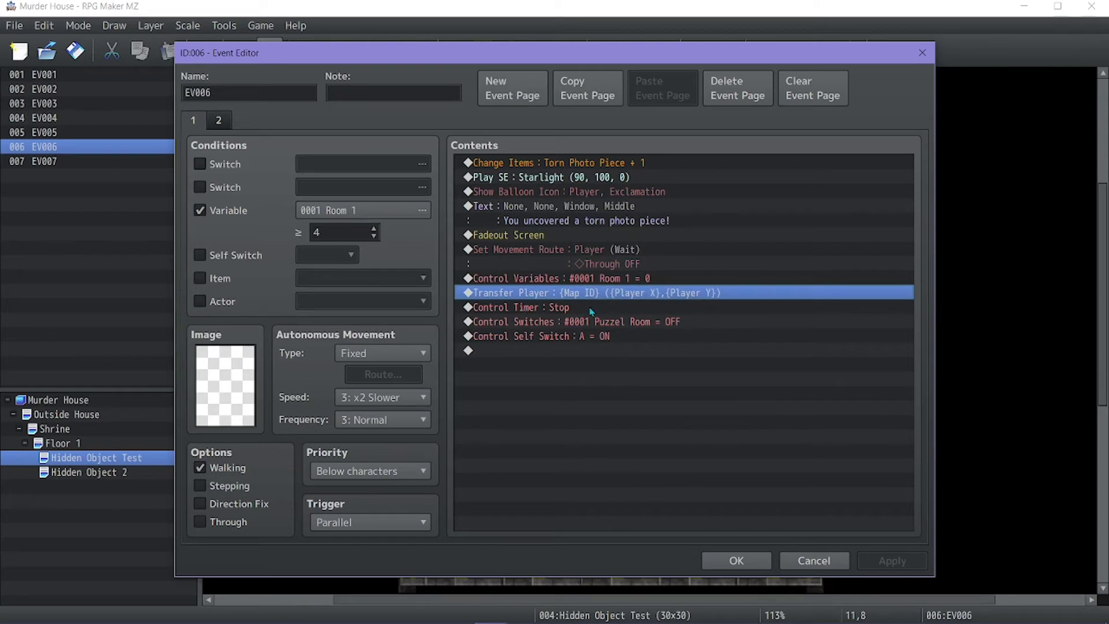
{"action": "left_click", "coordinate": [229, 131]}
{"action": "left_click", "coordinate": [737, 561]}
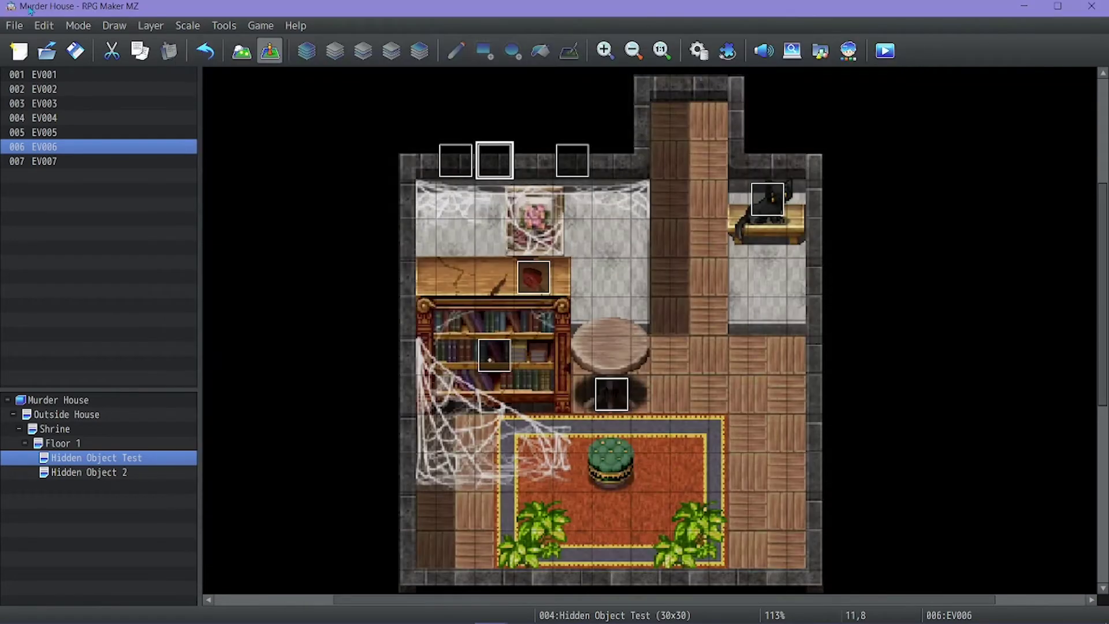
Step: Review EV007's timer branch: Time's up! message, Darkness3 sound, Room 1 reset and Start! switch
{"action": "double_click", "coordinate": [456, 160]}
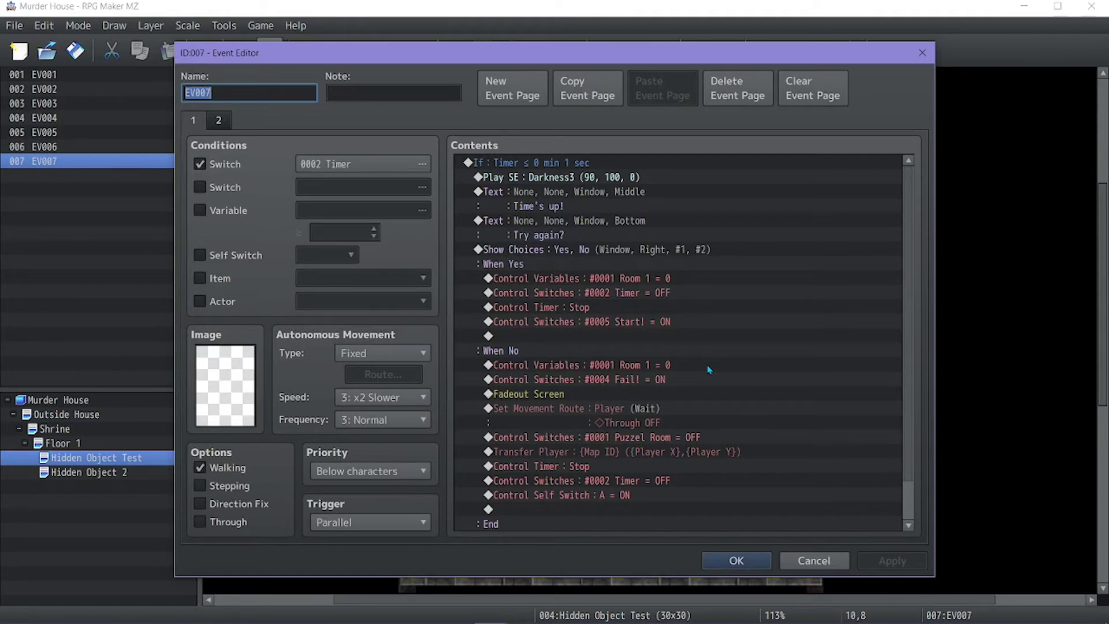
{"action": "double_click", "coordinate": [543, 163]}
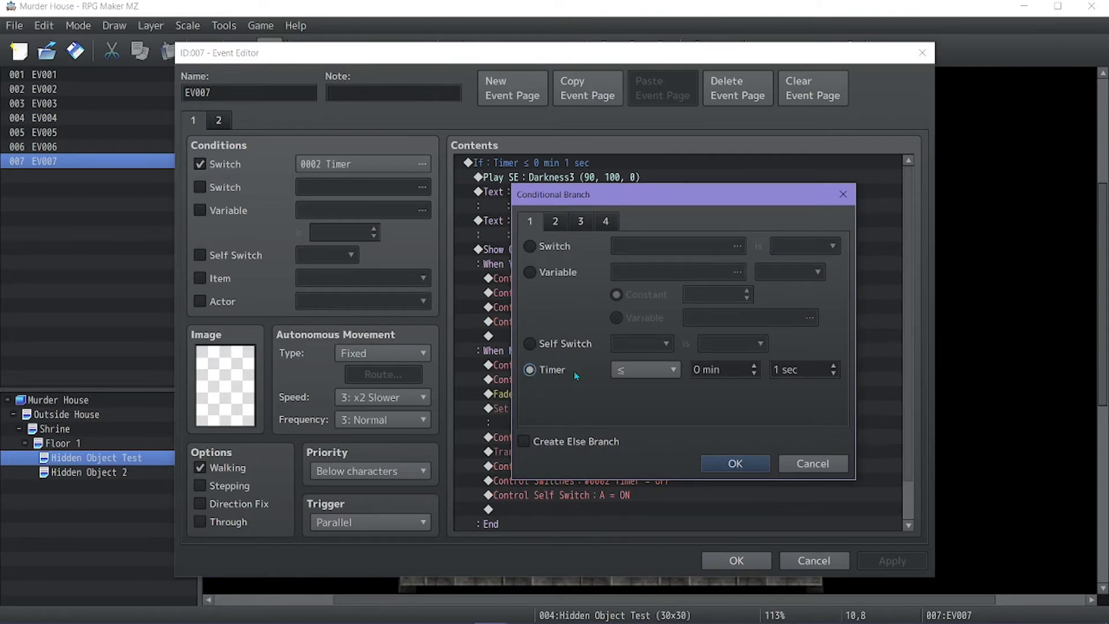
{"action": "left_click", "coordinate": [747, 465]}
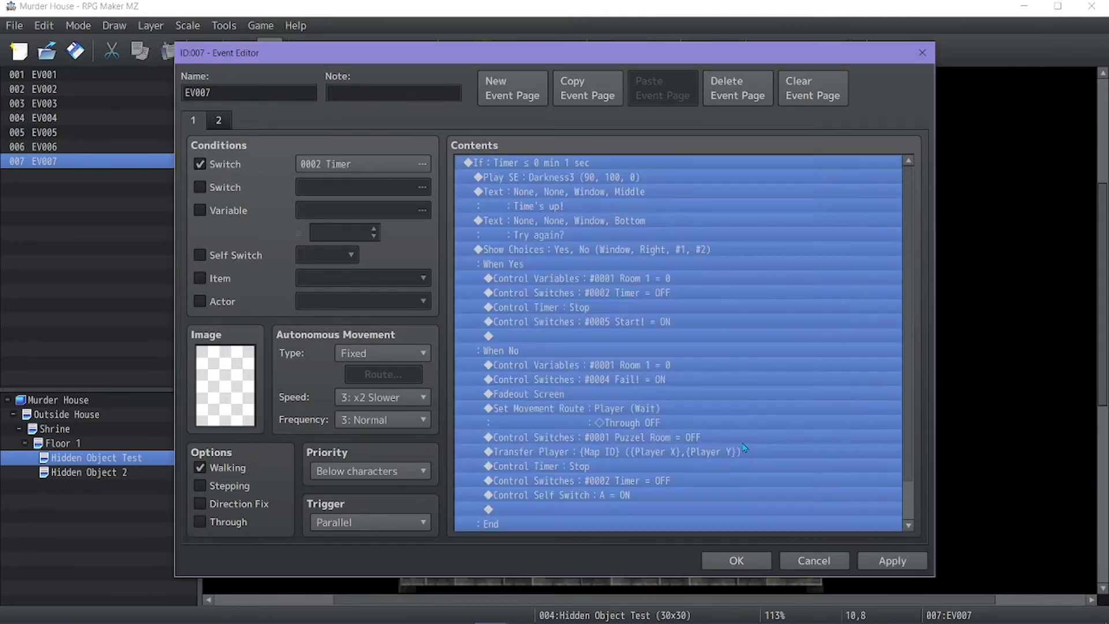
{"action": "left_click", "coordinate": [491, 196]}
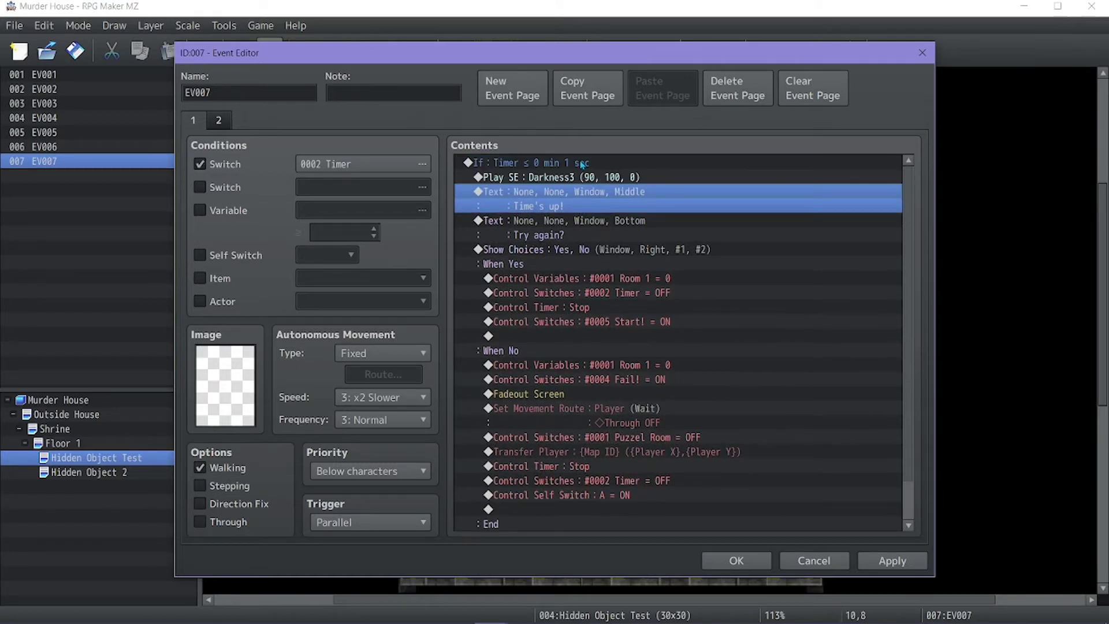
{"action": "left_click", "coordinate": [545, 178]}
{"action": "scroll", "coordinate": [545, 183], "scroll_direction": "down", "scroll_amount": 1}
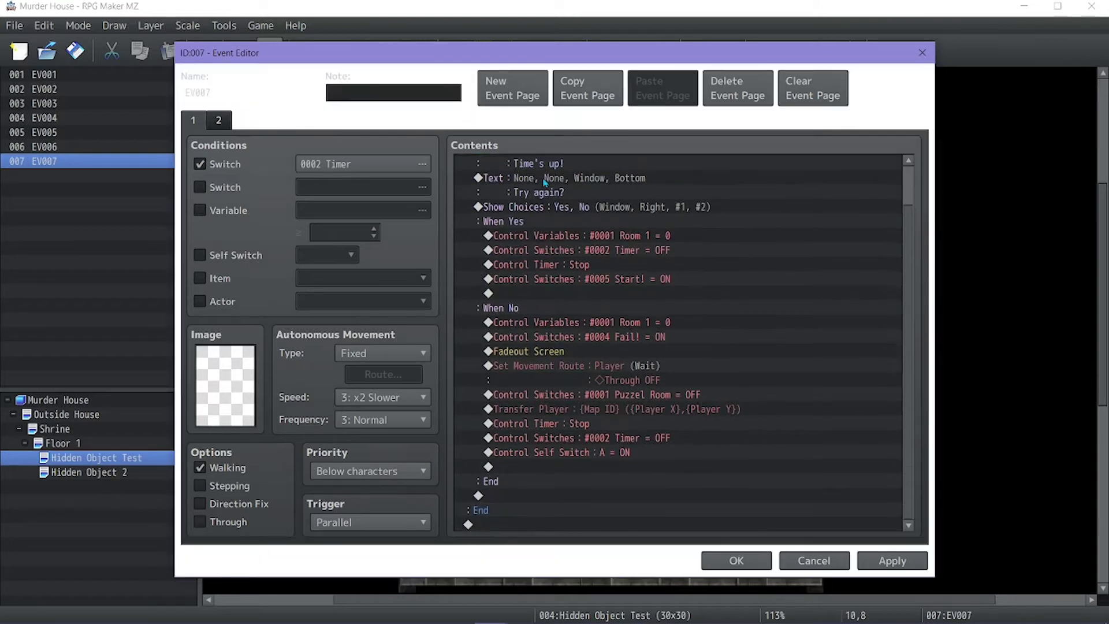
{"action": "left_click", "coordinate": [542, 222]}
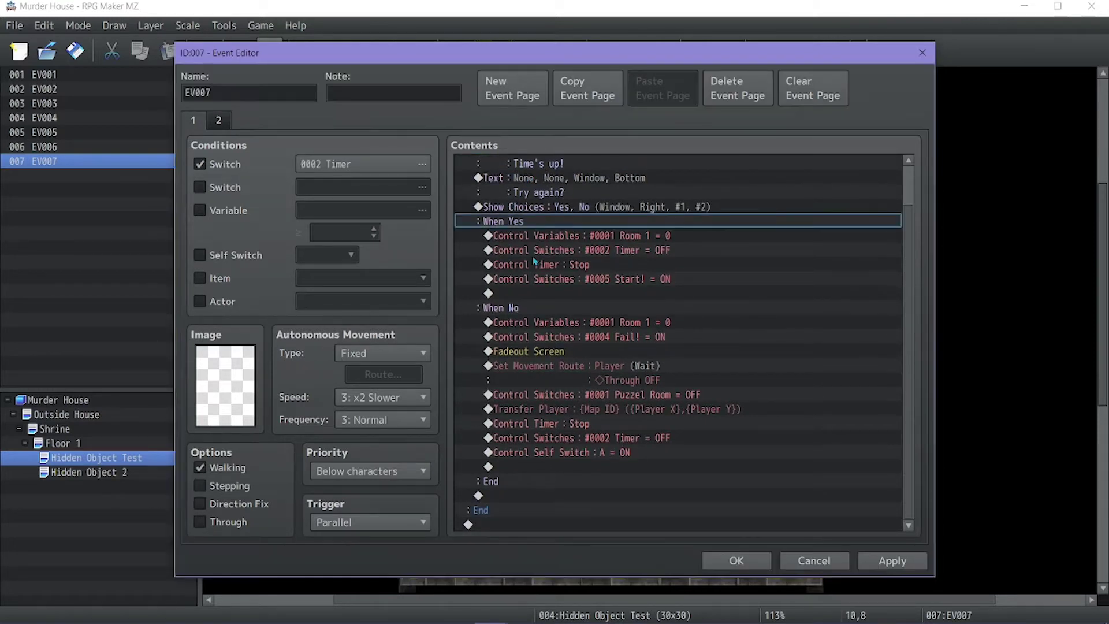
{"action": "left_click", "coordinate": [544, 237]}
{"action": "left_click", "coordinate": [562, 284]}
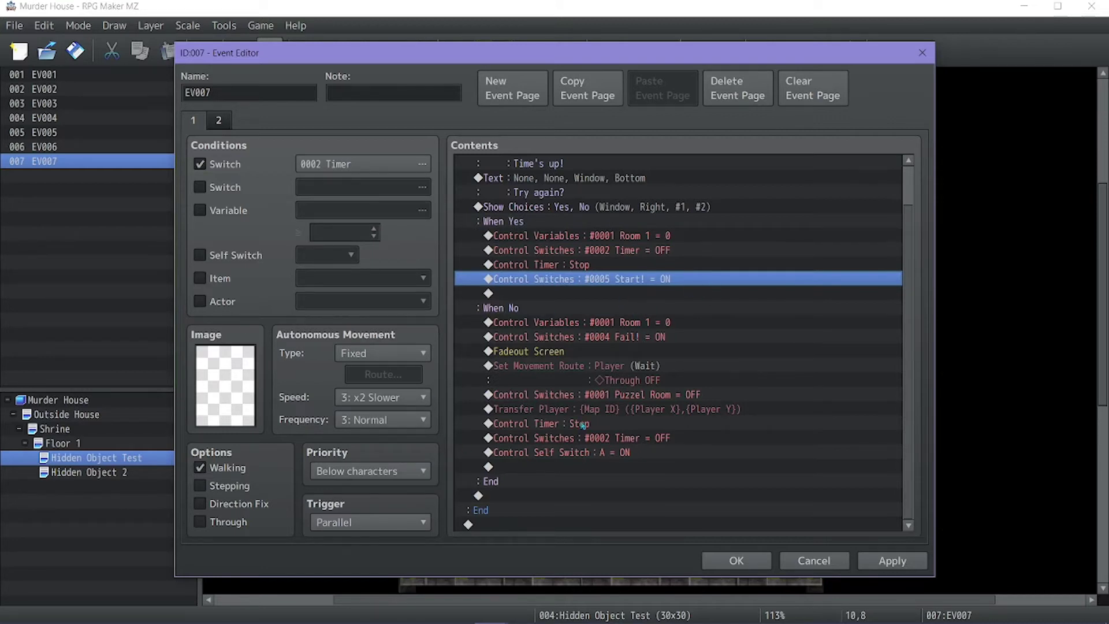
Step: Close EV007, then review pages 1–3 of cat event EV012 on the Floor 1 map
{"action": "left_click", "coordinate": [736, 560]}
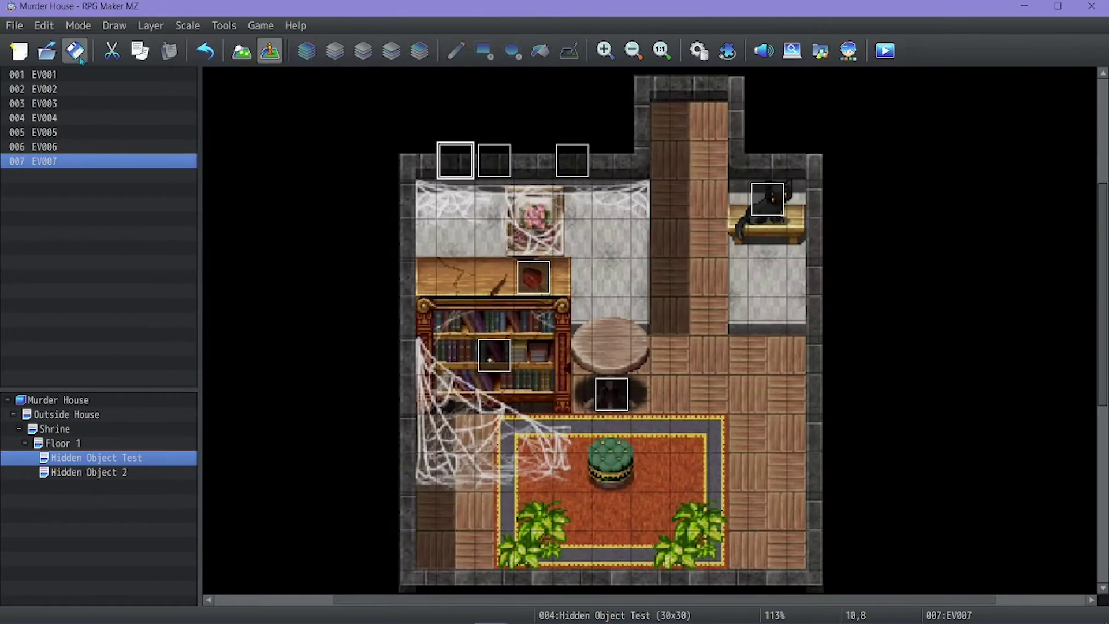
{"action": "left_click", "coordinate": [58, 443]}
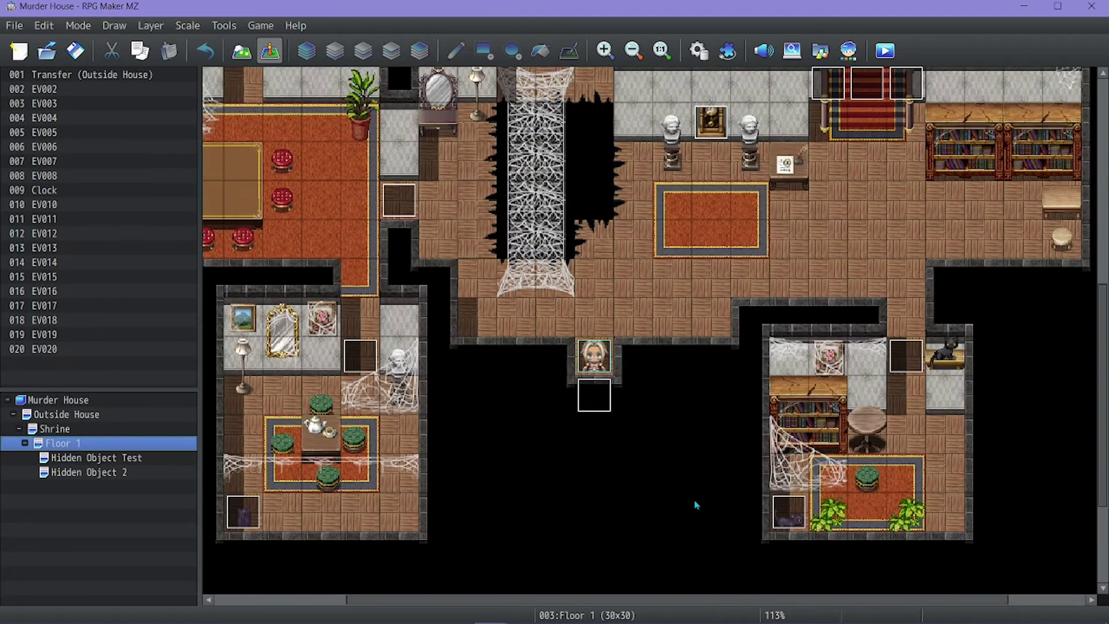
{"action": "double_click", "coordinate": [791, 513]}
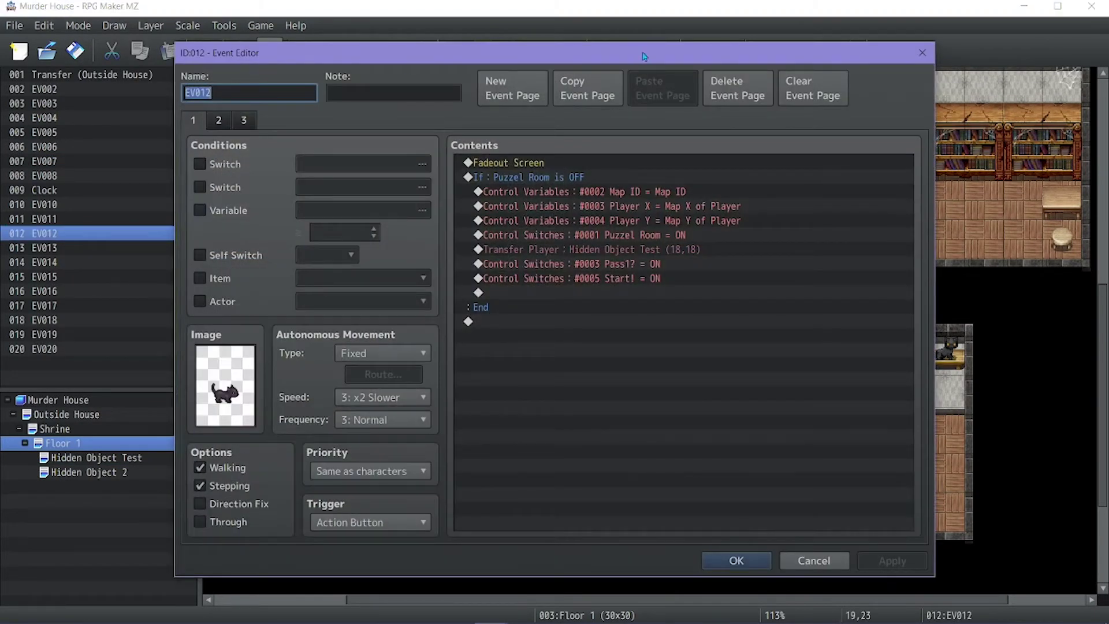
{"action": "left_click", "coordinate": [219, 121]}
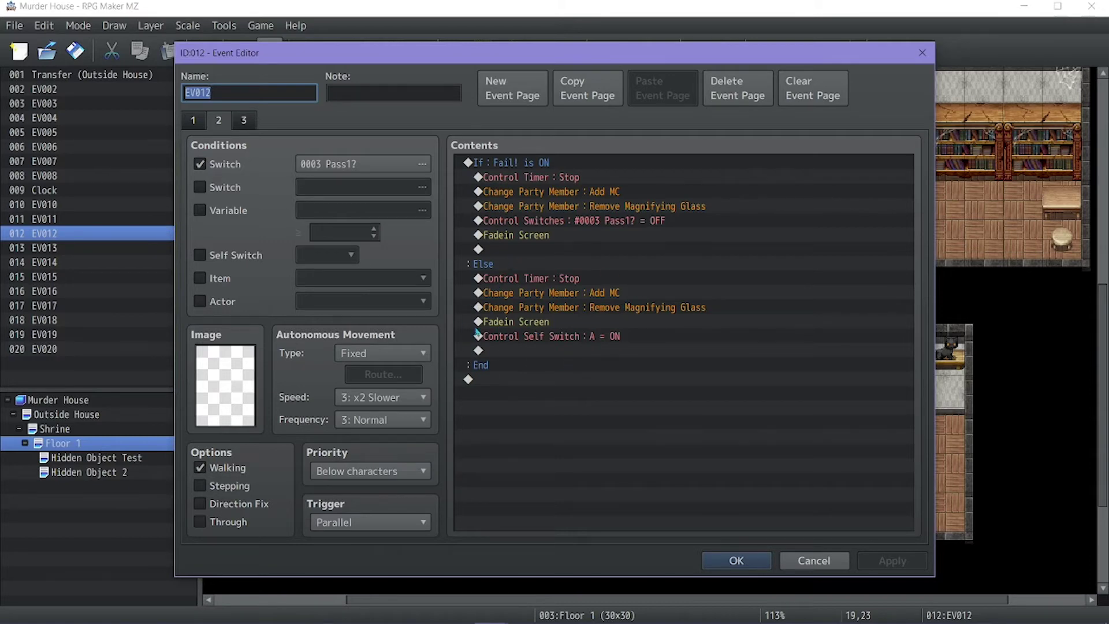
{"action": "double_click", "coordinate": [543, 347]}
{"action": "left_click", "coordinate": [240, 121]}
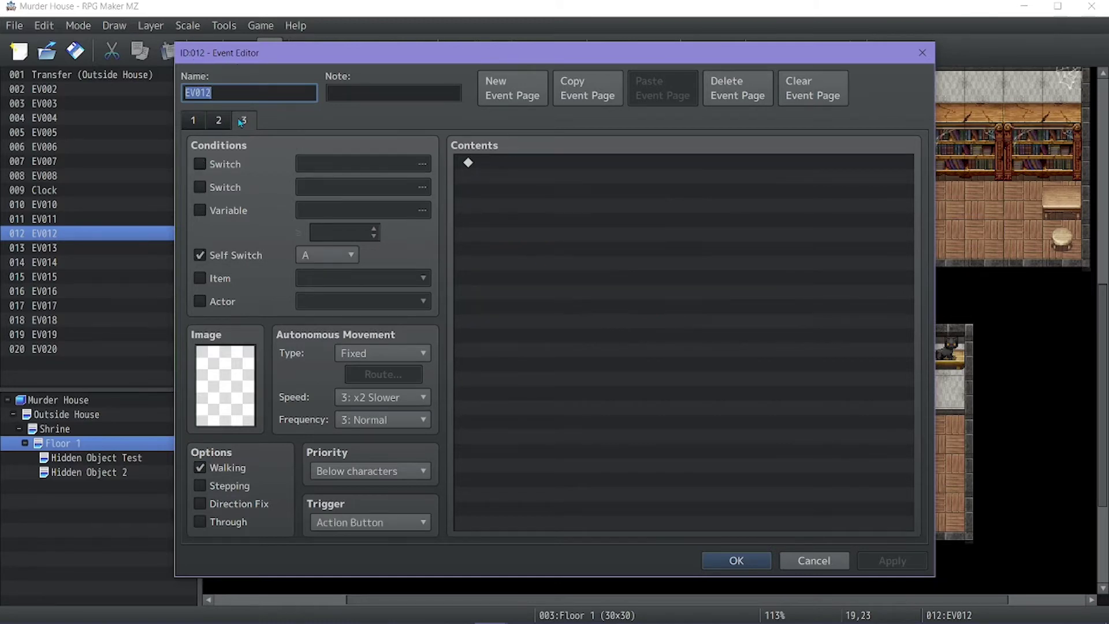
{"action": "left_click", "coordinate": [196, 121]}
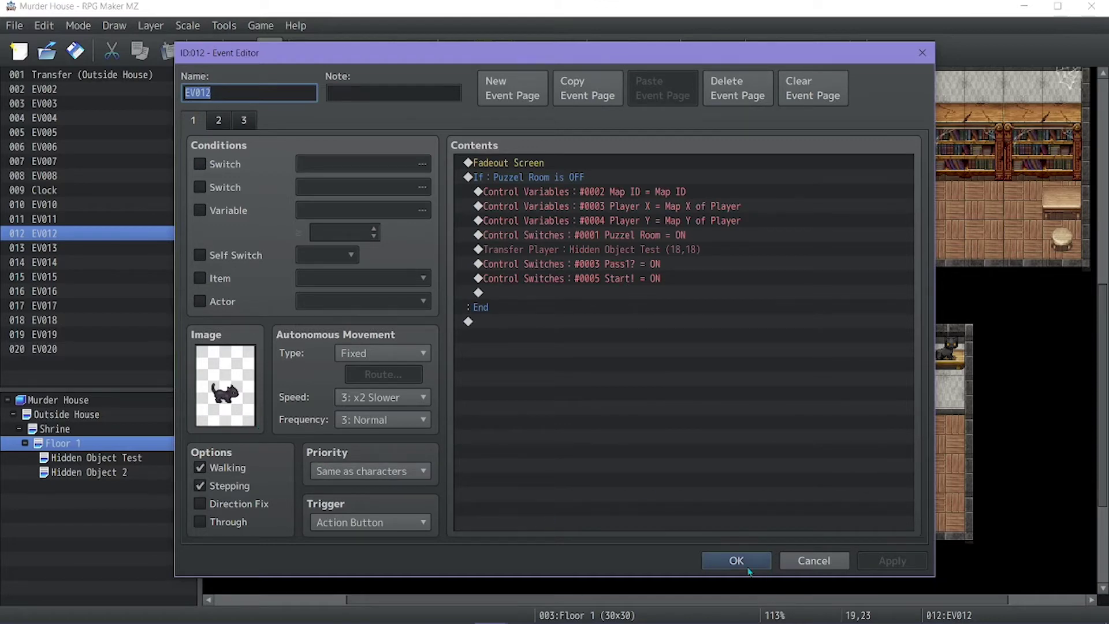
Step: Close EV012's Event Editor and save the project with Ctrl+S
{"action": "left_click", "coordinate": [729, 563]}
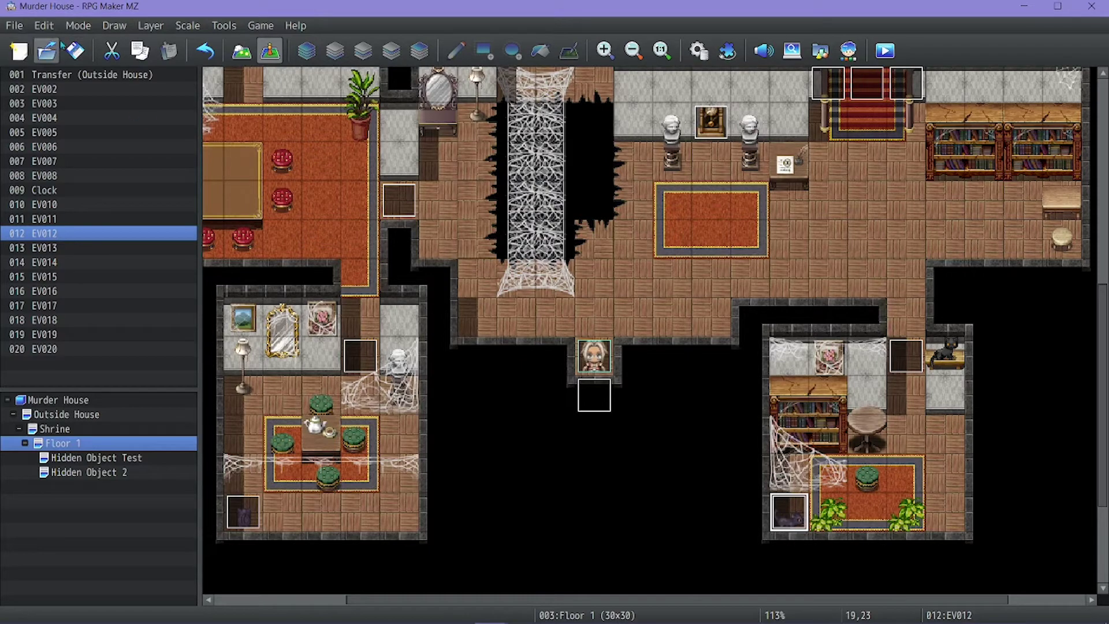
{"action": "left_click", "coordinate": [75, 50]}
{"action": "scroll", "coordinate": [648, 362], "scroll_direction": "up", "scroll_amount": 3}
{"action": "scroll", "coordinate": [648, 362], "scroll_direction": "down", "scroll_amount": 2}
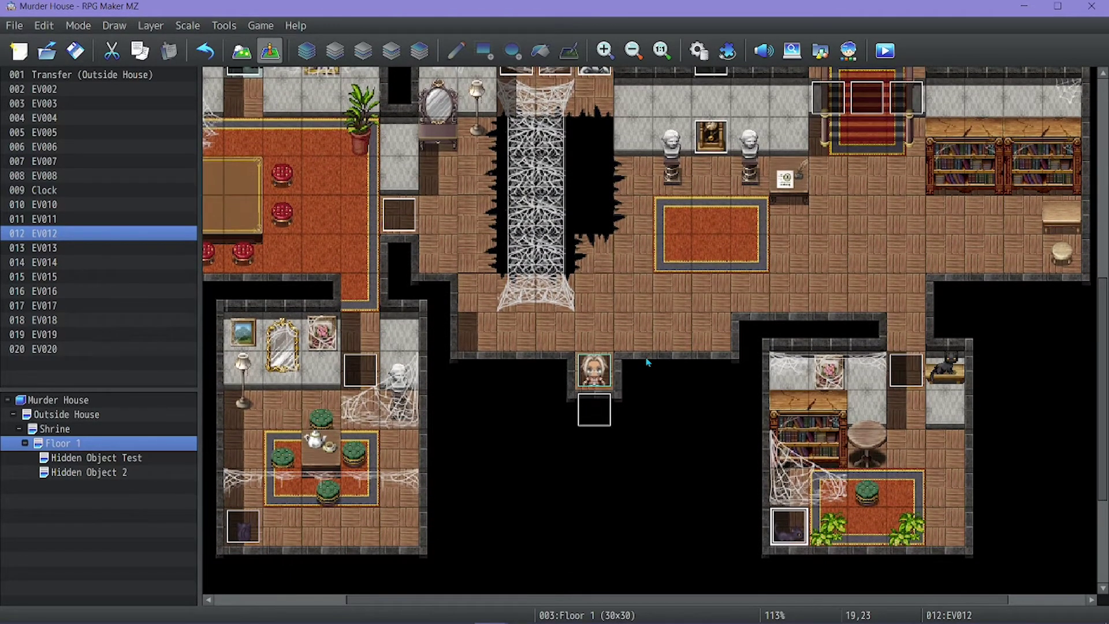
{"action": "left_click", "coordinate": [75, 51]}
{"action": "key", "text": "ctrl+s"}
Step: Zoom and pan the Floor 1 map to bring the kitchen into view
{"action": "scroll", "coordinate": [635, 335], "scroll_direction": "down", "scroll_amount": 2, "text": "ctrl"}
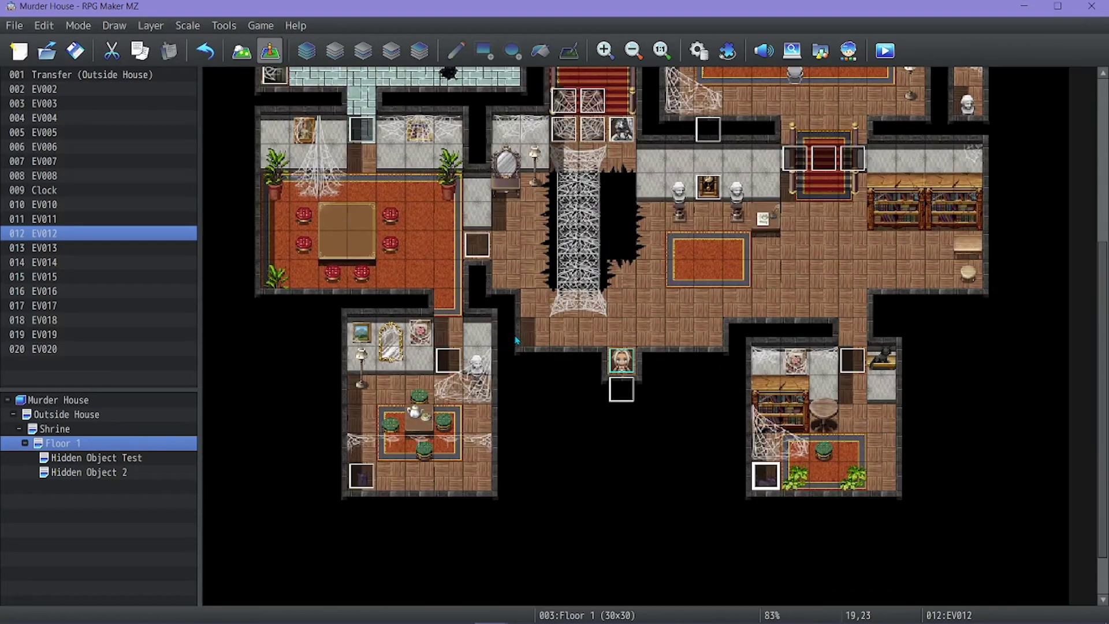
{"action": "scroll", "coordinate": [517, 340], "scroll_direction": "up", "scroll_amount": 3}
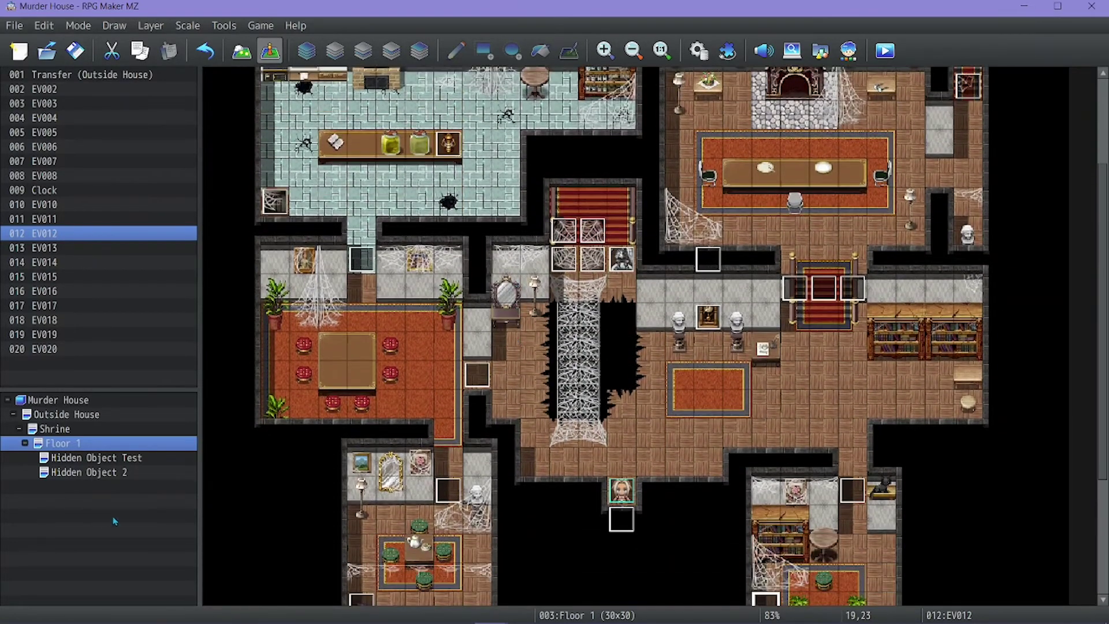
{"action": "scroll", "coordinate": [274, 396], "scroll_direction": "up", "scroll_amount": 4, "text": "ctrl"}
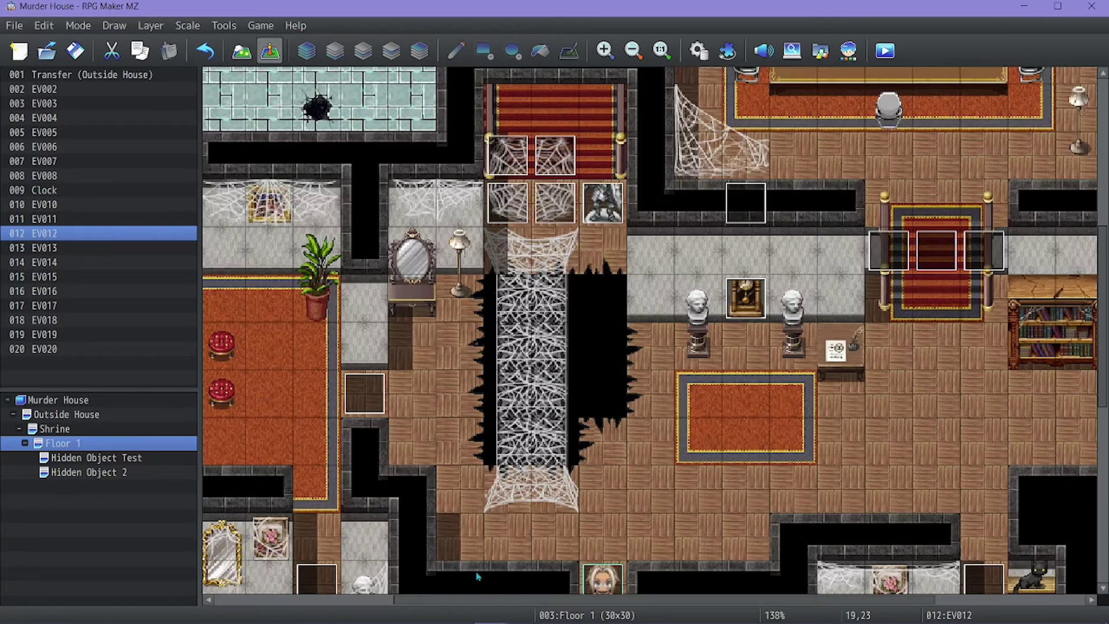
{"action": "left_click_drag", "start_coordinate": [530, 603], "coordinate": [307, 585]}
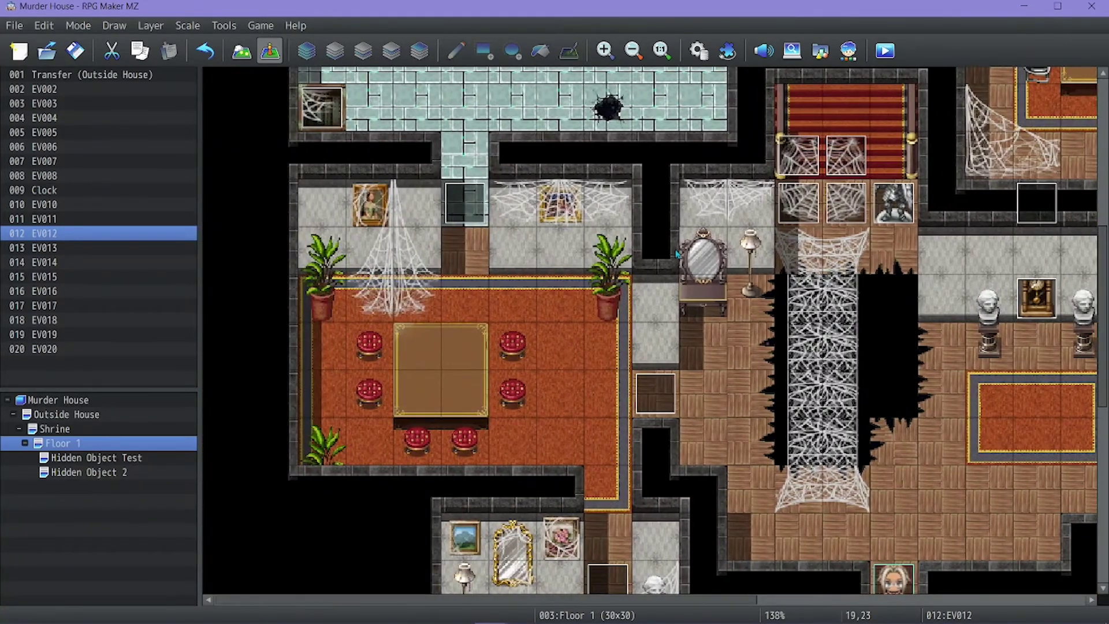
{"action": "scroll", "coordinate": [677, 253], "scroll_direction": "down", "scroll_amount": 5, "text": "ctrl"}
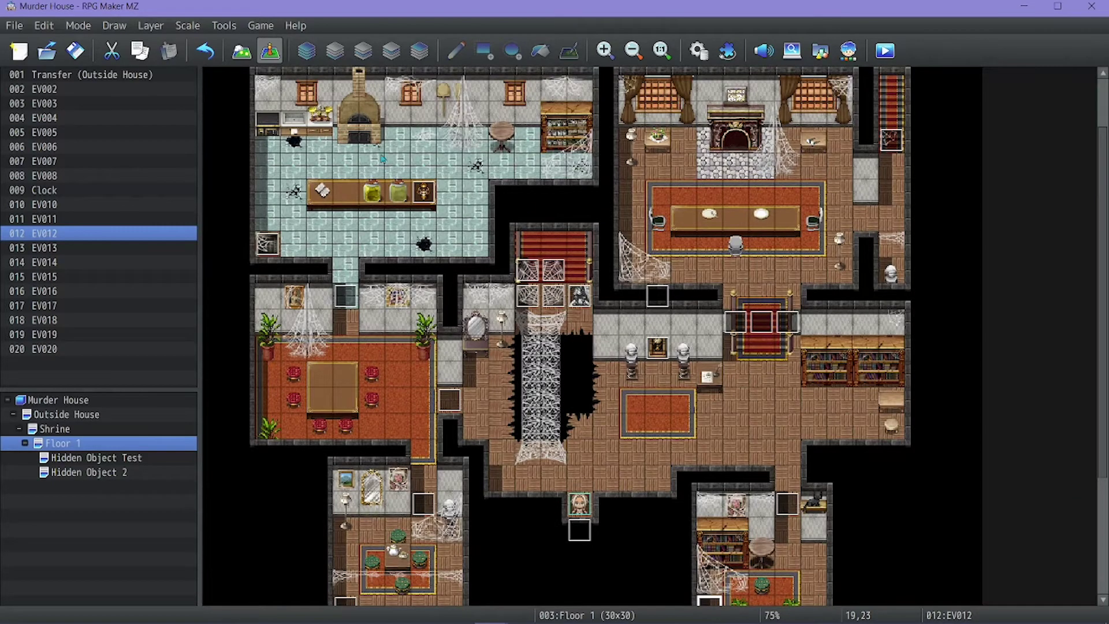
{"action": "scroll", "coordinate": [370, 154], "scroll_direction": "up", "scroll_amount": 3, "text": "ctrl"}
{"action": "scroll", "coordinate": [301, 195], "scroll_direction": "up", "scroll_amount": 2}
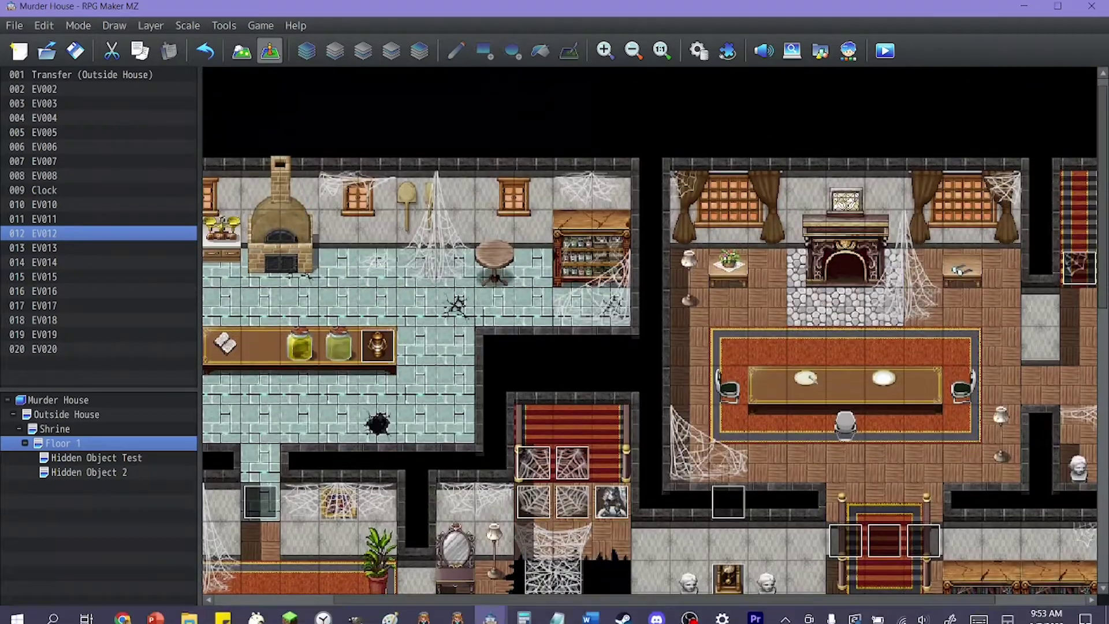
{"action": "left_click_drag", "start_coordinate": [563, 603], "coordinate": [436, 602]}
Step: In Map004.xcf, hide the map copies and show Map003.png as the active layer
{"action": "left_click", "coordinate": [360, 610]}
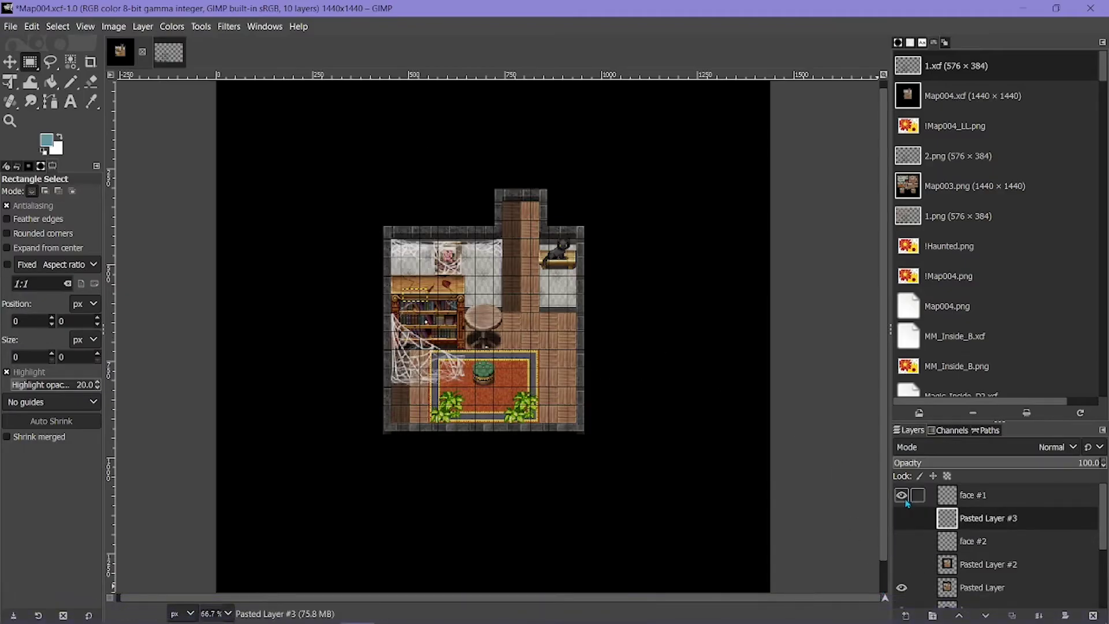
{"action": "left_click", "coordinate": [902, 587]}
{"action": "scroll", "coordinate": [902, 584], "scroll_direction": "down", "scroll_amount": 3}
{"action": "left_click", "coordinate": [901, 531]}
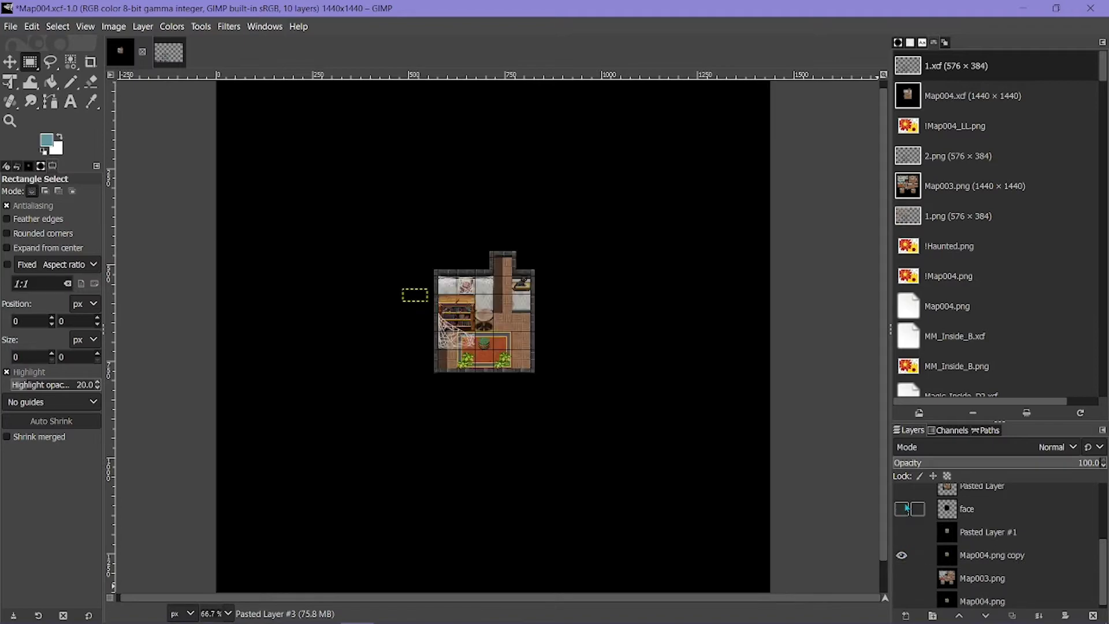
{"action": "left_click", "coordinate": [902, 555]}
{"action": "left_click", "coordinate": [901, 573]}
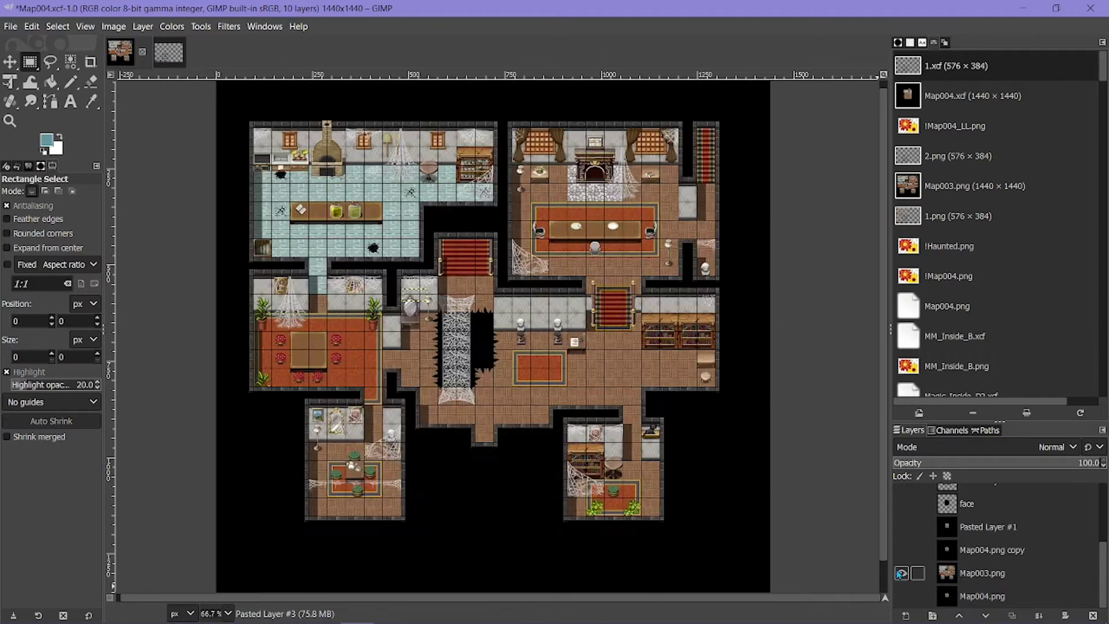
{"action": "left_click", "coordinate": [1044, 575]}
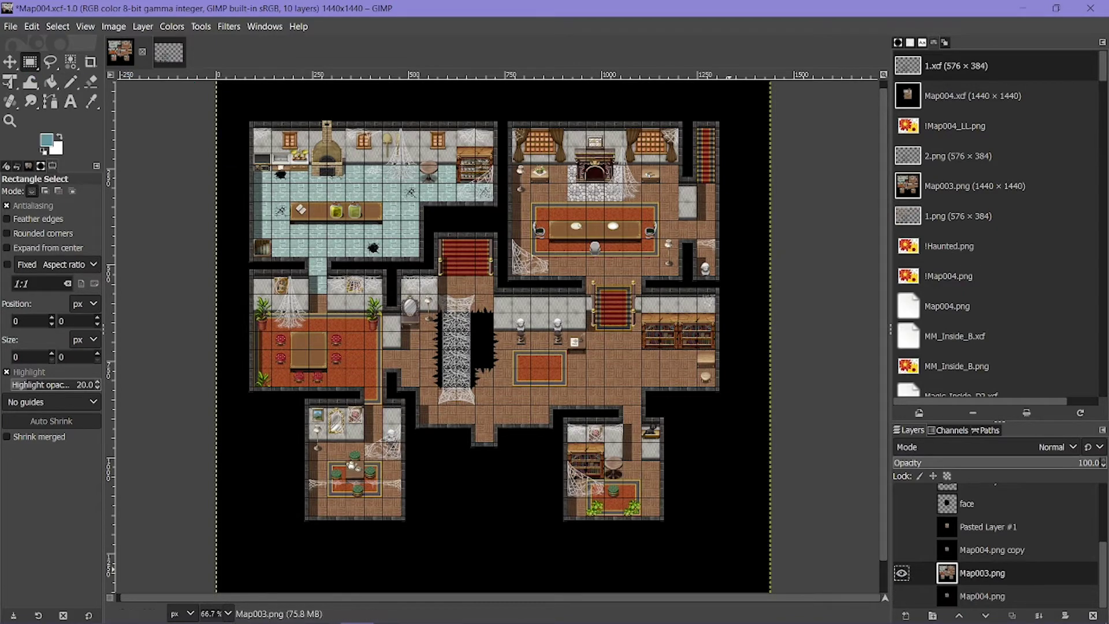
Step: Add transparent 1440×1440 layer face #3 and rectangle-select everything except the kitchen
{"action": "left_click", "coordinate": [906, 616]}
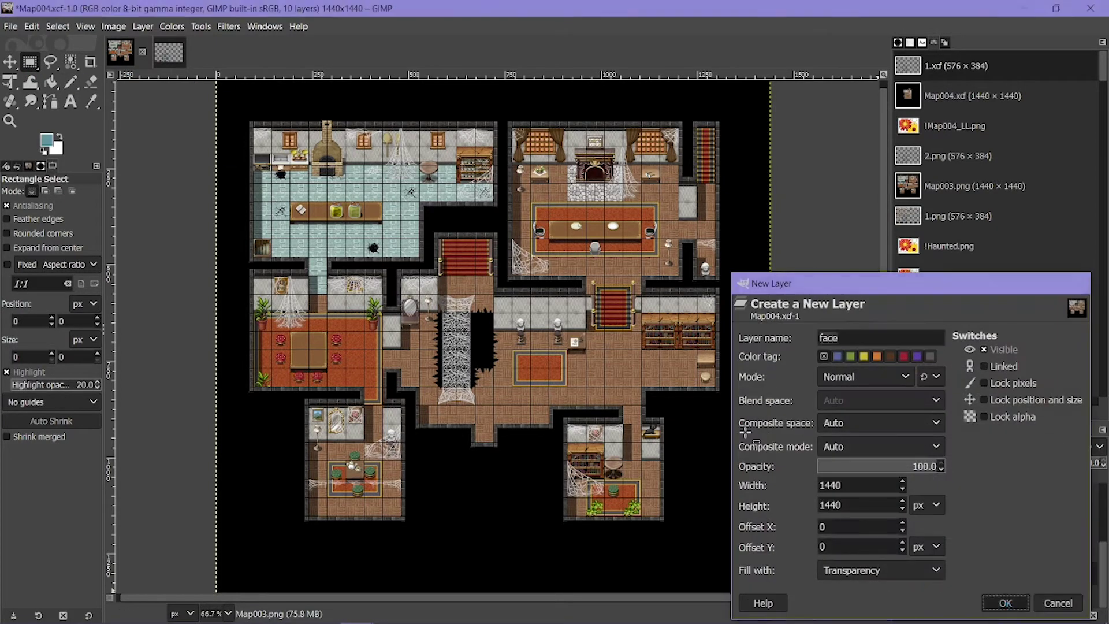
{"action": "key", "text": "Return"}
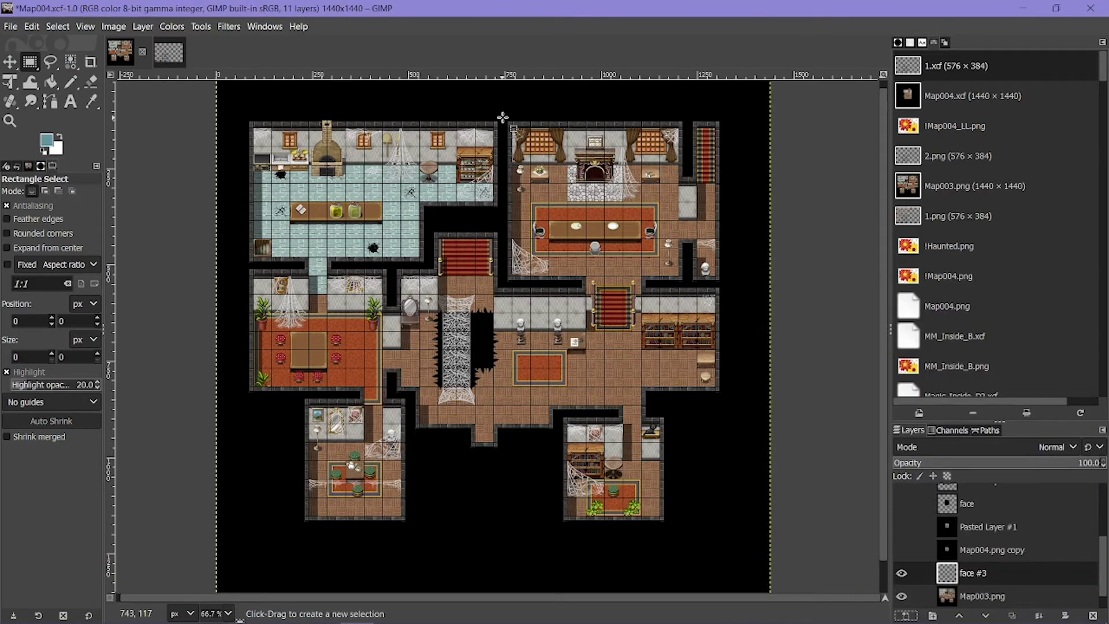
{"action": "left_click_drag", "start_coordinate": [504, 118], "coordinate": [789, 606]}
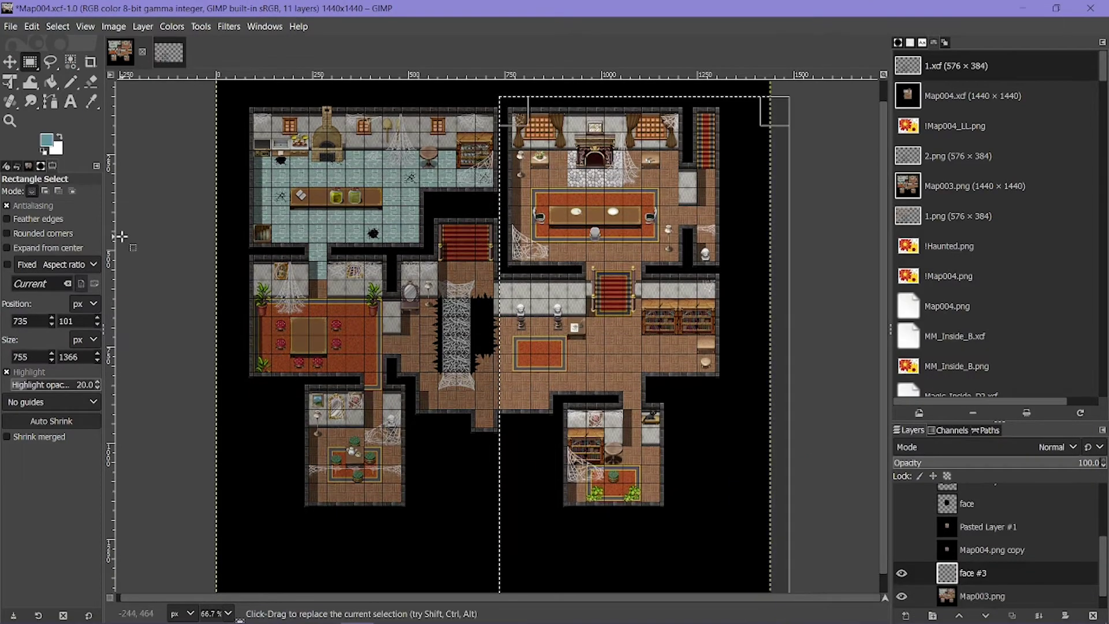
{"action": "left_click_drag", "start_coordinate": [218, 248], "coordinate": [803, 595]}
{"action": "left_click_drag", "start_coordinate": [429, 196], "coordinate": [566, 339]}
Step: Try bucket-filling black around the kitchen with default colours, then undo the fill
{"action": "left_click", "coordinate": [50, 81]}
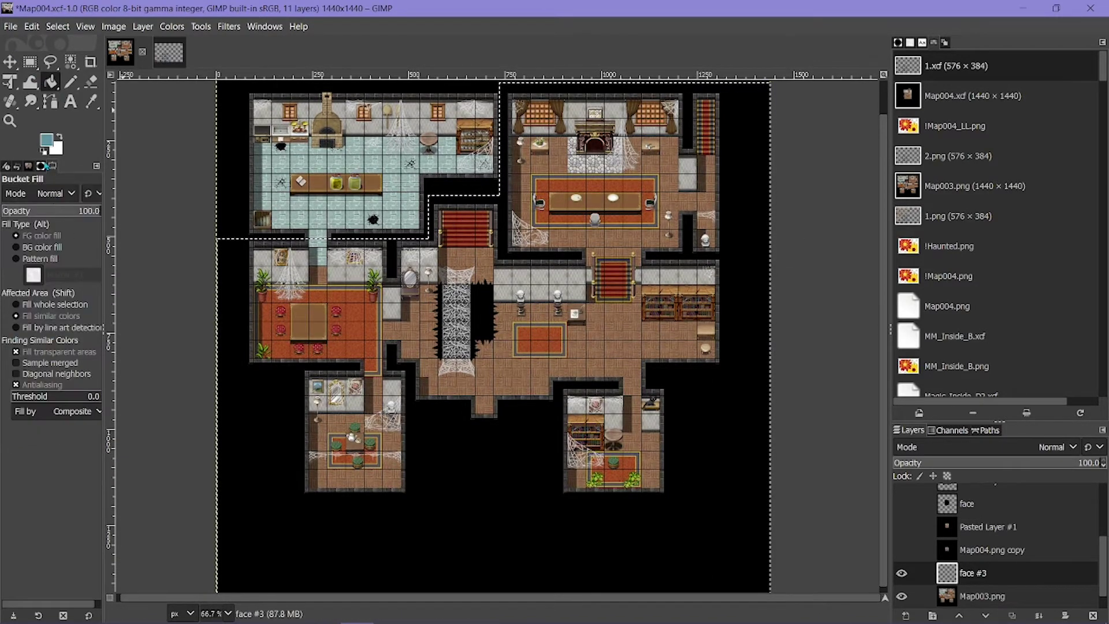
{"action": "left_click", "coordinate": [44, 150]}
{"action": "left_click", "coordinate": [546, 402]}
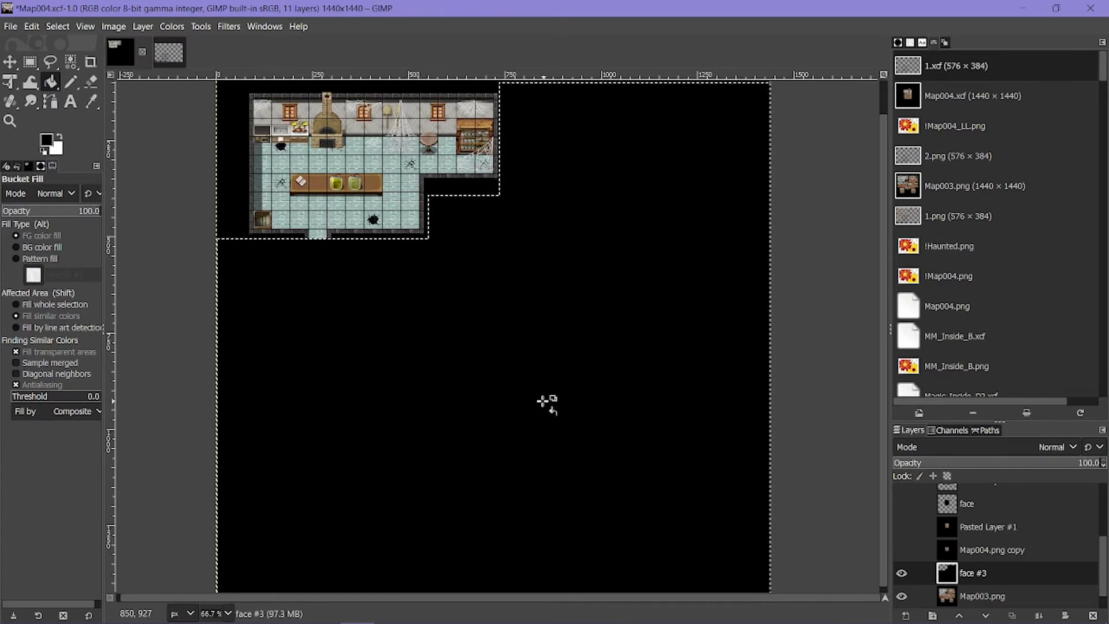
{"action": "key", "text": "ctrl+z"}
{"action": "key", "text": "ctrl+y"}
{"action": "key", "text": "ctrl+z"}
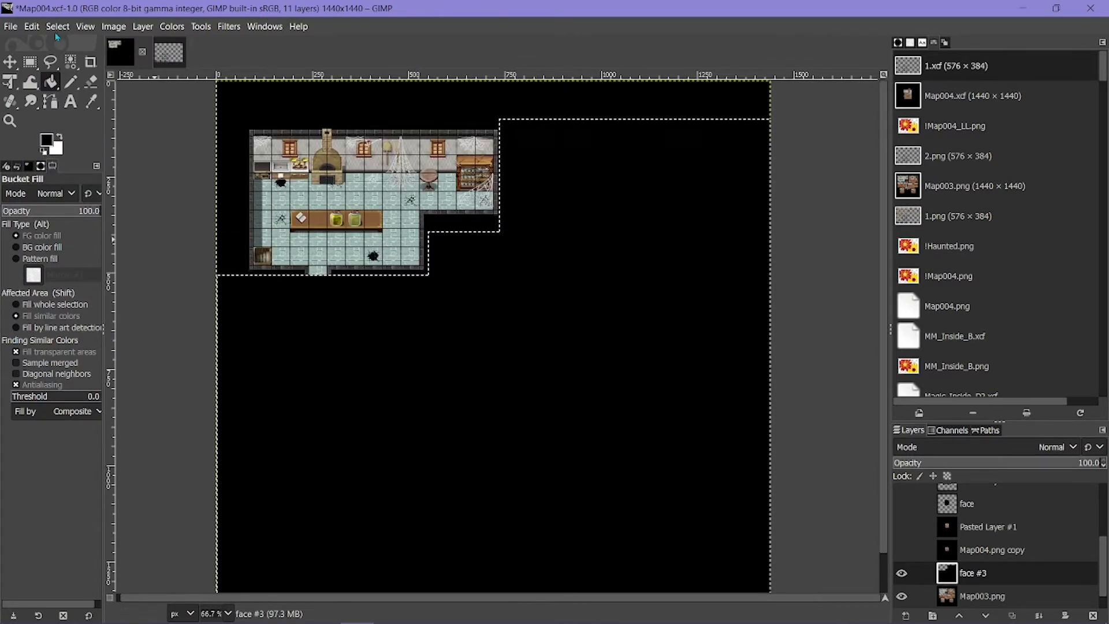
Step: Copy the kitchen area of Map003.png into its own new layer and hide Map003.png
{"action": "left_click", "coordinate": [58, 26]}
{"action": "left_click", "coordinate": [67, 74]}
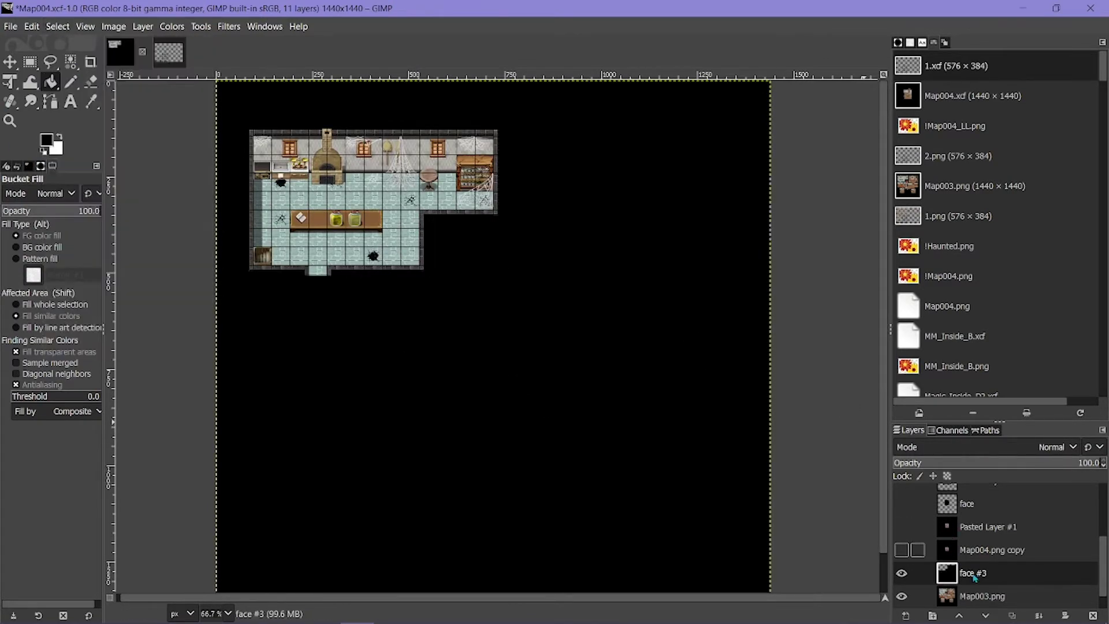
{"action": "left_click", "coordinate": [960, 595]}
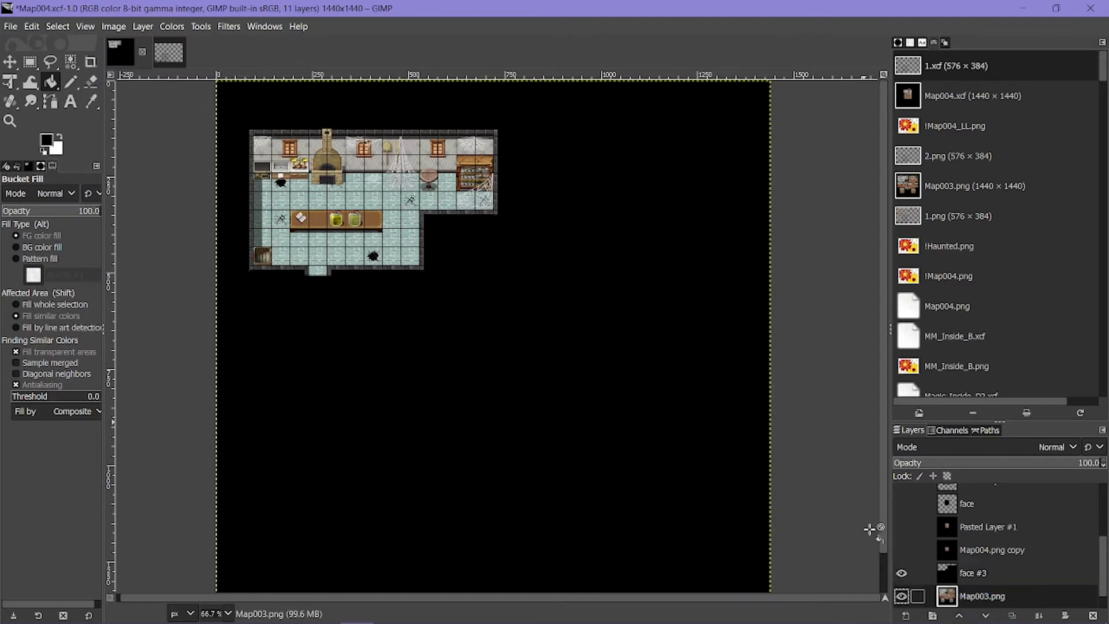
{"action": "left_click", "coordinate": [30, 62]}
{"action": "left_click_drag", "start_coordinate": [223, 110], "coordinate": [524, 304]}
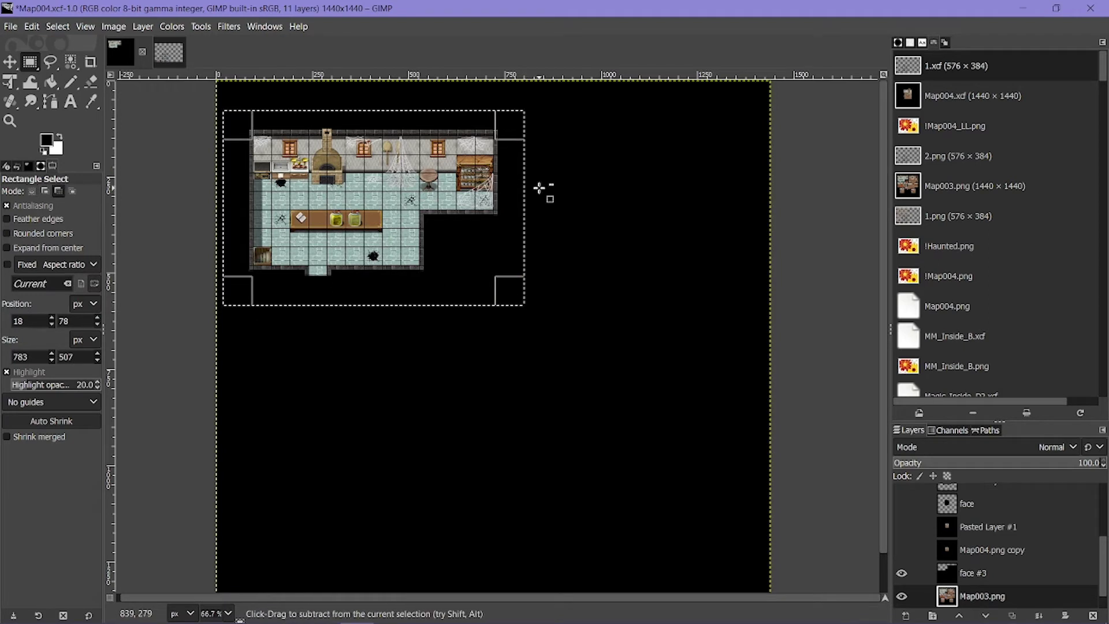
{"action": "key", "text": "ctrl+c"}
{"action": "key", "text": "ctrl+v"}
{"action": "left_click", "coordinate": [905, 614]}
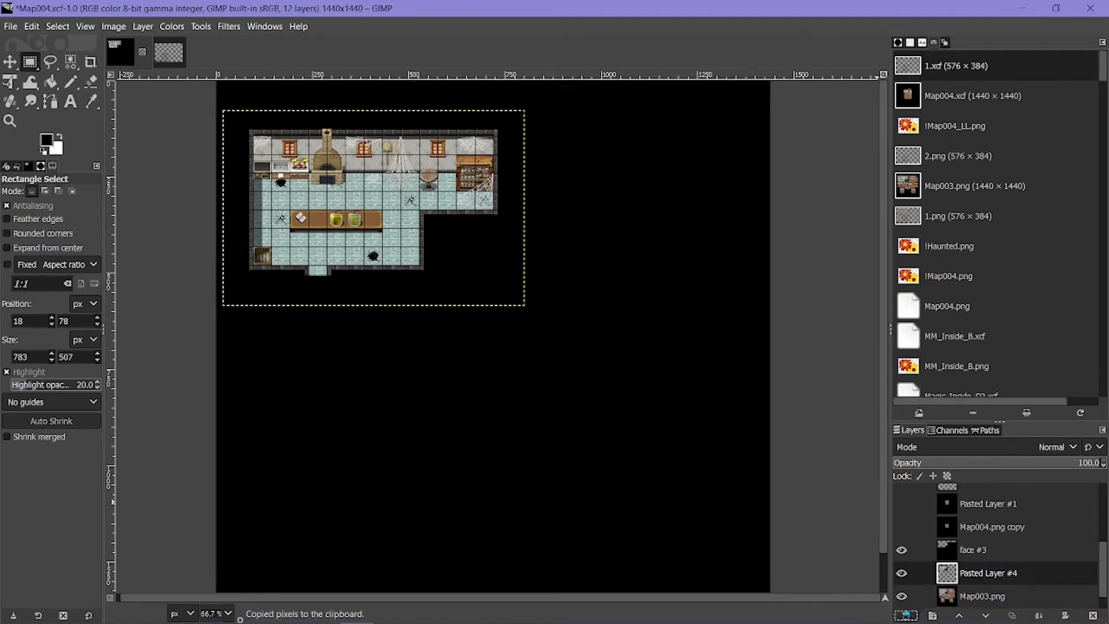
{"action": "left_click", "coordinate": [901, 596]}
Step: On face #3, select the transparent top and left edge strips and fill them black
{"action": "left_click", "coordinate": [957, 553]}
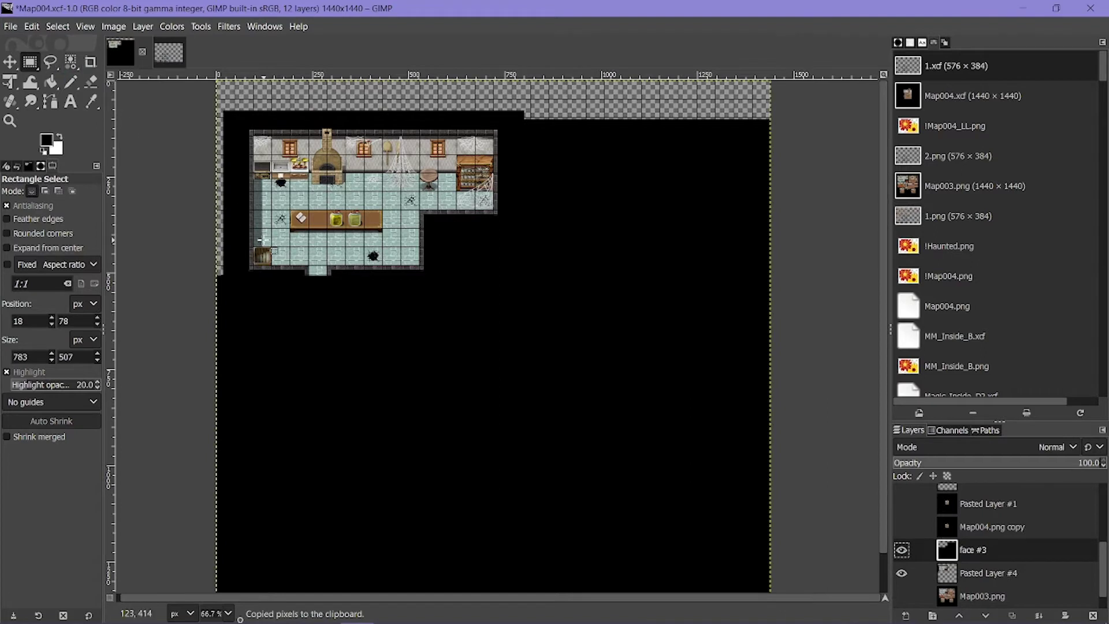
{"action": "scroll", "coordinate": [274, 244], "scroll_direction": "down", "scroll_amount": 1, "text": "ctrl"}
{"action": "left_click_drag", "start_coordinate": [201, 102], "coordinate": [674, 154]}
{"action": "left_click", "coordinate": [202, 138], "text": "shift"}
{"action": "left_click_drag", "start_coordinate": [202, 138], "coordinate": [238, 322], "text": "shift"}
{"action": "left_click", "coordinate": [51, 82]}
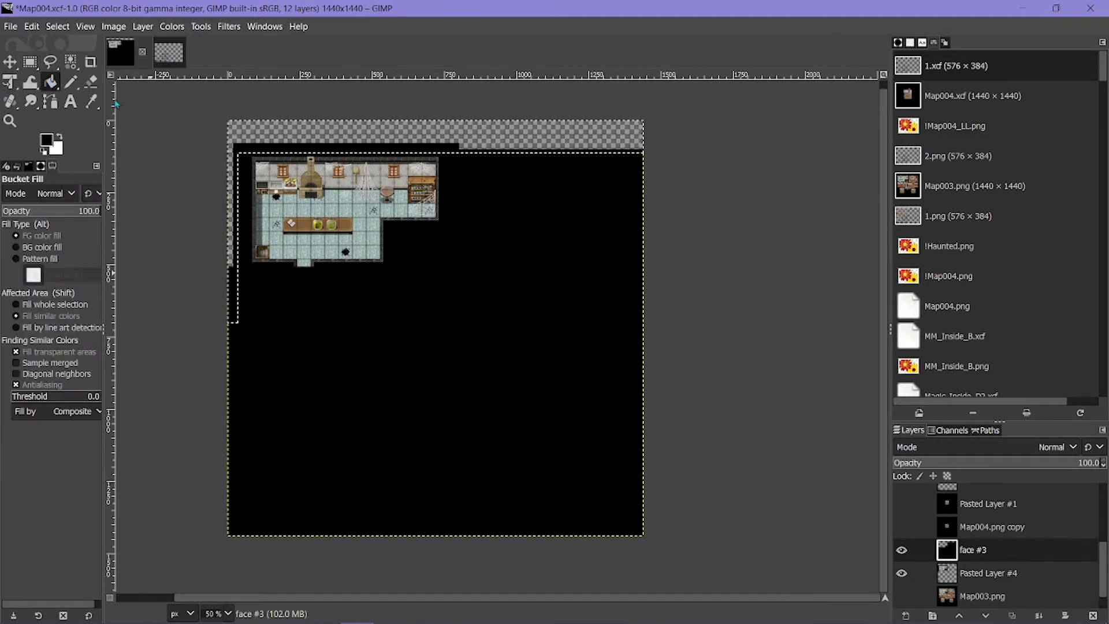
{"action": "left_click", "coordinate": [286, 136]}
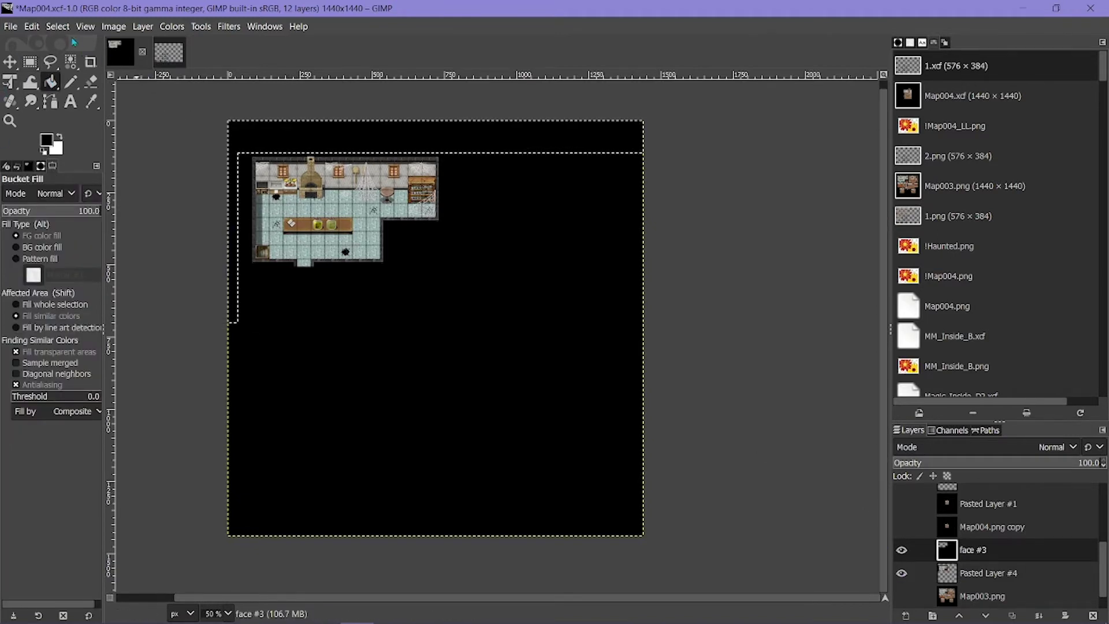
Step: Deselect, merge face #3 down into the kitchen layer, and raise it in the stack
{"action": "left_click", "coordinate": [58, 26]}
{"action": "left_click", "coordinate": [71, 62]}
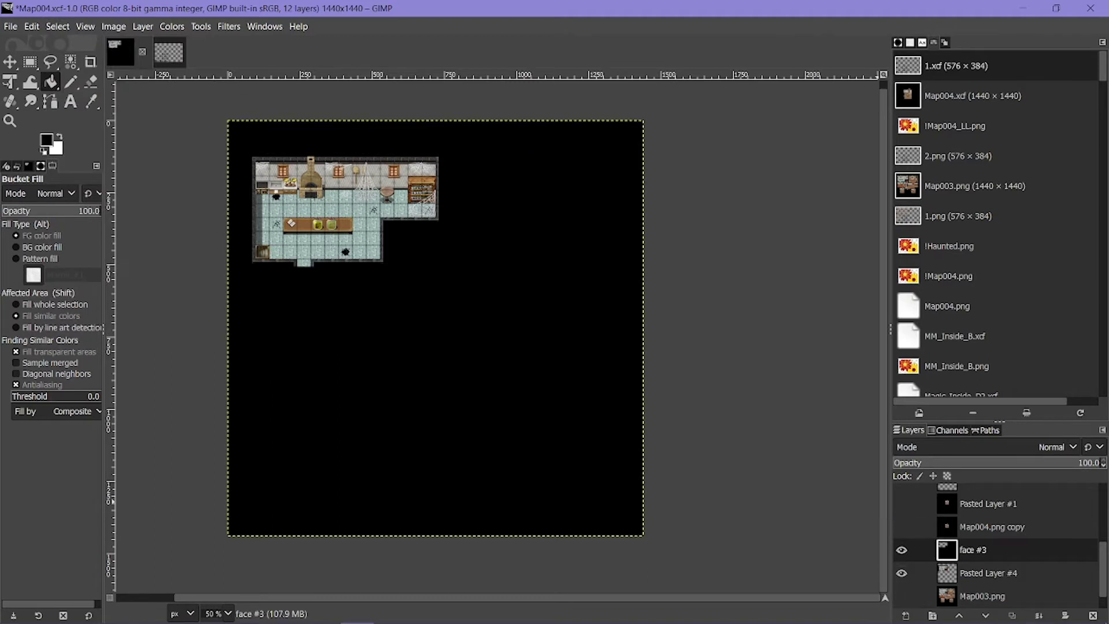
{"action": "left_click", "coordinate": [1039, 615]}
{"action": "left_click_drag", "start_coordinate": [910, 550], "coordinate": [985, 553]}
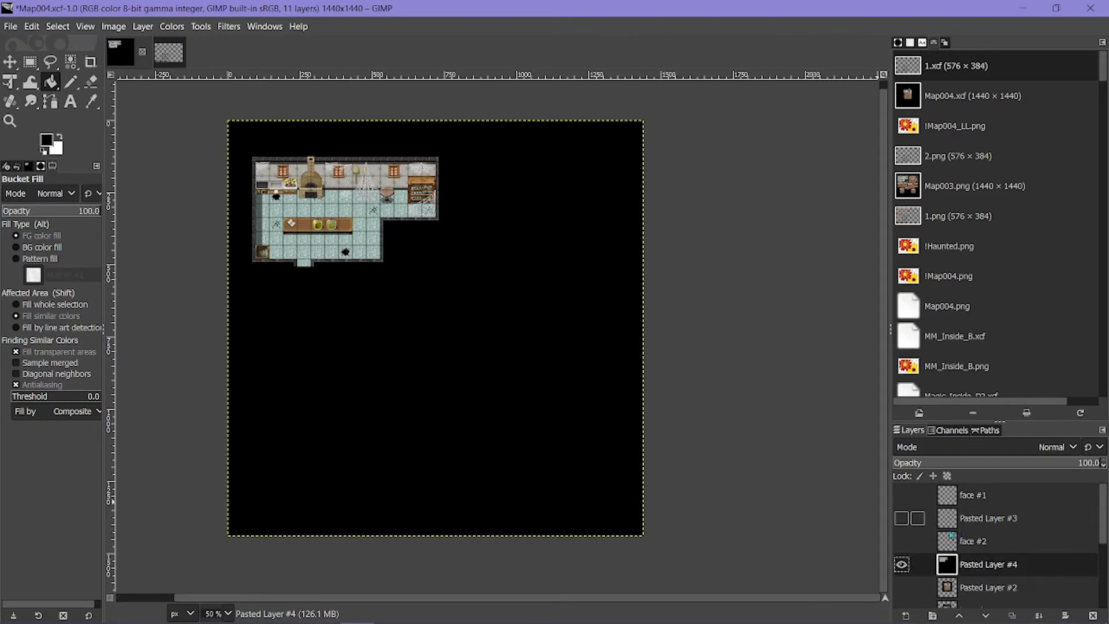
Step: Move Pasted Layer #4 down and to the right, then slightly lower
{"action": "scroll", "coordinate": [202, 183], "scroll_direction": "up", "scroll_amount": 1, "text": "ctrl"}
{"action": "scroll", "coordinate": [202, 184], "scroll_direction": "up", "scroll_amount": 1, "text": "ctrl"}
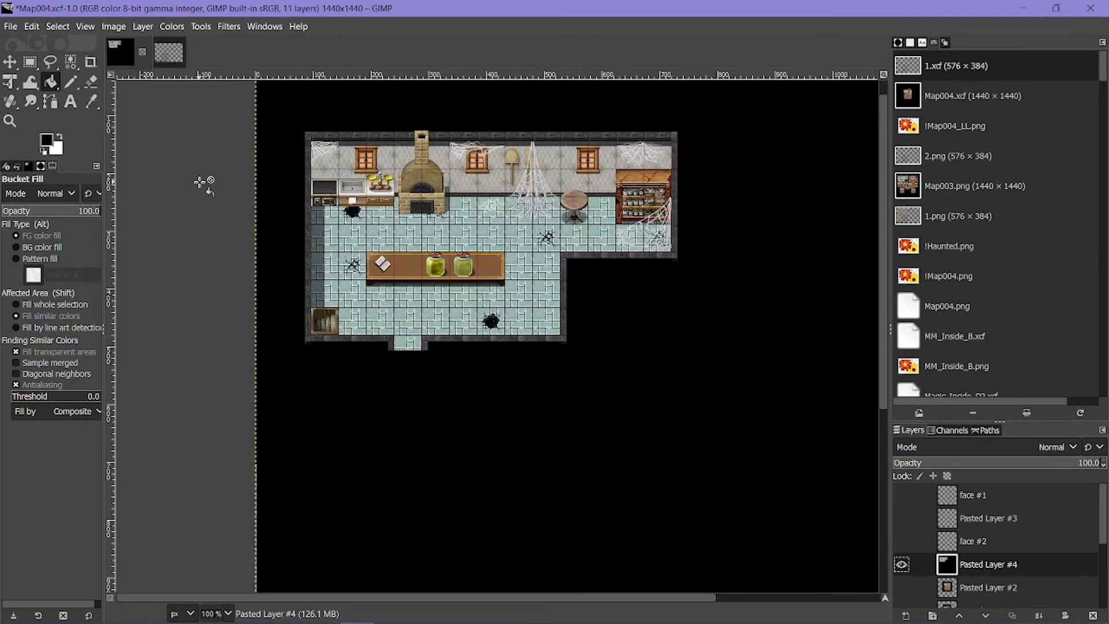
{"action": "key", "text": "m"}
{"action": "left_click_drag", "start_coordinate": [439, 216], "coordinate": [616, 413]}
{"action": "scroll", "coordinate": [705, 495], "scroll_direction": "down", "scroll_amount": 3, "text": "ctrl"}
{"action": "scroll", "coordinate": [705, 496], "scroll_direction": "up", "scroll_amount": 3, "text": "ctrl"}
{"action": "left_click_drag", "start_coordinate": [589, 464], "coordinate": [582, 508]}
Step: Zoom in and fine-tune the kitchen layer's position, nudging it up one pixel
{"action": "scroll", "coordinate": [193, 174], "scroll_direction": "up", "scroll_amount": 4, "text": "ctrl"}
{"action": "left_click_drag", "start_coordinate": [415, 296], "coordinate": [424, 323]}
{"action": "scroll", "coordinate": [425, 322], "scroll_direction": "down", "scroll_amount": 3, "text": "ctrl"}
{"action": "scroll", "coordinate": [365, 427], "scroll_direction": "down", "scroll_amount": 2}
{"action": "scroll", "coordinate": [365, 428], "scroll_direction": "up", "scroll_amount": 4, "text": "ctrl"}
{"action": "scroll", "coordinate": [289, 405], "scroll_direction": "left", "scroll_amount": 3, "text": "shift"}
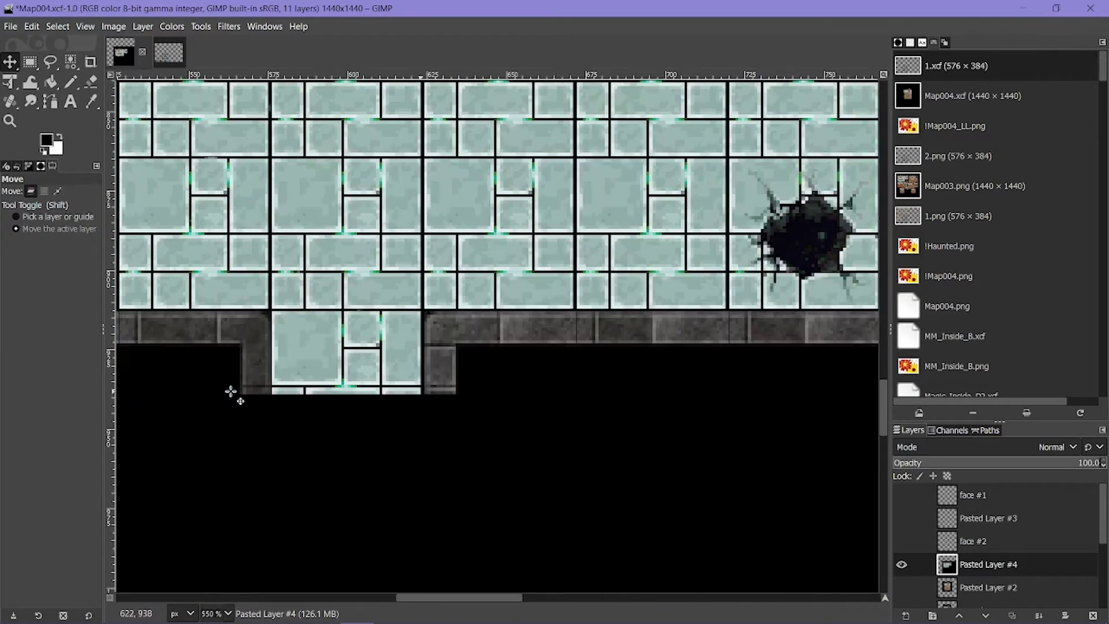
{"action": "scroll", "coordinate": [403, 401], "scroll_direction": "up", "scroll_amount": 1, "text": "ctrl"}
{"action": "scroll", "coordinate": [396, 402], "scroll_direction": "down", "scroll_amount": 3, "text": "ctrl"}
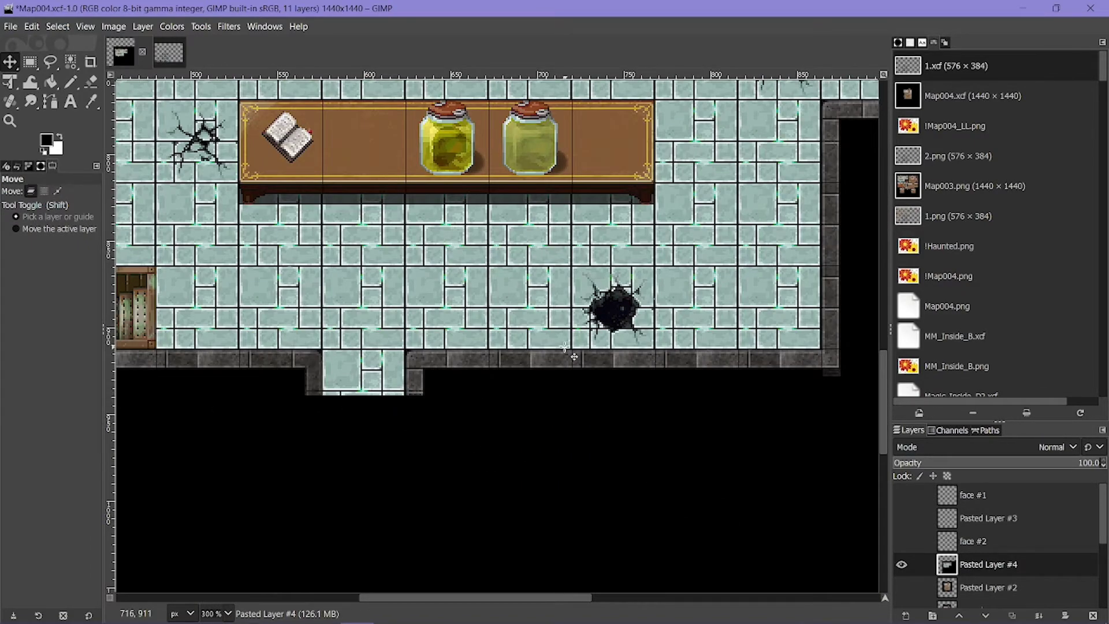
{"action": "scroll", "coordinate": [560, 347], "scroll_direction": "up", "scroll_amount": 3}
{"action": "scroll", "coordinate": [560, 346], "scroll_direction": "right", "scroll_amount": 6, "text": "shift"}
{"action": "scroll", "coordinate": [560, 347], "scroll_direction": "up", "scroll_amount": 5}
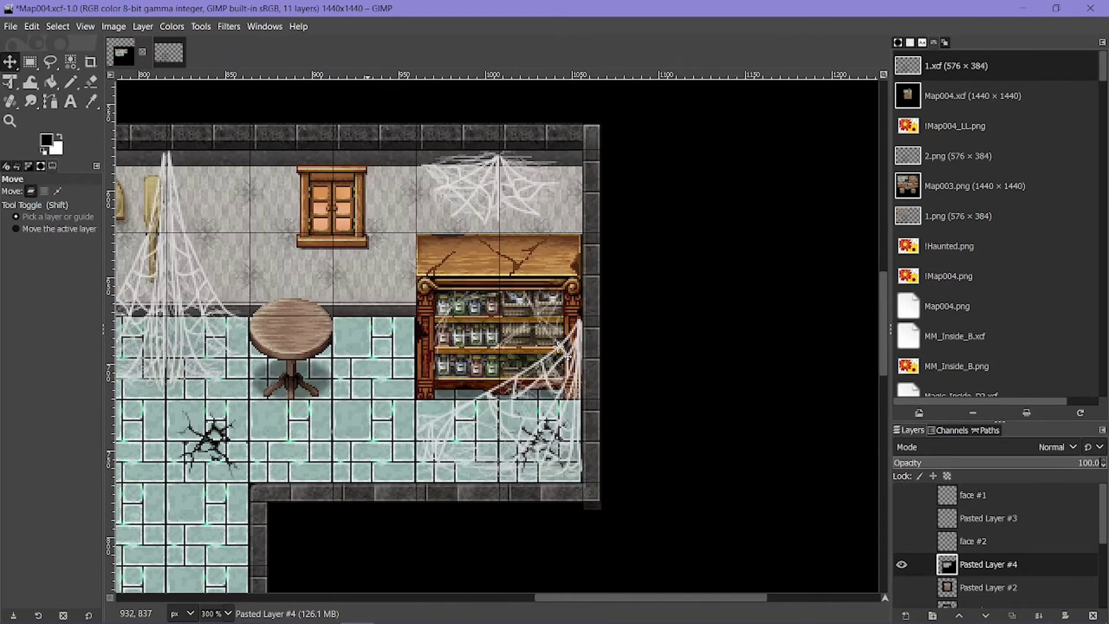
{"action": "scroll", "coordinate": [434, 227], "scroll_direction": "up", "scroll_amount": 4, "text": "ctrl"}
{"action": "left_click_drag", "start_coordinate": [506, 322], "coordinate": [506, 315]}
{"action": "scroll", "coordinate": [347, 228], "scroll_direction": "down", "scroll_amount": 4, "text": "ctrl"}
{"action": "scroll", "coordinate": [341, 223], "scroll_direction": "left", "scroll_amount": 6, "text": "shift"}
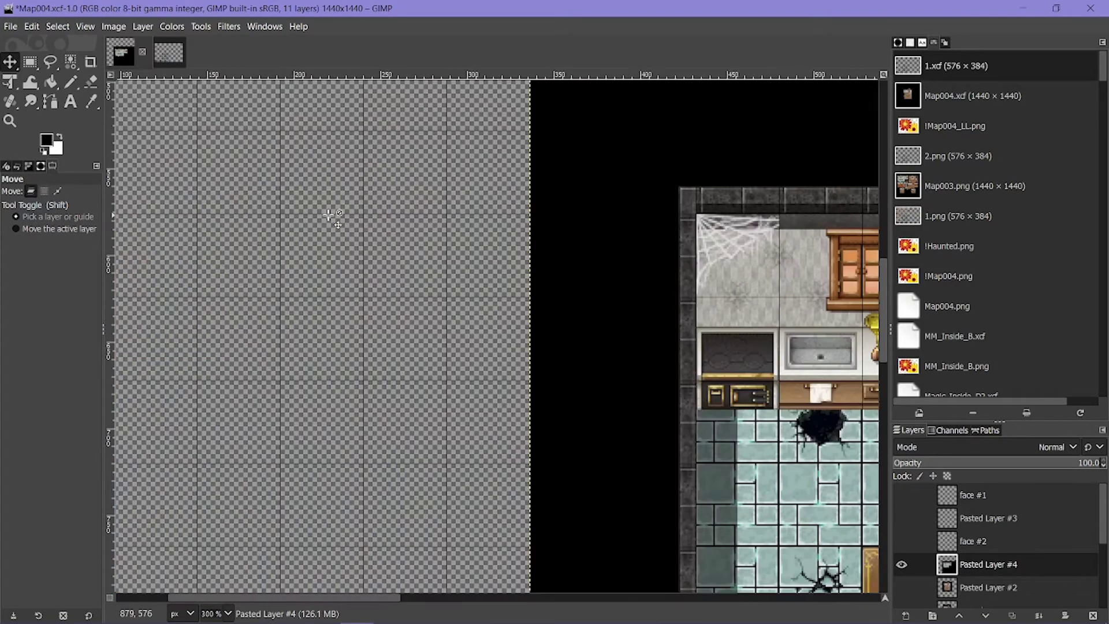
{"action": "scroll", "coordinate": [329, 216], "scroll_direction": "right", "scroll_amount": 5}
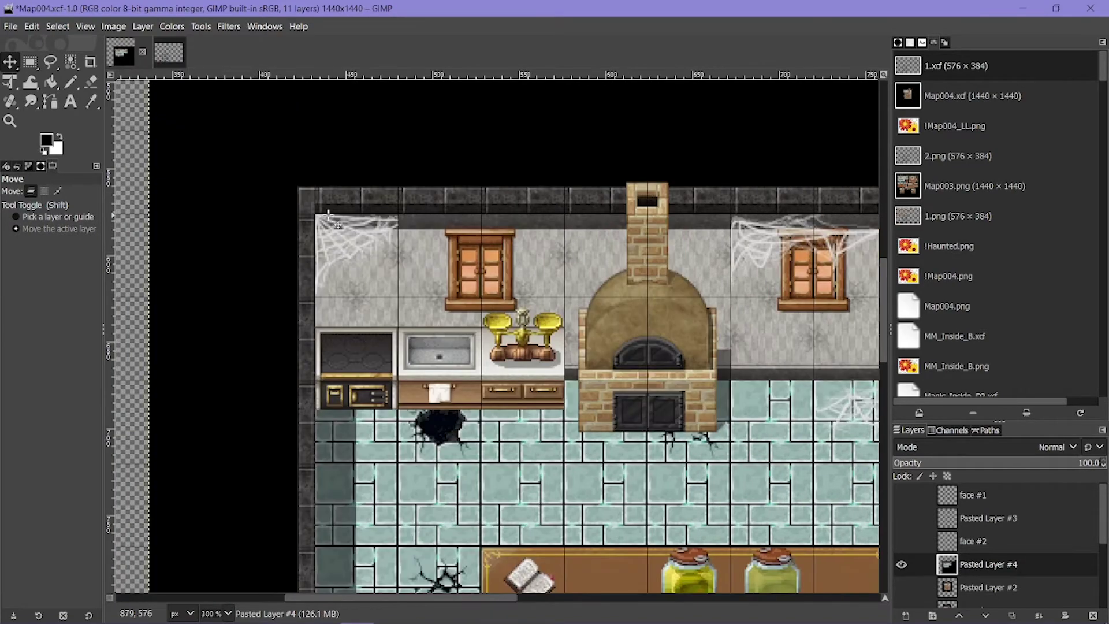
{"action": "scroll", "coordinate": [770, 437], "scroll_direction": "up", "scroll_amount": 1, "text": "ctrl"}
{"action": "scroll", "coordinate": [774, 361], "scroll_direction": "up", "scroll_amount": 3, "text": "ctrl"}
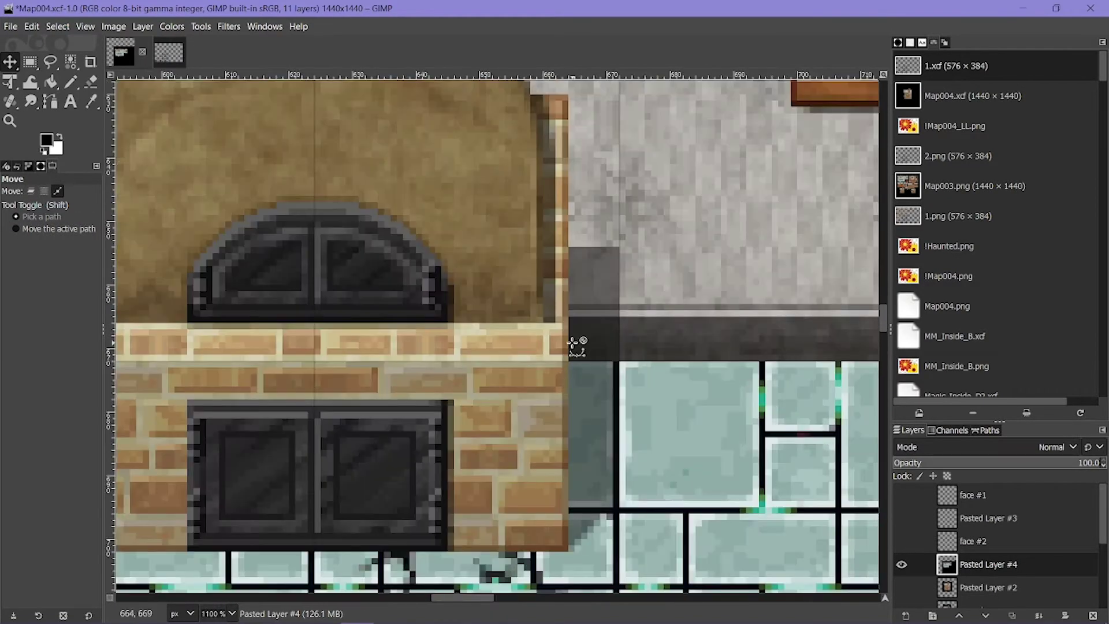
{"action": "scroll", "coordinate": [575, 344], "scroll_direction": "down", "scroll_amount": 6, "text": "ctrl"}
{"action": "scroll", "coordinate": [612, 367], "scroll_direction": "down", "scroll_amount": 3}
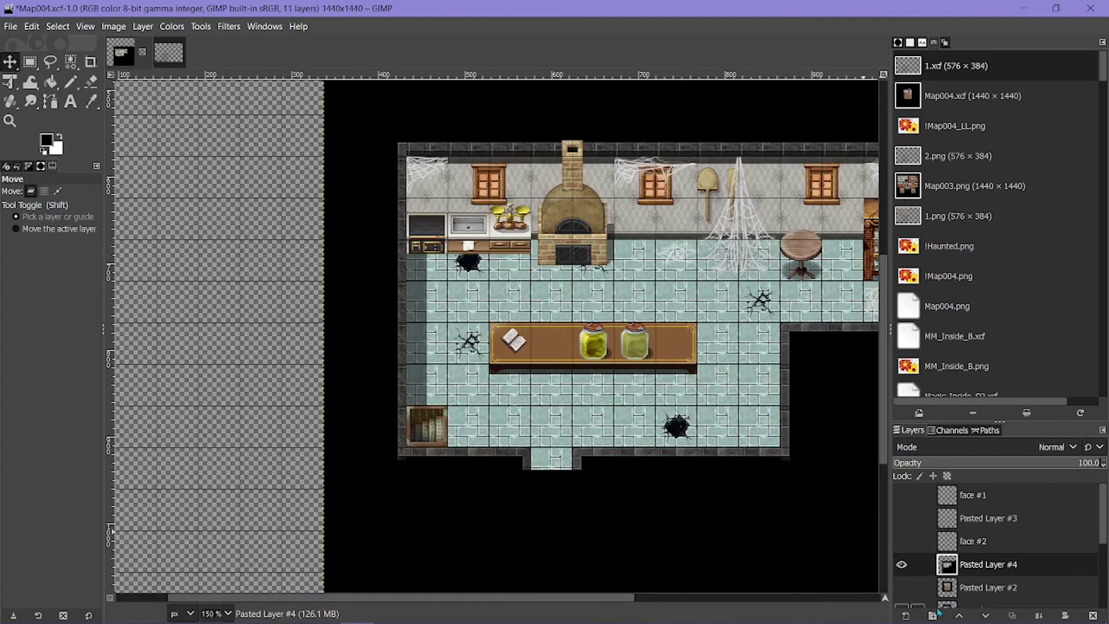
Step: Add a new layer and merge it down into Pasted Layer #4
{"action": "left_click", "coordinate": [904, 616]}
{"action": "left_click", "coordinate": [1010, 601]}
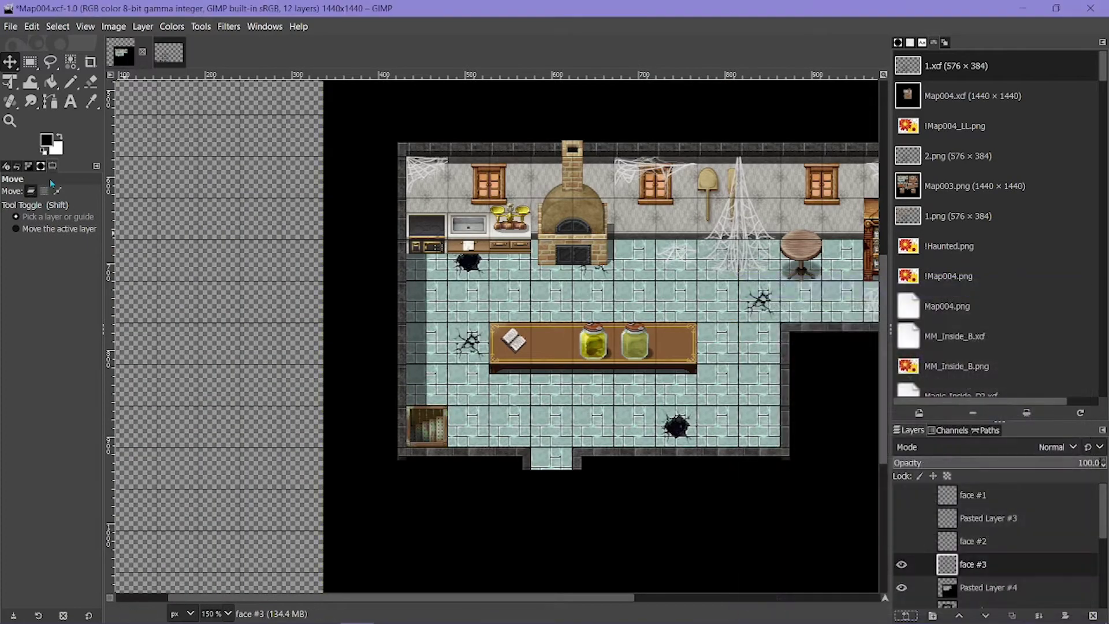
{"action": "left_click", "coordinate": [51, 81]}
{"action": "left_click", "coordinate": [213, 237]}
{"action": "key", "text": "ctrl+z"}
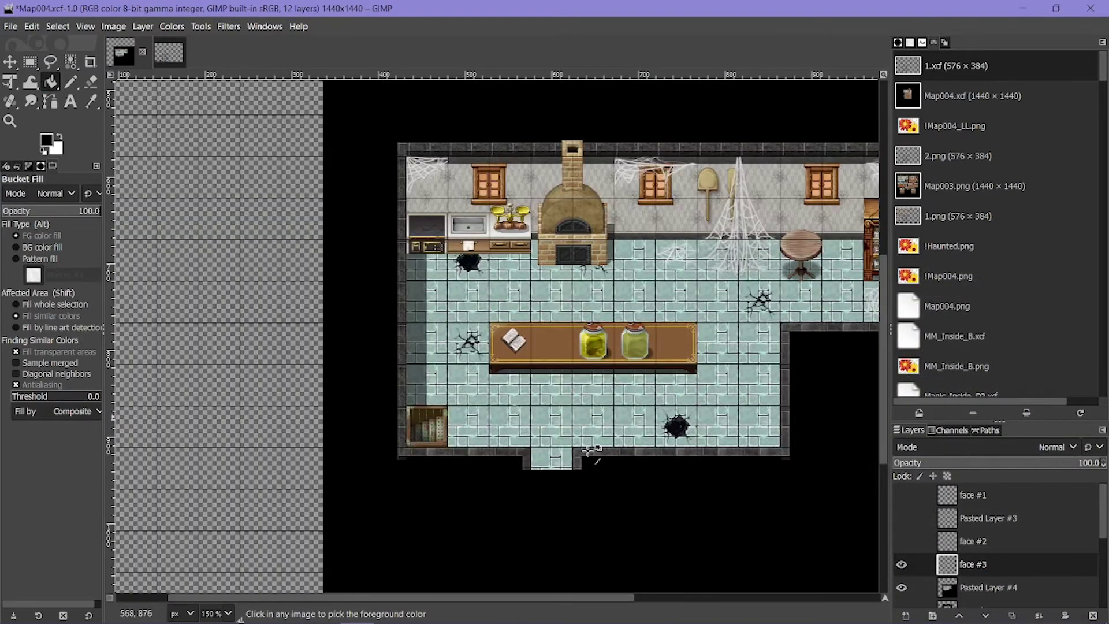
{"action": "key", "text": "Page_Down"}
{"action": "key", "text": "Page_Up"}
{"action": "left_click", "coordinate": [1039, 616]}
Step: Expand Pasted Layer #4 to the full 1440×1440 image size and save Map004.xcf
{"action": "scroll", "coordinate": [272, 338], "scroll_direction": "down", "scroll_amount": 5, "text": "ctrl"}
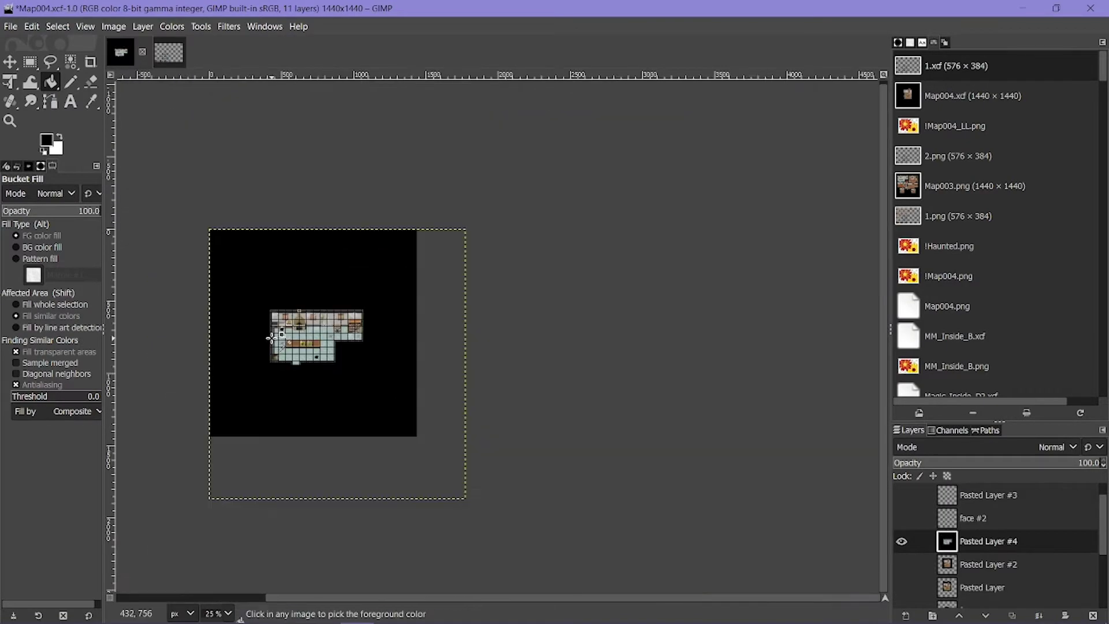
{"action": "left_click", "coordinate": [142, 27]}
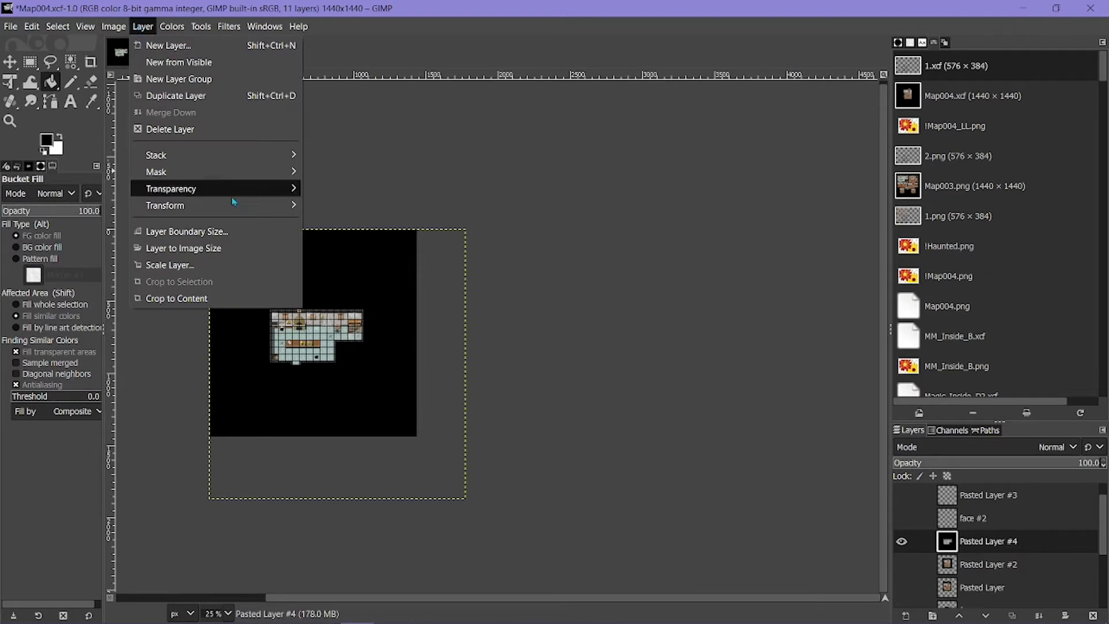
{"action": "left_click", "coordinate": [233, 255]}
{"action": "scroll", "coordinate": [234, 248], "scroll_direction": "up", "scroll_amount": 1, "text": "ctrl"}
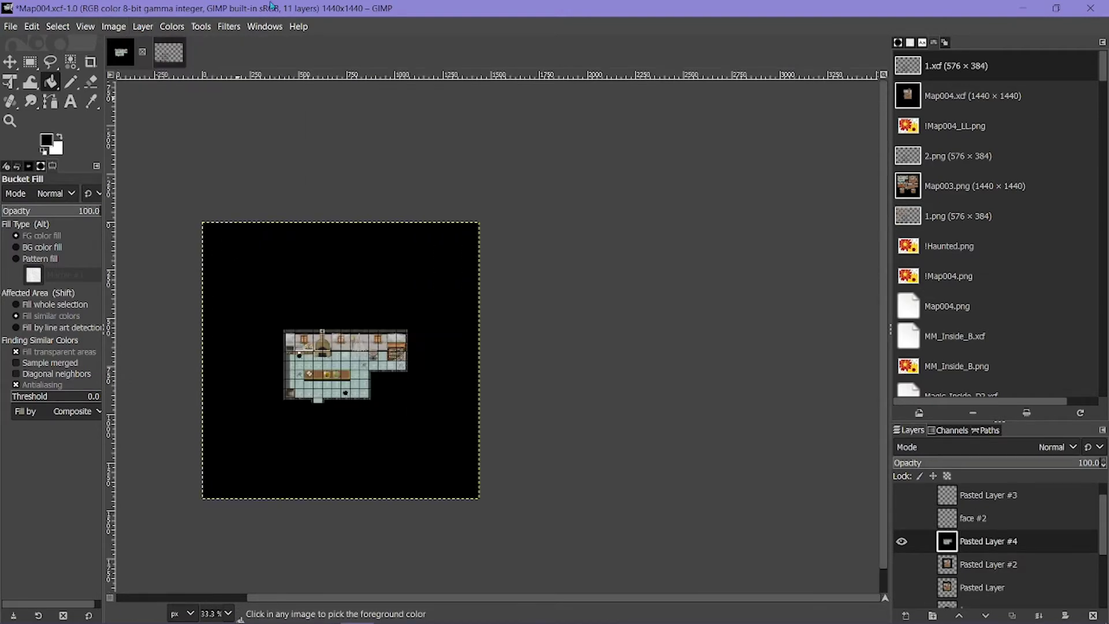
{"action": "key", "text": "ctrl+s"}
{"action": "scroll", "coordinate": [272, 386], "scroll_direction": "up", "scroll_amount": 3, "text": "ctrl"}
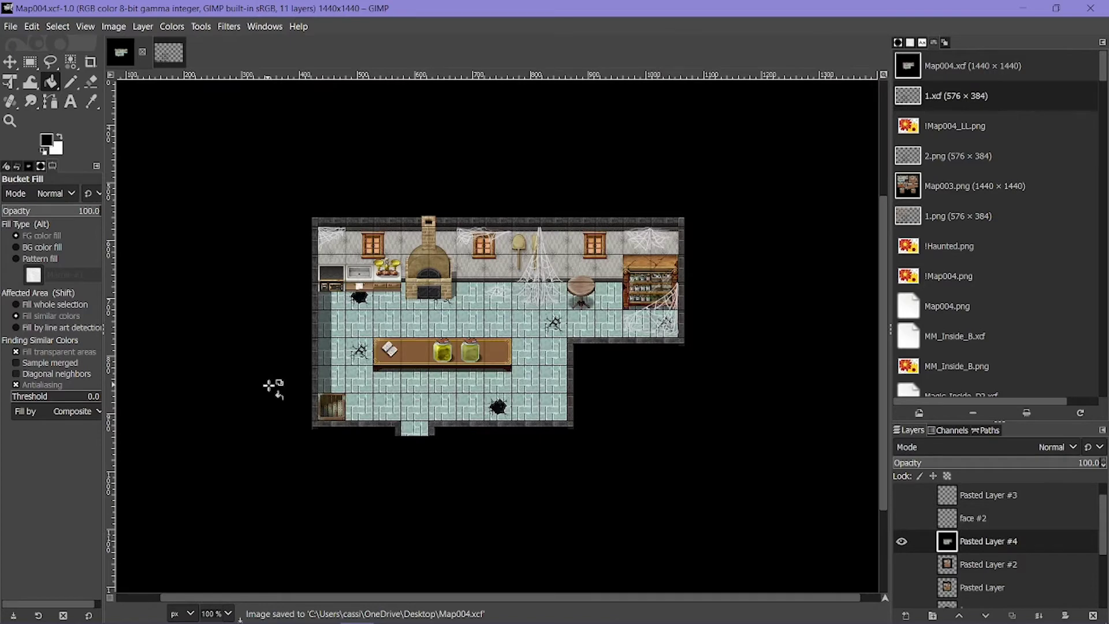
{"action": "scroll", "coordinate": [272, 386], "scroll_direction": "down", "scroll_amount": 2, "text": "ctrl"}
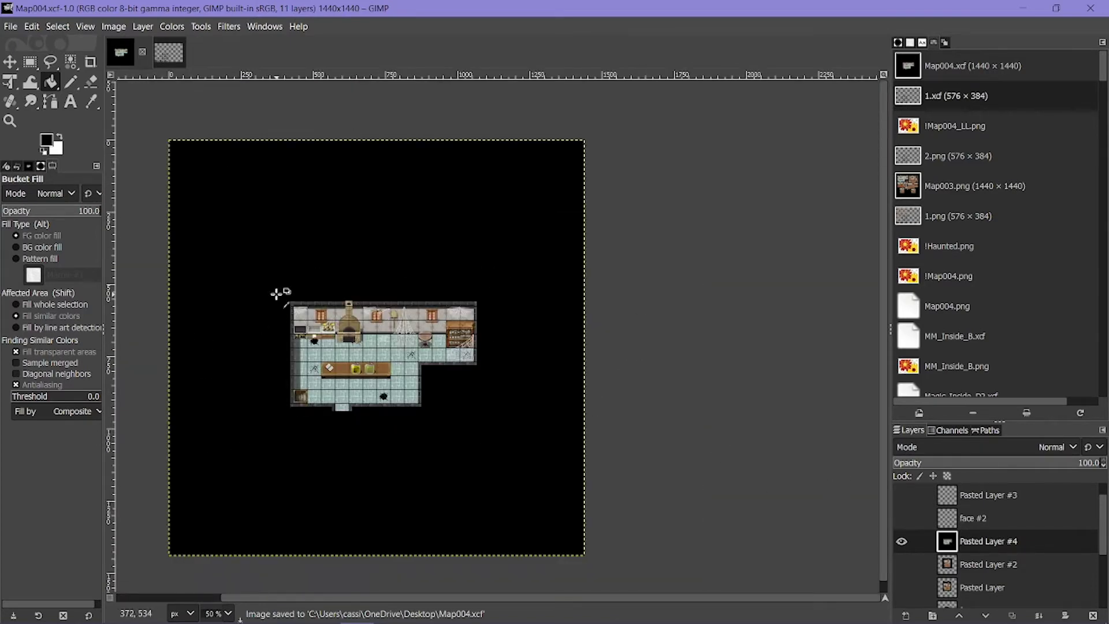
{"action": "scroll", "coordinate": [279, 295], "scroll_direction": "up", "scroll_amount": 1, "text": "ctrl"}
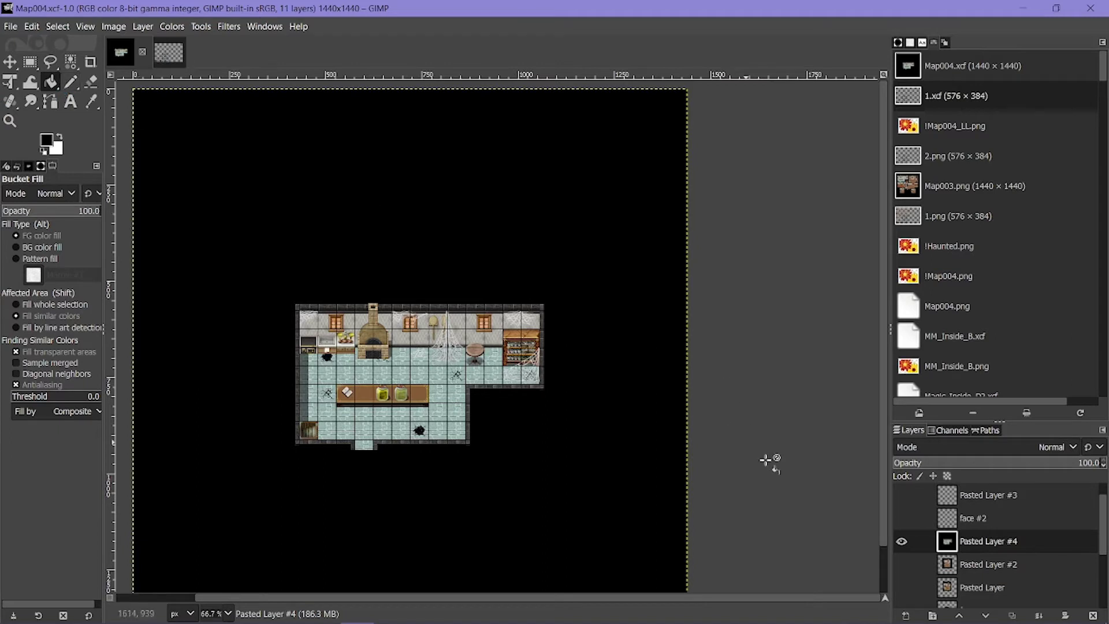
Step: Inspect the room layers by toggling their visibility, then reactivate the kitchen layer
{"action": "scroll", "coordinate": [904, 560], "scroll_direction": "down", "scroll_amount": 1}
{"action": "scroll", "coordinate": [904, 560], "scroll_direction": "down", "scroll_amount": 3}
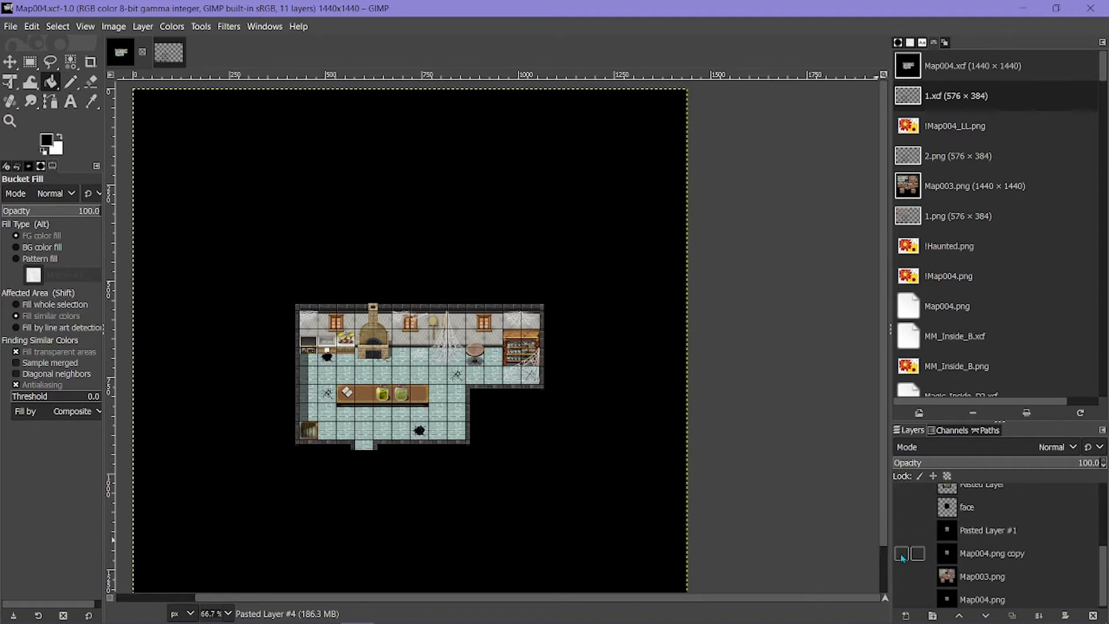
{"action": "left_click", "coordinate": [900, 530]}
{"action": "scroll", "coordinate": [904, 520], "scroll_direction": "up", "scroll_amount": 2}
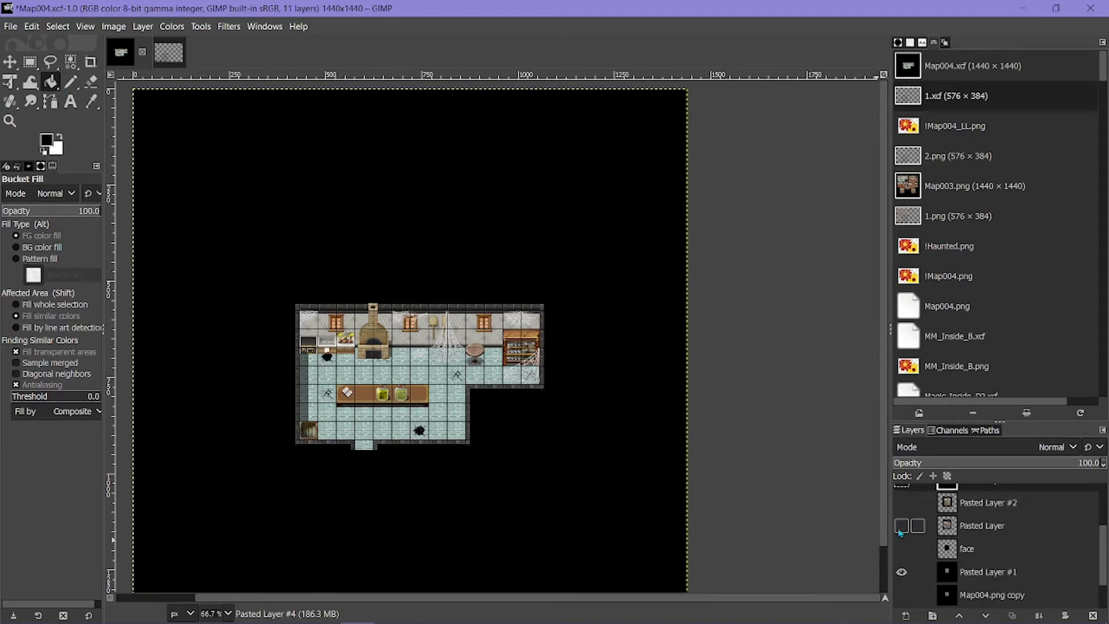
{"action": "left_click", "coordinate": [903, 502]}
{"action": "left_click", "coordinate": [903, 502]}
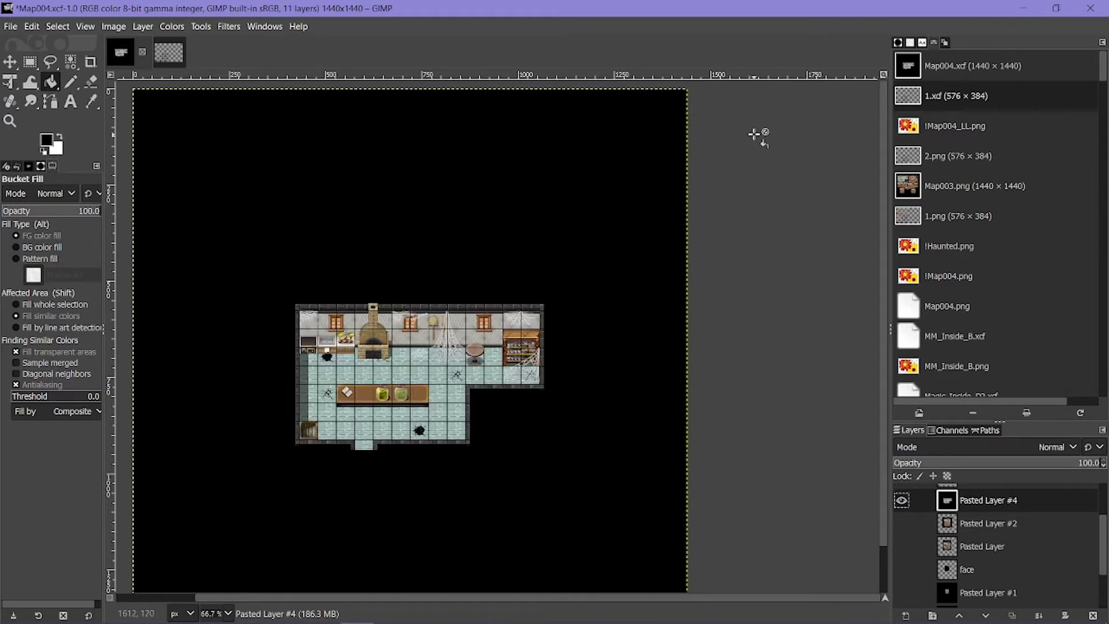
{"action": "left_click", "coordinate": [904, 523]}
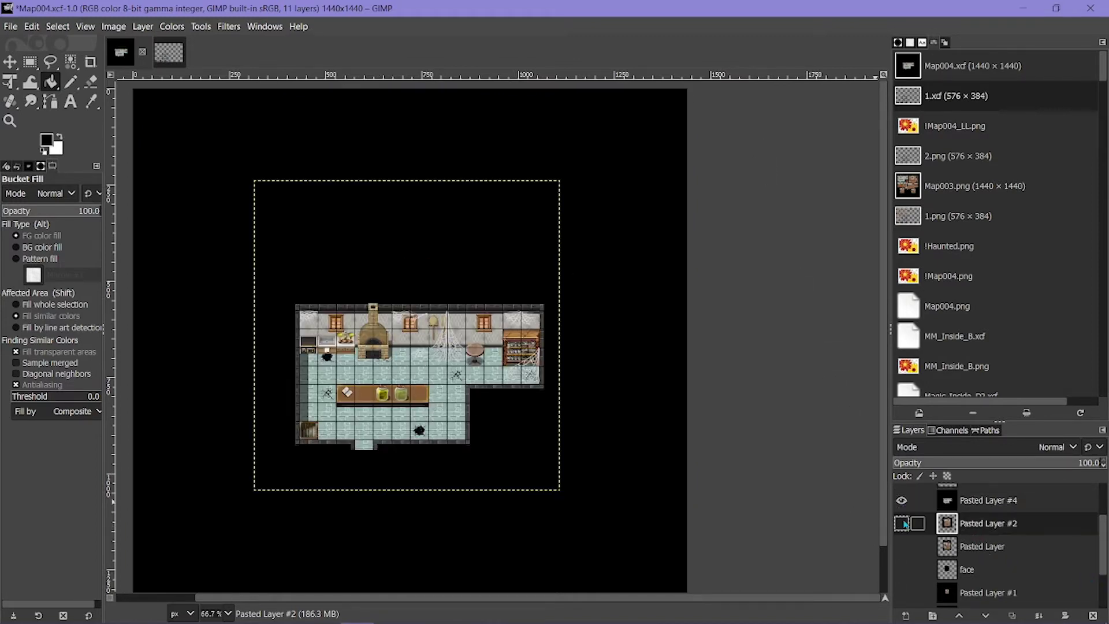
{"action": "left_click", "coordinate": [903, 524], "text": "shift"}
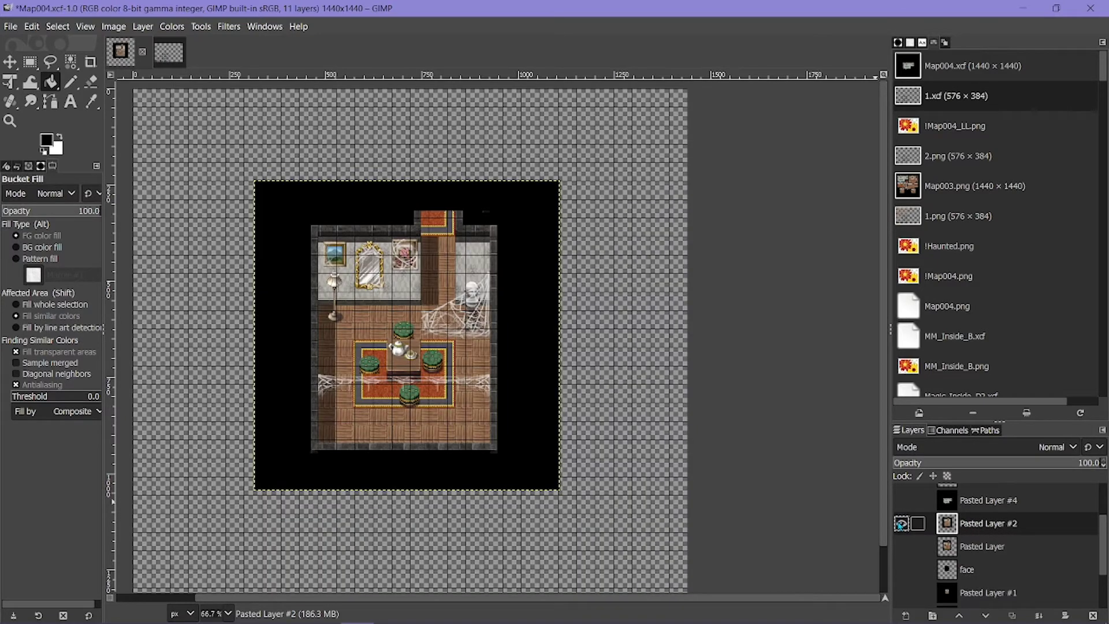
{"action": "left_click", "coordinate": [901, 524]}
{"action": "left_click", "coordinate": [902, 500]}
{"action": "left_click", "coordinate": [982, 501]}
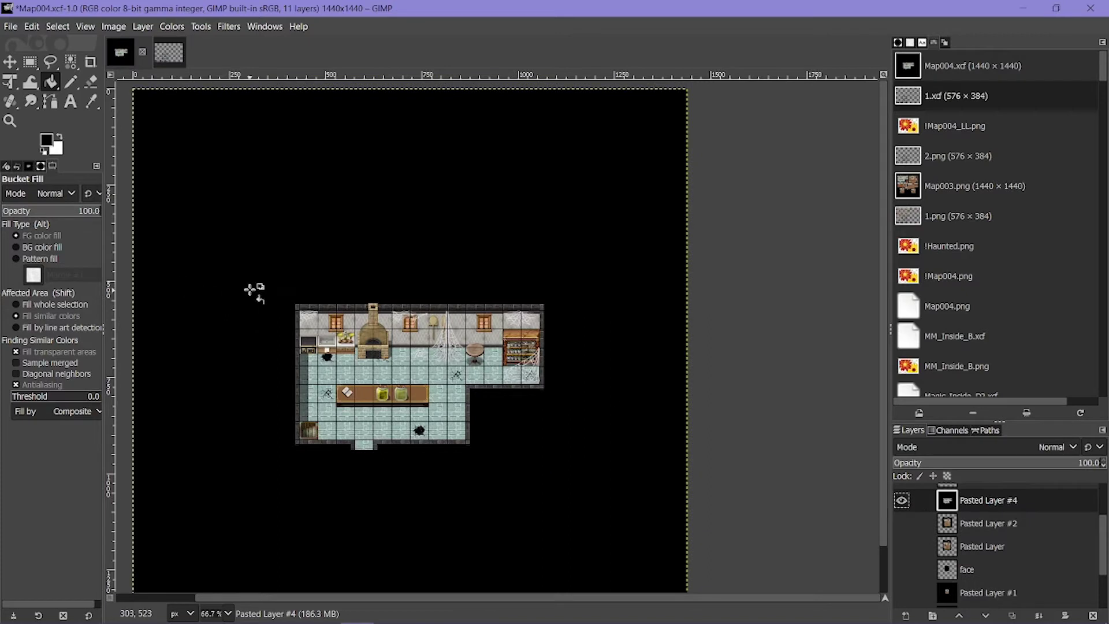
Step: Copy a 725×473 kitchen area with black margin into Pasted Layer #5; hide Pasted Layer #4
{"action": "key", "text": "r"}
{"action": "key", "text": "1"}
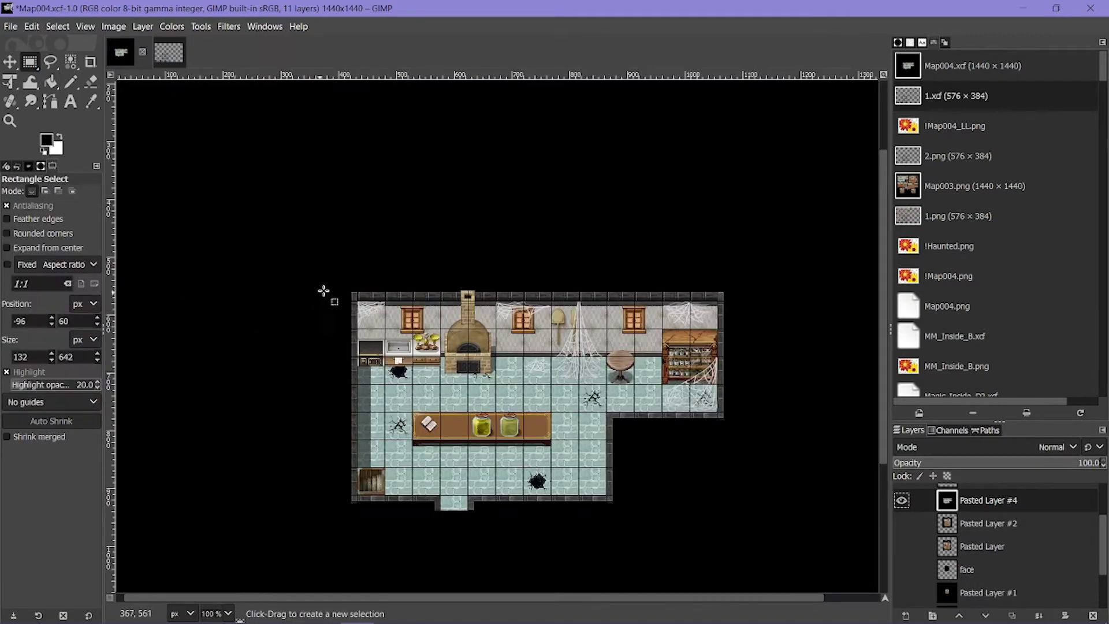
{"action": "left_click_drag", "start_coordinate": [328, 277], "coordinate": [747, 538]}
{"action": "left_click_drag", "start_coordinate": [486, 288], "coordinate": [486, 277]}
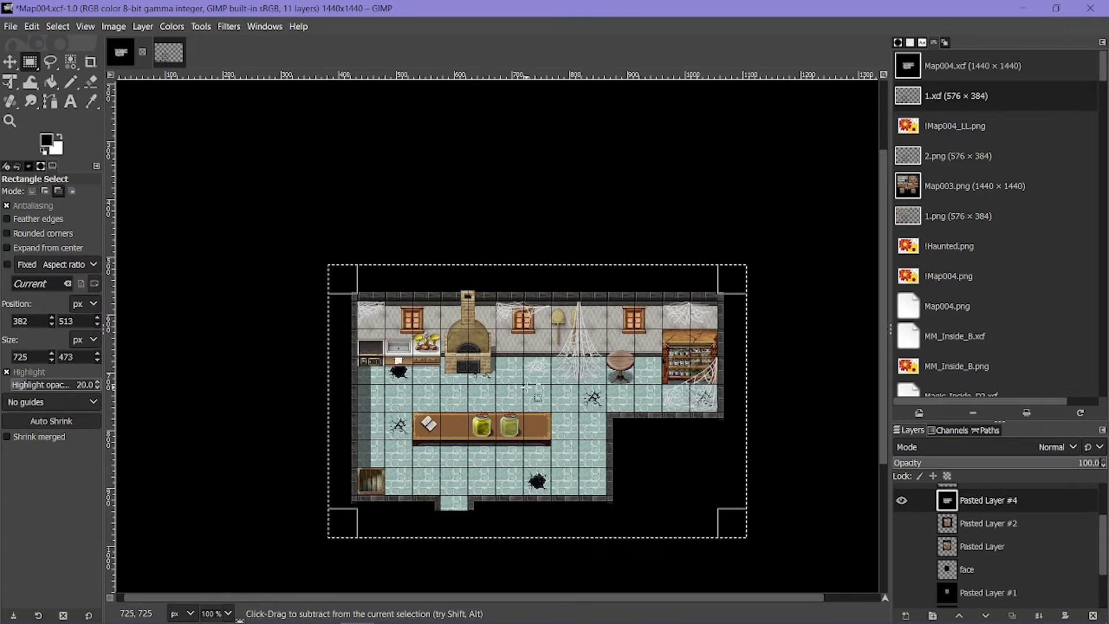
{"action": "key", "text": "ctrl+c"}
{"action": "key", "text": "ctrl+v"}
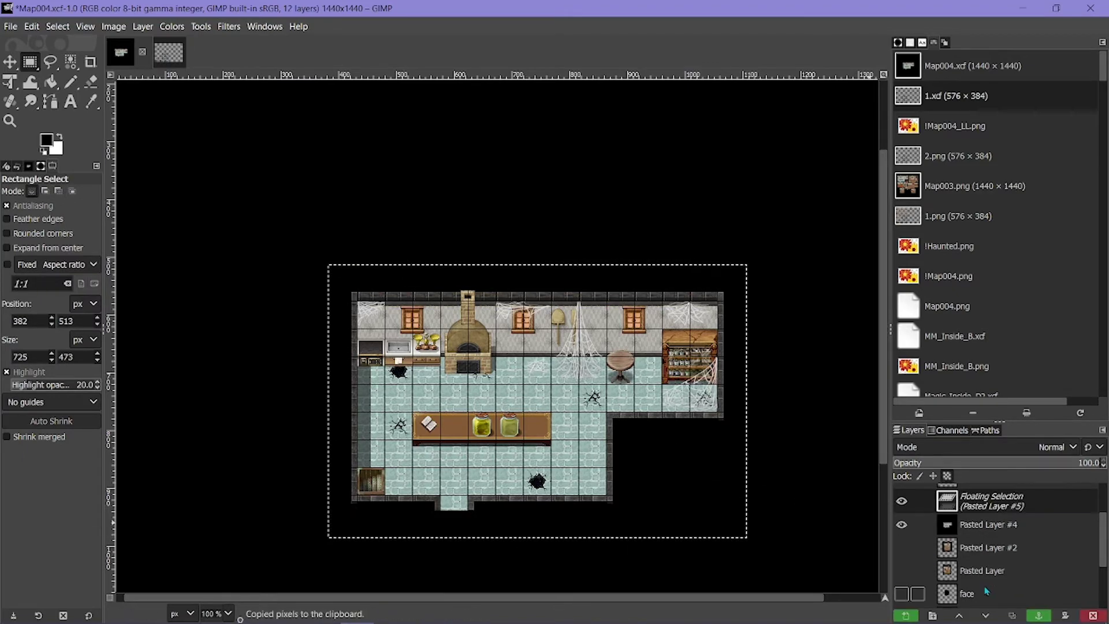
{"action": "left_click", "coordinate": [905, 616]}
{"action": "left_click", "coordinate": [900, 523]}
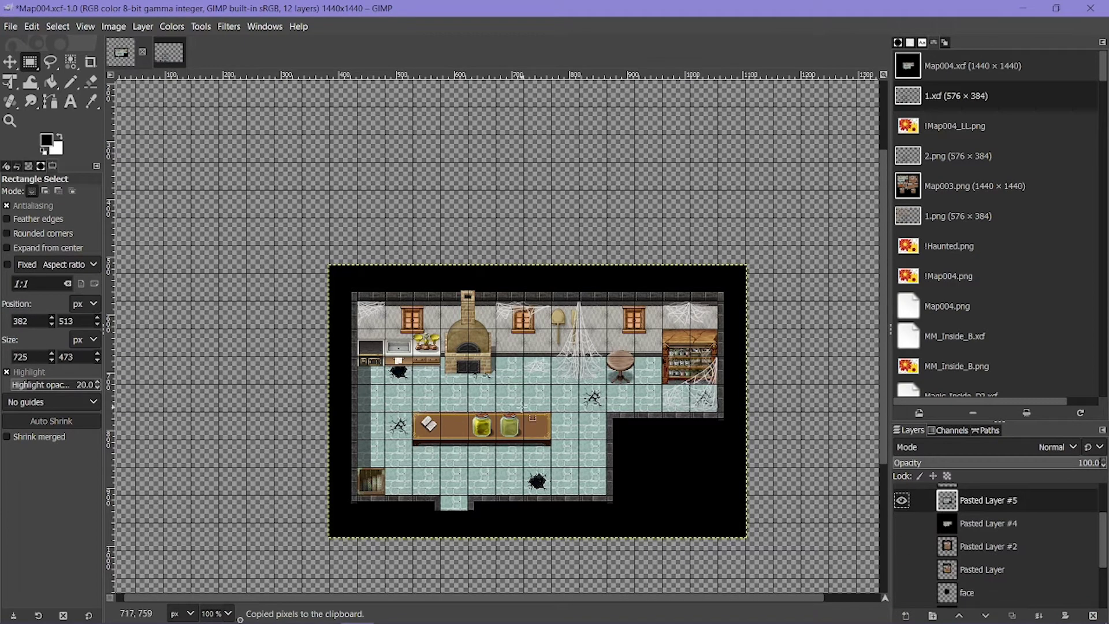
Step: With Unified Transform, scale the kitchen layer to about 1.74x over visible Pasted Layer #2
{"action": "key", "text": "shift+t"}
{"action": "left_click", "coordinate": [703, 504]}
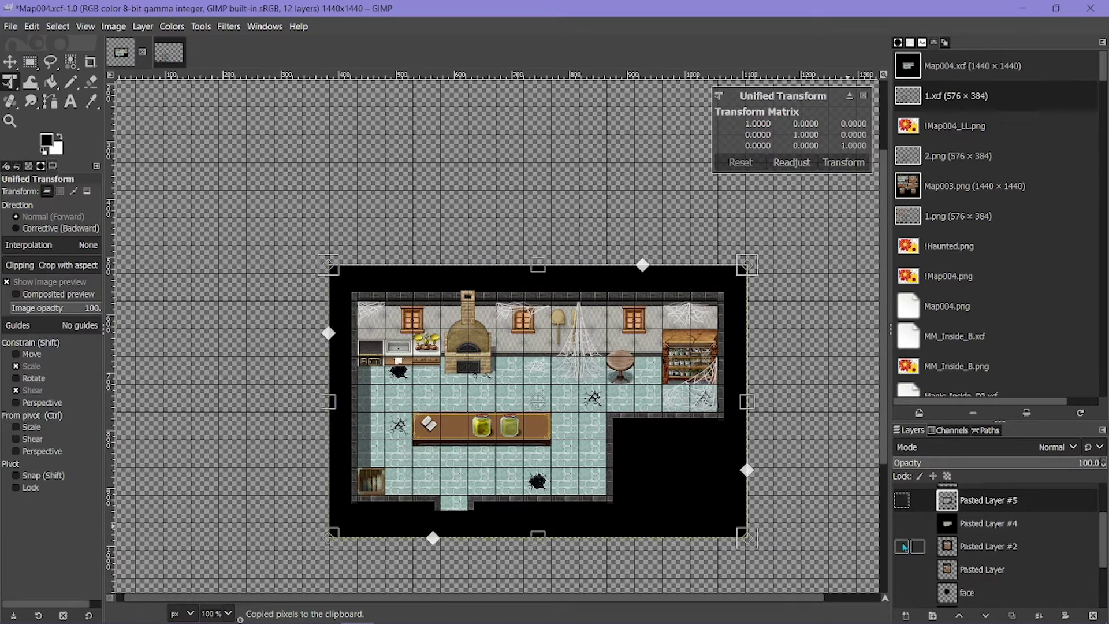
{"action": "left_click", "coordinate": [902, 547]}
{"action": "left_click_drag", "start_coordinate": [327, 265], "coordinate": [116, 119]}
{"action": "scroll", "coordinate": [282, 179], "scroll_direction": "down", "scroll_amount": 1, "text": "ctrl"}
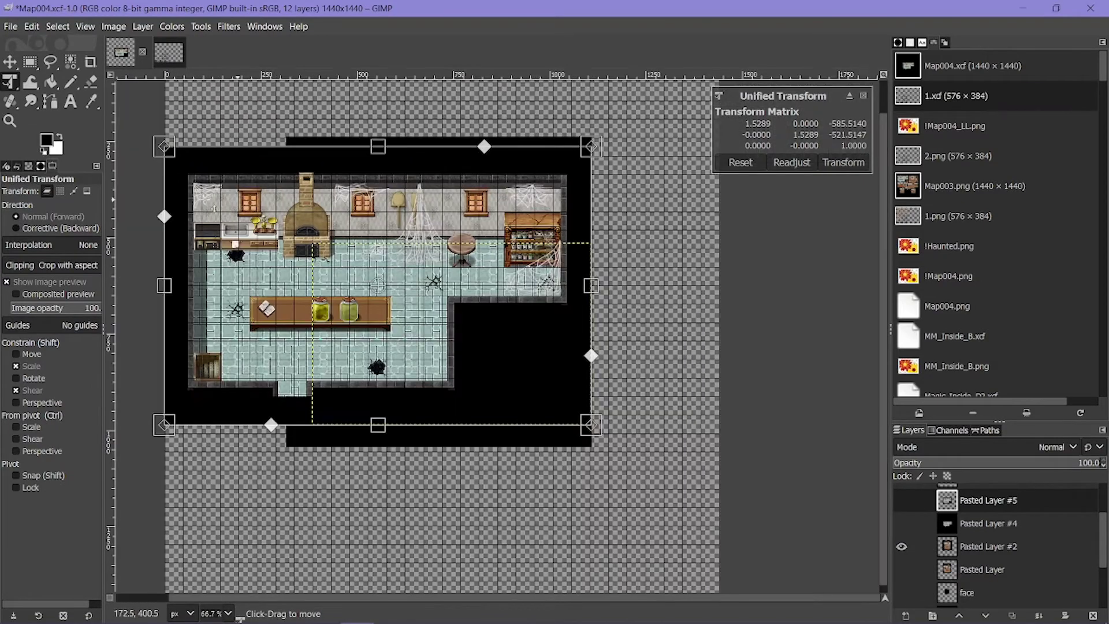
{"action": "left_click_drag", "start_coordinate": [156, 152], "coordinate": [139, 141]}
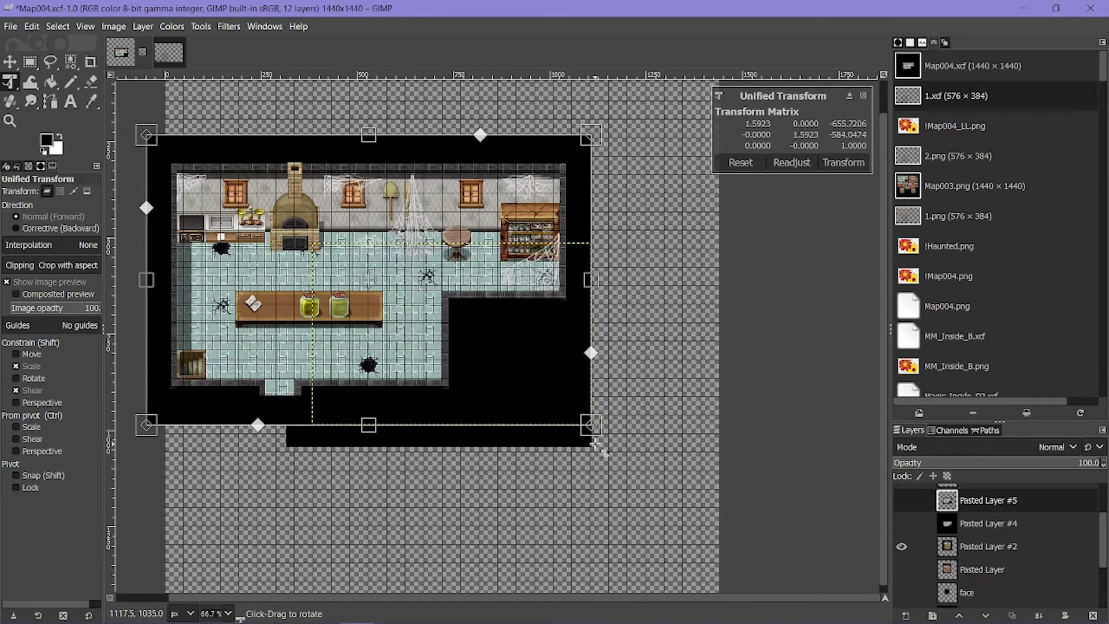
{"action": "left_click_drag", "start_coordinate": [598, 443], "coordinate": [635, 454]}
Step: Shift the enlarged kitchen about 49 px right to align it, then apply the transform
{"action": "left_click_drag", "start_coordinate": [433, 380], "coordinate": [478, 374]}
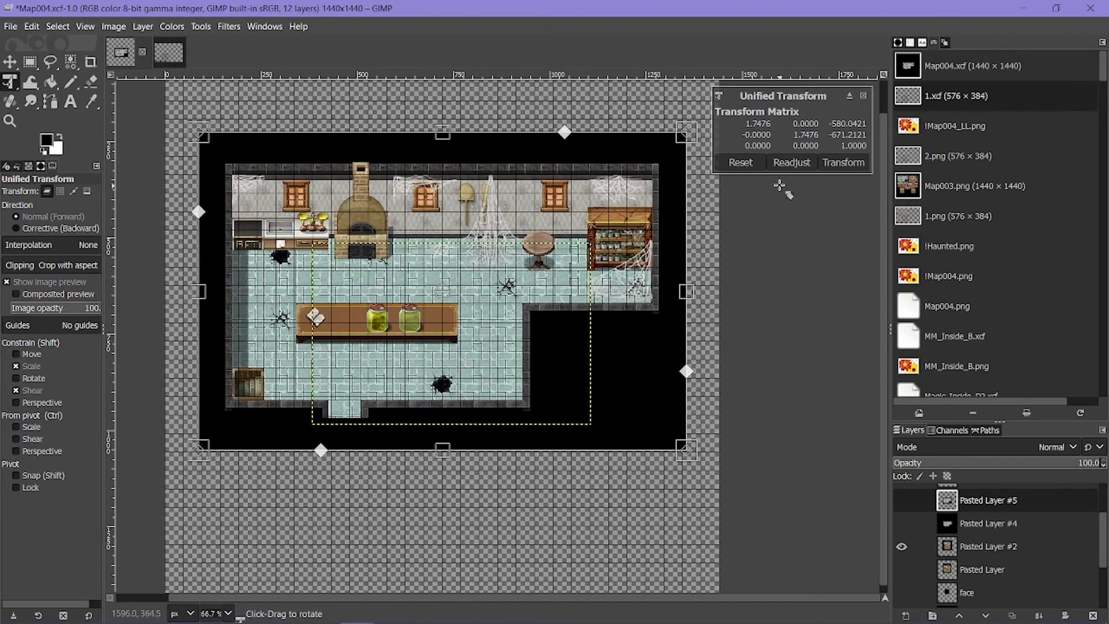
{"action": "scroll", "coordinate": [249, 231], "scroll_direction": "up", "scroll_amount": 4, "text": "ctrl"}
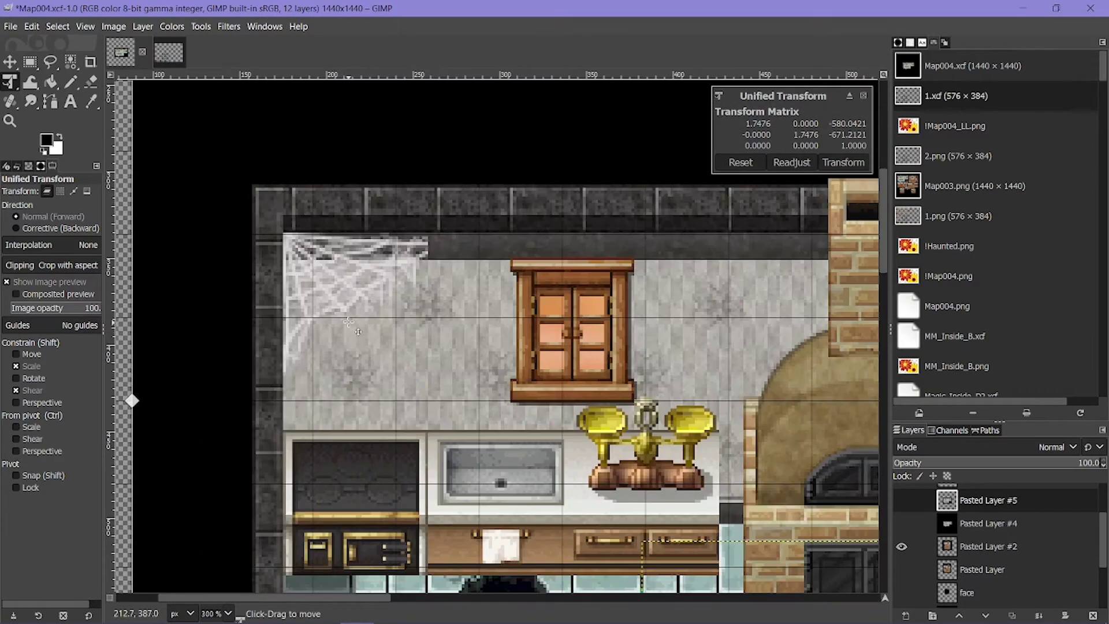
{"action": "left_click_drag", "start_coordinate": [349, 321], "coordinate": [377, 321]}
{"action": "scroll", "coordinate": [377, 321], "scroll_direction": "down", "scroll_amount": 3, "text": "ctrl"}
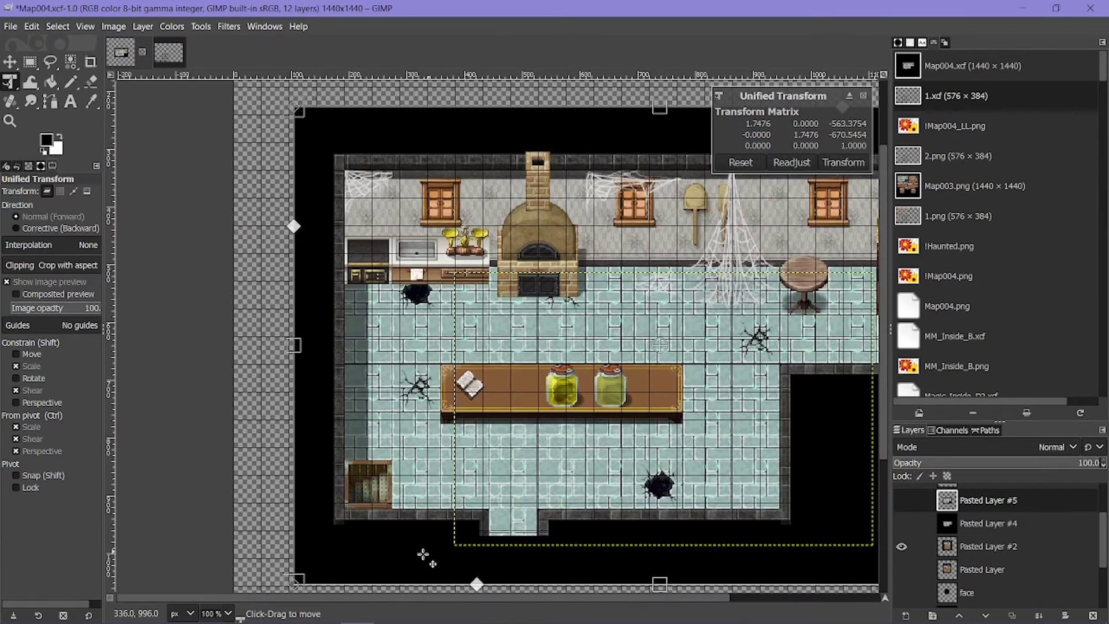
{"action": "scroll", "coordinate": [260, 508], "scroll_direction": "up", "scroll_amount": 3, "text": "ctrl"}
{"action": "scroll", "coordinate": [260, 507], "scroll_direction": "right", "scroll_amount": 5, "text": "shift"}
{"action": "scroll", "coordinate": [259, 508], "scroll_direction": "down", "scroll_amount": 2, "text": "ctrl"}
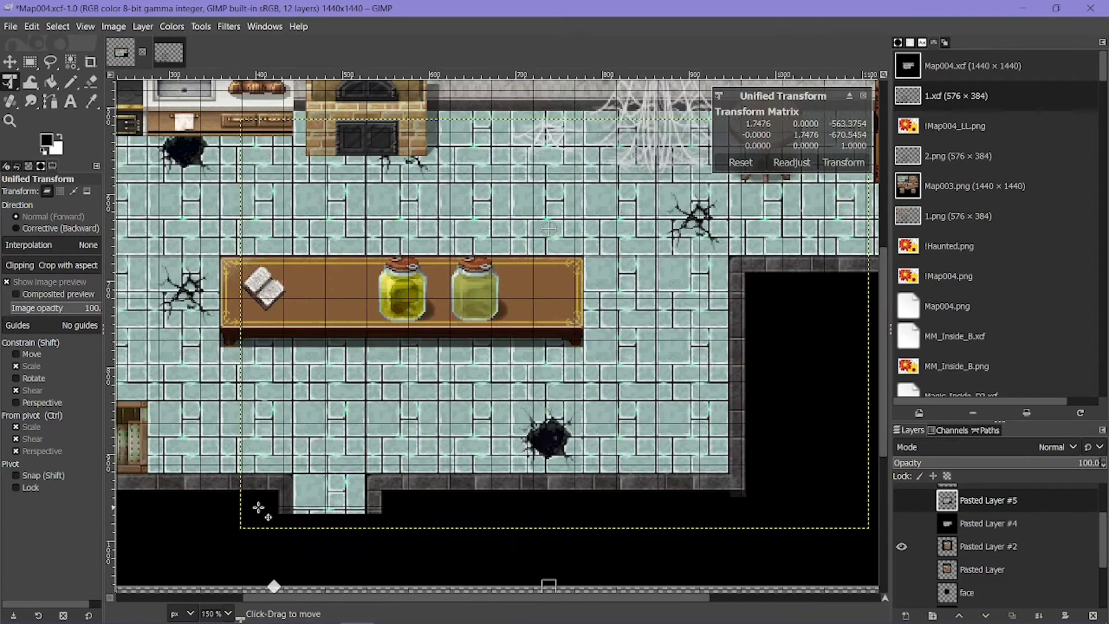
{"action": "scroll", "coordinate": [259, 508], "scroll_direction": "down", "scroll_amount": 3, "text": "ctrl"}
{"action": "left_click", "coordinate": [844, 163]}
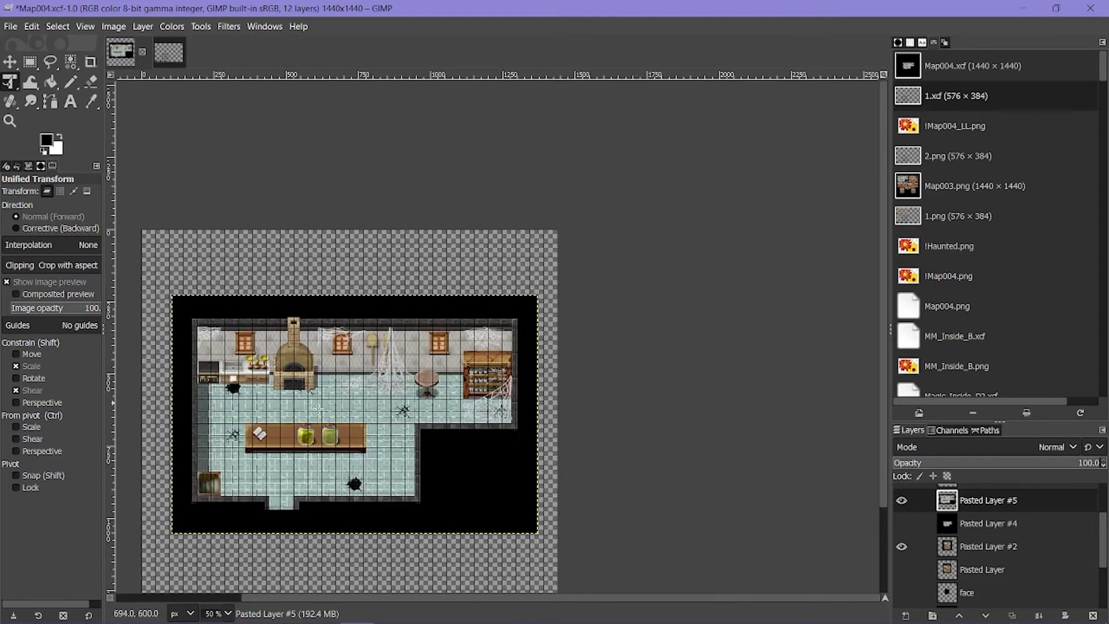
{"action": "scroll", "coordinate": [219, 446], "scroll_direction": "up", "scroll_amount": 2, "text": "ctrl"}
{"action": "scroll", "coordinate": [296, 449], "scroll_direction": "up", "scroll_amount": 3, "text": "ctrl"}
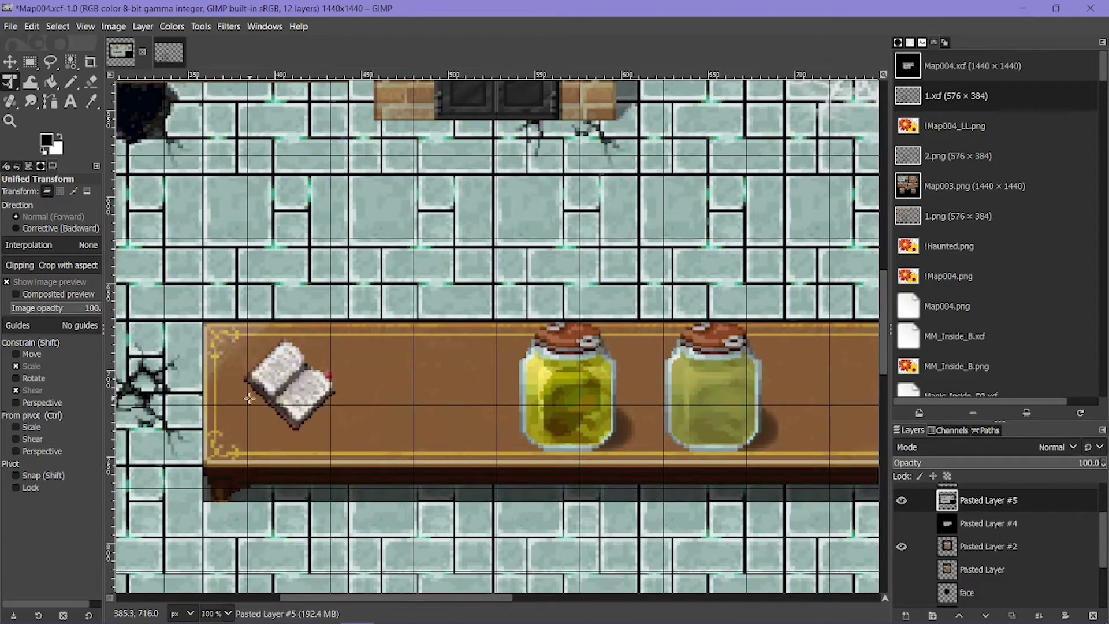
{"action": "scroll", "coordinate": [668, 258], "scroll_direction": "up", "scroll_amount": 5}
{"action": "scroll", "coordinate": [668, 258], "scroll_direction": "up", "scroll_amount": 2, "text": "ctrl"}
{"action": "scroll", "coordinate": [683, 226], "scroll_direction": "down", "scroll_amount": 7, "text": "ctrl"}
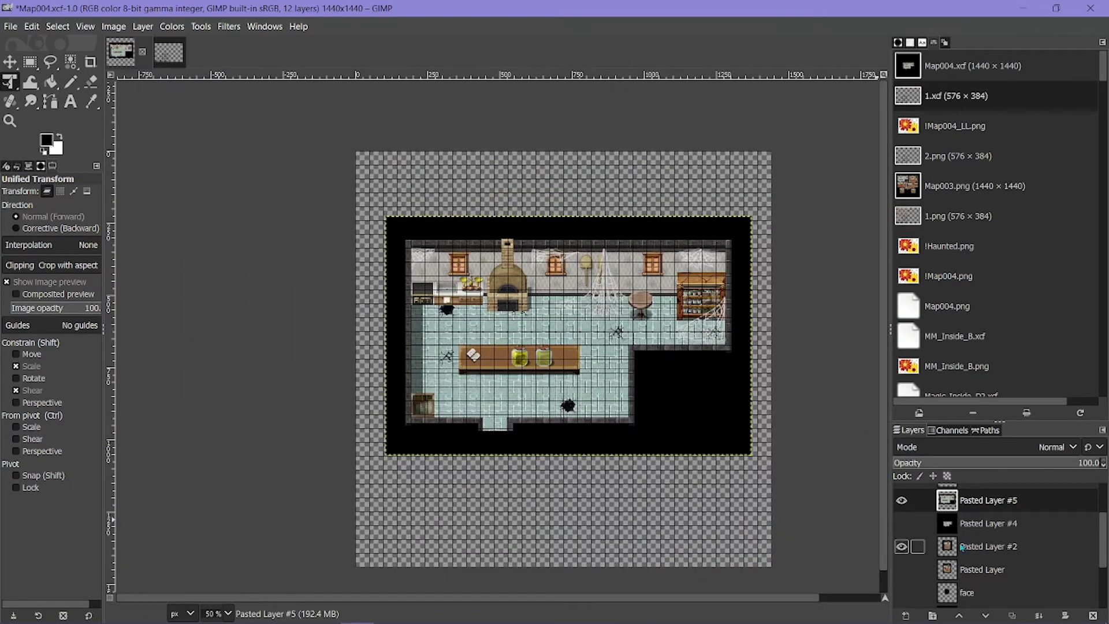
Step: Compare Pasted Layer #5 against Pasted Layer #2 by toggling visibility, then hide Pasted Layer #2
{"action": "left_click", "coordinate": [901, 546]}
{"action": "left_click", "coordinate": [901, 501]}
{"action": "left_click", "coordinate": [901, 500]}
{"action": "left_click", "coordinate": [900, 501]}
{"action": "left_click", "coordinate": [900, 500]}
{"action": "left_click", "coordinate": [900, 501]}
{"action": "left_click", "coordinate": [901, 500]}
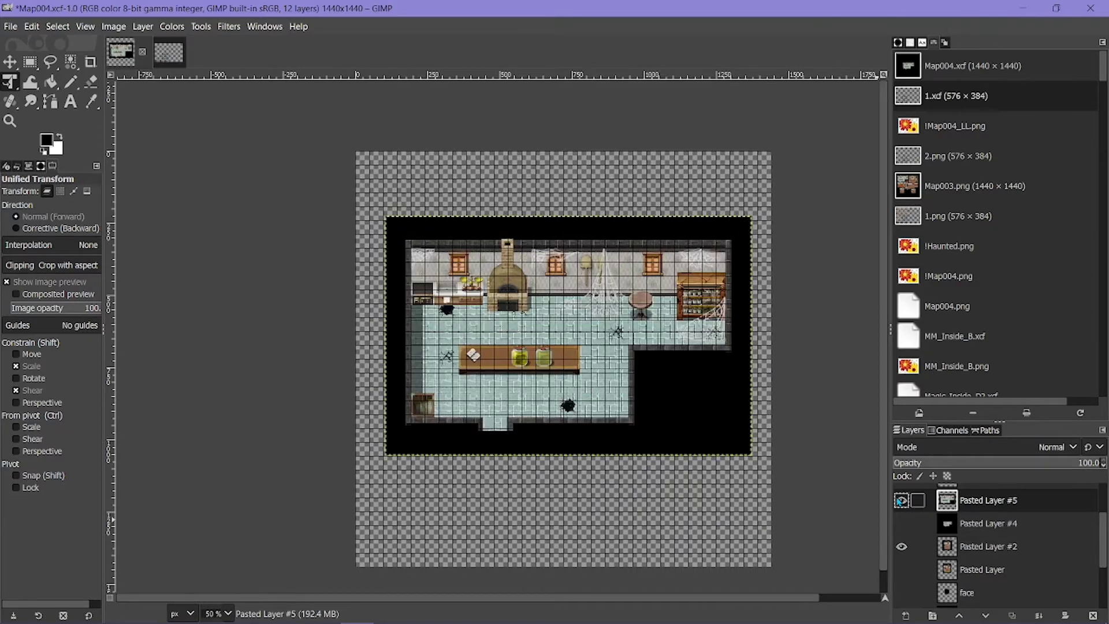
{"action": "left_click", "coordinate": [901, 546]}
{"action": "scroll", "coordinate": [964, 574], "scroll_direction": "up", "scroll_amount": 3}
{"action": "scroll", "coordinate": [532, 328], "scroll_direction": "down", "scroll_amount": 1, "text": "ctrl"}
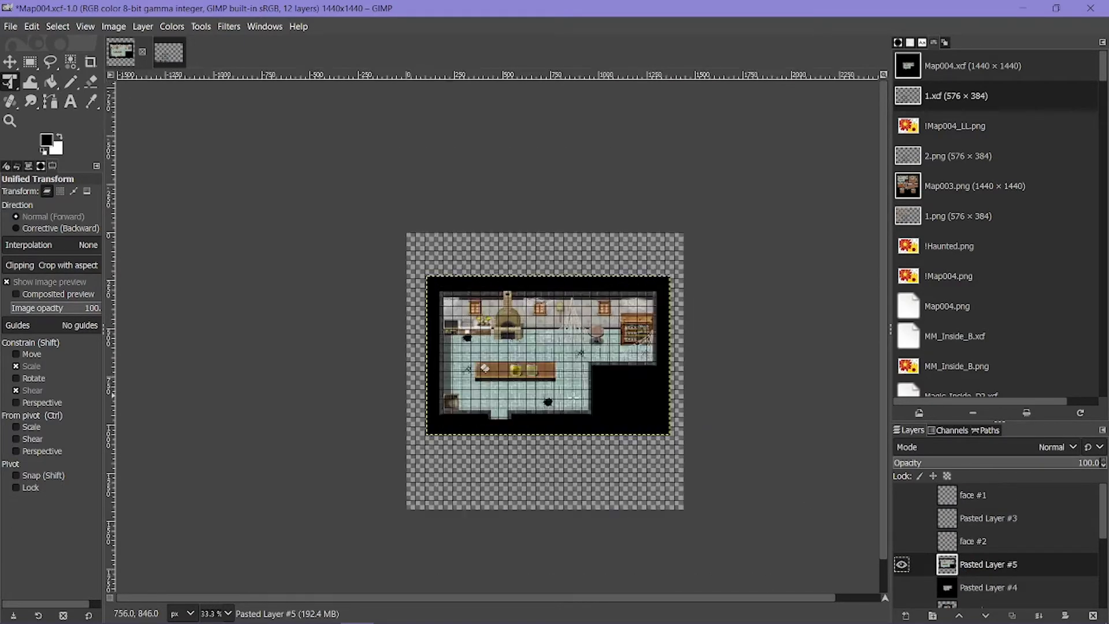
{"action": "scroll", "coordinate": [532, 329], "scroll_direction": "up", "scroll_amount": 1, "text": "ctrl"}
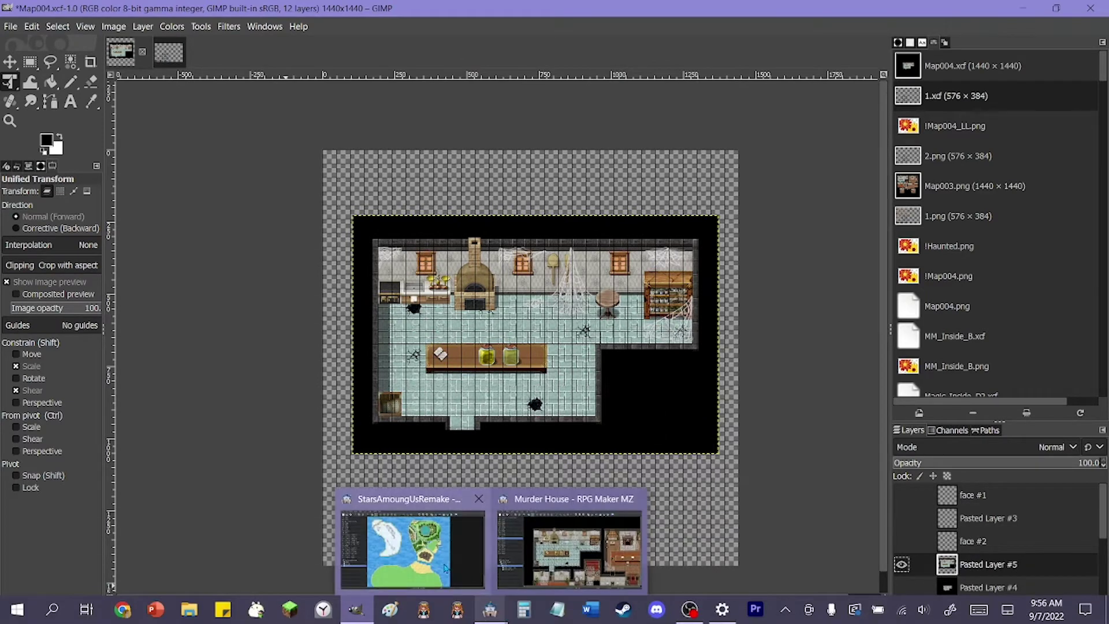
{"action": "left_click", "coordinate": [569, 544]}
{"action": "left_click", "coordinate": [87, 472]}
{"action": "right_click", "coordinate": [125, 472]}
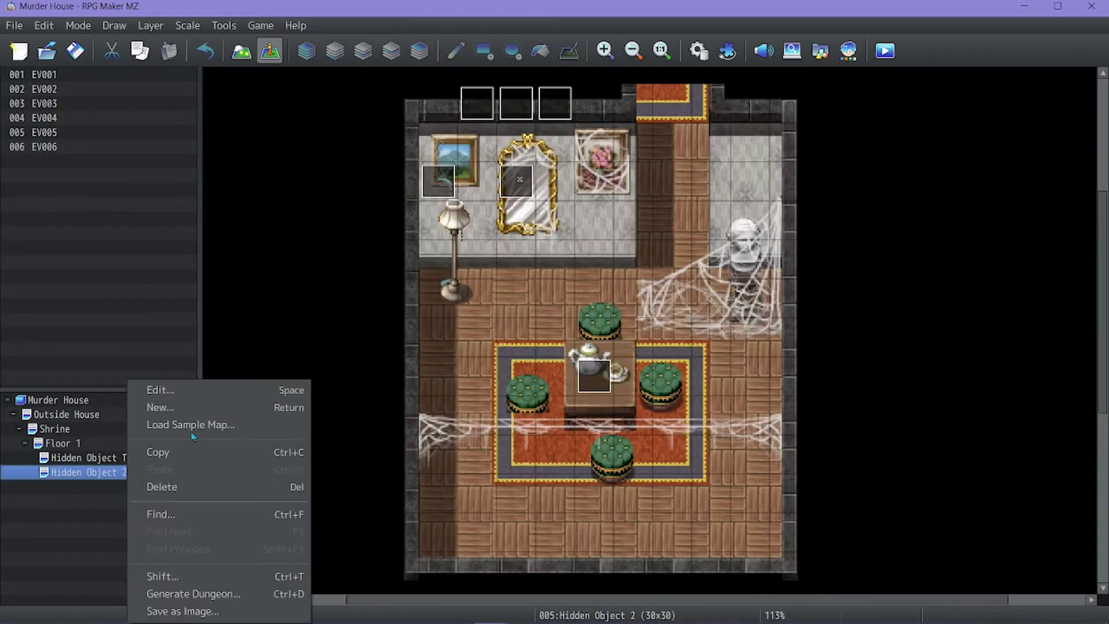
{"action": "left_click", "coordinate": [202, 390]}
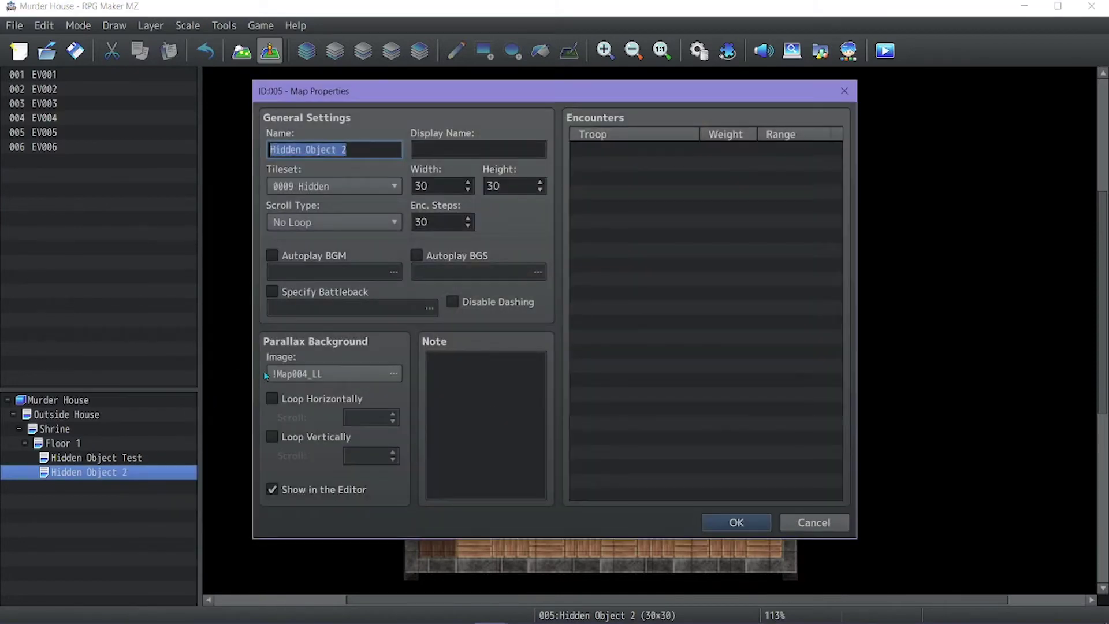
{"action": "left_click", "coordinate": [300, 374]}
{"action": "scroll", "coordinate": [589, 377], "scroll_direction": "down", "scroll_amount": 3}
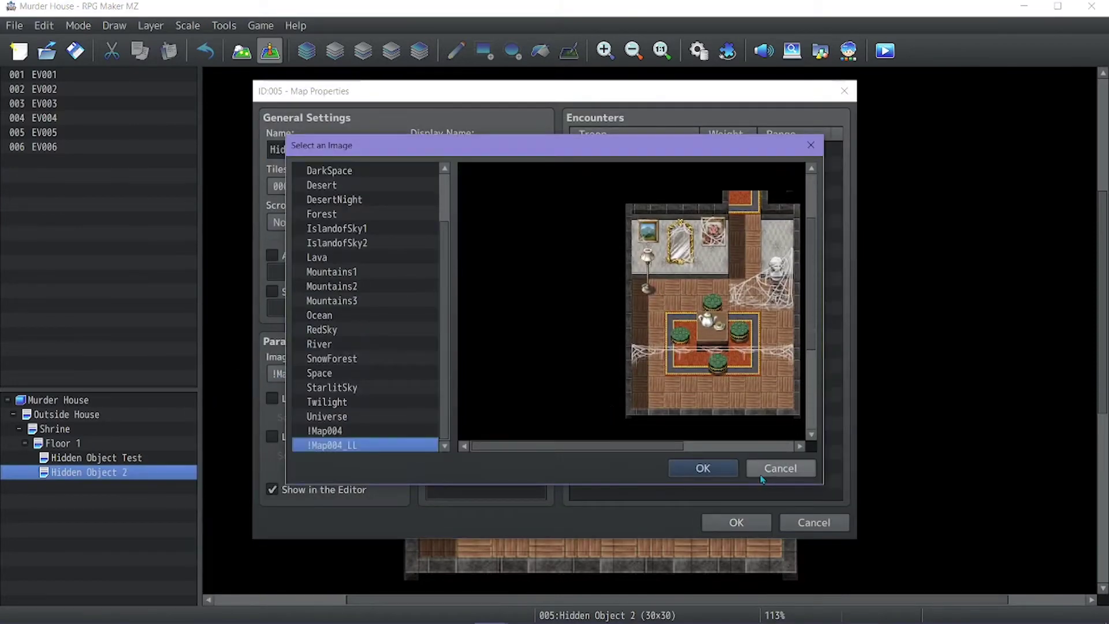
{"action": "left_click", "coordinate": [780, 468]}
{"action": "left_click", "coordinate": [814, 522]}
{"action": "mouse_move", "coordinate": [492, 609]}
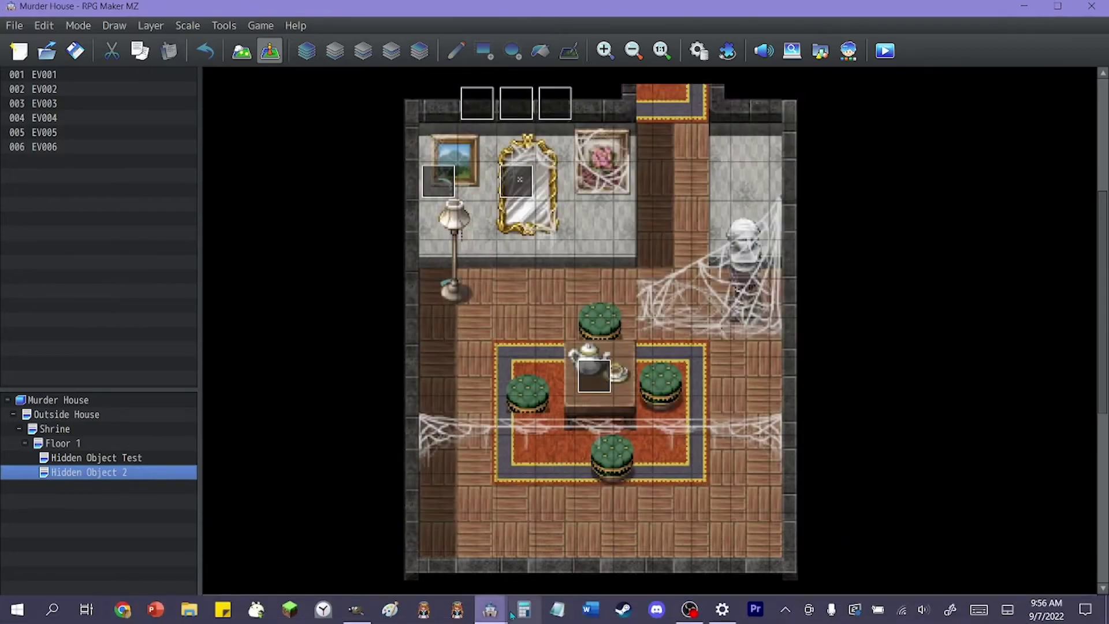
{"action": "left_click", "coordinate": [390, 610]}
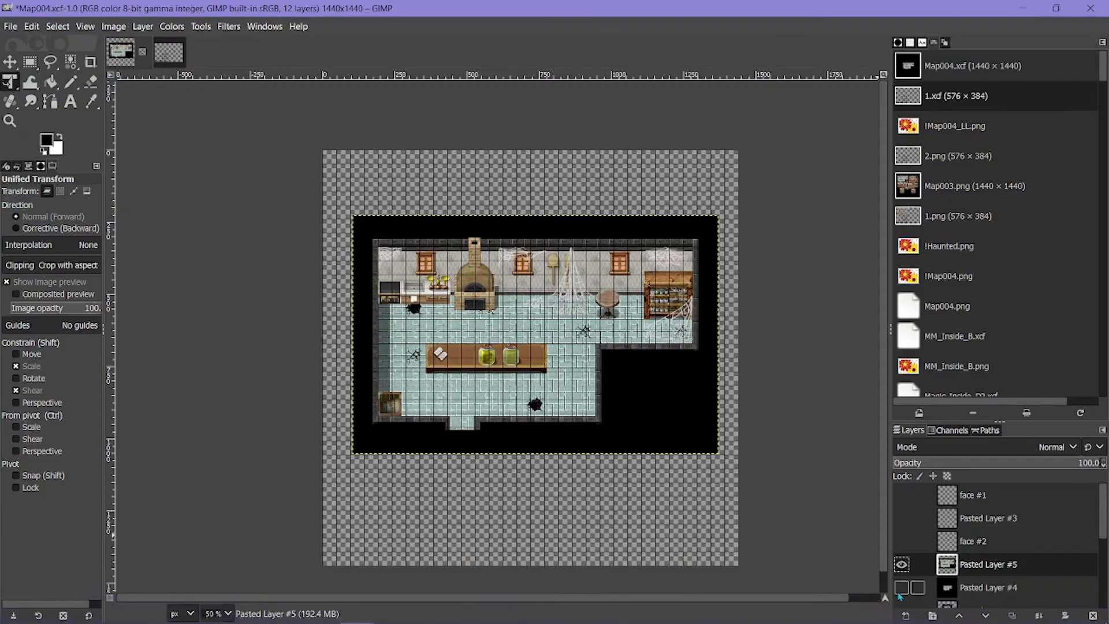
Step: Begin a PNG export, prefix the file name with '!' and enter the RPGMZ folder
{"action": "left_click", "coordinate": [10, 26]}
{"action": "left_click", "coordinate": [35, 249]}
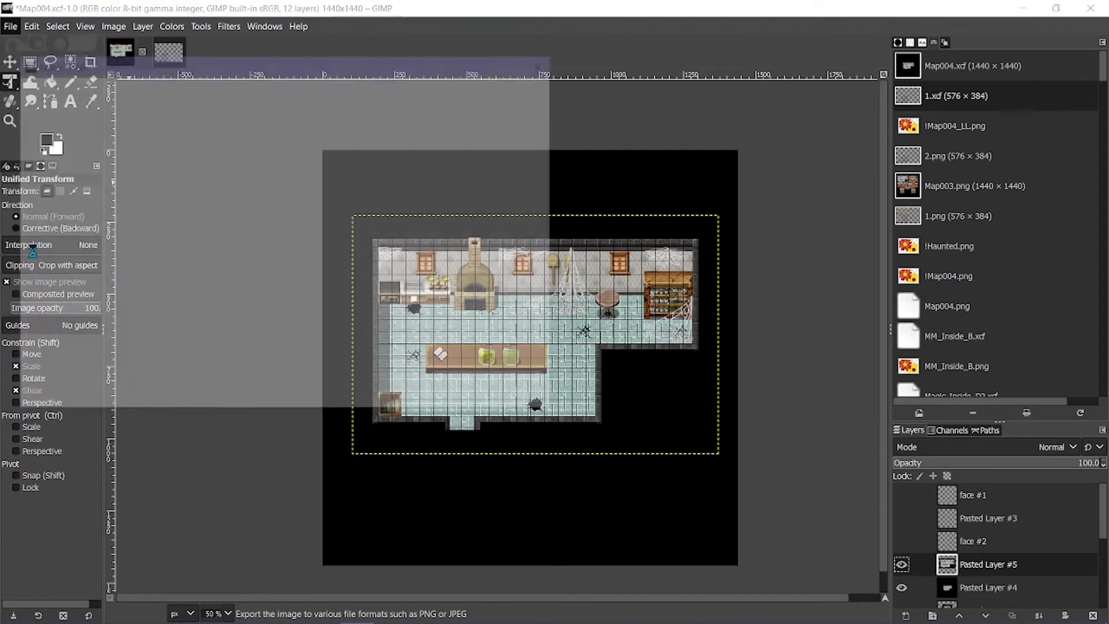
{"action": "key", "text": "Home"}
{"action": "type", "text": "!"}
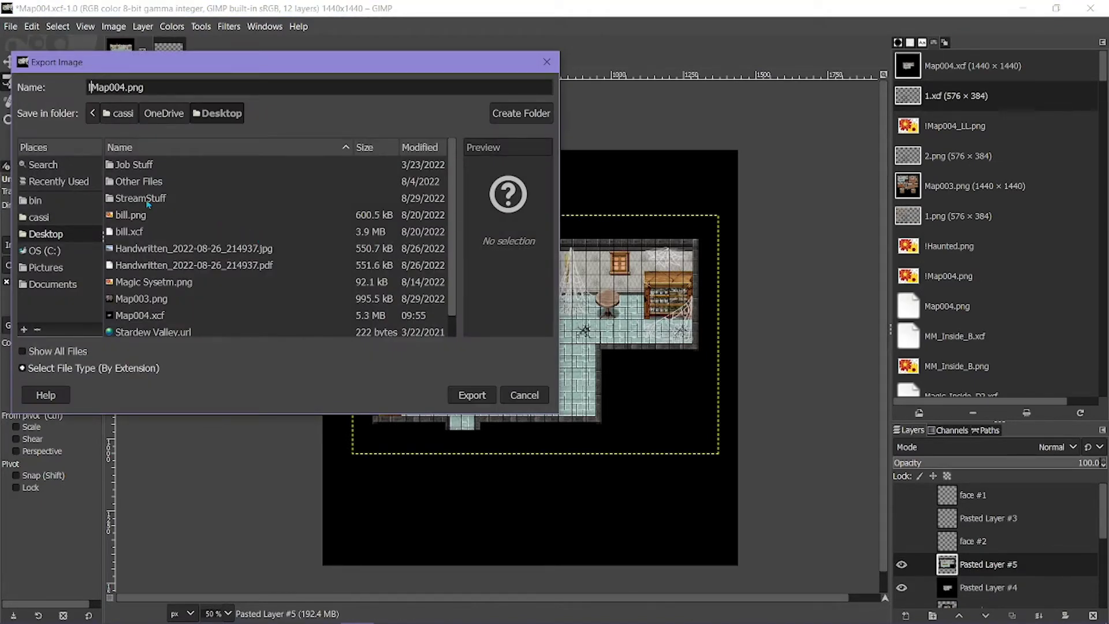
{"action": "left_click", "coordinate": [149, 183]}
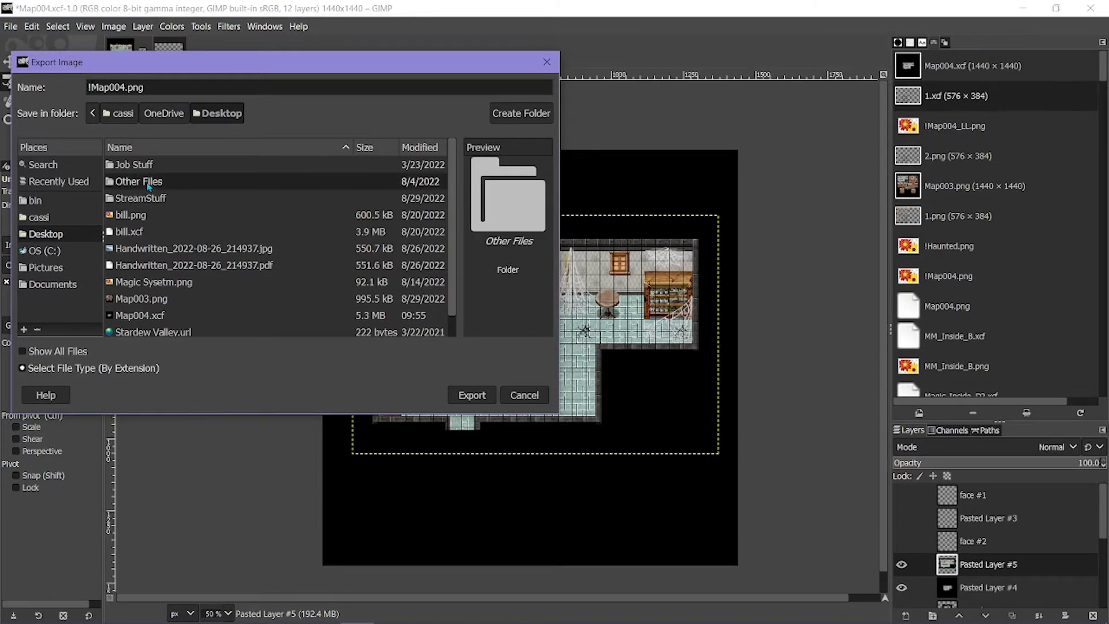
{"action": "double_click", "coordinate": [148, 183]}
{"action": "double_click", "coordinate": [149, 183]}
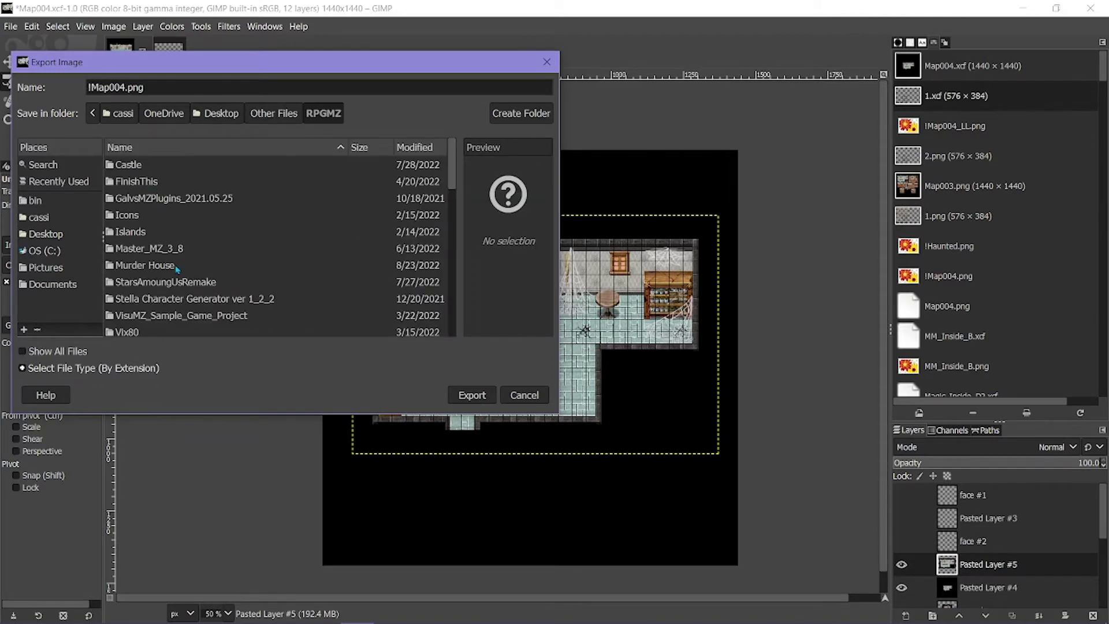
Step: Export the image to Murder House's img/parallaxes folder as !Map004_ML.png
{"action": "scroll", "coordinate": [177, 270], "scroll_direction": "down", "scroll_amount": 1}
{"action": "scroll", "coordinate": [177, 271], "scroll_direction": "up", "scroll_amount": 1}
{"action": "double_click", "coordinate": [144, 265]}
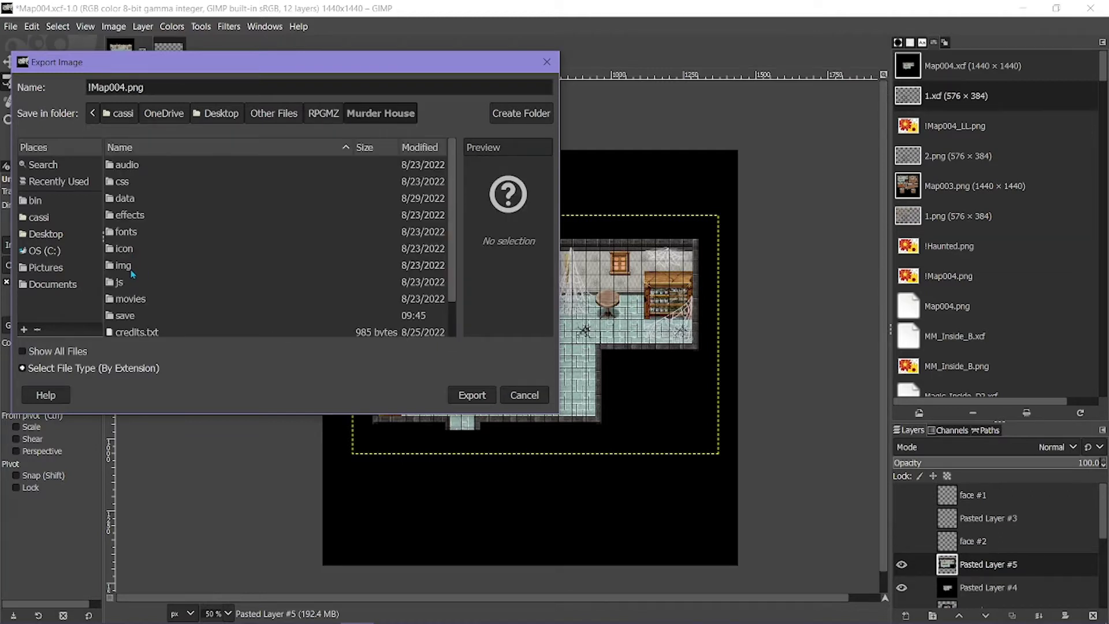
{"action": "double_click", "coordinate": [130, 267]}
{"action": "scroll", "coordinate": [168, 252], "scroll_direction": "down", "scroll_amount": 2}
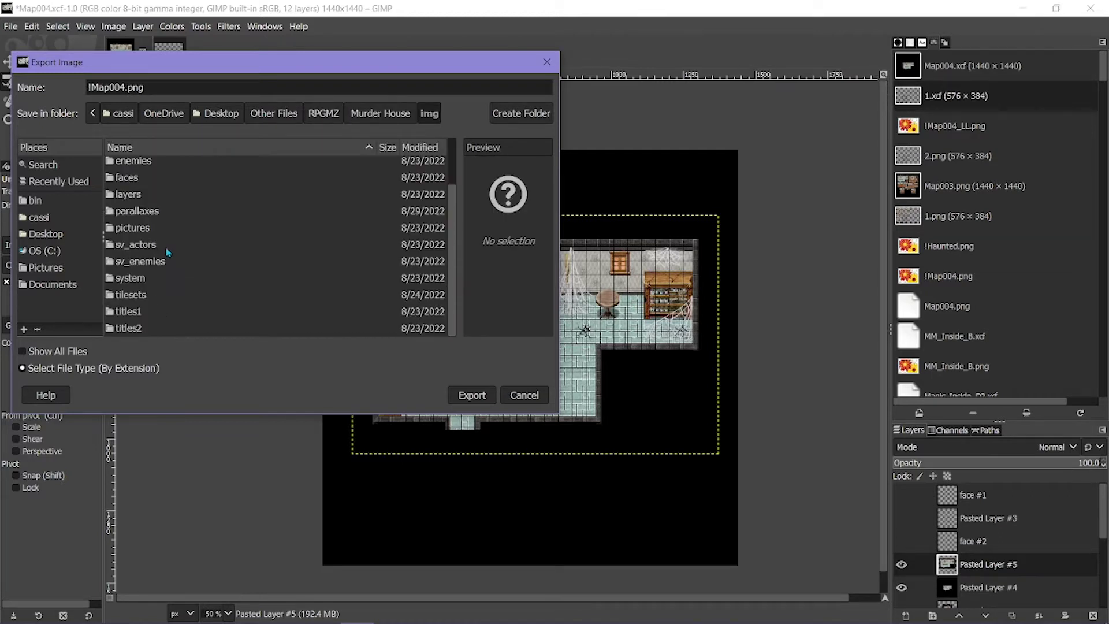
{"action": "double_click", "coordinate": [143, 212]}
{"action": "scroll", "coordinate": [144, 217], "scroll_direction": "down", "scroll_amount": 3}
{"action": "scroll", "coordinate": [145, 218], "scroll_direction": "up", "scroll_amount": 3}
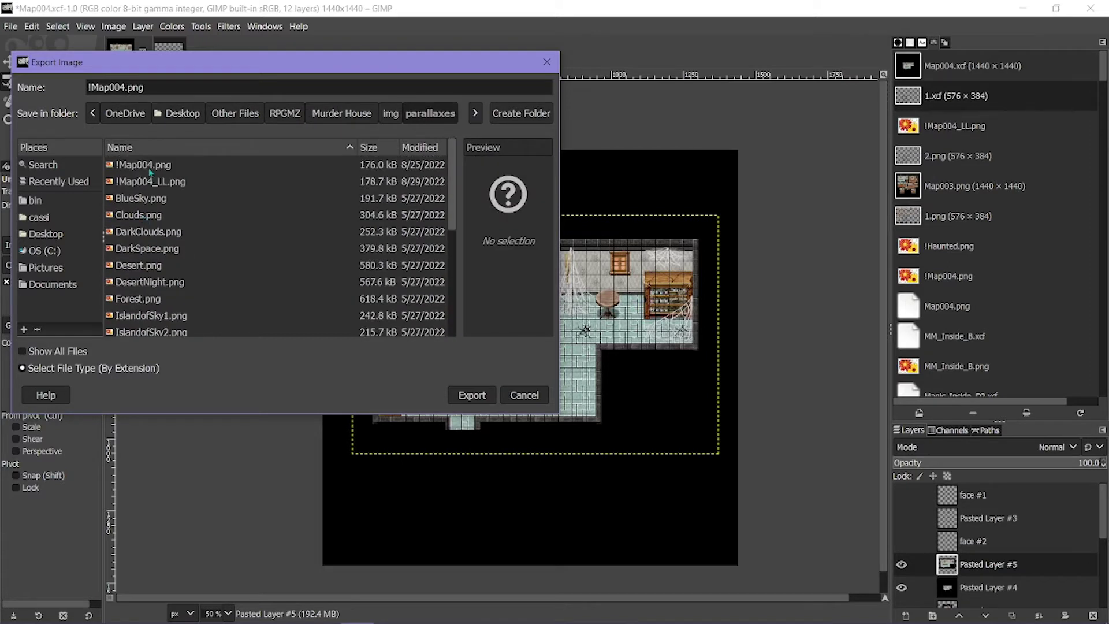
{"action": "left_click", "coordinate": [127, 181]}
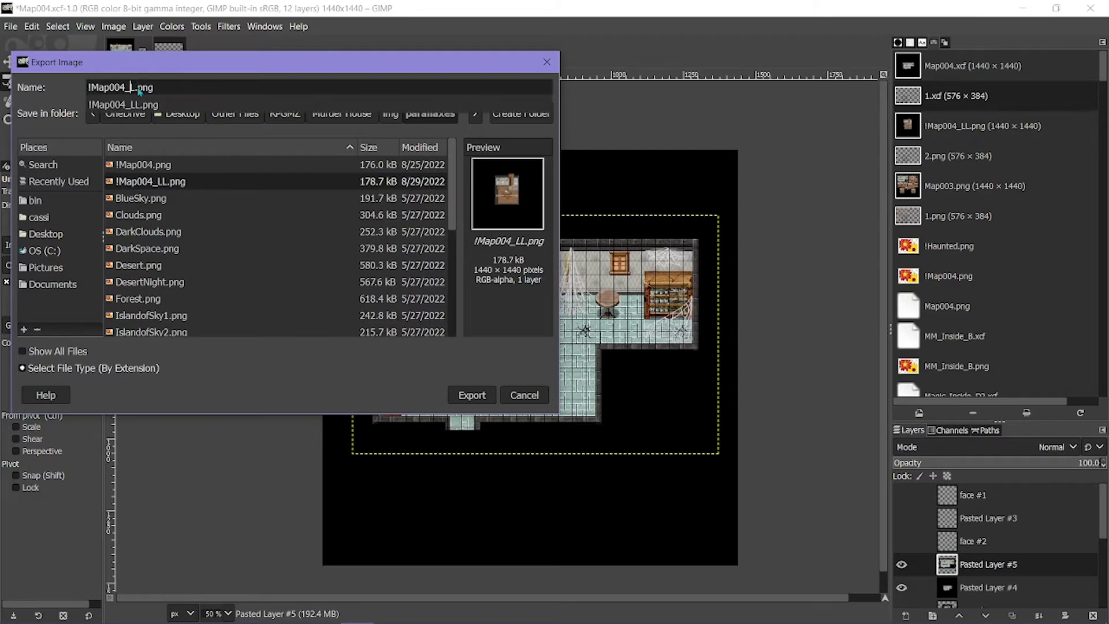
{"action": "type", "text": "M"}
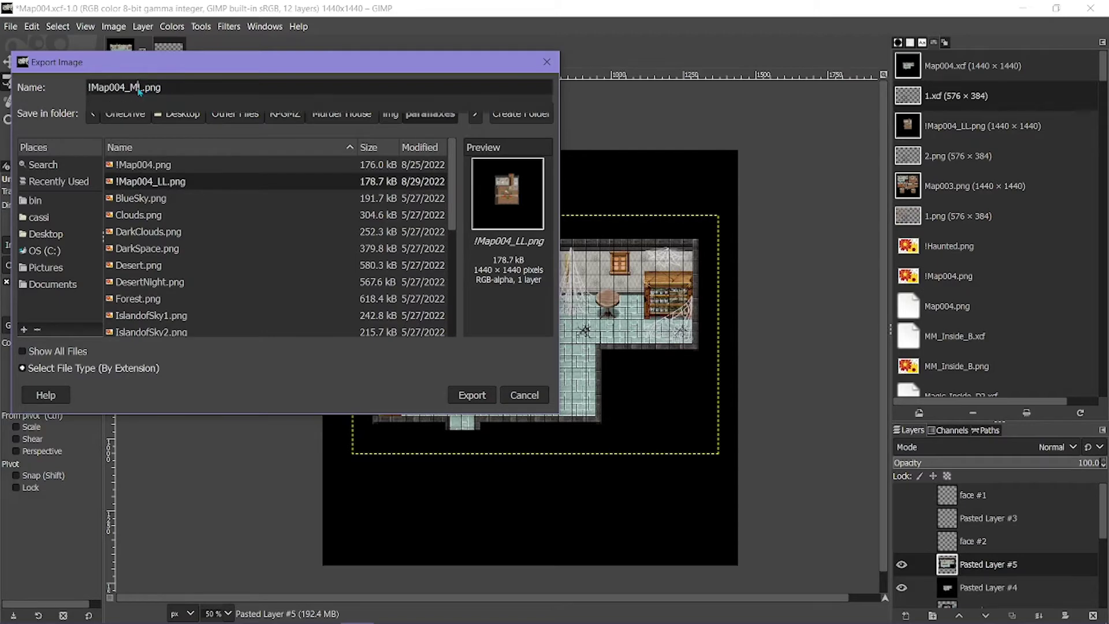
{"action": "left_click", "coordinate": [480, 394]}
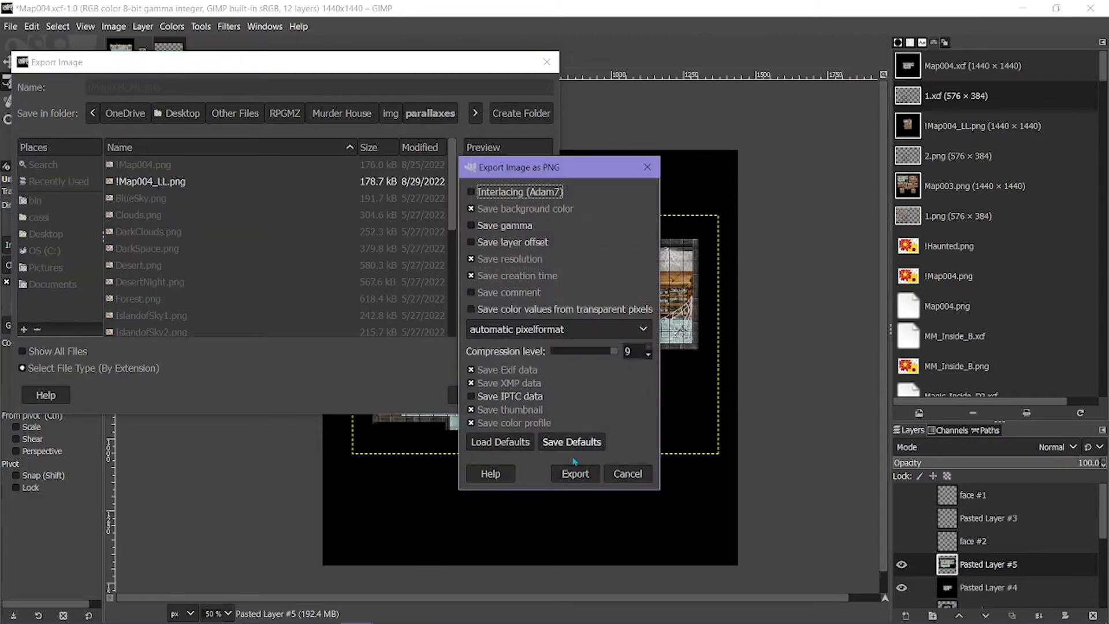
{"action": "left_click", "coordinate": [577, 469]}
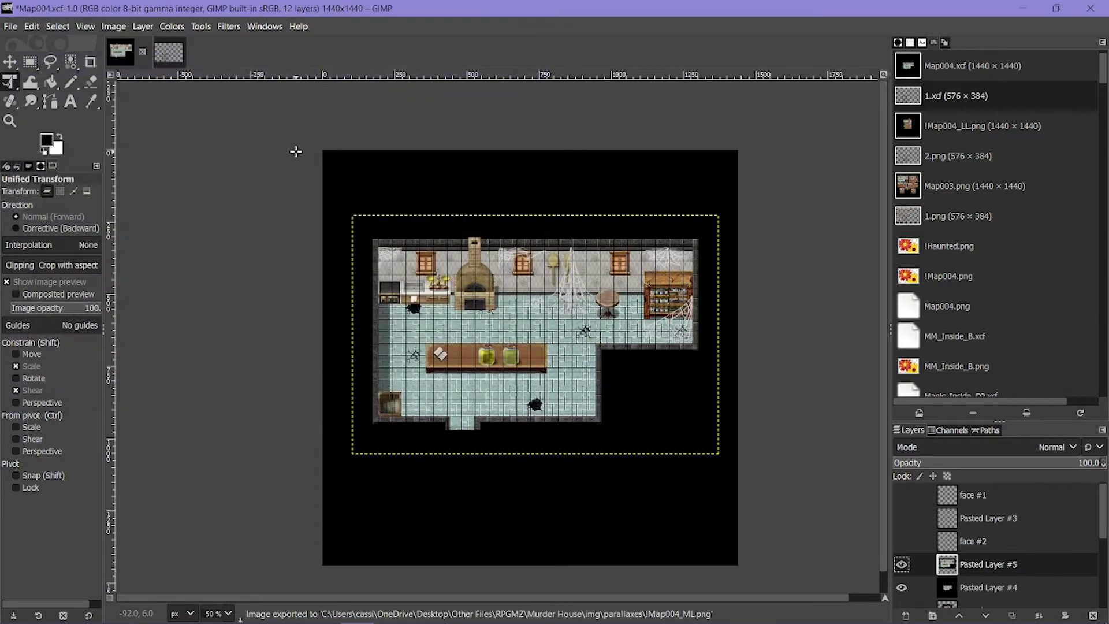
Step: Save Map004.xcf, add an empty layer named face #3, and save again
{"action": "key", "text": "ctrl+s"}
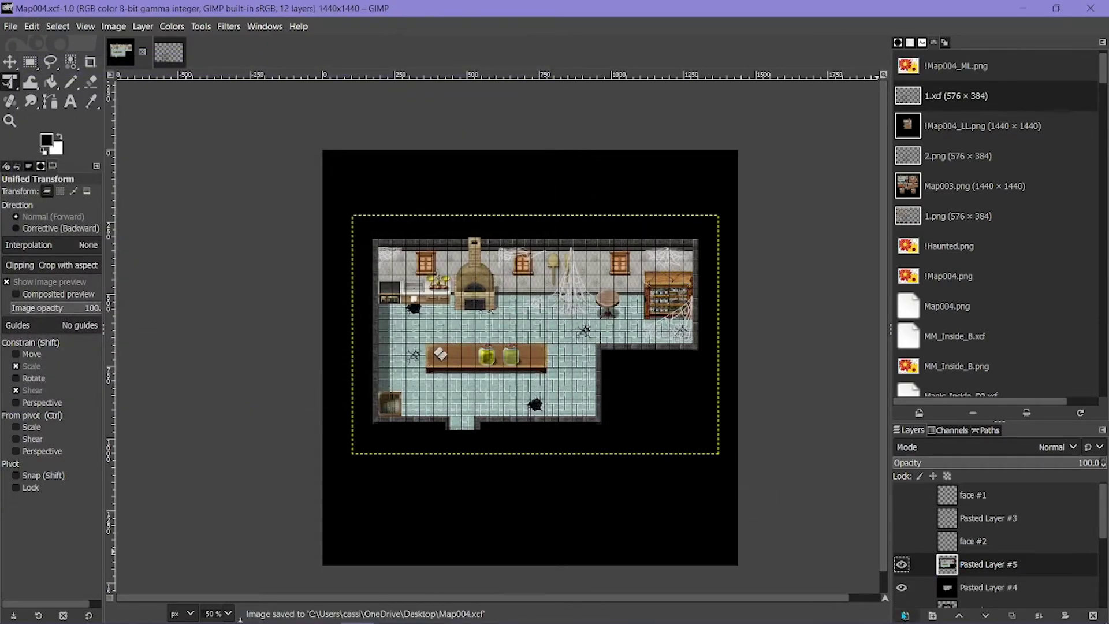
{"action": "left_click", "coordinate": [906, 616]}
{"action": "left_click", "coordinate": [1011, 602]}
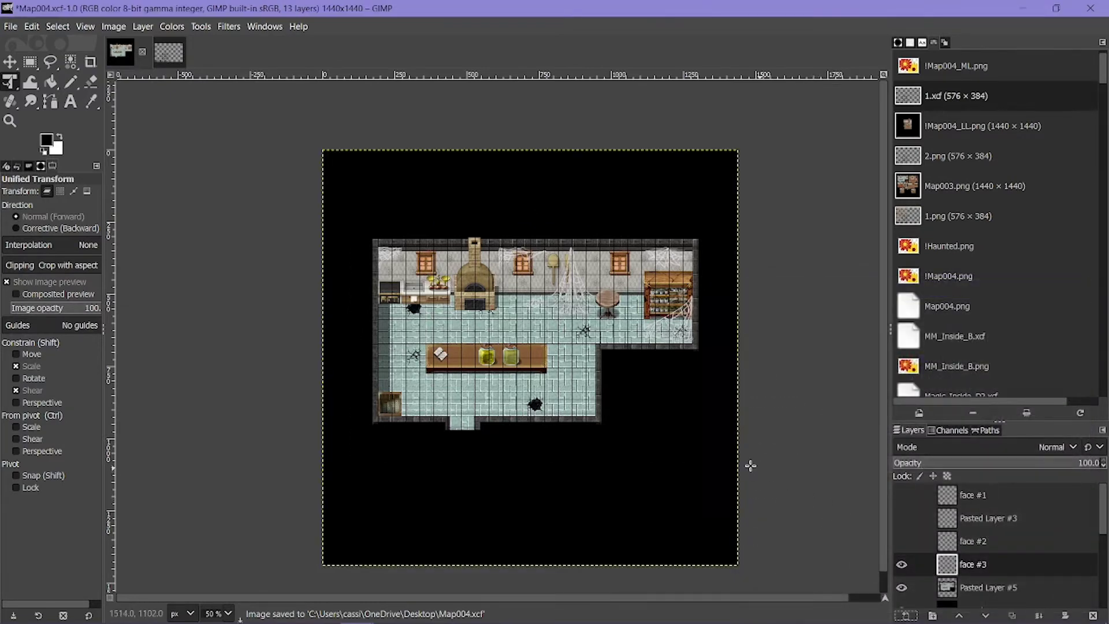
{"action": "key", "text": "ctrl+s"}
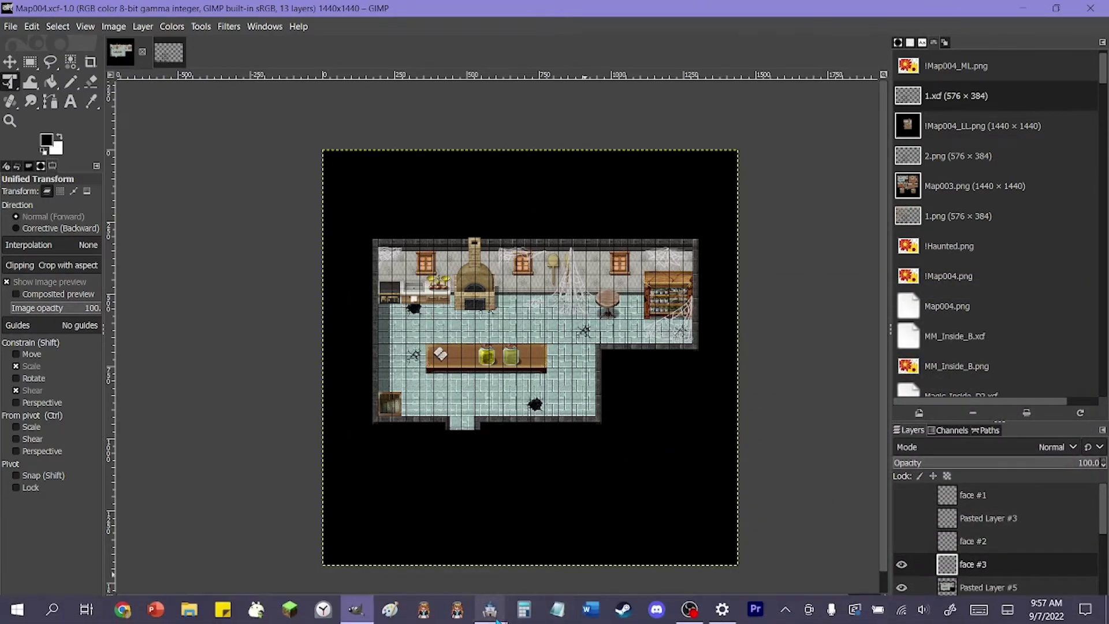
Step: Return to the Murder House project and select the Floor 1 map
{"action": "mouse_move", "coordinate": [490, 612]}
{"action": "left_click", "coordinate": [560, 549]}
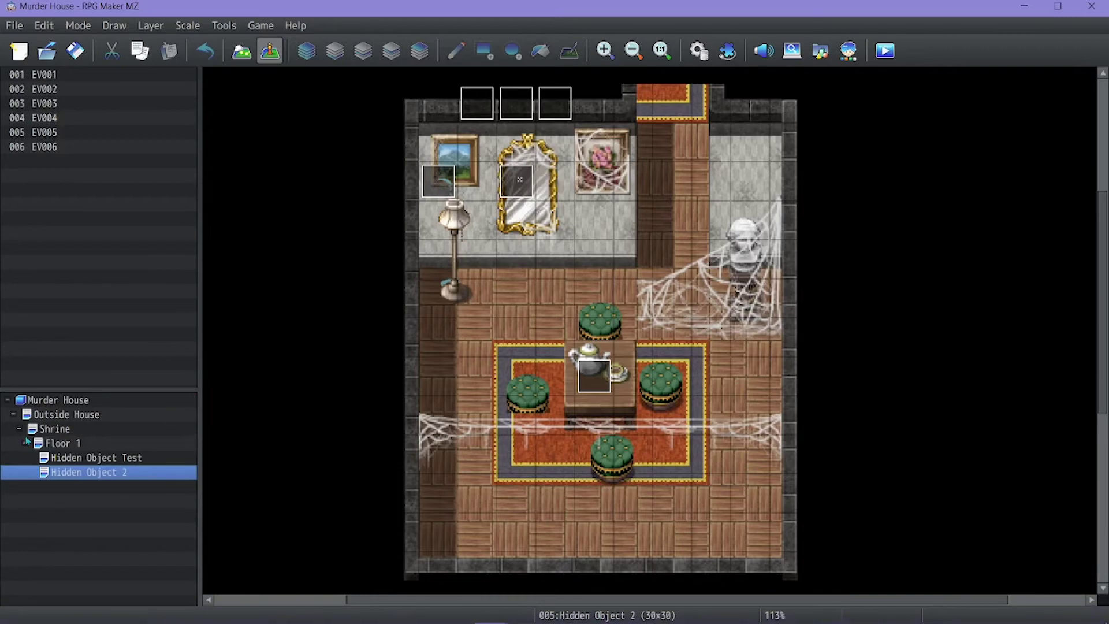
{"action": "left_click", "coordinate": [56, 444]}
{"action": "right_click", "coordinate": [56, 443]}
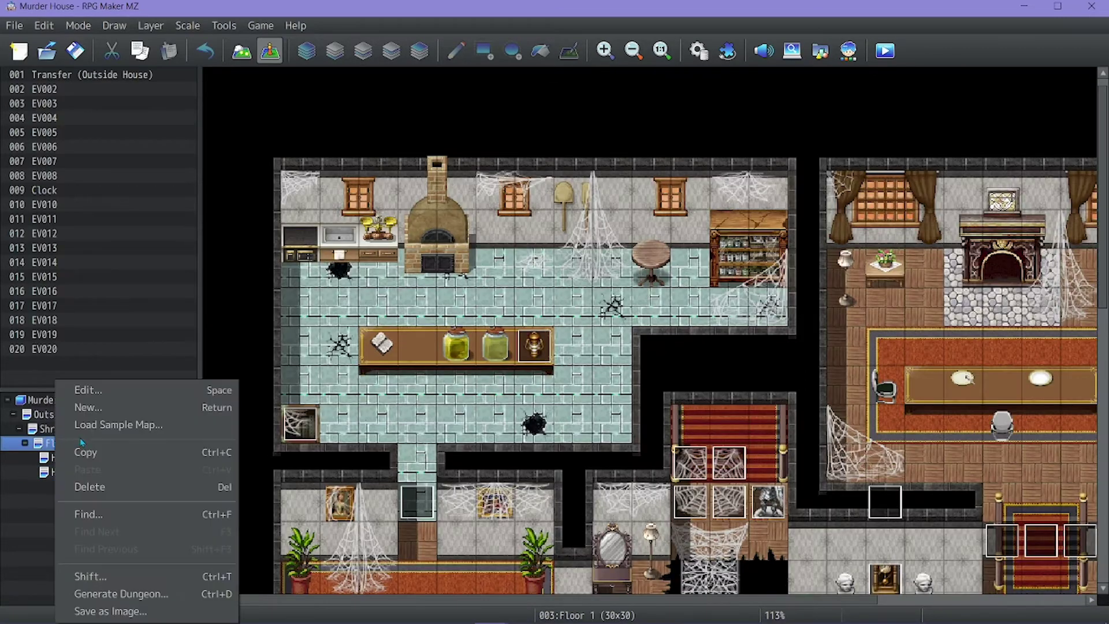
{"action": "left_click", "coordinate": [100, 406]}
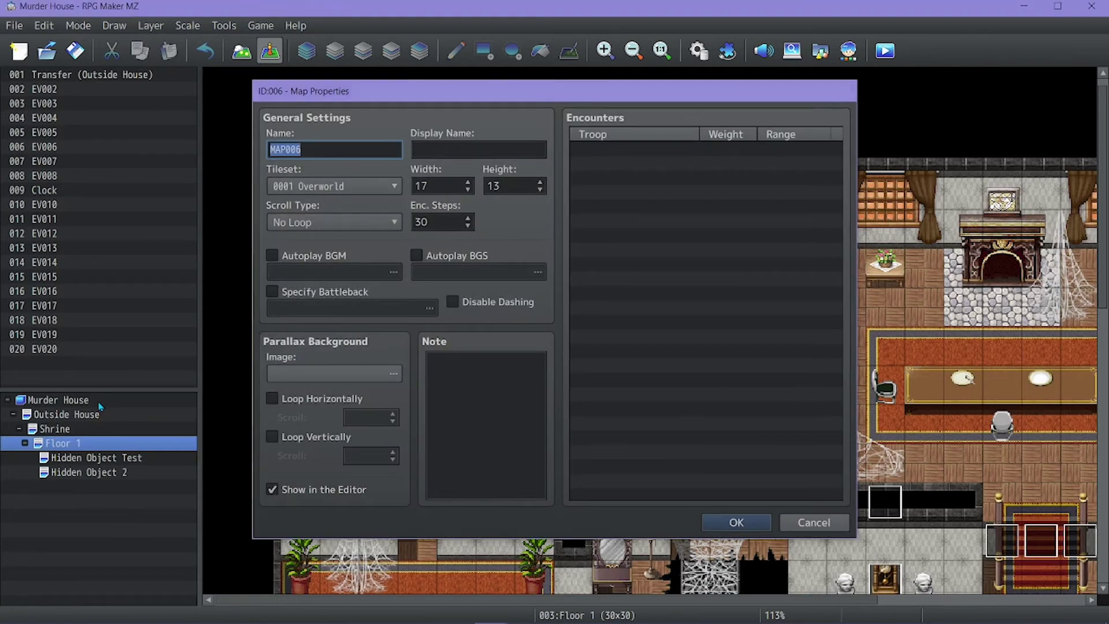
{"action": "key", "text": "Escape"}
Step: Copy the Hidden Object 2 map and paste it under Floor 1
{"action": "left_click", "coordinate": [133, 463]}
{"action": "right_click", "coordinate": [127, 473]}
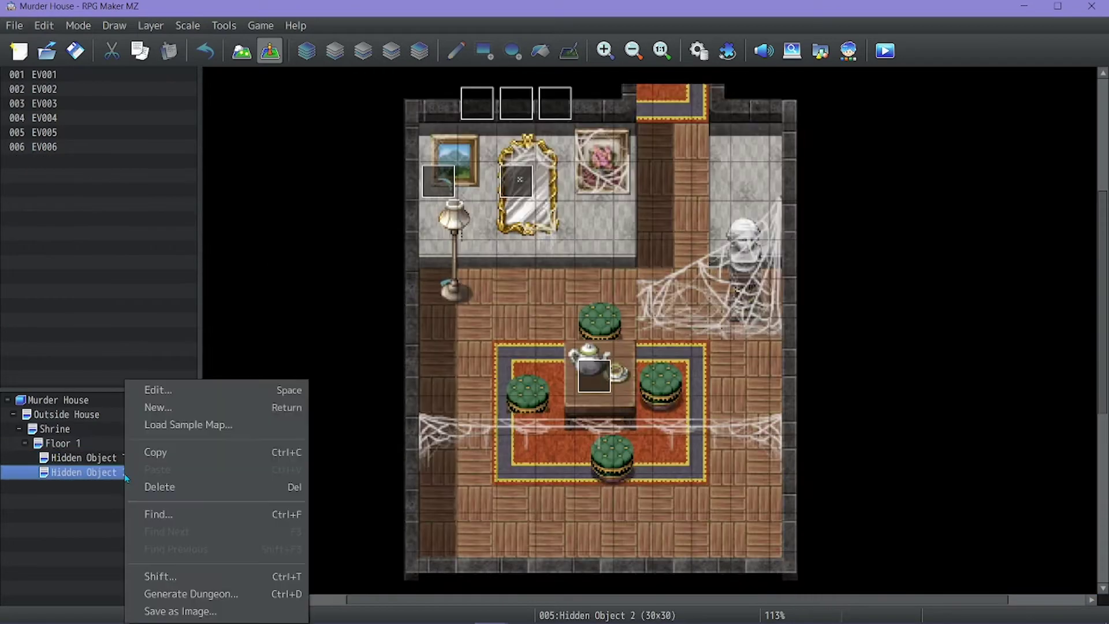
{"action": "left_click", "coordinate": [163, 459]}
{"action": "right_click", "coordinate": [82, 443]}
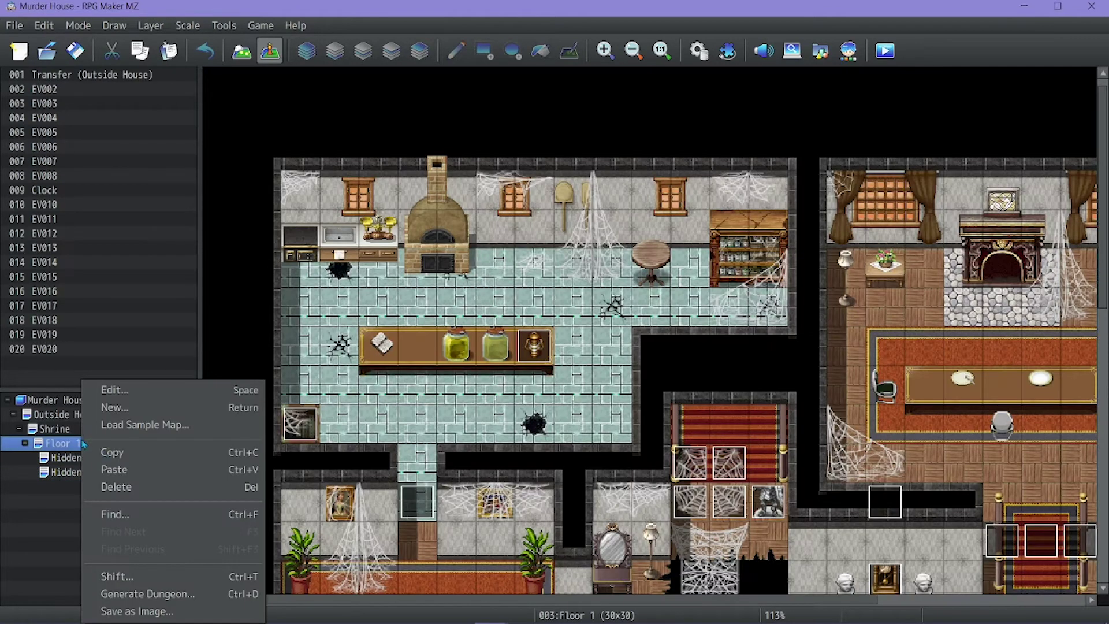
{"action": "left_click", "coordinate": [119, 471]}
Step: Rename the pasted map Hidden Object 3 and give it parallax image !Map004_ML
{"action": "double_click", "coordinate": [116, 488]}
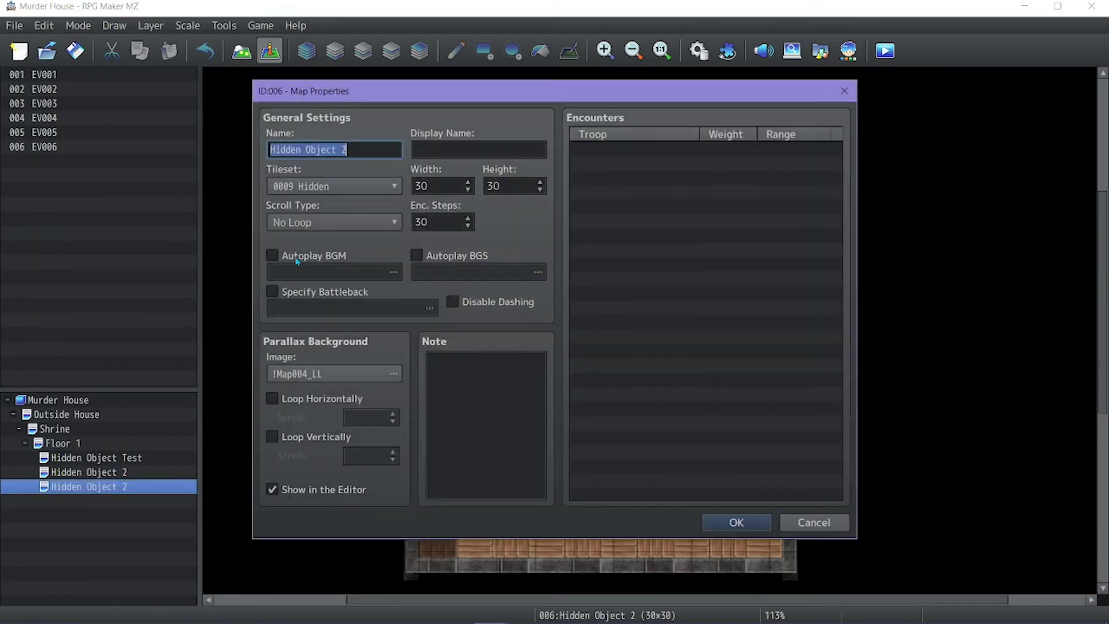
{"action": "key", "text": "End"}
{"action": "key", "text": "BackSpace"}
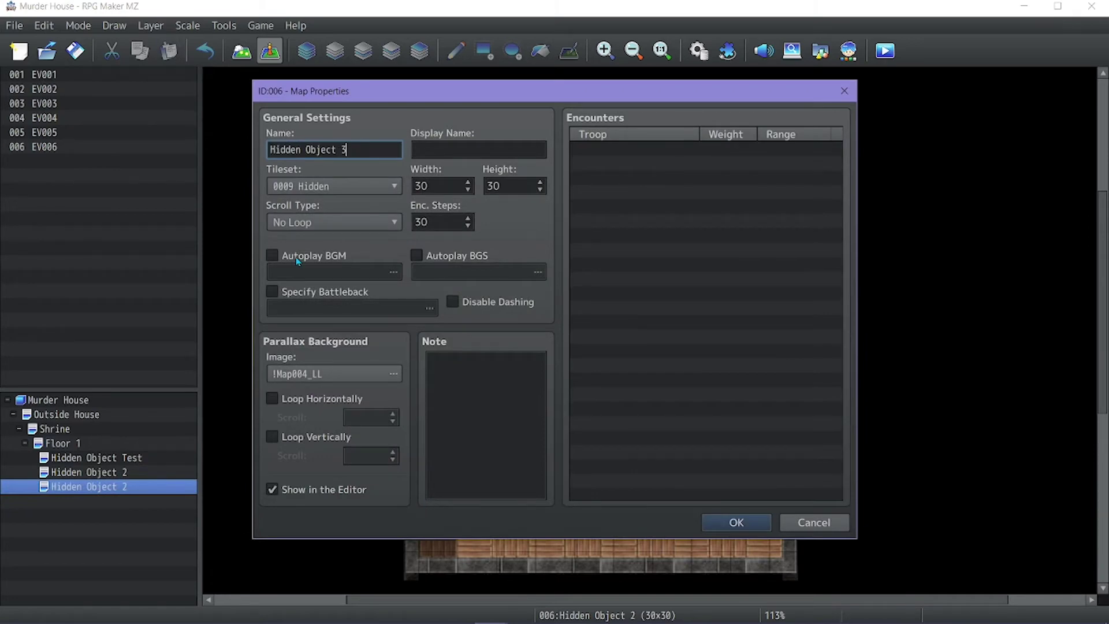
{"action": "left_click", "coordinate": [292, 374]}
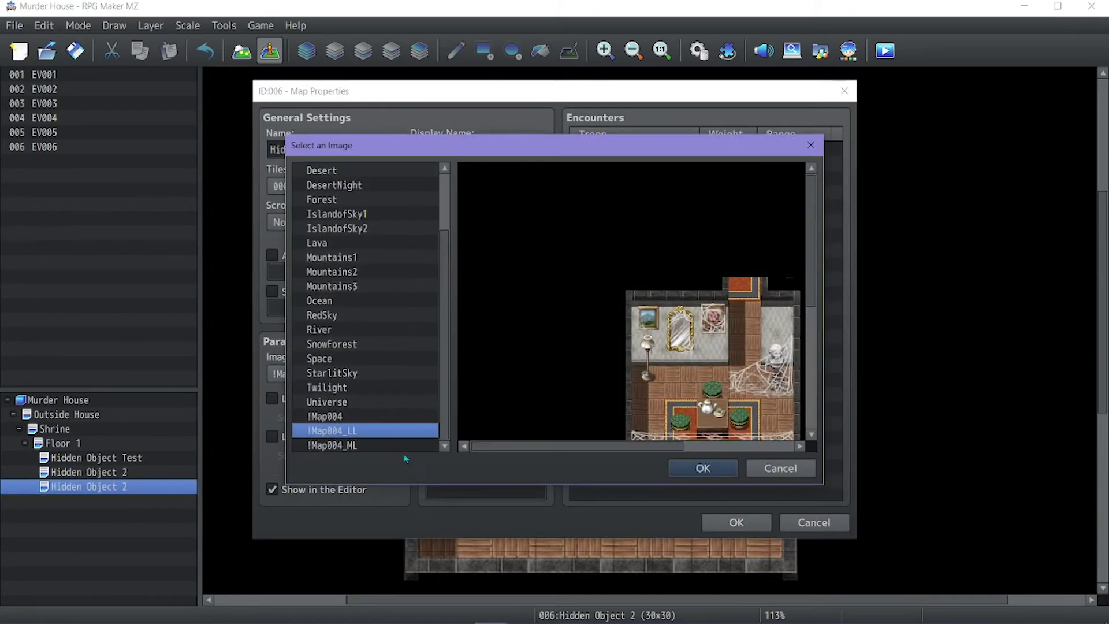
{"action": "left_click", "coordinate": [379, 450]}
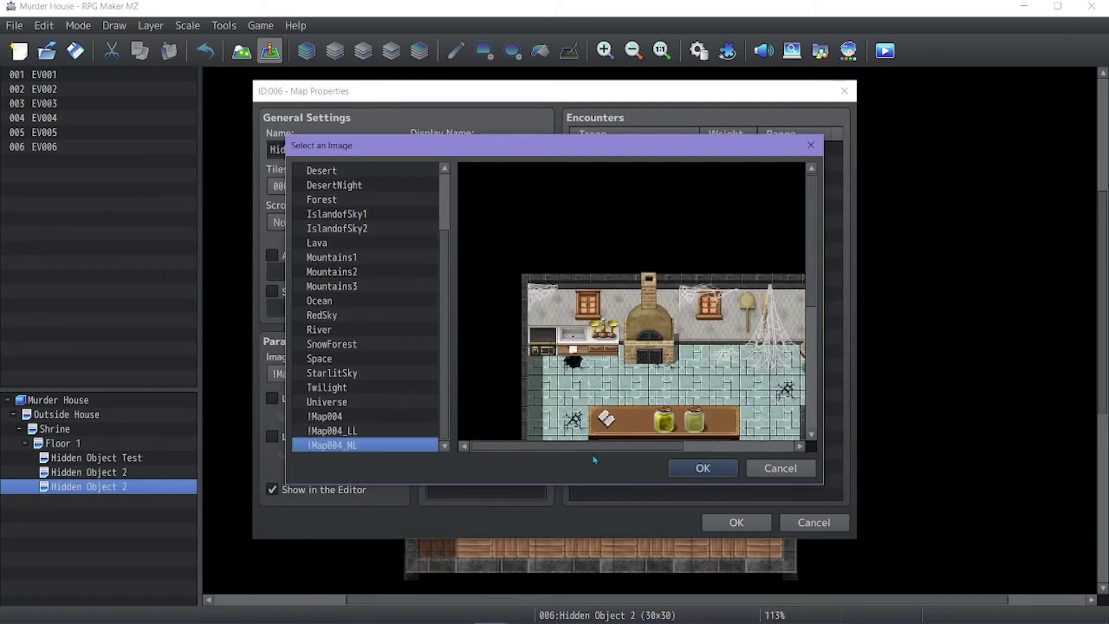
{"action": "left_click", "coordinate": [707, 469]}
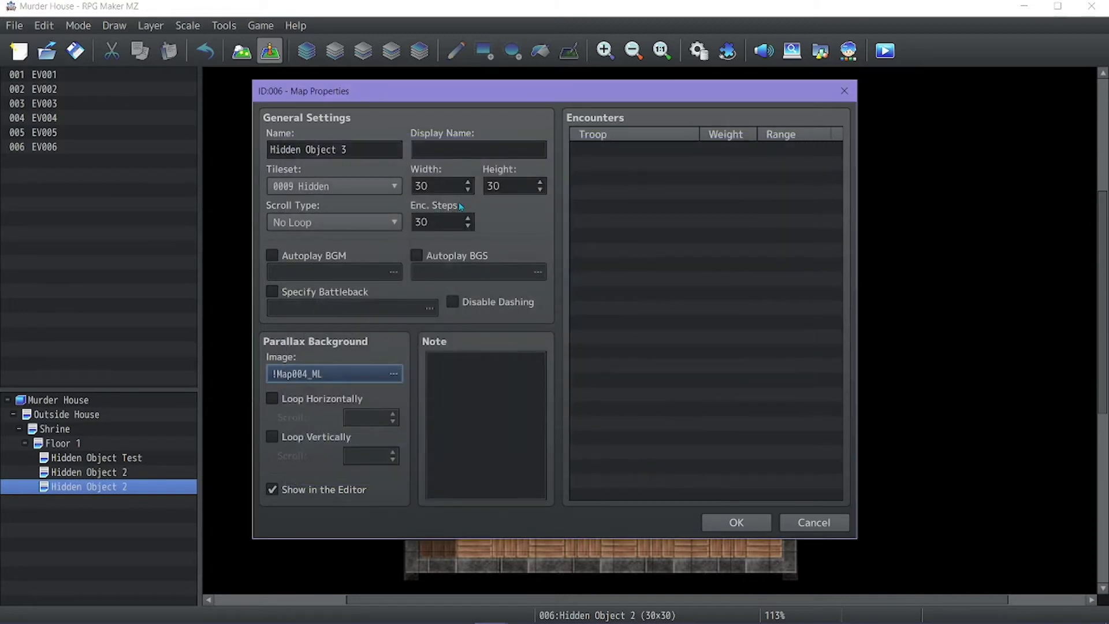
{"action": "left_click", "coordinate": [736, 522]}
Step: Paint wall, window and floor tiles, and flood fill the empty left and right areas
{"action": "scroll", "coordinate": [596, 452], "scroll_direction": "down", "scroll_amount": 2, "text": "ctrl"}
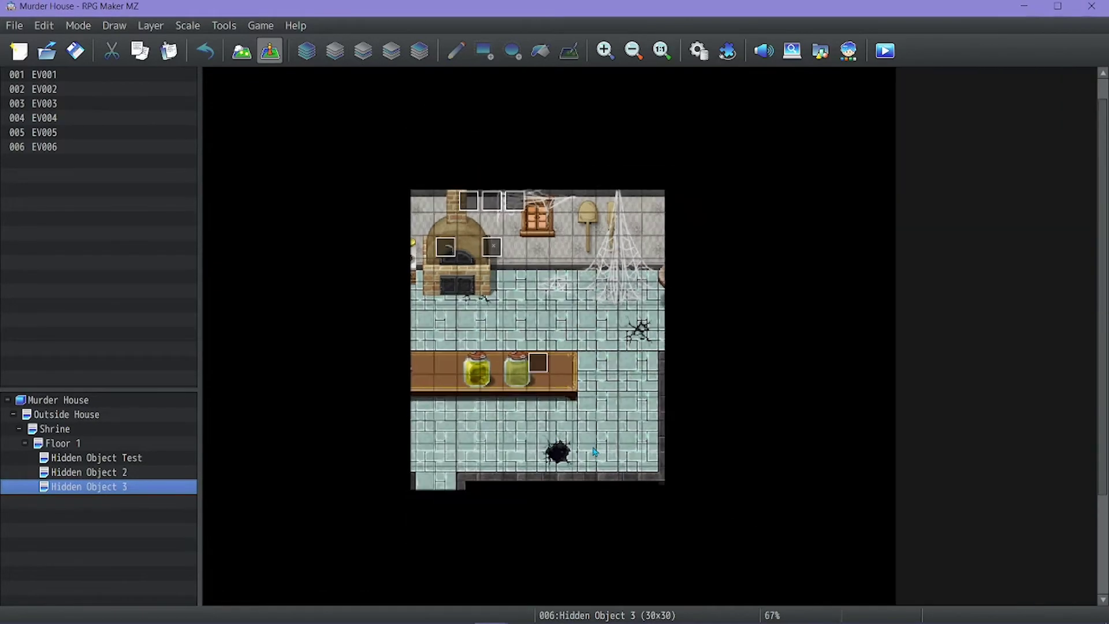
{"action": "scroll", "coordinate": [595, 452], "scroll_direction": "down", "scroll_amount": 1, "text": "ctrl"}
{"action": "left_click", "coordinate": [242, 51]}
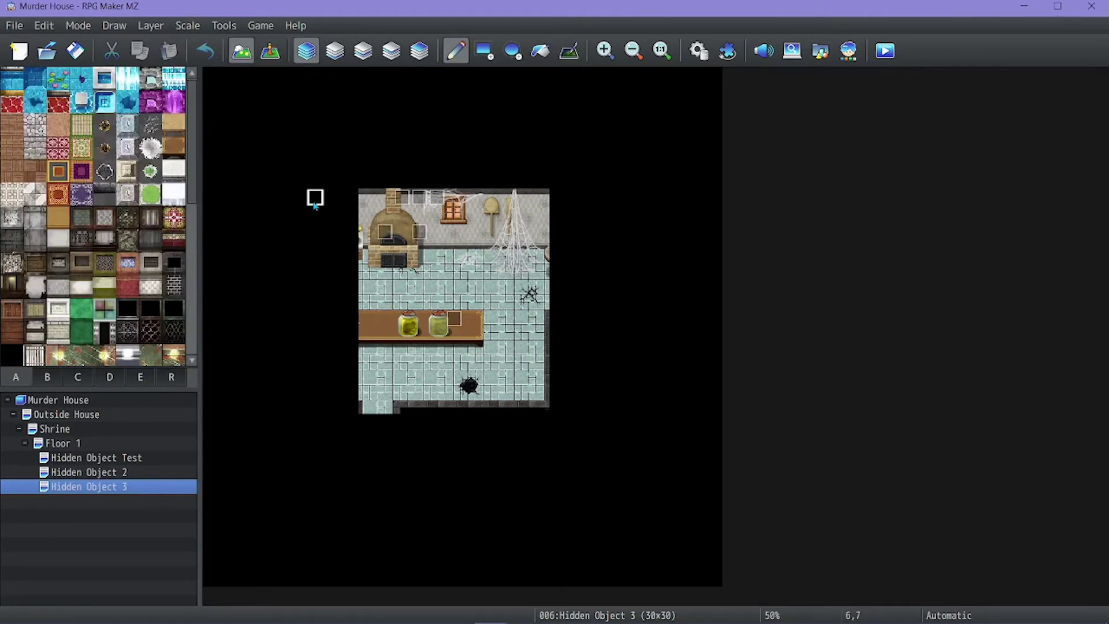
{"action": "mouse_move", "coordinate": [347, 202]}
{"action": "left_mouse_down"}
{"action": "mouse_move", "coordinate": [313, 223]}
{"action": "mouse_move", "coordinate": [317, 200]}
{"action": "mouse_move", "coordinate": [260, 200]}
{"action": "mouse_move", "coordinate": [260, 396]}
{"action": "mouse_move", "coordinate": [261, 408]}
{"action": "mouse_move", "coordinate": [355, 406]}
{"action": "left_mouse_up"}
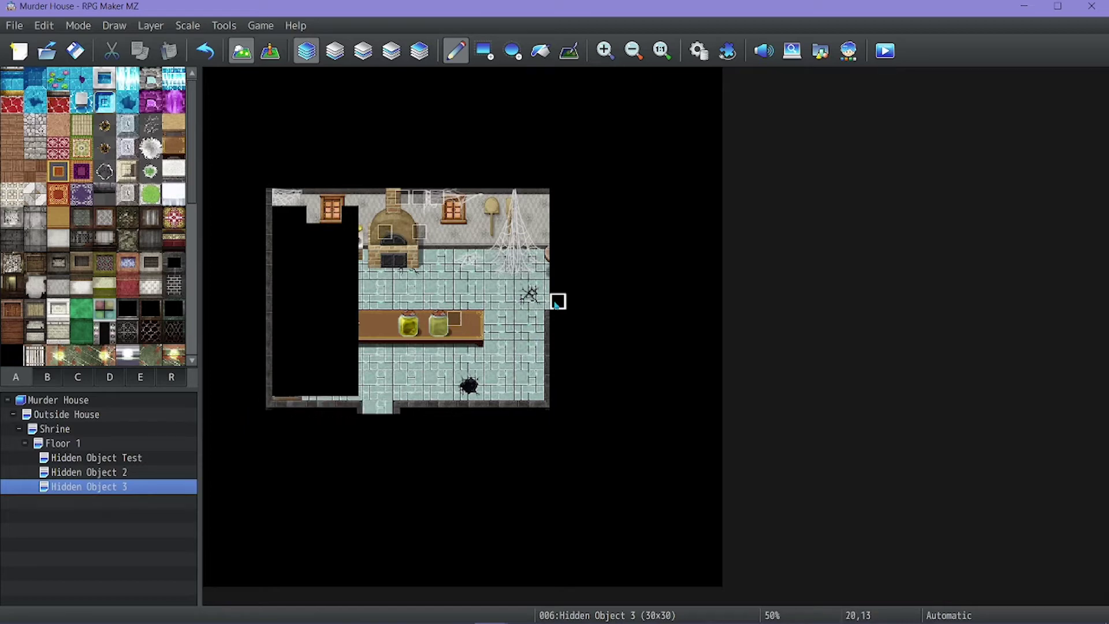
{"action": "mouse_move", "coordinate": [555, 305]}
{"action": "left_mouse_down"}
{"action": "mouse_move", "coordinate": [627, 301]}
{"action": "mouse_move", "coordinate": [662, 283]}
{"action": "mouse_move", "coordinate": [661, 197]}
{"action": "mouse_move", "coordinate": [558, 197]}
{"action": "left_mouse_up"}
{"action": "left_click", "coordinate": [644, 301]}
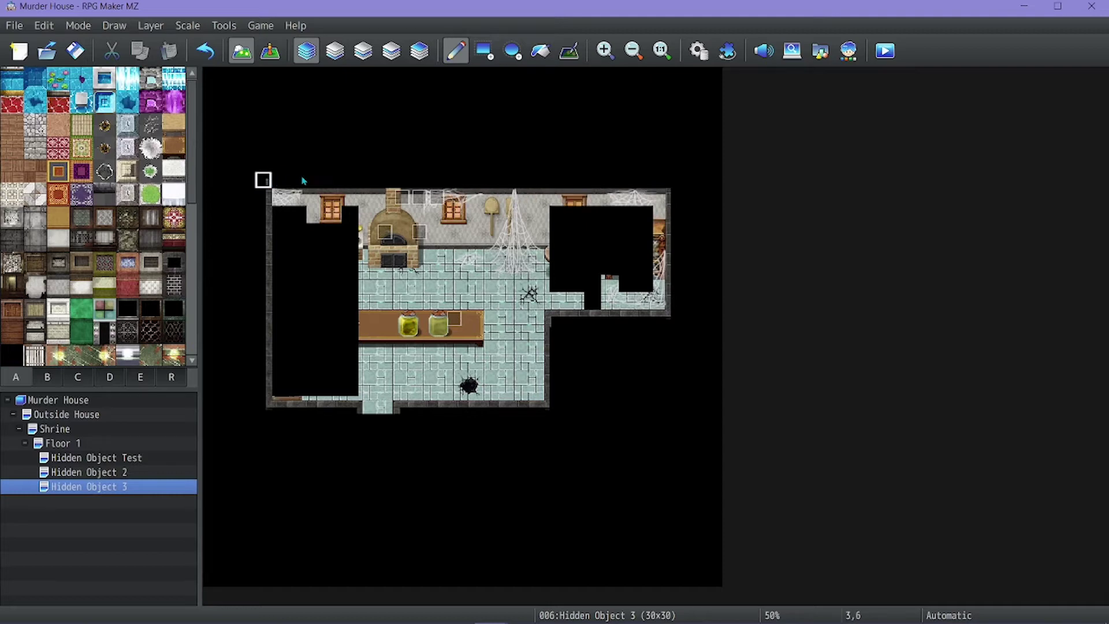
{"action": "left_click_drag", "start_coordinate": [317, 180], "coordinate": [682, 180]}
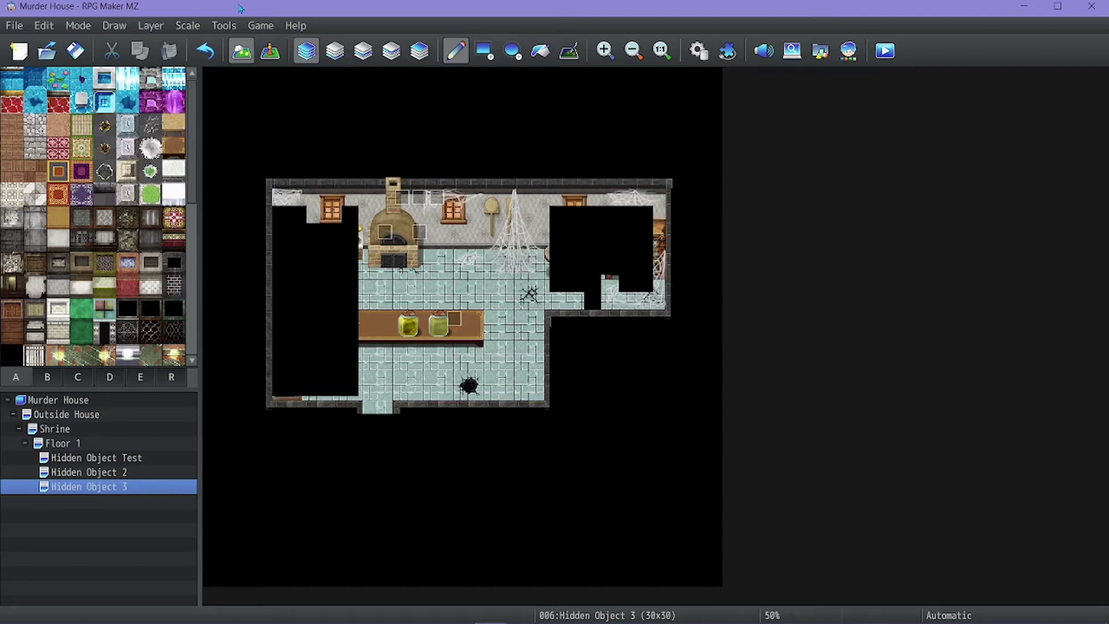
{"action": "left_click", "coordinate": [541, 51]}
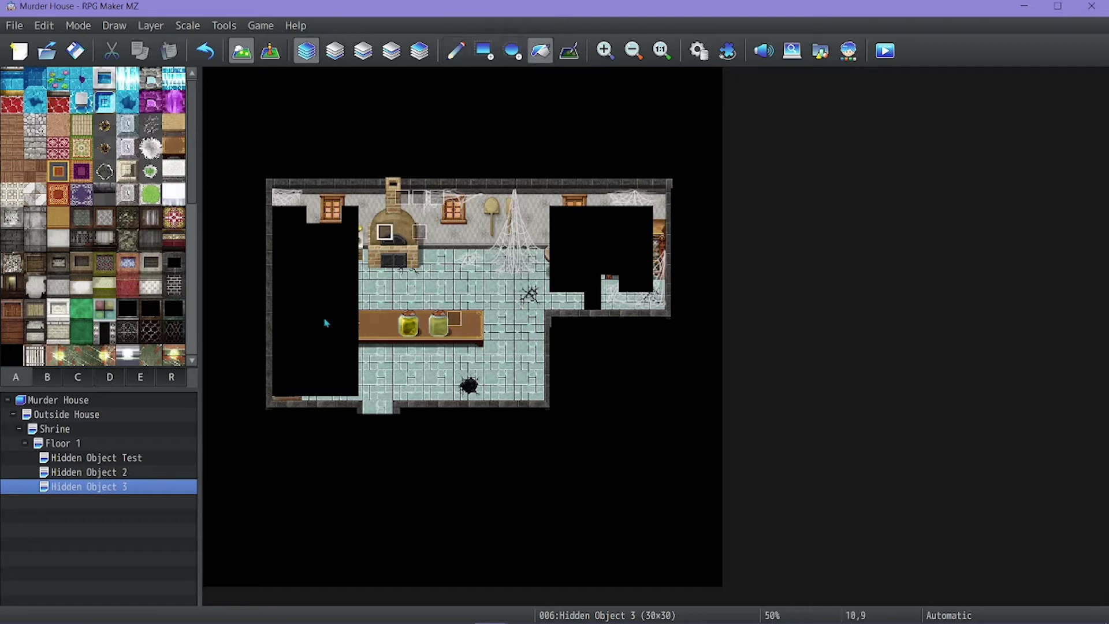
{"action": "left_click", "coordinate": [309, 341]}
{"action": "left_click", "coordinate": [569, 246]}
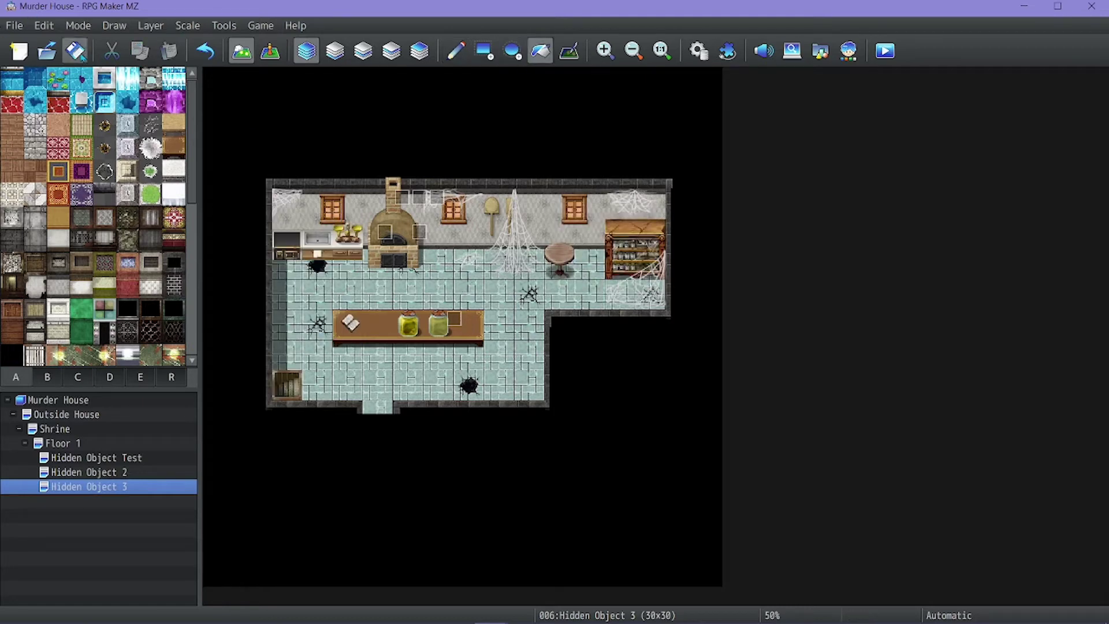
Step: Move the events up toward the kitchen's top wall
{"action": "left_click", "coordinate": [270, 50]}
{"action": "scroll", "coordinate": [447, 222], "scroll_direction": "up", "scroll_amount": 1, "text": "ctrl"}
{"action": "scroll", "coordinate": [447, 221], "scroll_direction": "up", "scroll_amount": 1}
{"action": "left_click_drag", "start_coordinate": [501, 173], "coordinate": [529, 121]}
{"action": "left_click_drag", "start_coordinate": [556, 174], "coordinate": [554, 145]}
Step: Rename EV001 to 'Fail', EV002 to 'Win' and EV003 to 'Start'
{"action": "left_click", "coordinate": [508, 153]}
{"action": "double_click", "coordinate": [508, 153]}
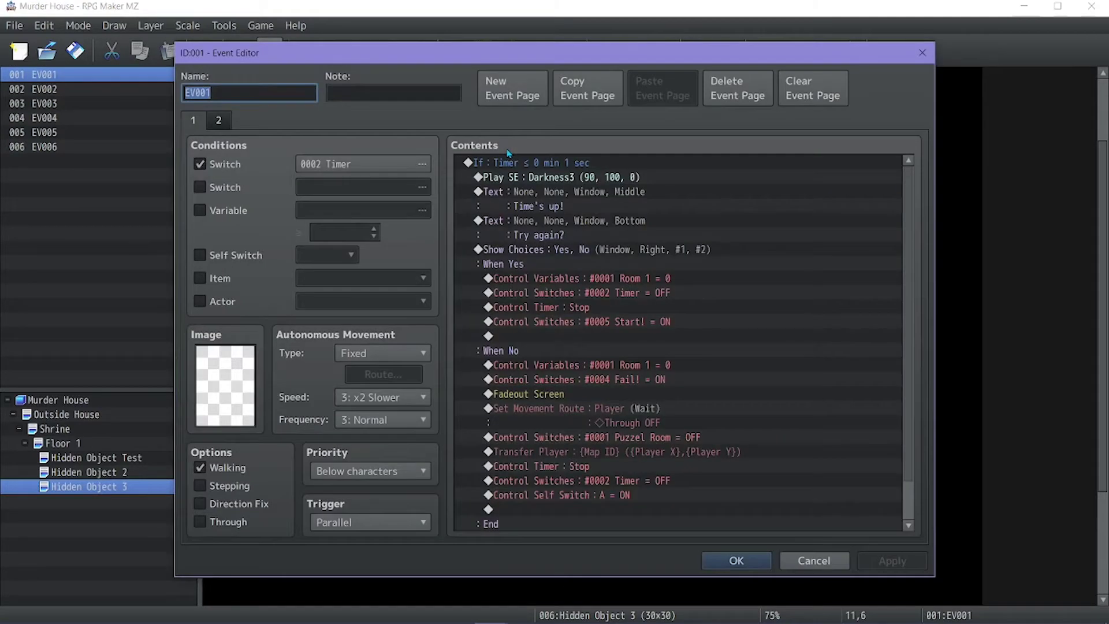
{"action": "type", "text": "Fail"}
{"action": "key", "text": "Return"}
{"action": "double_click", "coordinate": [541, 154]}
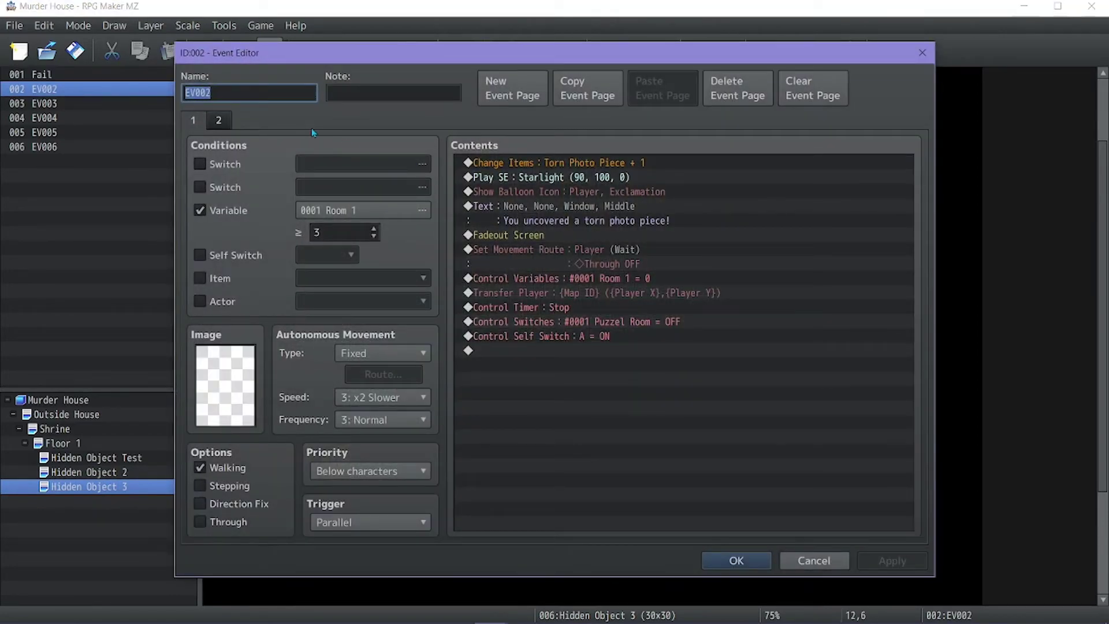
{"action": "type", "text": "Win"}
{"action": "key", "text": "Return"}
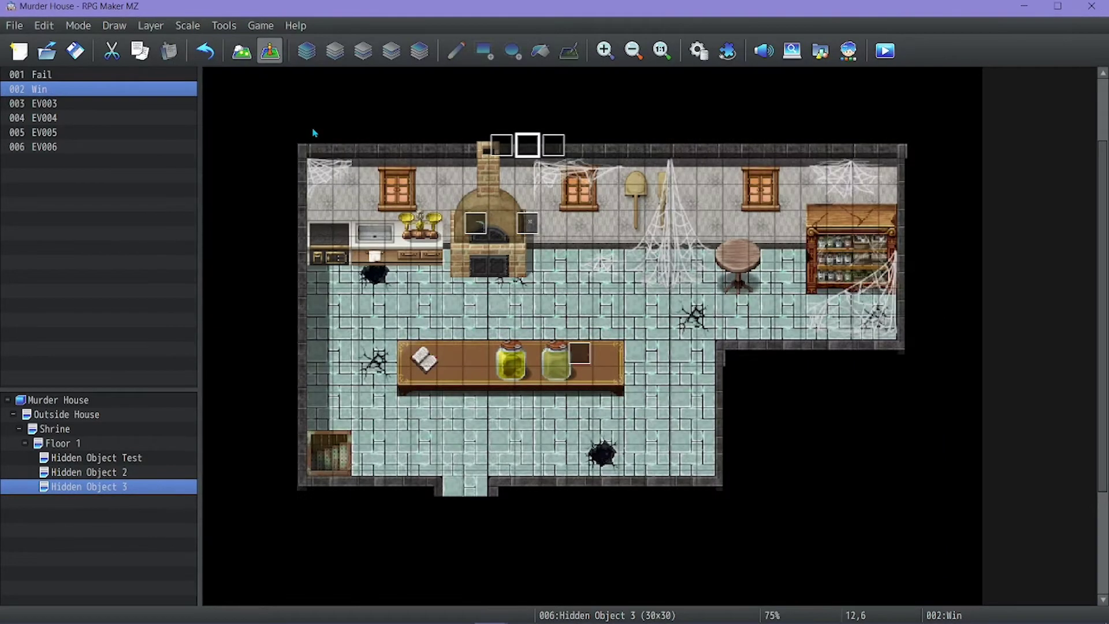
{"action": "double_click", "coordinate": [566, 149]}
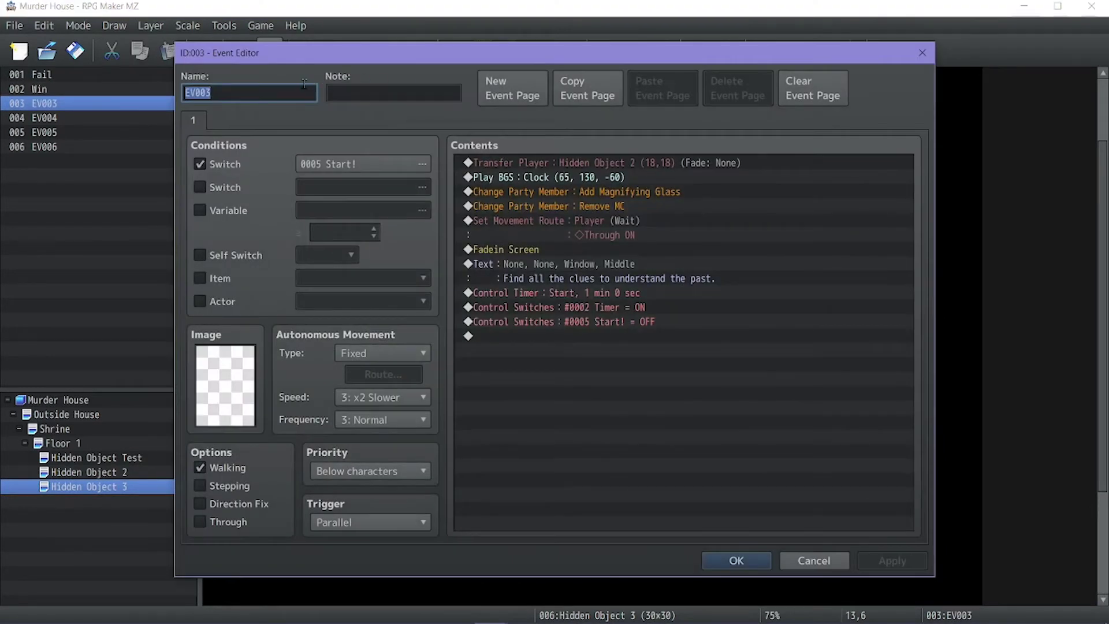
{"action": "type", "text": "Lilly"}
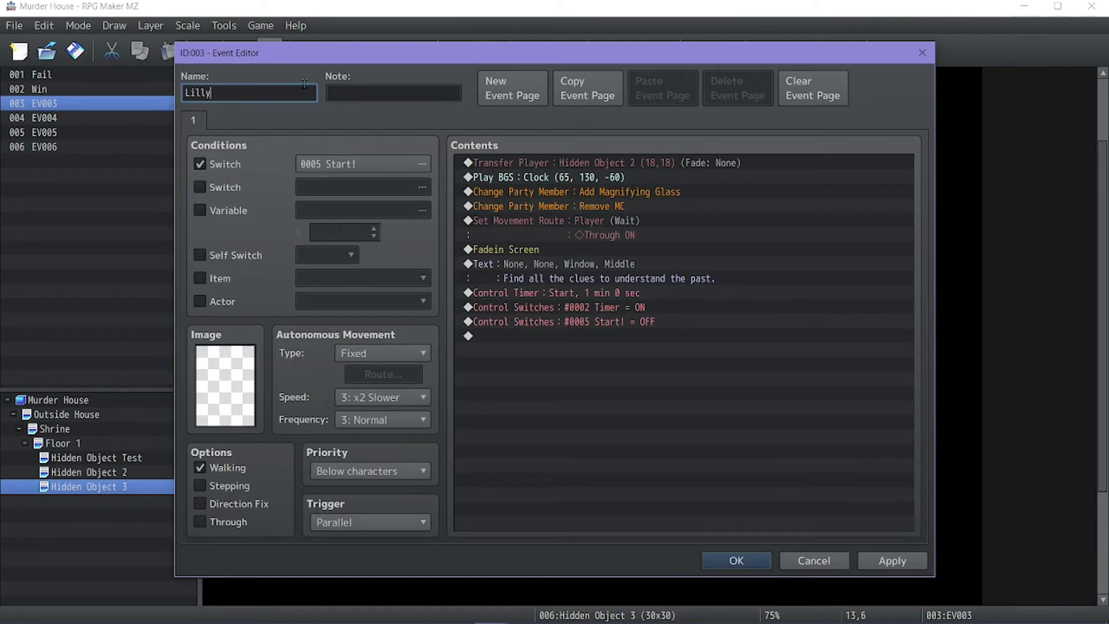
{"action": "key", "text": "BackSpace"}
{"action": "key", "text": "BackSpace"}
{"action": "key", "text": "BackSpace"}
{"action": "key", "text": "BackSpace"}
{"action": "key", "text": "BackSpace"}
{"action": "type", "text": "Start"}
{"action": "left_click", "coordinate": [737, 560]}
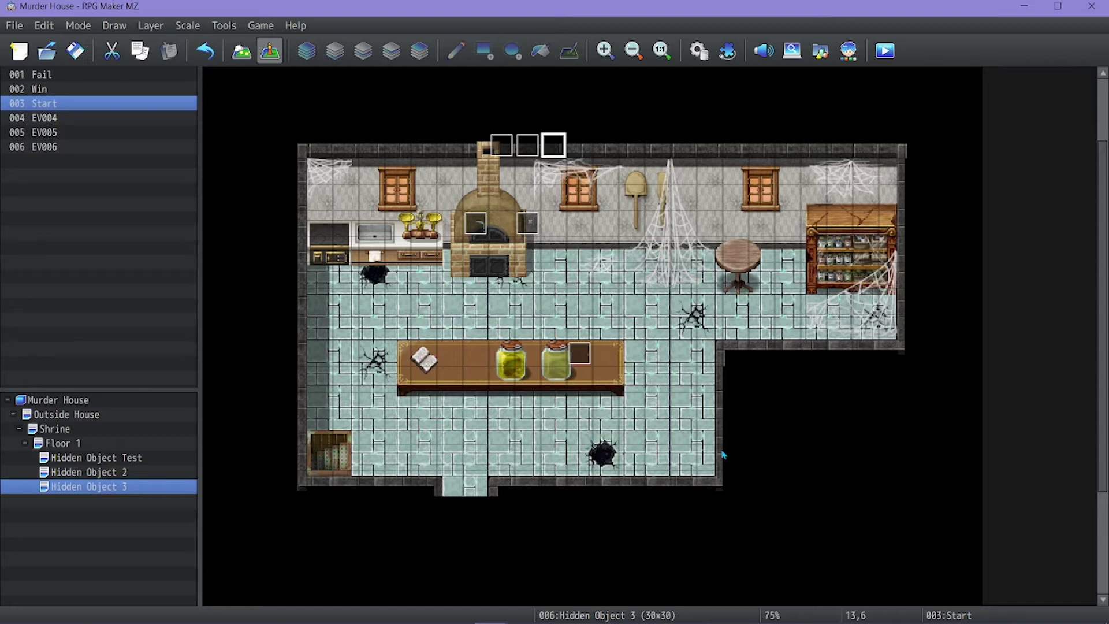
Step: Move EV004 onto the green jar on the table
{"action": "scroll", "coordinate": [550, 312], "scroll_direction": "up", "scroll_amount": 1, "text": "ctrl"}
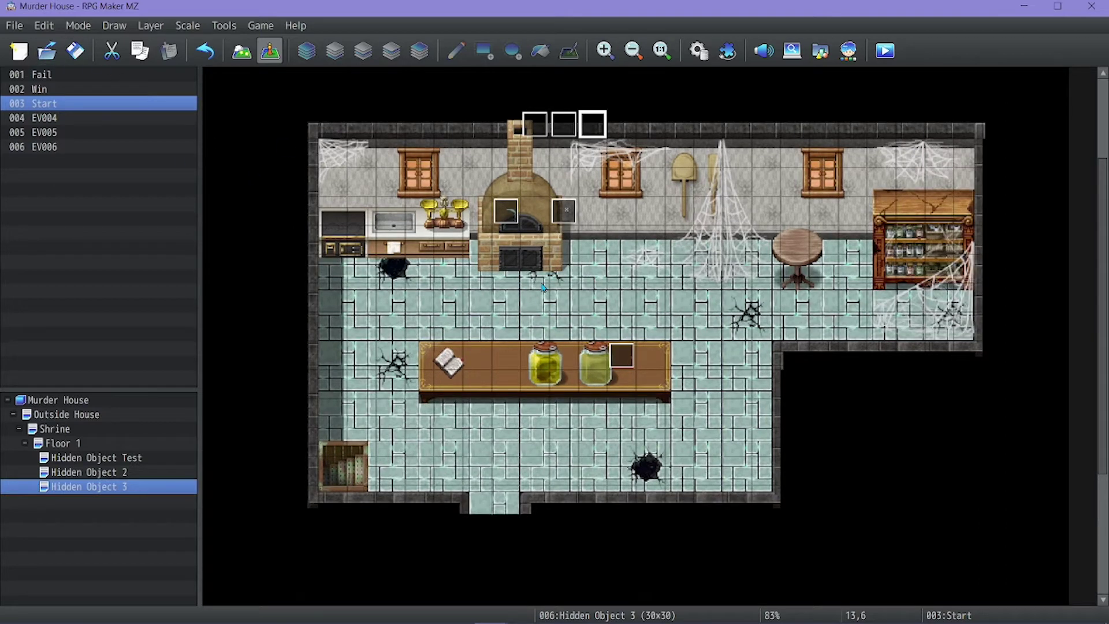
{"action": "scroll", "coordinate": [543, 287], "scroll_direction": "up", "scroll_amount": 1, "text": "ctrl"}
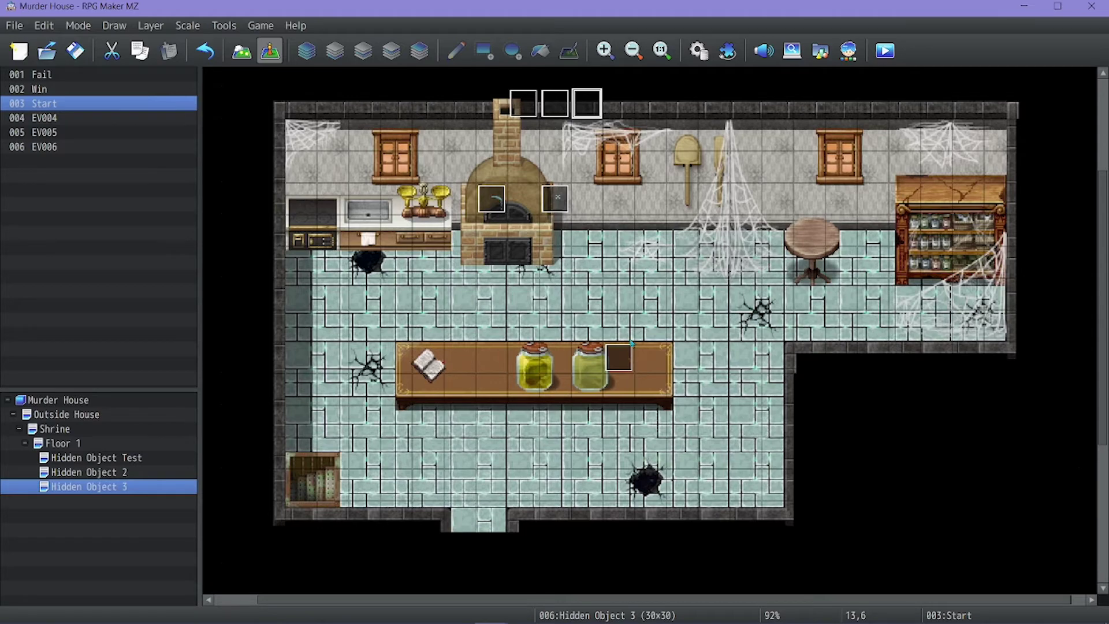
{"action": "scroll", "coordinate": [630, 367], "scroll_direction": "up", "scroll_amount": 1, "text": "ctrl"}
{"action": "scroll", "coordinate": [628, 365], "scroll_direction": "up", "scroll_amount": 5, "text": "ctrl"}
{"action": "left_click_drag", "start_coordinate": [603, 362], "coordinate": [556, 365]}
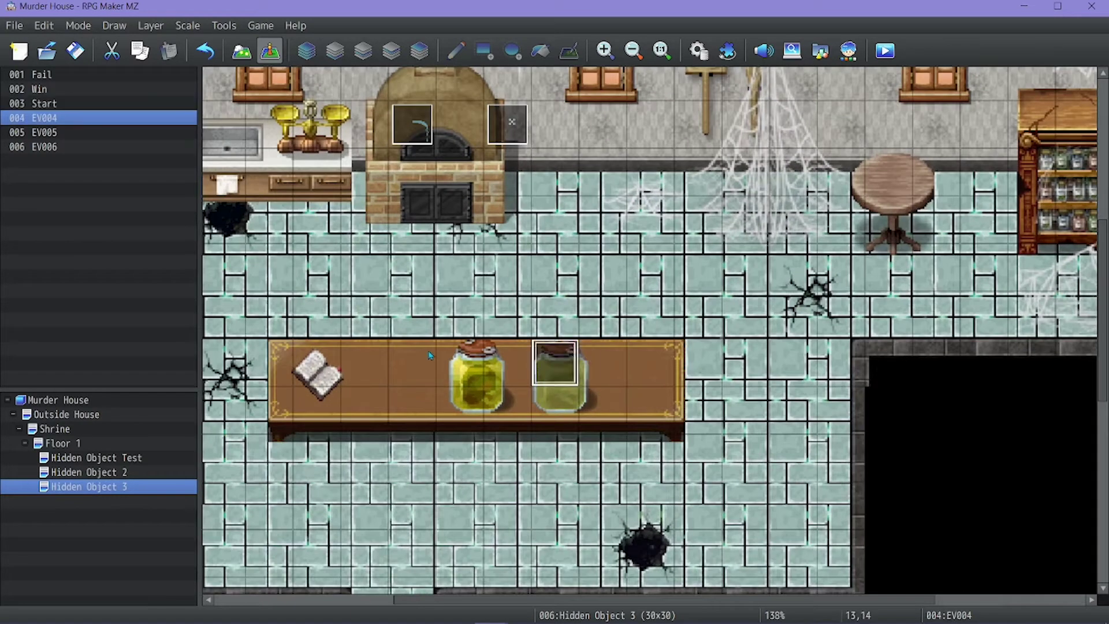
Step: Move the oven events onto the left stove and the middle window
{"action": "scroll", "coordinate": [397, 257], "scroll_direction": "down", "scroll_amount": 2, "text": "ctrl"}
{"action": "scroll", "coordinate": [396, 257], "scroll_direction": "up", "scroll_amount": 1}
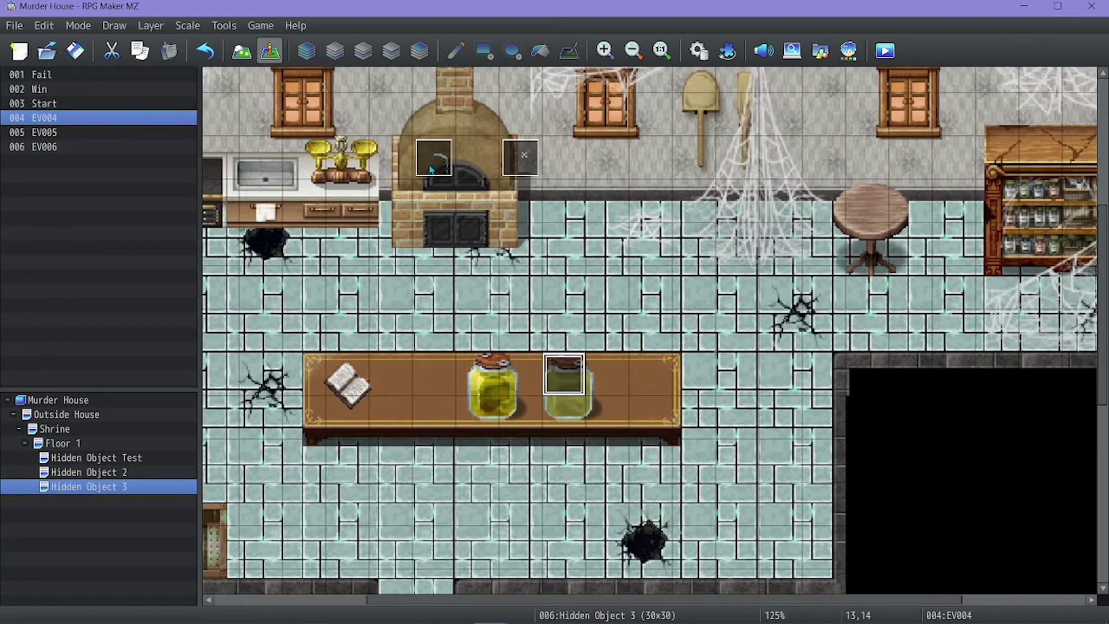
{"action": "scroll", "coordinate": [431, 169], "scroll_direction": "down", "scroll_amount": 1, "text": "ctrl"}
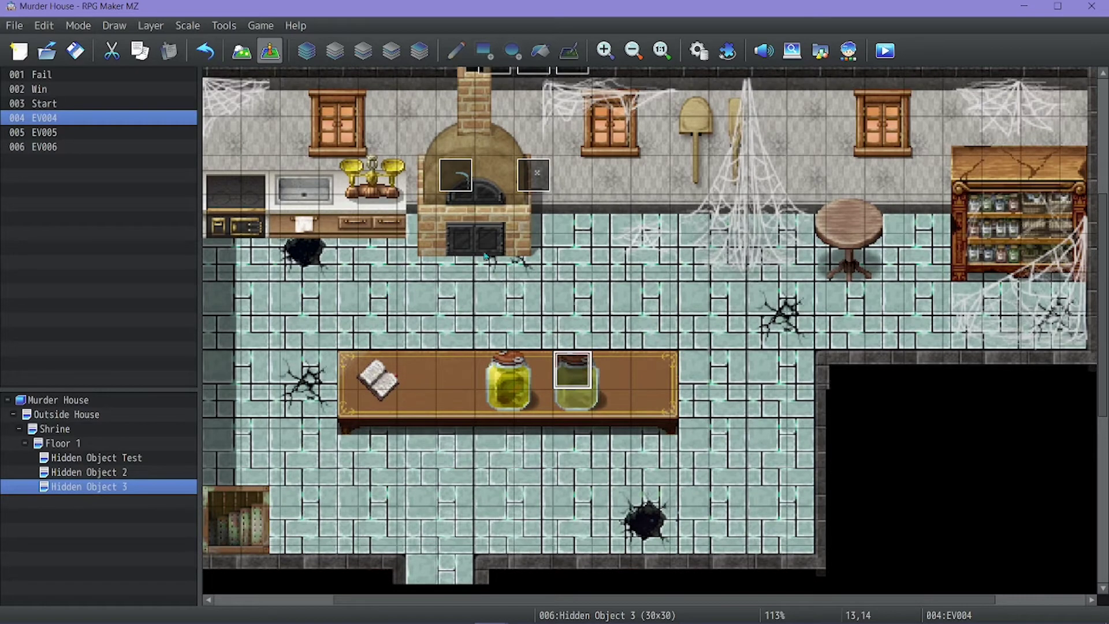
{"action": "scroll", "coordinate": [451, 253], "scroll_direction": "up", "scroll_amount": 1}
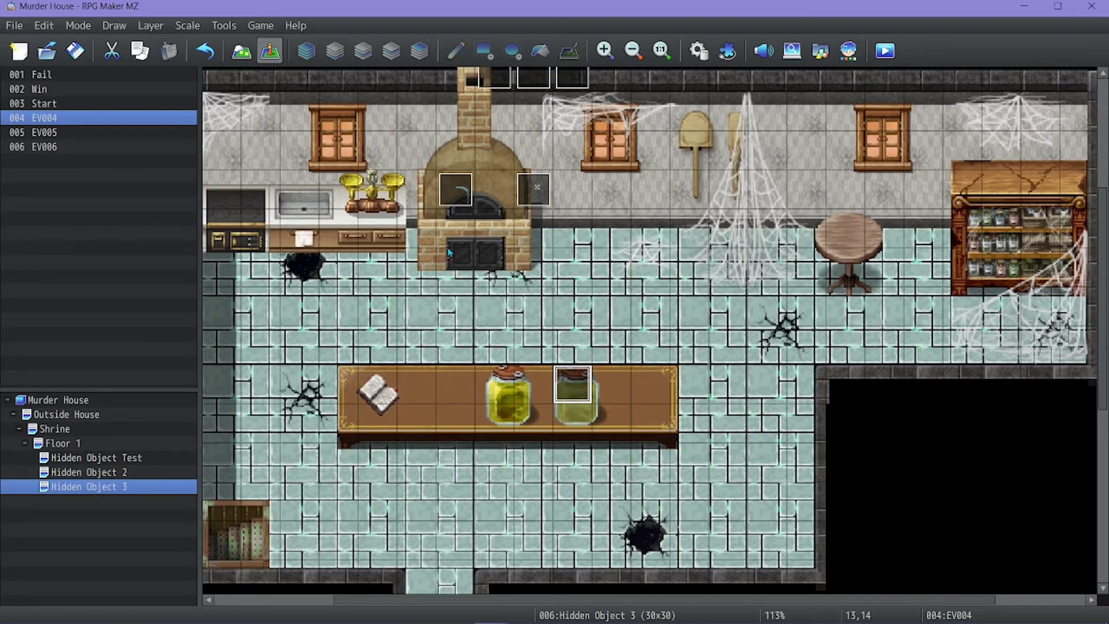
{"action": "left_click", "coordinate": [463, 193]}
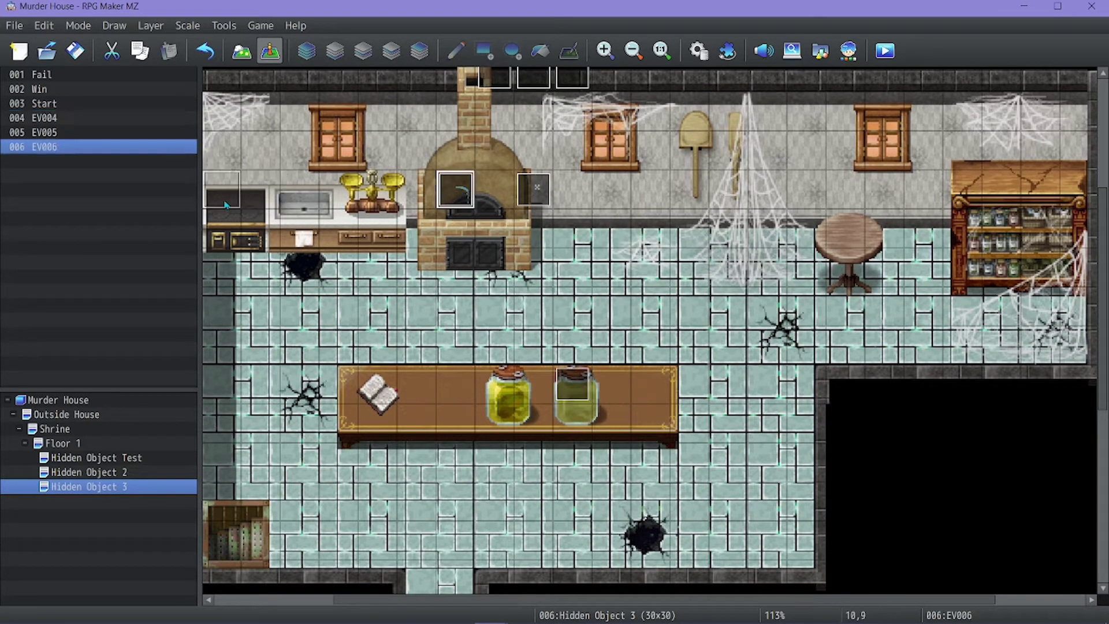
{"action": "left_click_drag", "start_coordinate": [226, 204], "coordinate": [226, 204]}
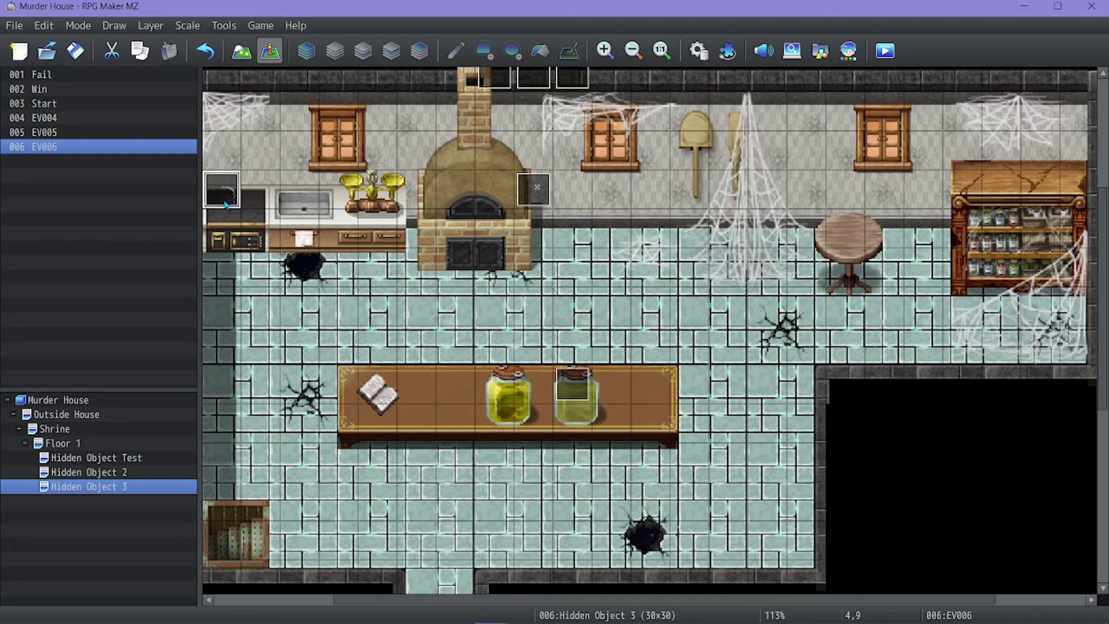
{"action": "left_click", "coordinate": [533, 189]}
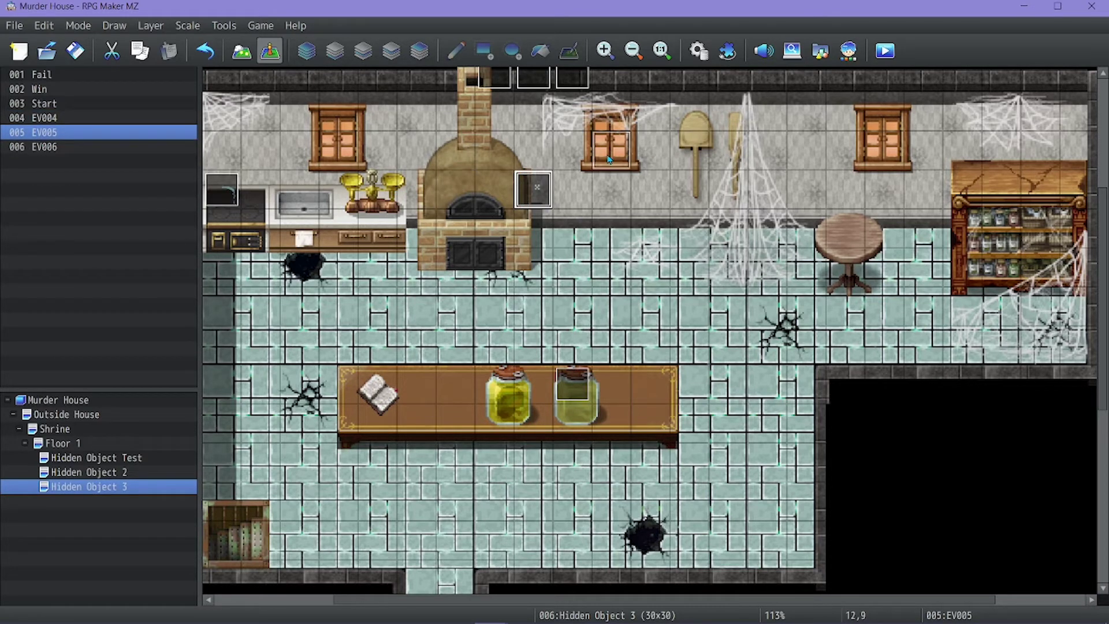
{"action": "left_click_drag", "start_coordinate": [608, 159], "coordinate": [608, 159]}
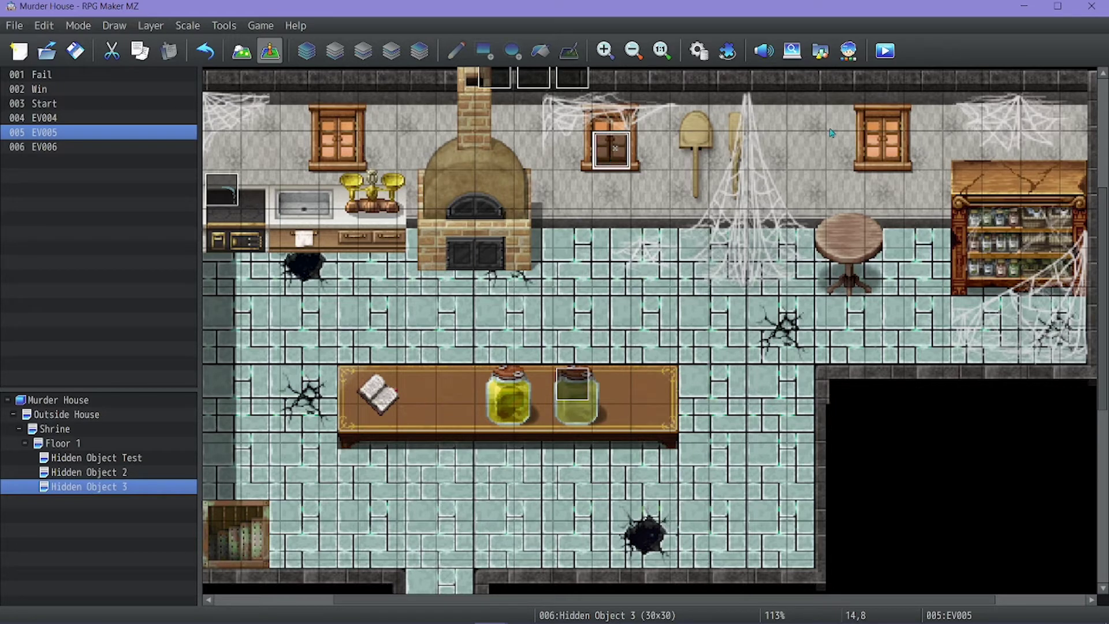
Step: Paste copies of the window event beside the round table and onto the shelf
{"action": "left_click", "coordinate": [884, 149]}
{"action": "key", "text": "ctrl+v"}
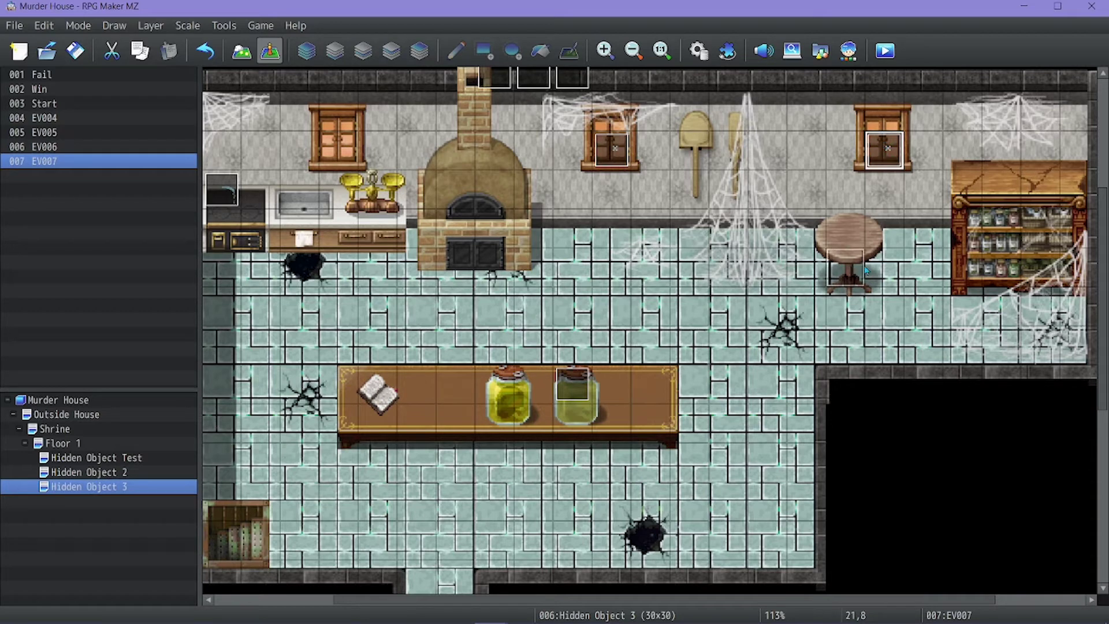
{"action": "key", "text": "ctrl+x"}
{"action": "key", "text": "ctrl+v"}
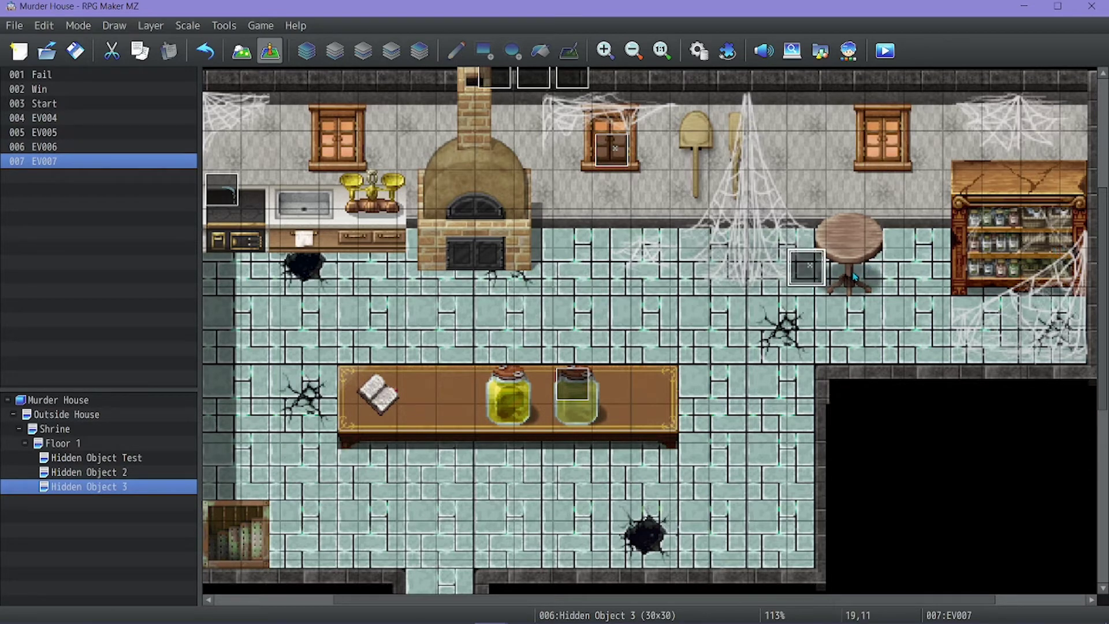
{"action": "left_click", "coordinate": [993, 268]}
{"action": "key", "text": "ctrl+v"}
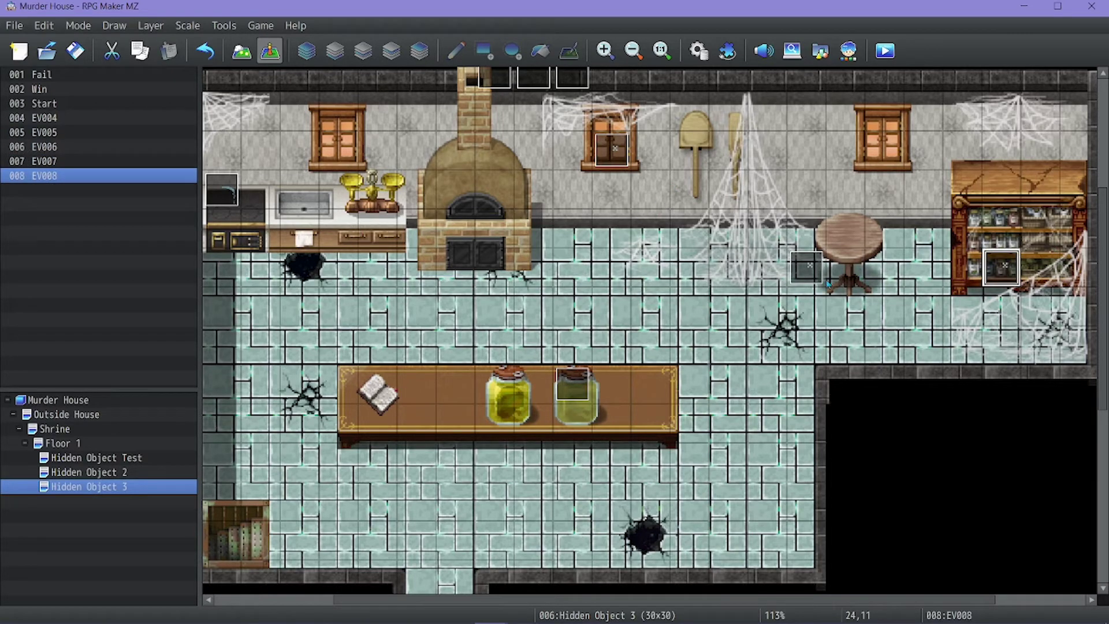
{"action": "scroll", "coordinate": [523, 214], "scroll_direction": "up", "scroll_amount": 2}
Step: Make the Win event require variable Room 1 to be at least 5
{"action": "double_click", "coordinate": [488, 148]}
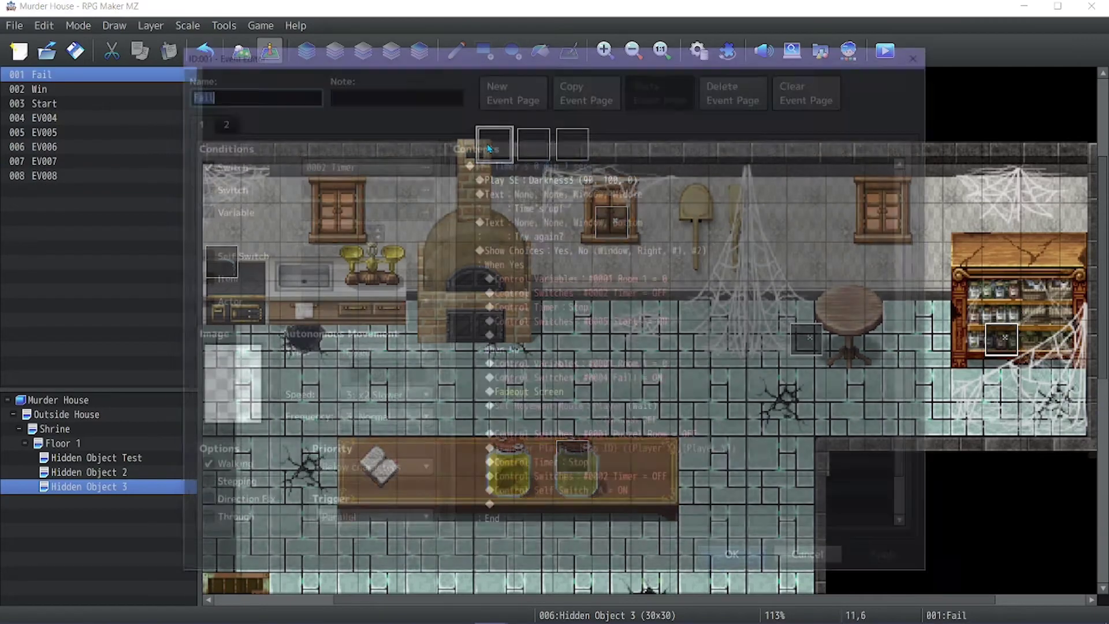
{"action": "key", "text": "Escape"}
{"action": "double_click", "coordinate": [533, 147]}
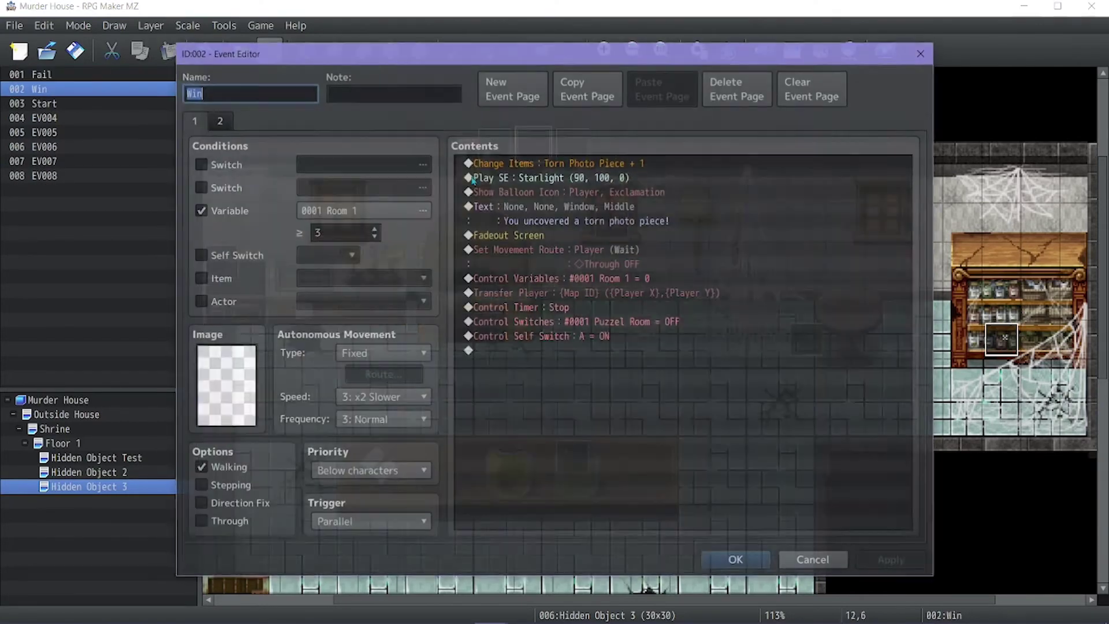
{"action": "left_click", "coordinate": [374, 229]}
{"action": "left_click", "coordinate": [374, 229]}
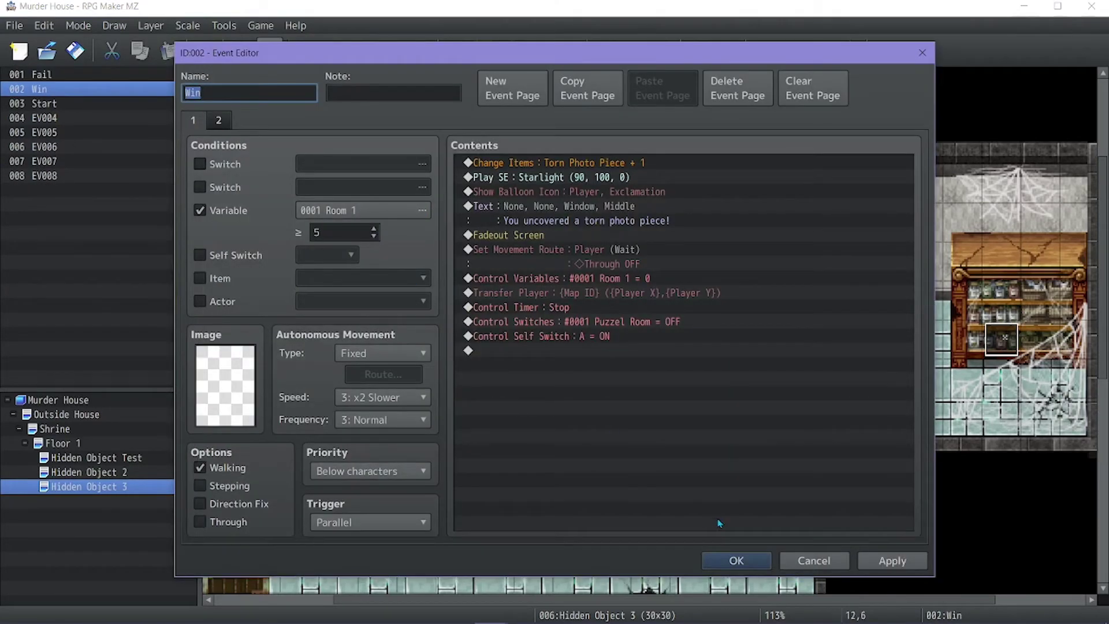
{"action": "left_click", "coordinate": [737, 560]}
Step: Move the Fail, Win and Start events up one row
{"action": "scroll", "coordinate": [568, 391], "scroll_direction": "down", "scroll_amount": 1, "text": "ctrl"}
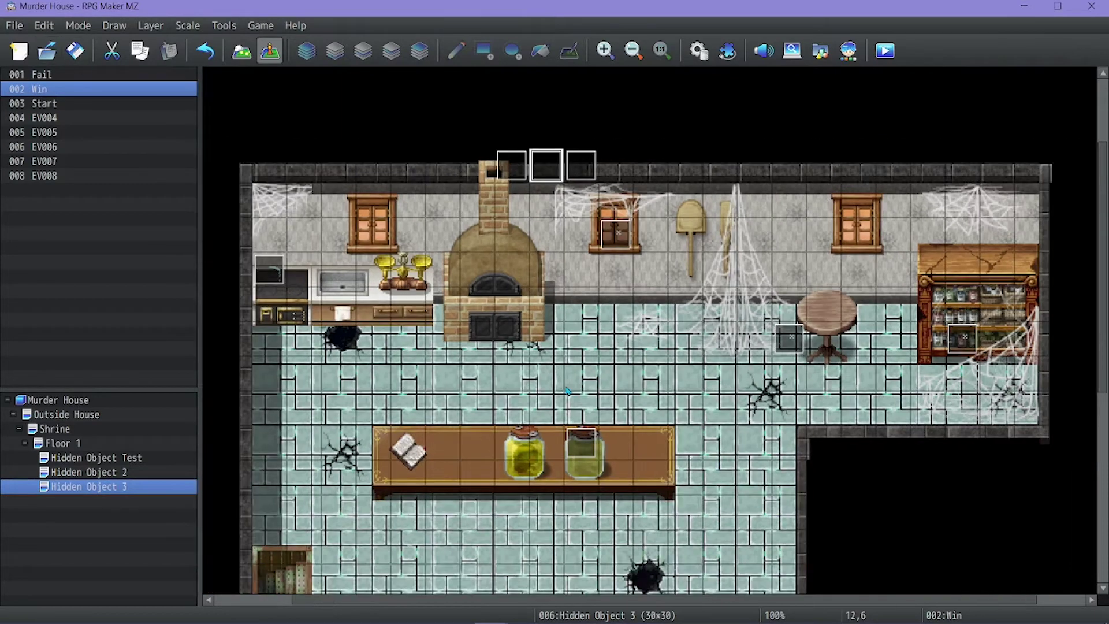
{"action": "scroll", "coordinate": [567, 391], "scroll_direction": "down", "scroll_amount": 1}
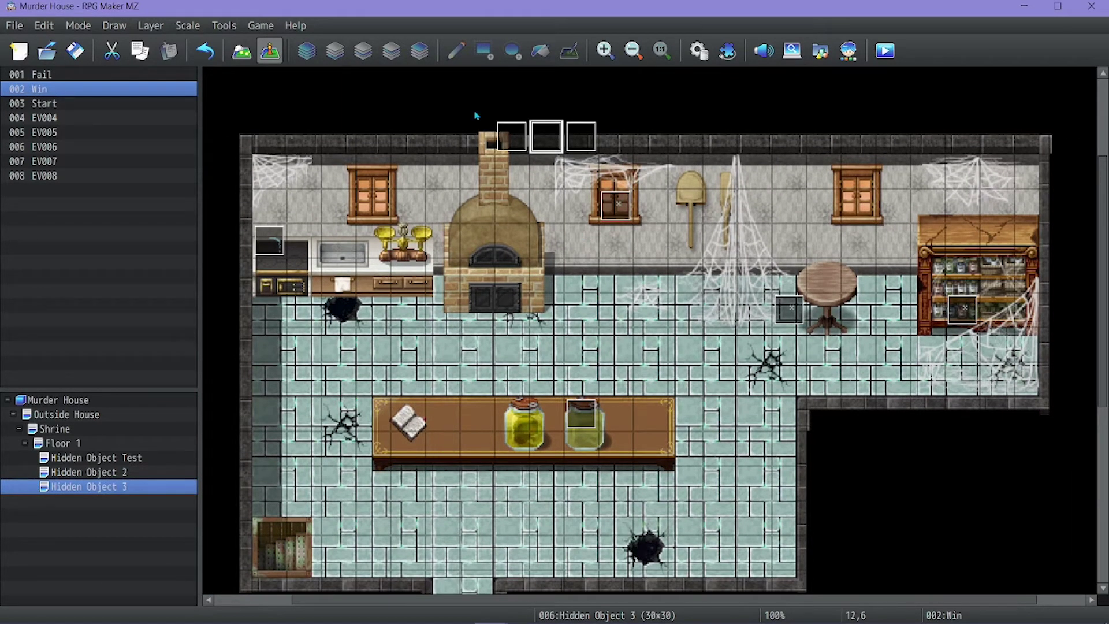
{"action": "double_click", "coordinate": [502, 138]}
{"action": "scroll", "coordinate": [525, 203], "scroll_direction": "down", "scroll_amount": 1}
{"action": "key", "text": "Escape"}
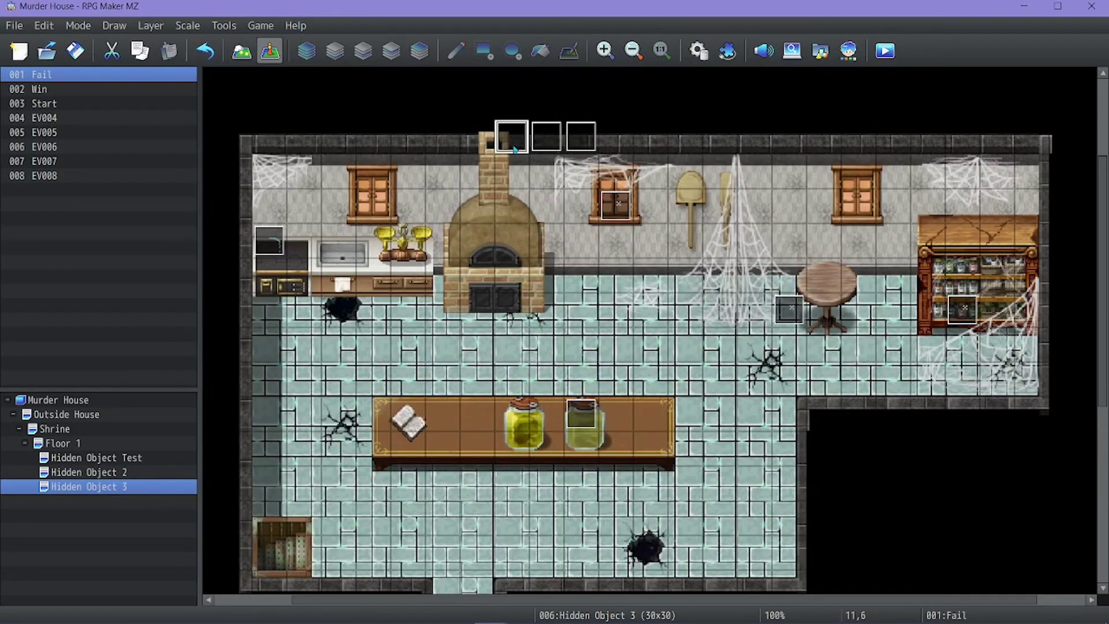
{"action": "left_click_drag", "start_coordinate": [512, 139], "coordinate": [512, 104]}
{"action": "left_click_drag", "start_coordinate": [547, 138], "coordinate": [547, 104]}
{"action": "left_click_drag", "start_coordinate": [580, 136], "coordinate": [580, 102]}
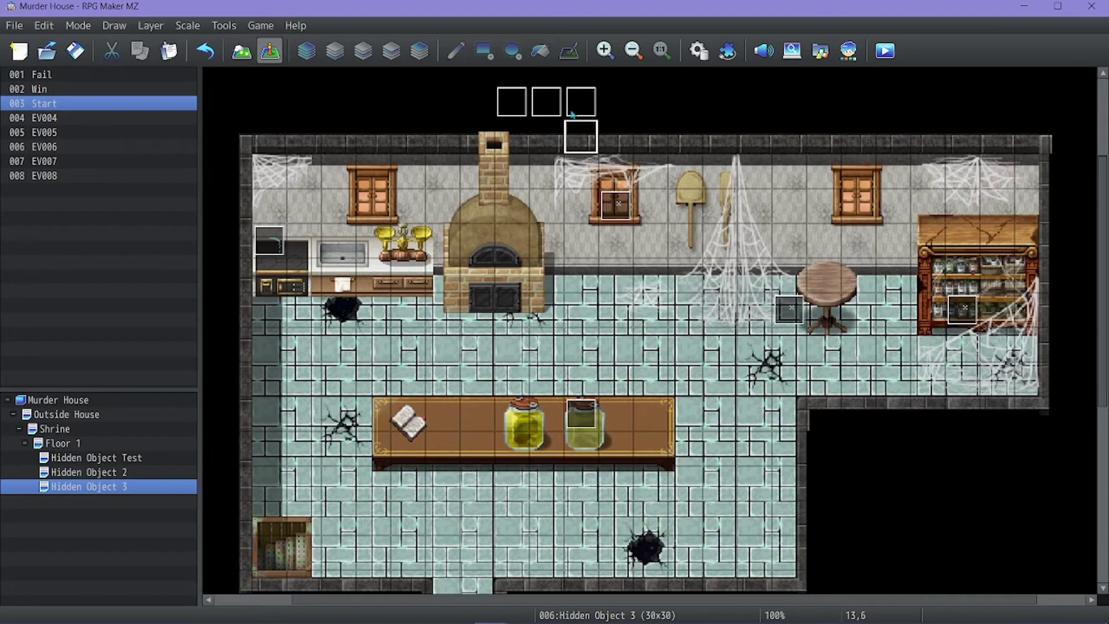
Step: Create a new event Start2 conditioned on the Start! switch
{"action": "double_click", "coordinate": [575, 147]}
{"action": "type", "text": "Start2"}
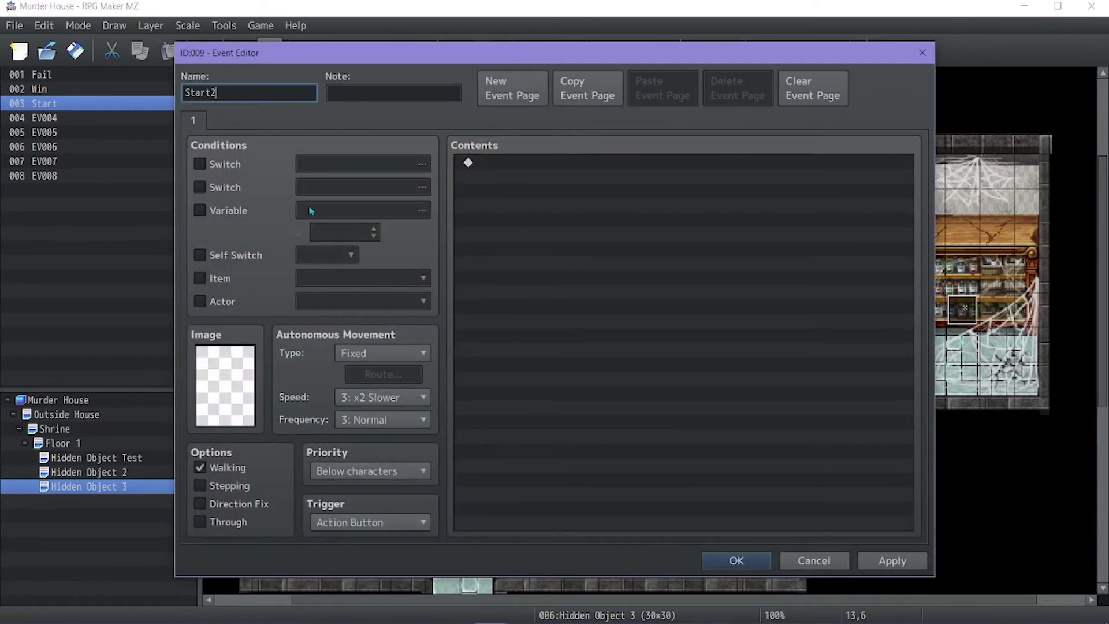
{"action": "left_click", "coordinate": [220, 167]}
{"action": "left_click", "coordinate": [351, 165]}
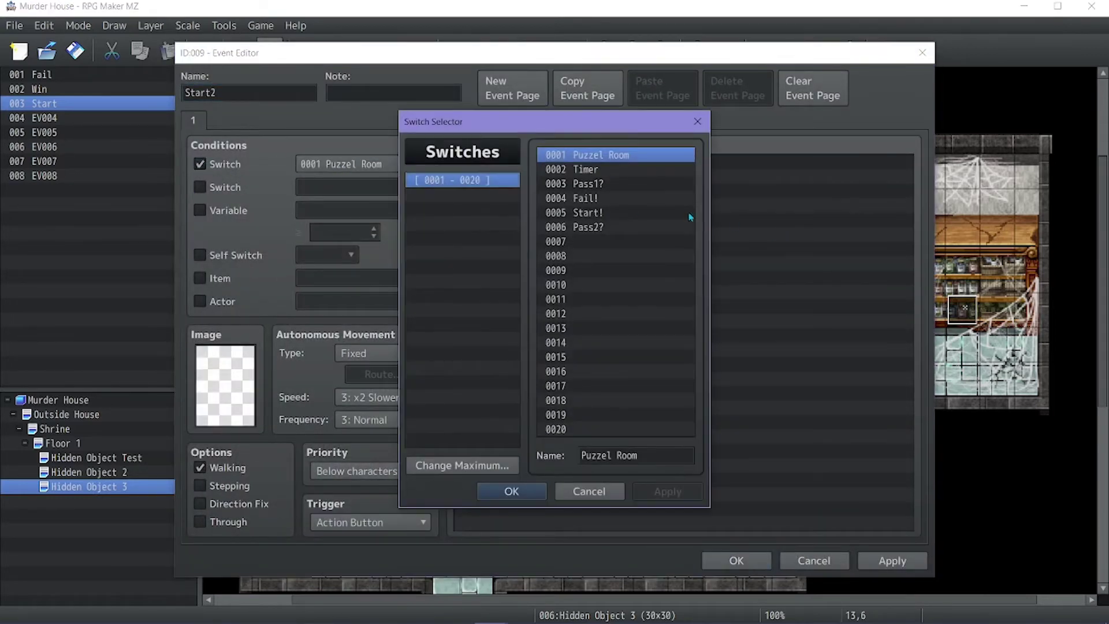
{"action": "double_click", "coordinate": [616, 213]}
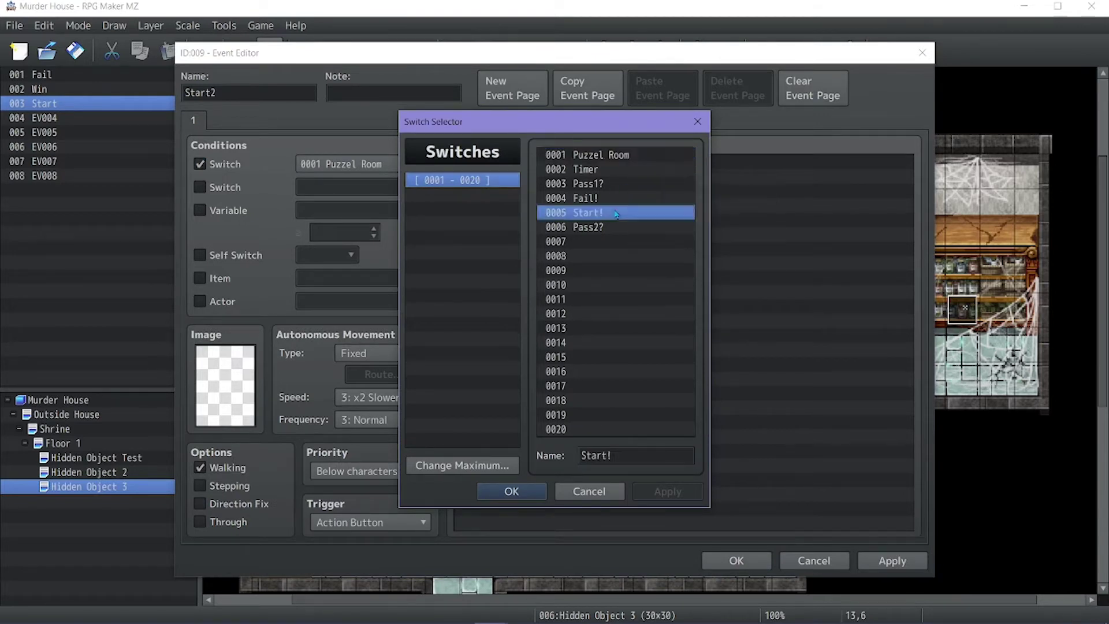
{"action": "left_click", "coordinate": [726, 559]}
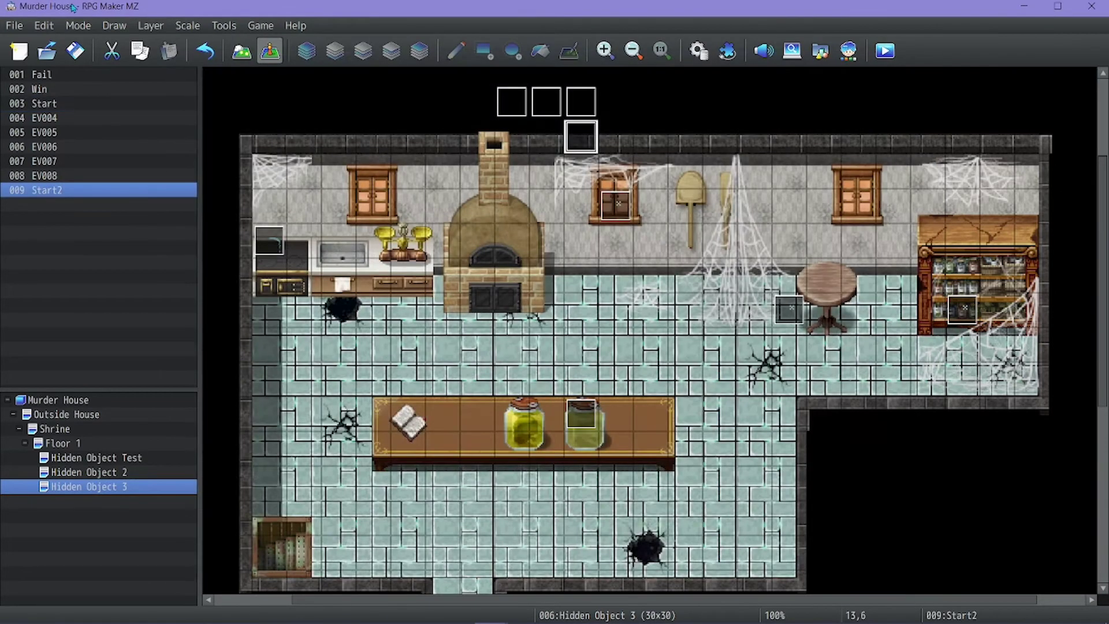
Step: Set the Start event's trigger to Action Button
{"action": "double_click", "coordinate": [594, 114]}
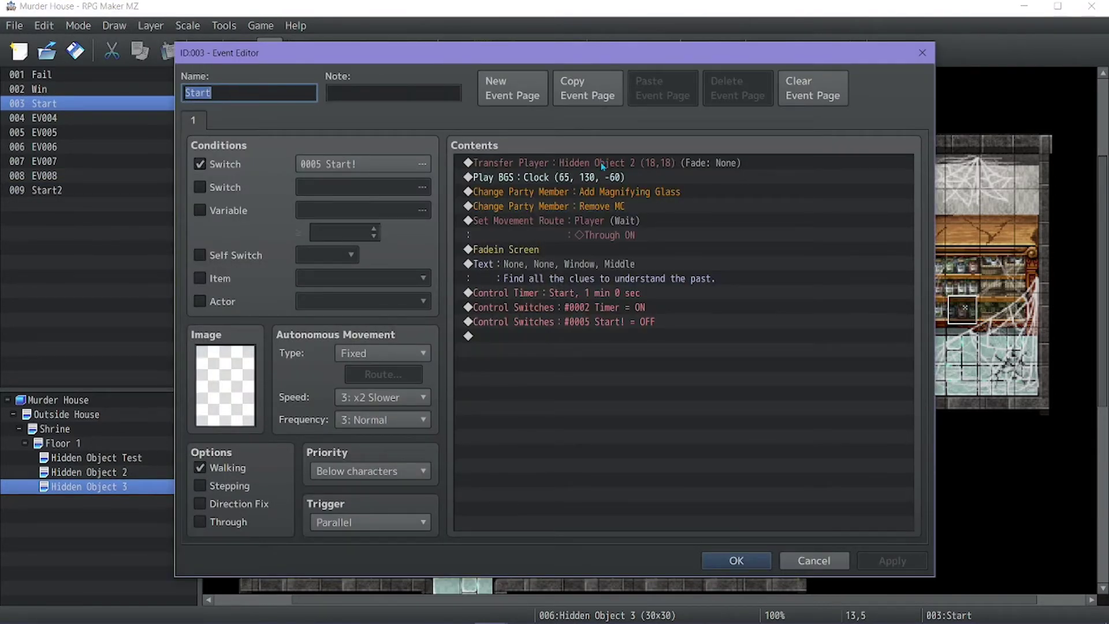
{"action": "left_click", "coordinate": [398, 522]}
{"action": "left_click", "coordinate": [348, 540]}
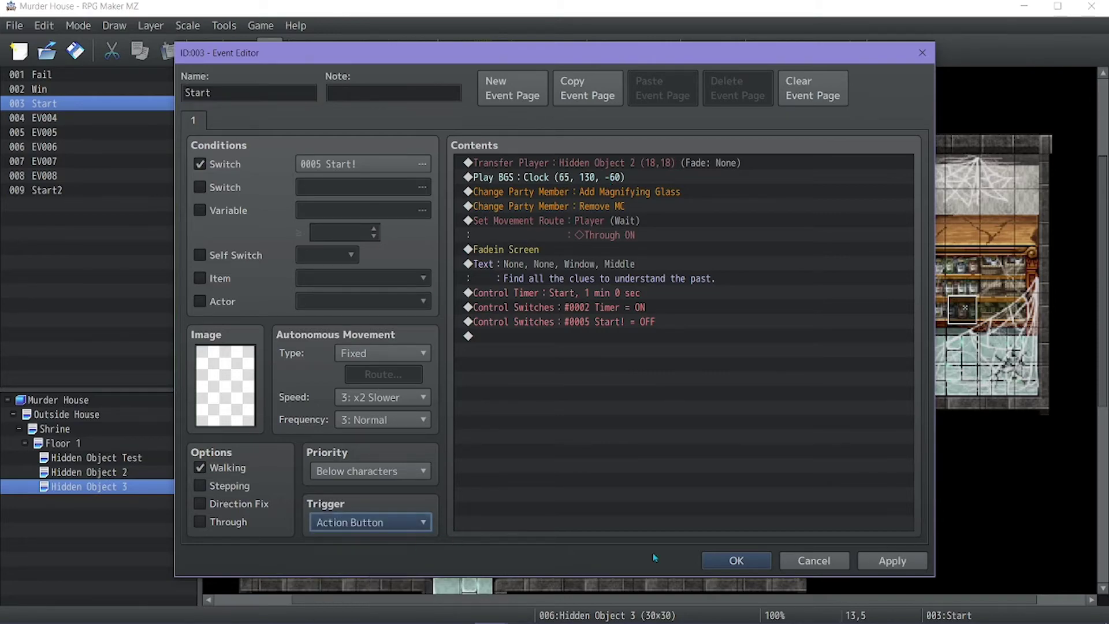
{"action": "left_click", "coordinate": [729, 563]}
Step: Set the Start2 event's trigger to Parallel
{"action": "left_click", "coordinate": [581, 138]}
{"action": "double_click", "coordinate": [581, 138]}
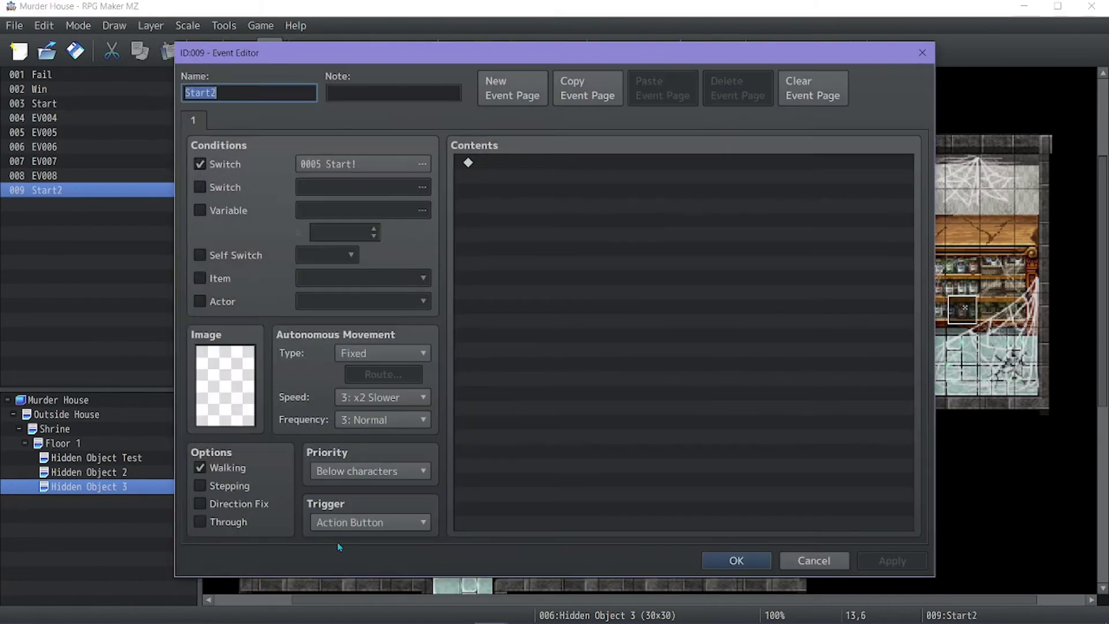
{"action": "left_click", "coordinate": [361, 522]}
{"action": "left_click", "coordinate": [343, 611]}
Step: Give Start2 a Transfer Player command to Hidden Object 3 at (10,18)
{"action": "double_click", "coordinate": [532, 163]}
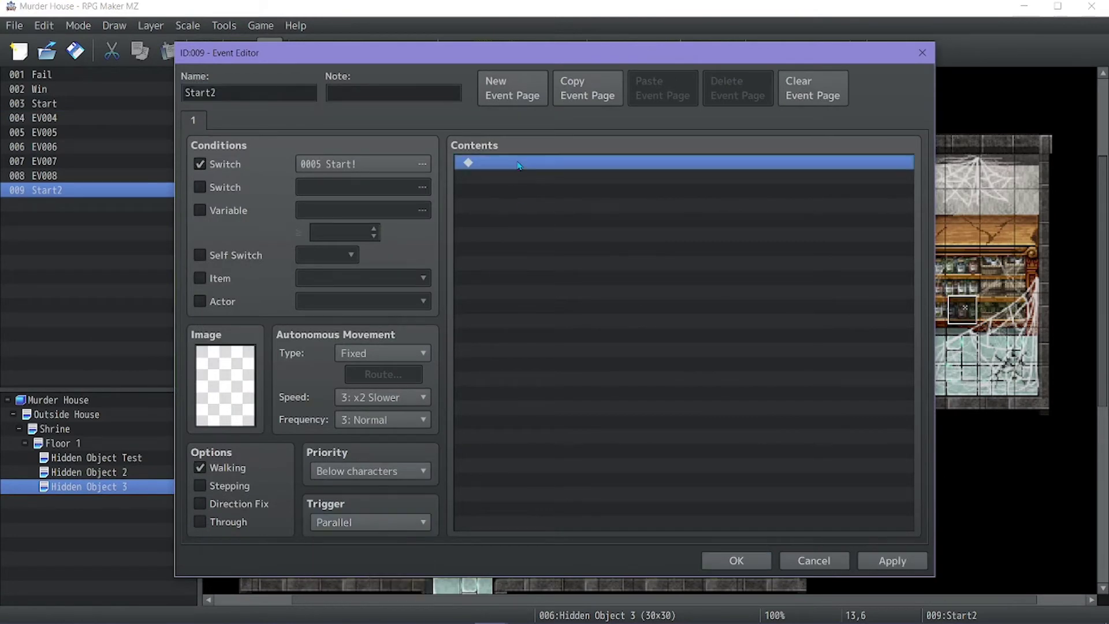
{"action": "left_click", "coordinate": [523, 124]}
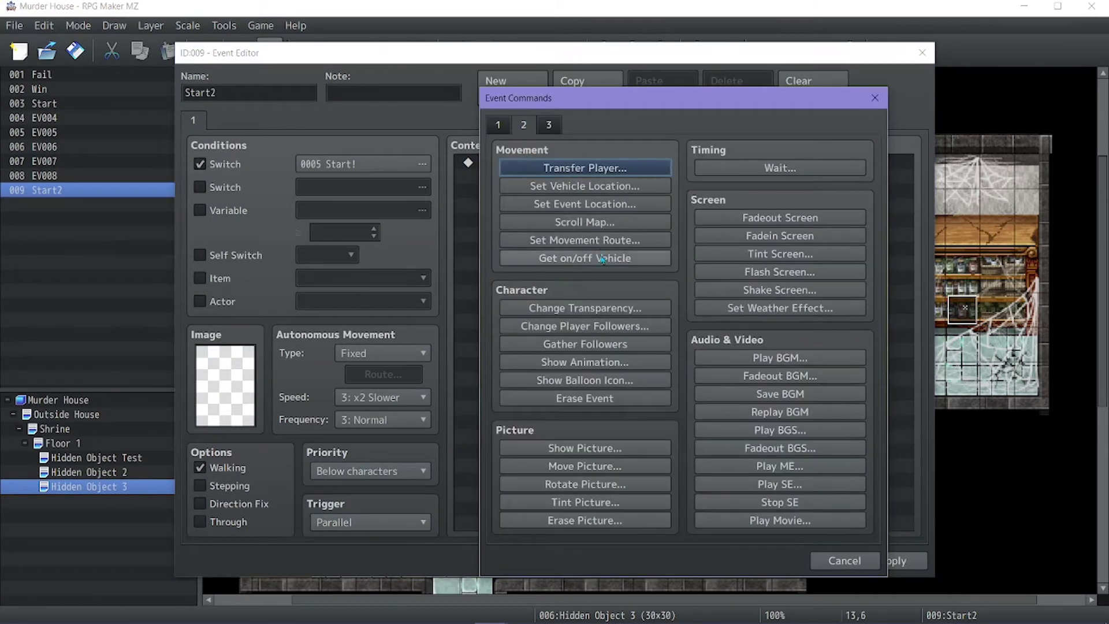
{"action": "left_click", "coordinate": [584, 257]}
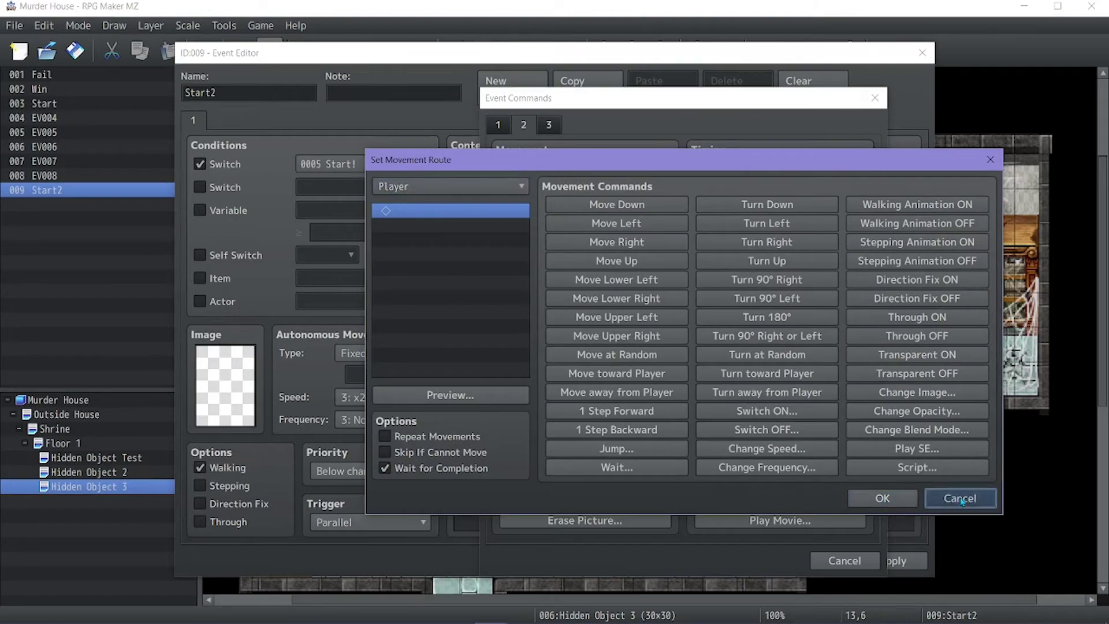
{"action": "left_click", "coordinate": [960, 498]}
{"action": "left_click", "coordinate": [585, 168]}
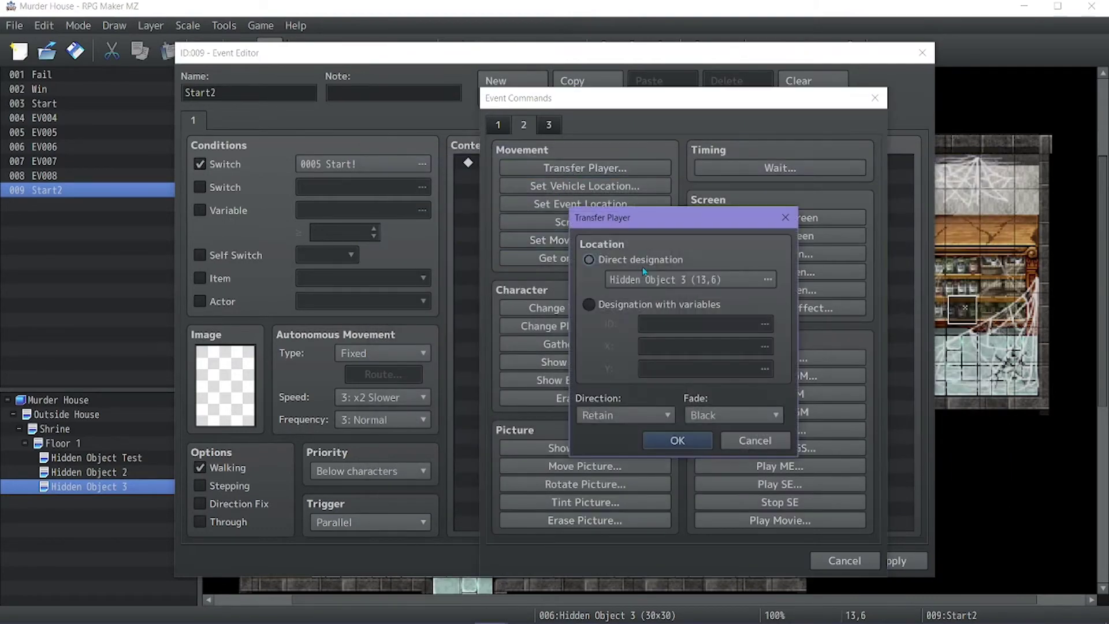
{"action": "left_click", "coordinate": [644, 280]}
{"action": "double_click", "coordinate": [667, 420]}
{"action": "left_click", "coordinate": [678, 440]}
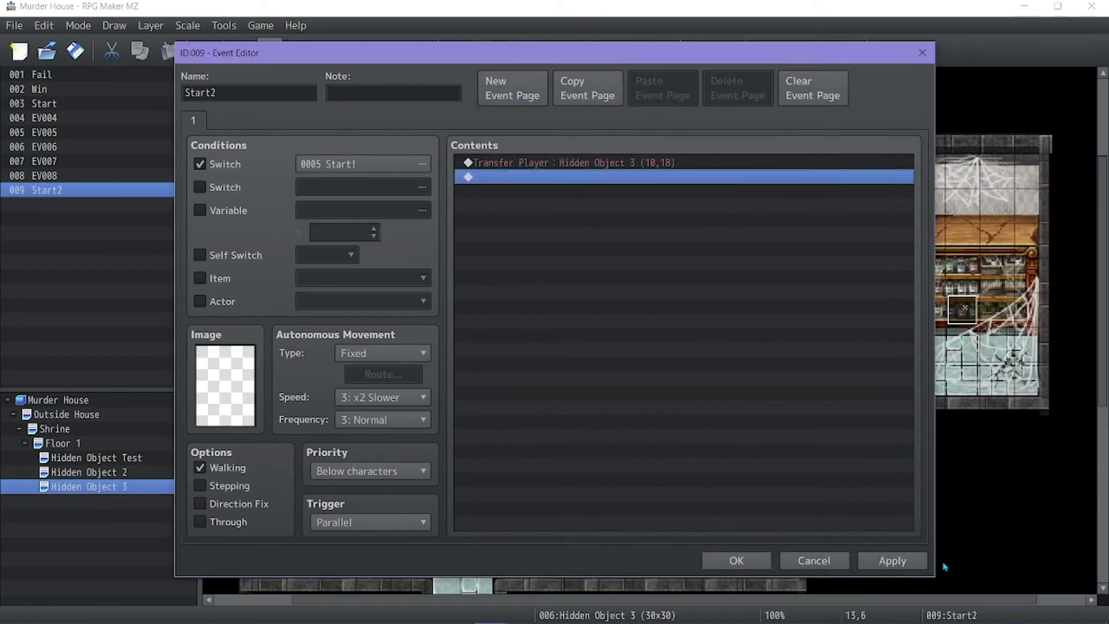
{"action": "left_click", "coordinate": [893, 561]}
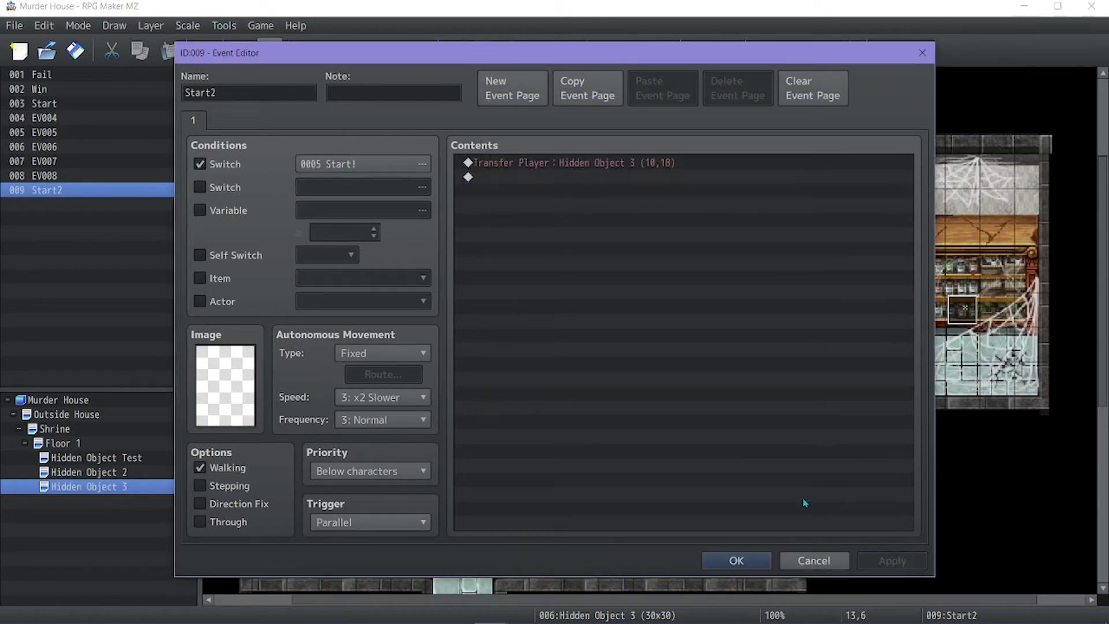
{"action": "left_click", "coordinate": [736, 561]}
Step: Copy the Play BGS Clock command from Start and paste it into Start2
{"action": "double_click", "coordinate": [574, 112]}
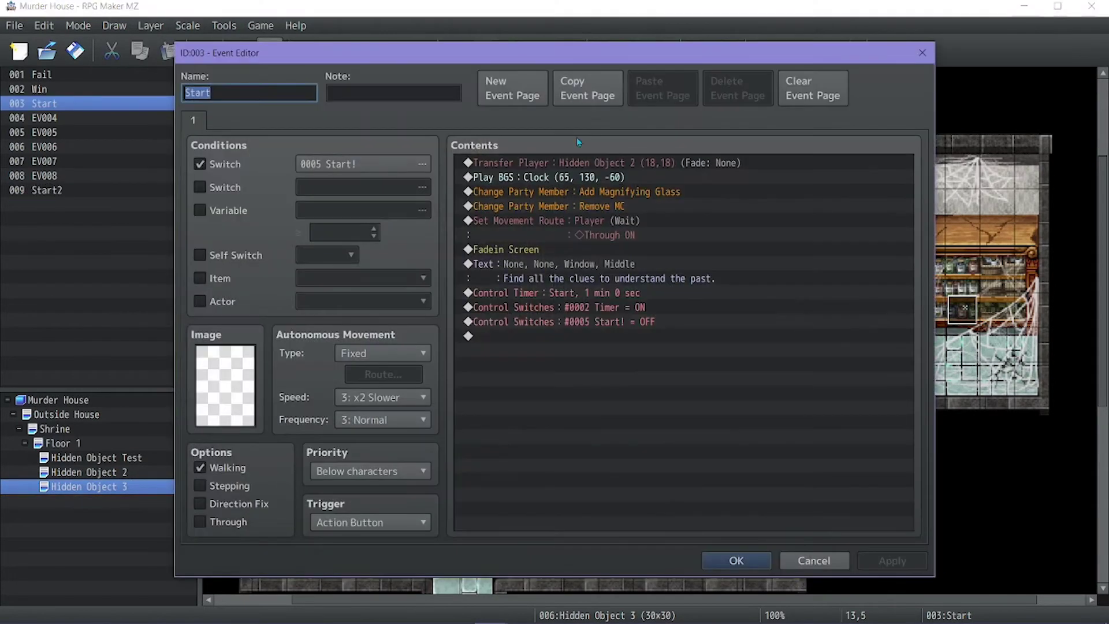
{"action": "left_click", "coordinate": [558, 180]}
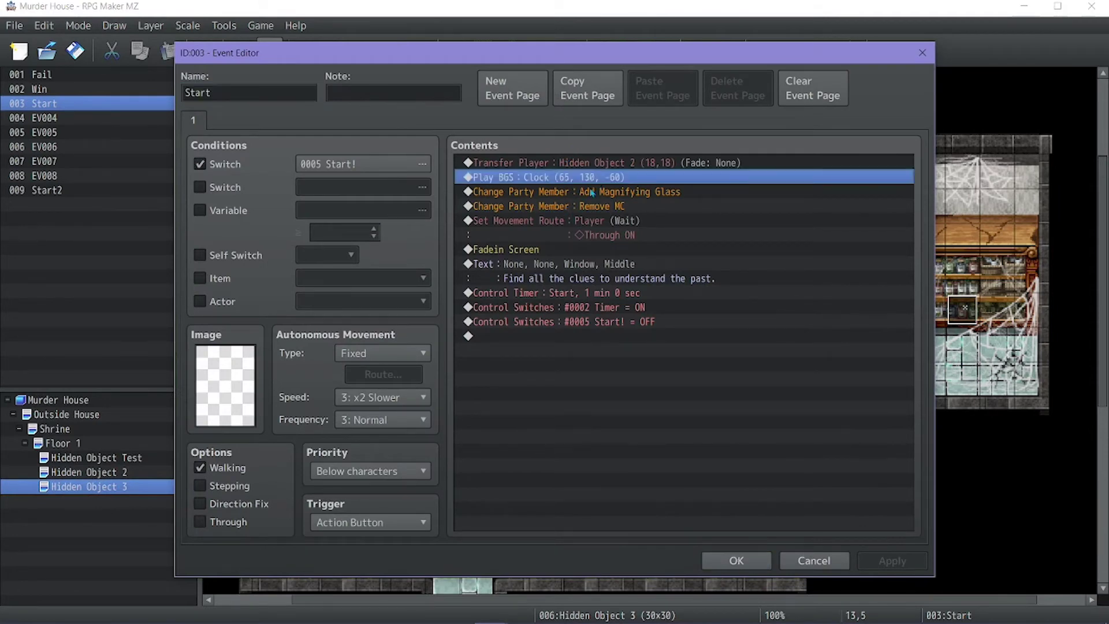
{"action": "left_click", "coordinate": [737, 561]}
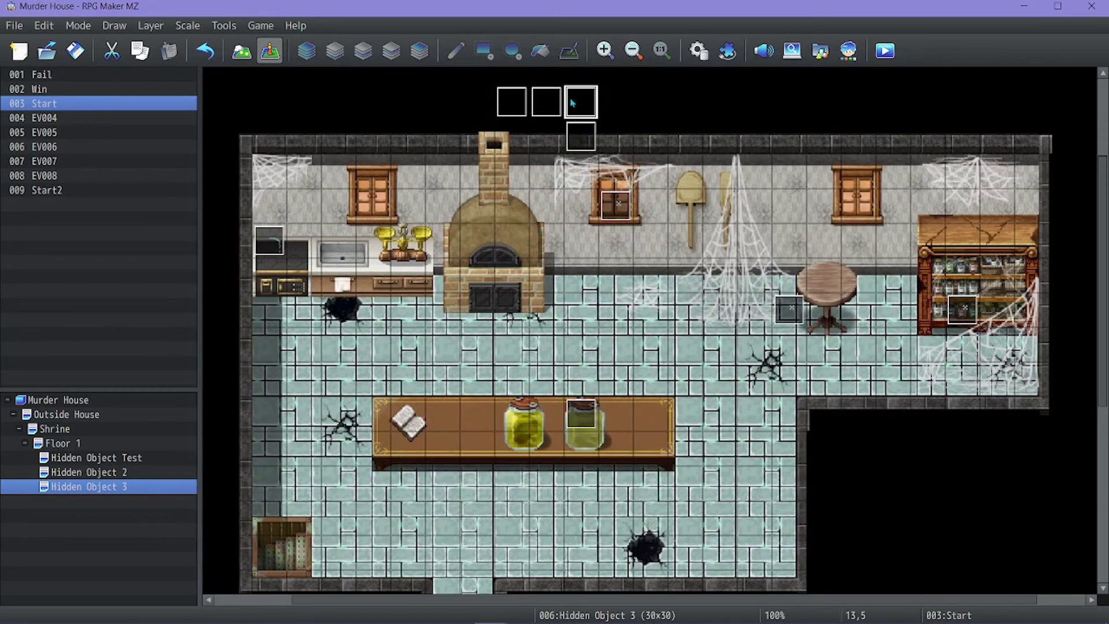
{"action": "double_click", "coordinate": [608, 197]}
{"action": "left_click", "coordinate": [533, 180]}
{"action": "key", "text": "ctrl+v"}
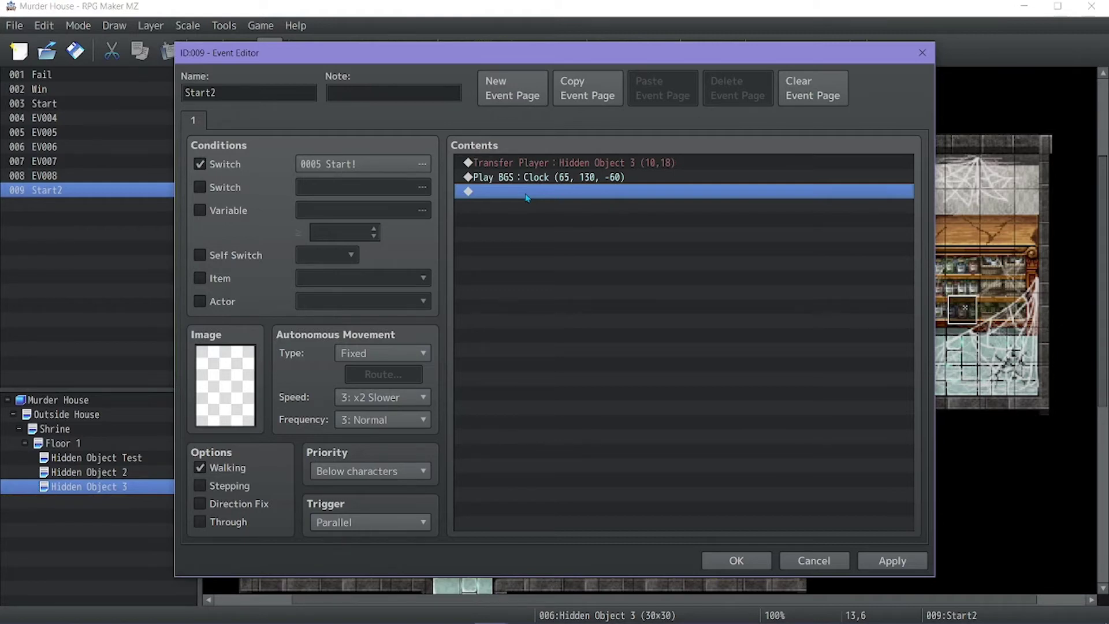
Step: Add a Change Party Member command that adds Magnifying Glass to Start2
{"action": "double_click", "coordinate": [527, 197]}
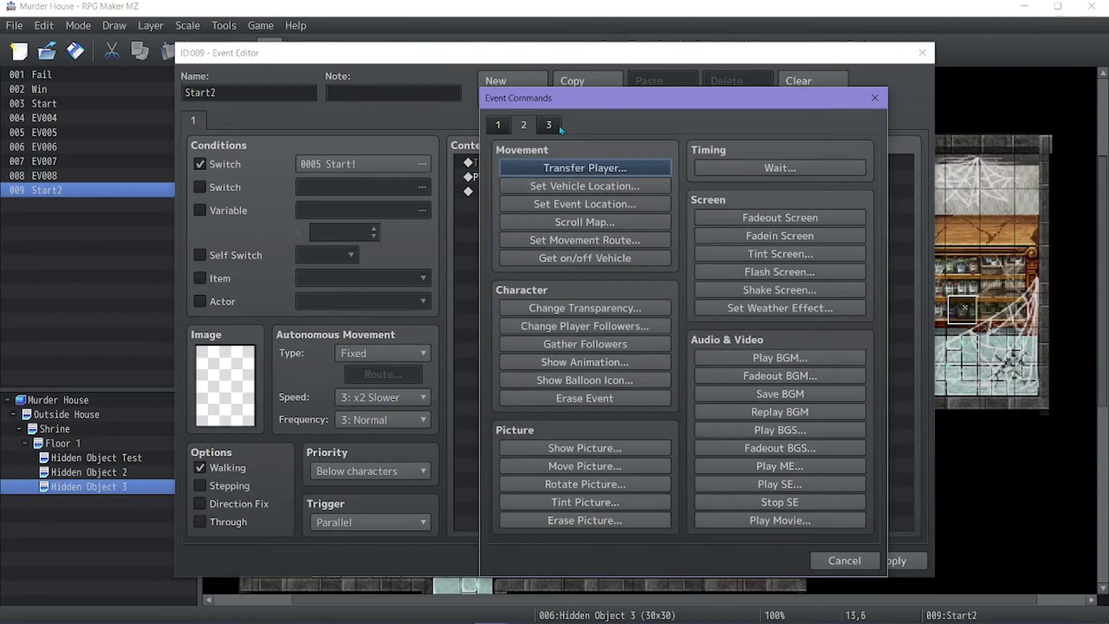
{"action": "left_click", "coordinate": [559, 127]}
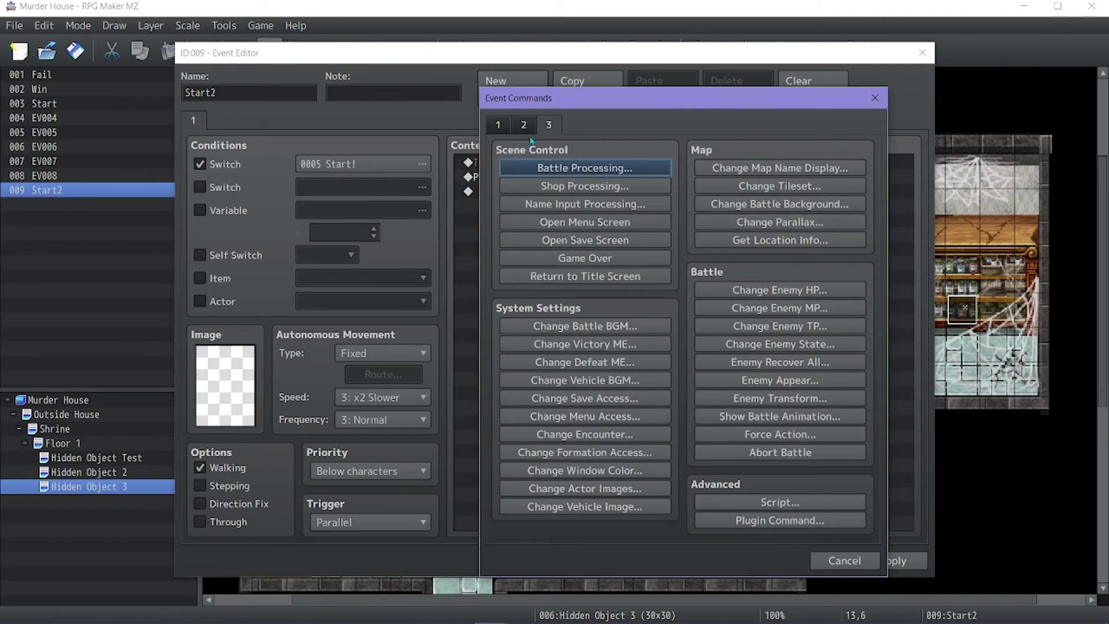
{"action": "left_click", "coordinate": [508, 130]}
{"action": "left_click", "coordinate": [809, 241]}
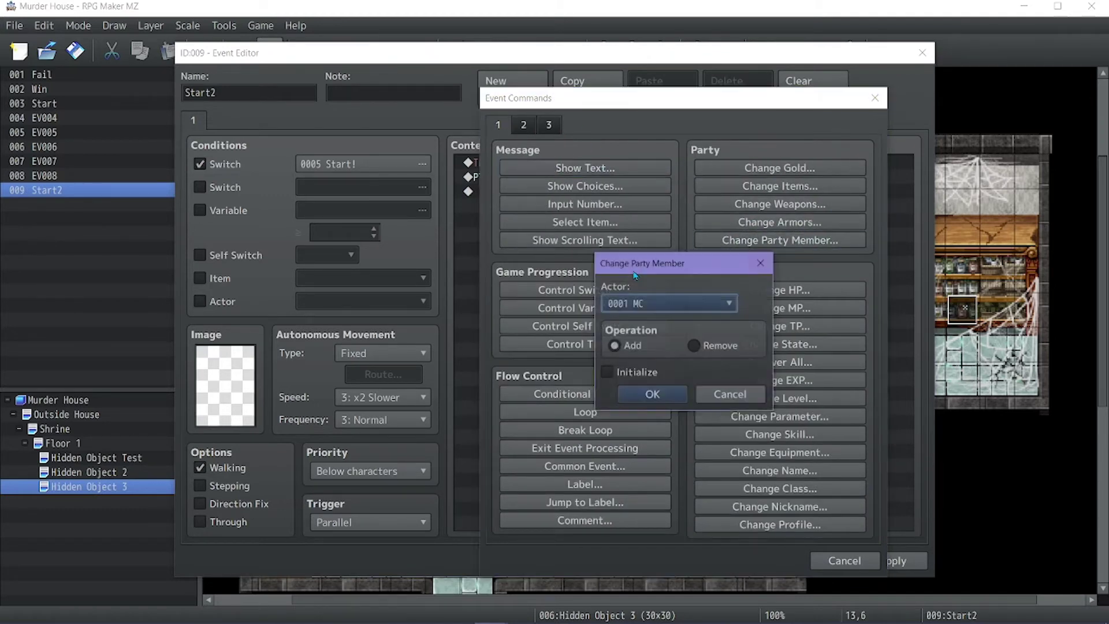
{"action": "left_click", "coordinate": [662, 305]}
{"action": "left_click", "coordinate": [652, 363]}
{"action": "left_click", "coordinate": [652, 393]}
Step: Add a Change Party Member command removing MC, then save Start2
{"action": "double_click", "coordinate": [530, 218]}
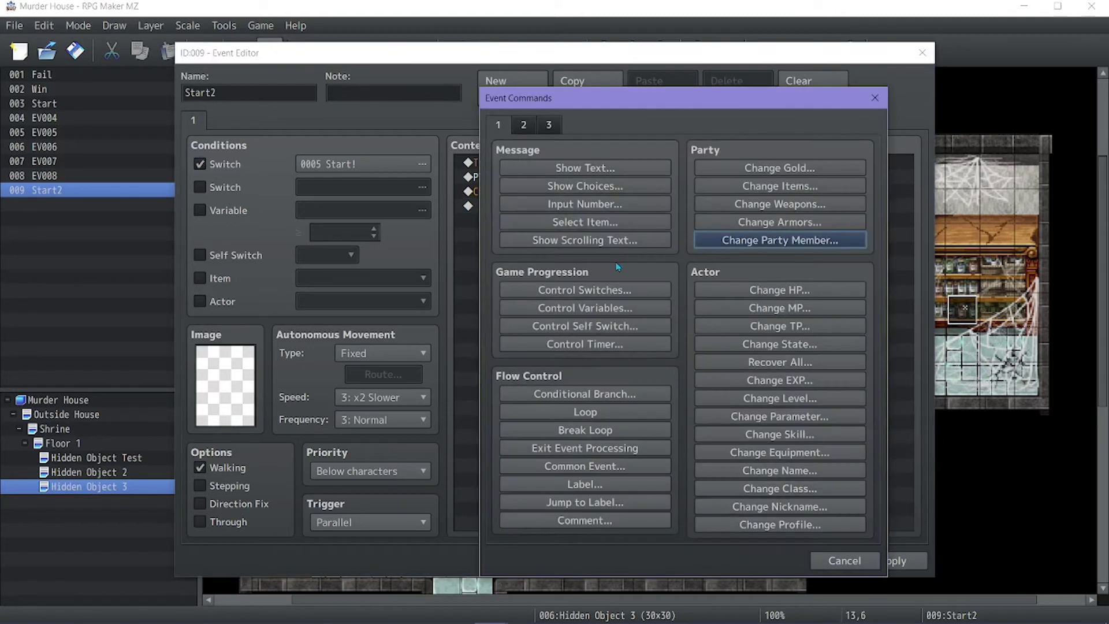
{"action": "left_click", "coordinate": [832, 241]}
{"action": "left_click", "coordinate": [694, 345]}
{"action": "left_click", "coordinate": [668, 303]}
{"action": "left_click", "coordinate": [667, 317]}
{"action": "left_click", "coordinate": [651, 399]}
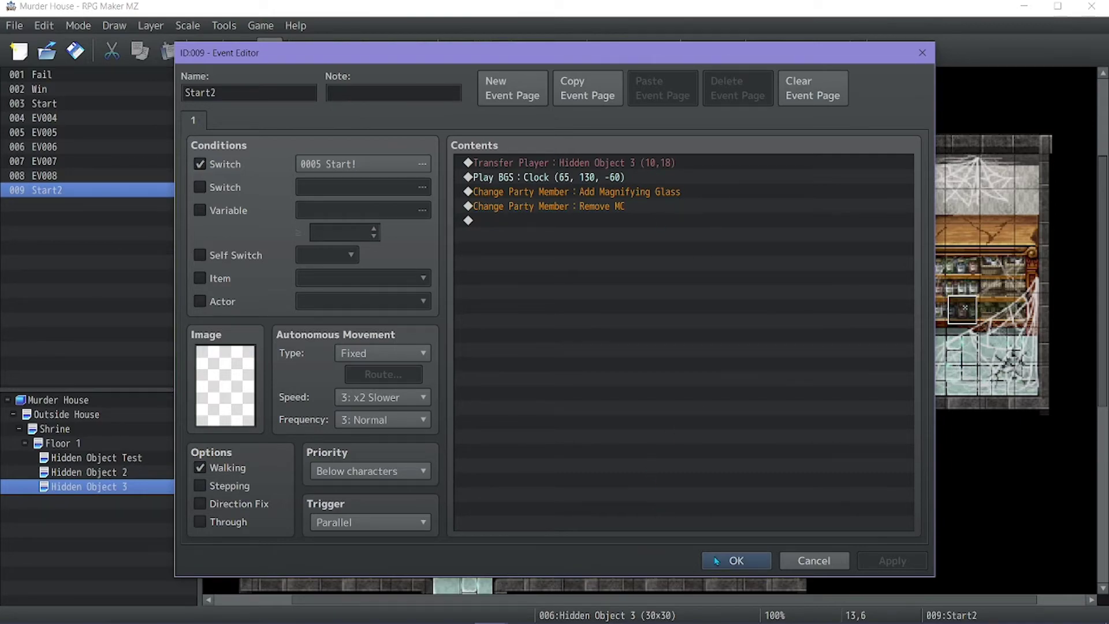
{"action": "left_click", "coordinate": [737, 560]}
Step: Inspect the Start event's player movement route and Fadein Screen commands for reference
{"action": "double_click", "coordinate": [589, 113]}
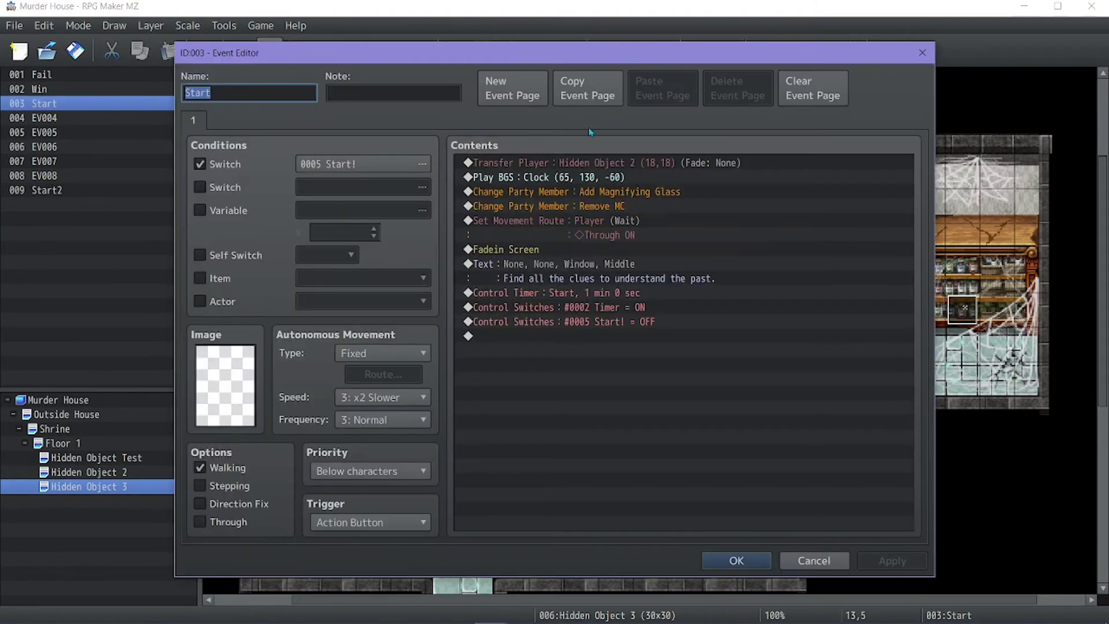
{"action": "left_click", "coordinate": [595, 223]}
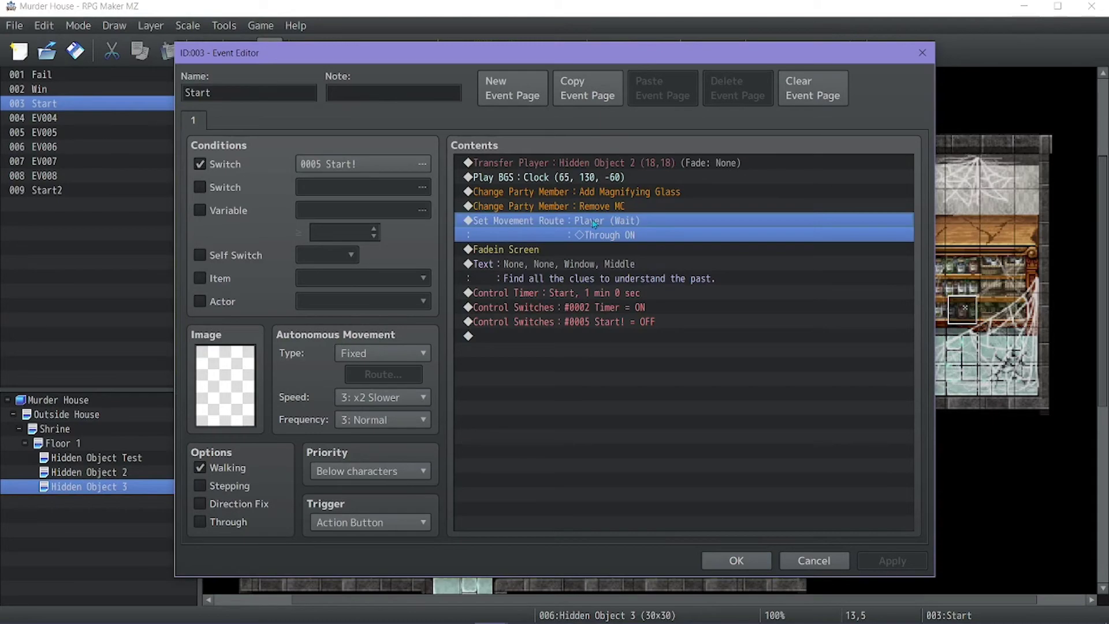
{"action": "left_click", "coordinate": [504, 250]}
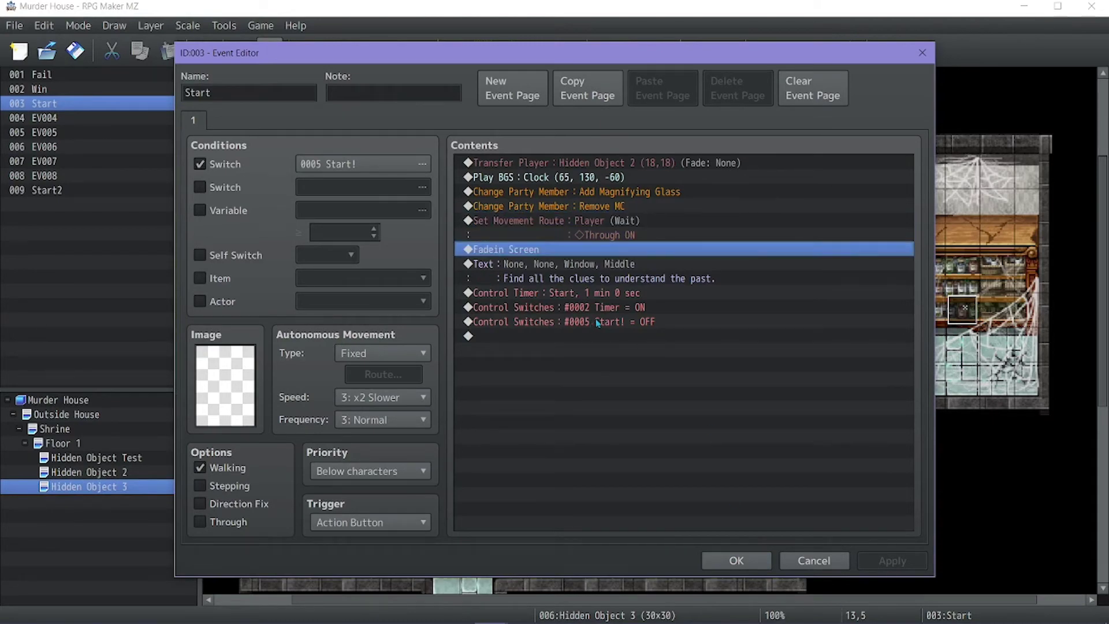
{"action": "left_click", "coordinate": [735, 560]}
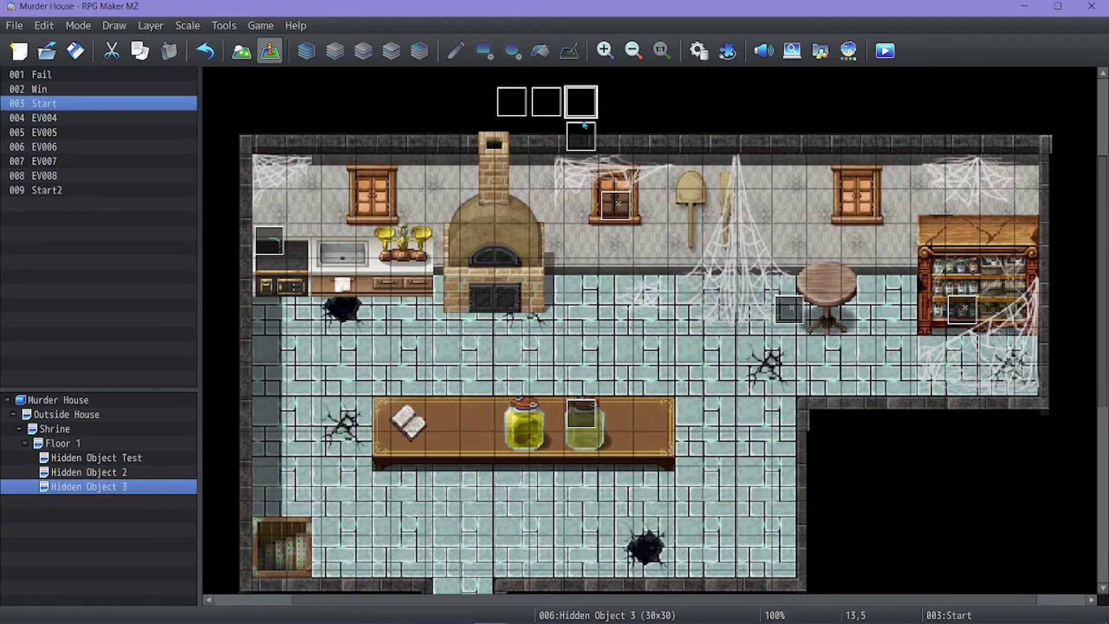
Step: Add a Set Movement Route for the Player with Through ON to Start2
{"action": "double_click", "coordinate": [582, 150]}
{"action": "double_click", "coordinate": [584, 224]}
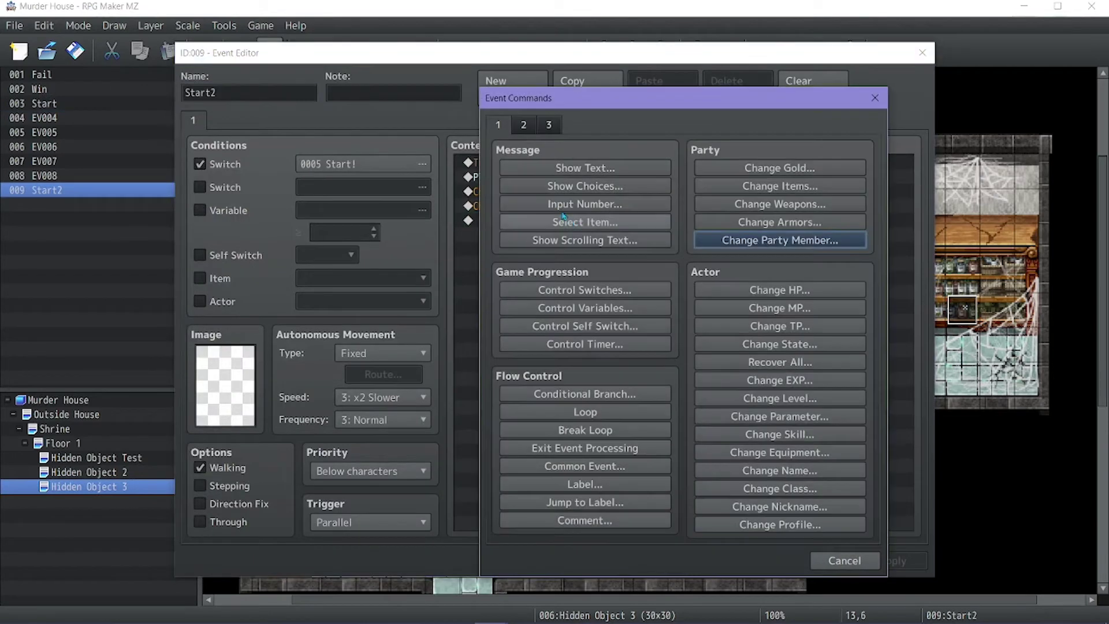
{"action": "left_click", "coordinate": [585, 240]}
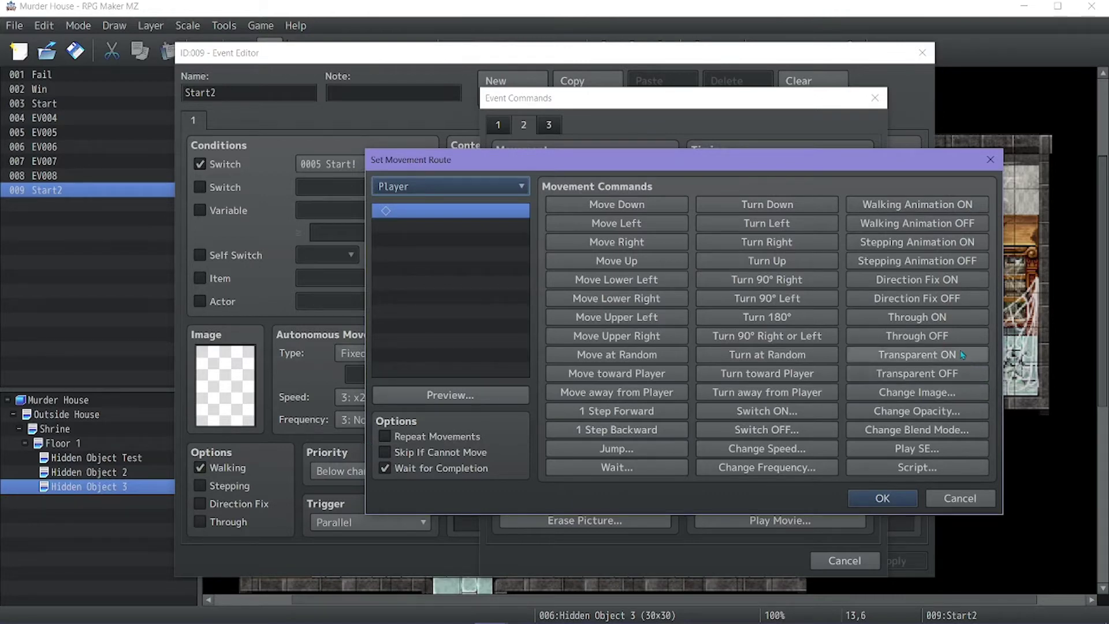
{"action": "left_click", "coordinate": [919, 318]}
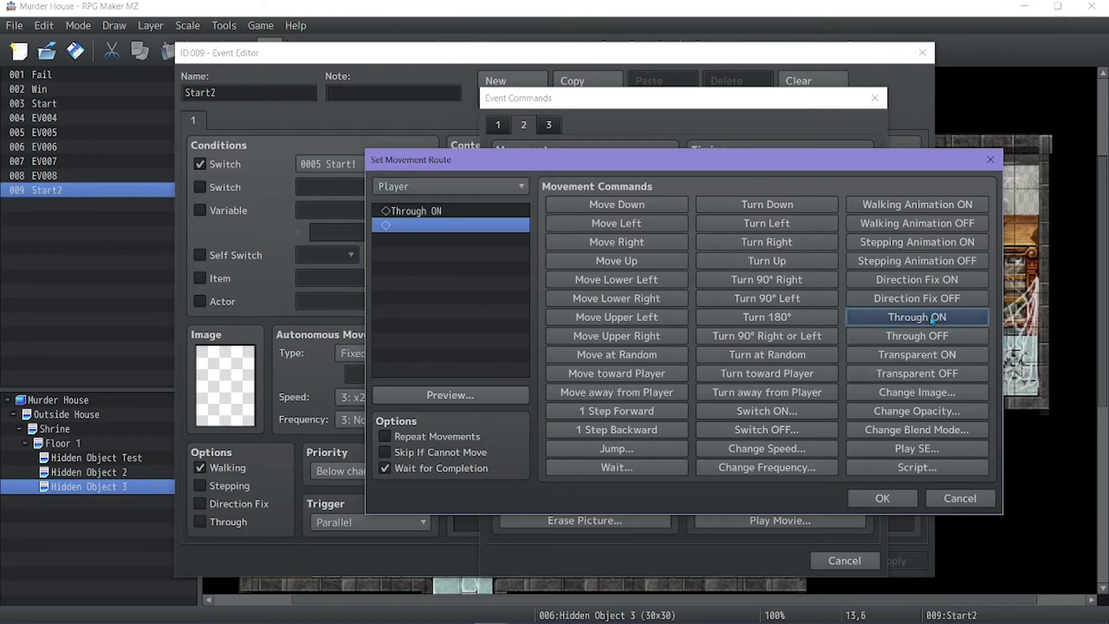
{"action": "left_click", "coordinate": [881, 498]}
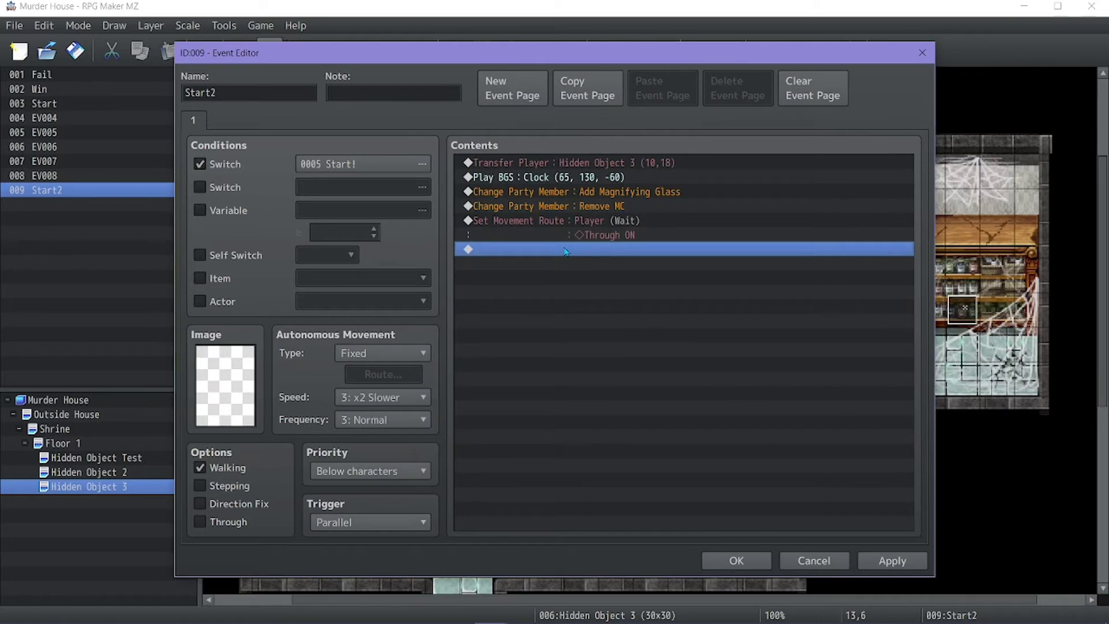
Step: Add a Fadein Screen command after the movement route
{"action": "double_click", "coordinate": [565, 251]}
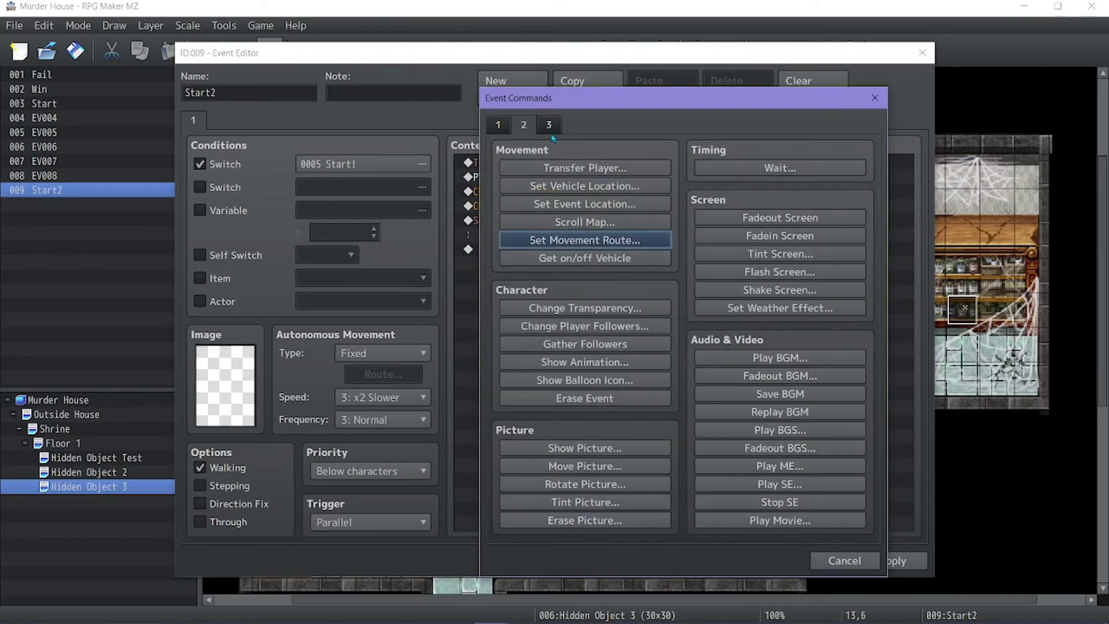
{"action": "left_click", "coordinate": [811, 240]}
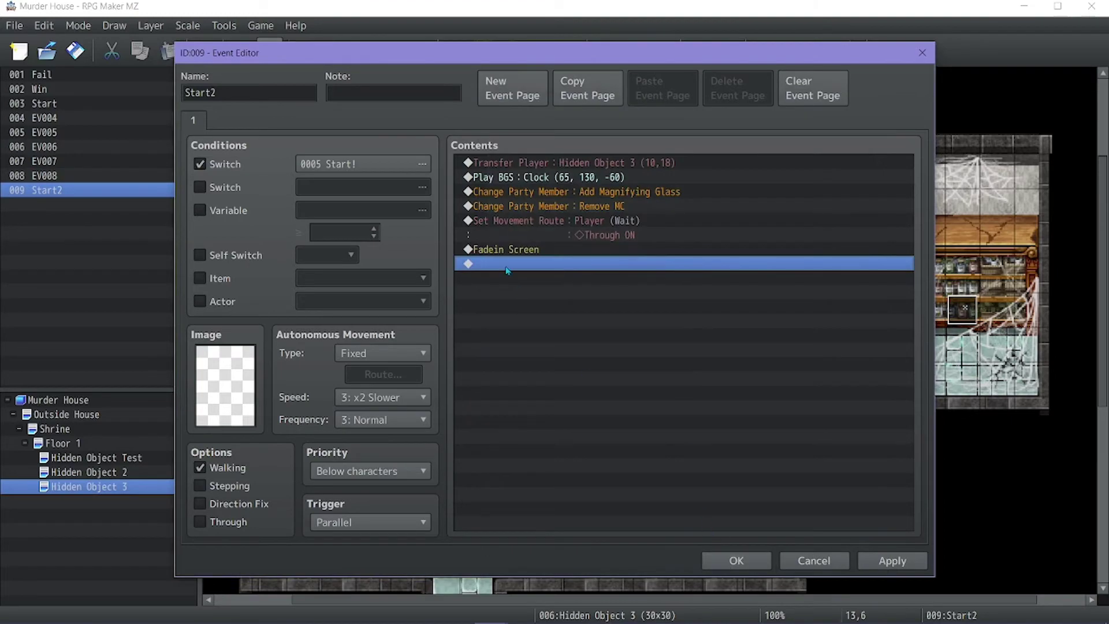
{"action": "double_click", "coordinate": [507, 267]}
Step: Copy the Start event's clue message through the last Control Switches command
{"action": "left_click", "coordinate": [507, 126]}
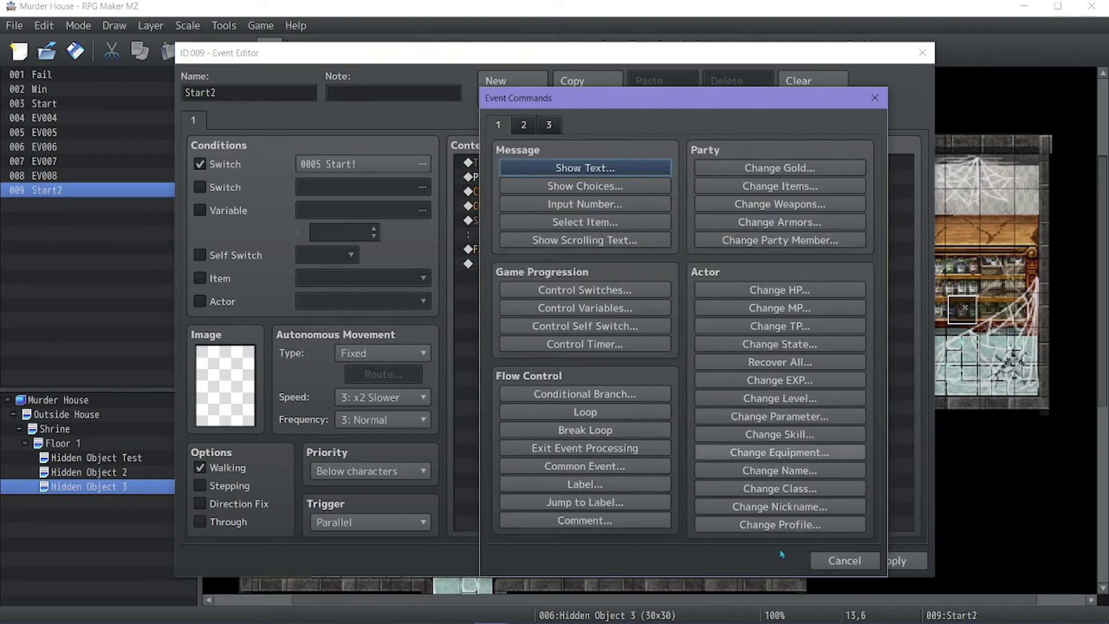
{"action": "left_click", "coordinate": [835, 568]}
{"action": "left_click", "coordinate": [737, 560]}
{"action": "double_click", "coordinate": [595, 118]}
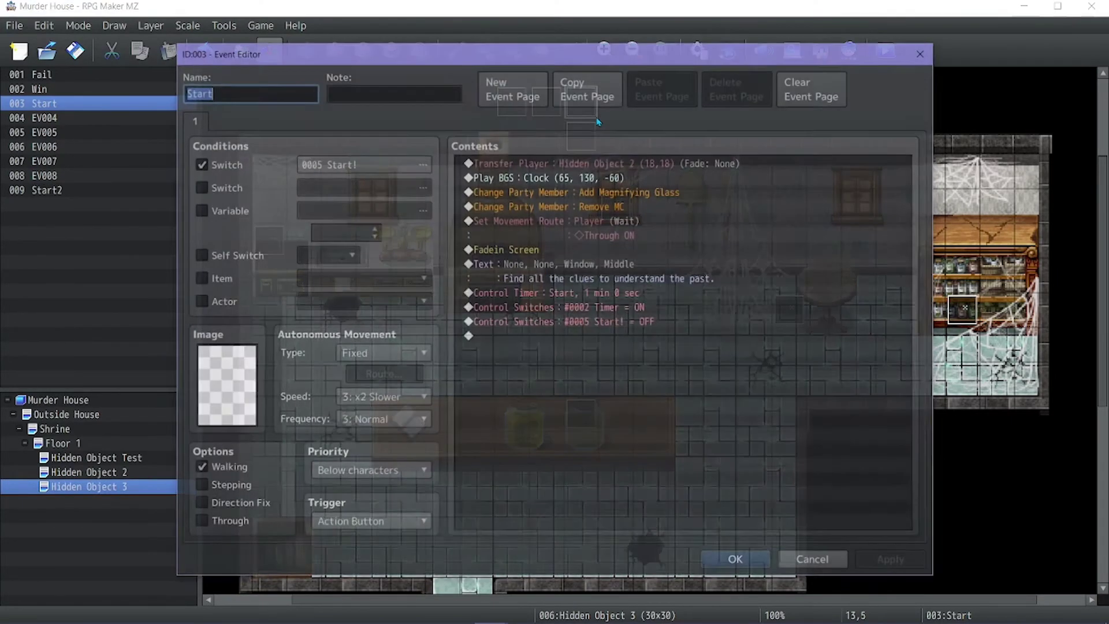
{"action": "left_click", "coordinate": [577, 276]}
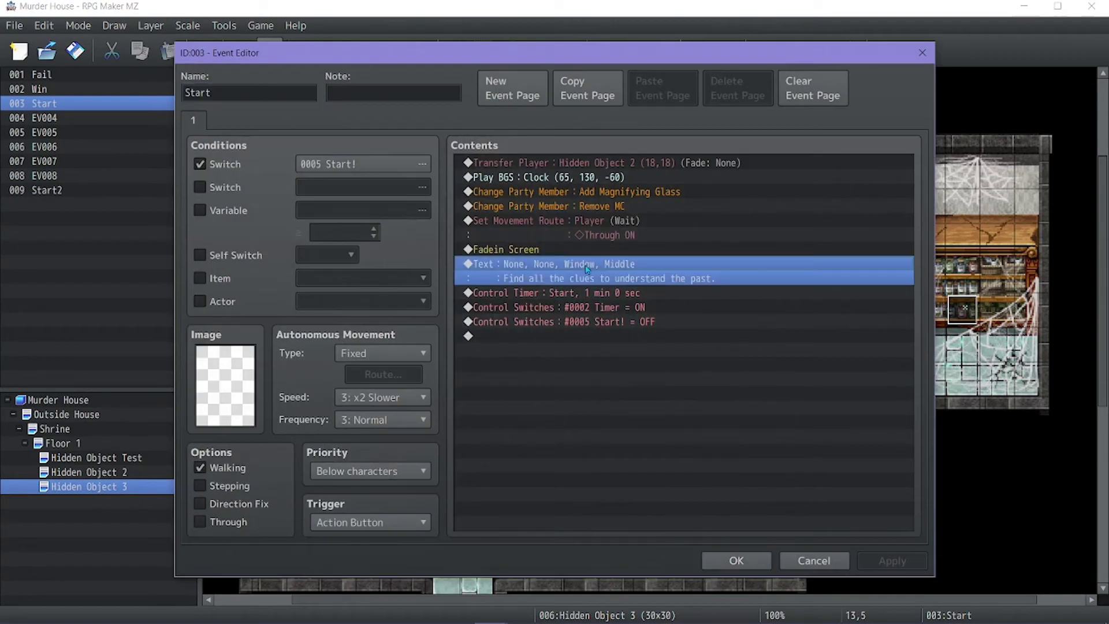
{"action": "left_click", "coordinate": [575, 321], "text": "shift"}
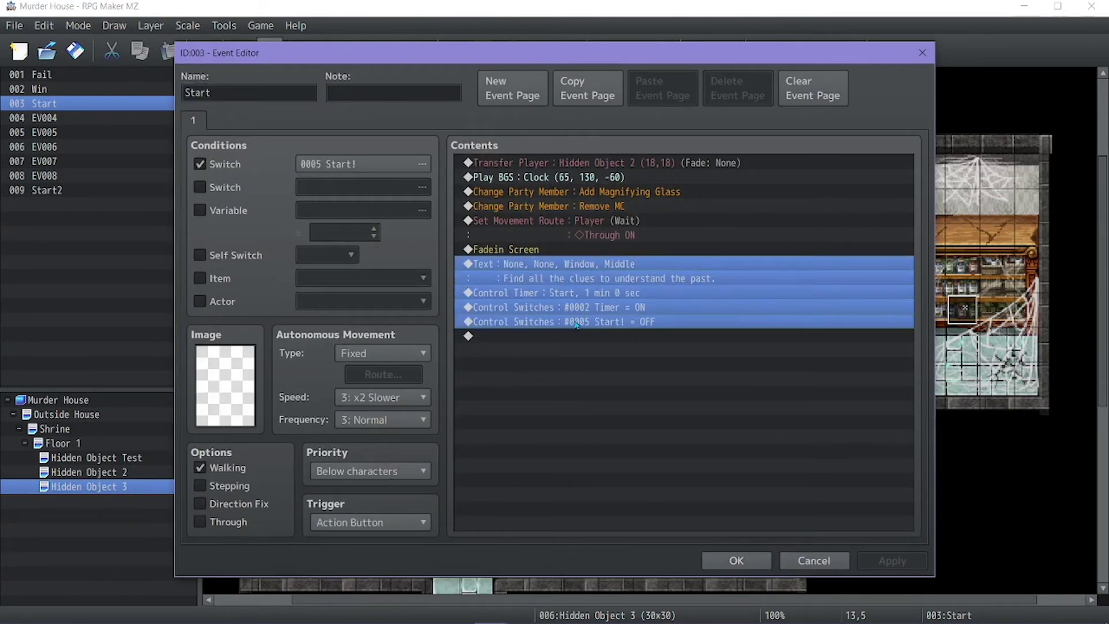
{"action": "left_click", "coordinate": [736, 561]}
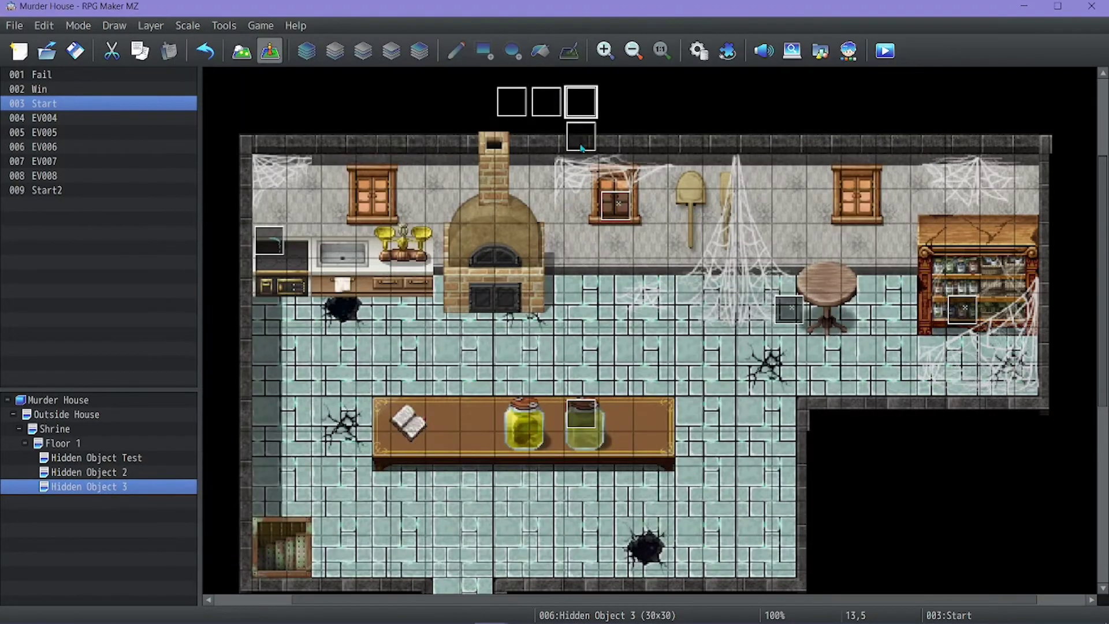
Step: Paste them at the end of Start2 and verify the 1-minute timer, Timer ON and Start! OFF
{"action": "double_click", "coordinate": [578, 122]}
{"action": "left_click", "coordinate": [517, 266]}
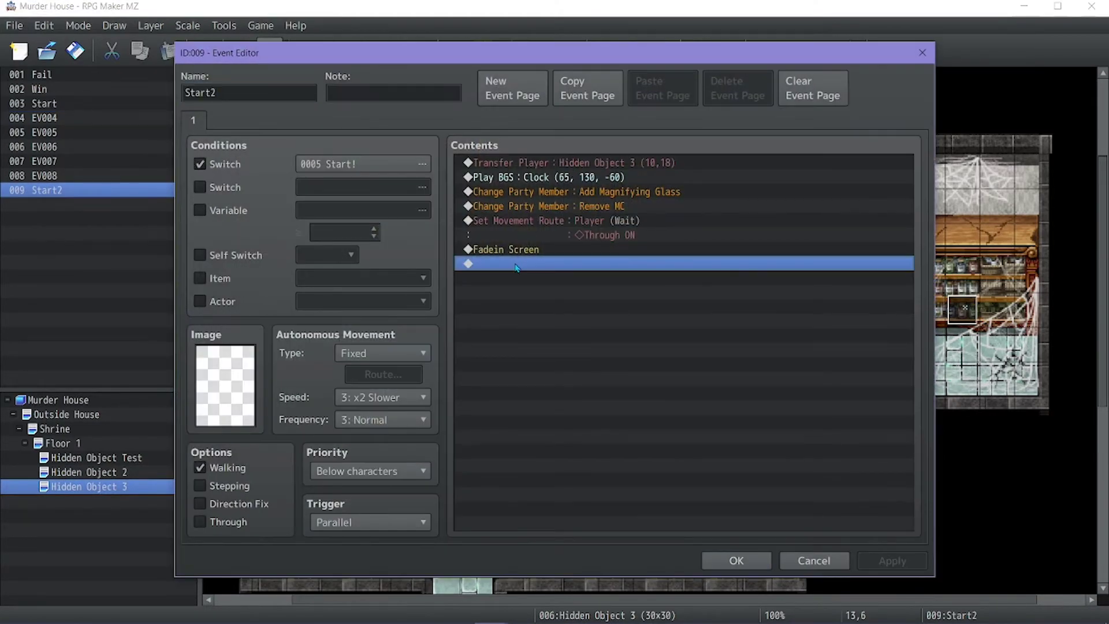
{"action": "key", "text": "ctrl+v"}
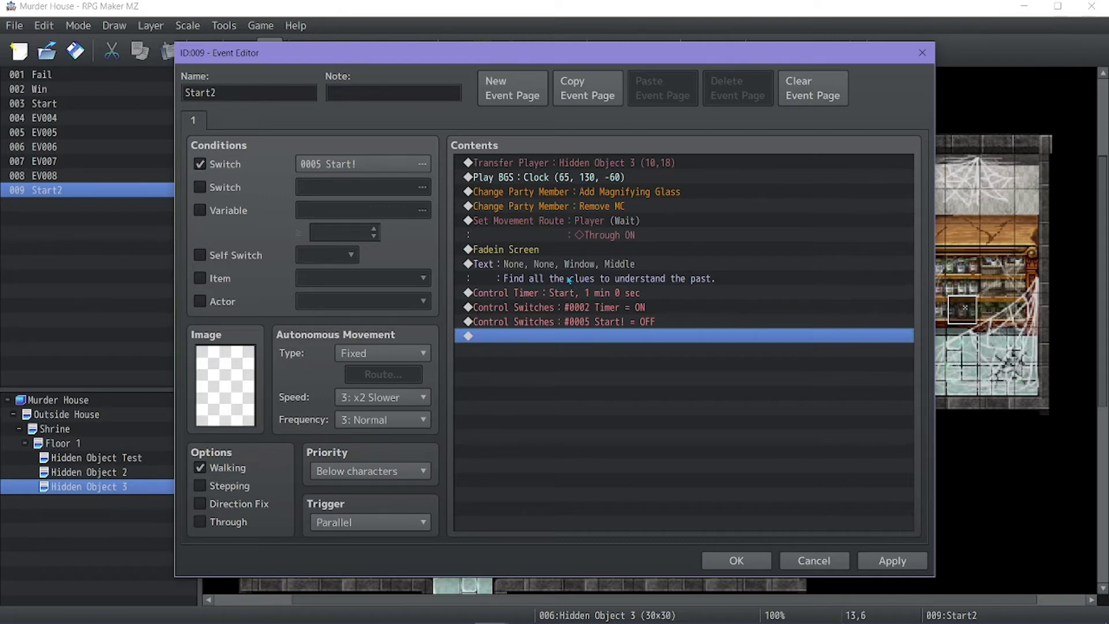
{"action": "double_click", "coordinate": [572, 296]}
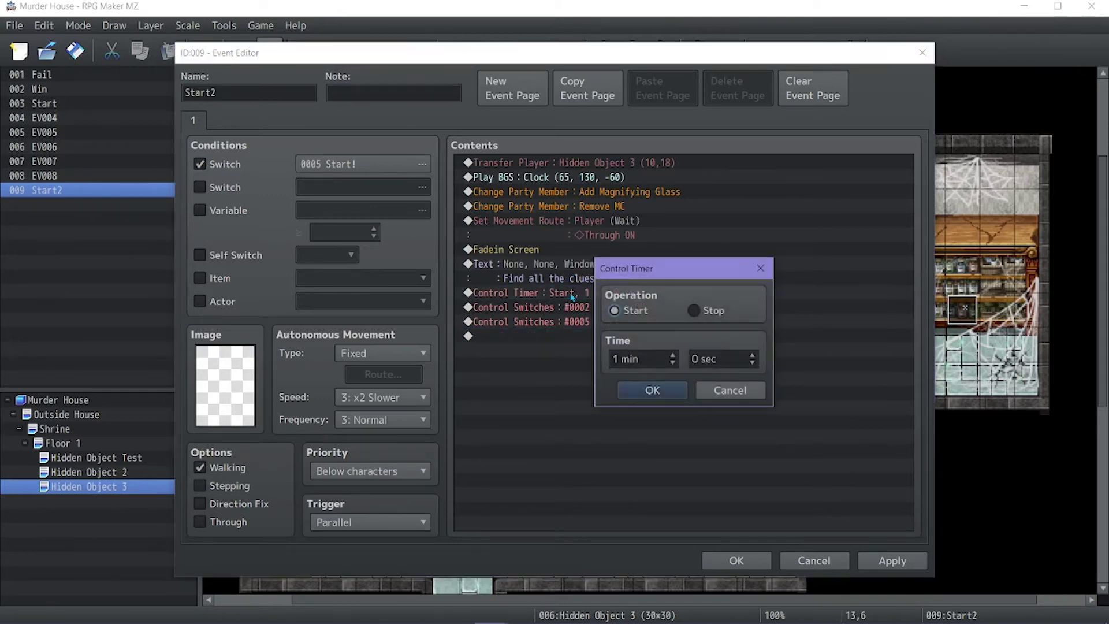
{"action": "key", "text": "Escape"}
{"action": "left_click", "coordinate": [560, 307]}
{"action": "left_click", "coordinate": [547, 324]}
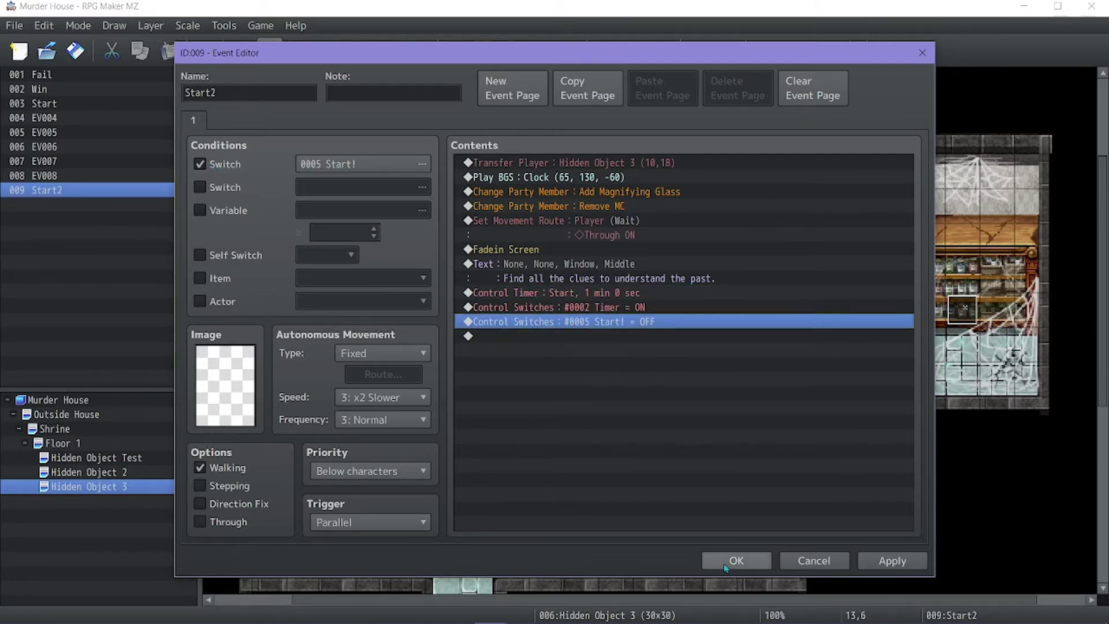
{"action": "left_click", "coordinate": [743, 562]}
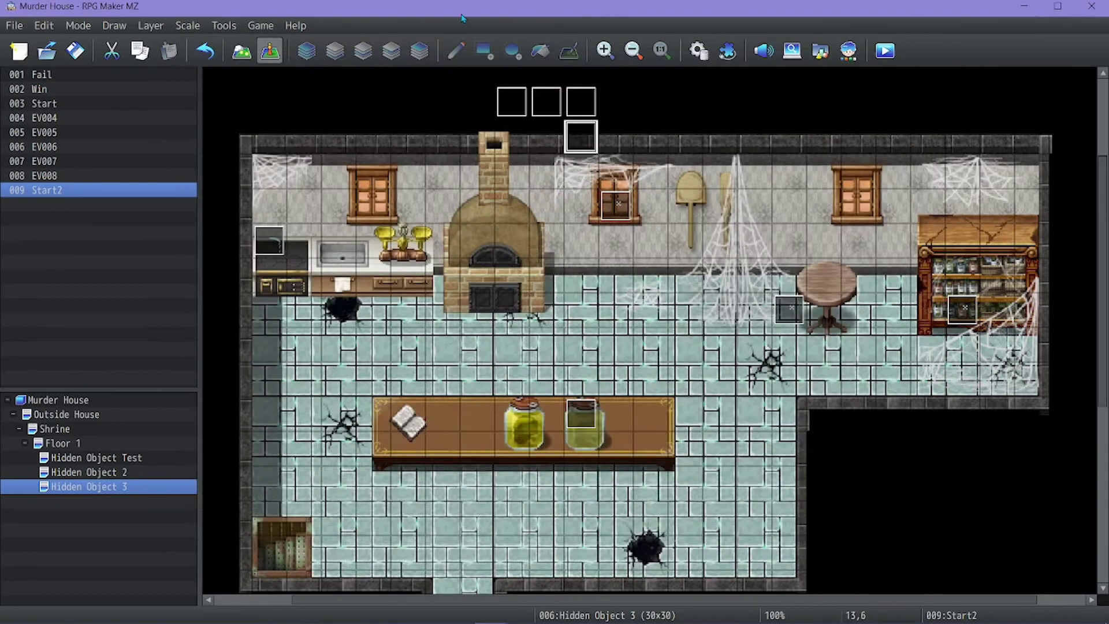
Step: Set the Win event's item reward to Potion
{"action": "left_click", "coordinate": [558, 115]}
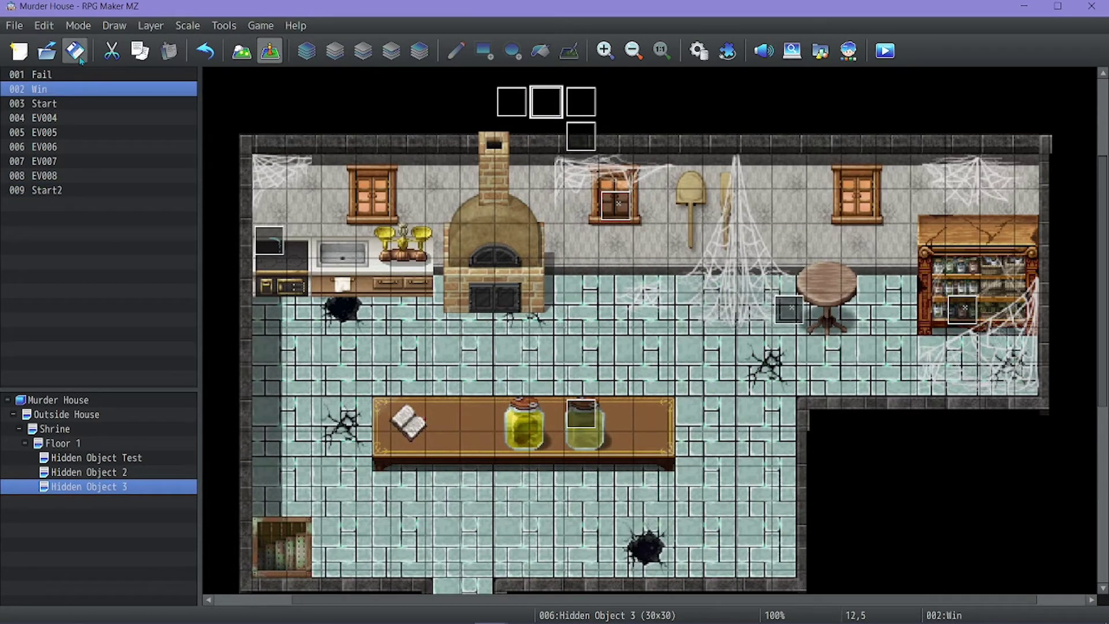
{"action": "double_click", "coordinate": [544, 113]}
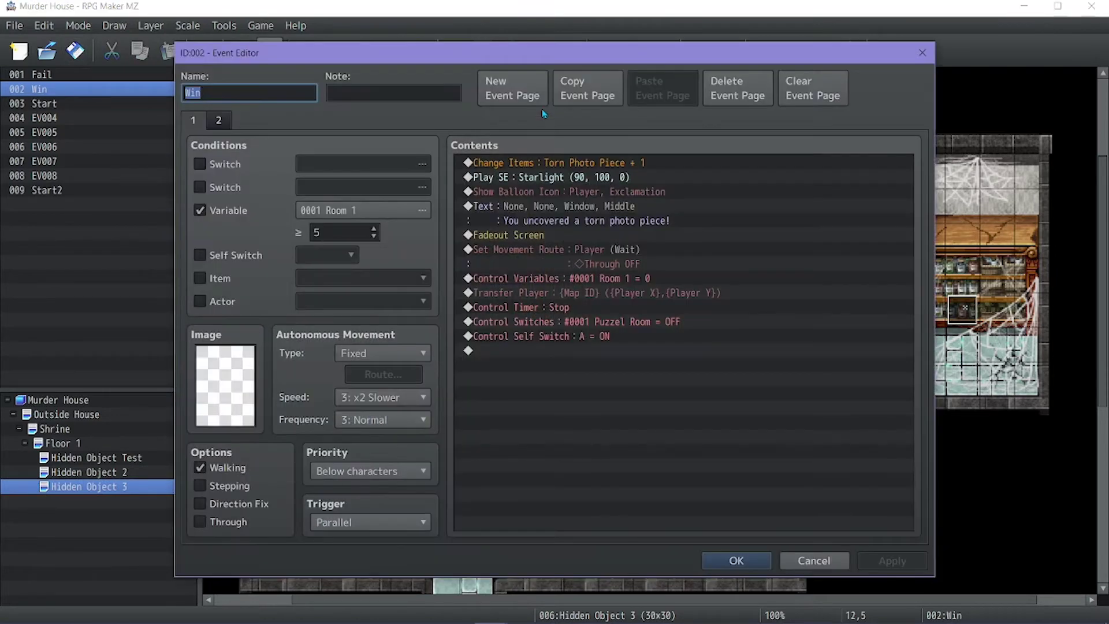
{"action": "double_click", "coordinate": [556, 165]}
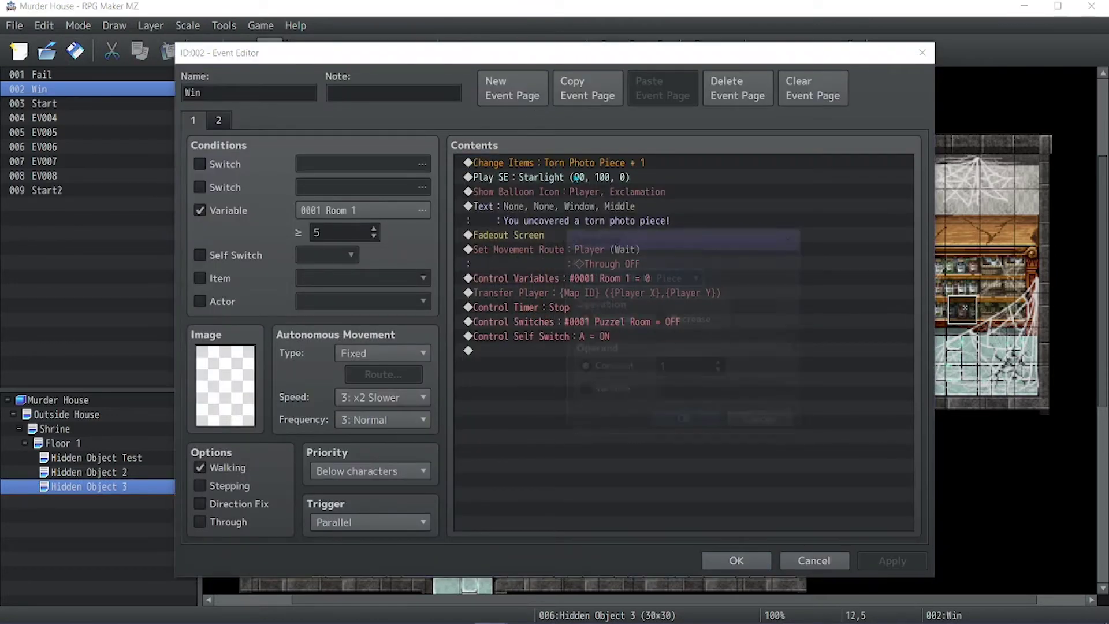
{"action": "left_click", "coordinate": [654, 277]}
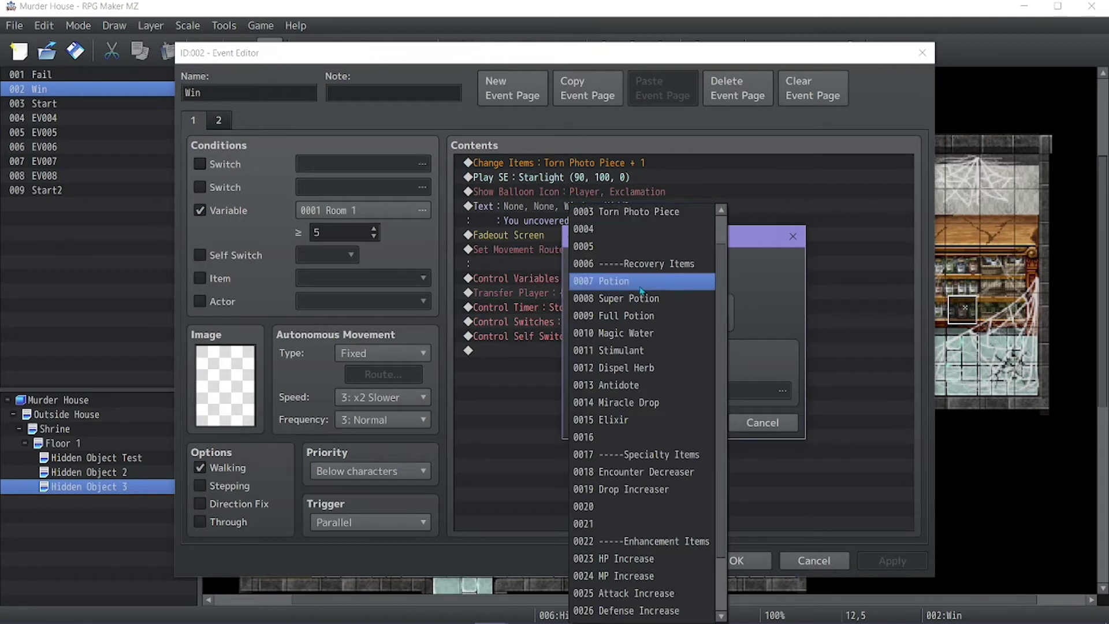
{"action": "left_click", "coordinate": [648, 282]}
{"action": "left_click", "coordinate": [702, 425]}
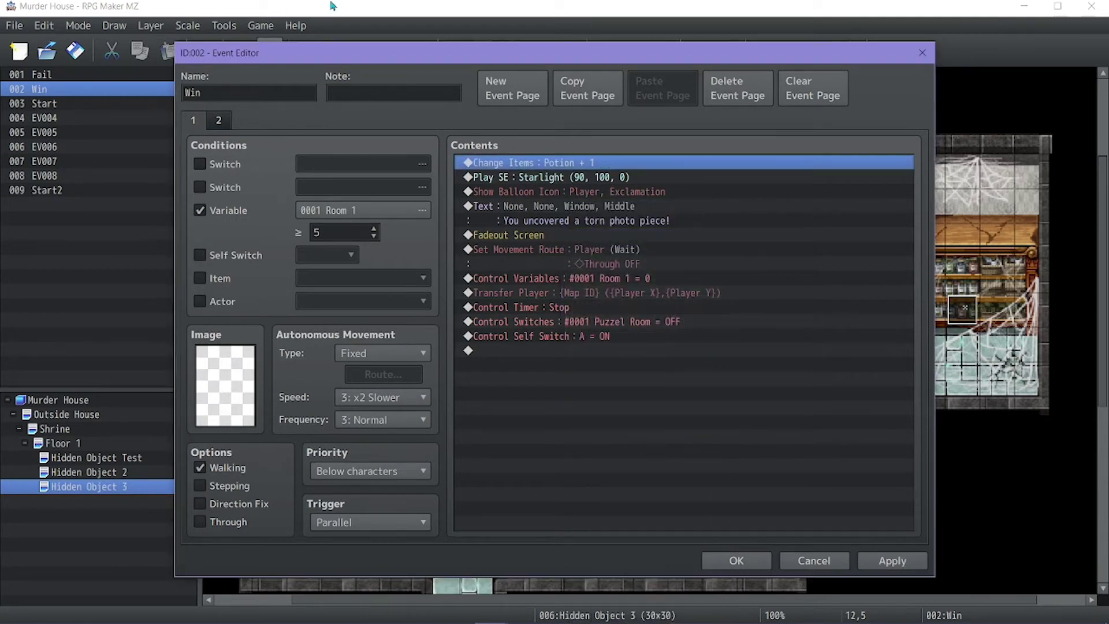
Step: Change the Win message's 'torn photo piece' to 'old potion' and save the event
{"action": "double_click", "coordinate": [603, 219]}
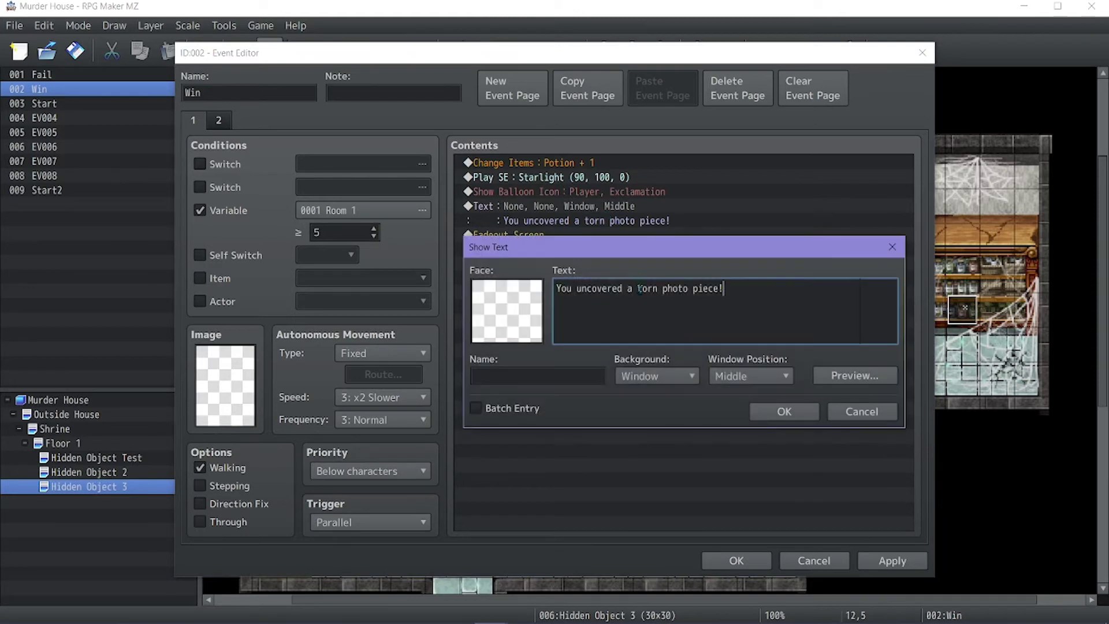
{"action": "left_click_drag", "start_coordinate": [638, 288], "coordinate": [721, 289]}
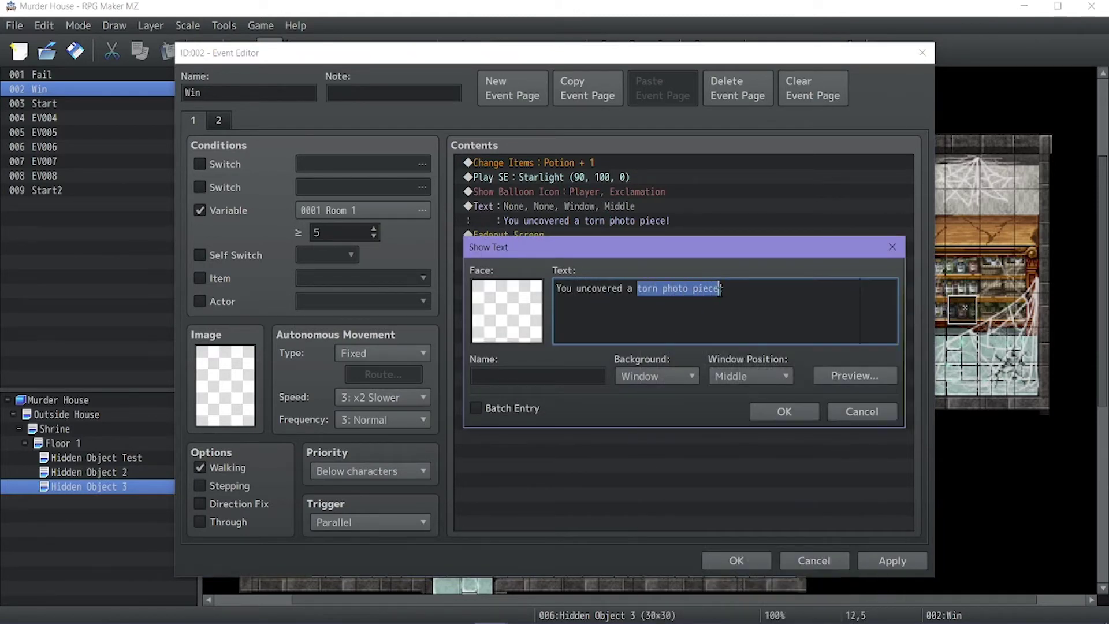
{"action": "key", "text": "BackSpace"}
{"action": "type", "text": "n old "}
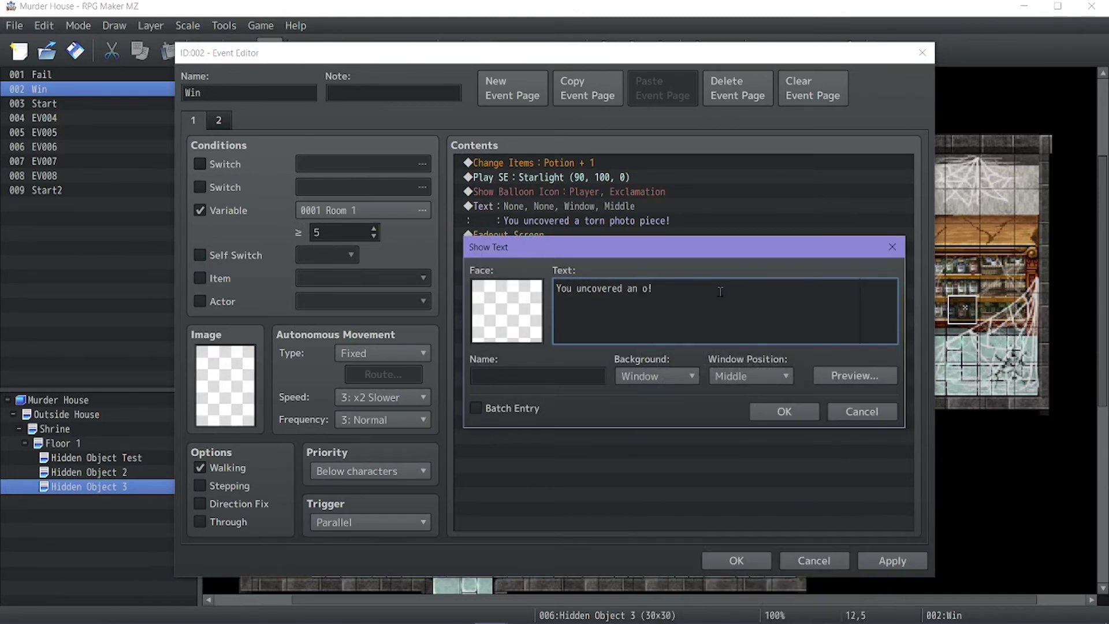
{"action": "type", "text": "potion"}
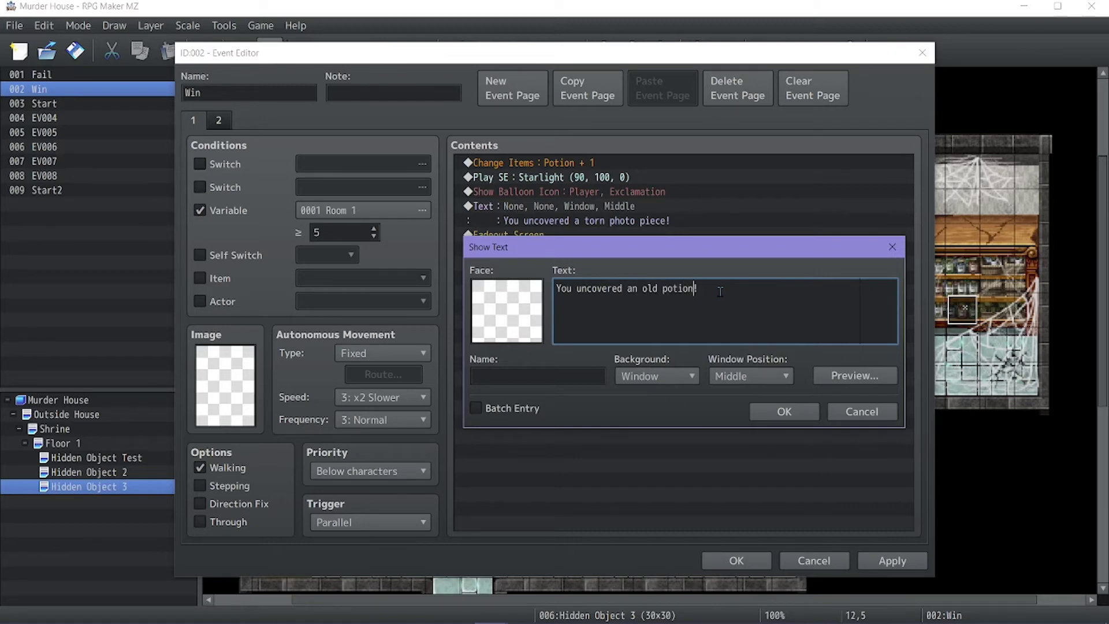
{"action": "left_click", "coordinate": [768, 411]}
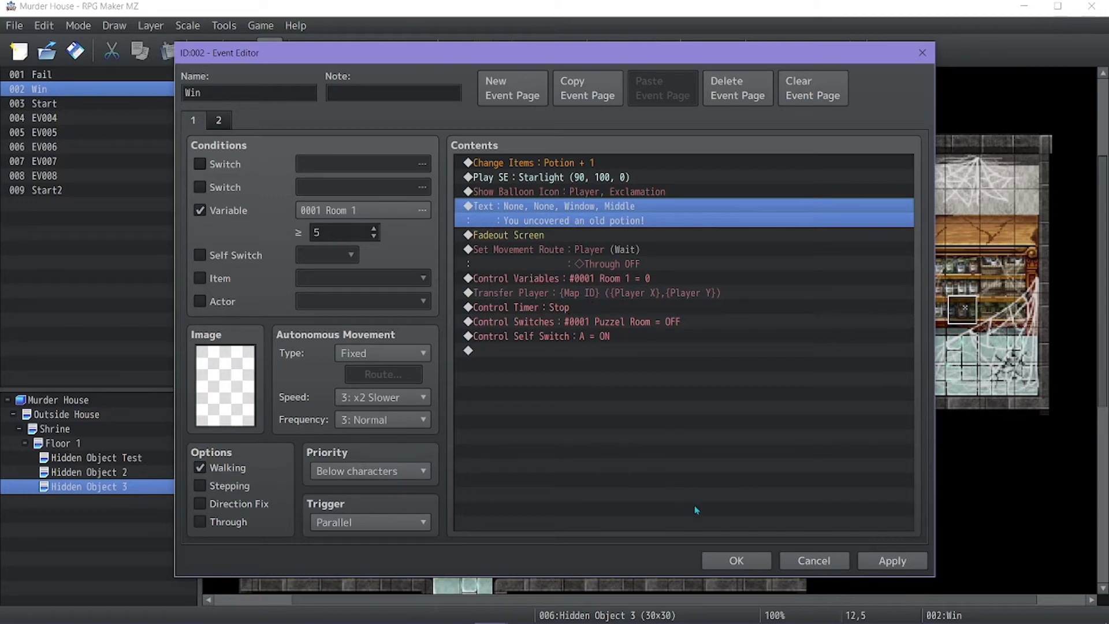
{"action": "left_click", "coordinate": [741, 562]}
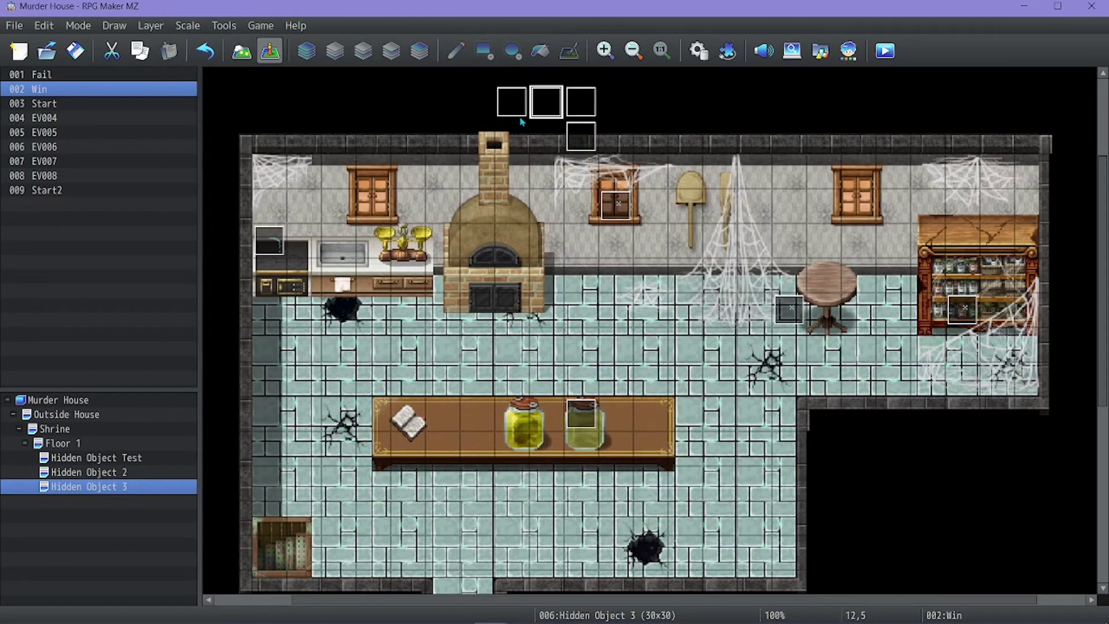
Step: Look through event 001 Fail without changes, then delete event 003 Start from the map
{"action": "double_click", "coordinate": [512, 116]}
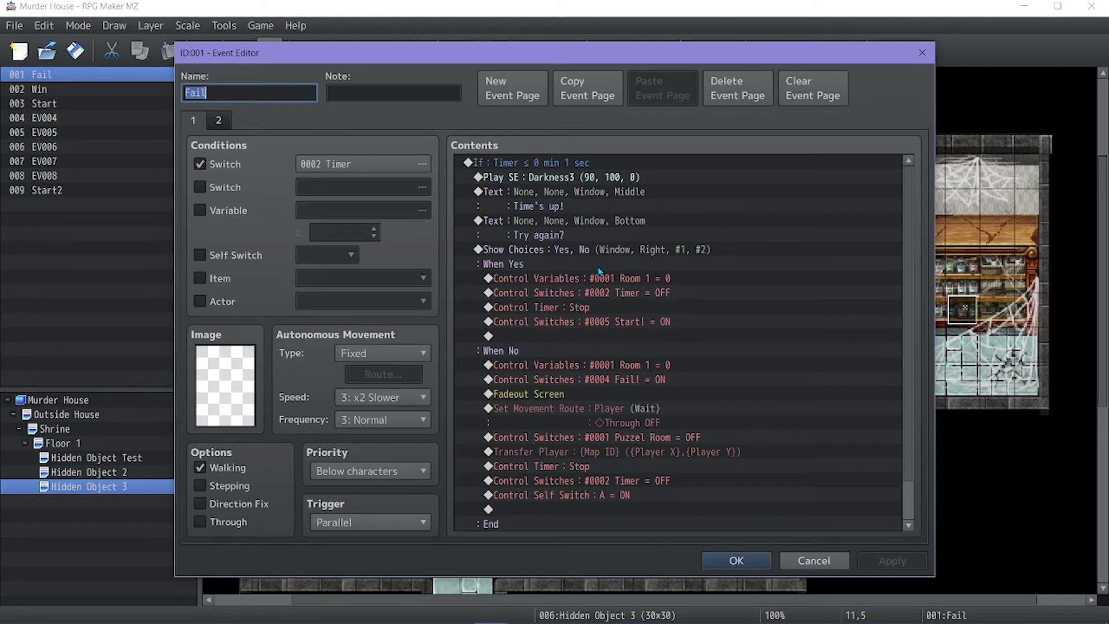
{"action": "scroll", "coordinate": [599, 271], "scroll_direction": "down", "scroll_amount": 1}
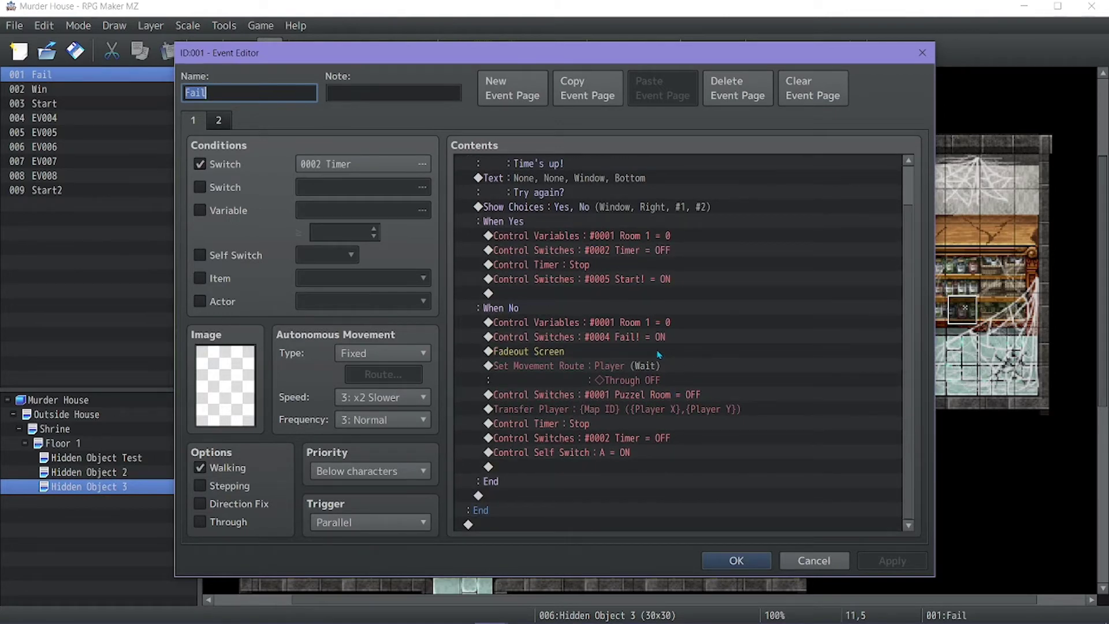
{"action": "left_click", "coordinate": [729, 562]}
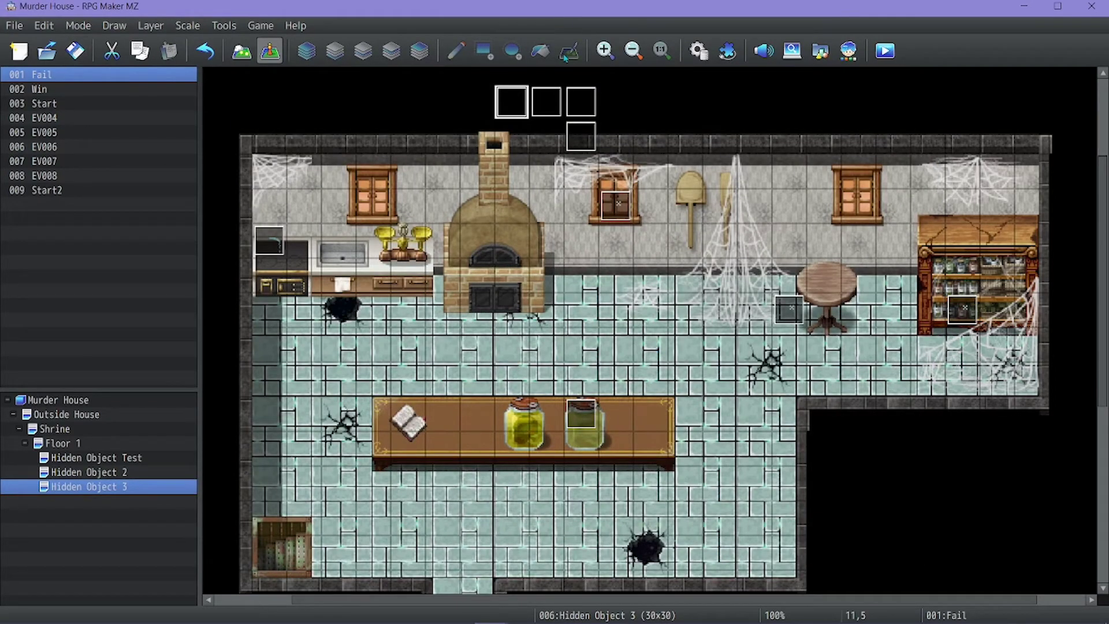
{"action": "left_click", "coordinate": [584, 114]}
{"action": "key", "text": "Delete"}
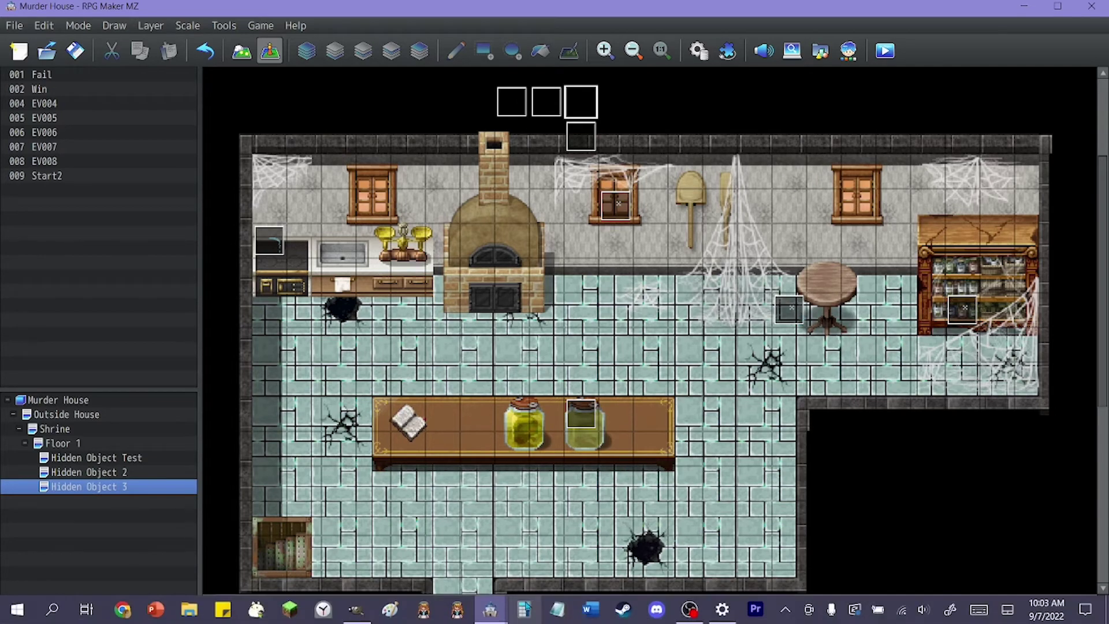
Step: Bring up Map004.xcf in GIMP, zoom in on the stove, and choose the Pencil tool
{"action": "left_click", "coordinate": [354, 618]}
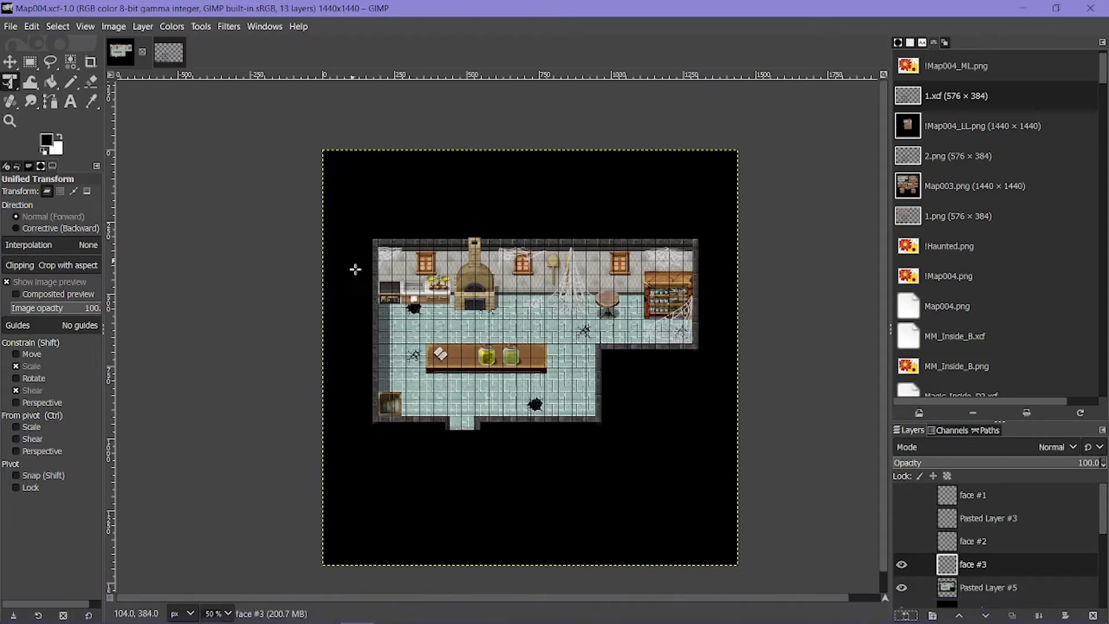
{"action": "scroll", "coordinate": [359, 282], "scroll_direction": "up", "scroll_amount": 8, "text": "ctrl"}
{"action": "scroll", "coordinate": [609, 262], "scroll_direction": "up", "scroll_amount": 1, "text": "ctrl"}
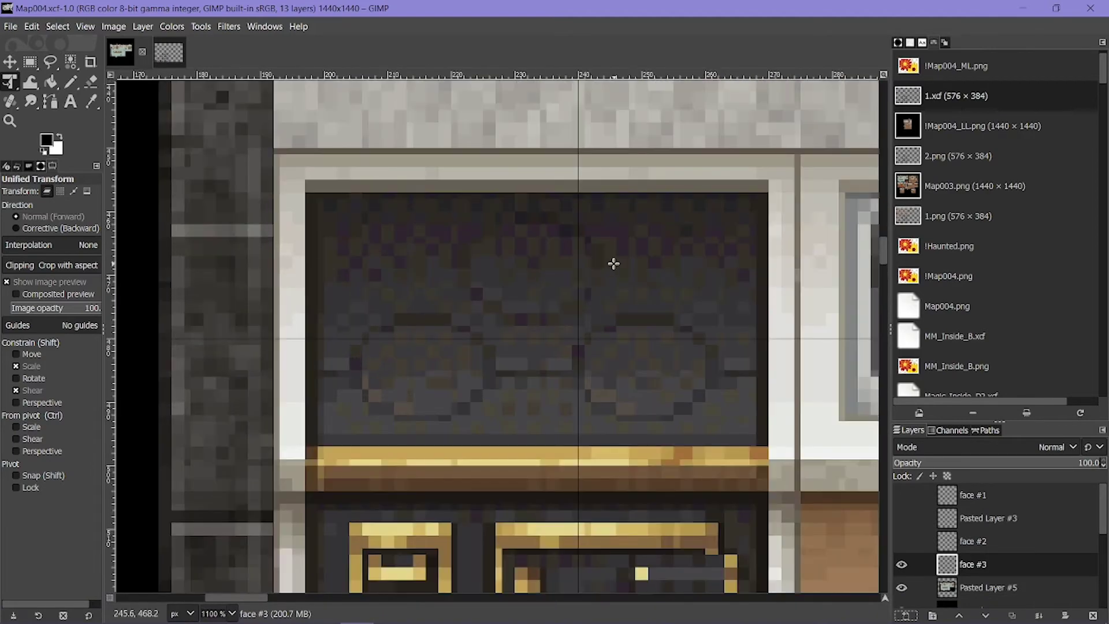
{"action": "scroll", "coordinate": [587, 268], "scroll_direction": "up", "scroll_amount": 1, "text": "ctrl"}
{"action": "scroll", "coordinate": [448, 269], "scroll_direction": "up", "scroll_amount": 2}
{"action": "left_click", "coordinate": [71, 82]}
{"action": "scroll", "coordinate": [249, 446], "scroll_direction": "down", "scroll_amount": 3, "text": "ctrl"}
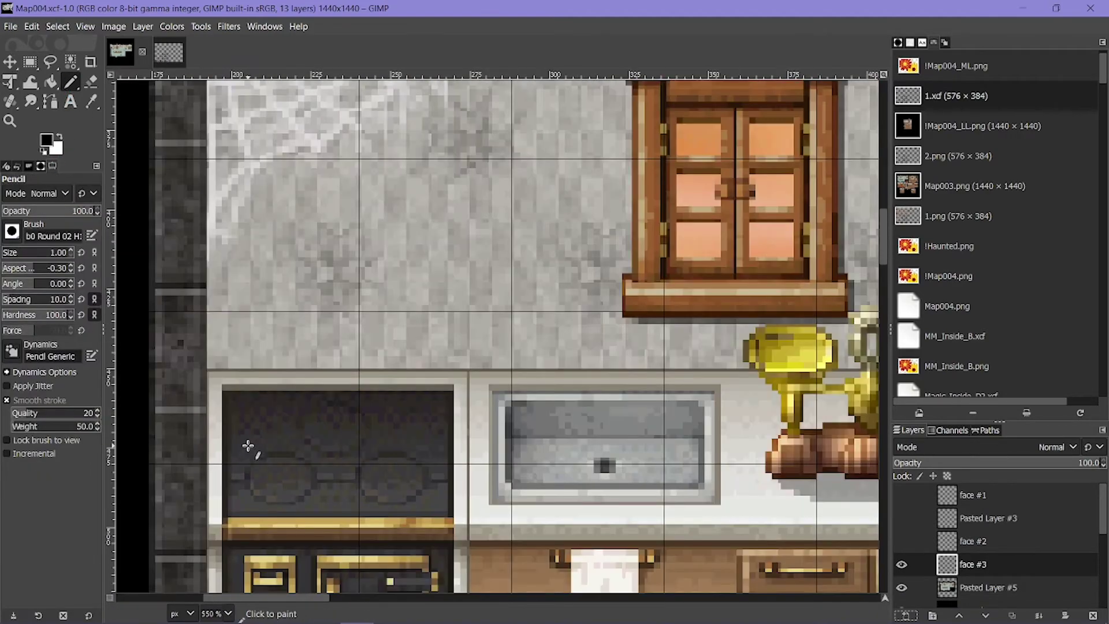
{"action": "scroll", "coordinate": [249, 447], "scroll_direction": "up", "scroll_amount": 3, "text": "ctrl"}
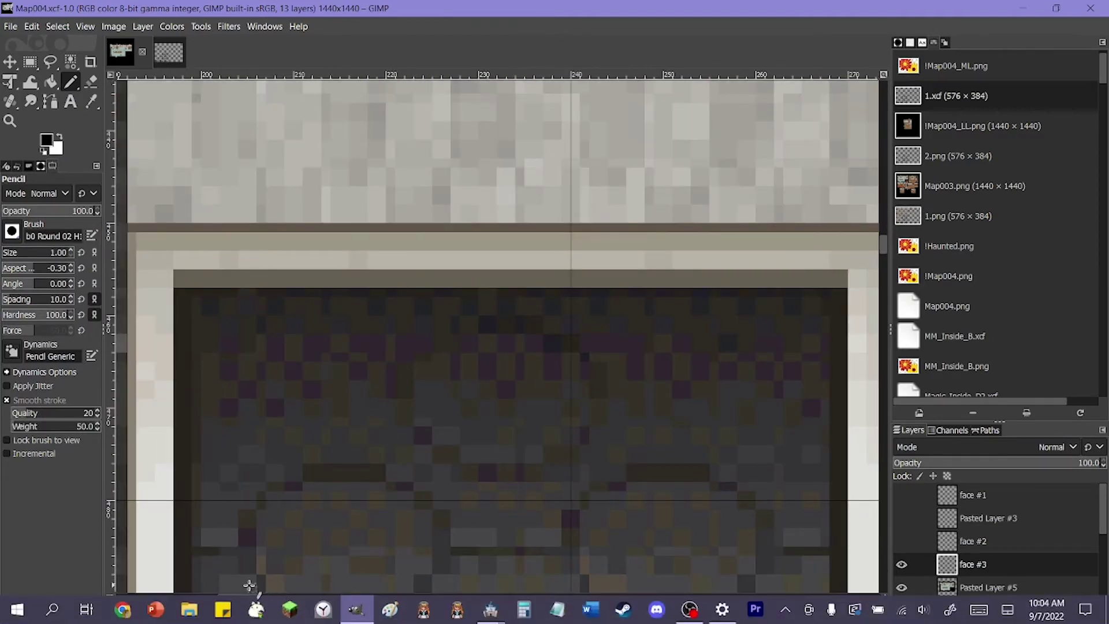
Step: Back in RPG Maker MZ, use Game > Open Folder to show the Murder House project files
{"action": "mouse_move", "coordinate": [490, 609]}
{"action": "left_click", "coordinate": [503, 591]}
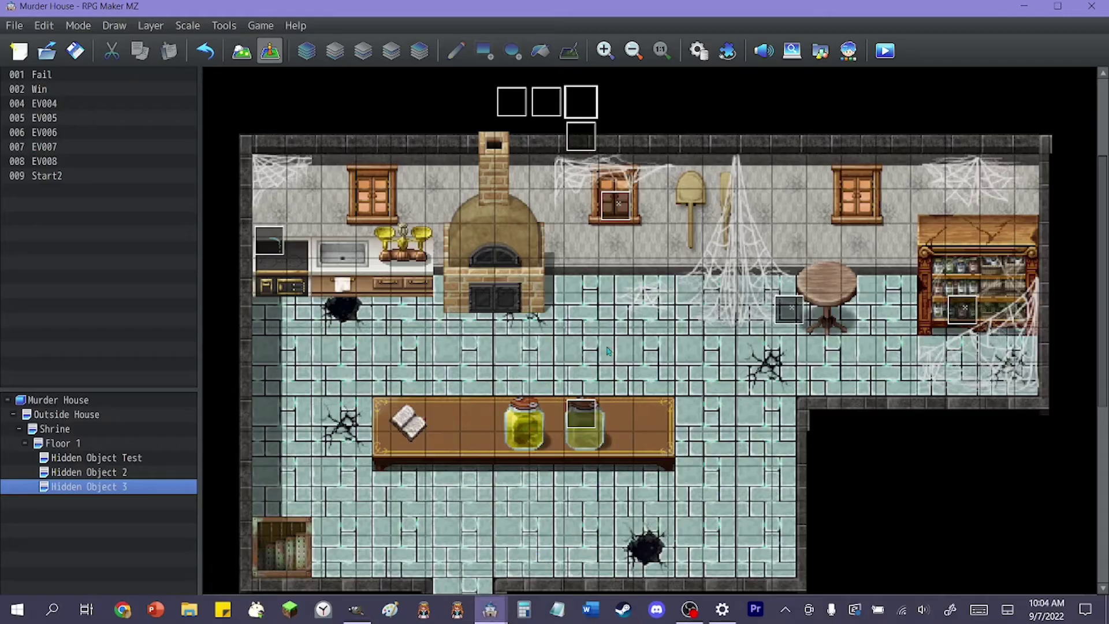
{"action": "left_click", "coordinate": [295, 26]}
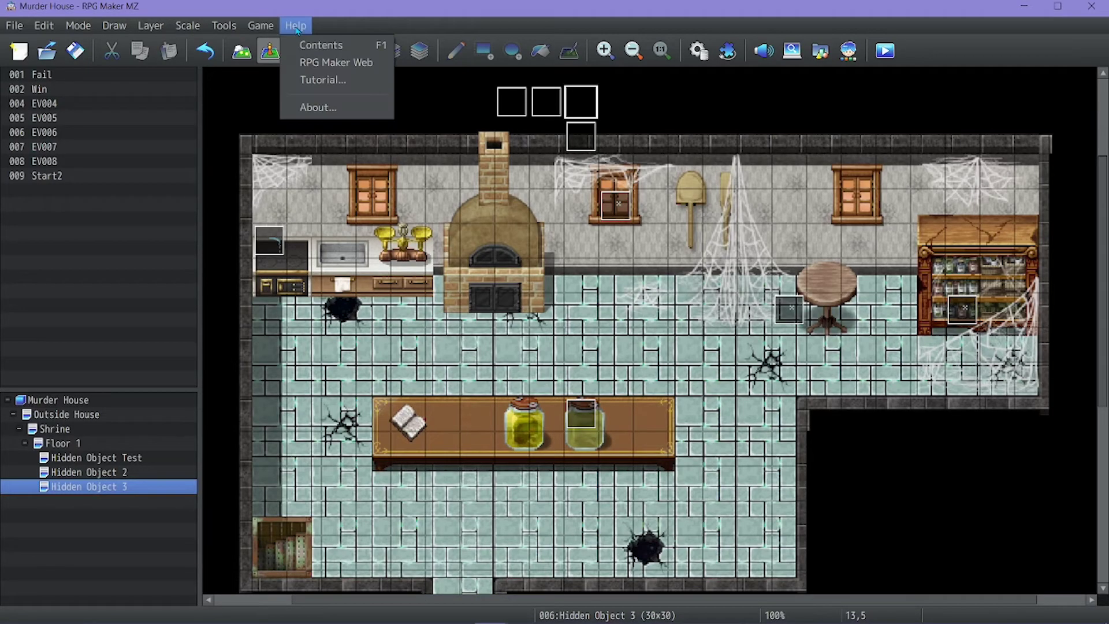
{"action": "mouse_move", "coordinate": [3, 25]}
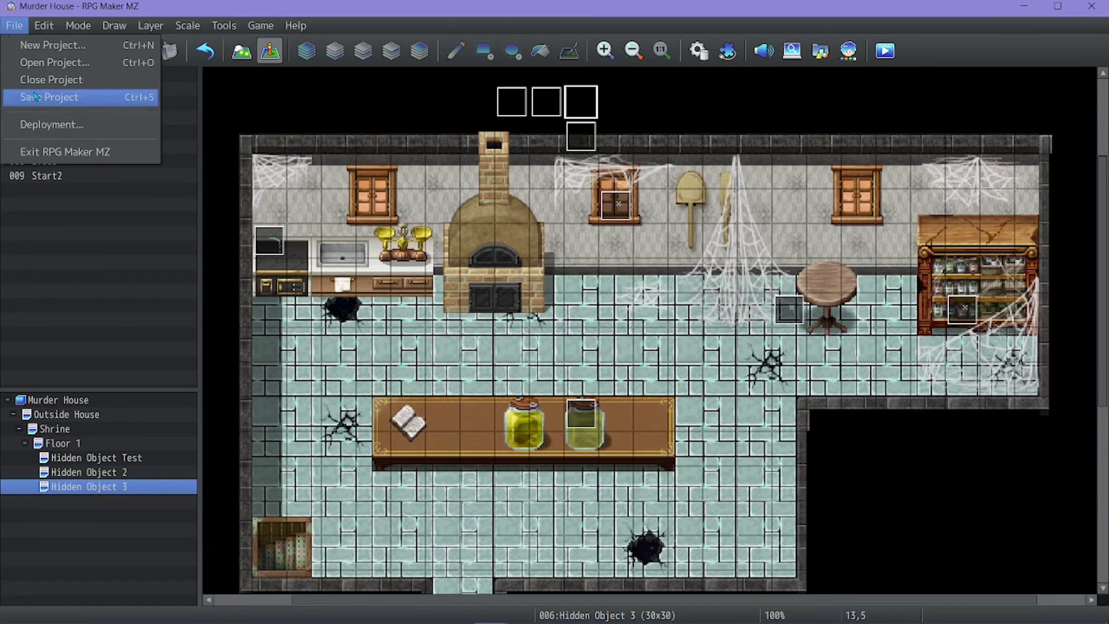
Step: Open the project folder on disk and navigate into img/tilesets
{"action": "mouse_move", "coordinate": [45, 27]}
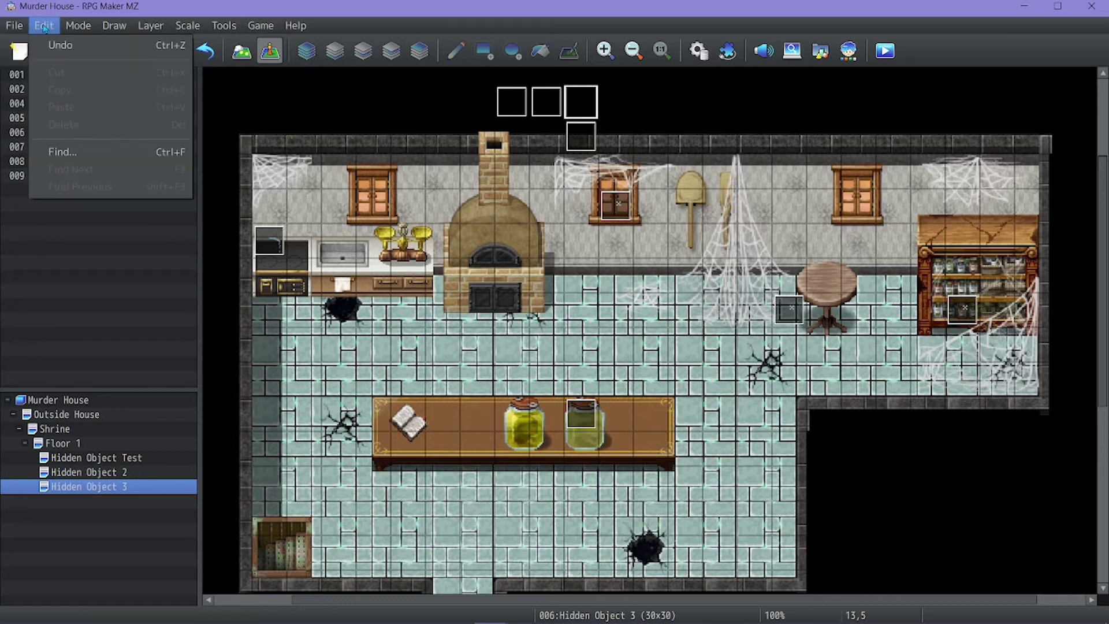
{"action": "mouse_move", "coordinate": [166, 31]}
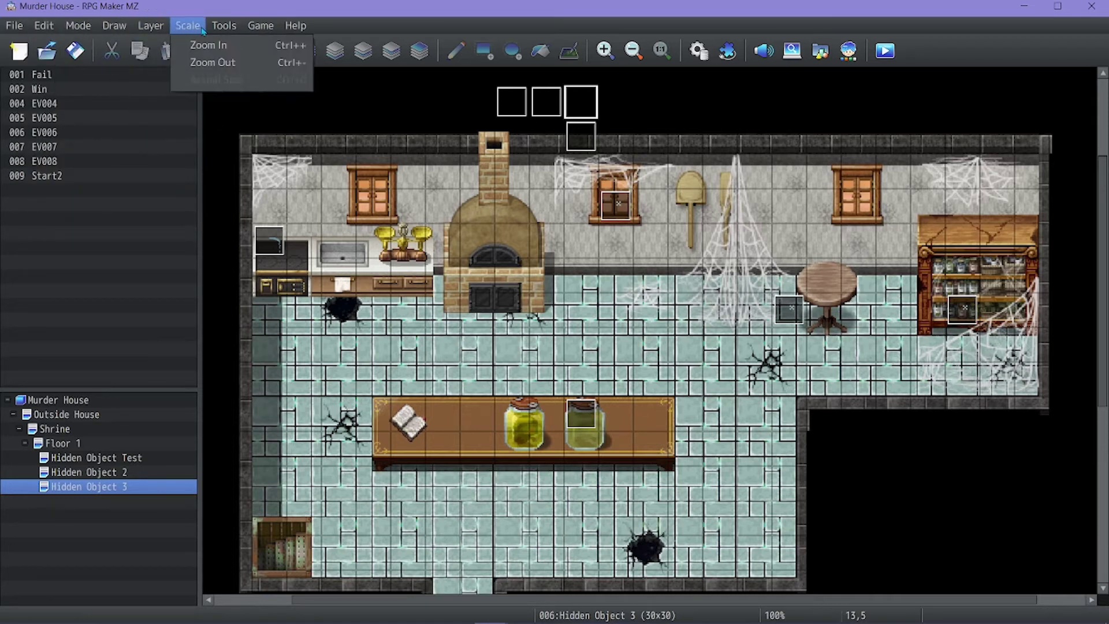
{"action": "mouse_move", "coordinate": [224, 25]}
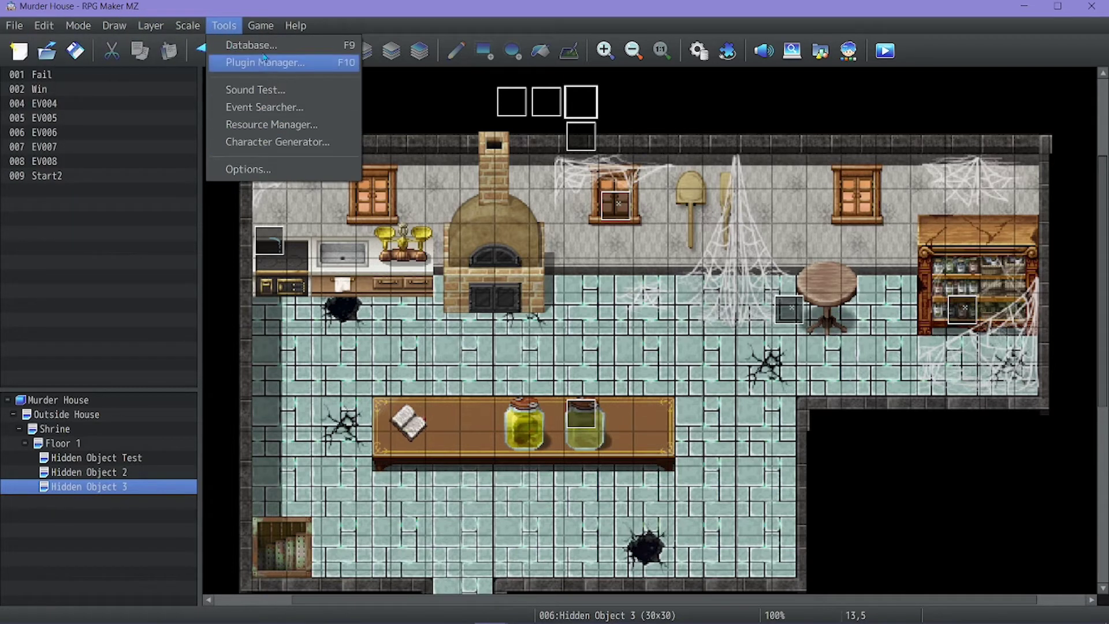
{"action": "mouse_move", "coordinate": [260, 25]}
{"action": "left_click", "coordinate": [270, 72]}
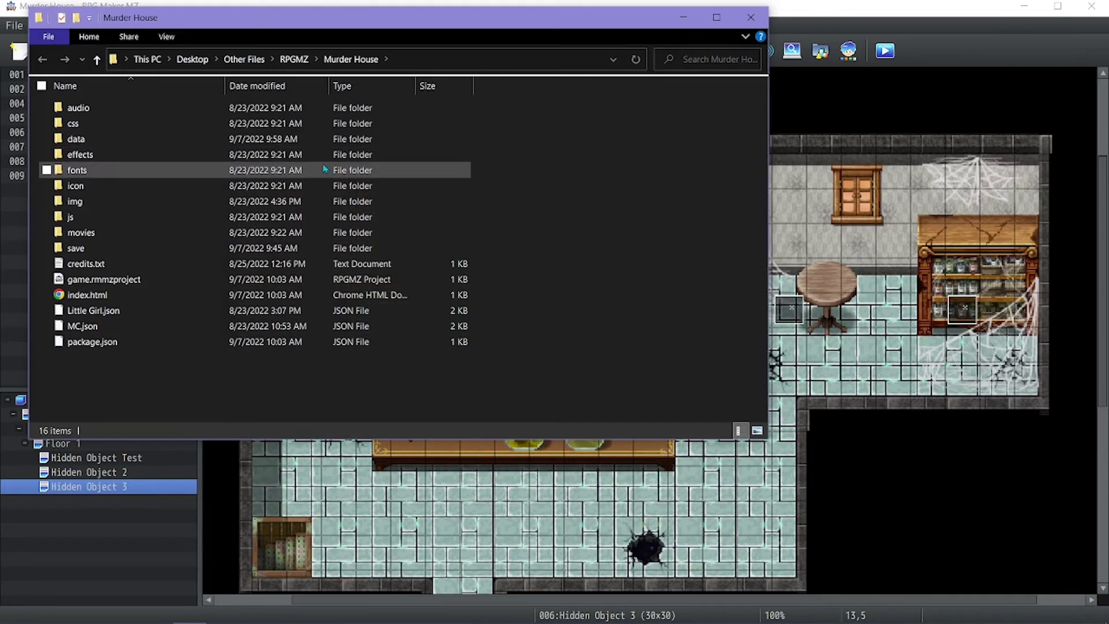
{"action": "left_click", "coordinate": [83, 201]}
{"action": "double_click", "coordinate": [83, 201]}
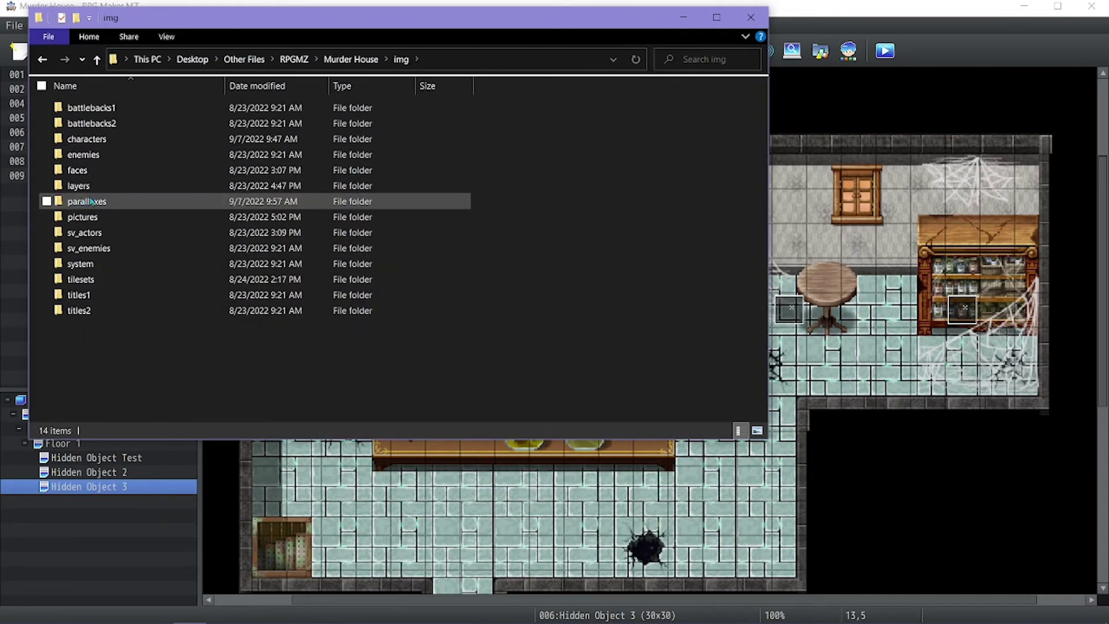
{"action": "double_click", "coordinate": [112, 280]}
Step: Scroll the tilesets folder until the MM_Inside_A1–E images are visible
{"action": "scroll", "coordinate": [111, 282], "scroll_direction": "down", "scroll_amount": 10}
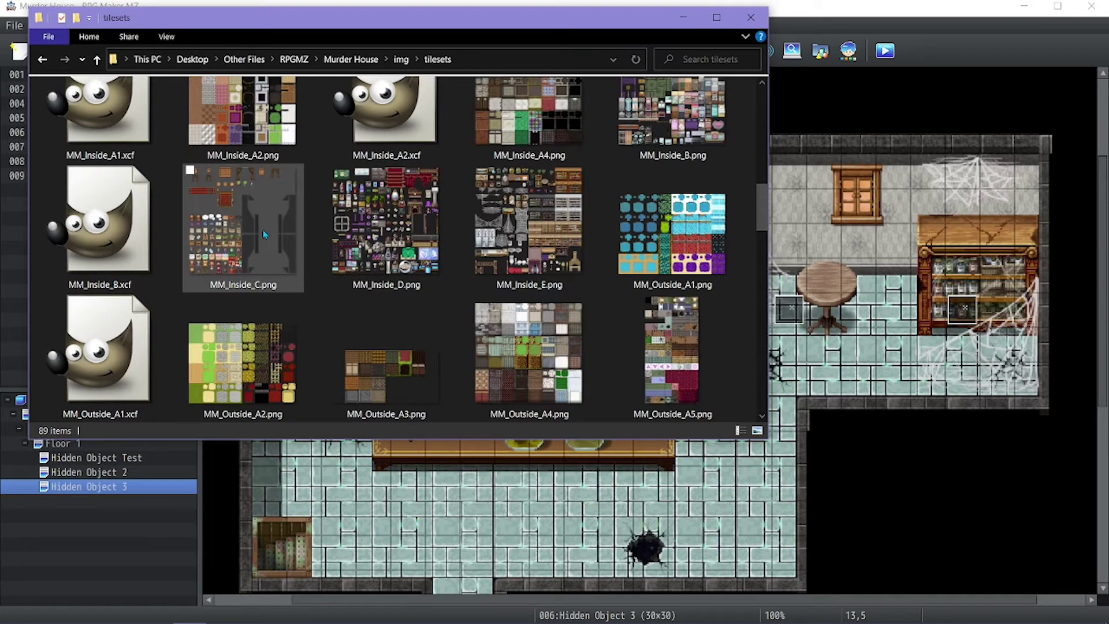
{"action": "mouse_move", "coordinate": [264, 234]}
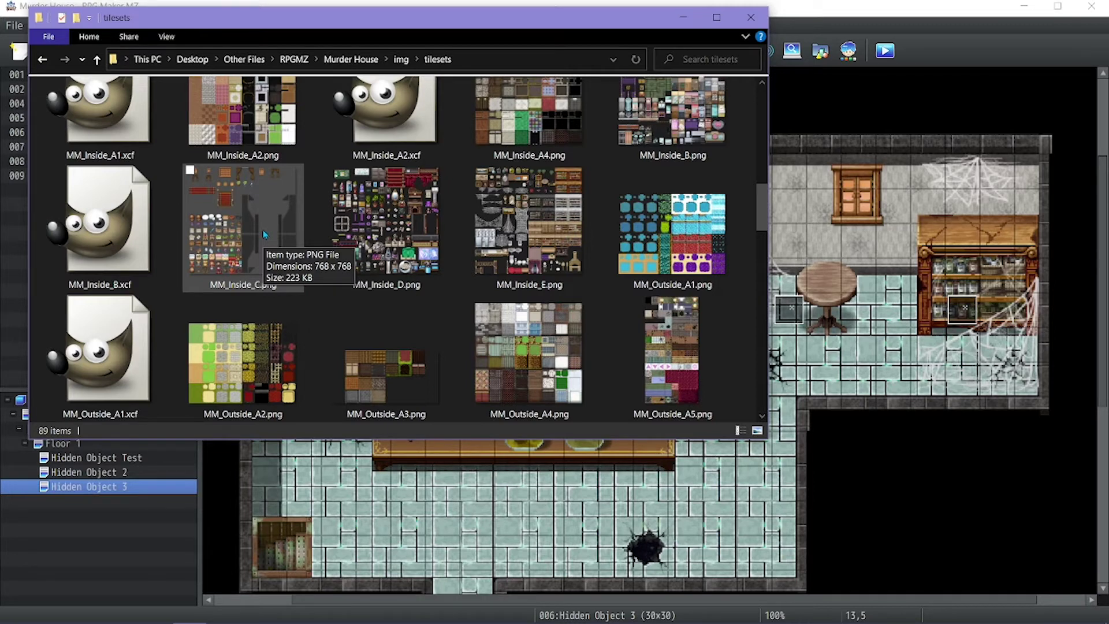
{"action": "scroll", "coordinate": [264, 234], "scroll_direction": "down", "scroll_amount": 8}
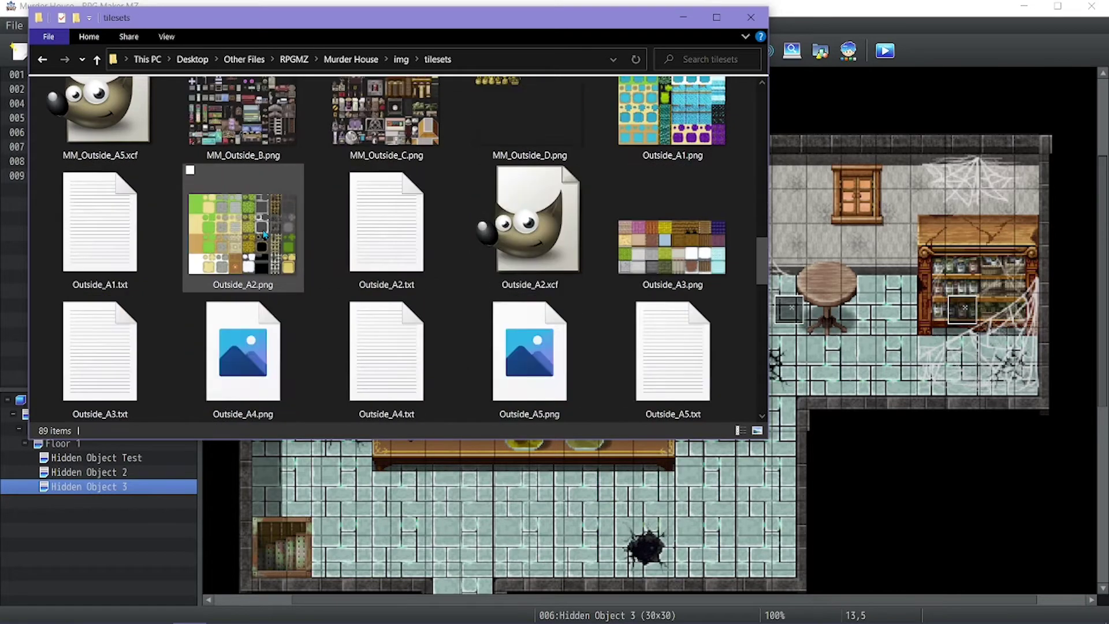
{"action": "scroll", "coordinate": [264, 234], "scroll_direction": "down", "scroll_amount": 5}
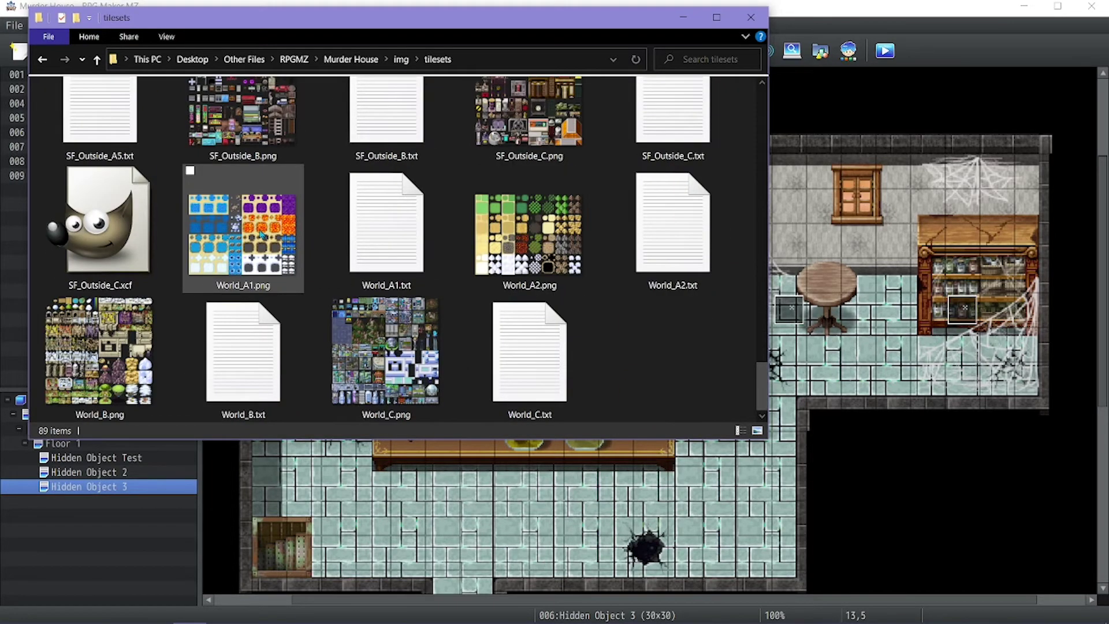
{"action": "scroll", "coordinate": [261, 234], "scroll_direction": "up", "scroll_amount": 10}
{"action": "scroll", "coordinate": [261, 234], "scroll_direction": "up", "scroll_amount": 10}
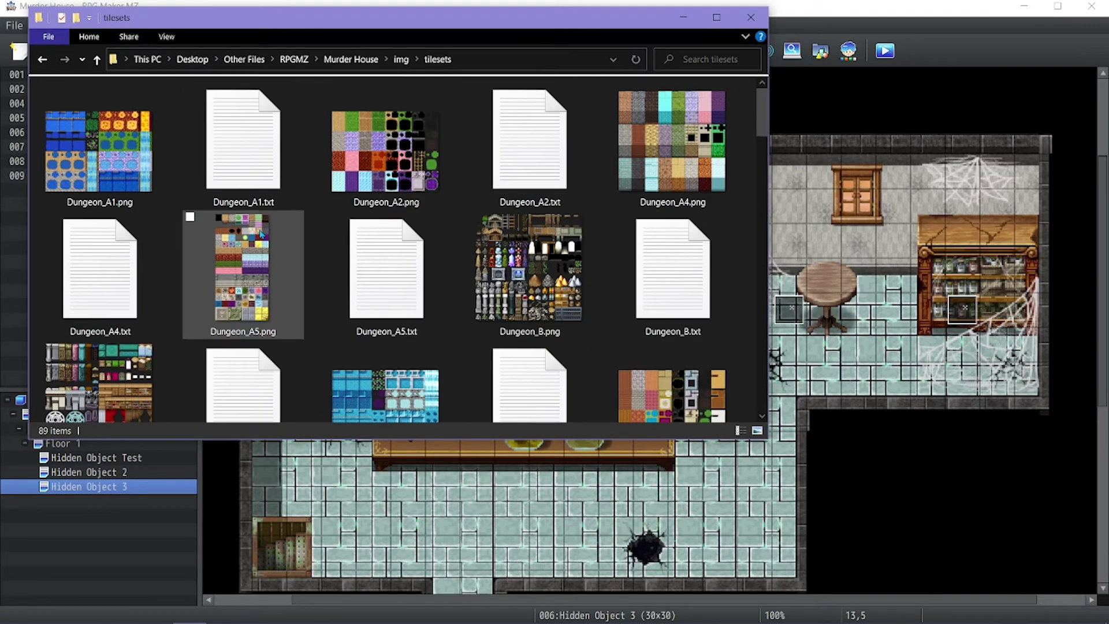
{"action": "scroll", "coordinate": [262, 233], "scroll_direction": "down", "scroll_amount": 18}
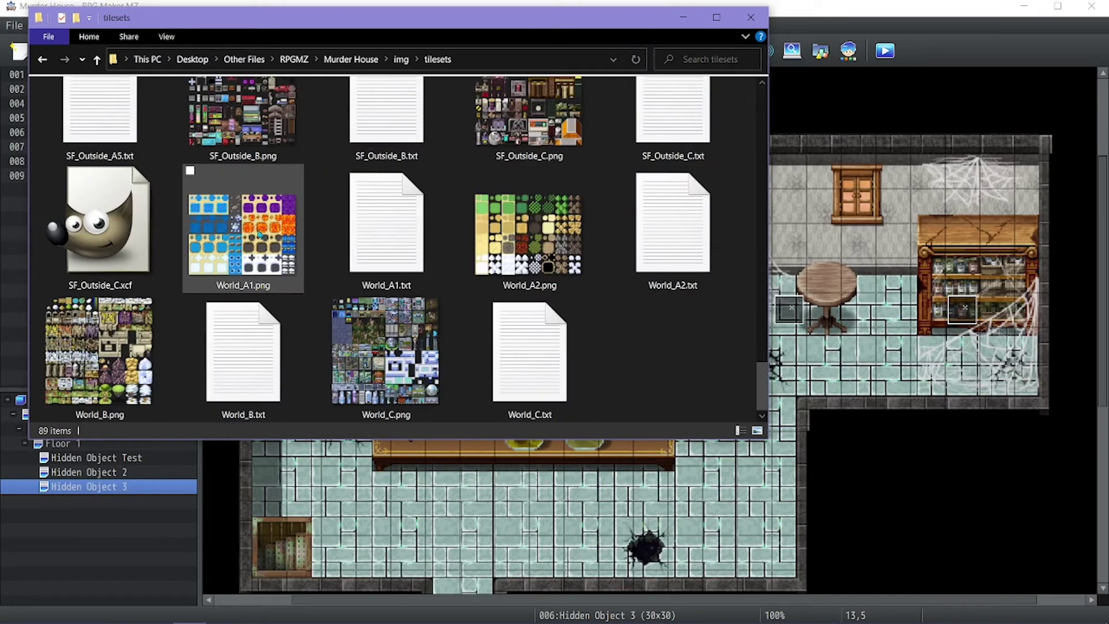
{"action": "scroll", "coordinate": [259, 235], "scroll_direction": "up", "scroll_amount": 2}
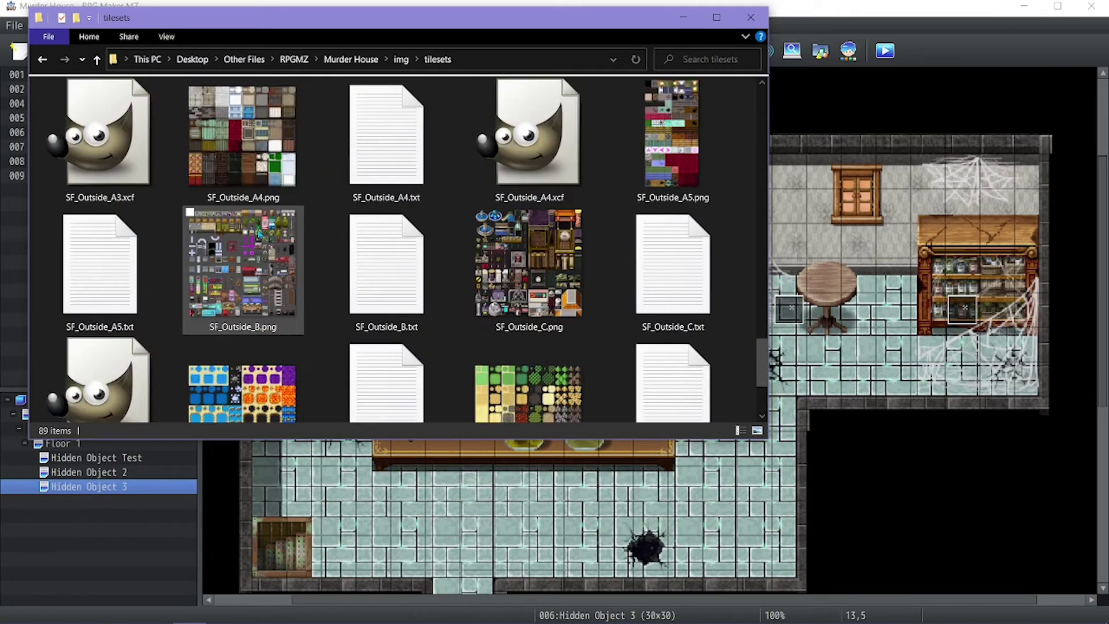
{"action": "scroll", "coordinate": [259, 234], "scroll_direction": "up", "scroll_amount": 3}
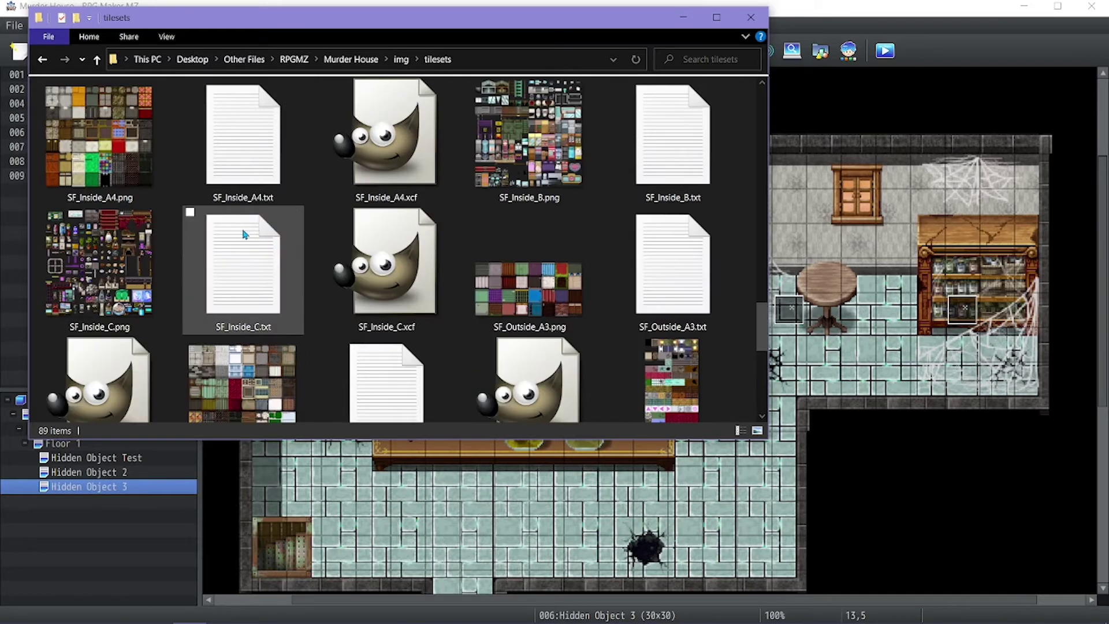
{"action": "scroll", "coordinate": [245, 302], "scroll_direction": "up", "scroll_amount": 3}
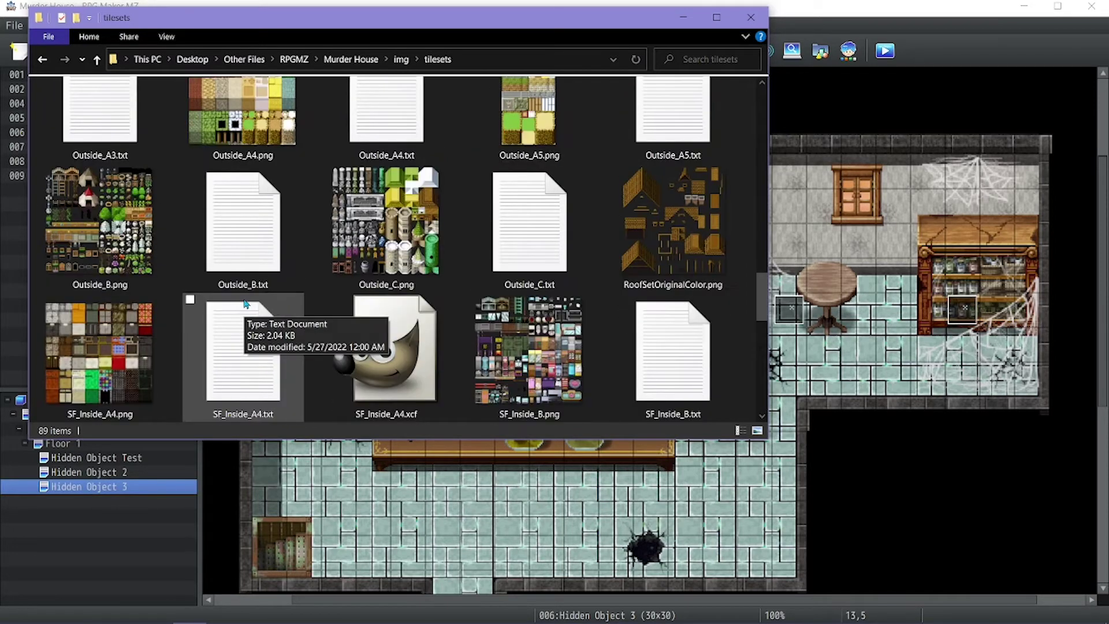
{"action": "scroll", "coordinate": [245, 302], "scroll_direction": "up", "scroll_amount": 1}
{"action": "scroll", "coordinate": [245, 302], "scroll_direction": "up", "scroll_amount": 5}
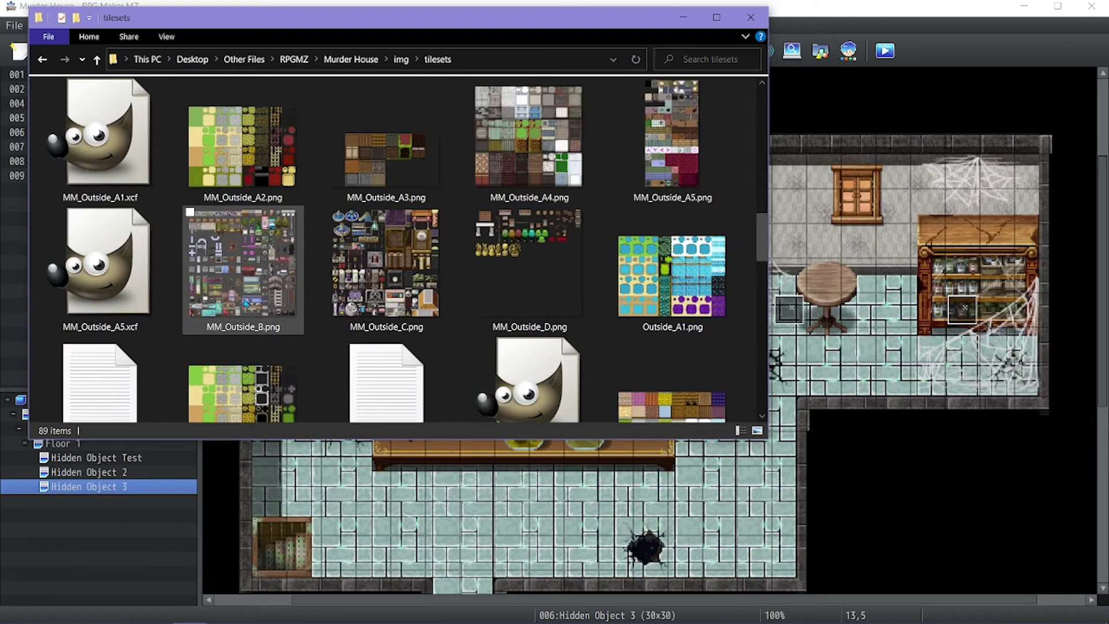
{"action": "scroll", "coordinate": [245, 302], "scroll_direction": "up", "scroll_amount": 3}
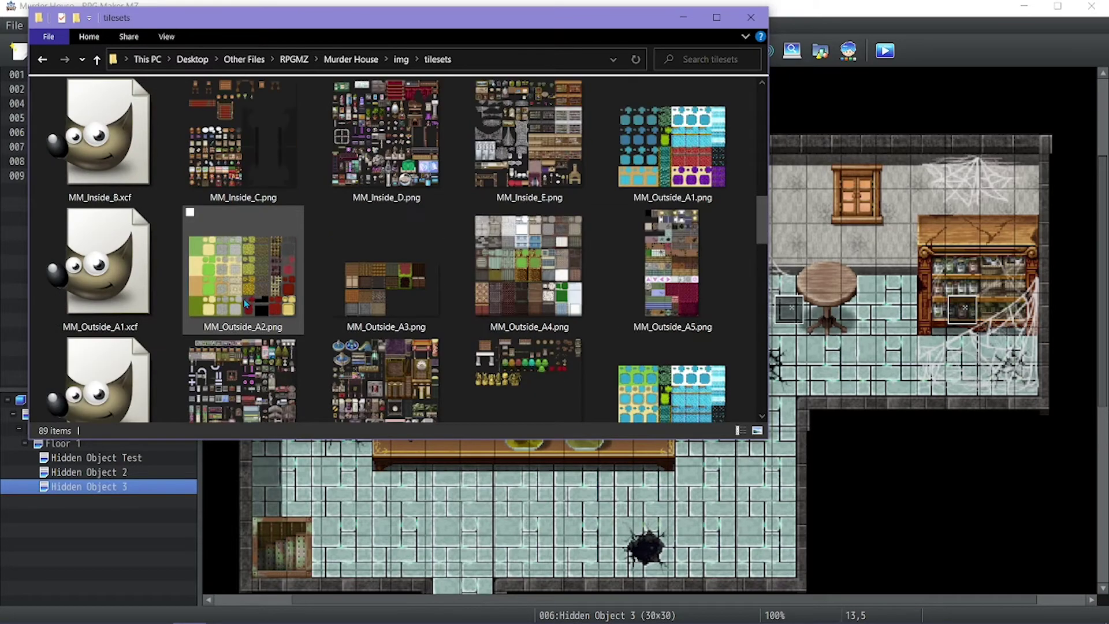
Step: View MM_Inside_C.png, MM_Inside_B.png and MM_Inside_D.png in Photos, closing each preview
{"action": "double_click", "coordinate": [245, 302]}
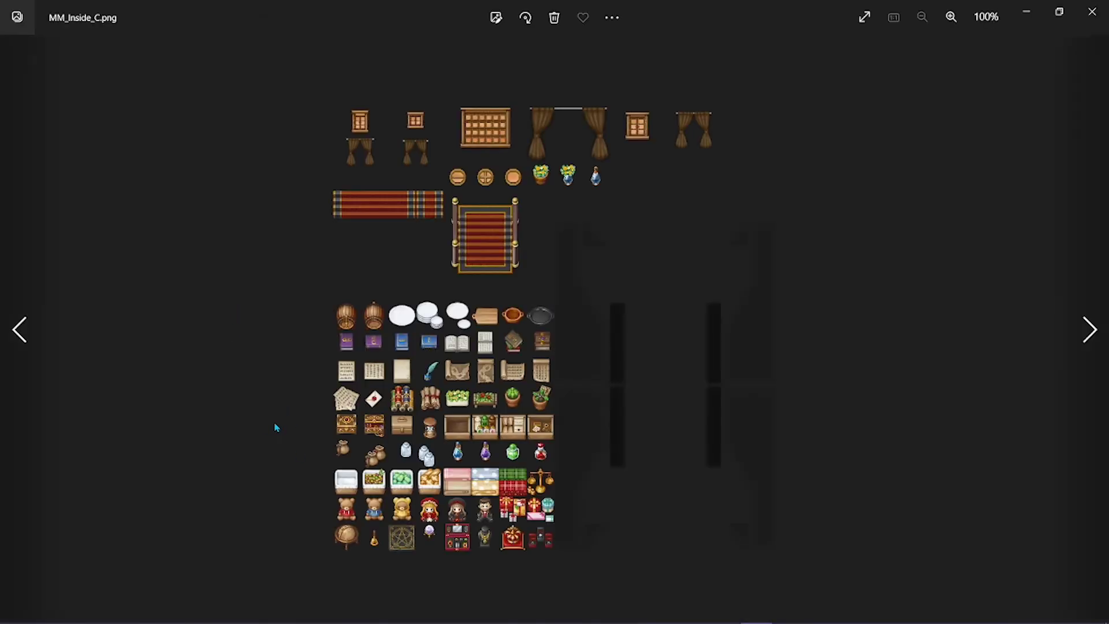
{"action": "scroll", "coordinate": [416, 463], "scroll_direction": "up", "scroll_amount": 2}
{"action": "scroll", "coordinate": [433, 473], "scroll_direction": "up", "scroll_amount": 2}
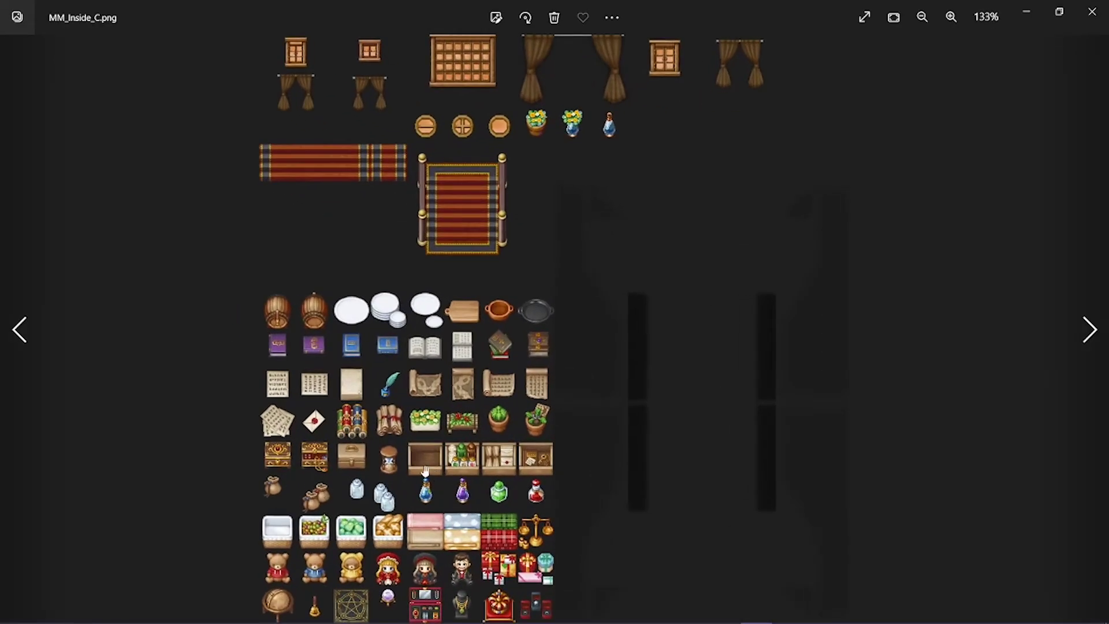
{"action": "left_click", "coordinate": [1093, 11]}
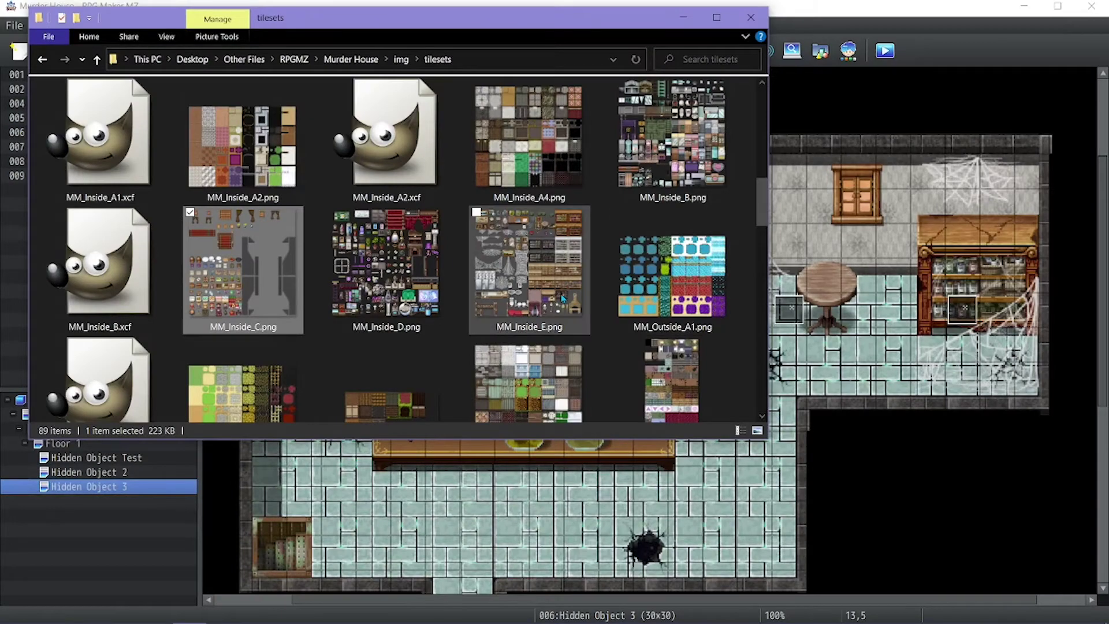
{"action": "double_click", "coordinate": [667, 173]}
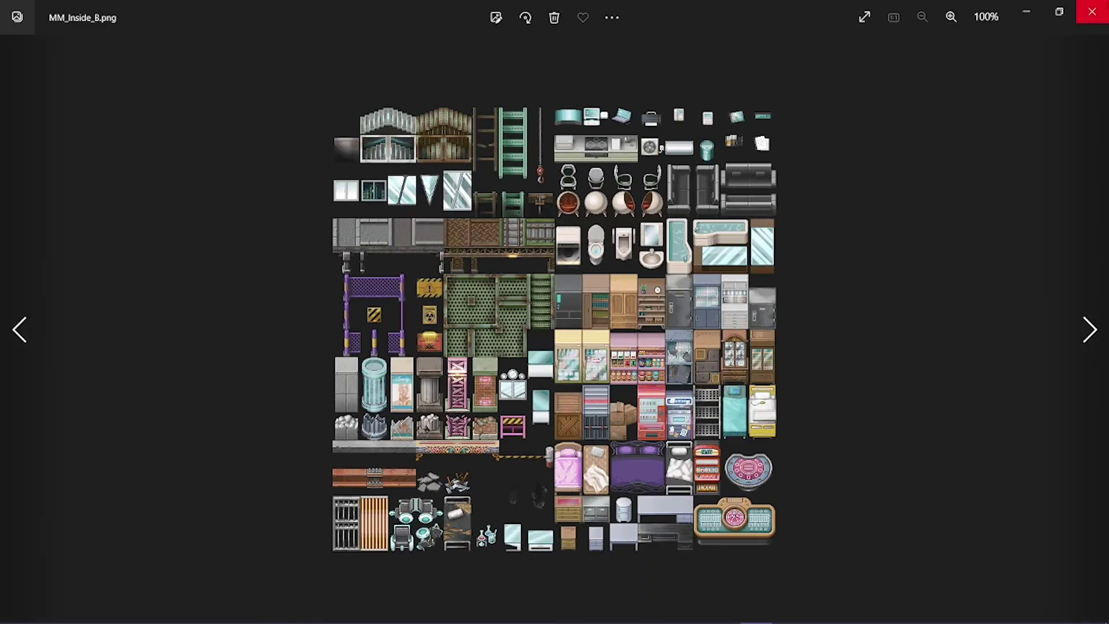
{"action": "left_click", "coordinate": [1092, 11]}
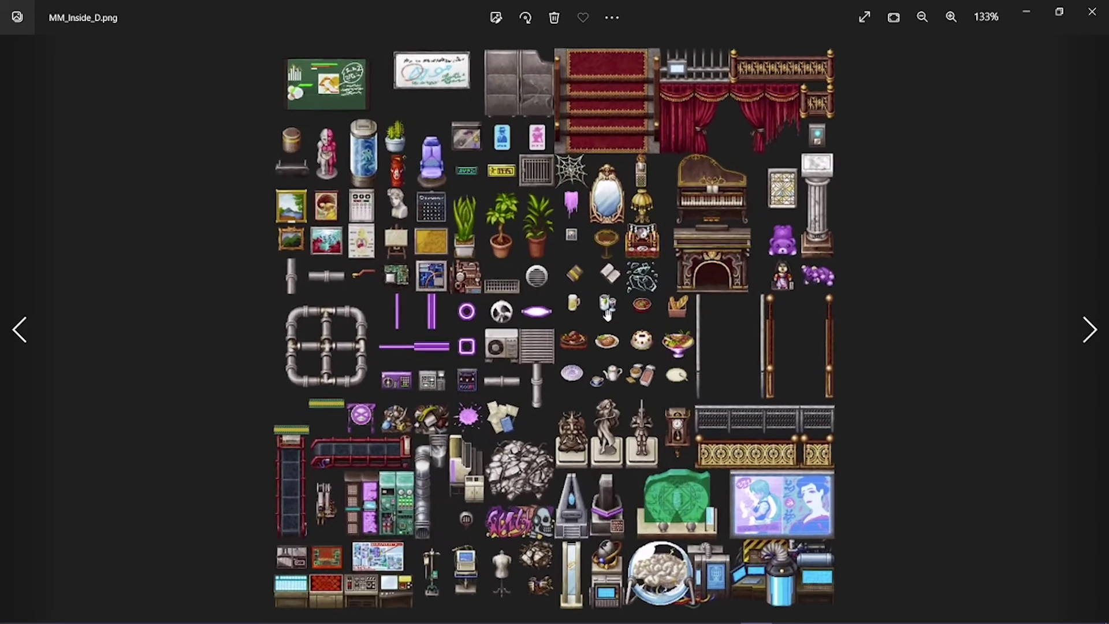
{"action": "left_click", "coordinate": [1092, 11]}
Step: Drag MM_Inside_D.png into Map004.xcf as a layer and move it up and right over the map
{"action": "mouse_move", "coordinate": [475, 613]}
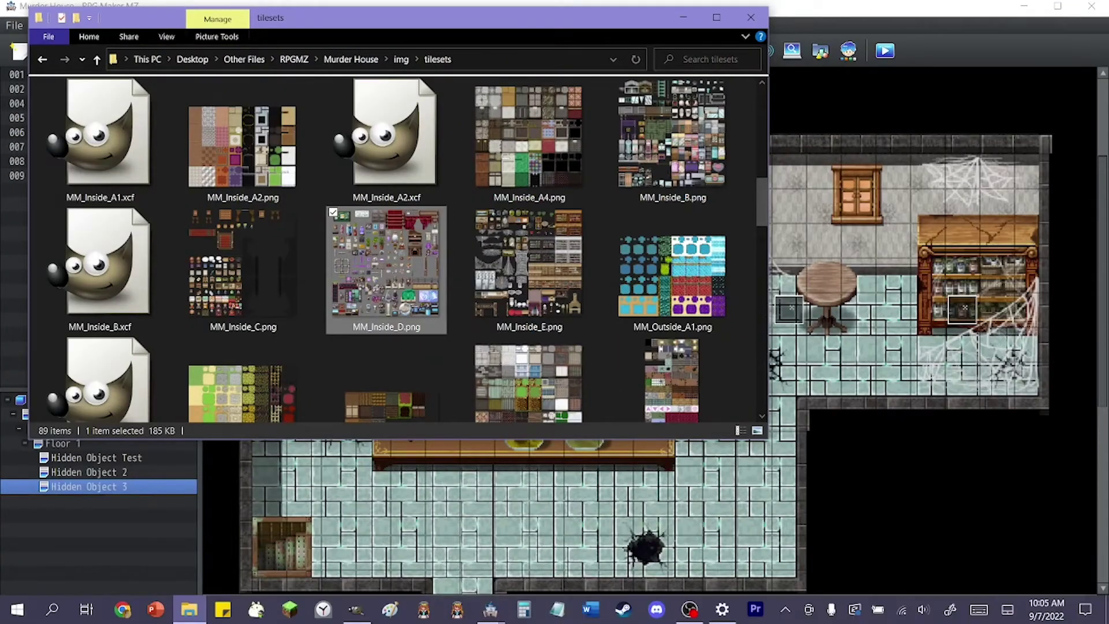
{"action": "left_click", "coordinate": [357, 610]}
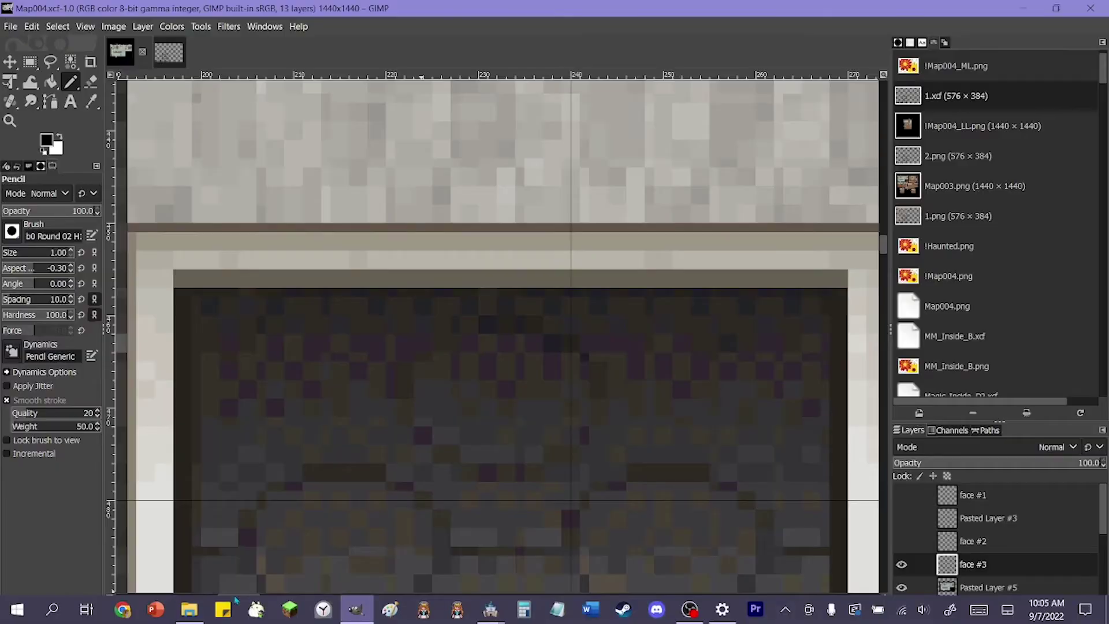
{"action": "left_click", "coordinate": [189, 609]}
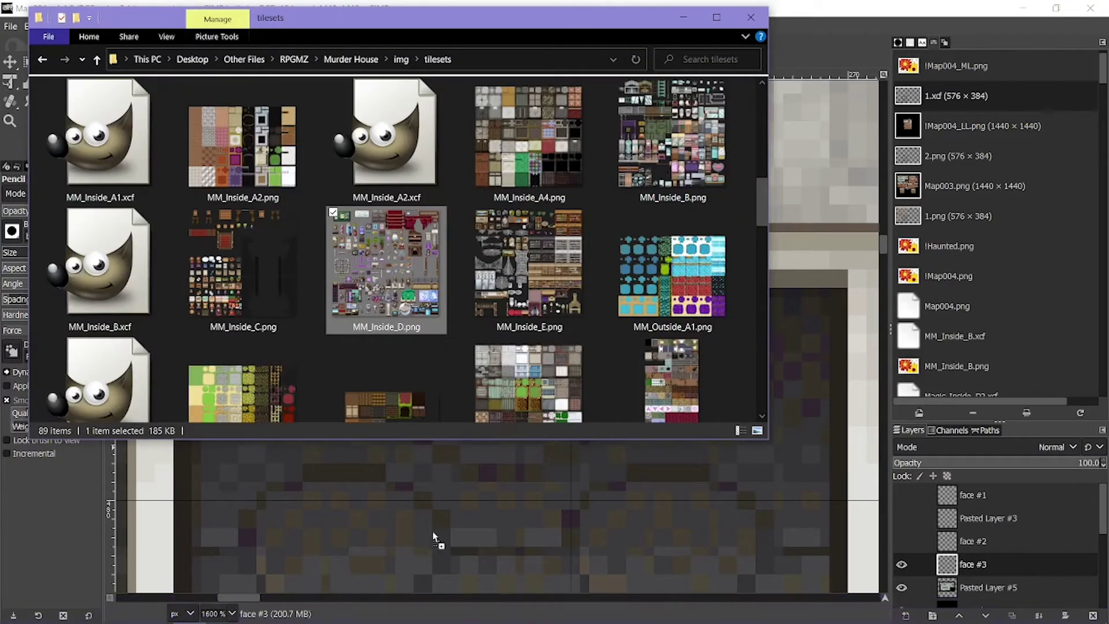
{"action": "left_click_drag", "start_coordinate": [429, 542], "coordinate": [429, 542]}
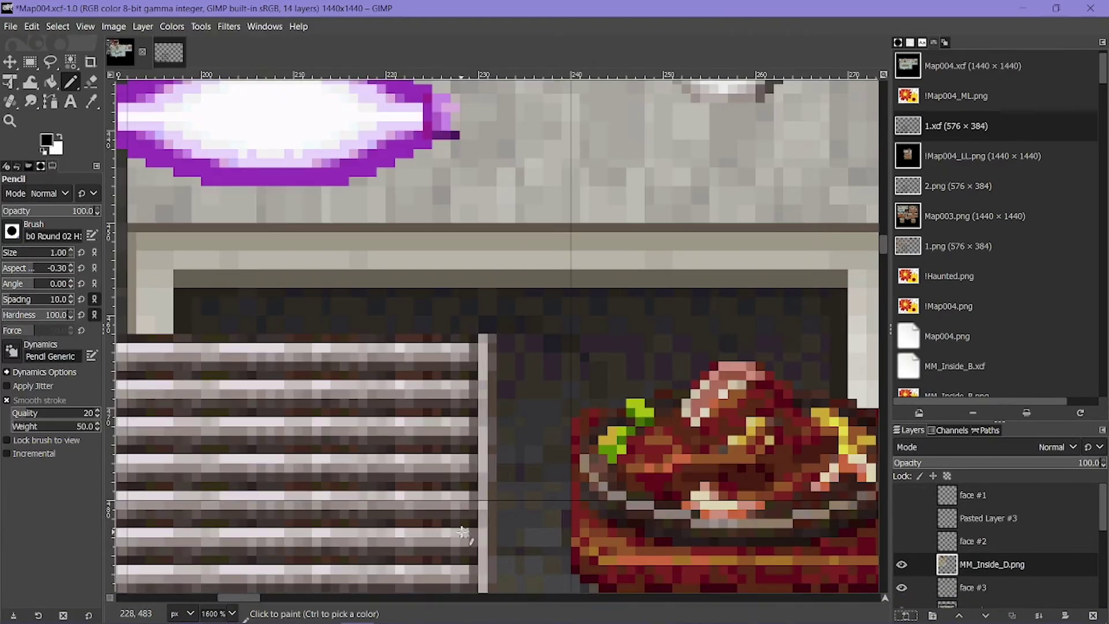
{"action": "scroll", "coordinate": [429, 542], "scroll_direction": "down", "scroll_amount": 9, "text": "ctrl"}
{"action": "key", "text": "m"}
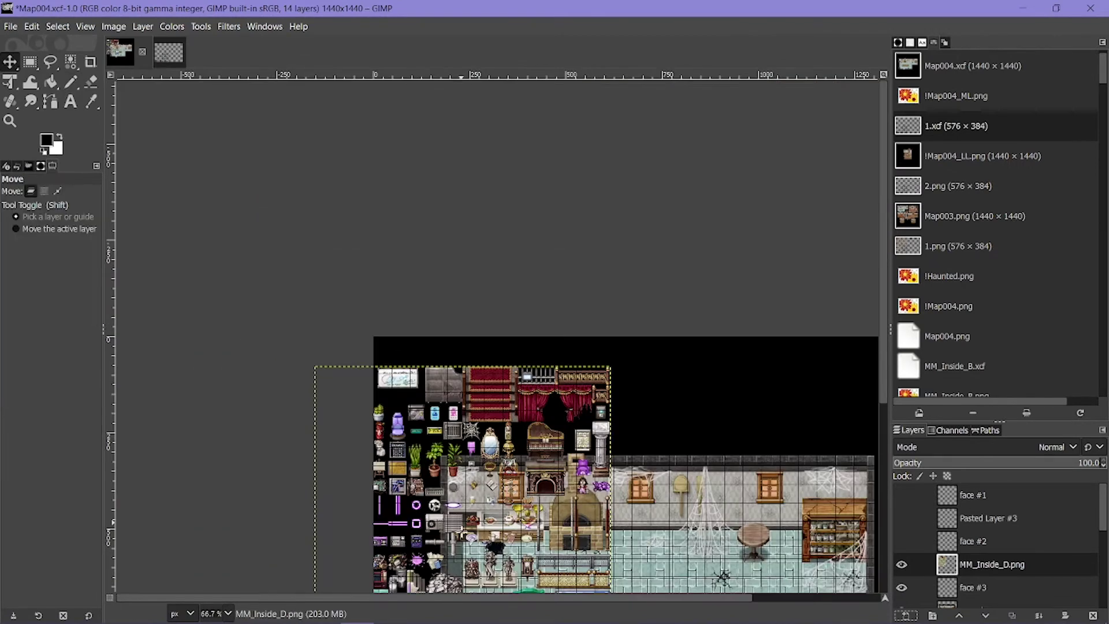
{"action": "left_click_drag", "start_coordinate": [499, 460], "coordinate": [661, 314]}
{"action": "scroll", "coordinate": [664, 411], "scroll_direction": "up", "scroll_amount": 6, "text": "ctrl"}
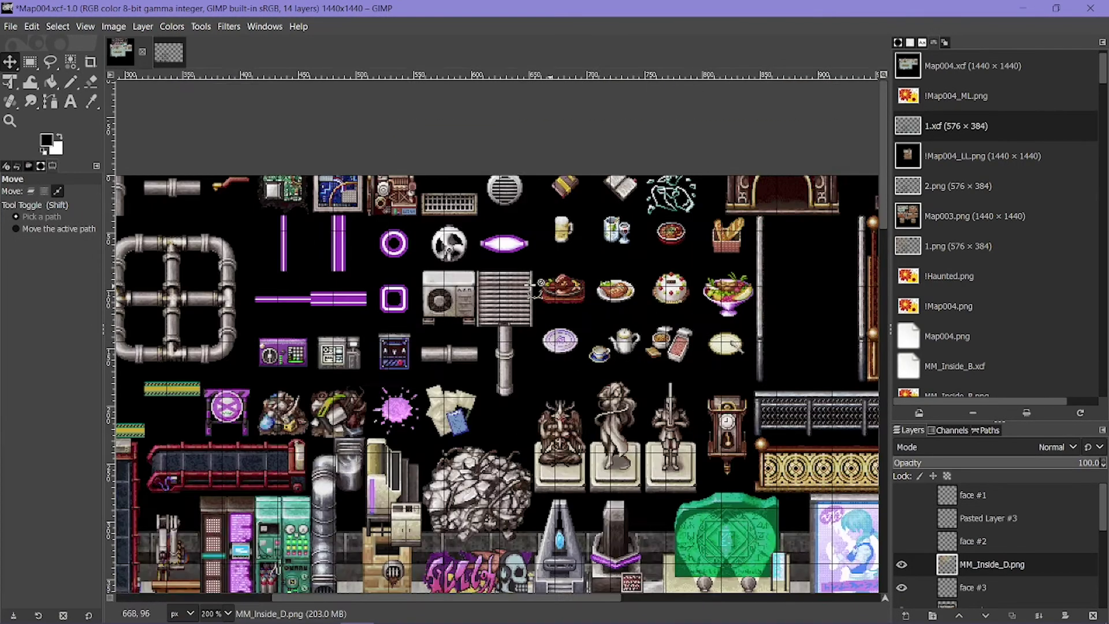
{"action": "scroll", "coordinate": [669, 350], "scroll_direction": "up", "scroll_amount": 3, "text": "ctrl"}
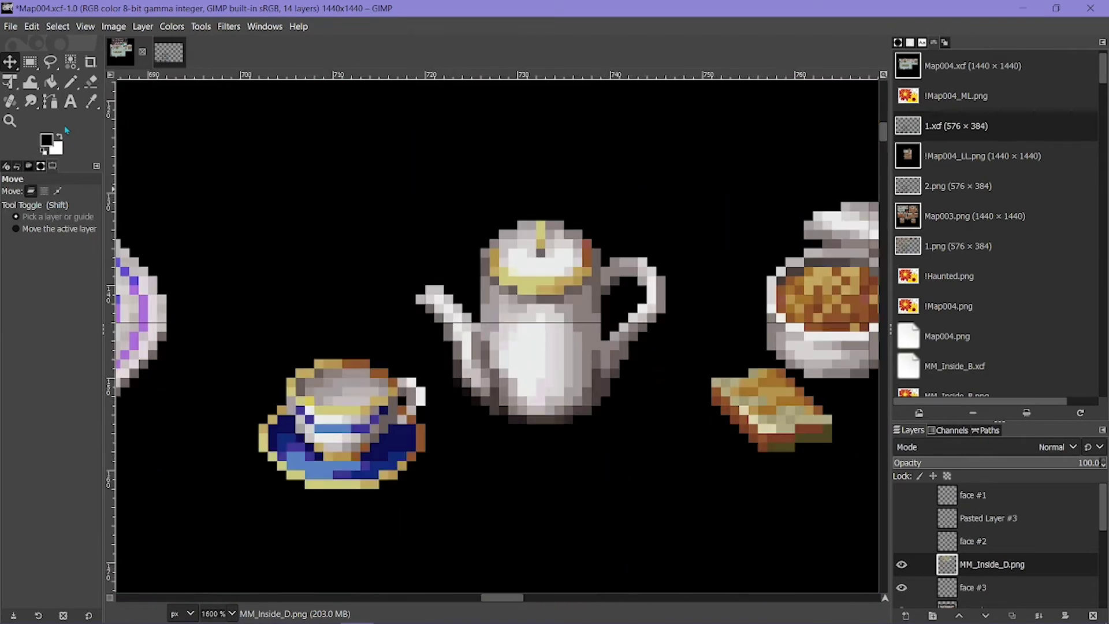
Step: Select the blue teacup sprite, copy it and paste it as a floating selection
{"action": "left_click", "coordinate": [30, 62]}
{"action": "left_click_drag", "start_coordinate": [214, 341], "coordinate": [443, 526]}
{"action": "key", "text": "ctrl+c"}
{"action": "key", "text": "ctrl+v"}
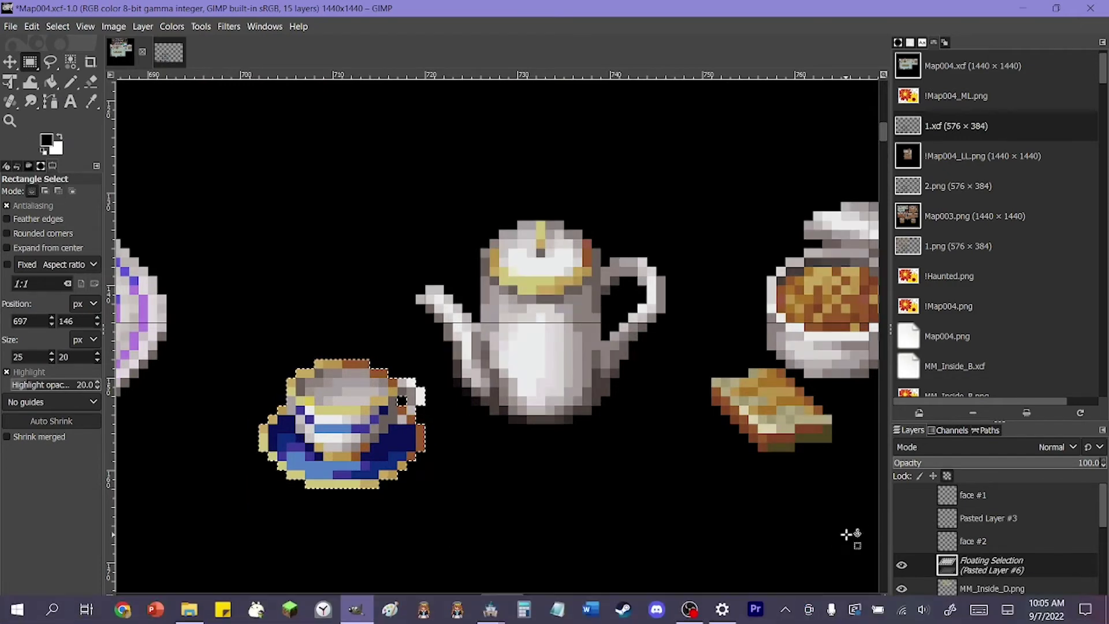
Step: Put the pasted teacup on its own layer, hide the others, and move it onto the kitchen map
{"action": "left_click", "coordinate": [906, 616]}
{"action": "left_click", "coordinate": [902, 565], "text": "shift"}
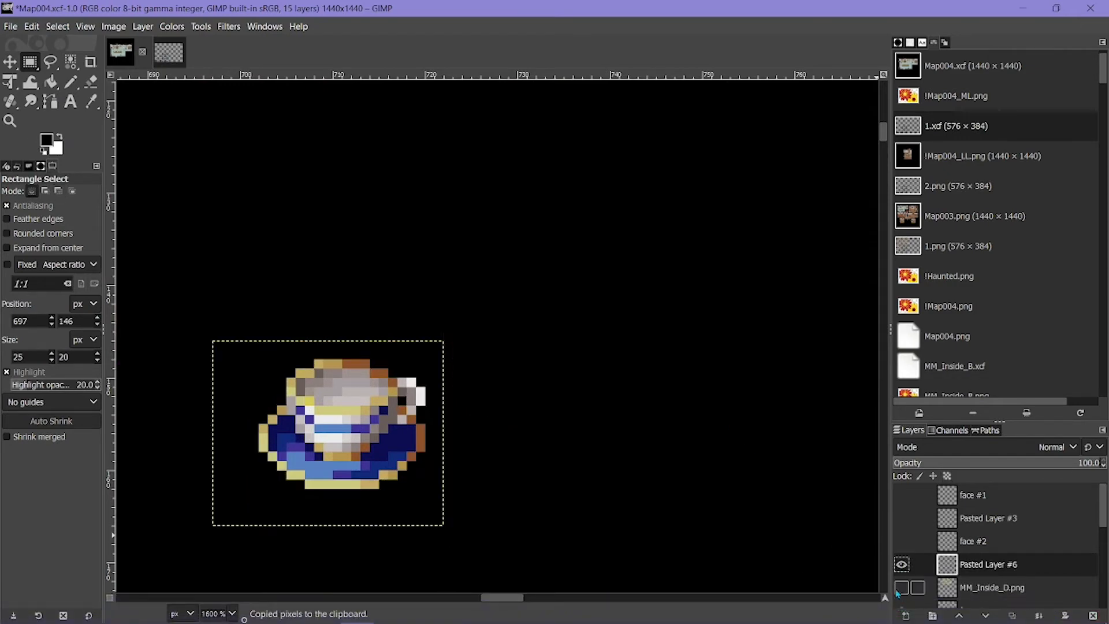
{"action": "scroll", "coordinate": [441, 456], "scroll_direction": "down", "scroll_amount": 3, "text": "ctrl"}
{"action": "key", "text": "m"}
{"action": "scroll", "coordinate": [493, 434], "scroll_direction": "down", "scroll_amount": 5, "text": "ctrl"}
{"action": "left_click_drag", "start_coordinate": [430, 459], "coordinate": [248, 335]}
{"action": "scroll", "coordinate": [252, 364], "scroll_direction": "up", "scroll_amount": 6, "text": "ctrl"}
Step: Scale the teacup to about 1.58× size and nudge it slightly left and down
{"action": "key", "text": "shift+t"}
{"action": "left_click_drag", "start_coordinate": [297, 284], "coordinate": [331, 256]}
{"action": "left_click", "coordinate": [853, 162]}
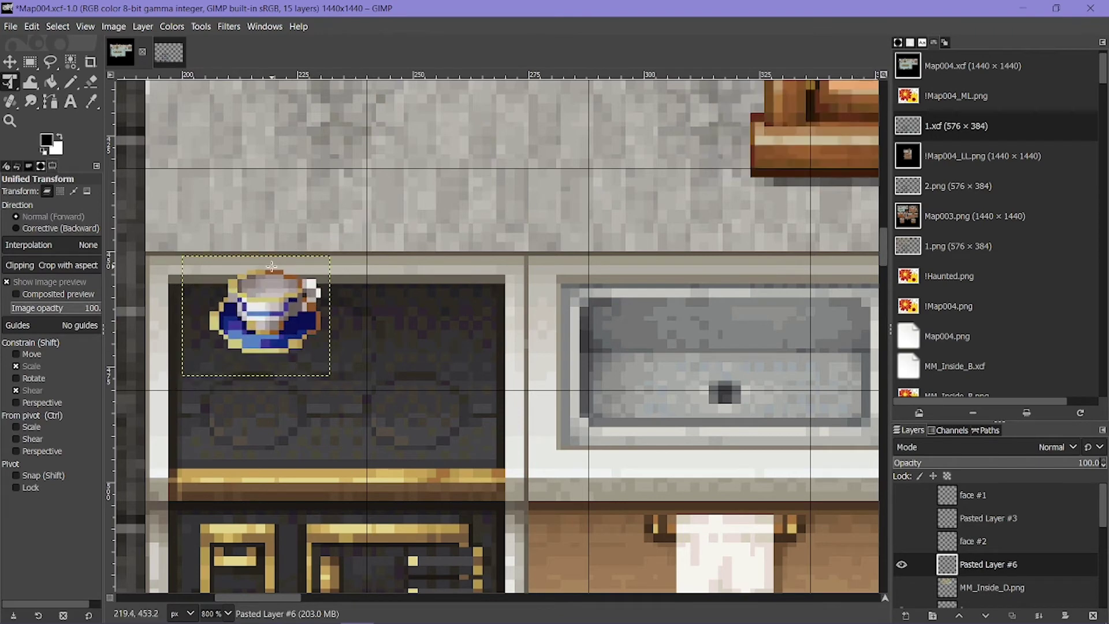
{"action": "key", "text": "m"}
{"action": "mouse_move", "coordinate": [242, 314]}
{"action": "left_mouse_down"}
{"action": "mouse_move", "coordinate": [218, 323]}
{"action": "mouse_move", "coordinate": [343, 332]}
{"action": "mouse_move", "coordinate": [222, 318]}
{"action": "left_mouse_up"}
{"action": "scroll", "coordinate": [188, 327], "scroll_direction": "up", "scroll_amount": 1, "text": "ctrl"}
Step: Erase stray yellow saucer pixels and recolour the remaining ones light blue and navy
{"action": "left_click", "coordinate": [91, 81]}
{"action": "scroll", "coordinate": [148, 346], "scroll_direction": "up", "scroll_amount": 3, "text": "ctrl"}
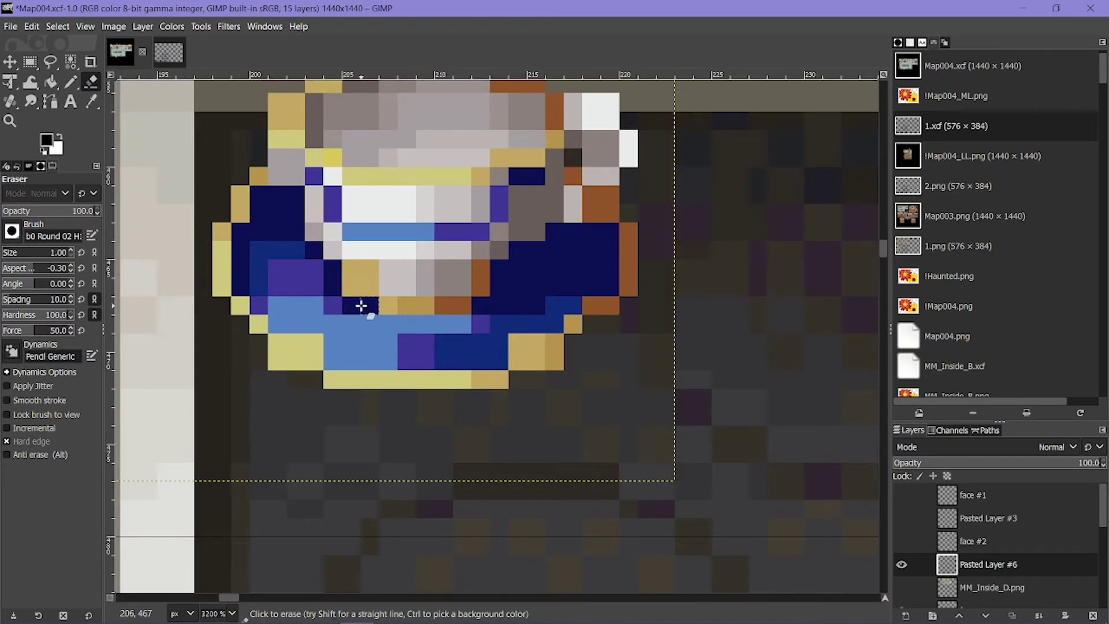
{"action": "left_click_drag", "start_coordinate": [273, 364], "coordinate": [298, 362]}
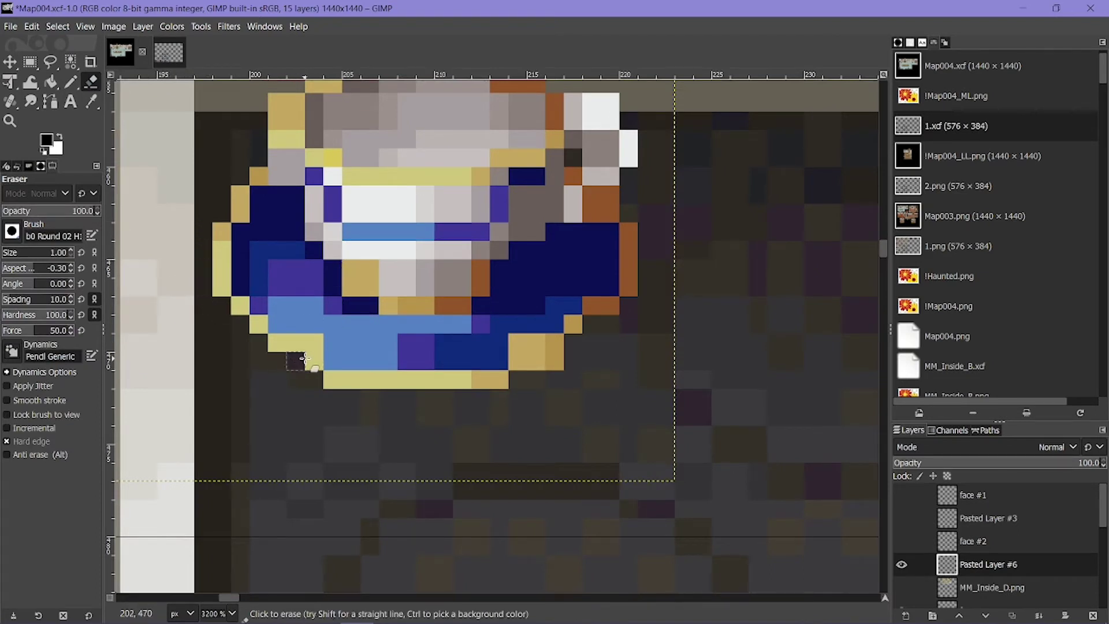
{"action": "key", "text": "n"}
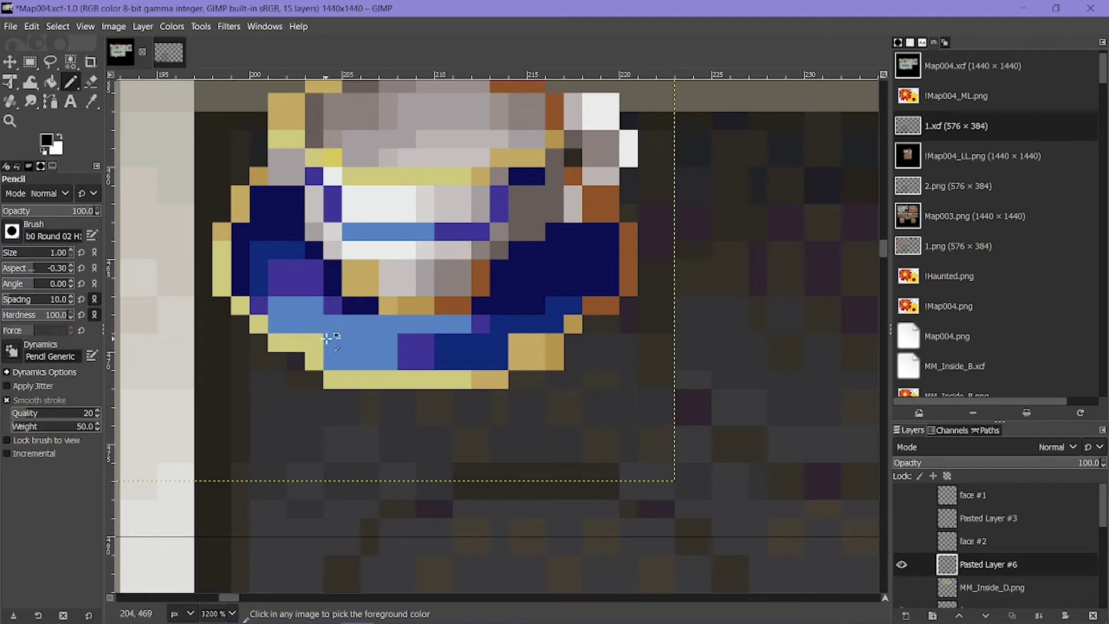
{"action": "left_click", "coordinate": [332, 336], "text": "ctrl"}
{"action": "left_click", "coordinate": [321, 341]}
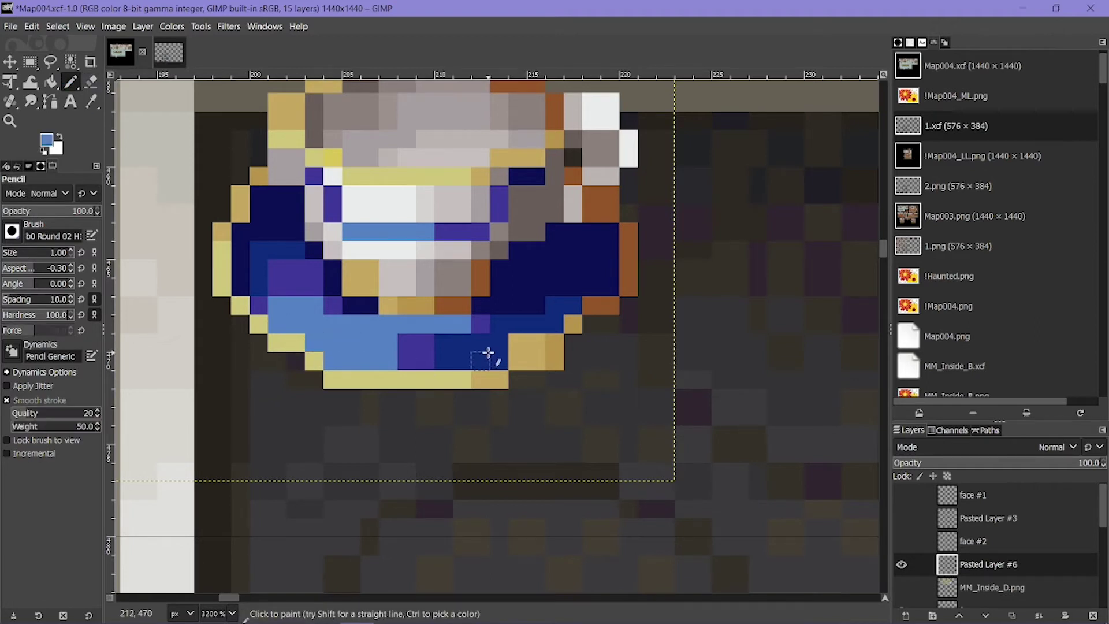
{"action": "left_click", "coordinate": [512, 328], "text": "ctrl"}
{"action": "left_click", "coordinate": [517, 342]}
Step: Erase the grey pixels beside the cup handle and shift the teacup 2 px left
{"action": "left_click", "coordinate": [90, 82]}
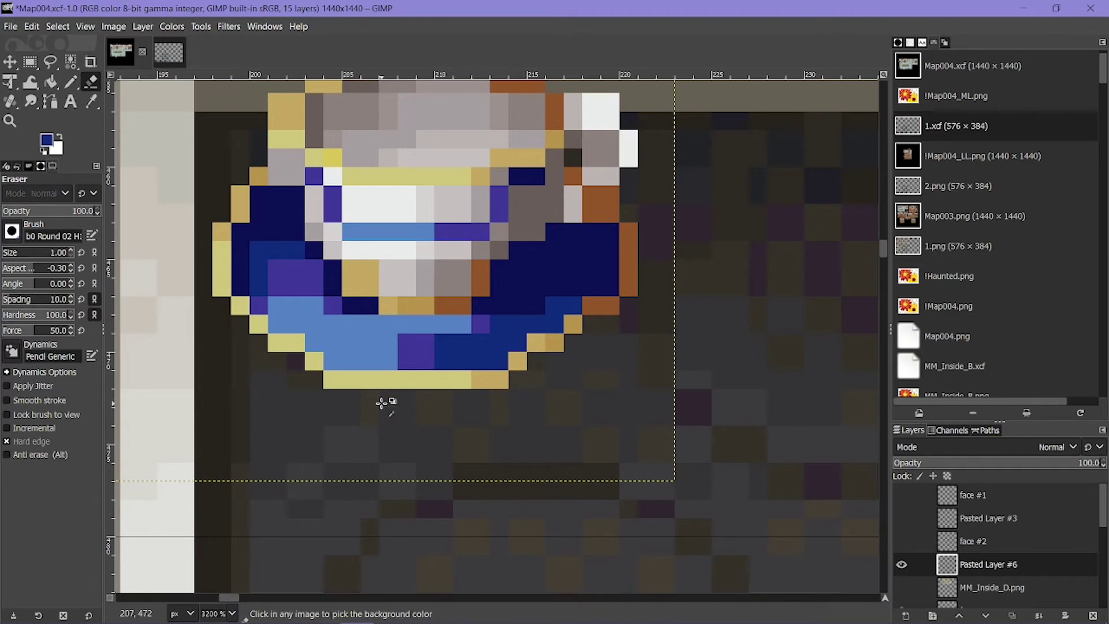
{"action": "scroll", "coordinate": [381, 403], "scroll_direction": "down", "scroll_amount": 2, "text": "ctrl"}
{"action": "scroll", "coordinate": [514, 270], "scroll_direction": "up", "scroll_amount": 2, "text": "ctrl"}
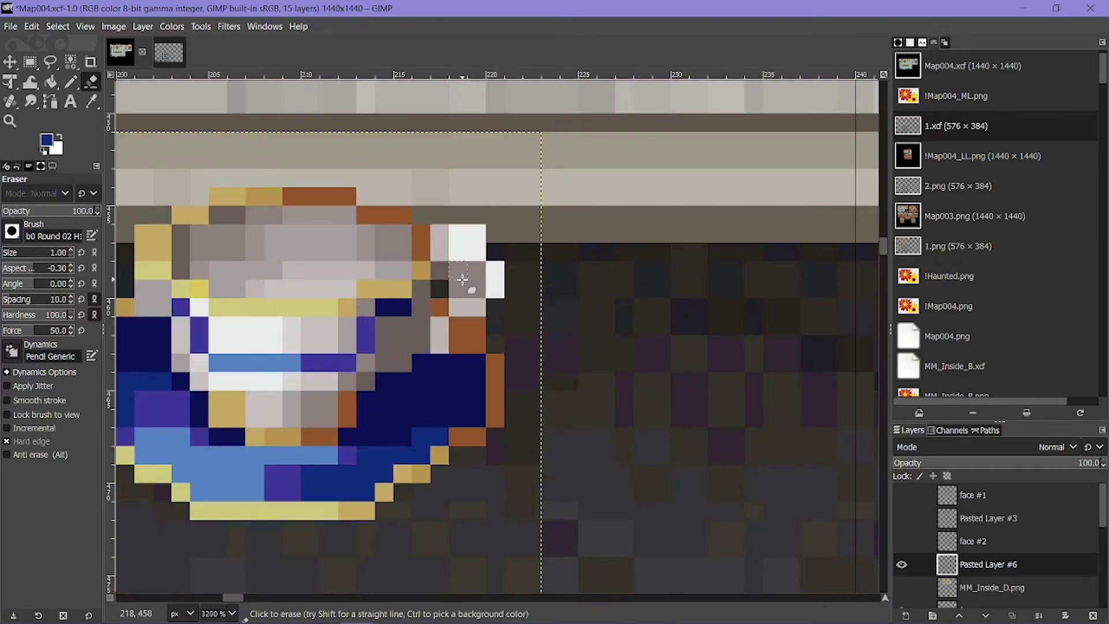
{"action": "left_click_drag", "start_coordinate": [461, 283], "coordinate": [448, 293]}
{"action": "scroll", "coordinate": [449, 292], "scroll_direction": "down", "scroll_amount": 2, "text": "ctrl"}
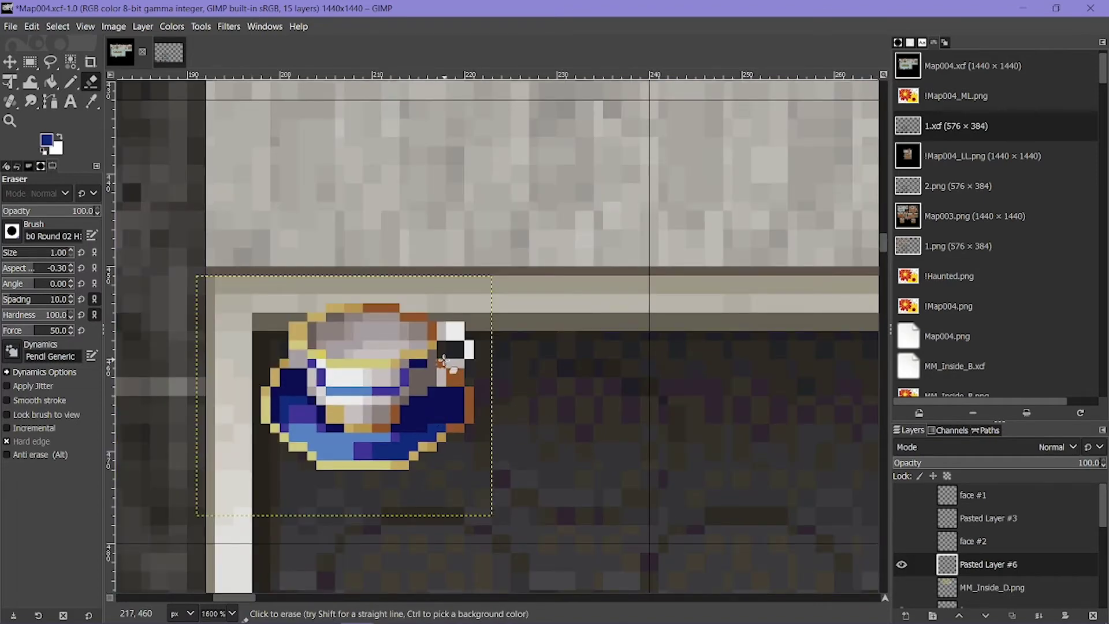
{"action": "scroll", "coordinate": [402, 420], "scroll_direction": "down", "scroll_amount": 1, "text": "ctrl"}
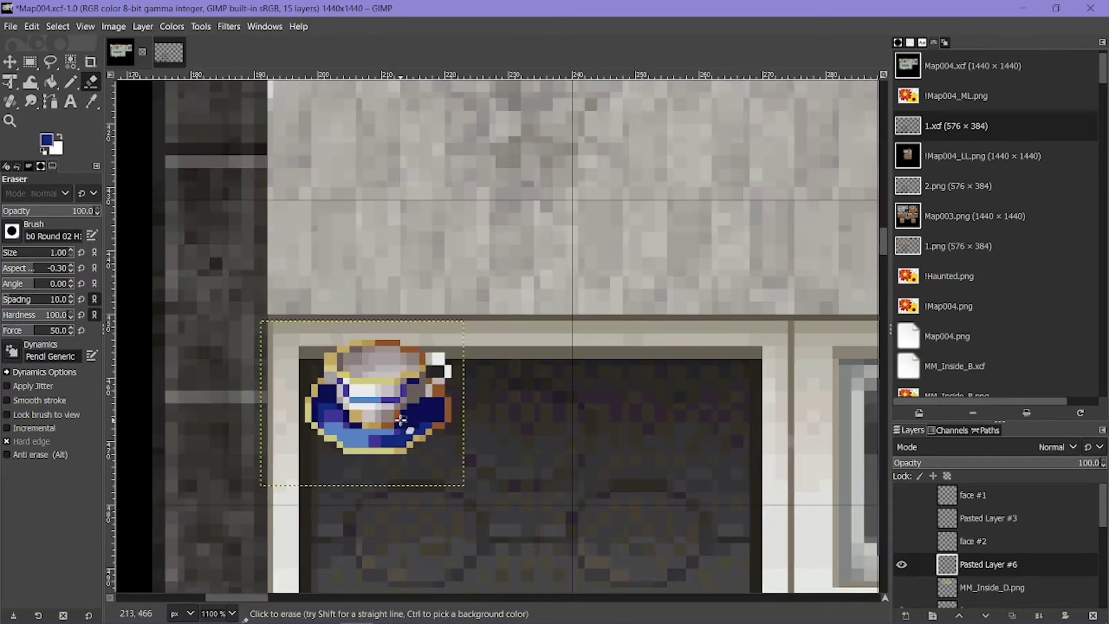
{"action": "key", "text": "m"}
{"action": "mouse_move", "coordinate": [388, 391]}
{"action": "left_mouse_down"}
{"action": "mouse_move", "coordinate": [375, 391]}
{"action": "mouse_move", "coordinate": [381, 369]}
{"action": "left_mouse_up"}
{"action": "scroll", "coordinate": [380, 369], "scroll_direction": "down", "scroll_amount": 3, "text": "ctrl"}
{"action": "scroll", "coordinate": [364, 396], "scroll_direction": "up", "scroll_amount": 3, "text": "ctrl"}
{"action": "scroll", "coordinate": [332, 254], "scroll_direction": "up", "scroll_amount": 1, "text": "ctrl"}
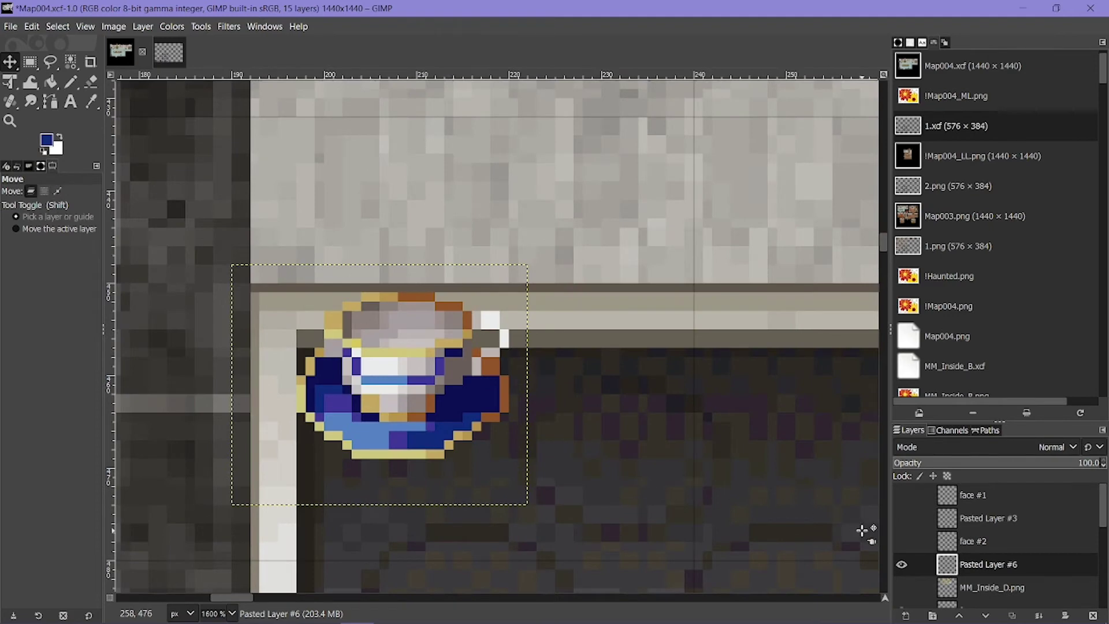
Step: Pencil dark brown tea pixels inside the teacup's rim
{"action": "left_click", "coordinate": [70, 82]}
{"action": "left_click", "coordinate": [47, 140]}
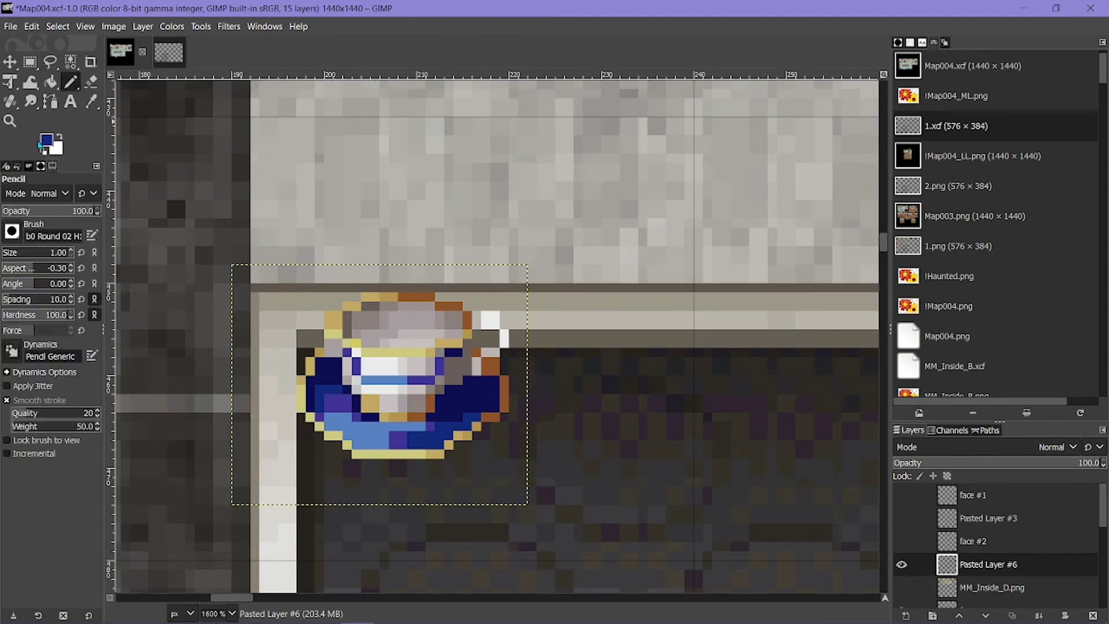
{"action": "left_click", "coordinate": [643, 319]}
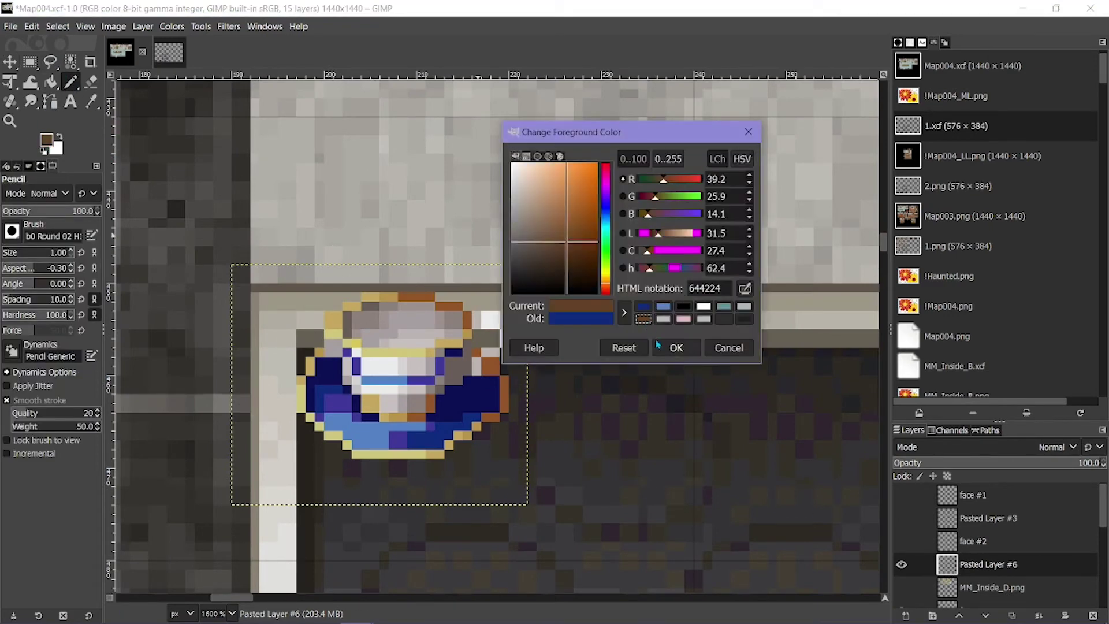
{"action": "left_click", "coordinate": [675, 348]}
{"action": "scroll", "coordinate": [317, 336], "scroll_direction": "up", "scroll_amount": 2, "text": "ctrl"}
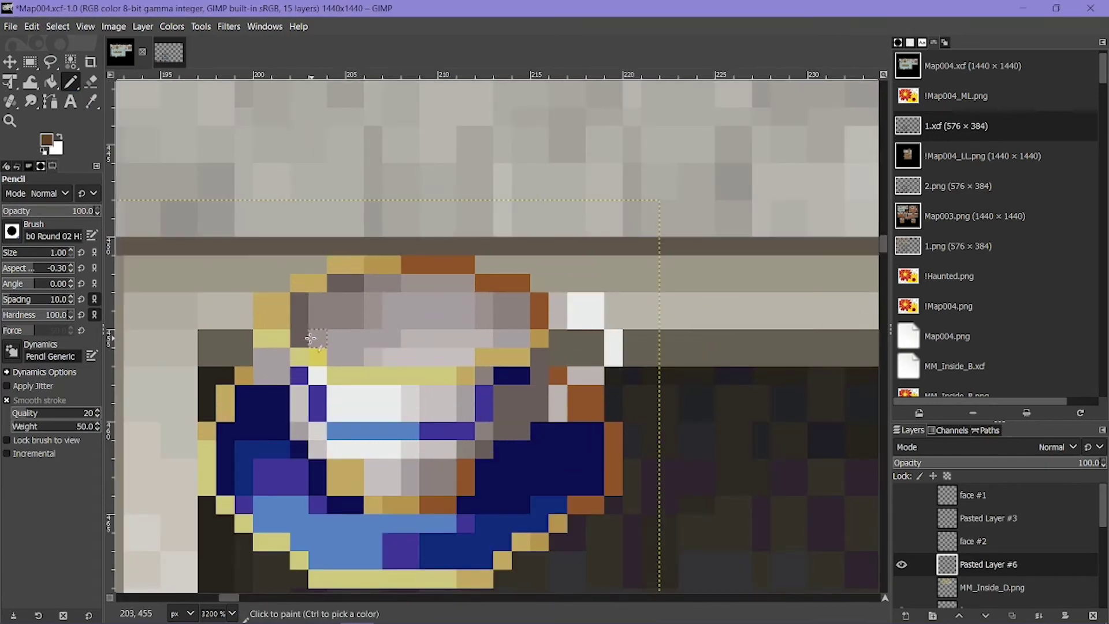
{"action": "mouse_move", "coordinate": [308, 339]}
{"action": "left_mouse_down"}
{"action": "mouse_move", "coordinate": [440, 320]}
{"action": "mouse_move", "coordinate": [516, 339]}
{"action": "mouse_move", "coordinate": [466, 339]}
{"action": "mouse_move", "coordinate": [463, 354]}
{"action": "mouse_move", "coordinate": [341, 353]}
{"action": "mouse_move", "coordinate": [448, 338]}
{"action": "mouse_move", "coordinate": [398, 336]}
{"action": "mouse_move", "coordinate": [421, 332]}
{"action": "mouse_move", "coordinate": [460, 354]}
{"action": "left_mouse_up"}
{"action": "scroll", "coordinate": [460, 354], "scroll_direction": "down", "scroll_amount": 7, "text": "ctrl"}
{"action": "scroll", "coordinate": [465, 363], "scroll_direction": "up", "scroll_amount": 4, "text": "ctrl"}
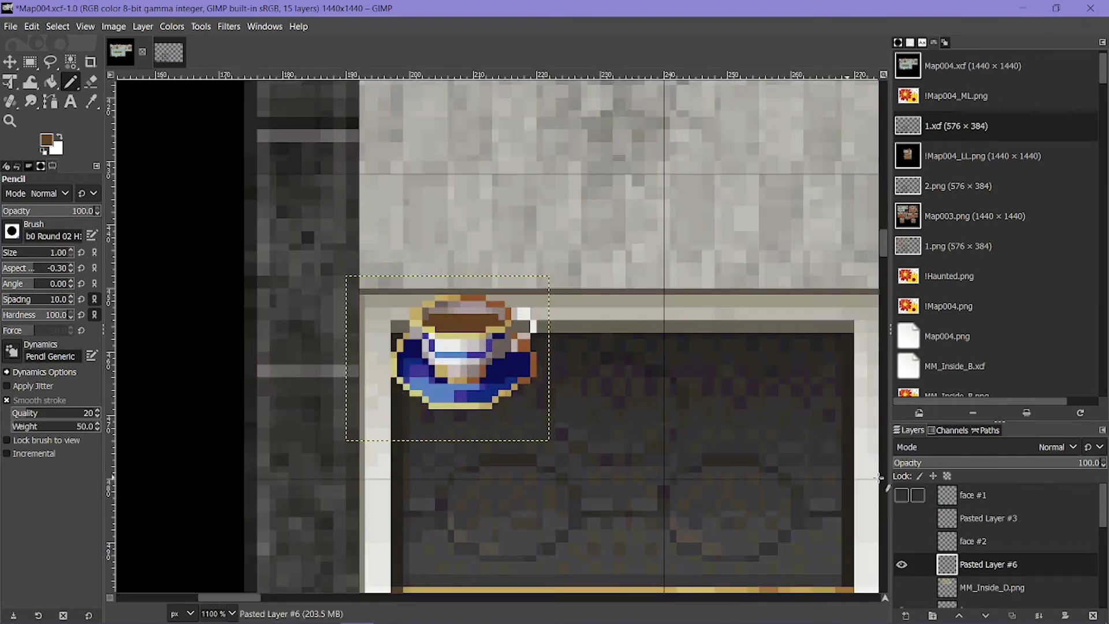
{"action": "scroll", "coordinate": [983, 556], "scroll_direction": "down", "scroll_amount": 1}
{"action": "scroll", "coordinate": [942, 559], "scroll_direction": "down", "scroll_amount": 2}
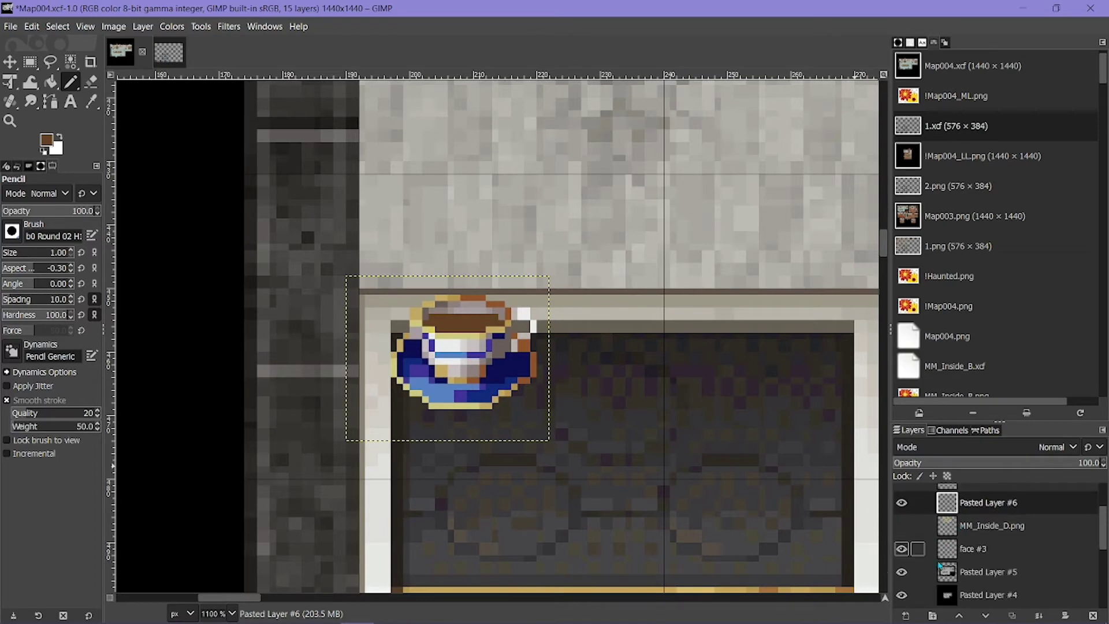
Step: Merge Pasted Layer #6 down into the Map004 kitchen map
{"action": "left_click", "coordinate": [1035, 615]}
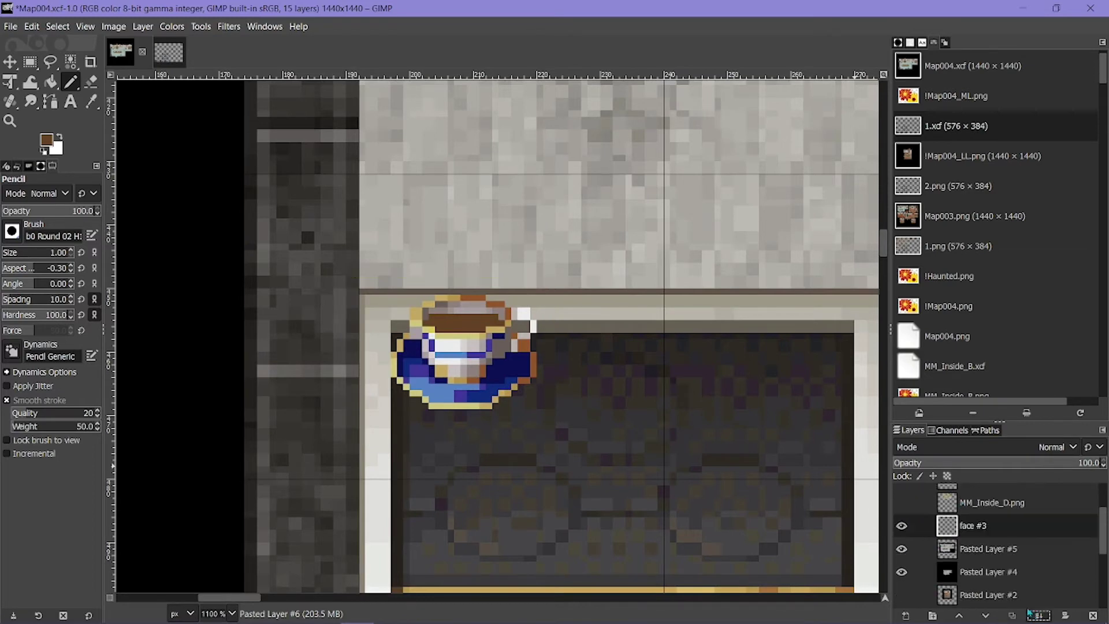
{"action": "scroll", "coordinate": [511, 423], "scroll_direction": "down", "scroll_amount": 3, "text": "ctrl"}
{"action": "scroll", "coordinate": [507, 420], "scroll_direction": "up", "scroll_amount": 4, "text": "ctrl"}
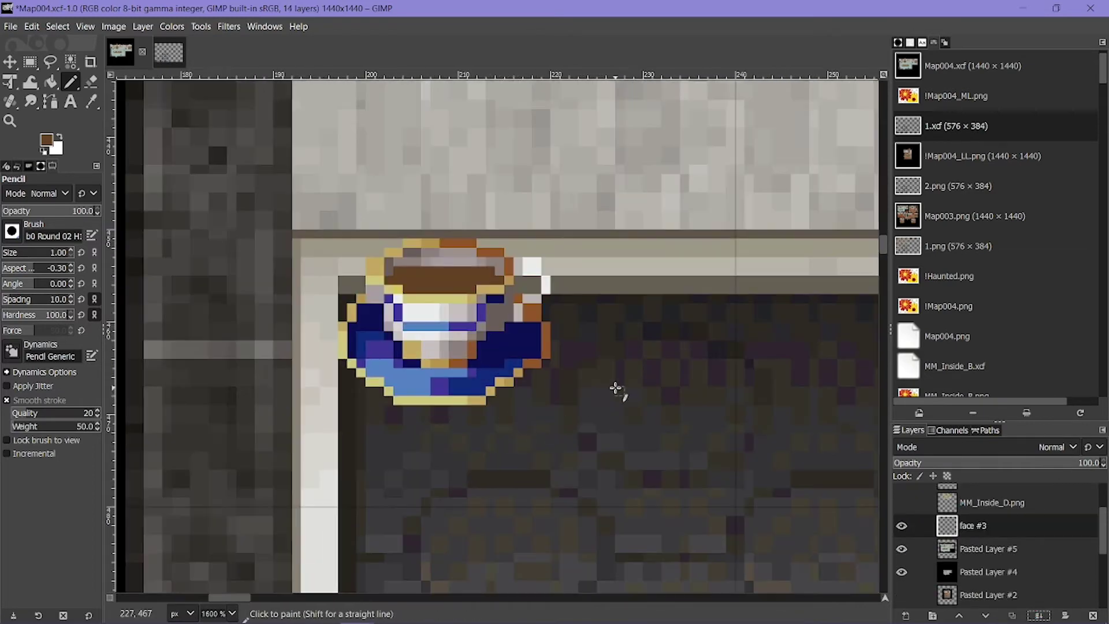
Step: Select and copy the 48×48 teacup tile at 192,432
{"action": "key", "text": "r"}
{"action": "scroll", "coordinate": [399, 292], "scroll_direction": "up", "scroll_amount": 3}
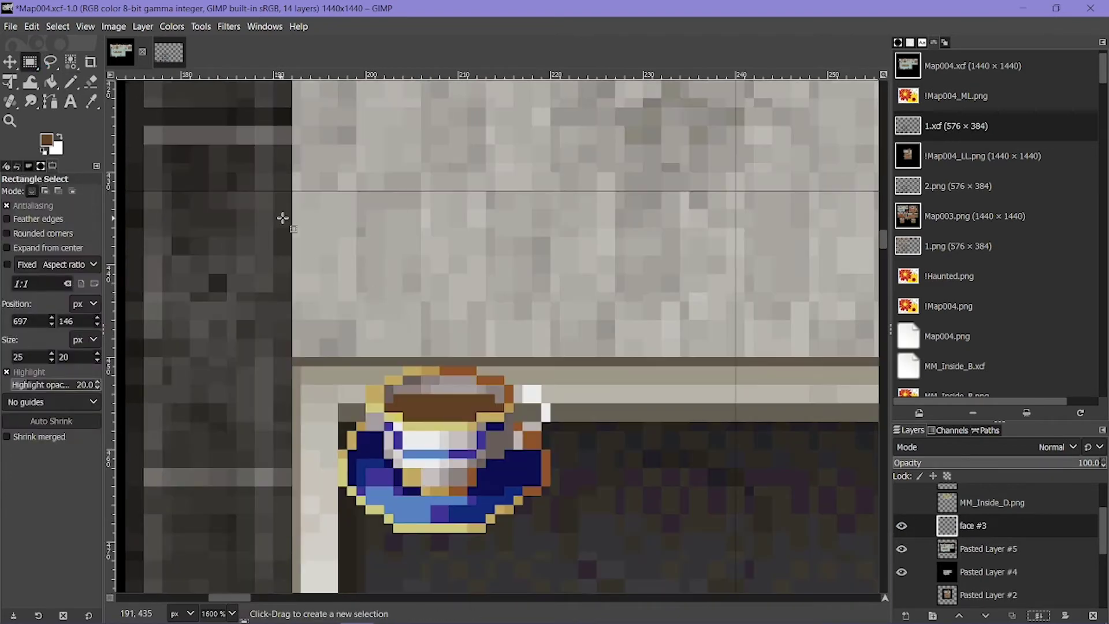
{"action": "left_click_drag", "start_coordinate": [291, 191], "coordinate": [734, 379]}
{"action": "scroll", "coordinate": [607, 372], "scroll_direction": "down", "scroll_amount": 6}
{"action": "key", "text": "ctrl+c"}
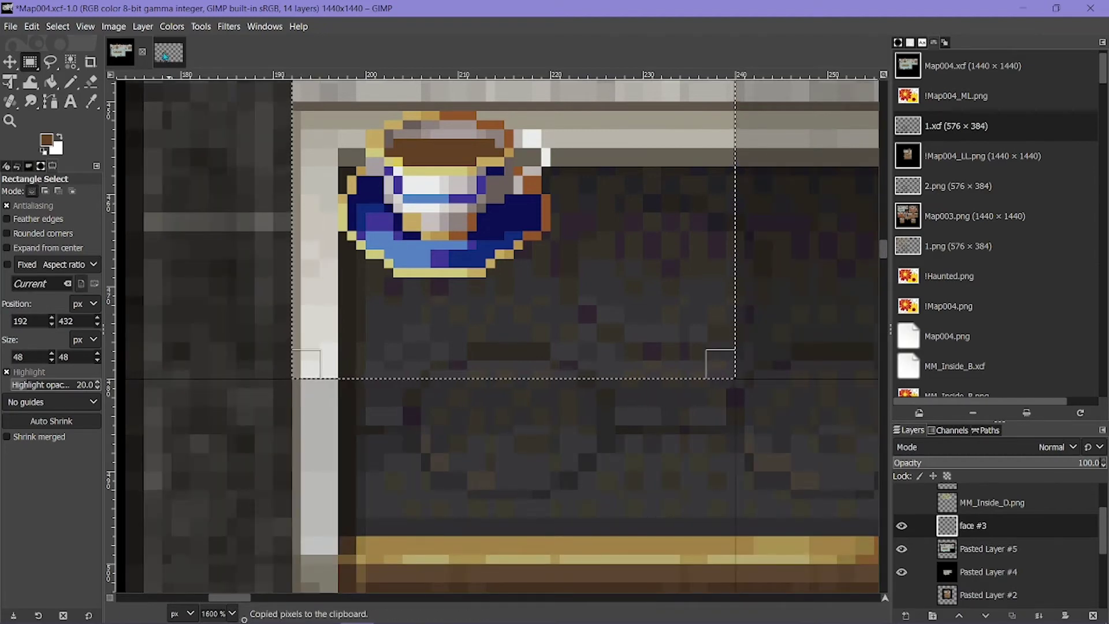
{"action": "scroll", "coordinate": [509, 399], "scroll_direction": "up", "scroll_amount": 5}
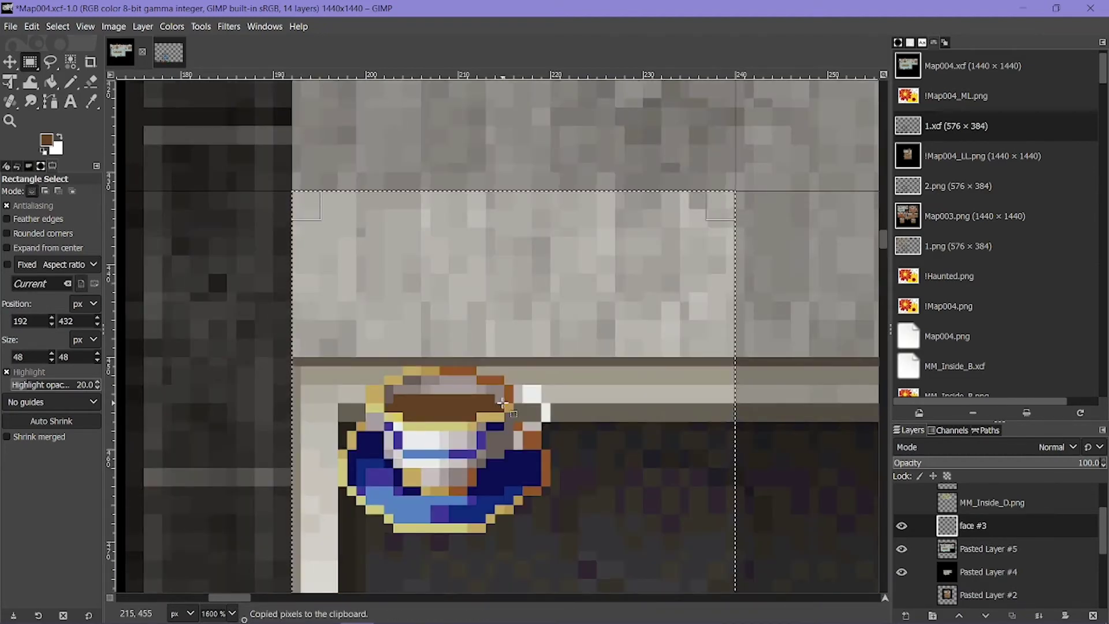
{"action": "scroll", "coordinate": [269, 273], "scroll_direction": "down", "scroll_amount": 3}
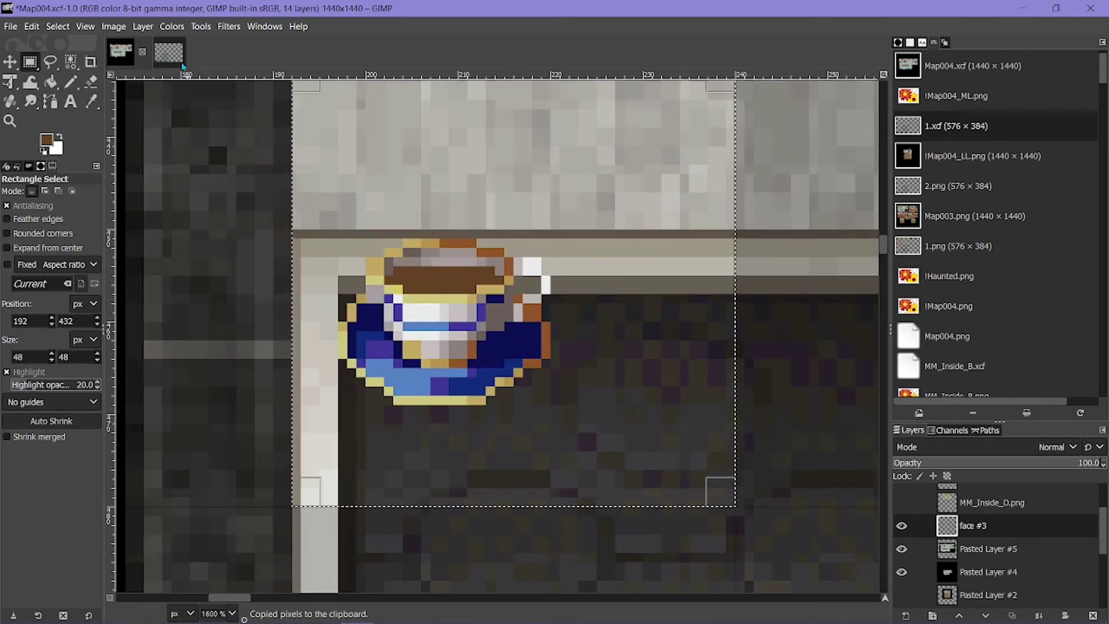
Step: Paste the teacup into 1.xcf as a new layer and place it in a top-row cell
{"action": "left_click", "coordinate": [155, 61]}
{"action": "scroll", "coordinate": [420, 288], "scroll_direction": "up", "scroll_amount": 2, "text": "ctrl"}
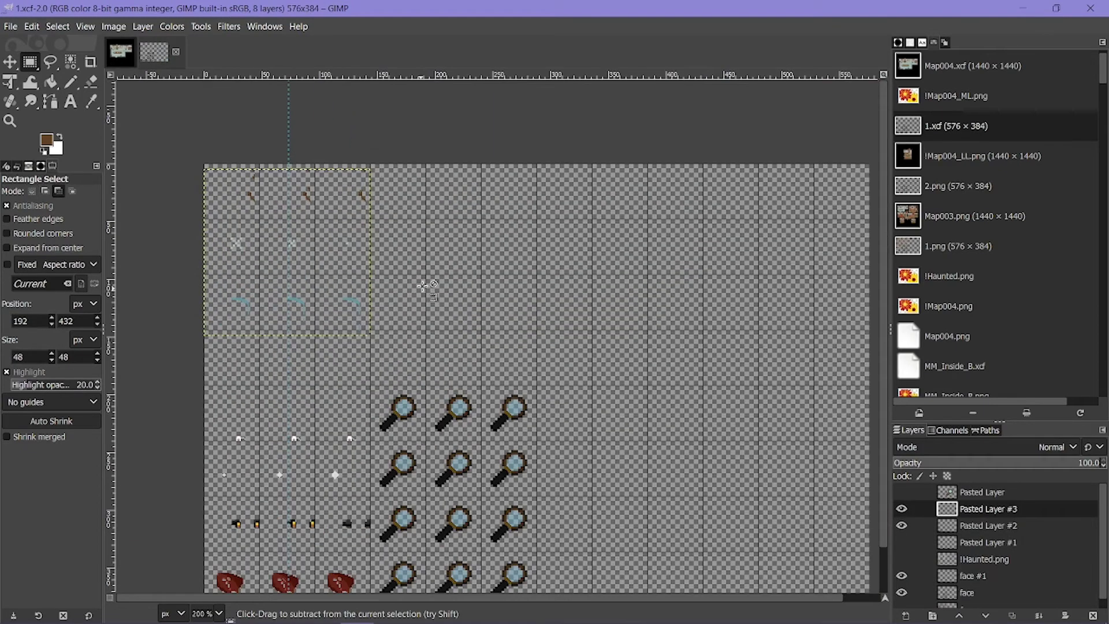
{"action": "key", "text": "ctrl+v"}
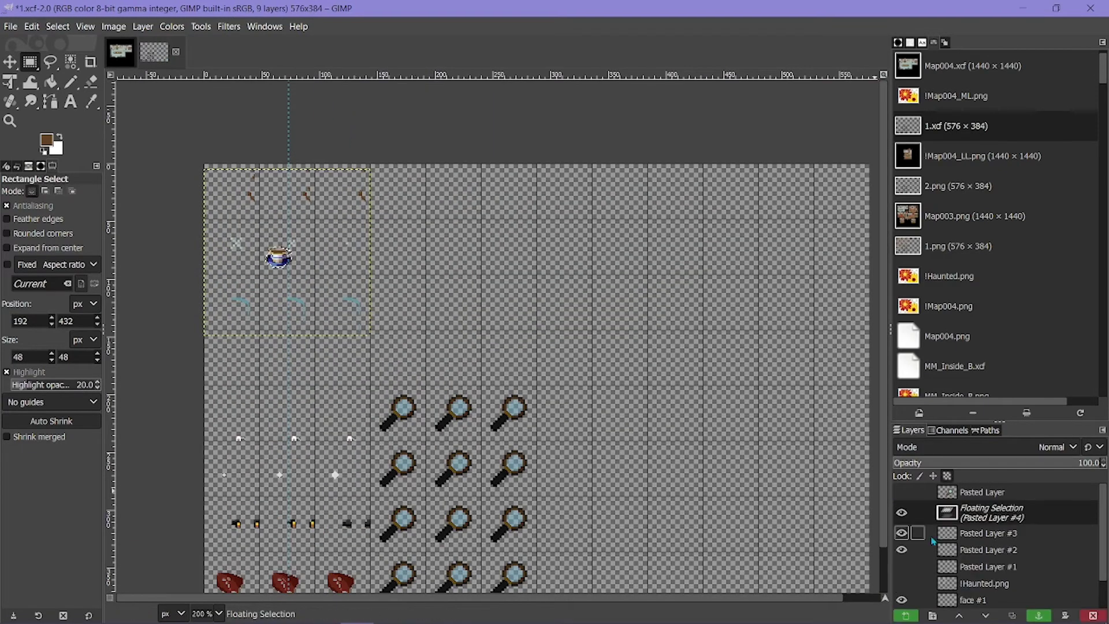
{"action": "left_click", "coordinate": [910, 616]}
{"action": "key", "text": "m"}
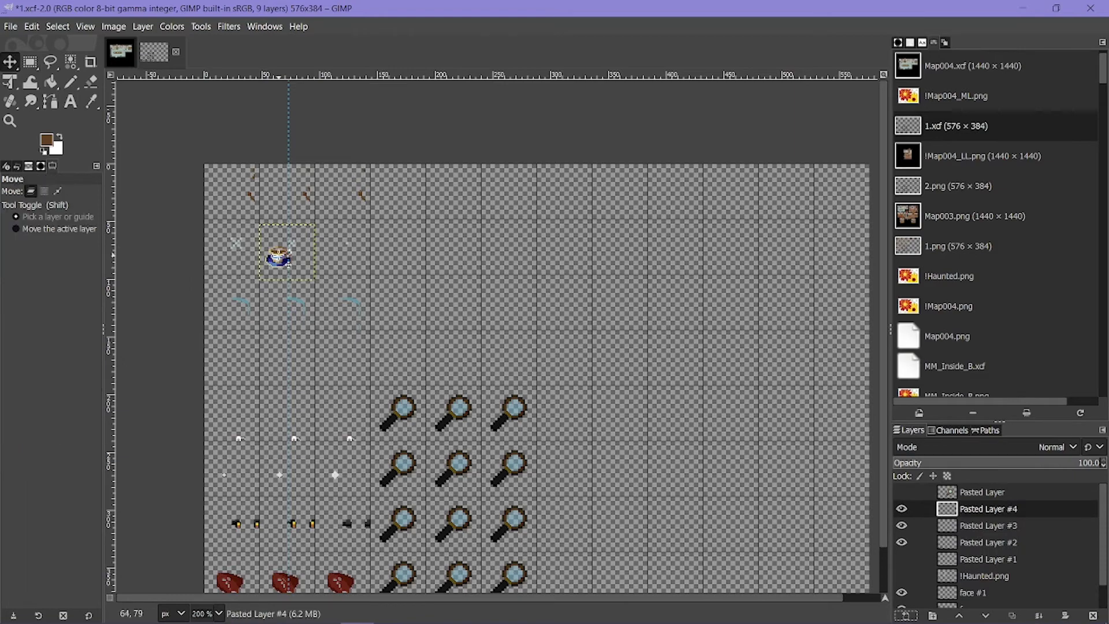
{"action": "left_click_drag", "start_coordinate": [276, 258], "coordinate": [392, 198]}
{"action": "scroll", "coordinate": [391, 198], "scroll_direction": "up", "scroll_amount": 5, "text": "ctrl"}
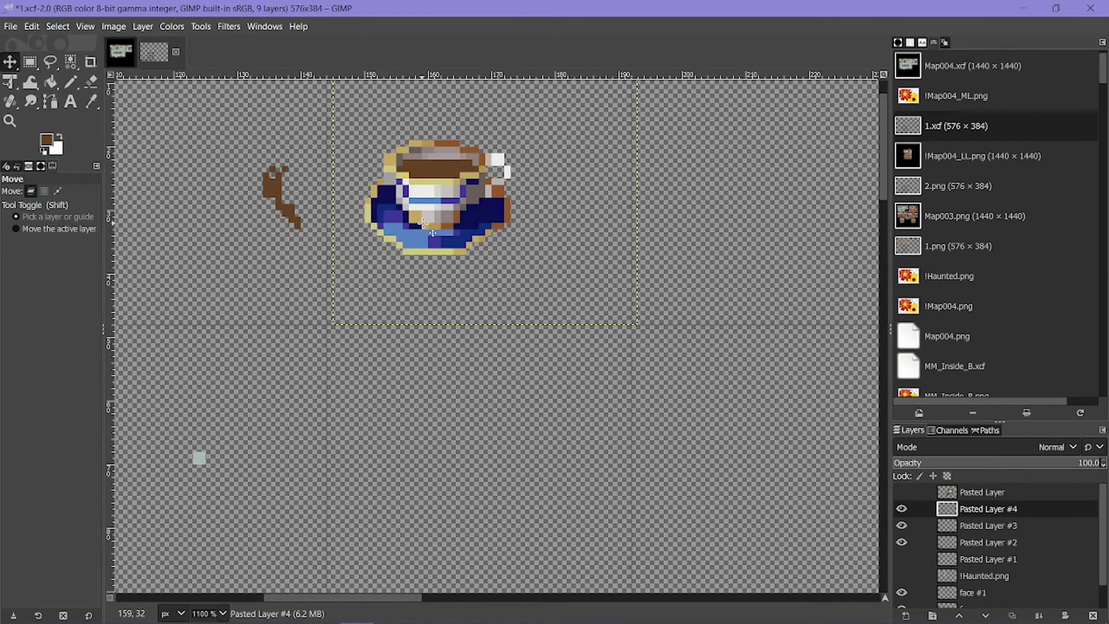
{"action": "left_click_drag", "start_coordinate": [431, 234], "coordinate": [425, 234]}
{"action": "scroll", "coordinate": [425, 234], "scroll_direction": "down", "scroll_amount": 3, "text": "ctrl"}
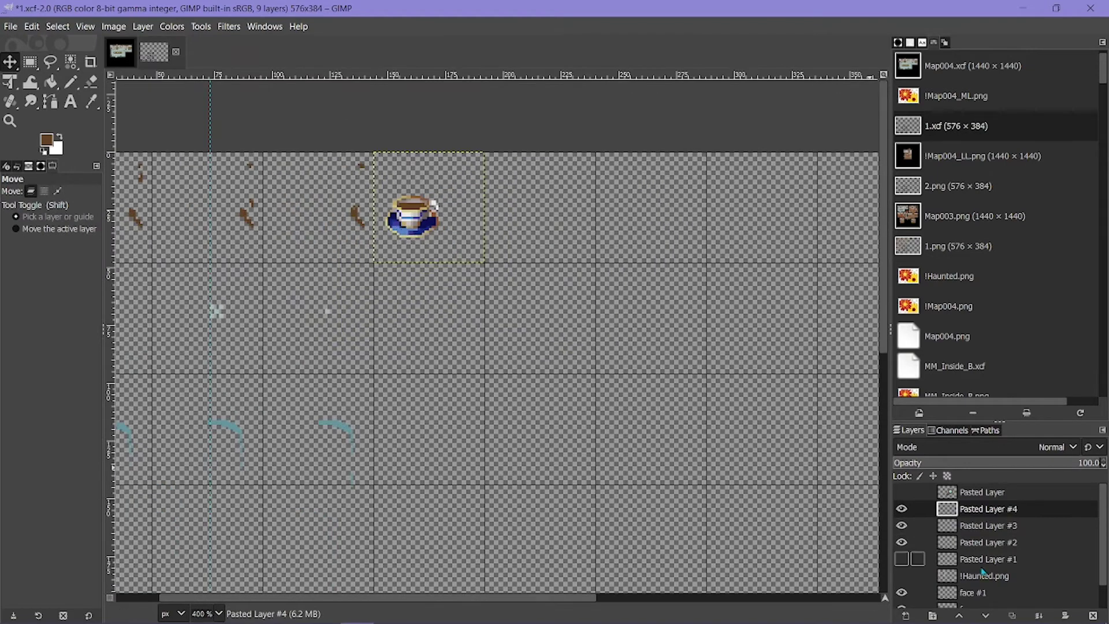
Step: Duplicate the cup twice, arrange three cups across the row, merge them down, and save
{"action": "left_click", "coordinate": [1040, 617]}
{"action": "scroll", "coordinate": [445, 231], "scroll_direction": "up", "scroll_amount": 4, "text": "ctrl"}
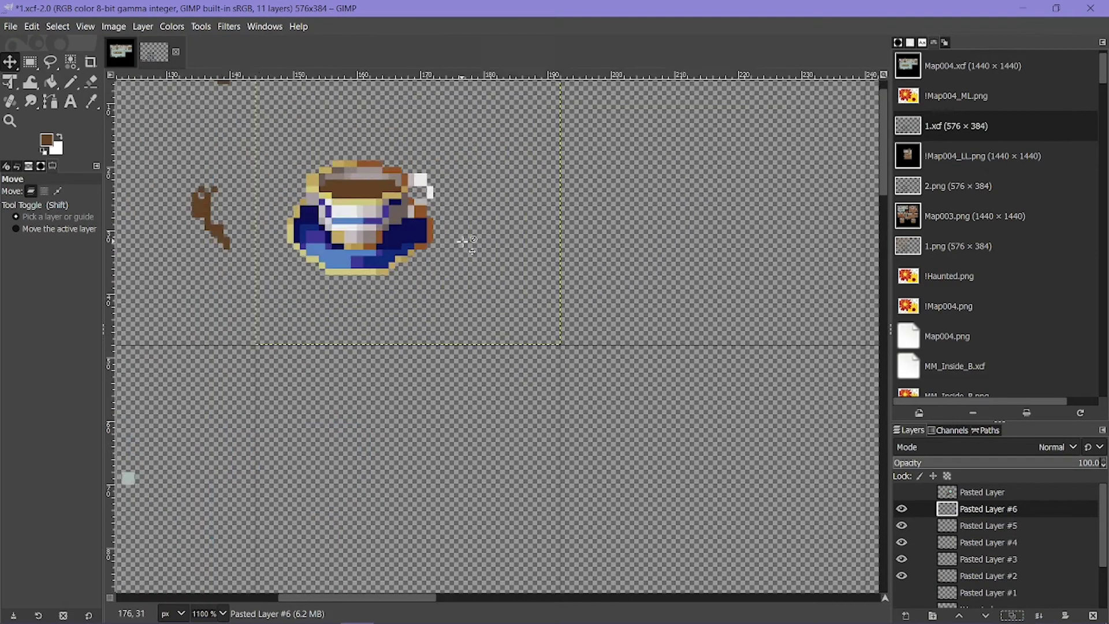
{"action": "left_click_drag", "start_coordinate": [466, 242], "coordinate": [796, 231]}
{"action": "left_click_drag", "start_coordinate": [345, 202], "coordinate": [850, 196]}
{"action": "left_click", "coordinate": [982, 508]}
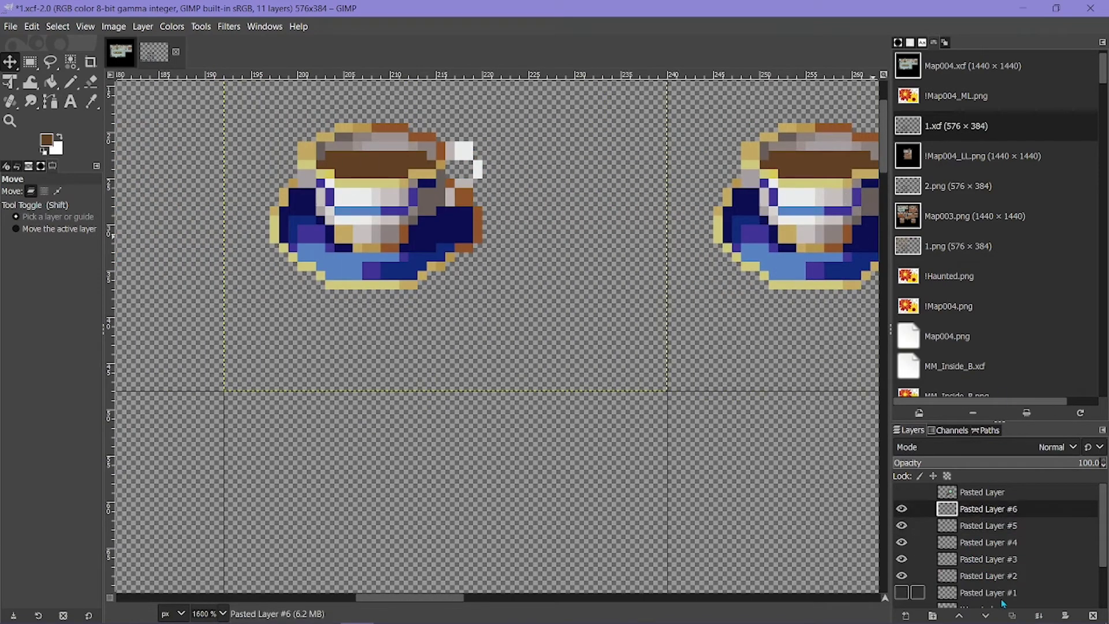
{"action": "left_click", "coordinate": [1034, 616]}
{"action": "left_click", "coordinate": [1035, 616]}
{"action": "scroll", "coordinate": [558, 412], "scroll_direction": "down", "scroll_amount": 2, "text": "ctrl"}
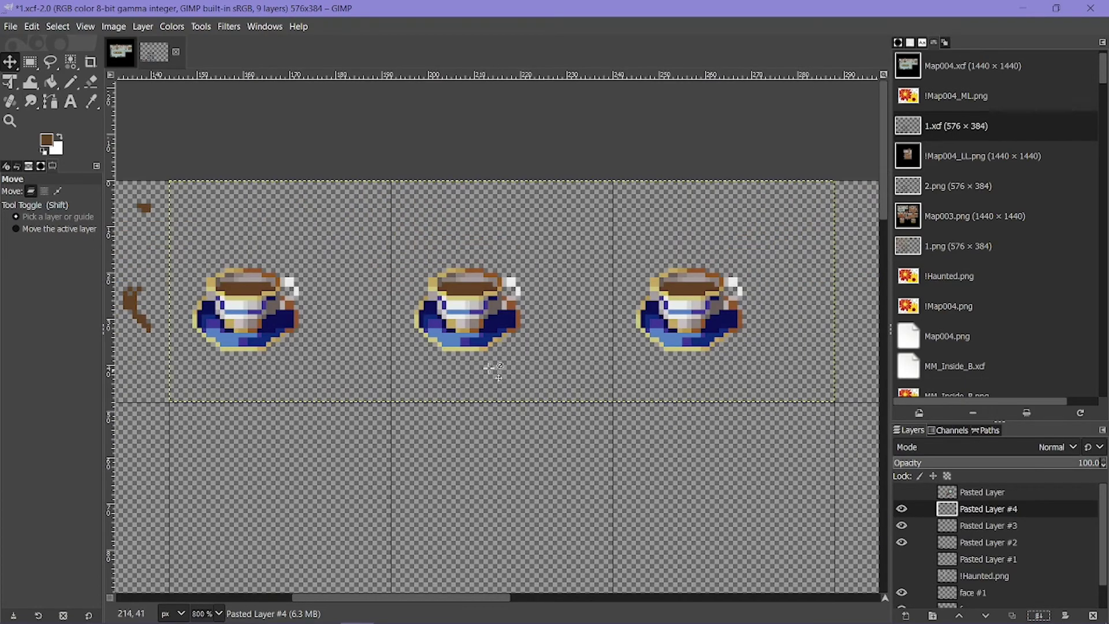
{"action": "key", "text": "ctrl+s"}
{"action": "left_click", "coordinate": [72, 82]}
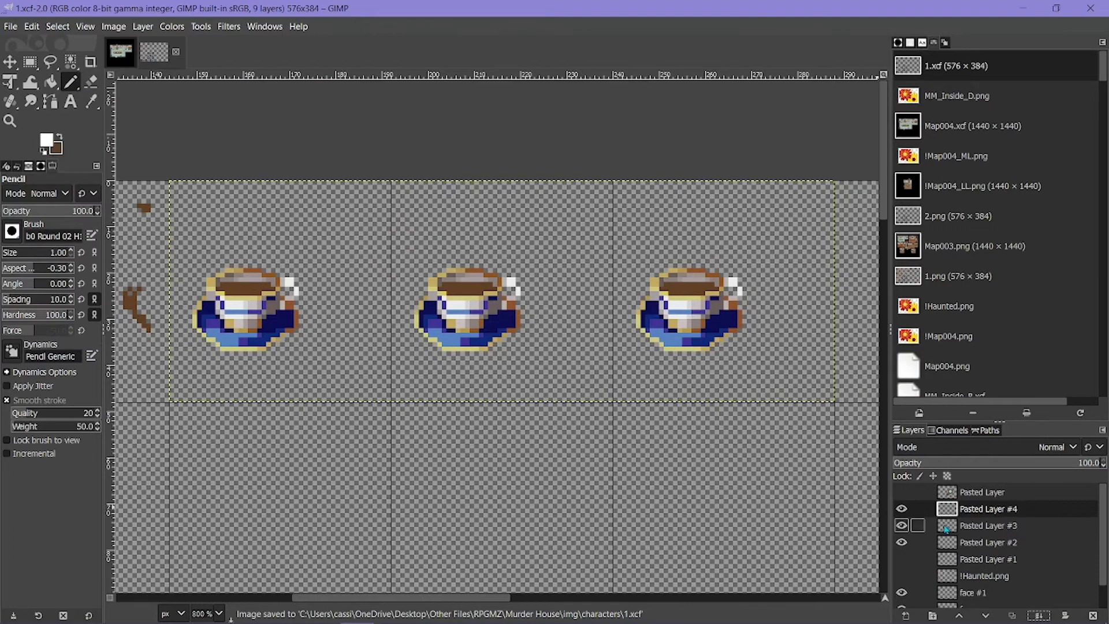
Step: Add a new face #2 layer and pencil the first white steam curl above the cup
{"action": "left_click", "coordinate": [907, 616]}
{"action": "left_click", "coordinate": [1018, 602]}
{"action": "scroll", "coordinate": [220, 257], "scroll_direction": "up", "scroll_amount": 2, "text": "ctrl"}
{"action": "scroll", "coordinate": [257, 267], "scroll_direction": "up", "scroll_amount": 3, "text": "ctrl"}
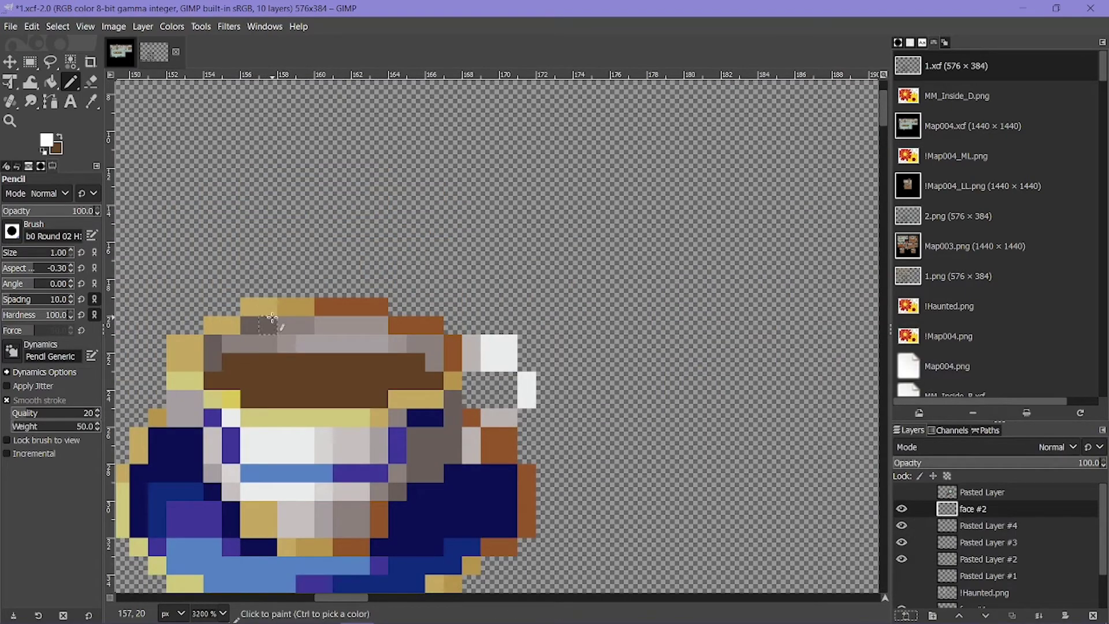
{"action": "mouse_move", "coordinate": [272, 318]}
{"action": "left_mouse_down"}
{"action": "mouse_move", "coordinate": [234, 247]}
{"action": "mouse_move", "coordinate": [235, 207]}
{"action": "mouse_move", "coordinate": [270, 195]}
{"action": "left_mouse_up"}
{"action": "left_click", "coordinate": [304, 213]}
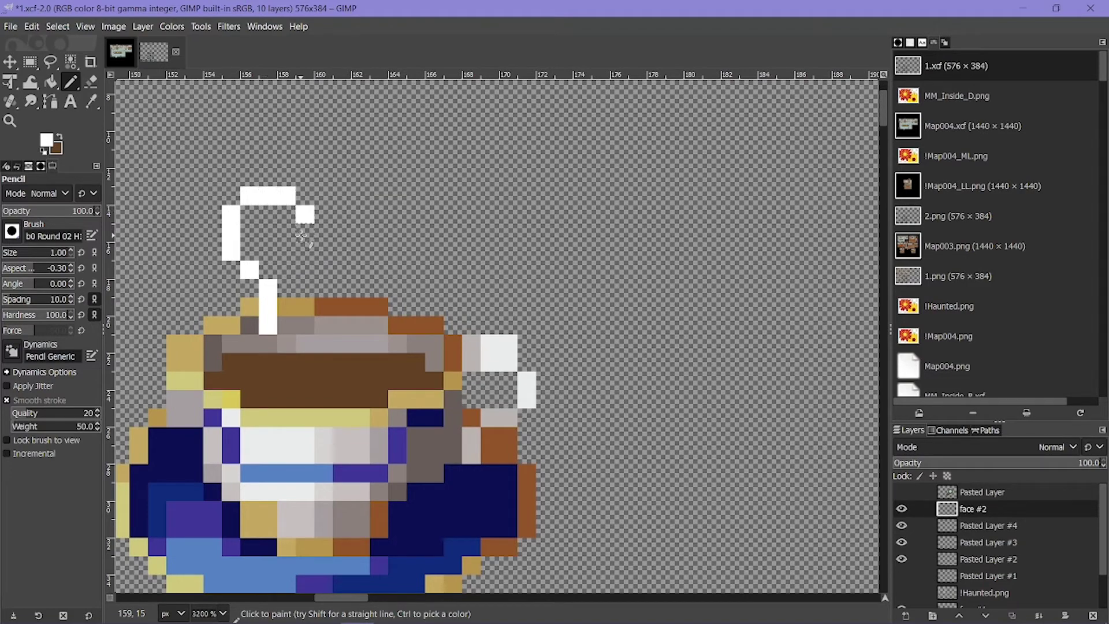
{"action": "left_click_drag", "start_coordinate": [301, 236], "coordinate": [292, 254]}
{"action": "scroll", "coordinate": [341, 272], "scroll_direction": "down", "scroll_amount": 4, "text": "ctrl"}
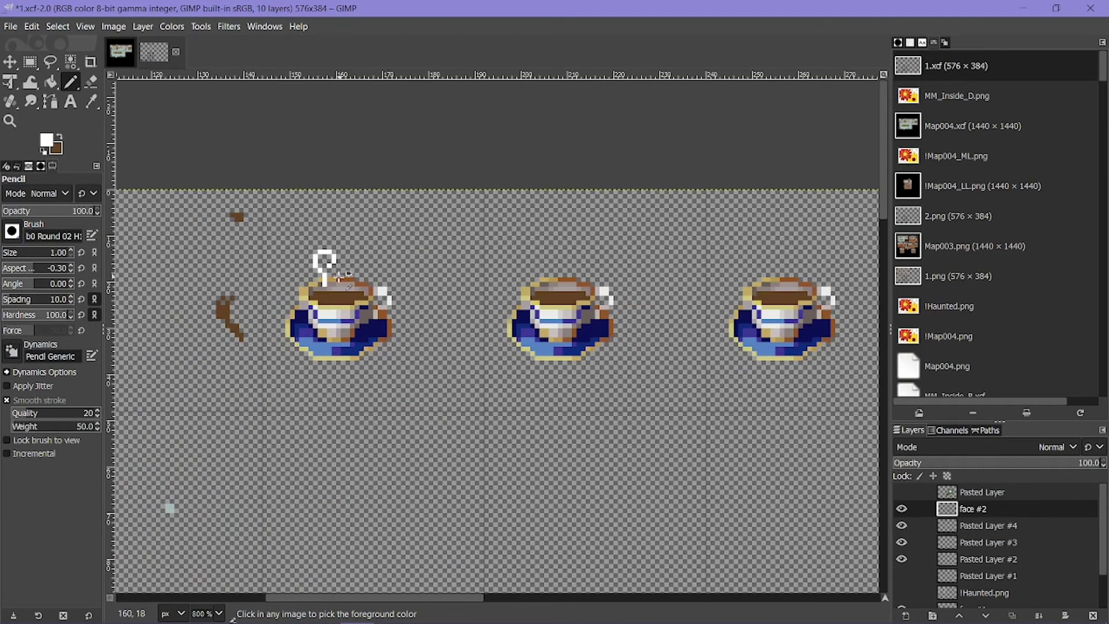
{"action": "scroll", "coordinate": [339, 276], "scroll_direction": "up", "scroll_amount": 5, "text": "ctrl"}
Step: Pencil a second white steam curl rising from the cup, correcting one misplaced pixel
{"action": "left_click", "coordinate": [406, 353]}
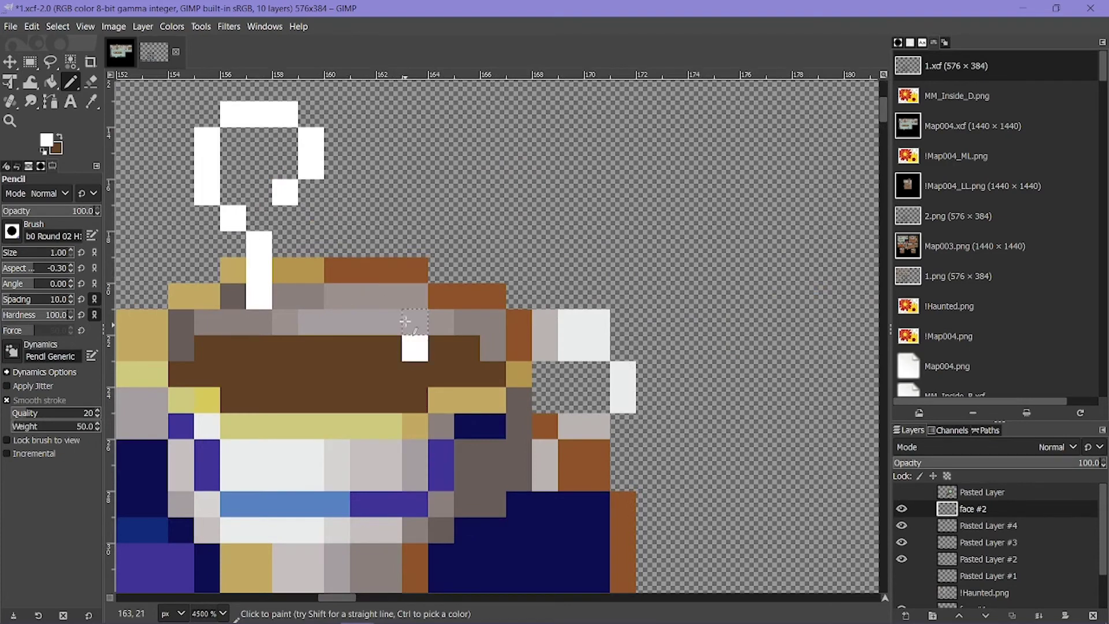
{"action": "left_click", "coordinate": [411, 317]}
{"action": "left_click", "coordinate": [428, 268]}
{"action": "key", "text": "ctrl+z"}
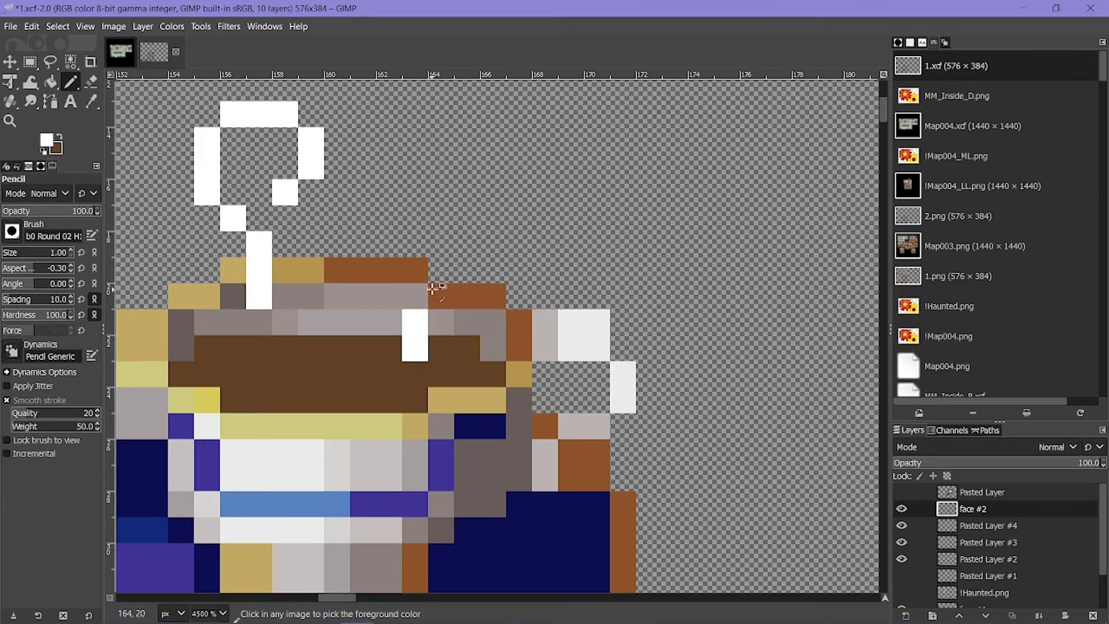
{"action": "left_click", "coordinate": [441, 296]}
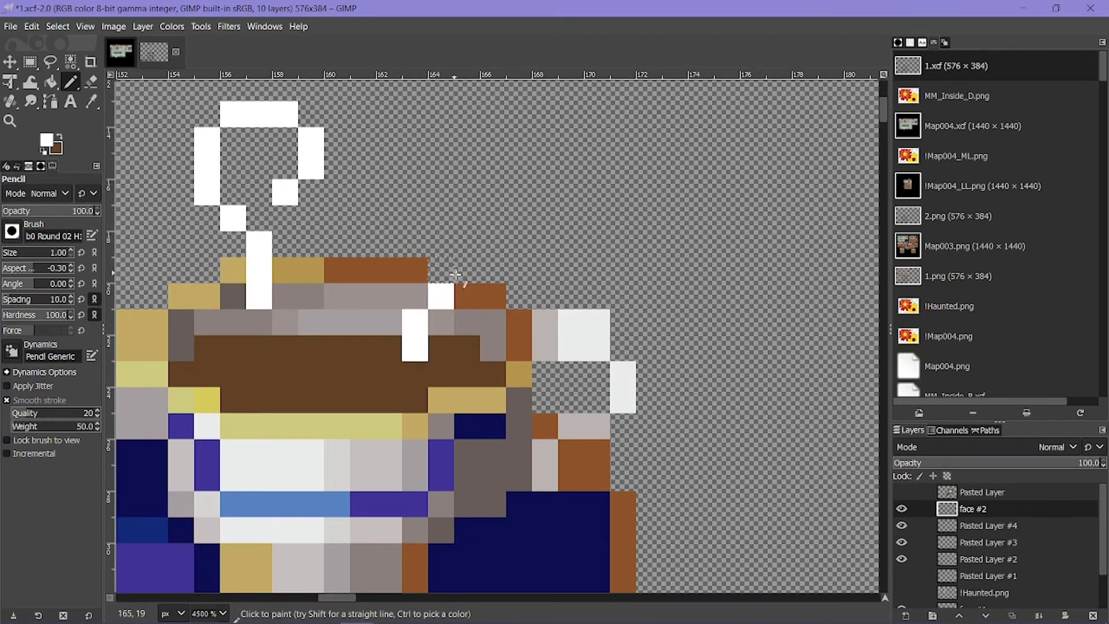
{"action": "left_click", "coordinate": [467, 296]}
{"action": "mouse_move", "coordinate": [493, 270]}
{"action": "left_mouse_down"}
{"action": "mouse_move", "coordinate": [491, 196]}
{"action": "mouse_move", "coordinate": [462, 174]}
{"action": "mouse_move", "coordinate": [391, 182]}
{"action": "mouse_move", "coordinate": [373, 246]}
{"action": "left_mouse_up"}
{"action": "left_click", "coordinate": [373, 246]}
{"action": "left_click", "coordinate": [386, 269]}
{"action": "left_click", "coordinate": [430, 249]}
{"action": "scroll", "coordinate": [463, 258], "scroll_direction": "down", "scroll_amount": 6, "text": "ctrl"}
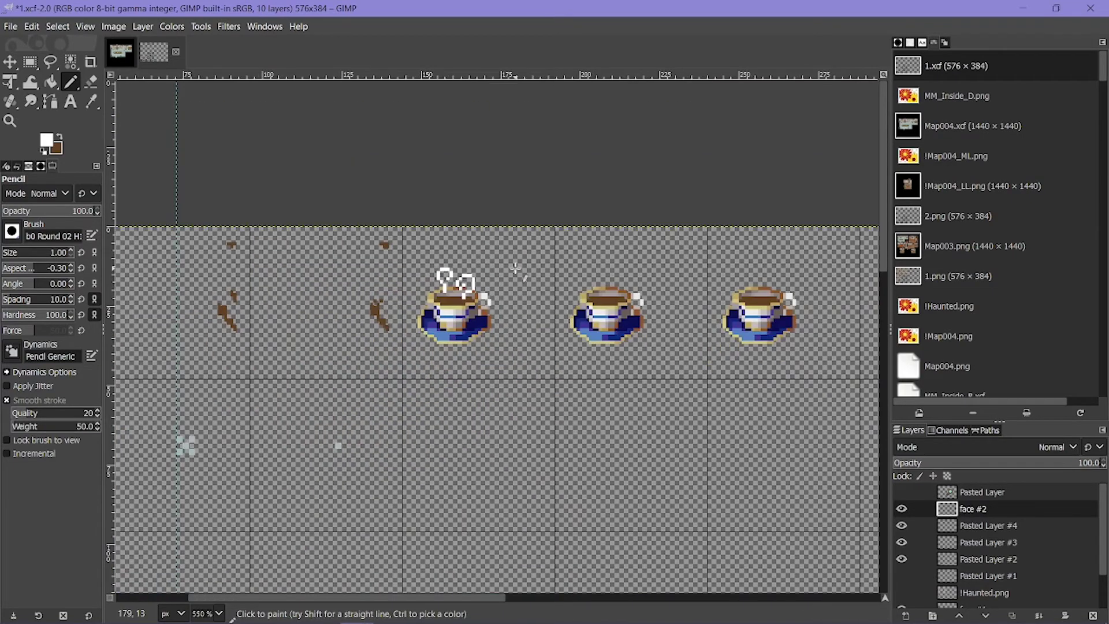
{"action": "scroll", "coordinate": [516, 268], "scroll_direction": "up", "scroll_amount": 3, "text": "ctrl"}
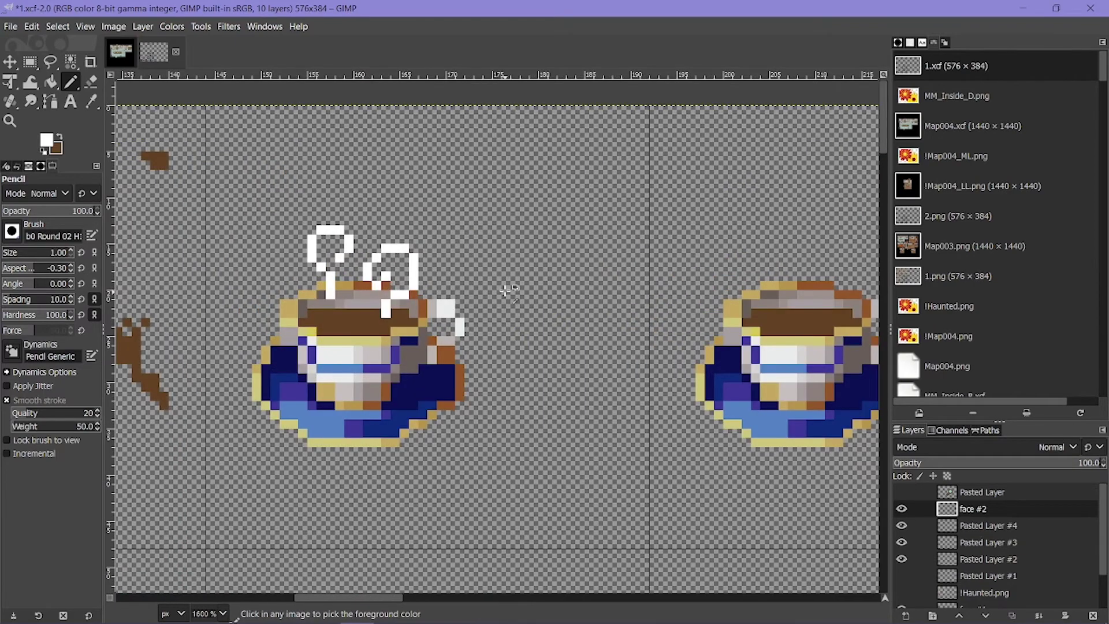
Step: Copy the steaming cup cell onto a new layer and move it right
{"action": "left_click", "coordinate": [30, 62]}
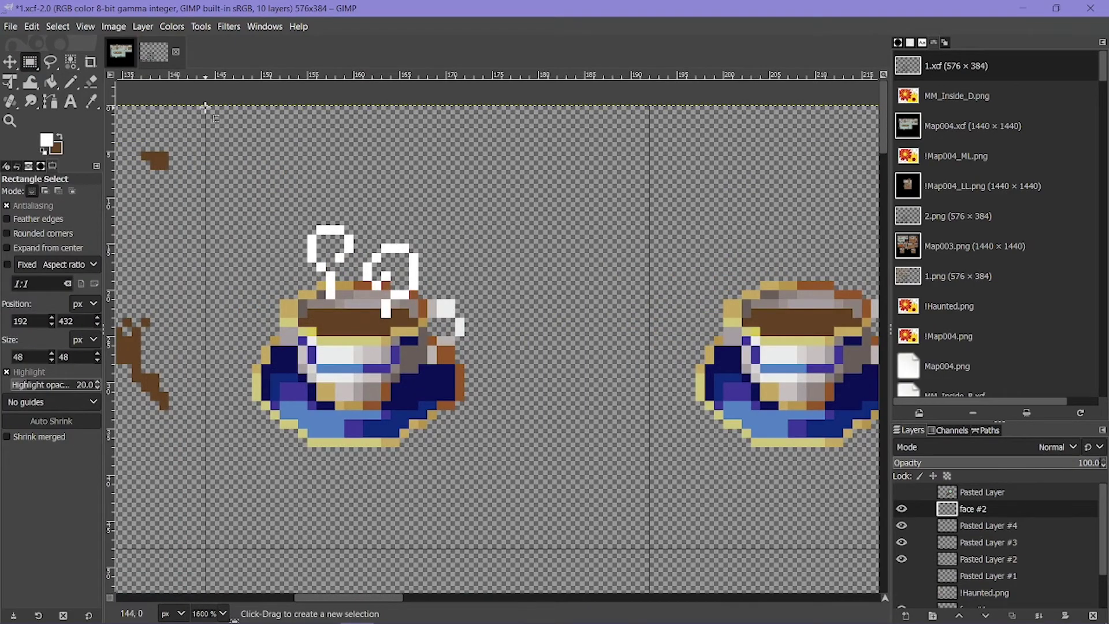
{"action": "left_click_drag", "start_coordinate": [205, 106], "coordinate": [651, 548]}
{"action": "key", "text": "ctrl+c"}
{"action": "key", "text": "ctrl+v"}
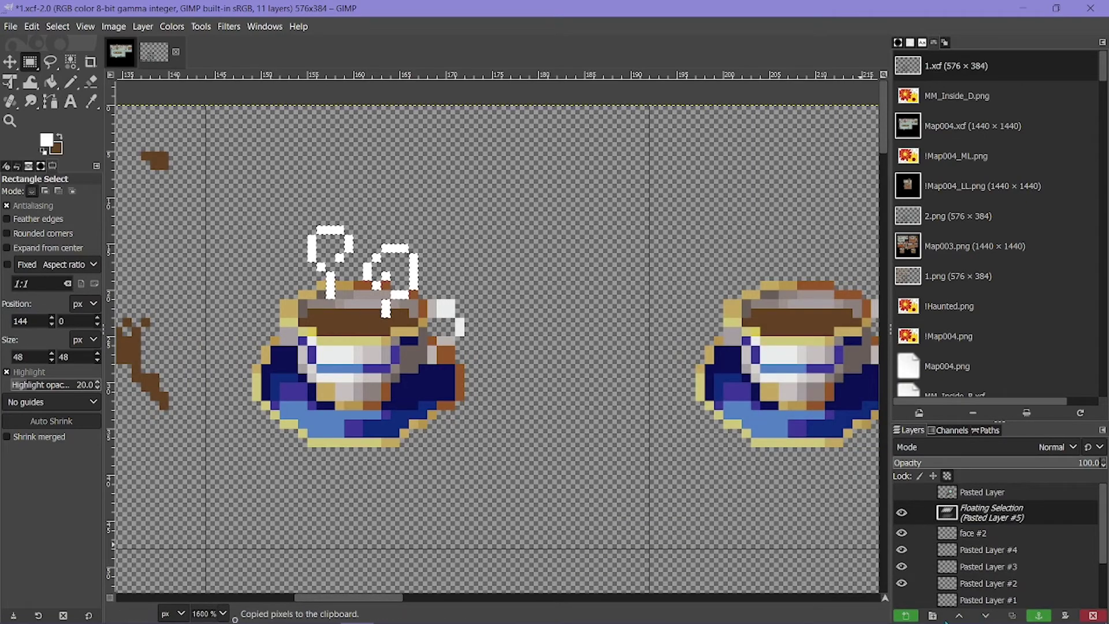
{"action": "left_click", "coordinate": [906, 616]}
{"action": "key", "text": "m"}
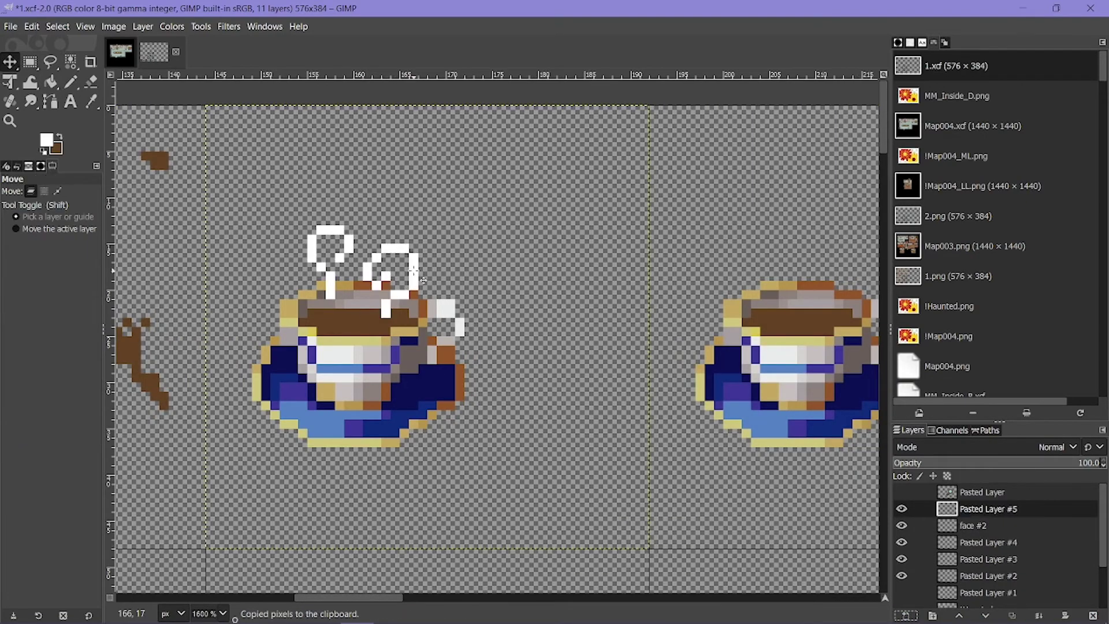
{"action": "left_click_drag", "start_coordinate": [415, 281], "coordinate": [484, 278]}
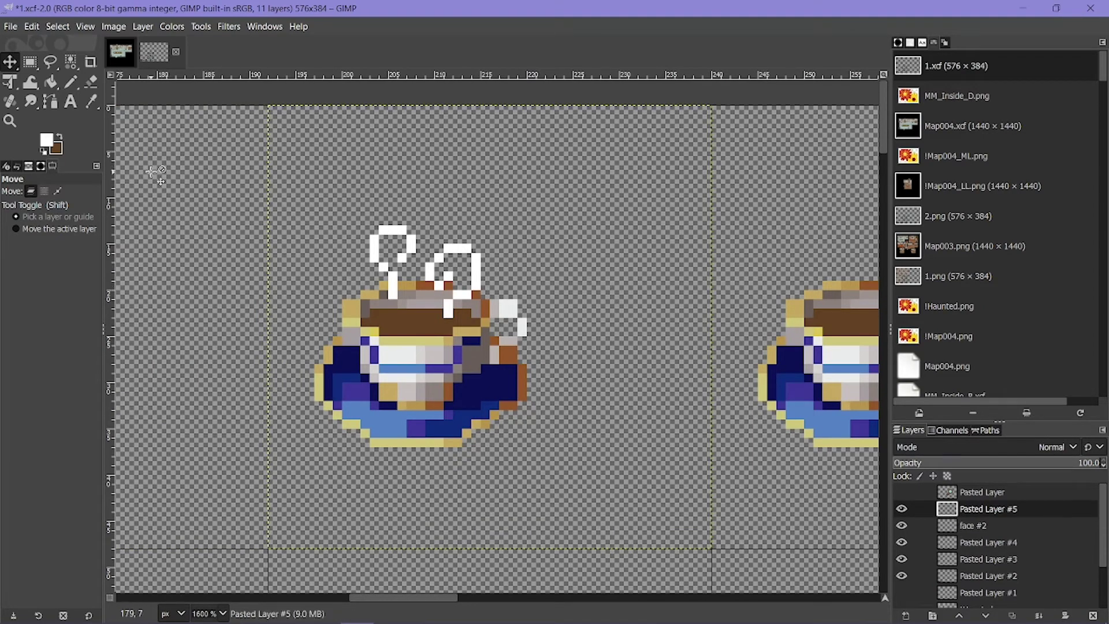
Step: Erase scattered steam pixels from the copied cup to vary the wisp
{"action": "left_click", "coordinate": [90, 82]}
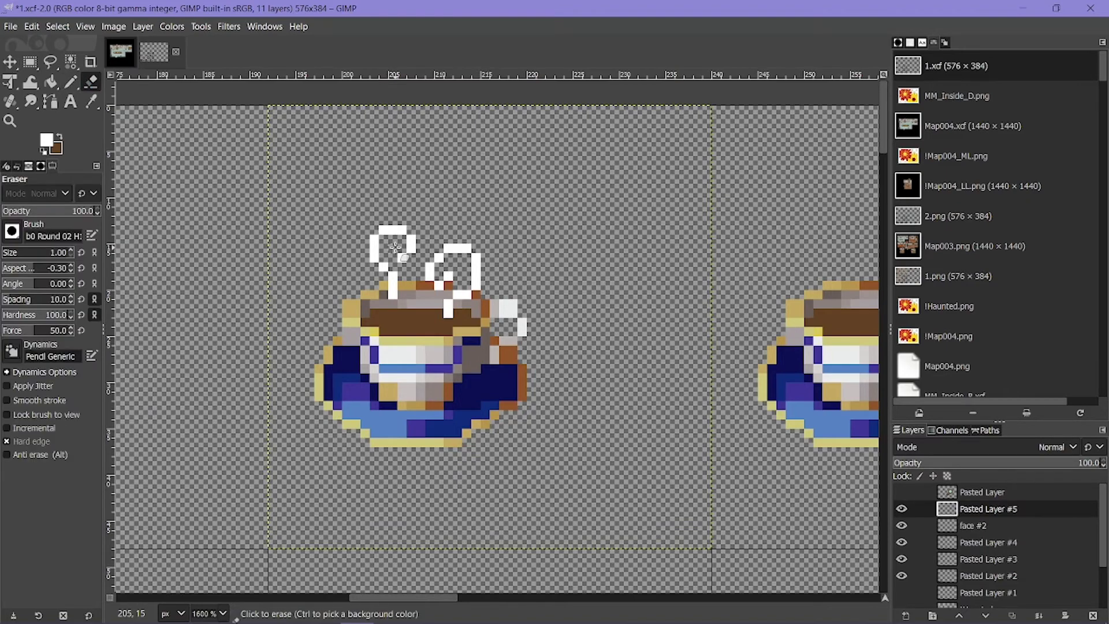
{"action": "scroll", "coordinate": [395, 247], "scroll_direction": "up", "scroll_amount": 3, "text": "ctrl"}
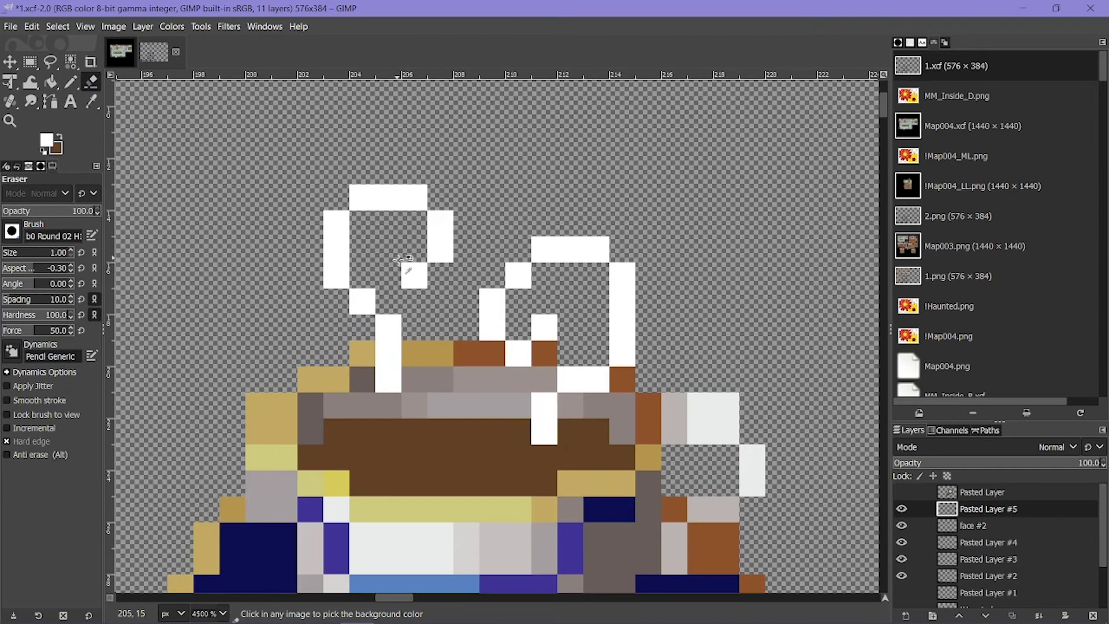
{"action": "left_click", "coordinate": [448, 232]}
{"action": "left_click", "coordinate": [487, 325]}
{"action": "left_click", "coordinate": [545, 327]}
{"action": "left_click", "coordinate": [518, 353]}
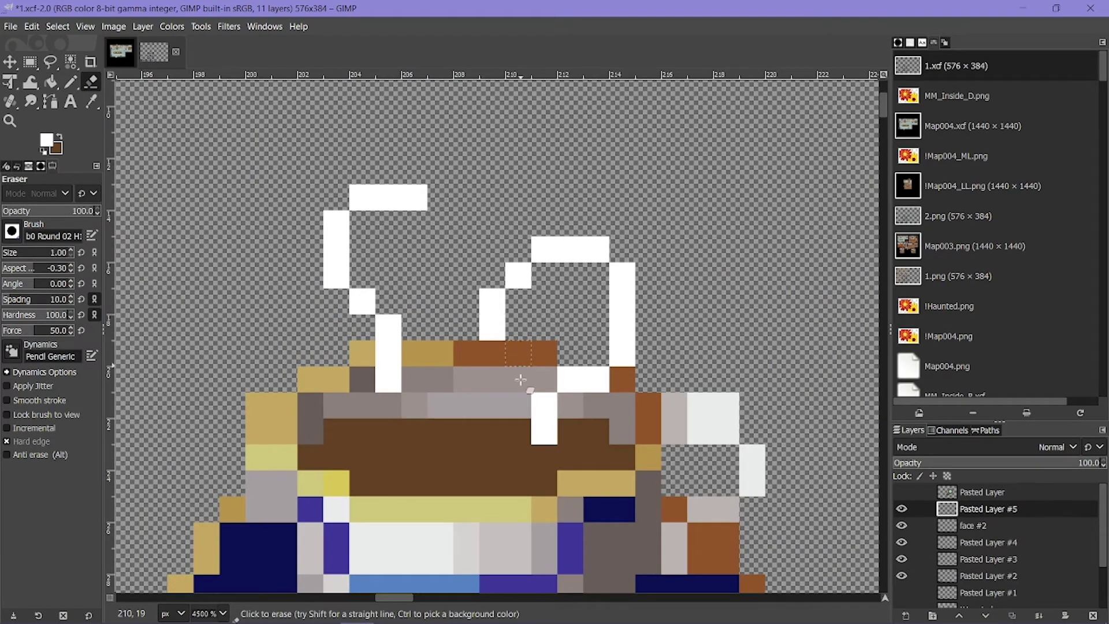
{"action": "left_click", "coordinate": [545, 431]}
{"action": "left_click", "coordinate": [388, 380]}
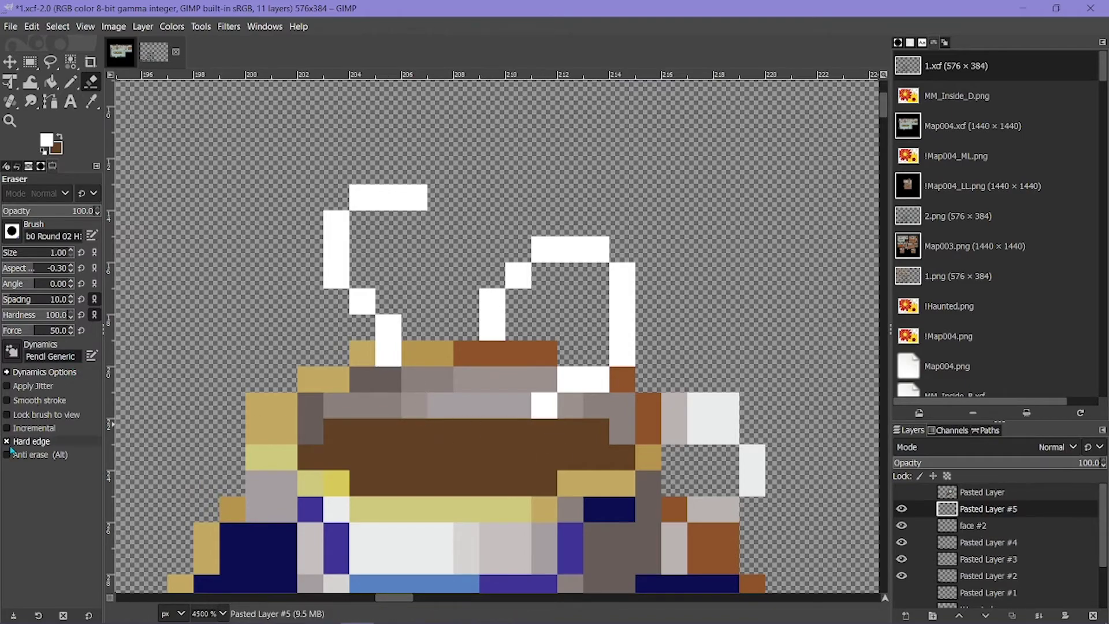
Step: Turn off the eraser's hard edge, enlarge the brush, and soften the remaining steam pixels
{"action": "left_click", "coordinate": [30, 441]}
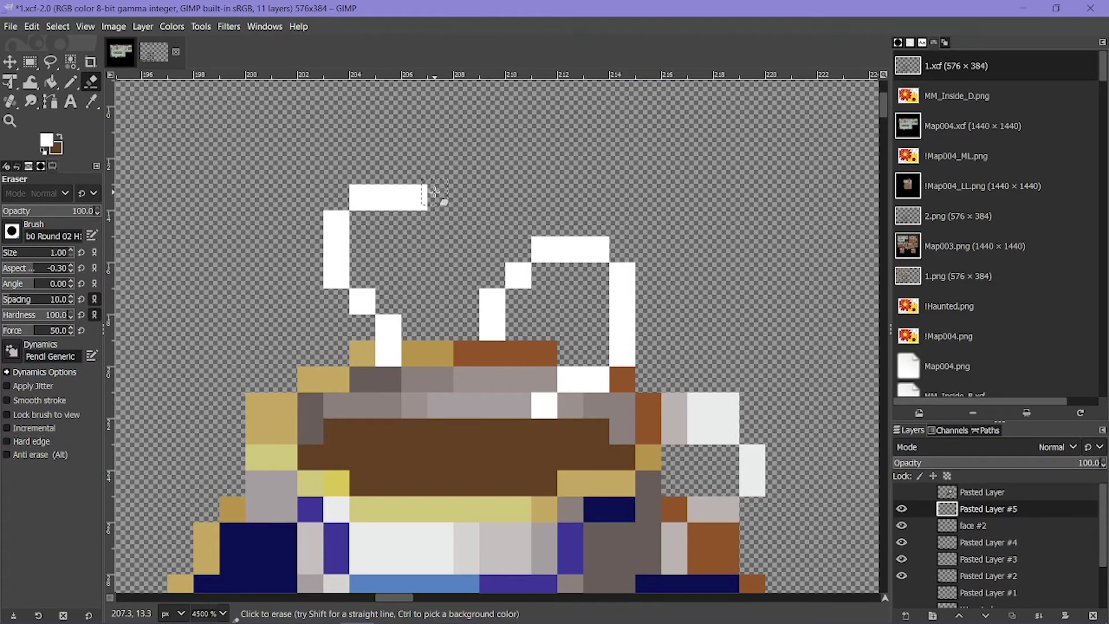
{"action": "key", "text": "bracketright"}
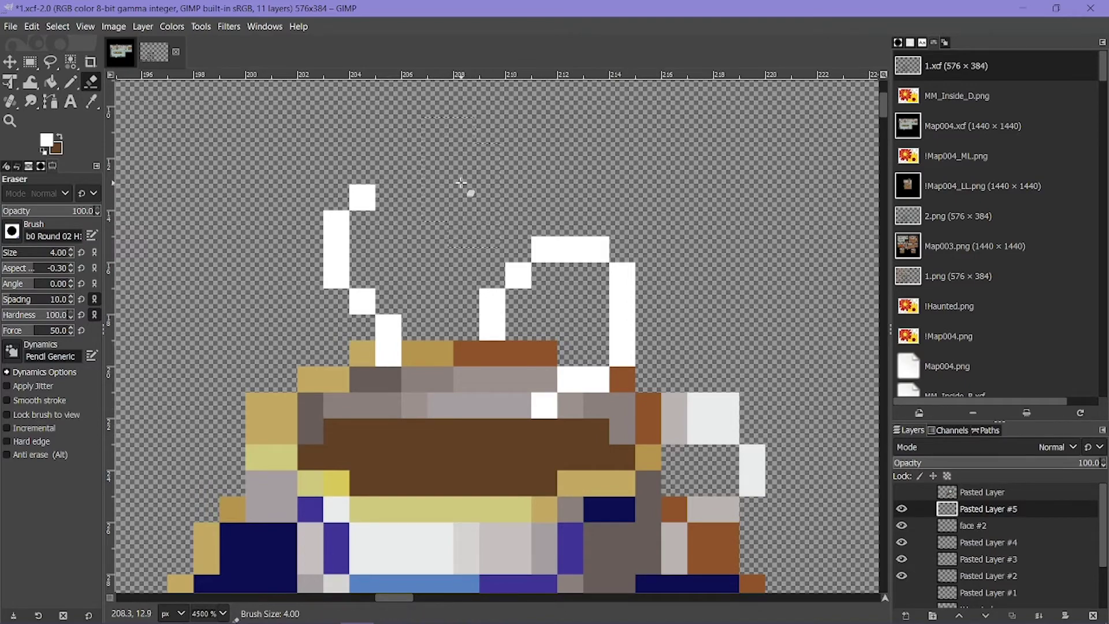
{"action": "left_click", "coordinate": [464, 183]}
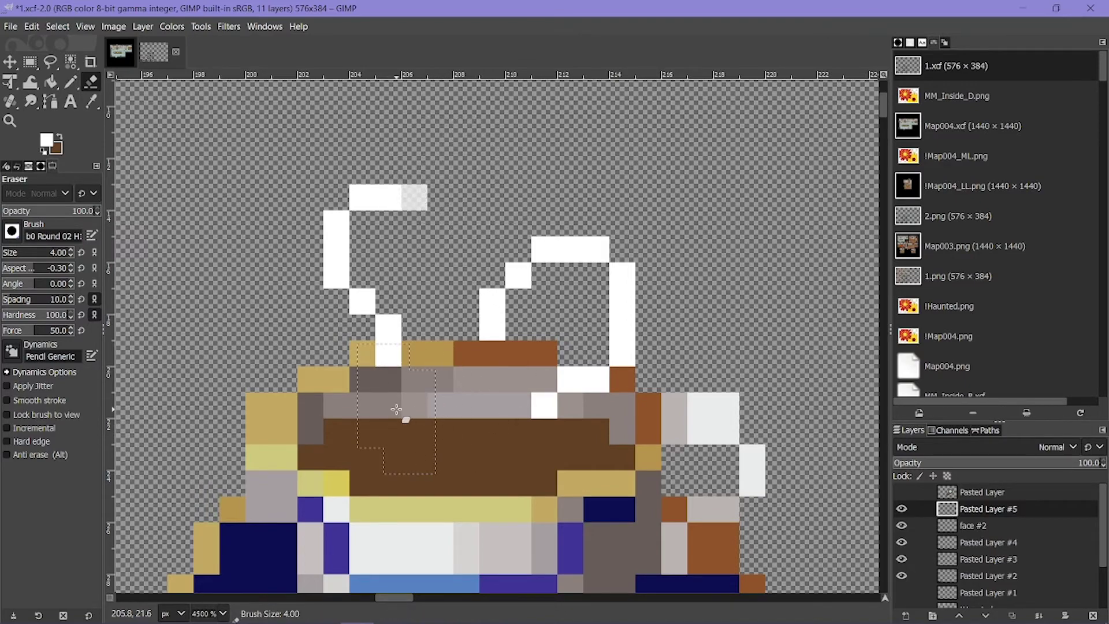
{"action": "left_click", "coordinate": [384, 392]}
{"action": "left_click", "coordinate": [537, 439]}
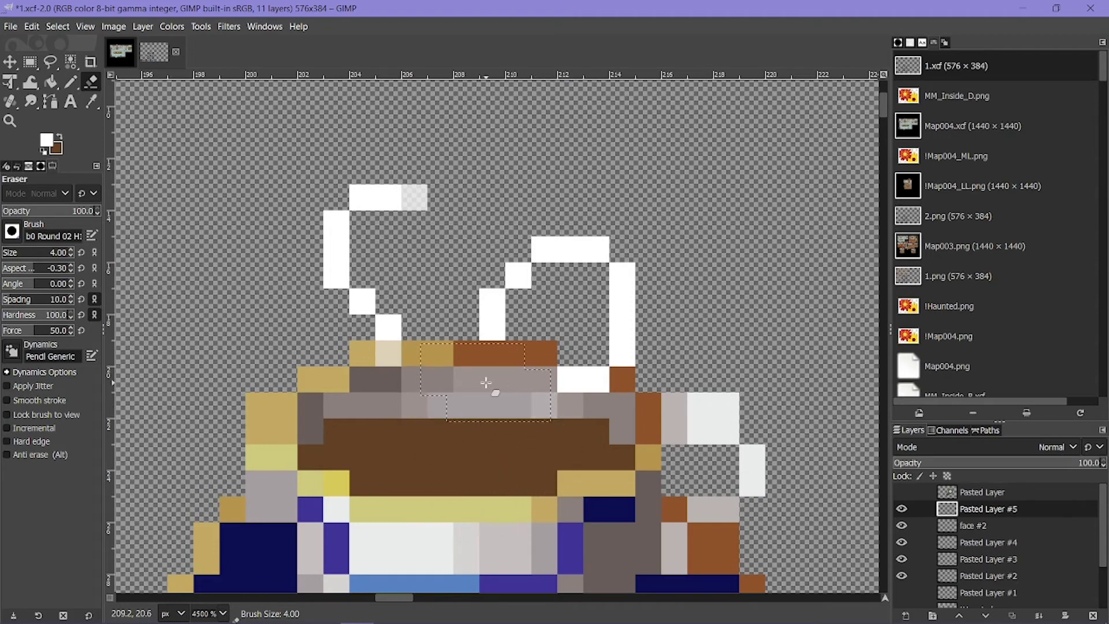
{"action": "scroll", "coordinate": [395, 448], "scroll_direction": "down", "scroll_amount": 2, "text": "ctrl"}
{"action": "scroll", "coordinate": [395, 448], "scroll_direction": "down", "scroll_amount": 4, "text": "ctrl"}
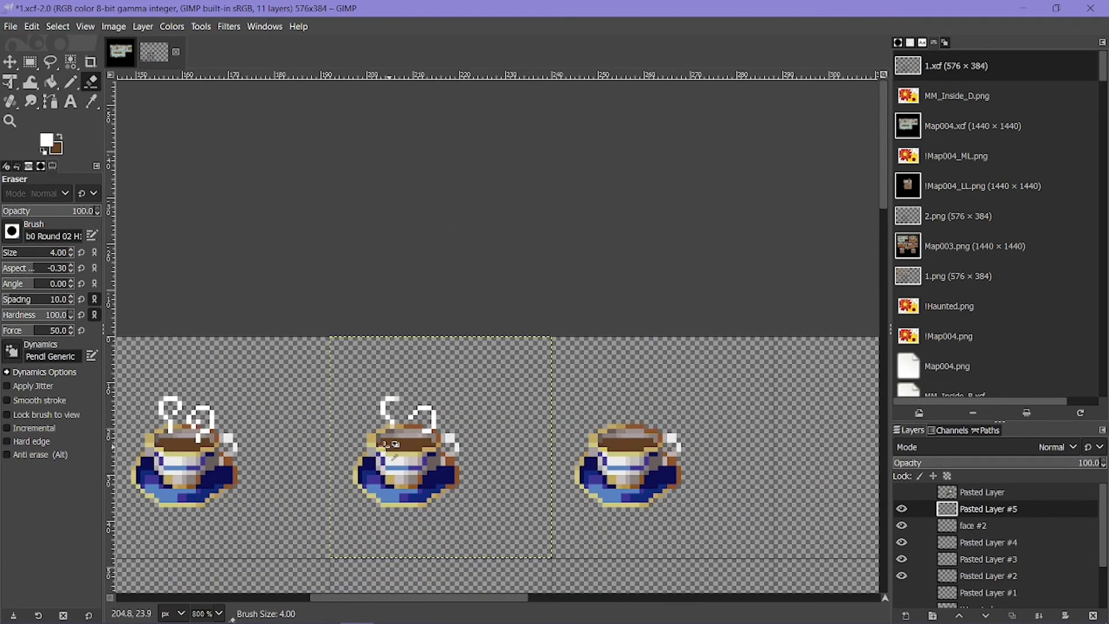
{"action": "scroll", "coordinate": [450, 449], "scroll_direction": "up", "scroll_amount": 1, "text": "ctrl"}
{"action": "scroll", "coordinate": [477, 450], "scroll_direction": "down", "scroll_amount": 1, "text": "ctrl"}
{"action": "scroll", "coordinate": [477, 449], "scroll_direction": "up", "scroll_amount": 2, "text": "ctrl"}
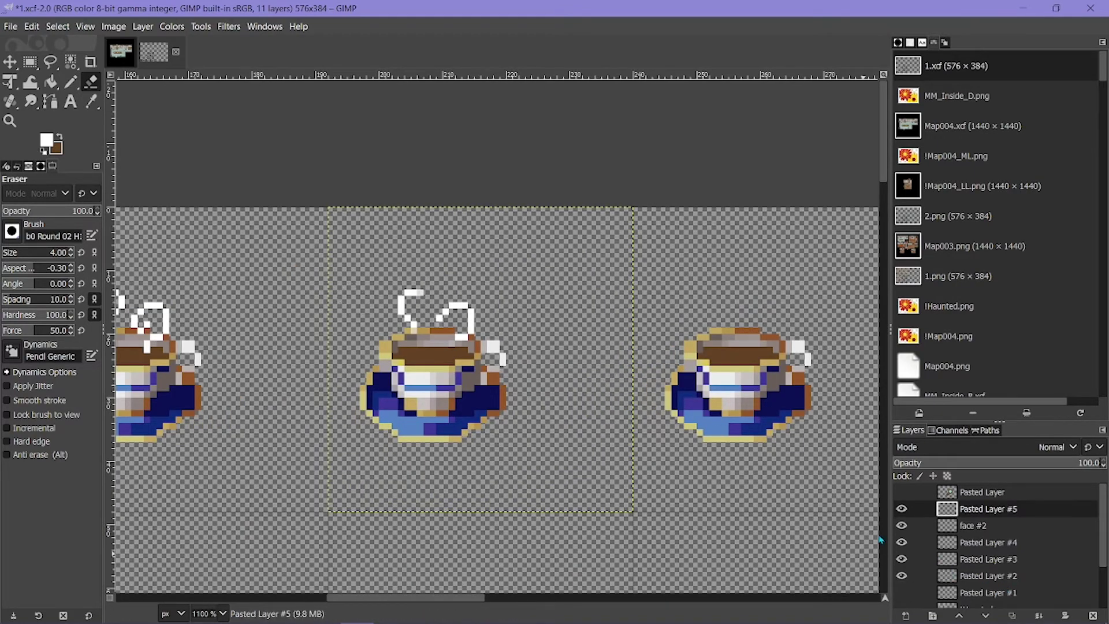
Step: Duplicate the teacup layer, shift it into the next frame, and trim its steam
{"action": "left_click", "coordinate": [1013, 615]}
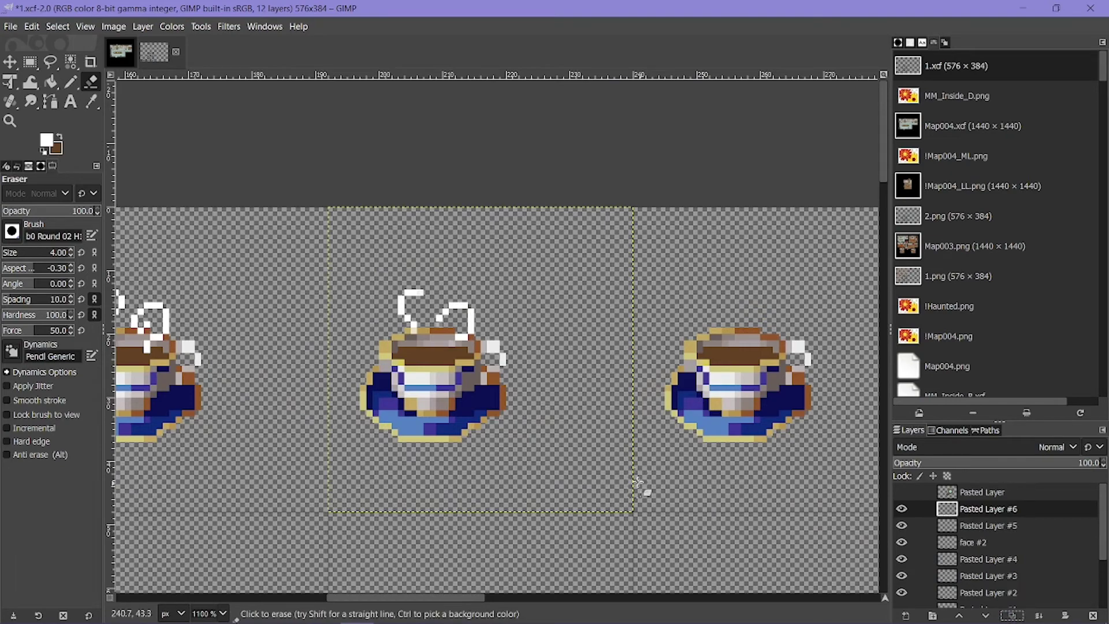
{"action": "key", "text": "m"}
{"action": "scroll", "coordinate": [456, 300], "scroll_direction": "right", "scroll_amount": 3, "text": "shift"}
{"action": "left_click_drag", "start_coordinate": [416, 300], "coordinate": [531, 300]}
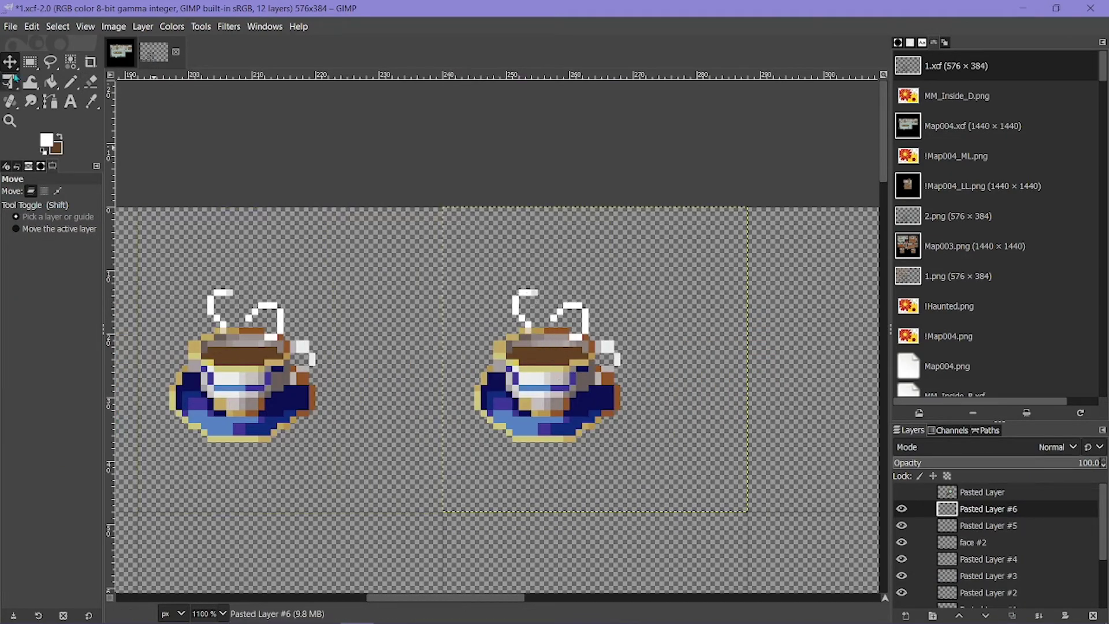
{"action": "left_click", "coordinate": [91, 82]}
{"action": "scroll", "coordinate": [647, 334], "scroll_direction": "up", "scroll_amount": 2, "text": "ctrl"}
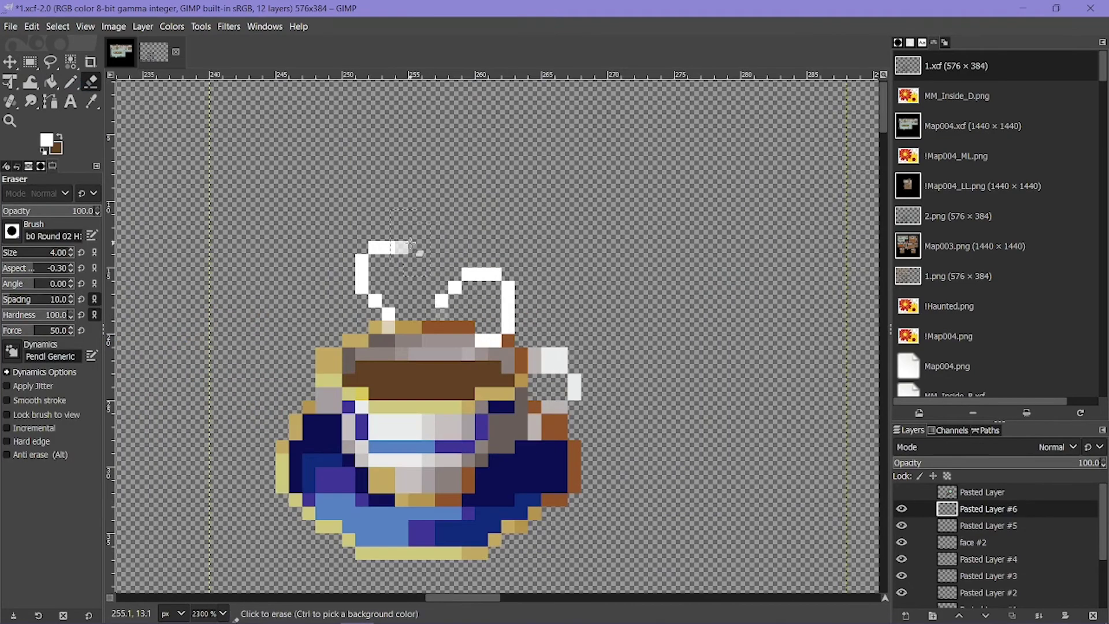
{"action": "left_click", "coordinate": [416, 245]}
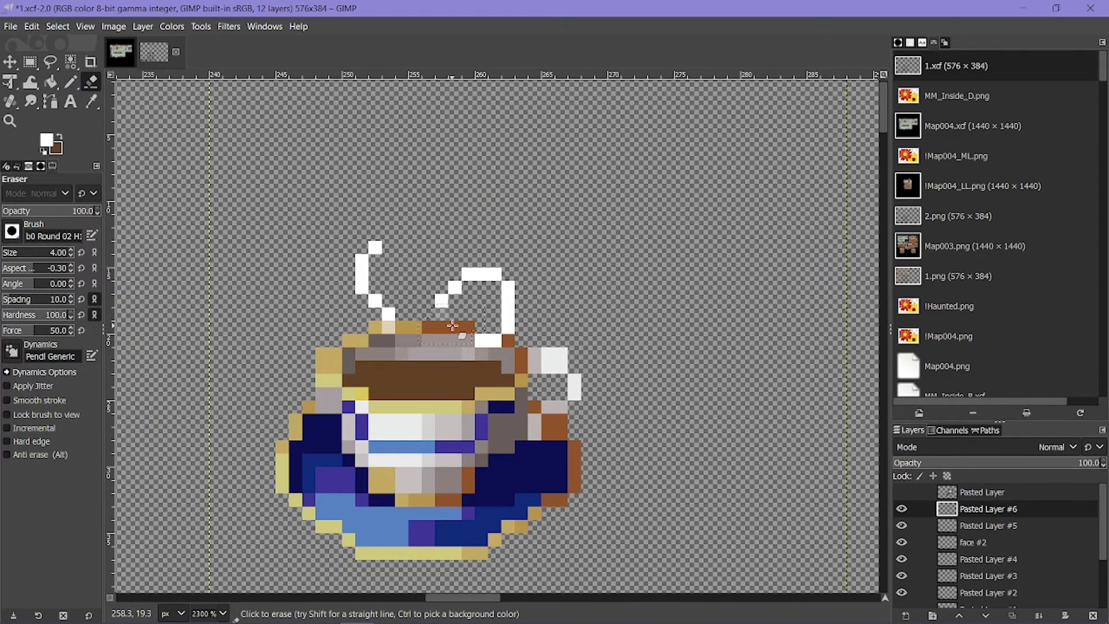
{"action": "left_click", "coordinate": [448, 297]}
{"action": "left_click", "coordinate": [480, 345]}
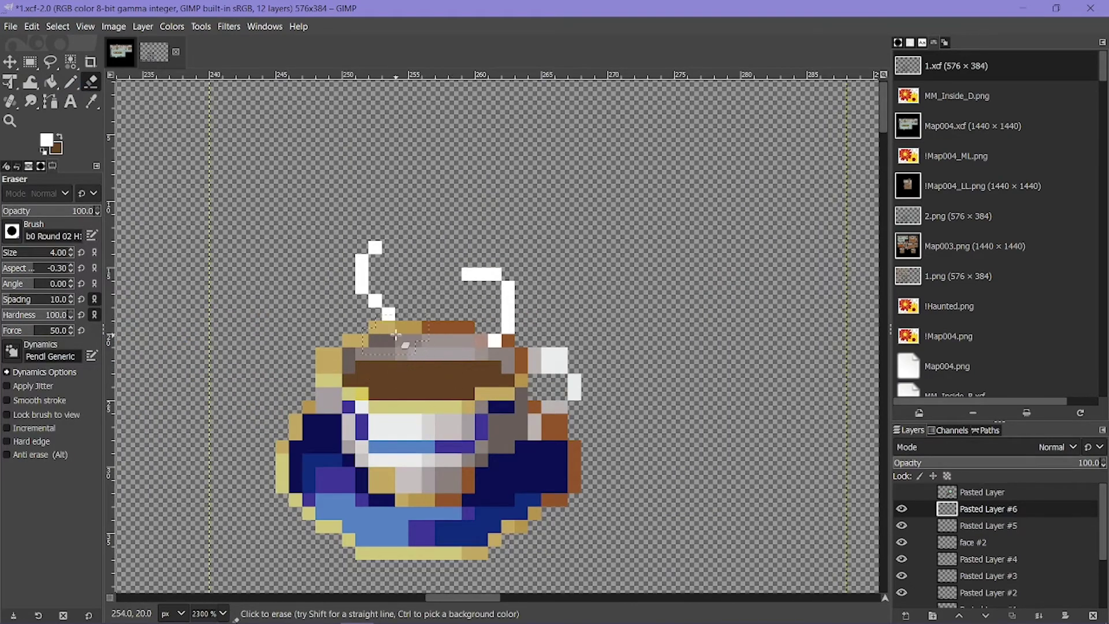
{"action": "left_click", "coordinate": [388, 315]}
Step: Merge the new cup layers down into face #2
{"action": "left_click", "coordinate": [1039, 615]}
{"action": "left_click", "coordinate": [1039, 615]}
{"action": "key", "text": "minus"}
{"action": "key", "text": "minus"}
Step: Fade the face #2 layer to 42.1 opacity and save the sheet
{"action": "scroll", "coordinate": [530, 417], "scroll_direction": "left", "scroll_amount": 3, "text": "shift"}
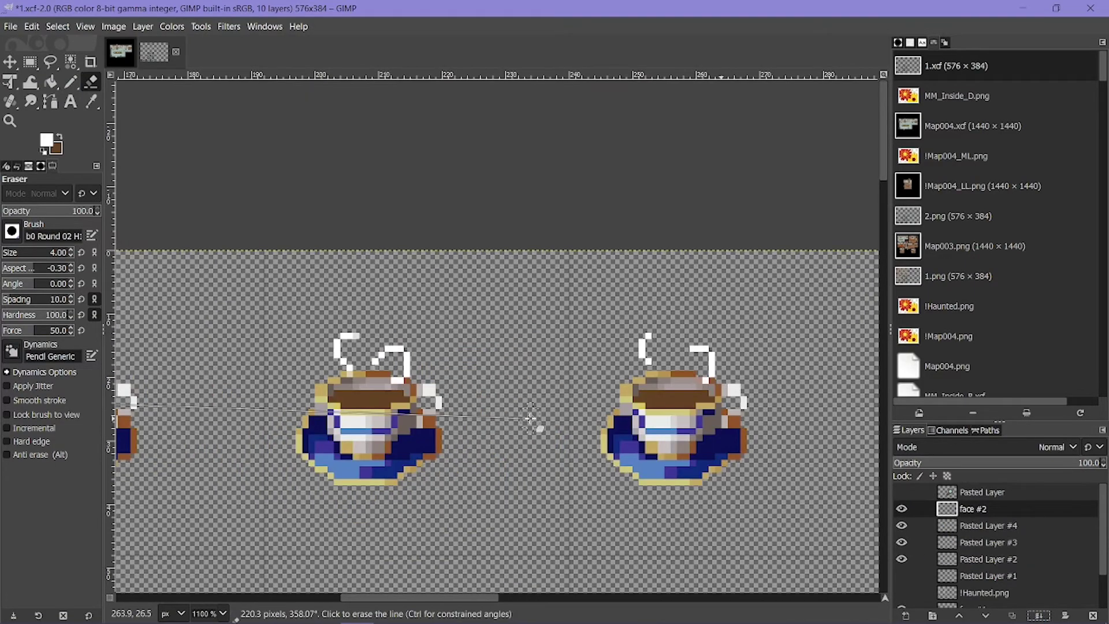
{"action": "key", "text": "minus"}
{"action": "left_click_drag", "start_coordinate": [943, 465], "coordinate": [993, 461]}
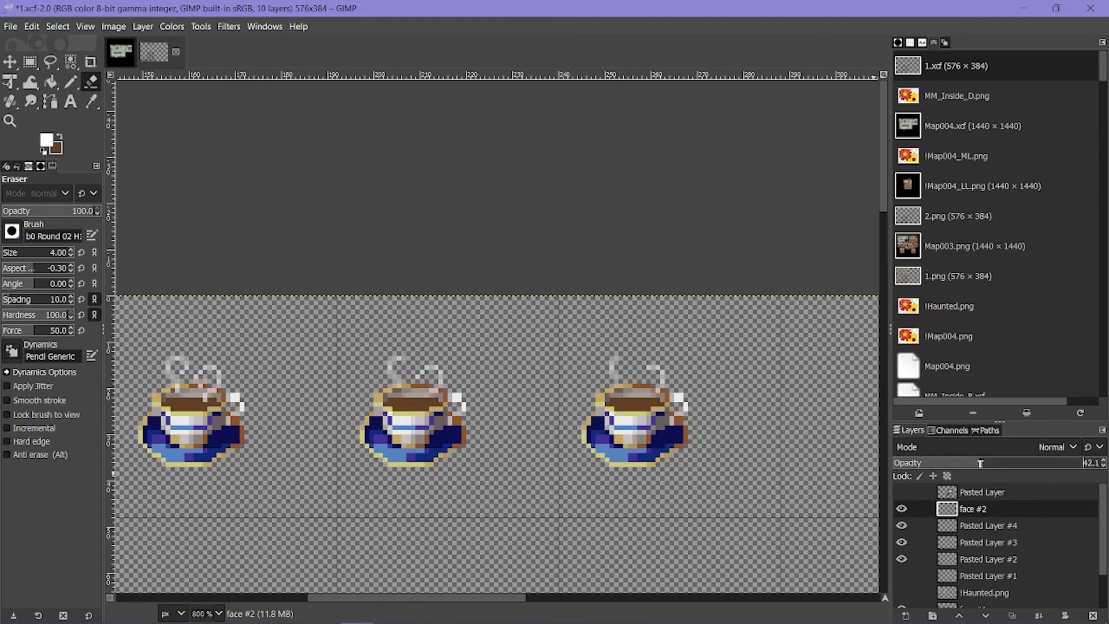
{"action": "key", "text": "plus"}
{"action": "key", "text": "ctrl+s"}
Step: Export the sprite sheet as 2.png into img/characters, then return to RPG Maker
{"action": "left_click", "coordinate": [11, 26]}
{"action": "left_click", "coordinate": [46, 241]}
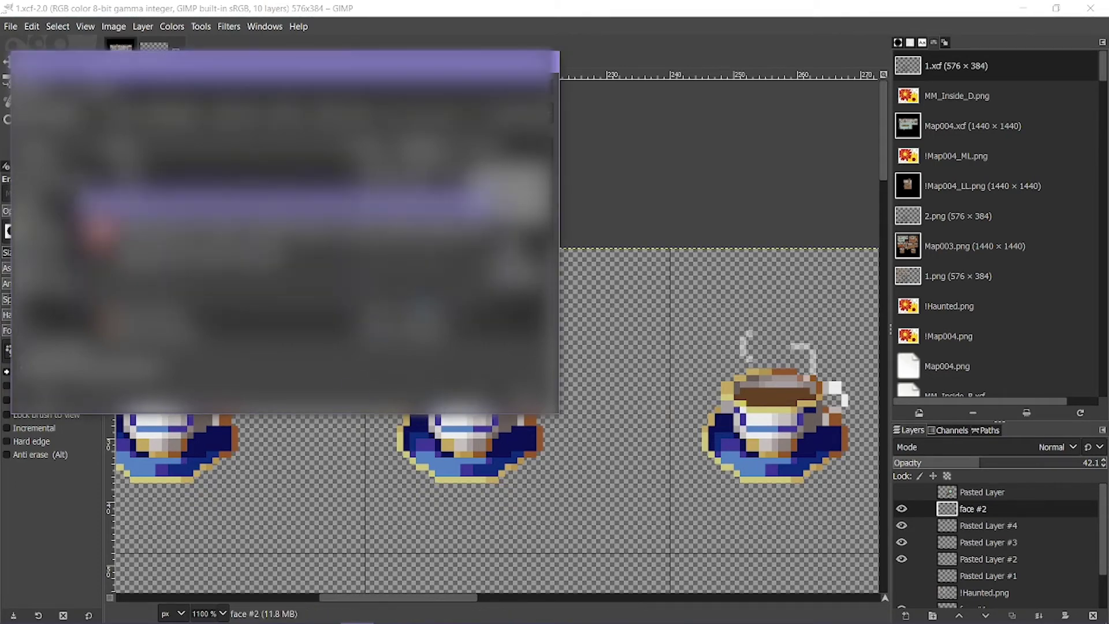
{"action": "key", "text": "Return"}
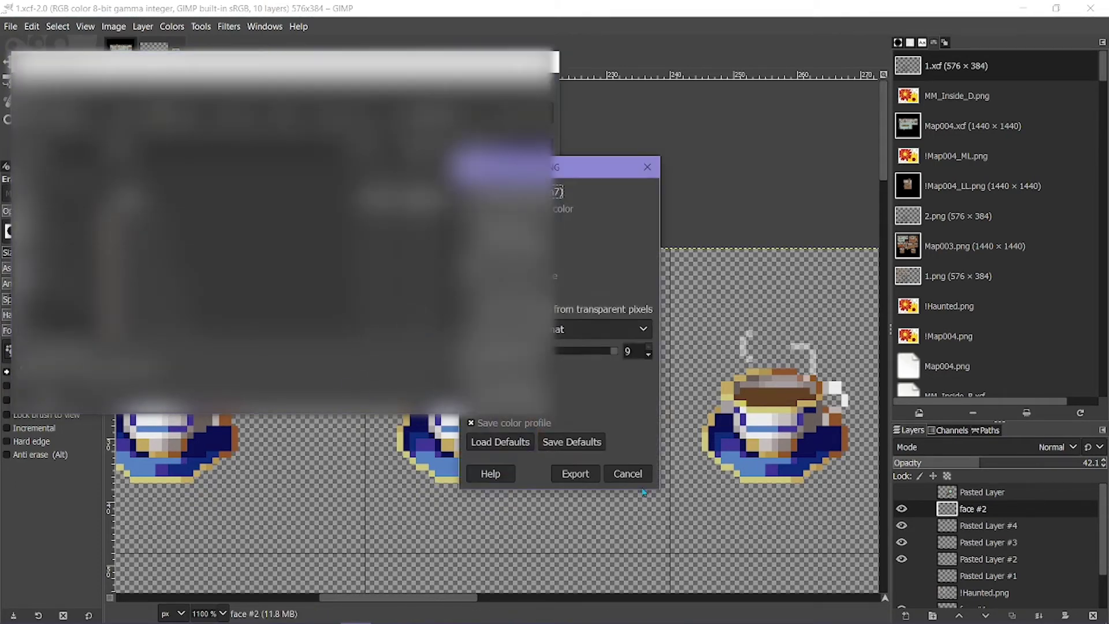
{"action": "left_click", "coordinate": [573, 469]}
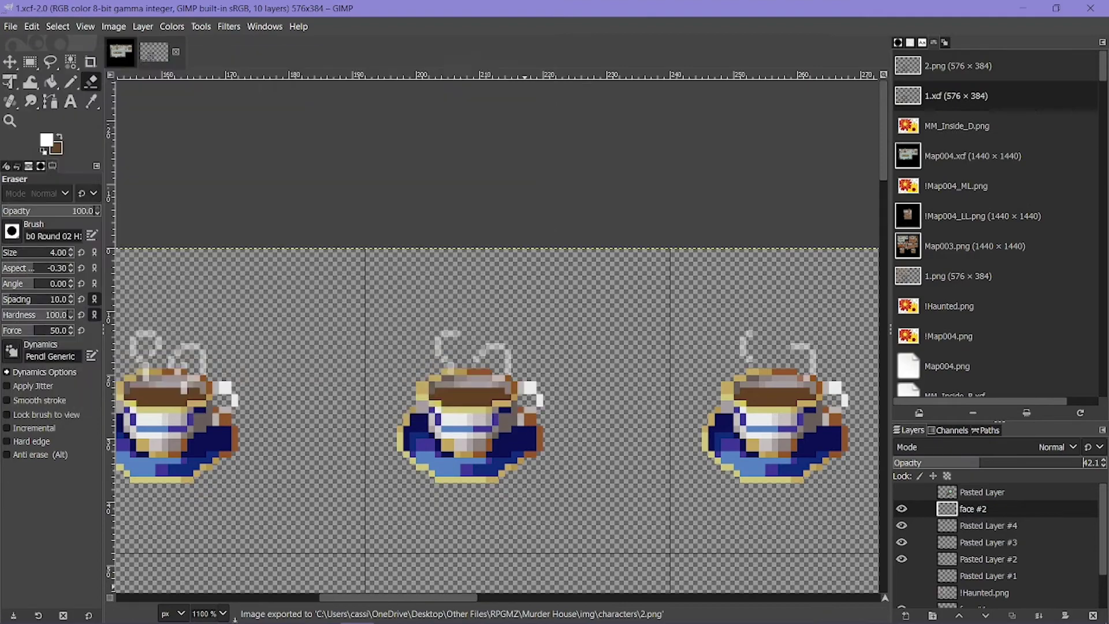
{"action": "left_click", "coordinate": [491, 610]}
Step: Set event EV006's image to the steaming teacup cell on sheet 2 and save the event
{"action": "left_click", "coordinate": [535, 575]}
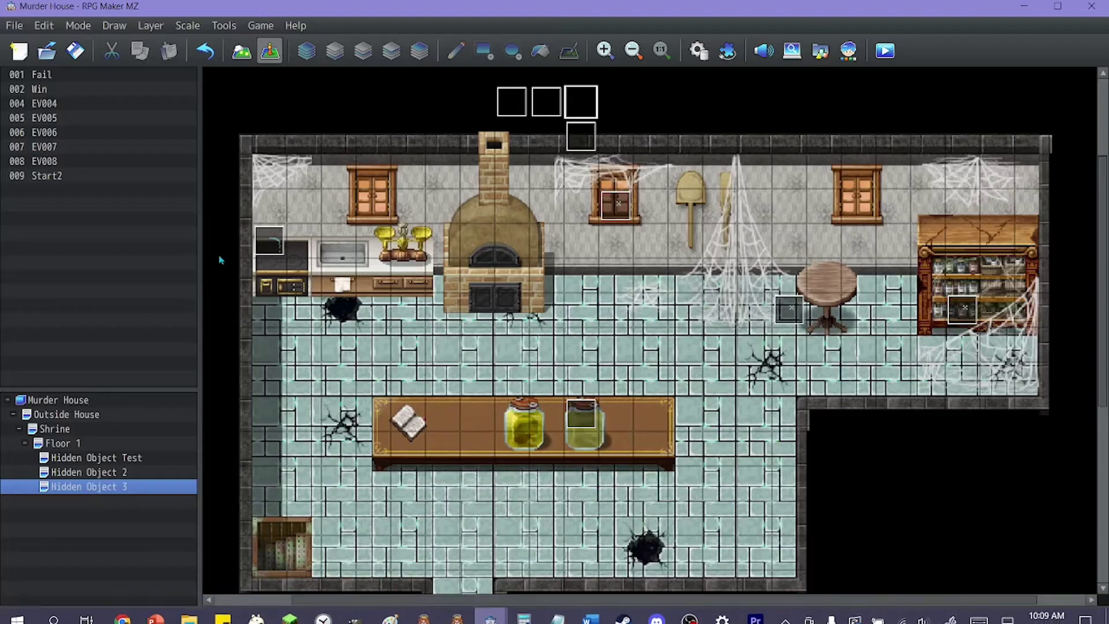
{"action": "double_click", "coordinate": [582, 102]}
{"action": "double_click", "coordinate": [225, 386]}
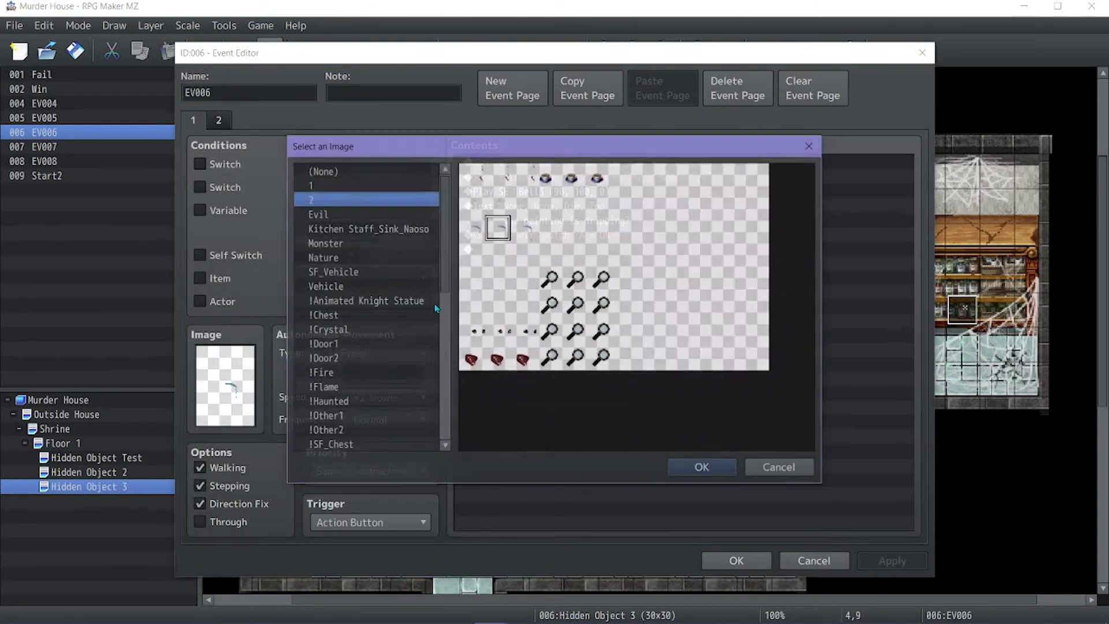
{"action": "left_click", "coordinate": [577, 174]}
{"action": "left_click", "coordinate": [703, 466]}
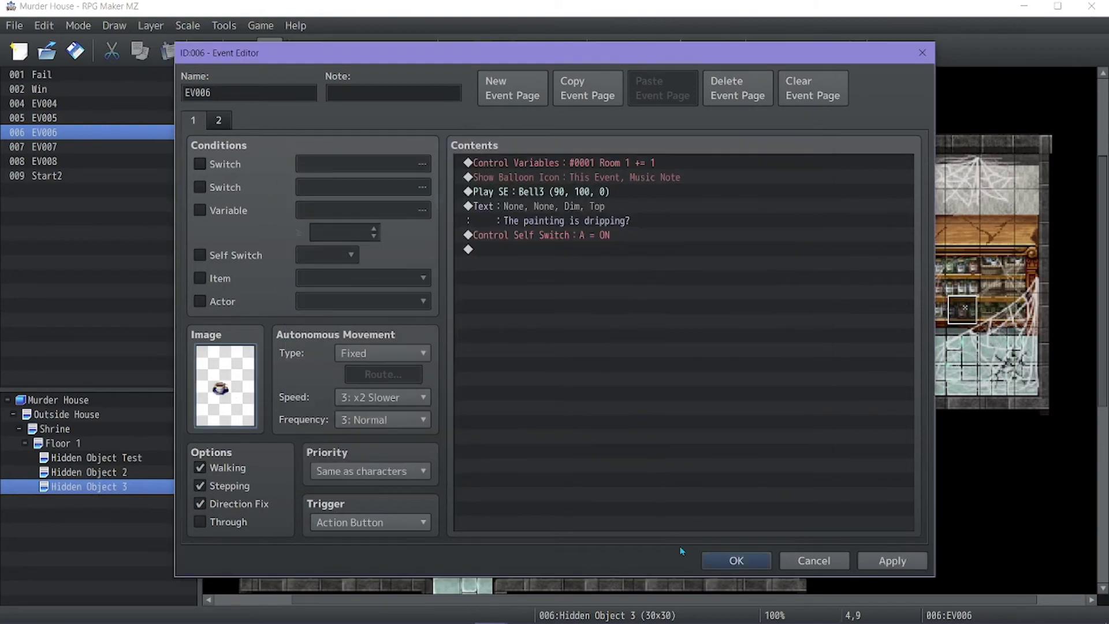
{"action": "left_click", "coordinate": [736, 561]}
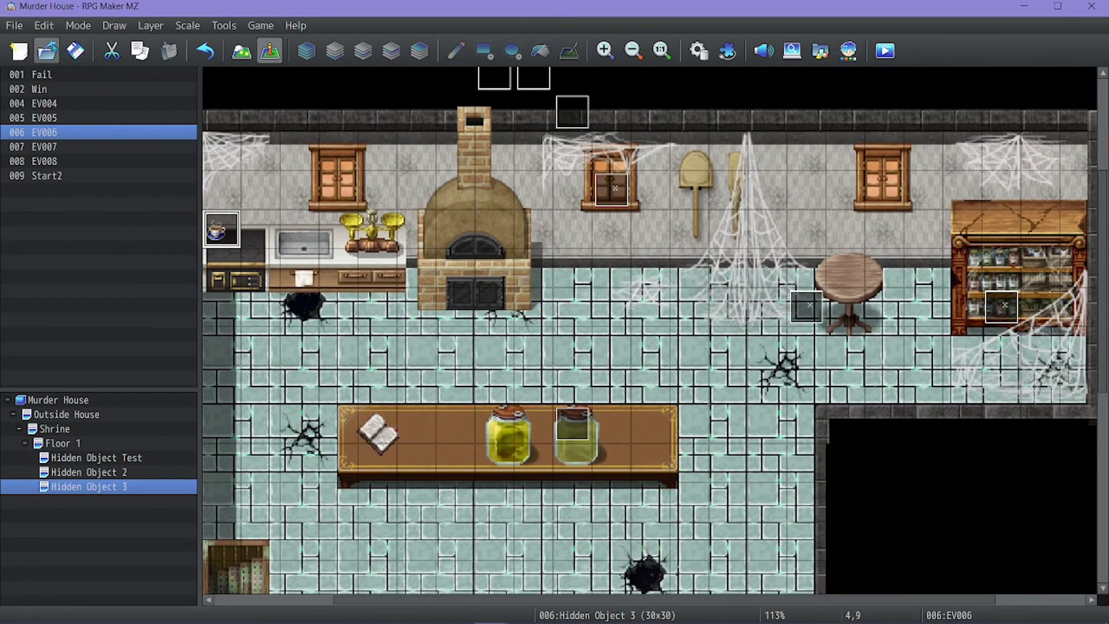
{"action": "scroll", "coordinate": [391, 312], "scroll_direction": "down", "scroll_amount": 1, "text": "ctrl"}
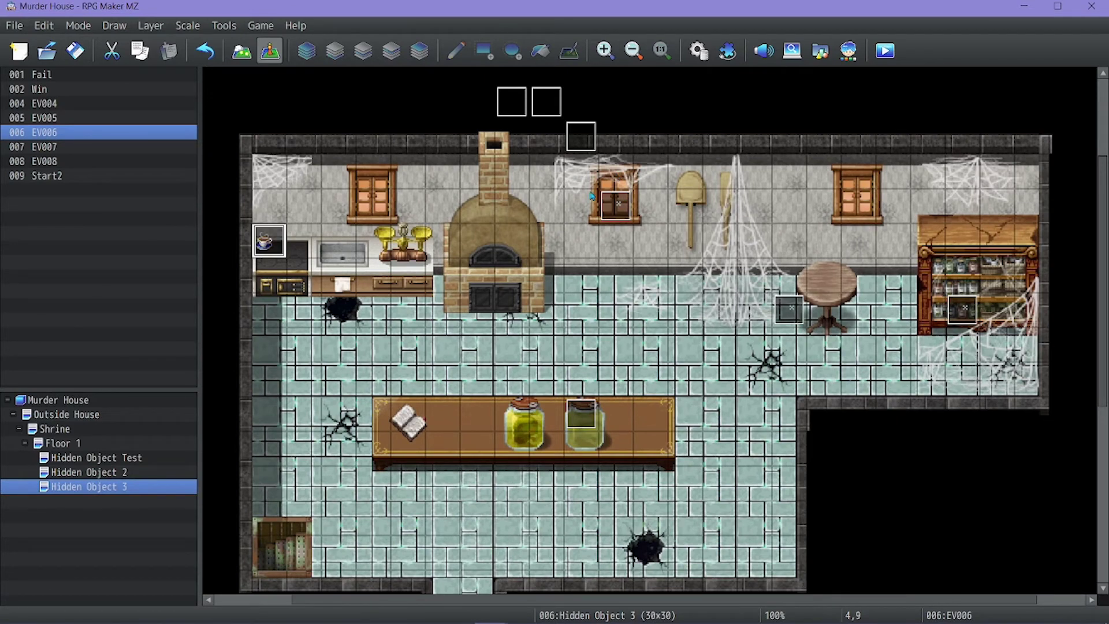
Step: Assign event EV005 an empty cell from sheet 2 as its image and save the event
{"action": "double_click", "coordinate": [616, 205]}
{"action": "double_click", "coordinate": [226, 385]}
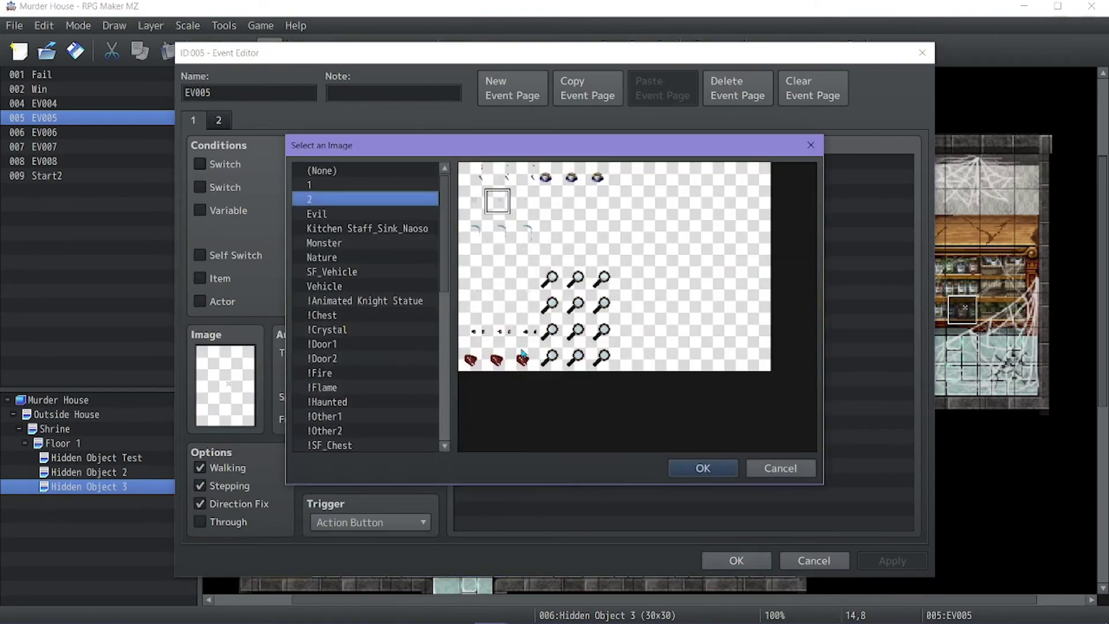
{"action": "left_click", "coordinate": [500, 301]}
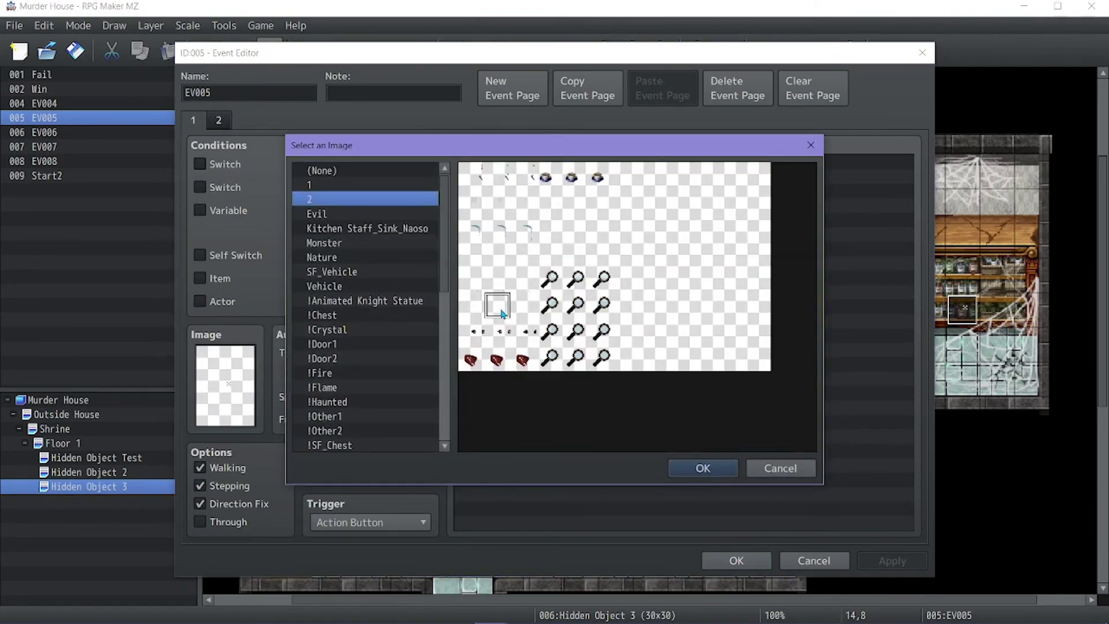
{"action": "double_click", "coordinate": [501, 312]}
{"action": "left_click", "coordinate": [737, 561]}
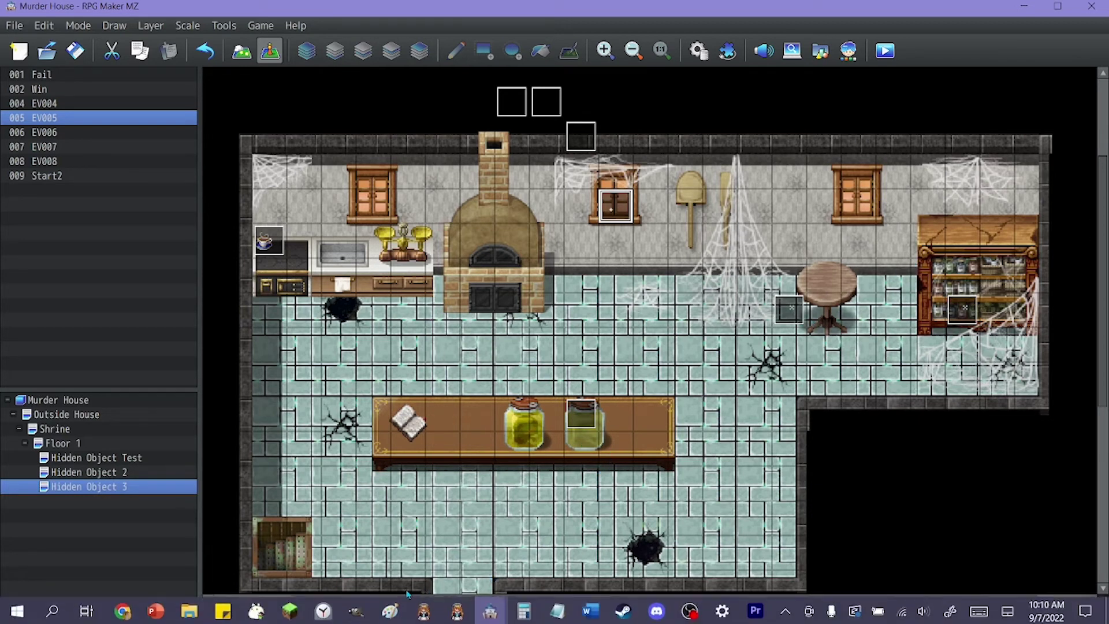
Step: In GIMP's Map004 kitchen image, clear the selection and ready the Pencil with black picked from the map
{"action": "left_click", "coordinate": [357, 610]}
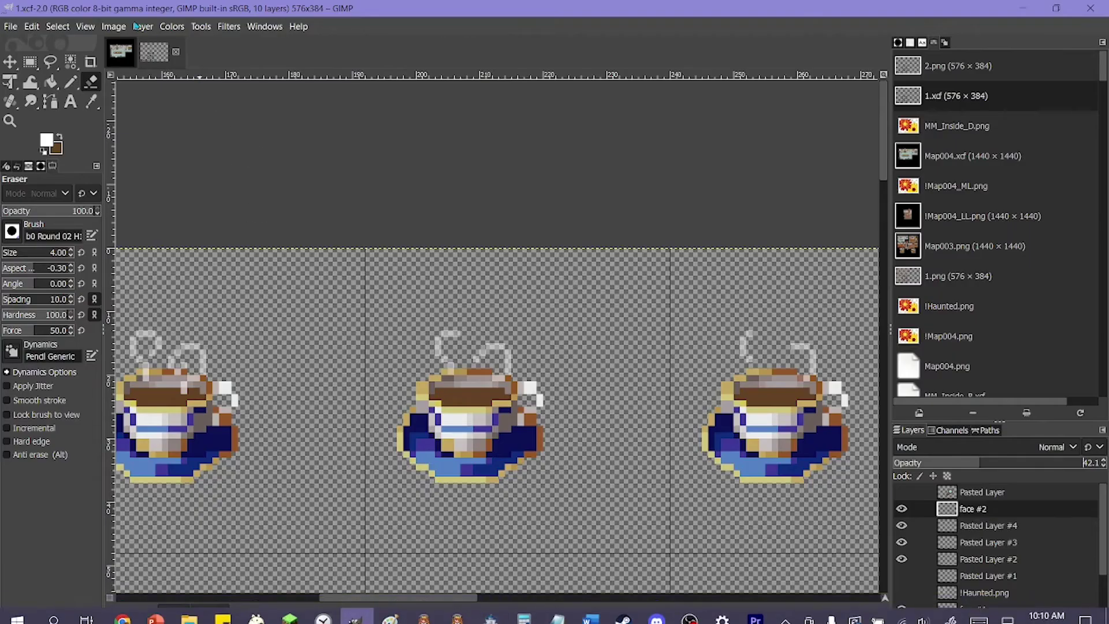
{"action": "left_click", "coordinate": [121, 52]}
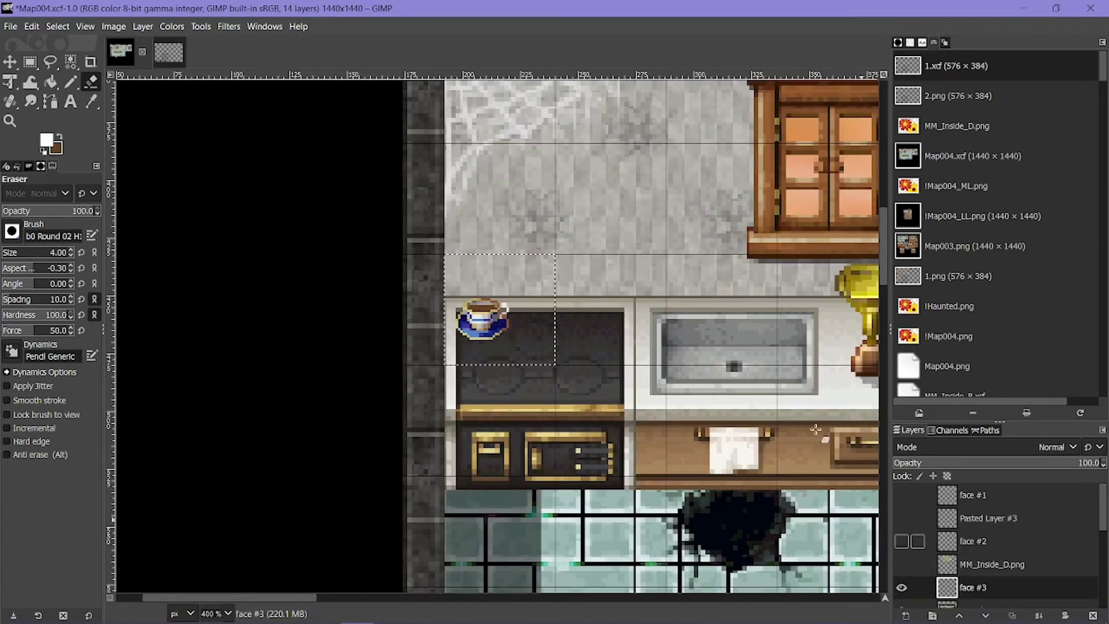
{"action": "left_click", "coordinate": [57, 26]}
{"action": "left_click", "coordinate": [74, 52]}
{"action": "left_click", "coordinate": [71, 82]}
{"action": "scroll", "coordinate": [318, 172], "scroll_direction": "down", "scroll_amount": 3}
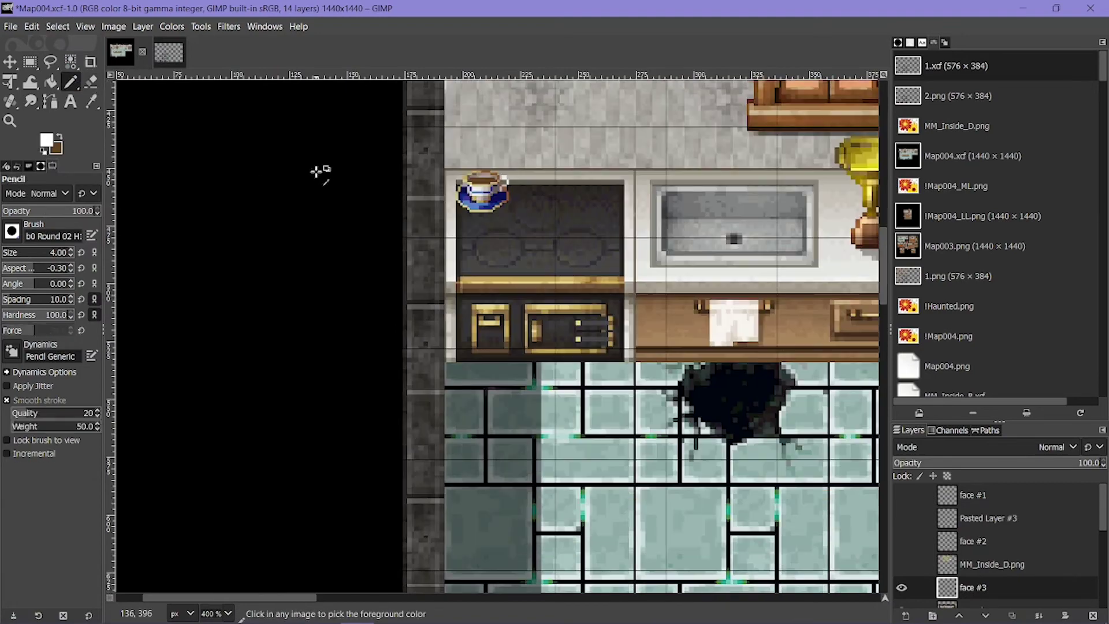
{"action": "left_click", "coordinate": [317, 172], "text": "ctrl"}
Step: Paint two black eye blobs on the green jar and a third blob below them
{"action": "scroll", "coordinate": [495, 267], "scroll_direction": "down", "scroll_amount": 5, "text": "ctrl"}
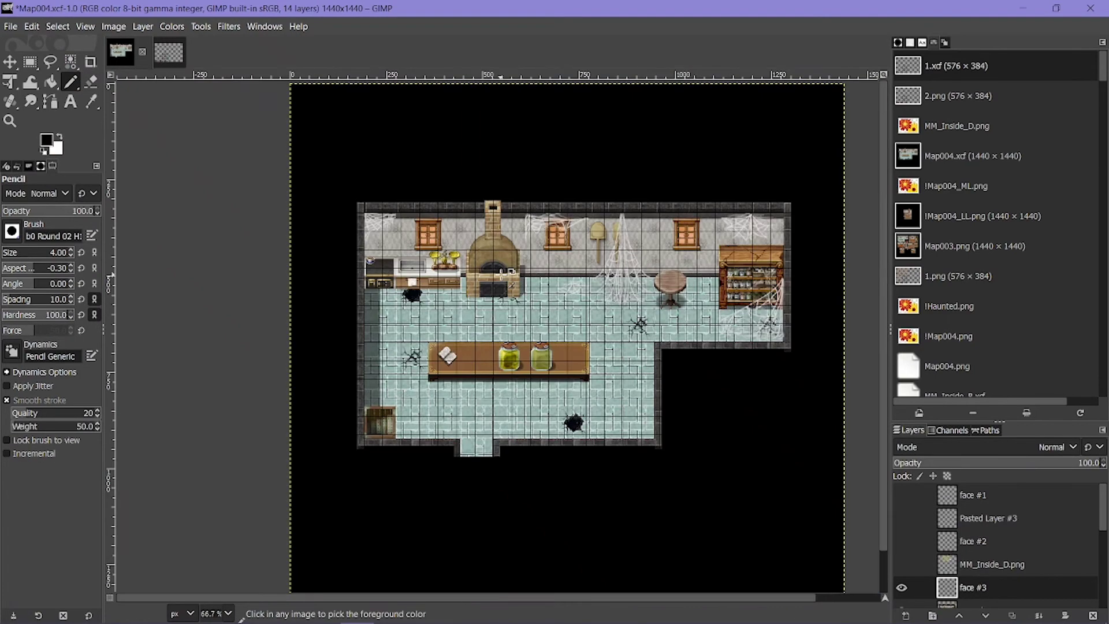
{"action": "scroll", "coordinate": [546, 353], "scroll_direction": "up", "scroll_amount": 8, "text": "ctrl"}
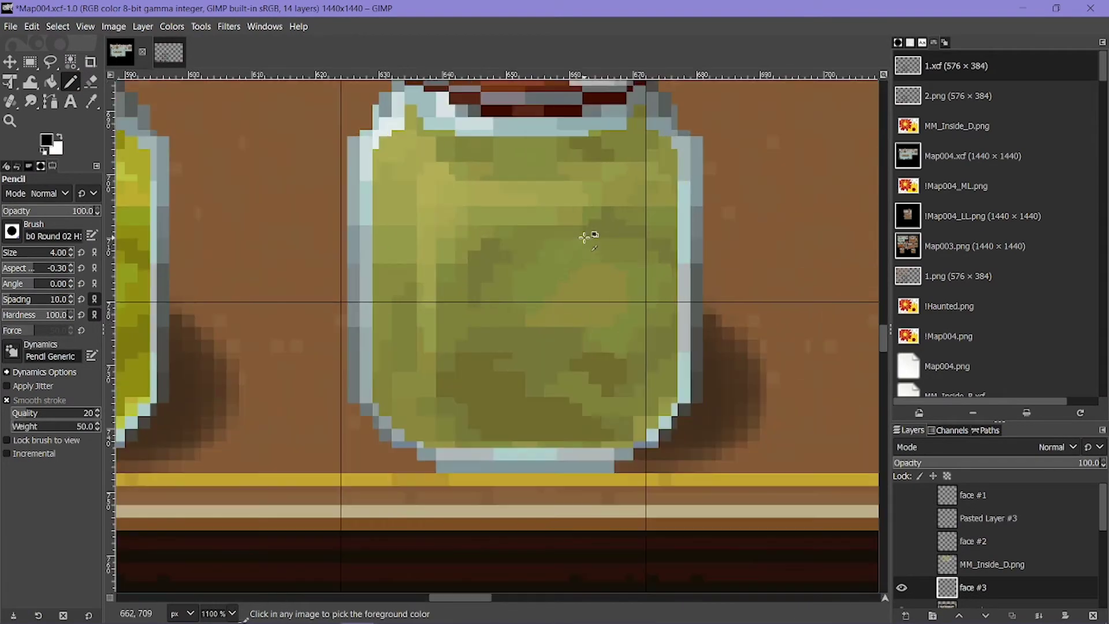
{"action": "scroll", "coordinate": [511, 369], "scroll_direction": "up", "scroll_amount": 1, "text": "ctrl"}
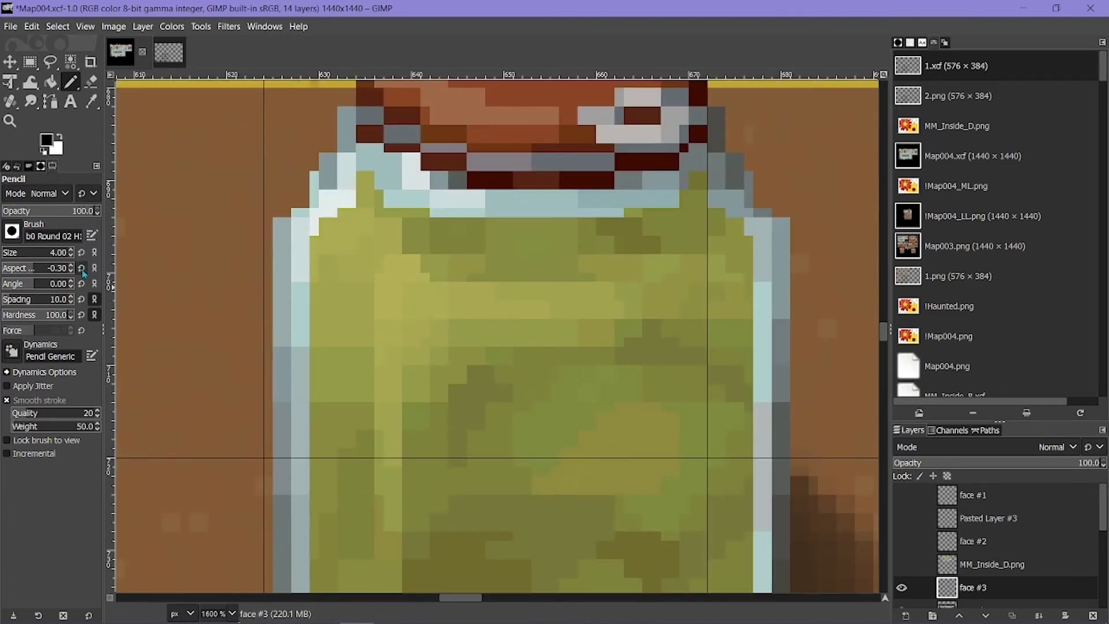
{"action": "mouse_move", "coordinate": [410, 292]}
{"action": "left_mouse_down"}
{"action": "mouse_move", "coordinate": [392, 321]}
{"action": "mouse_move", "coordinate": [425, 280]}
{"action": "mouse_move", "coordinate": [378, 274]}
{"action": "mouse_move", "coordinate": [371, 306]}
{"action": "mouse_move", "coordinate": [424, 326]}
{"action": "left_mouse_up"}
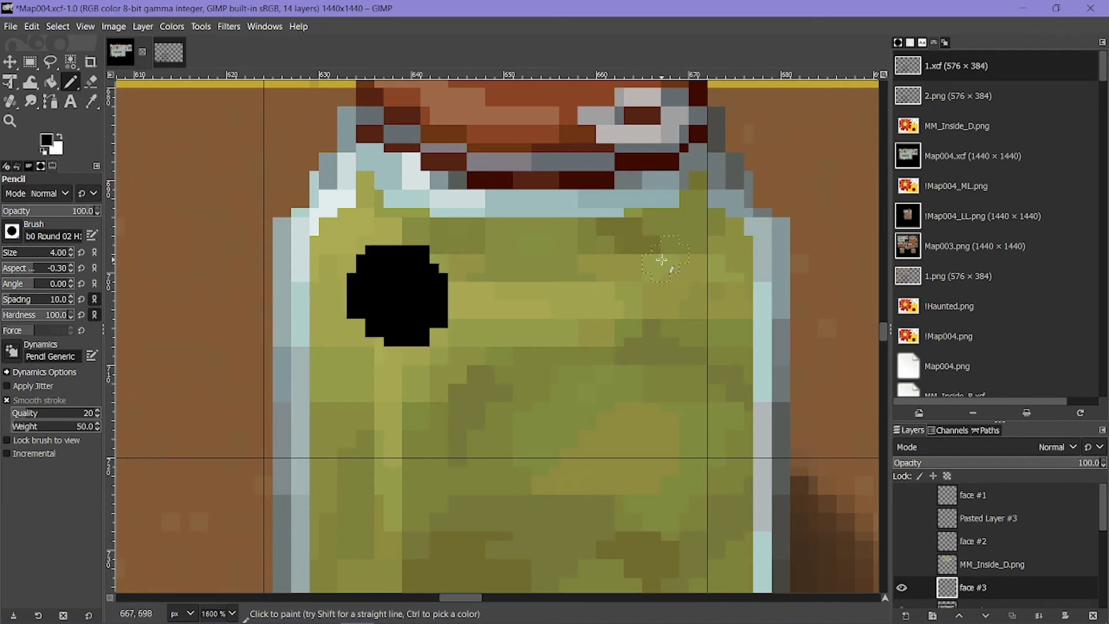
{"action": "mouse_move", "coordinate": [653, 257]}
{"action": "left_mouse_down"}
{"action": "mouse_move", "coordinate": [595, 289]}
{"action": "mouse_move", "coordinate": [654, 284]}
{"action": "mouse_move", "coordinate": [653, 267]}
{"action": "mouse_move", "coordinate": [610, 257]}
{"action": "mouse_move", "coordinate": [653, 291]}
{"action": "left_mouse_up"}
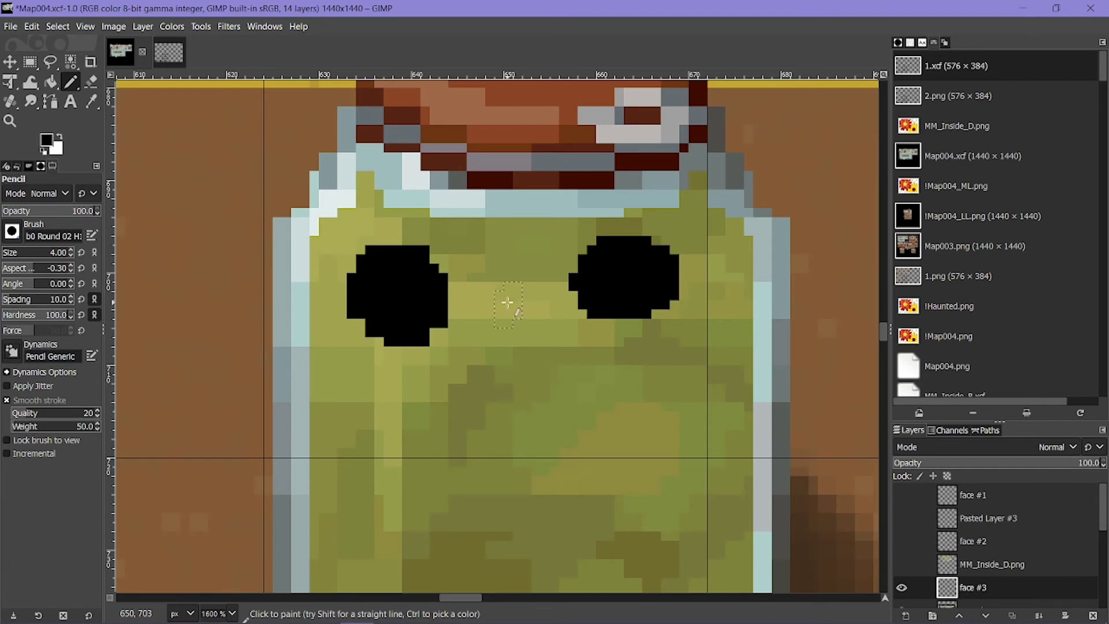
{"action": "scroll", "coordinate": [530, 445], "scroll_direction": "down", "scroll_amount": 1, "text": "ctrl"}
{"action": "scroll", "coordinate": [530, 445], "scroll_direction": "up", "scroll_amount": 2, "text": "ctrl"}
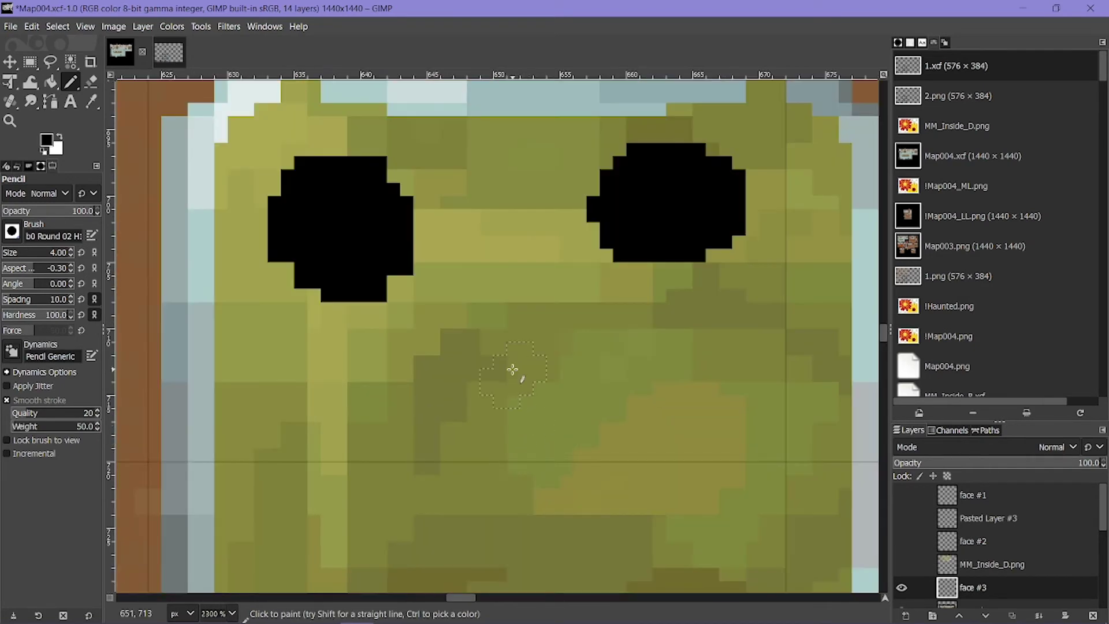
{"action": "mouse_move", "coordinate": [515, 369]}
{"action": "left_mouse_down"}
{"action": "mouse_move", "coordinate": [476, 377]}
{"action": "mouse_move", "coordinate": [517, 431]}
{"action": "mouse_move", "coordinate": [550, 367]}
{"action": "mouse_move", "coordinate": [471, 347]}
{"action": "mouse_move", "coordinate": [463, 396]}
{"action": "left_mouse_up"}
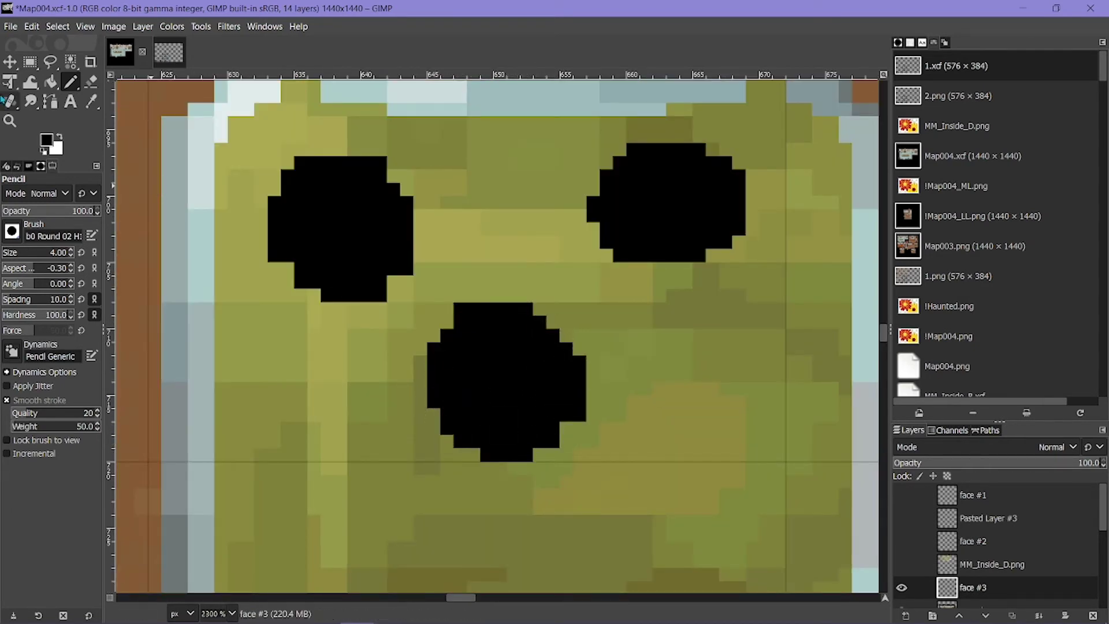
Step: Bucket-fill all three black blobs white
{"action": "key", "text": "x"}
{"action": "left_click", "coordinate": [50, 81]}
{"action": "left_click", "coordinate": [299, 210]}
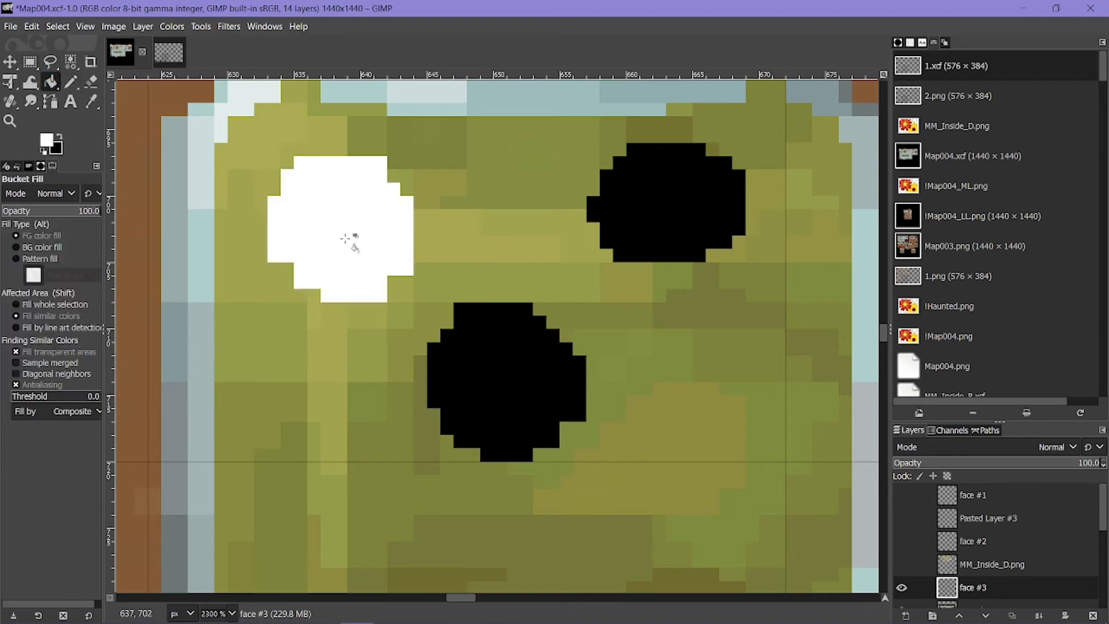
{"action": "left_click", "coordinate": [508, 328]}
{"action": "left_click", "coordinate": [635, 218]}
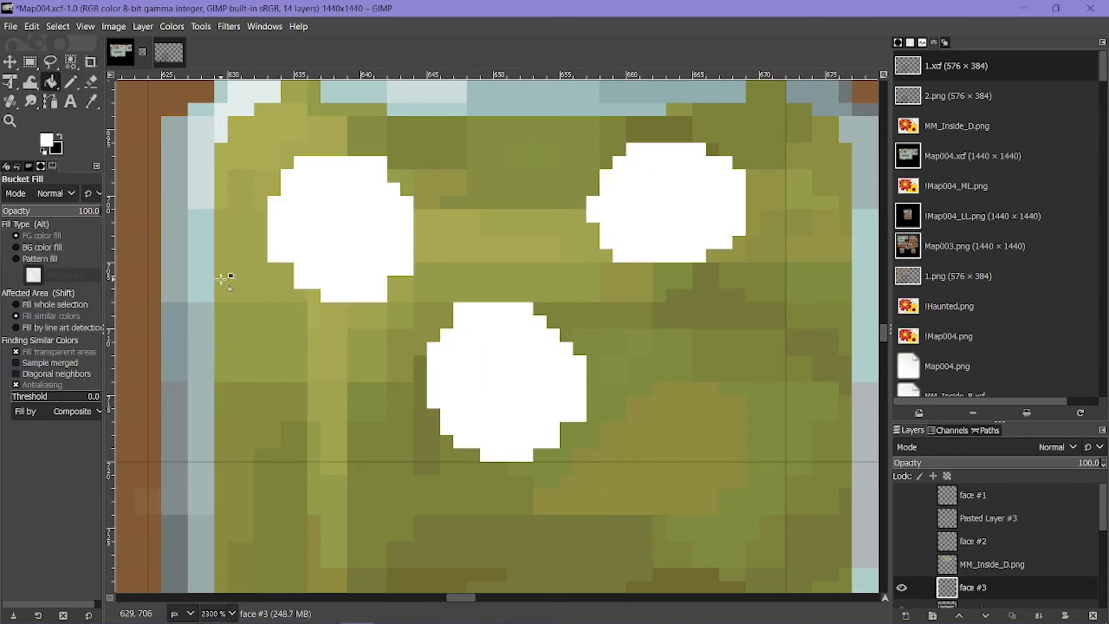
{"action": "scroll", "coordinate": [370, 295], "scroll_direction": "down", "scroll_amount": 5, "text": "ctrl"}
{"action": "scroll", "coordinate": [433, 295], "scroll_direction": "up", "scroll_amount": 6, "text": "ctrl"}
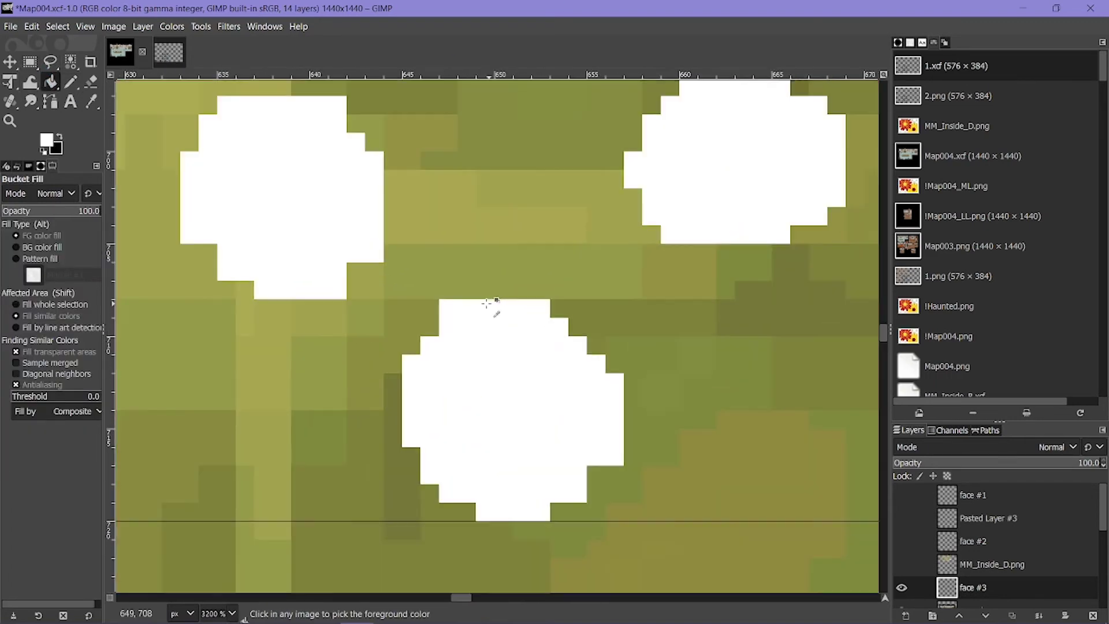
Step: Switch to a 1 px square black Pencil and draw the top-left eye's pupil
{"action": "left_click", "coordinate": [71, 82]}
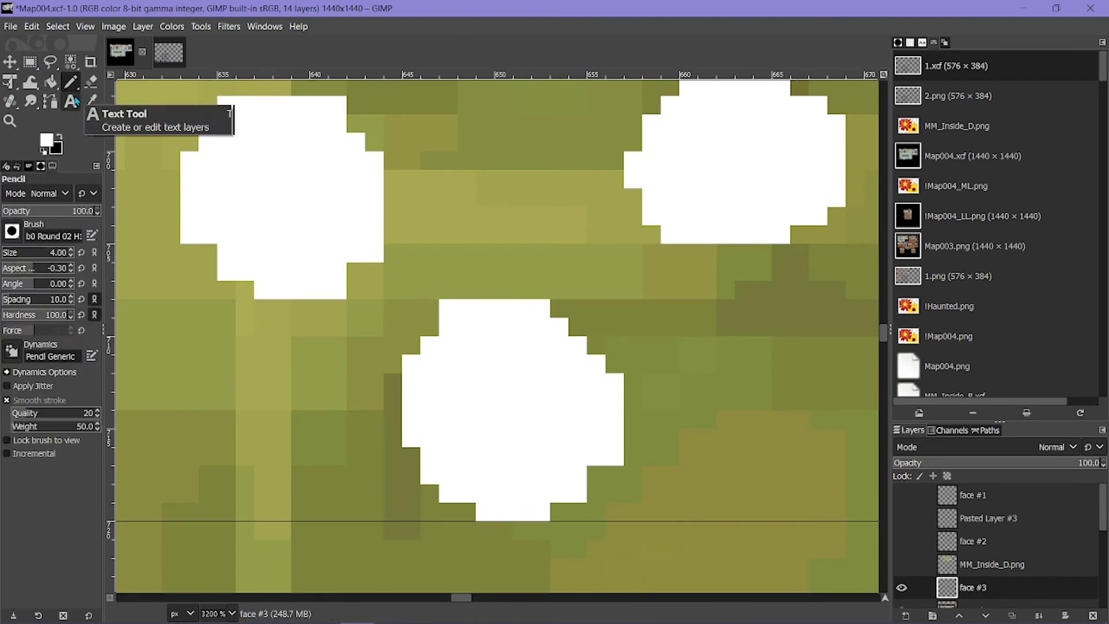
{"action": "key", "text": "x"}
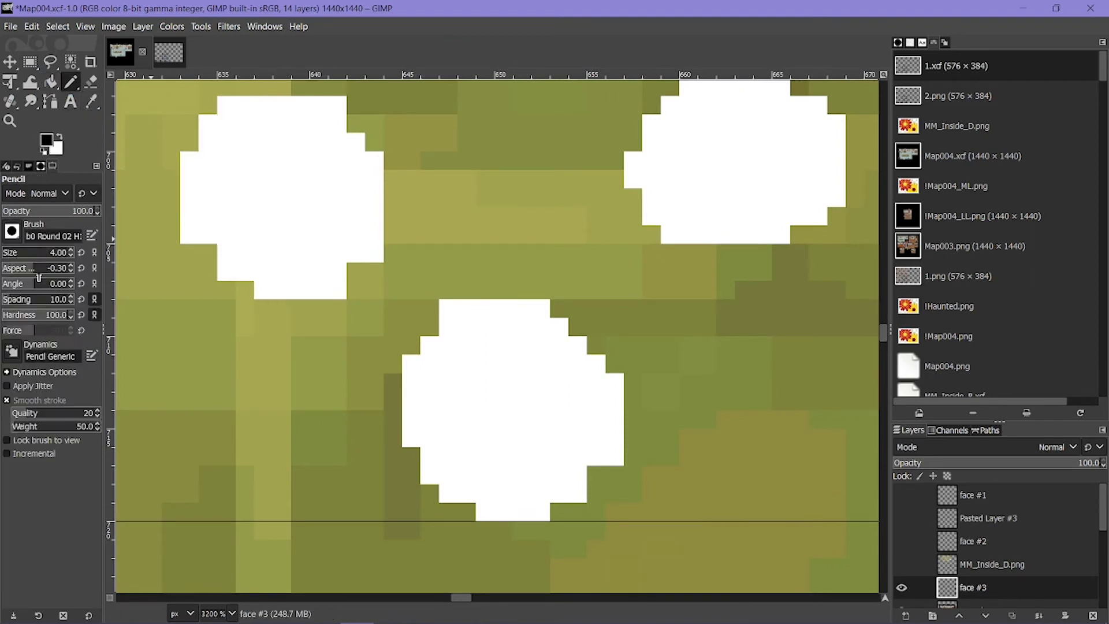
{"action": "left_click", "coordinate": [81, 268]}
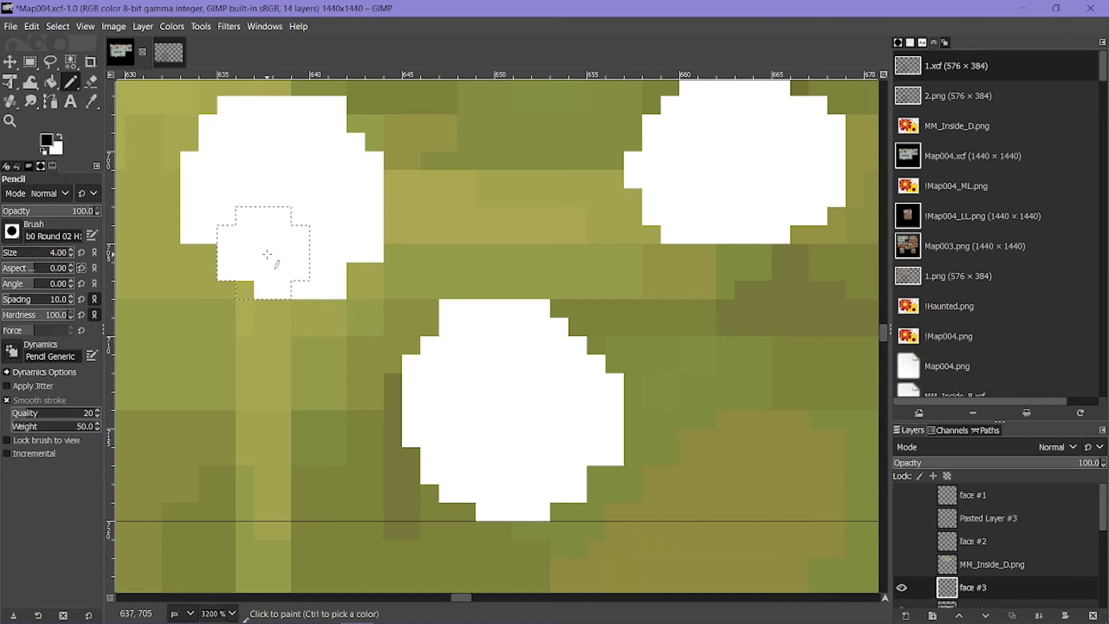
{"action": "key", "text": "bracketleft"}
{"action": "key", "text": "bracketleft"}
{"action": "key", "text": "bracketleft"}
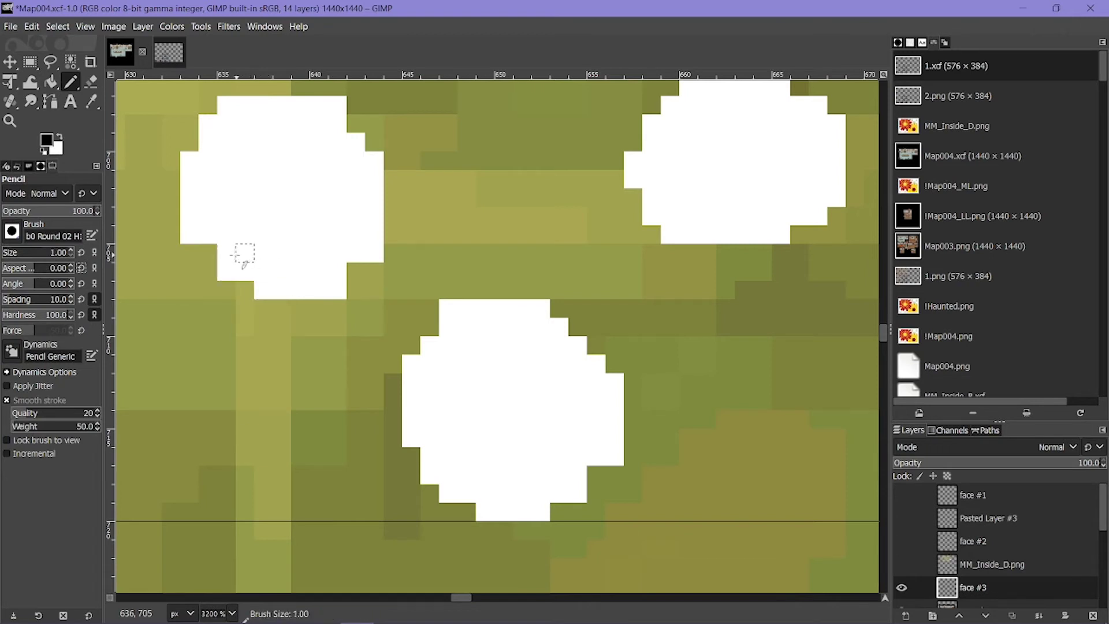
{"action": "mouse_move", "coordinate": [244, 271]}
{"action": "left_mouse_down"}
{"action": "mouse_move", "coordinate": [339, 253]}
{"action": "mouse_move", "coordinate": [337, 289]}
{"action": "mouse_move", "coordinate": [263, 272]}
{"action": "mouse_move", "coordinate": [287, 291]}
{"action": "mouse_move", "coordinate": [301, 270]}
{"action": "left_mouse_up"}
{"action": "left_click", "coordinate": [356, 254]}
Step: Outline pupils in the lower and upper-right eyeballs, undoing one stray stroke
{"action": "left_click", "coordinate": [449, 308]}
{"action": "mouse_move", "coordinate": [466, 329]}
{"action": "left_mouse_down"}
{"action": "mouse_move", "coordinate": [494, 357]}
{"action": "mouse_move", "coordinate": [487, 445]}
{"action": "mouse_move", "coordinate": [447, 475]}
{"action": "left_mouse_up"}
{"action": "mouse_move", "coordinate": [762, 142]}
{"action": "left_mouse_down"}
{"action": "mouse_move", "coordinate": [690, 233]}
{"action": "mouse_move", "coordinate": [768, 179]}
{"action": "left_mouse_up"}
{"action": "key", "text": "ctrl+z"}
{"action": "scroll", "coordinate": [707, 215], "scroll_direction": "up", "scroll_amount": 2}
{"action": "mouse_move", "coordinate": [725, 269]}
{"action": "left_mouse_down"}
{"action": "mouse_move", "coordinate": [724, 307]}
{"action": "mouse_move", "coordinate": [778, 286]}
{"action": "mouse_move", "coordinate": [708, 268]}
{"action": "mouse_move", "coordinate": [703, 303]}
{"action": "mouse_move", "coordinate": [731, 315]}
{"action": "mouse_move", "coordinate": [748, 286]}
{"action": "mouse_move", "coordinate": [724, 300]}
{"action": "mouse_move", "coordinate": [778, 300]}
{"action": "mouse_move", "coordinate": [711, 308]}
{"action": "mouse_move", "coordinate": [708, 322]}
{"action": "mouse_move", "coordinate": [691, 297]}
{"action": "left_mouse_up"}
{"action": "scroll", "coordinate": [691, 297], "scroll_direction": "down", "scroll_amount": 5, "text": "ctrl"}
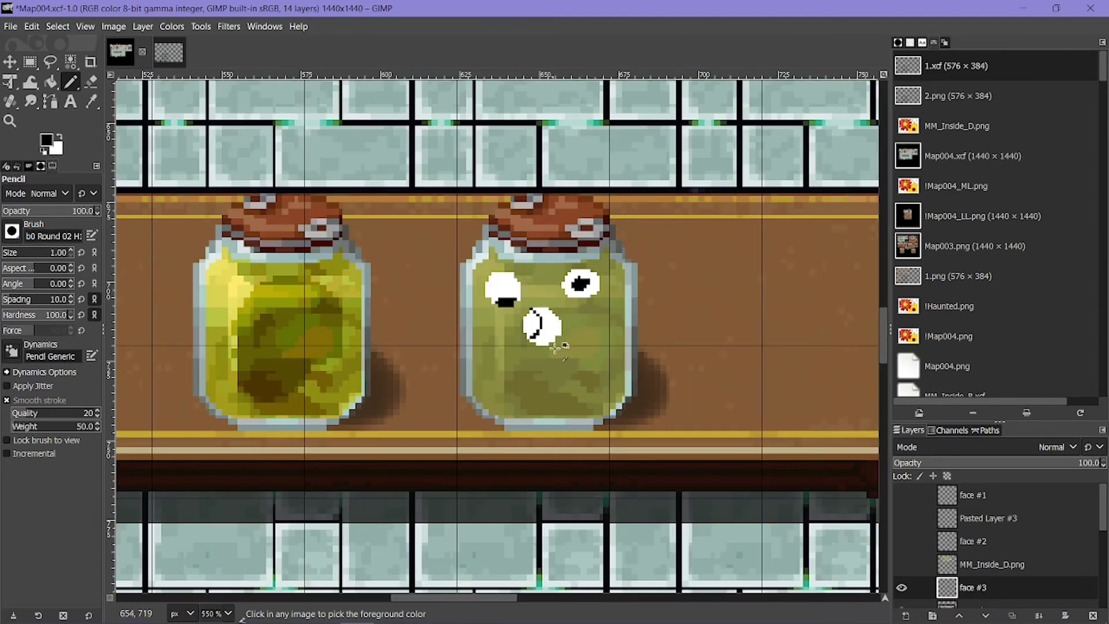
{"action": "scroll", "coordinate": [556, 366], "scroll_direction": "up", "scroll_amount": 4, "text": "ctrl"}
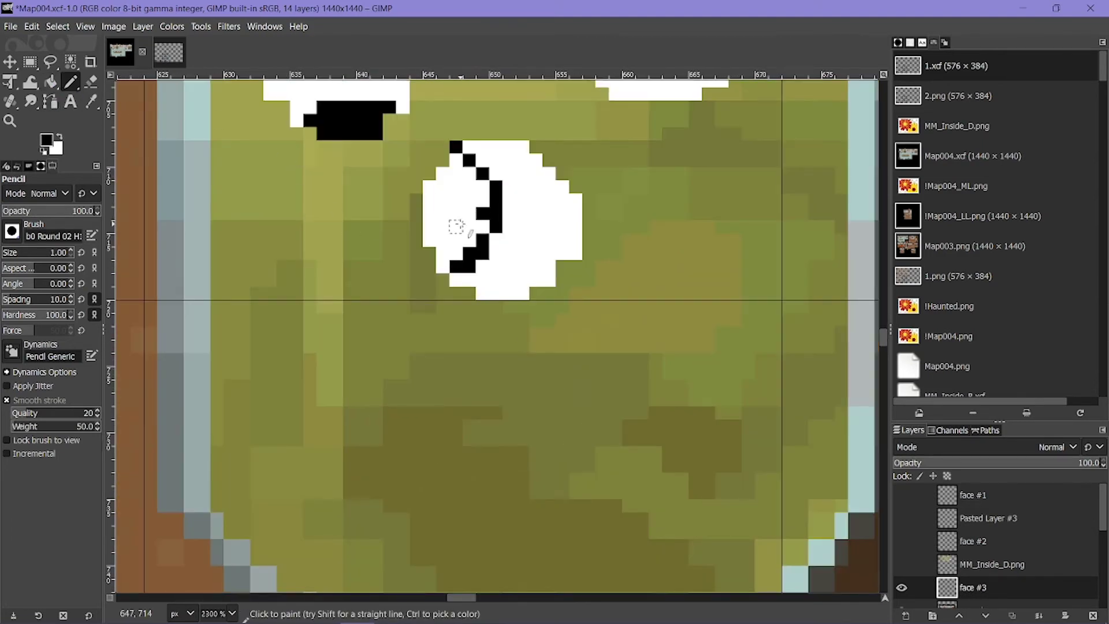
Step: Fill the lower eye's pupil black and blacken the top row of the right pupil
{"action": "key", "text": "shift+b"}
{"action": "left_click", "coordinate": [469, 213]}
{"action": "scroll", "coordinate": [469, 213], "scroll_direction": "down", "scroll_amount": 7, "text": "ctrl"}
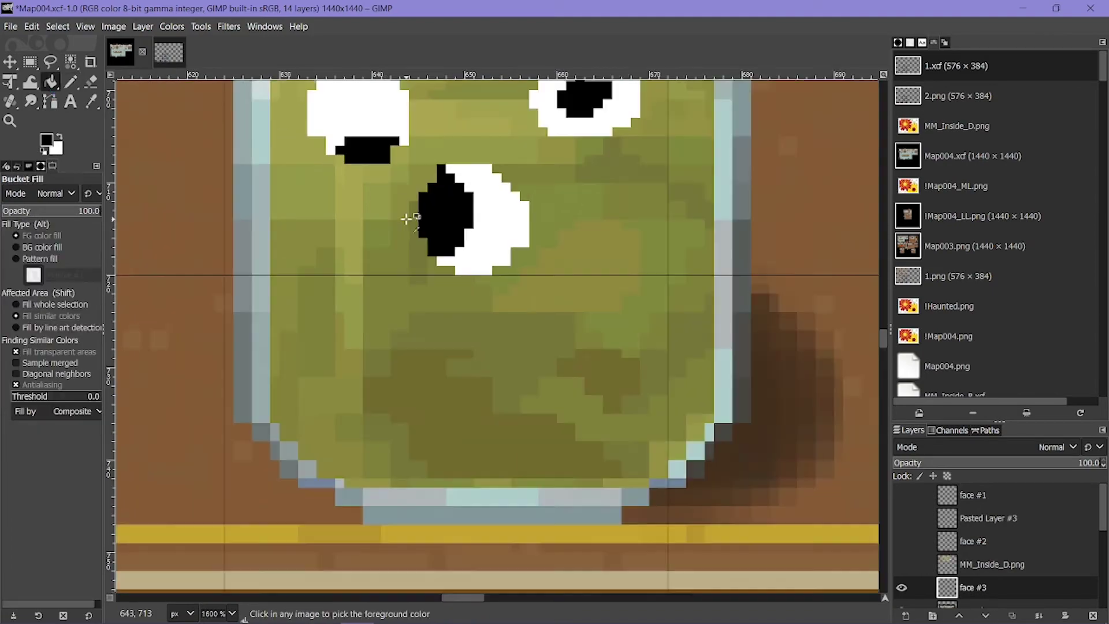
{"action": "scroll", "coordinate": [469, 212], "scroll_direction": "down", "scroll_amount": 1, "text": "ctrl"}
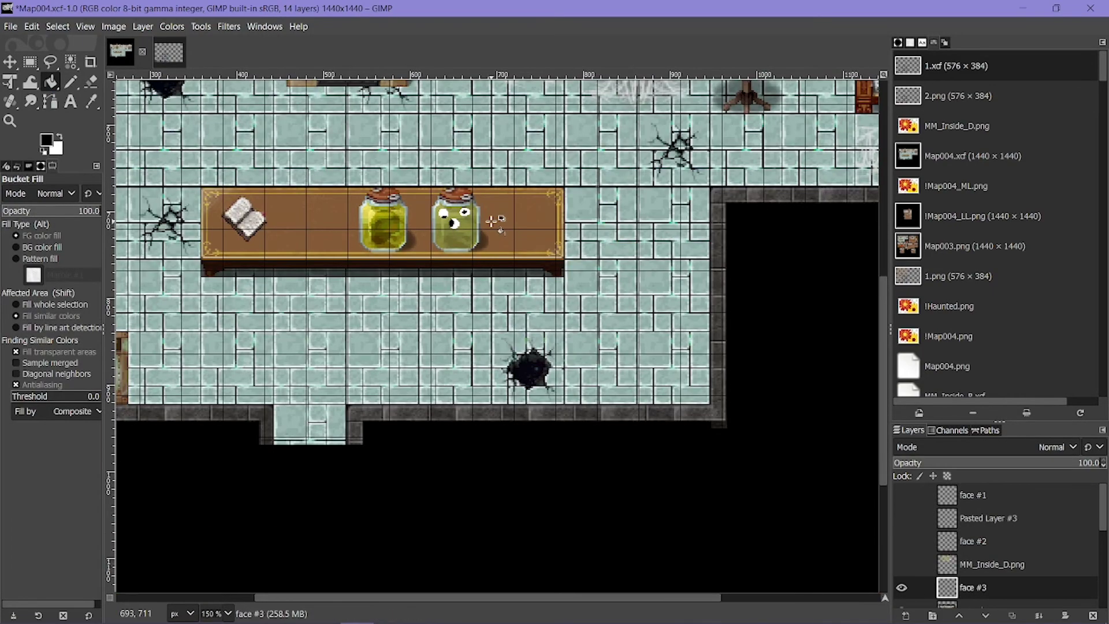
{"action": "scroll", "coordinate": [470, 220], "scroll_direction": "up", "scroll_amount": 2, "text": "ctrl"}
{"action": "scroll", "coordinate": [470, 220], "scroll_direction": "up", "scroll_amount": 9, "text": "ctrl"}
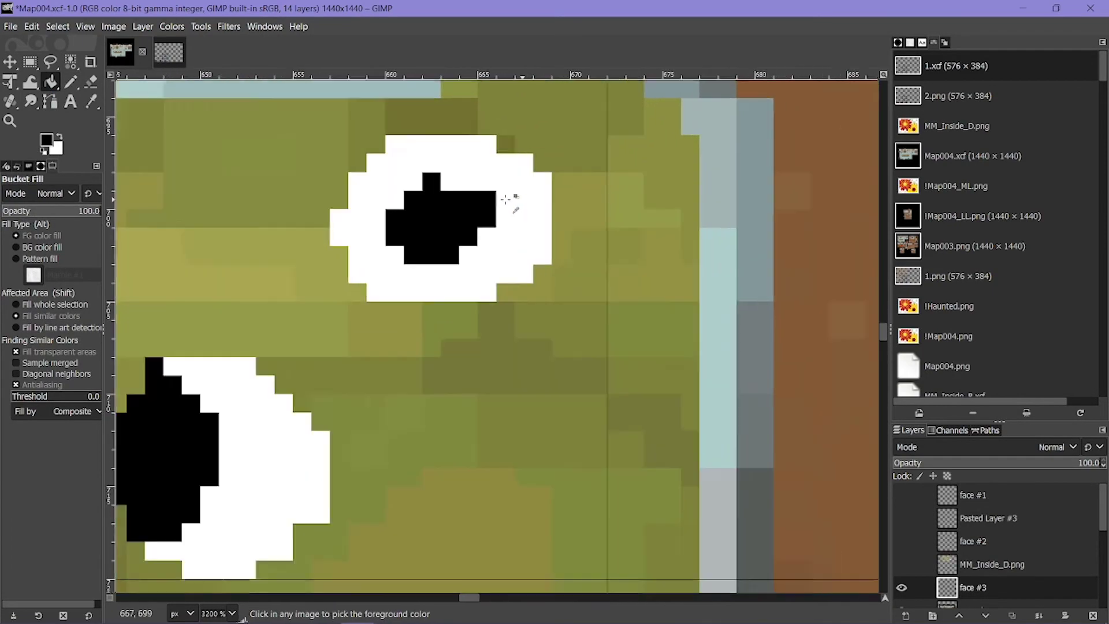
{"action": "key", "text": "shift+o"}
{"action": "key", "text": "n"}
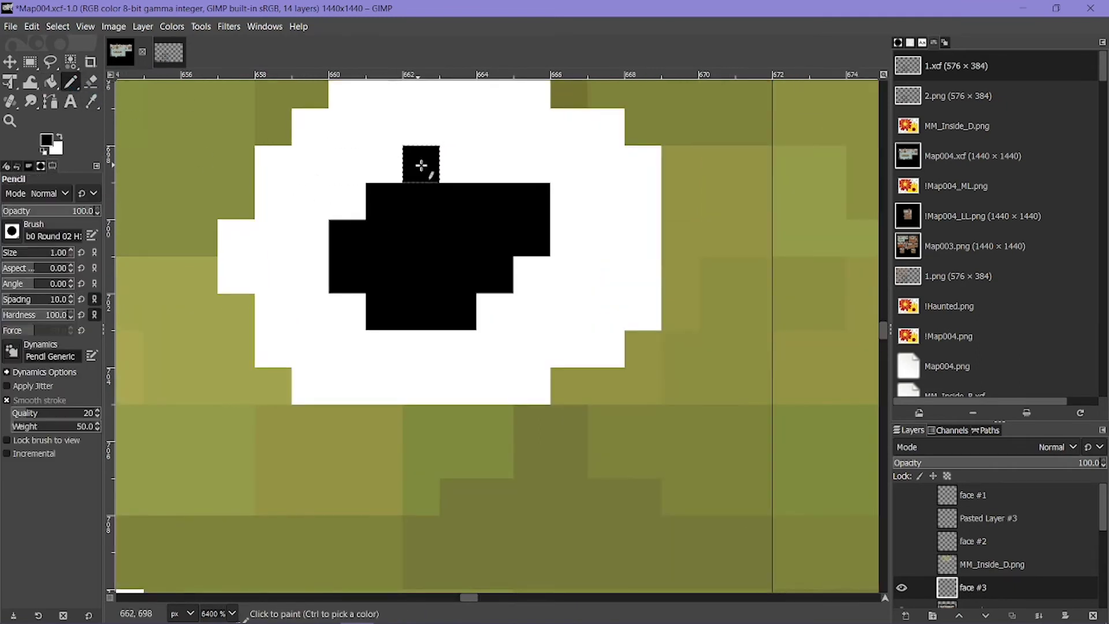
{"action": "mouse_move", "coordinate": [433, 163]}
{"action": "left_mouse_down"}
{"action": "mouse_move", "coordinate": [536, 179]}
{"action": "mouse_move", "coordinate": [452, 157]}
{"action": "mouse_move", "coordinate": [363, 174]}
{"action": "mouse_move", "coordinate": [345, 237]}
{"action": "mouse_move", "coordinate": [414, 246]}
{"action": "mouse_move", "coordinate": [350, 279]}
{"action": "mouse_move", "coordinate": [366, 320]}
{"action": "mouse_move", "coordinate": [449, 310]}
{"action": "mouse_move", "coordinate": [516, 260]}
{"action": "mouse_move", "coordinate": [489, 302]}
{"action": "mouse_move", "coordinate": [448, 341]}
{"action": "left_mouse_up"}
{"action": "scroll", "coordinate": [338, 277], "scroll_direction": "down", "scroll_amount": 4, "text": "ctrl"}
{"action": "scroll", "coordinate": [262, 276], "scroll_direction": "down", "scroll_amount": 2, "text": "ctrl"}
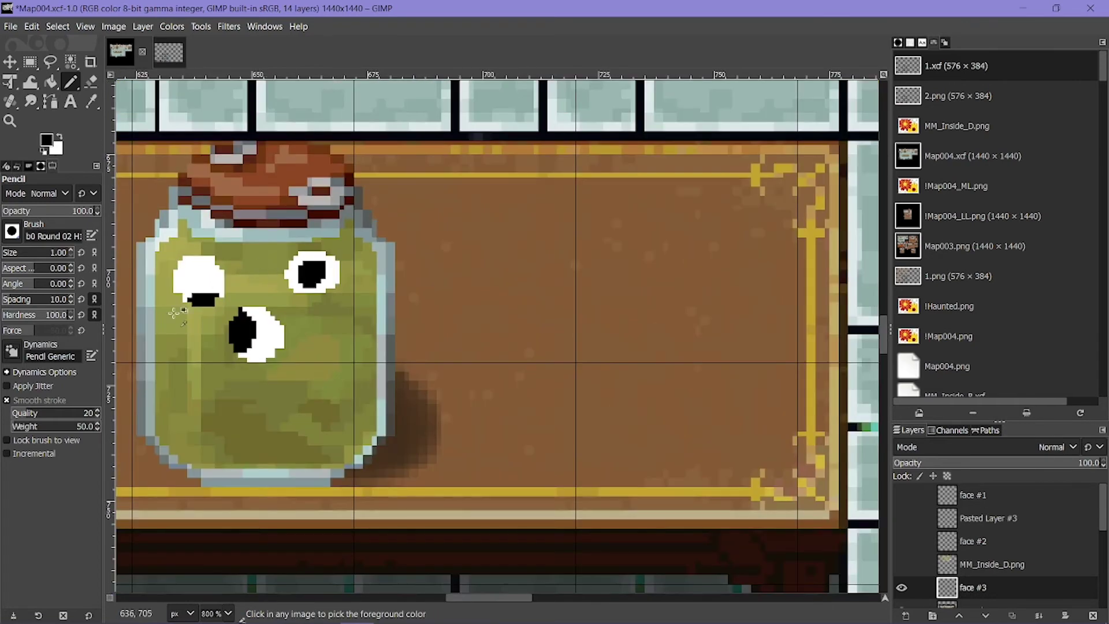
{"action": "scroll", "coordinate": [222, 248], "scroll_direction": "up", "scroll_amount": 4, "text": "ctrl"}
Step: Pick brown 644224 and paint brown irises around the top-left, lower and right pupils
{"action": "left_click", "coordinate": [45, 140]}
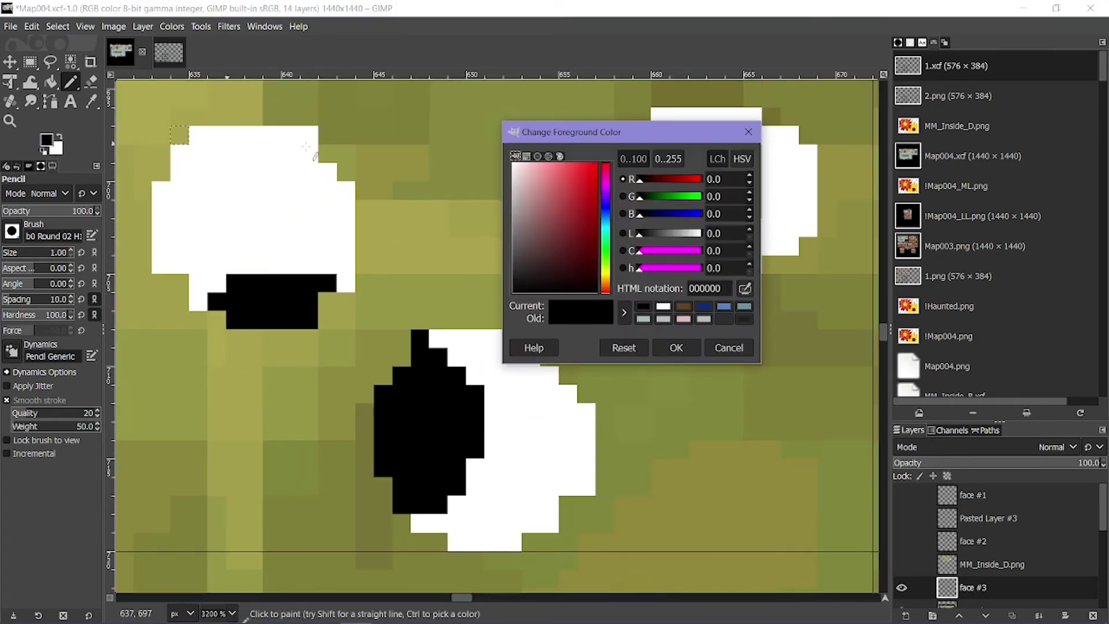
{"action": "left_click", "coordinate": [682, 307]}
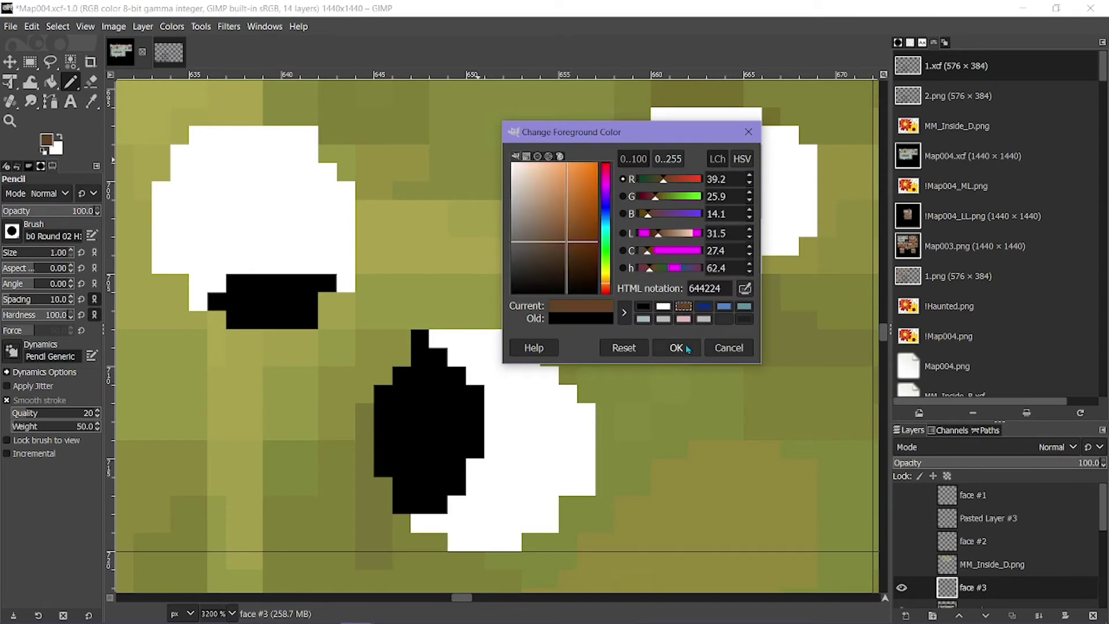
{"action": "left_click", "coordinate": [676, 348]}
{"action": "left_click", "coordinate": [224, 301]}
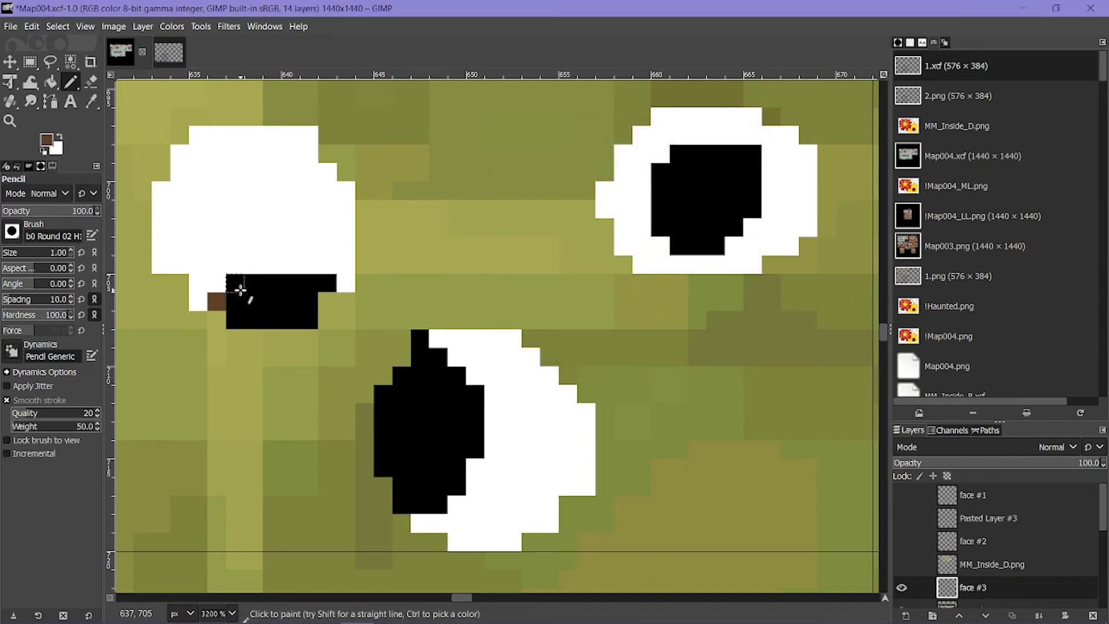
{"action": "mouse_move", "coordinate": [240, 289]}
{"action": "left_mouse_down"}
{"action": "mouse_move", "coordinate": [321, 287]}
{"action": "mouse_move", "coordinate": [296, 302]}
{"action": "left_mouse_up"}
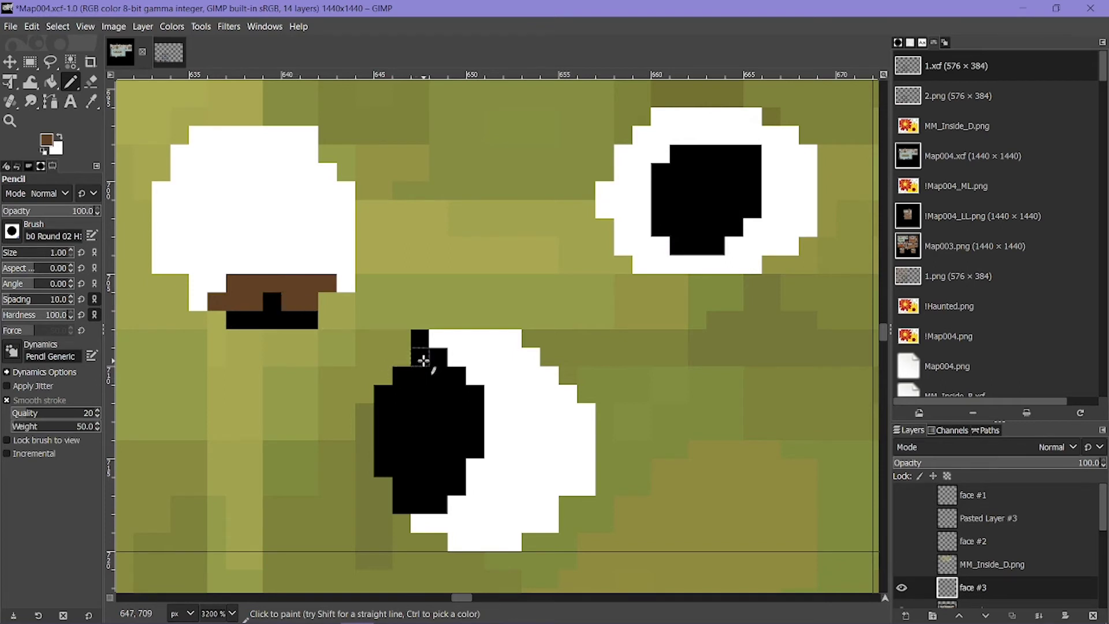
{"action": "mouse_move", "coordinate": [424, 345]}
{"action": "left_mouse_down"}
{"action": "mouse_move", "coordinate": [434, 441]}
{"action": "mouse_move", "coordinate": [401, 490]}
{"action": "left_mouse_up"}
{"action": "key", "text": "shift+b"}
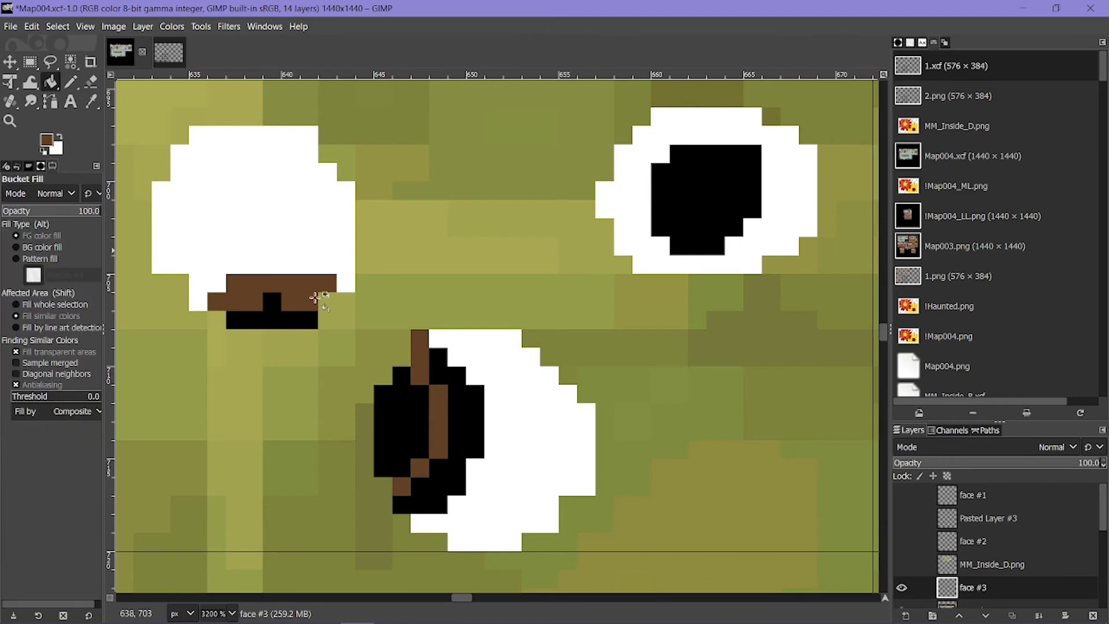
{"action": "left_click", "coordinate": [457, 433]}
{"action": "key", "text": "n"}
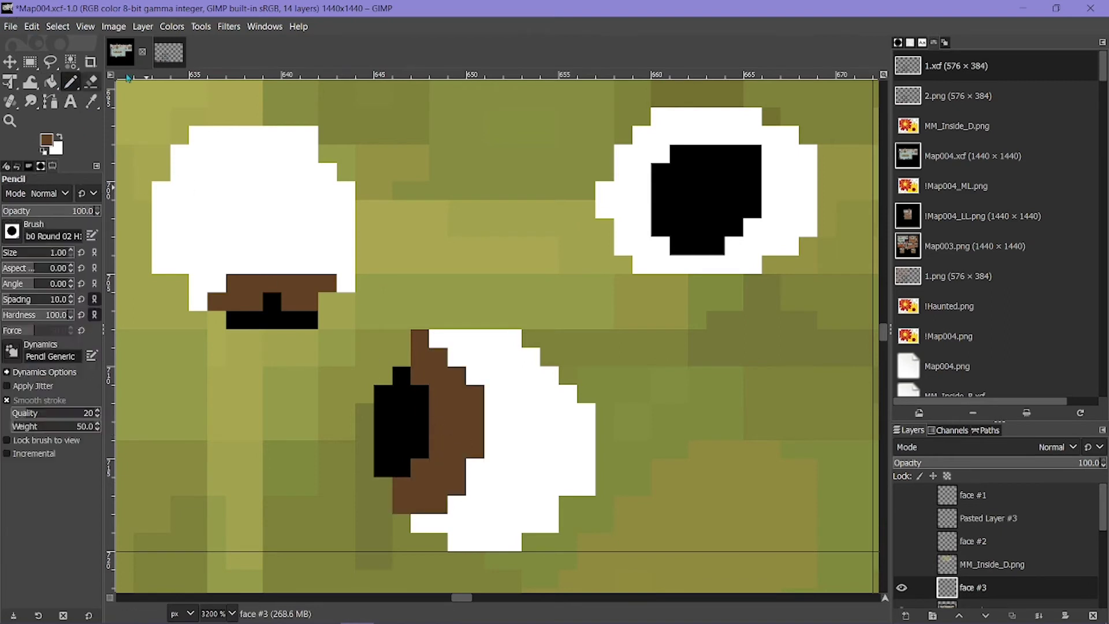
{"action": "mouse_move", "coordinate": [662, 173]}
{"action": "left_mouse_down"}
{"action": "mouse_move", "coordinate": [662, 225]}
{"action": "mouse_move", "coordinate": [675, 223]}
{"action": "mouse_move", "coordinate": [686, 249]}
{"action": "mouse_move", "coordinate": [717, 246]}
{"action": "mouse_move", "coordinate": [752, 180]}
{"action": "mouse_move", "coordinate": [755, 207]}
{"action": "mouse_move", "coordinate": [736, 154]}
{"action": "mouse_move", "coordinate": [750, 158]}
{"action": "mouse_move", "coordinate": [675, 175]}
{"action": "left_mouse_up"}
Step: Paint the lower pupil's right column brown to complete its iris
{"action": "scroll", "coordinate": [675, 174], "scroll_direction": "down", "scroll_amount": 3, "text": "ctrl"}
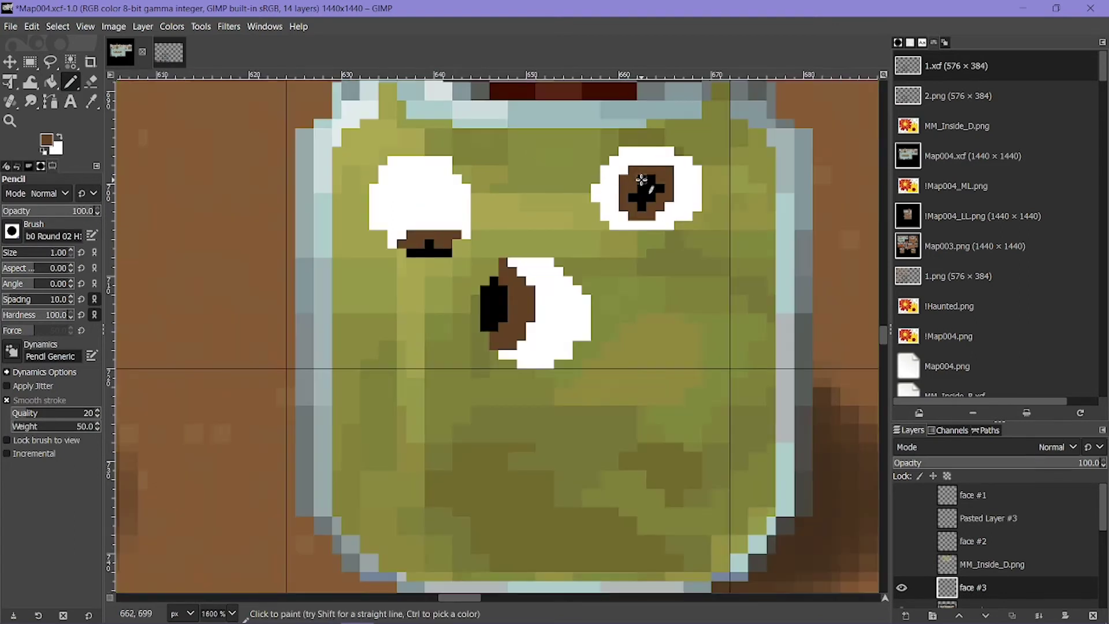
{"action": "scroll", "coordinate": [641, 180], "scroll_direction": "down", "scroll_amount": 6, "text": "ctrl"}
{"action": "scroll", "coordinate": [415, 268], "scroll_direction": "up", "scroll_amount": 3, "text": "ctrl"}
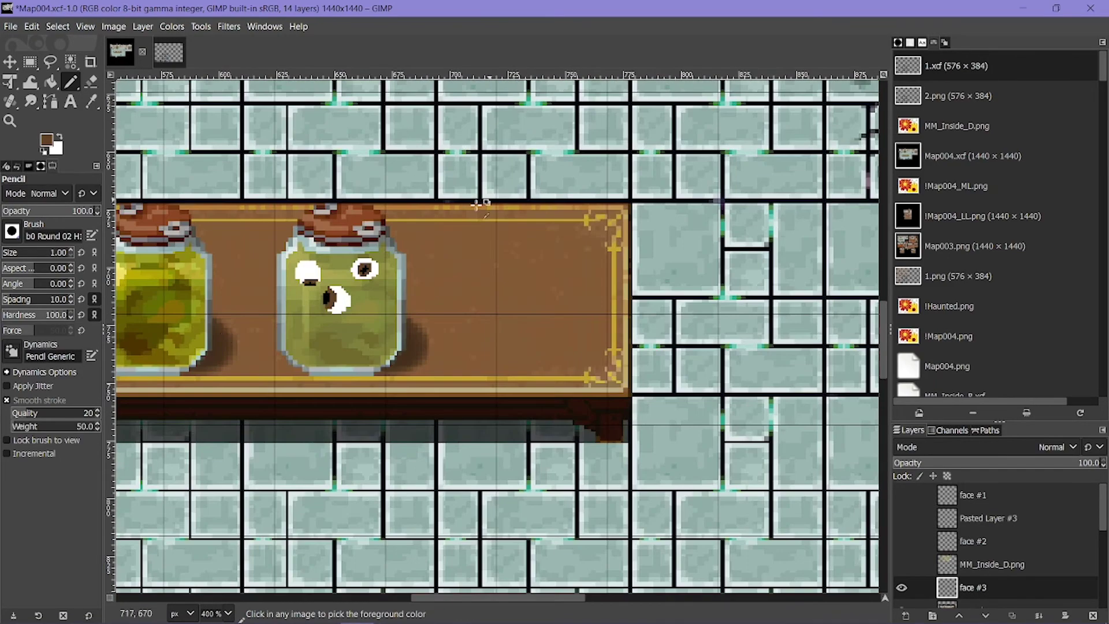
{"action": "scroll", "coordinate": [228, 277], "scroll_direction": "down", "scroll_amount": 3, "text": "ctrl"}
{"action": "scroll", "coordinate": [278, 270], "scroll_direction": "up", "scroll_amount": 7, "text": "ctrl"}
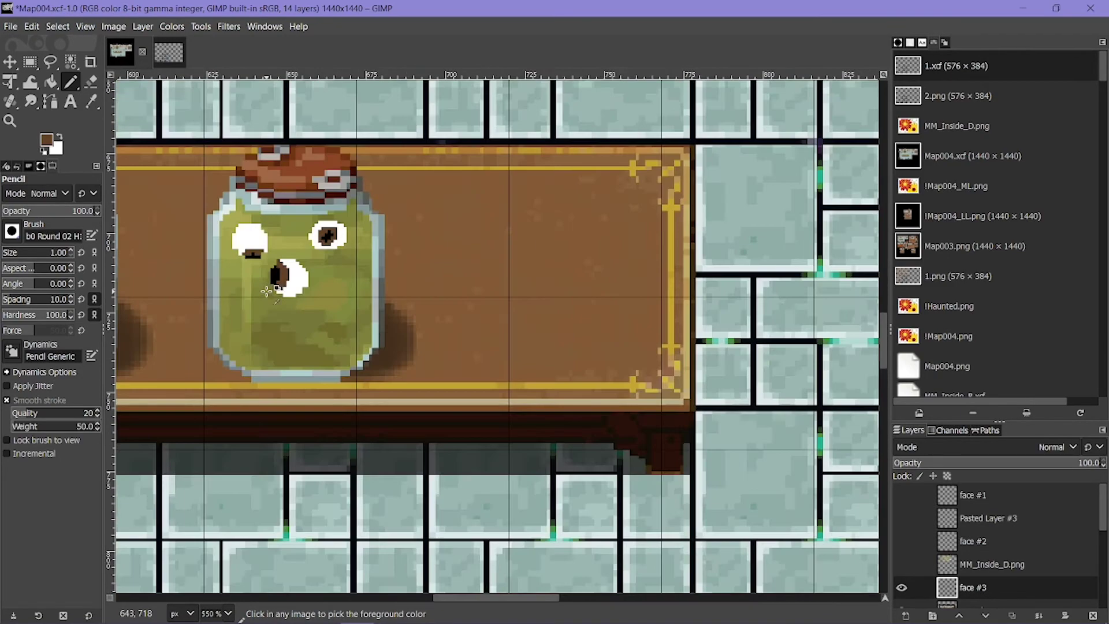
{"action": "left_click_drag", "start_coordinate": [274, 277], "coordinate": [272, 325]}
Step: Zoom out to review the jar on the kitchen map and make Pasted Layer #5 active
{"action": "scroll", "coordinate": [285, 330], "scroll_direction": "down", "scroll_amount": 1, "text": "ctrl"}
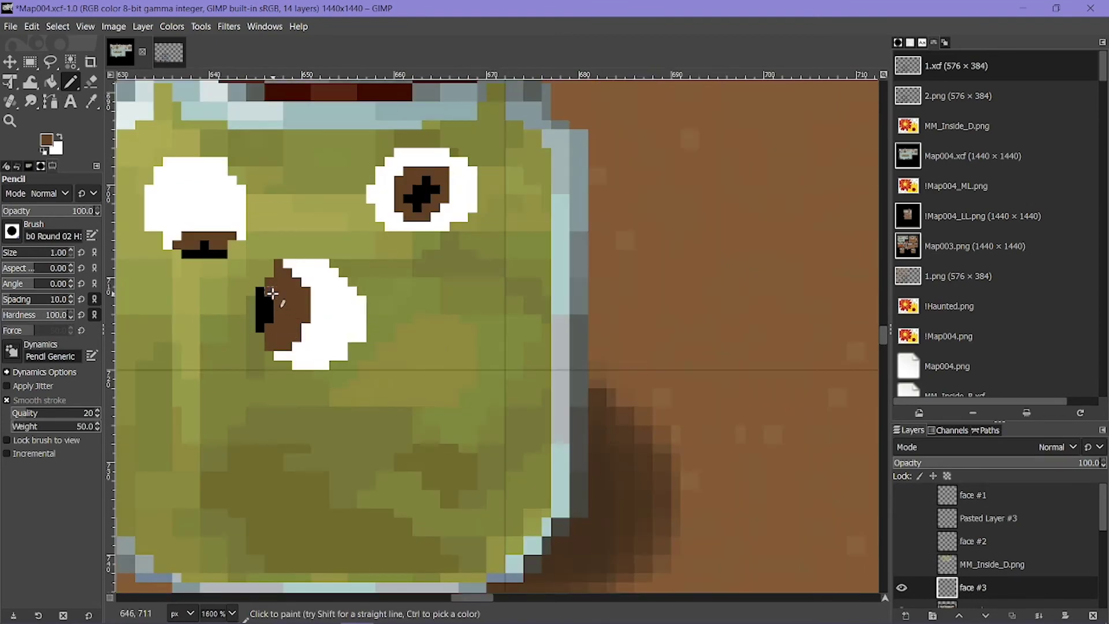
{"action": "scroll", "coordinate": [426, 330], "scroll_direction": "down", "scroll_amount": 8, "text": "ctrl"}
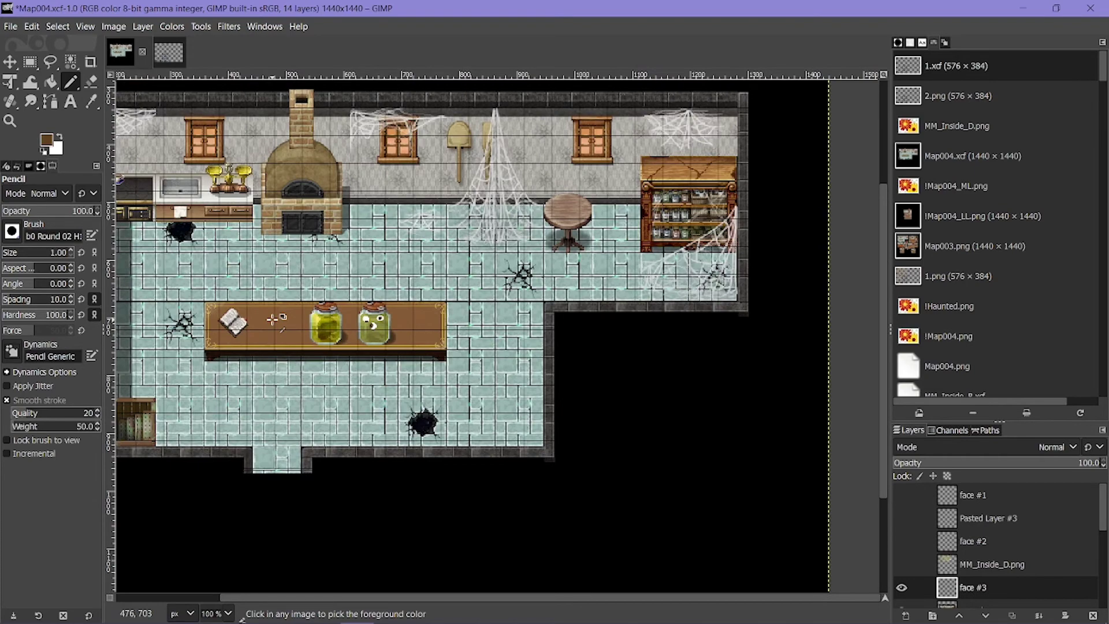
{"action": "scroll", "coordinate": [372, 327], "scroll_direction": "up", "scroll_amount": 9, "text": "ctrl"}
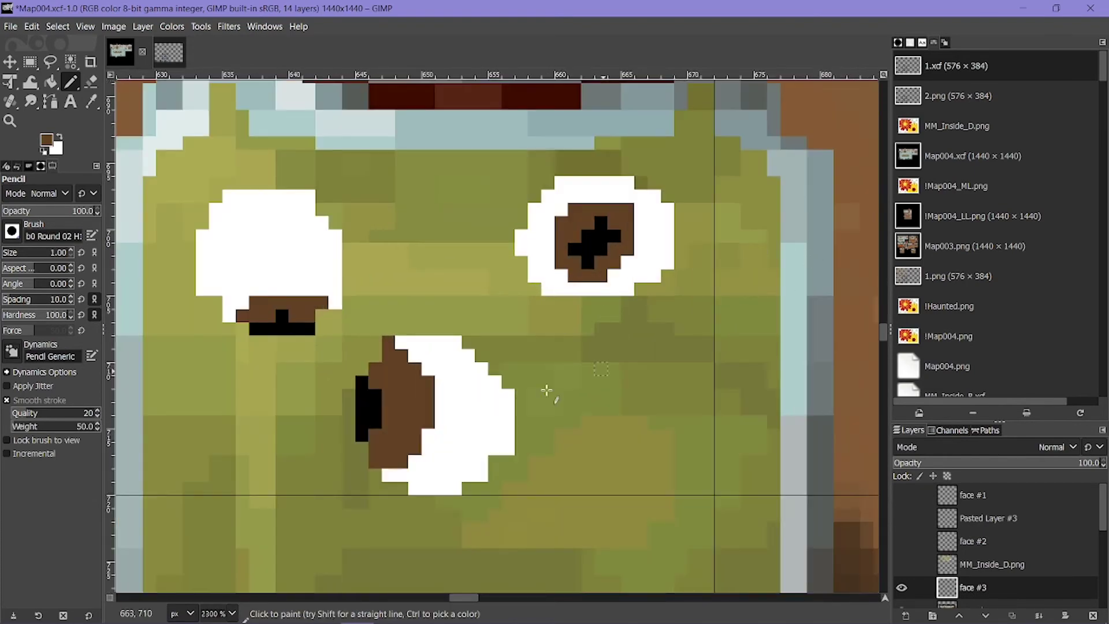
{"action": "scroll", "coordinate": [993, 549], "scroll_direction": "down", "scroll_amount": 3}
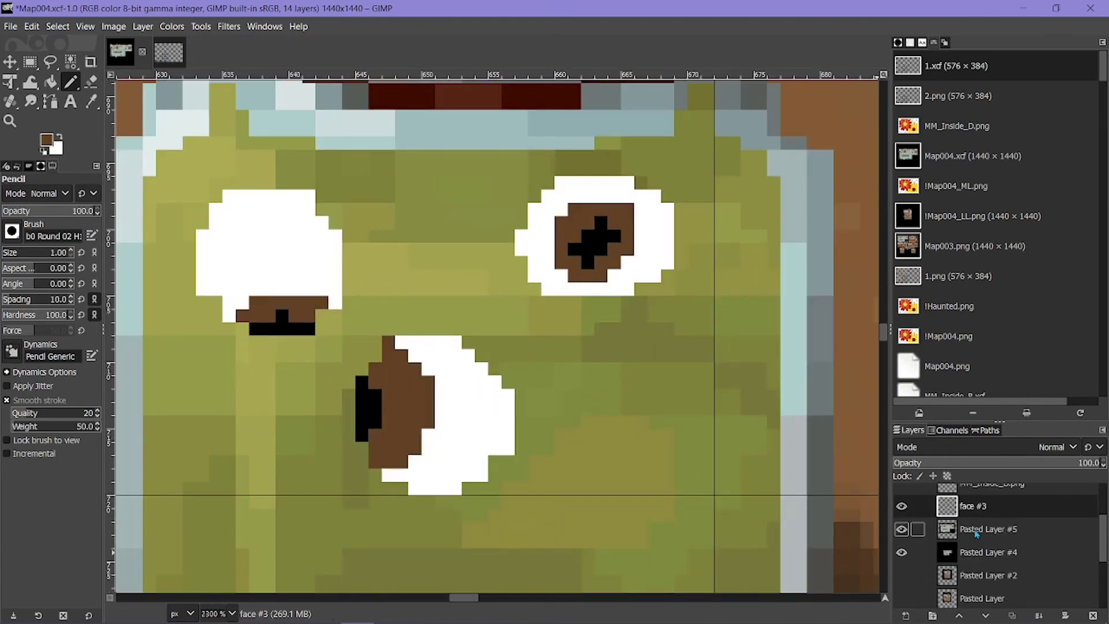
{"action": "left_click", "coordinate": [988, 529]}
Step: Copy the jar's face area and paste it as a new layer above face #3
{"action": "left_click", "coordinate": [30, 61]}
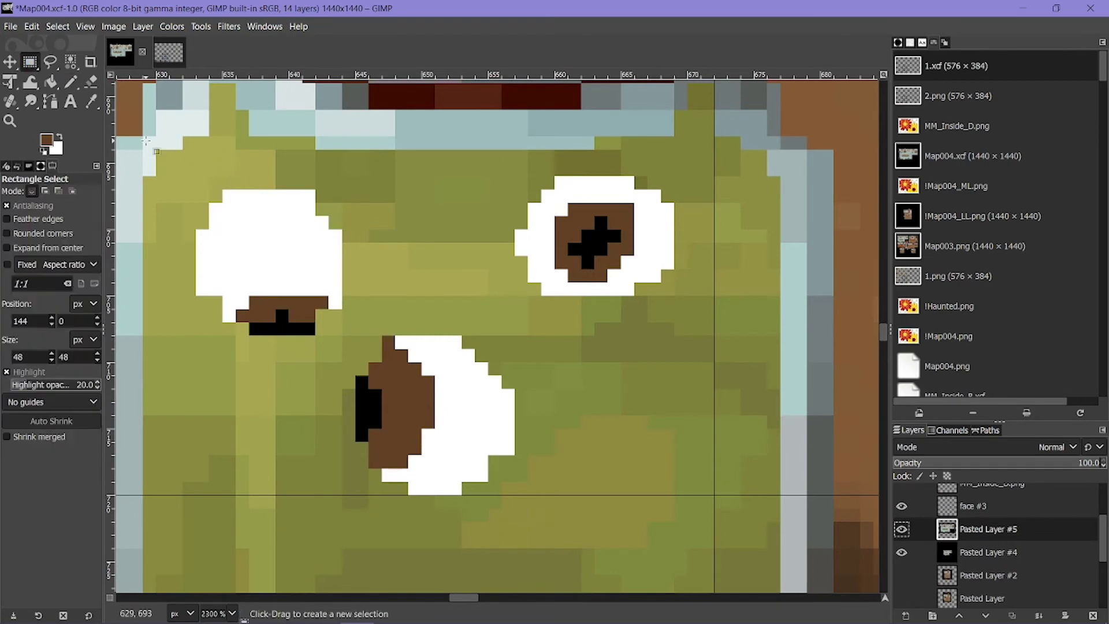
{"action": "left_click_drag", "start_coordinate": [146, 140], "coordinate": [716, 497]}
{"action": "scroll", "coordinate": [556, 445], "scroll_direction": "down", "scroll_amount": 1, "text": "ctrl"}
{"action": "key", "text": "ctrl+c"}
{"action": "key", "text": "ctrl+v"}
{"action": "left_click", "coordinate": [907, 615]}
{"action": "left_click_drag", "start_coordinate": [988, 532], "coordinate": [971, 520]}
Step: Lower the pasted layer's opacity to 25.6 and merge it down into face #3
{"action": "left_click", "coordinate": [999, 464]}
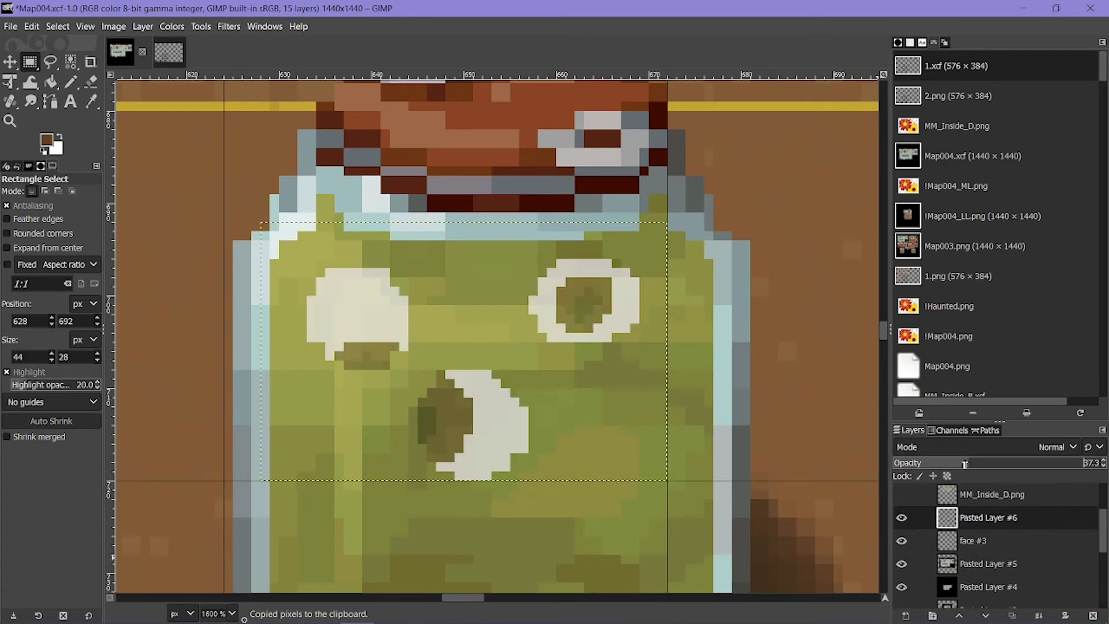
{"action": "left_click_drag", "start_coordinate": [963, 464], "coordinate": [946, 458]}
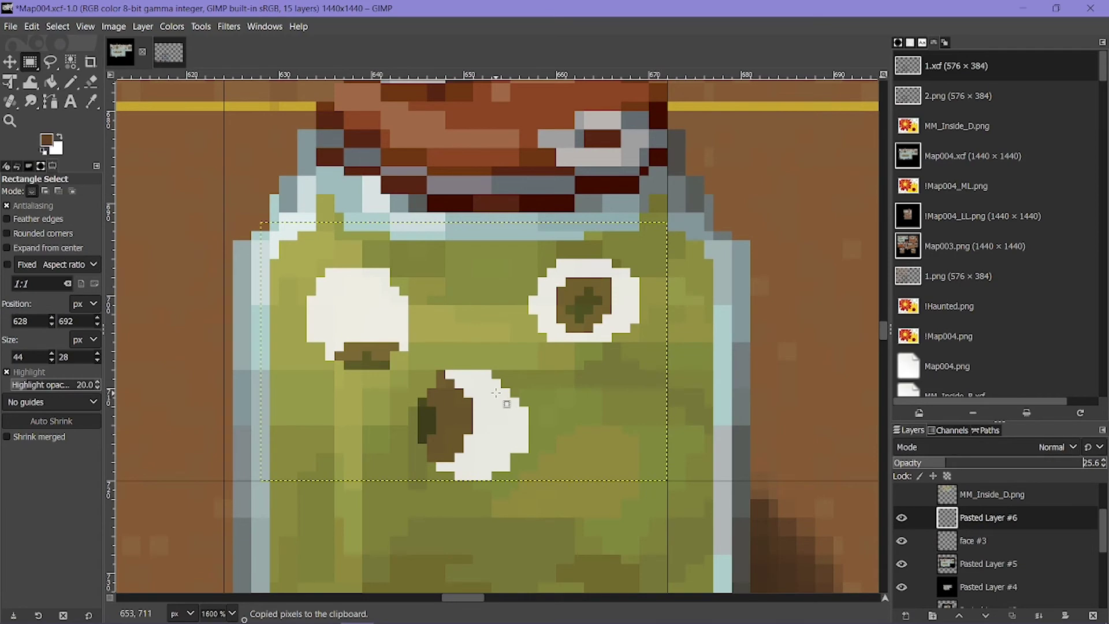
{"action": "scroll", "coordinate": [496, 393], "scroll_direction": "down", "scroll_amount": 5, "text": "ctrl"}
{"action": "scroll", "coordinate": [607, 410], "scroll_direction": "up", "scroll_amount": 4, "text": "ctrl"}
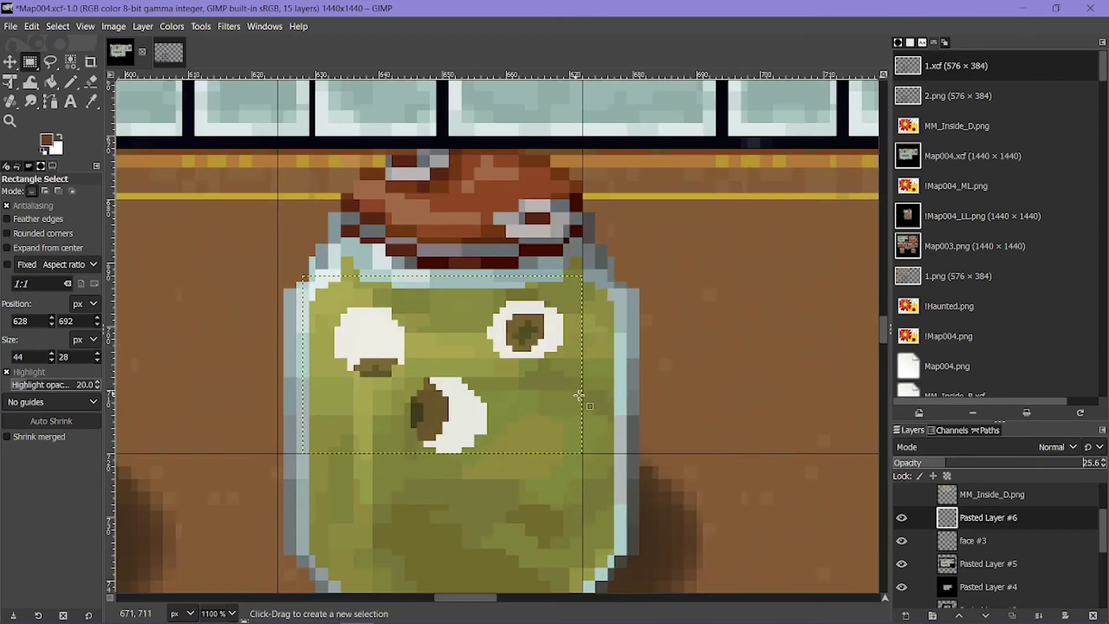
{"action": "left_click", "coordinate": [1035, 615]}
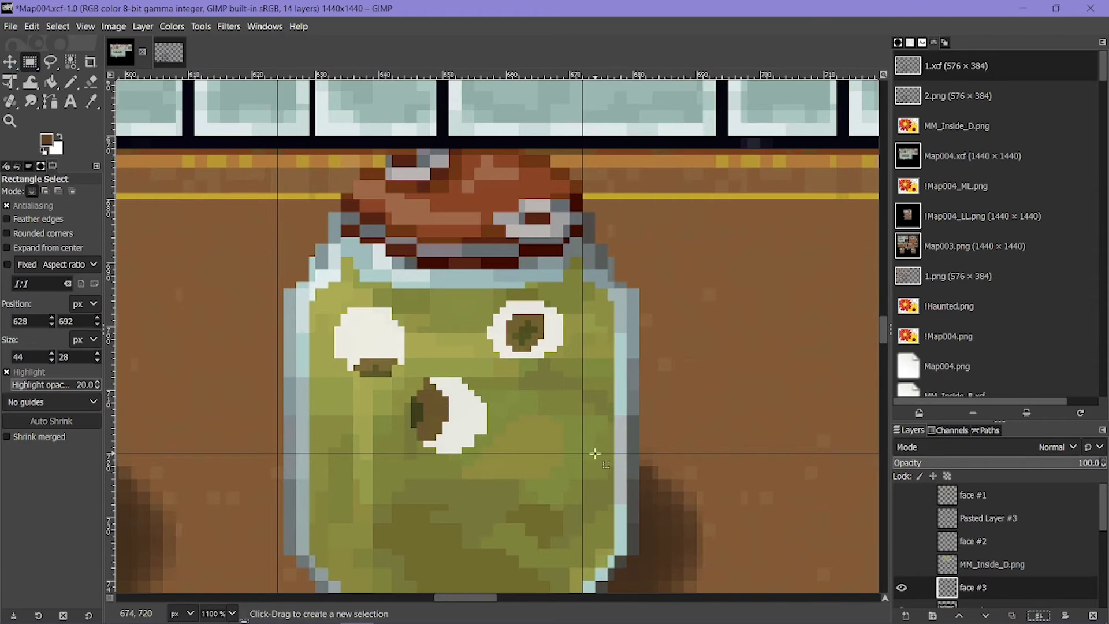
Step: Select a 48×48 tile framing the whole jar
{"action": "left_click_drag", "start_coordinate": [583, 454], "coordinate": [276, 277]}
{"action": "scroll", "coordinate": [514, 376], "scroll_direction": "up", "scroll_amount": 4}
{"action": "scroll", "coordinate": [277, 332], "scroll_direction": "down", "scroll_amount": 2}
{"action": "scroll", "coordinate": [457, 427], "scroll_direction": "down", "scroll_amount": 4, "text": "ctrl"}
{"action": "scroll", "coordinate": [456, 428], "scroll_direction": "up", "scroll_amount": 2, "text": "ctrl"}
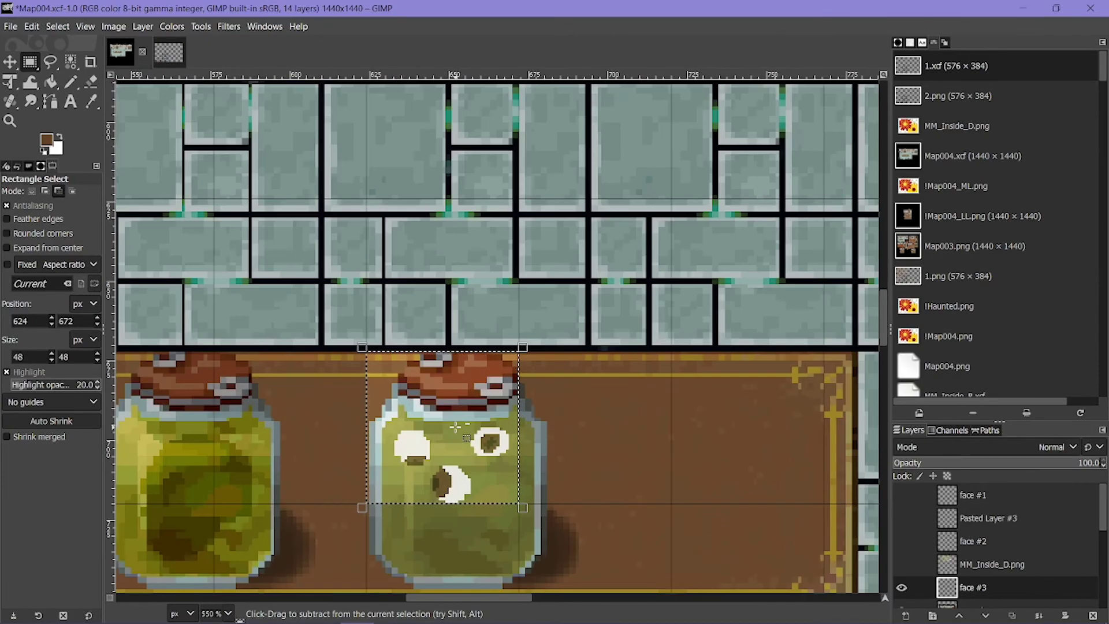
{"action": "scroll", "coordinate": [457, 427], "scroll_direction": "right", "scroll_amount": 10, "text": "shift"}
{"action": "scroll", "coordinate": [456, 427], "scroll_direction": "left", "scroll_amount": 10, "text": "shift"}
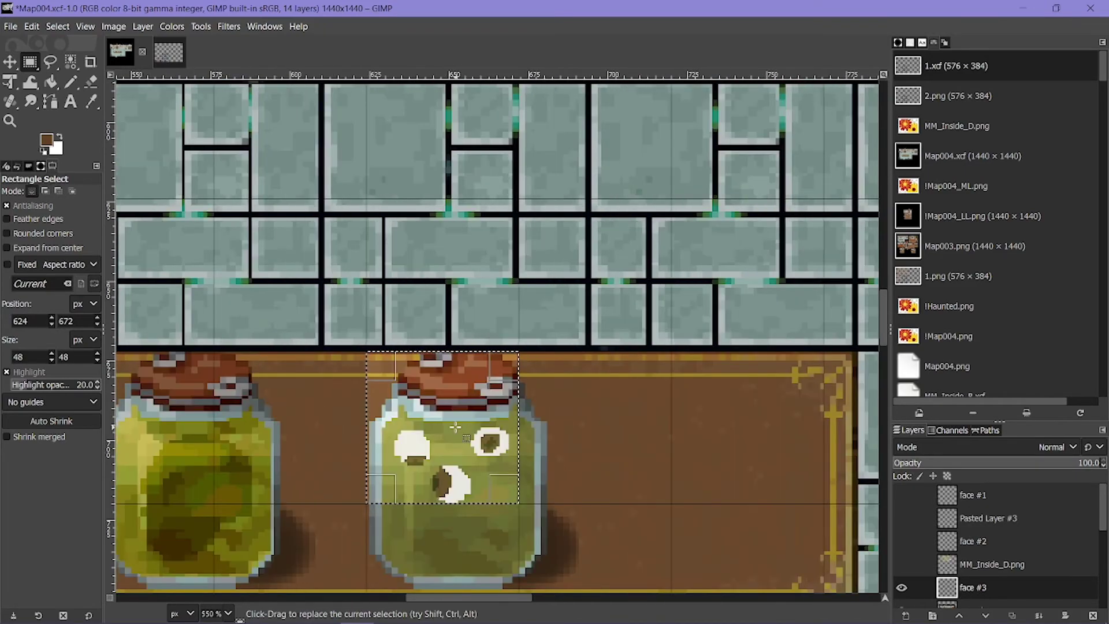
Step: Paste the copied jar tile into 1.xcf as a new layer and move it into position
{"action": "key", "text": "ctrl+c"}
{"action": "left_click", "coordinate": [167, 51]}
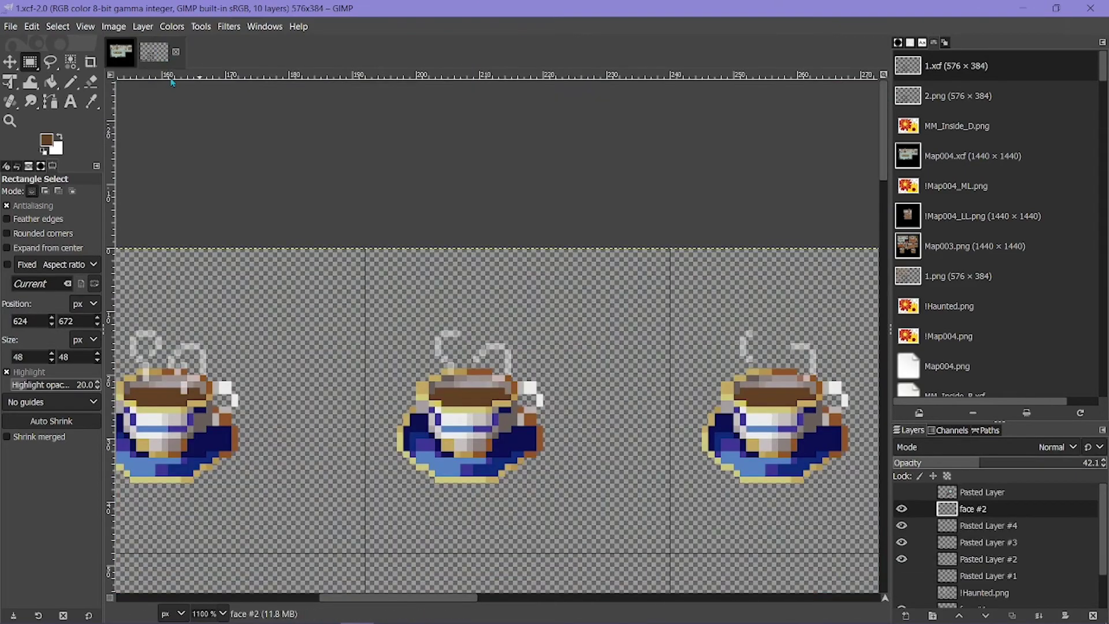
{"action": "scroll", "coordinate": [540, 422], "scroll_direction": "down", "scroll_amount": 5}
{"action": "key", "text": "ctrl+v"}
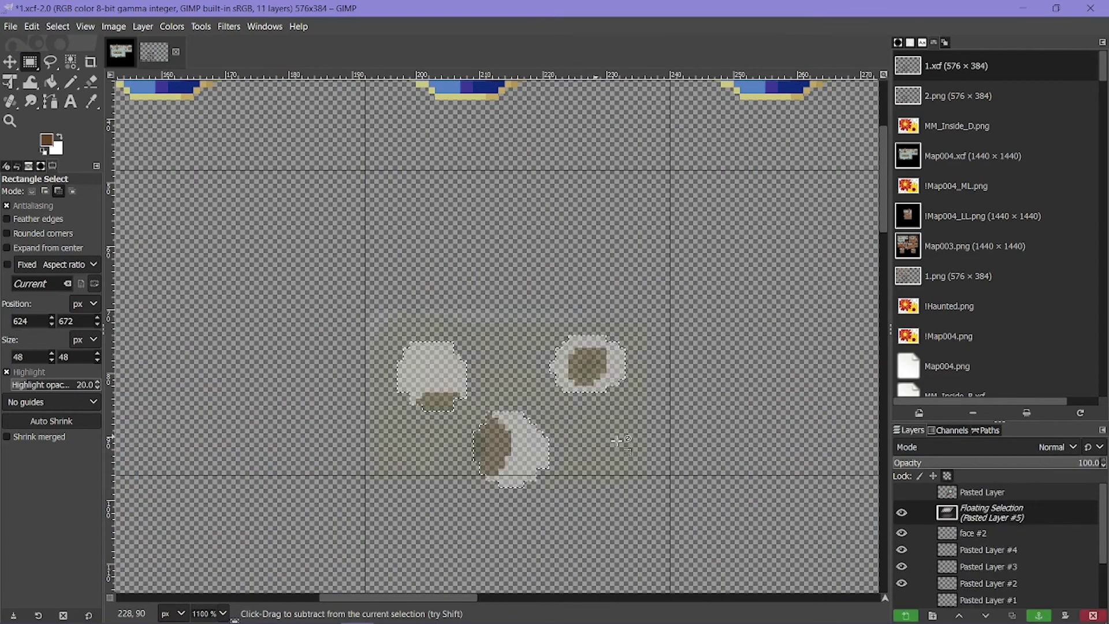
{"action": "key", "text": "shift+ctrl+n"}
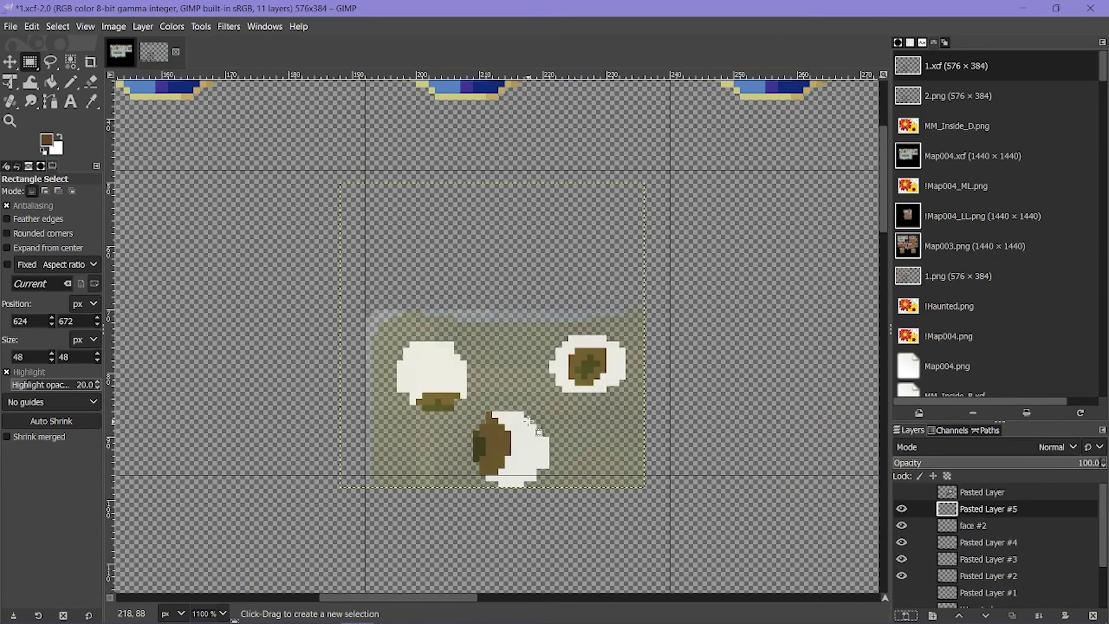
{"action": "key", "text": "m"}
{"action": "left_click_drag", "start_coordinate": [524, 436], "coordinate": [230, 412]}
Step: Undo the trial paste and return to Map004.xcf
{"action": "scroll", "coordinate": [262, 367], "scroll_direction": "down", "scroll_amount": 2, "text": "ctrl"}
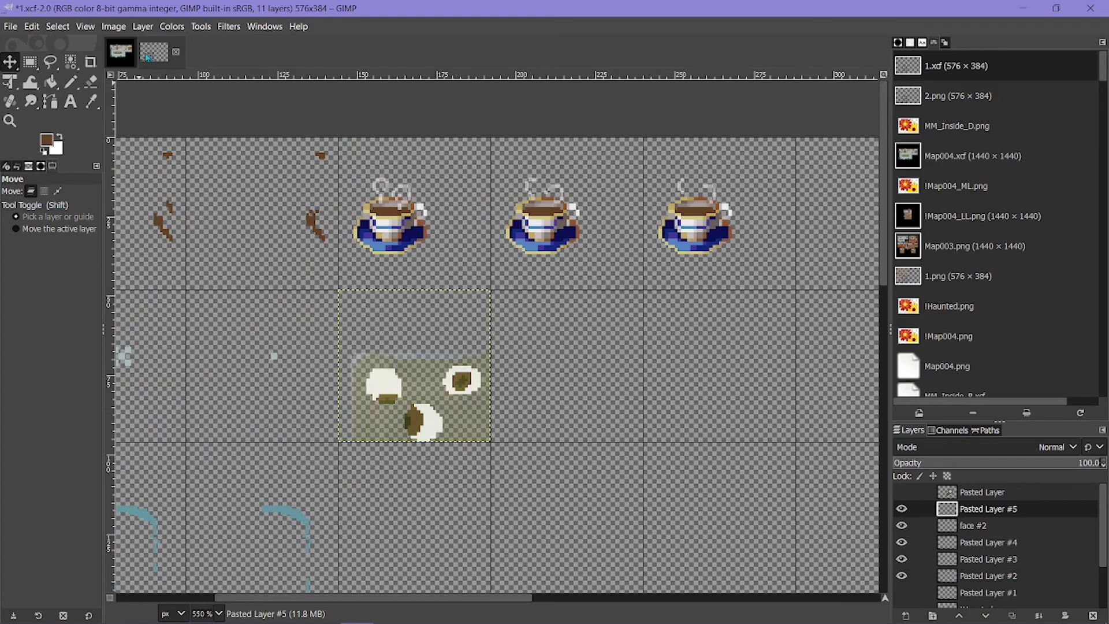
{"action": "key", "text": "ctrl+z"}
{"action": "key", "text": "ctrl+z"}
{"action": "key", "text": "ctrl+z"}
{"action": "left_click", "coordinate": [121, 53]}
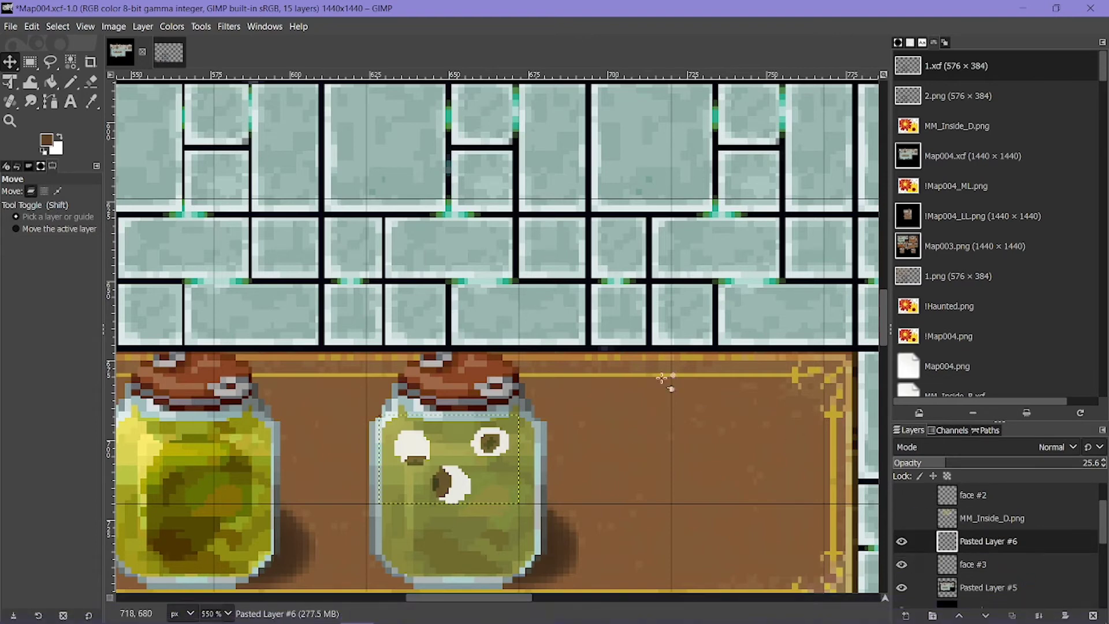
Step: Copy the 48×48 jar tile into 1.xcf as a new layer, fitted into its frame below the teacups
{"action": "left_click", "coordinate": [33, 64]}
{"action": "scroll", "coordinate": [379, 416], "scroll_direction": "up", "scroll_amount": 1, "text": "ctrl"}
{"action": "left_click_drag", "start_coordinate": [368, 403], "coordinate": [674, 450]}
{"action": "scroll", "coordinate": [520, 450], "scroll_direction": "down", "scroll_amount": 3}
{"action": "key", "text": "ctrl+c"}
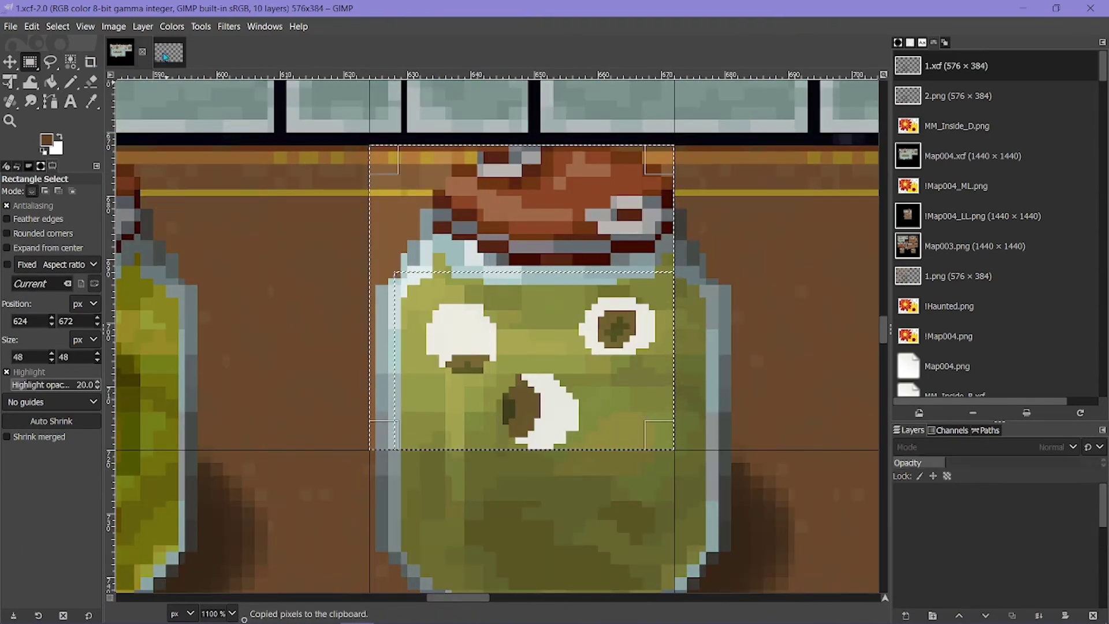
{"action": "left_click", "coordinate": [168, 52]}
{"action": "scroll", "coordinate": [395, 424], "scroll_direction": "up", "scroll_amount": 2, "text": "ctrl"}
{"action": "key", "text": "ctrl+v"}
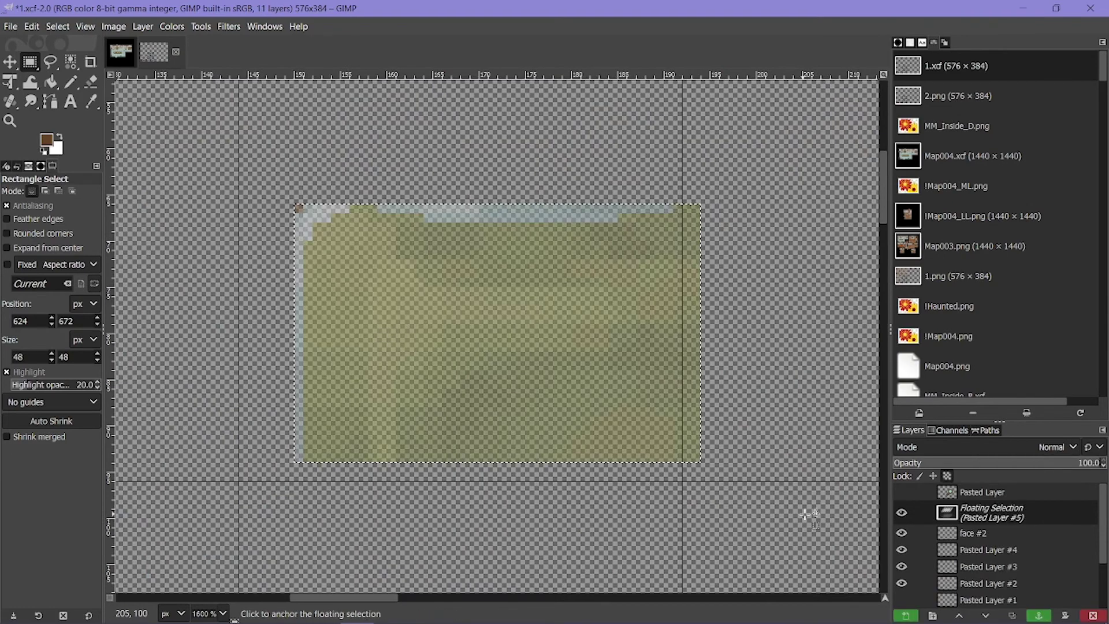
{"action": "left_click", "coordinate": [903, 616]}
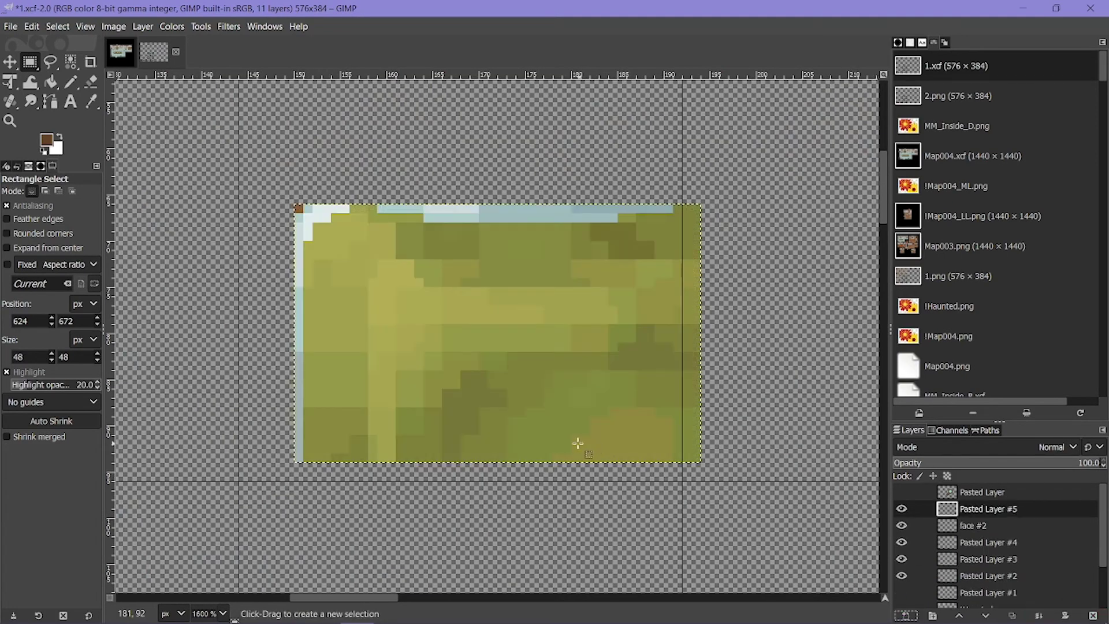
{"action": "key", "text": "m"}
{"action": "left_click_drag", "start_coordinate": [611, 429], "coordinate": [592, 448]}
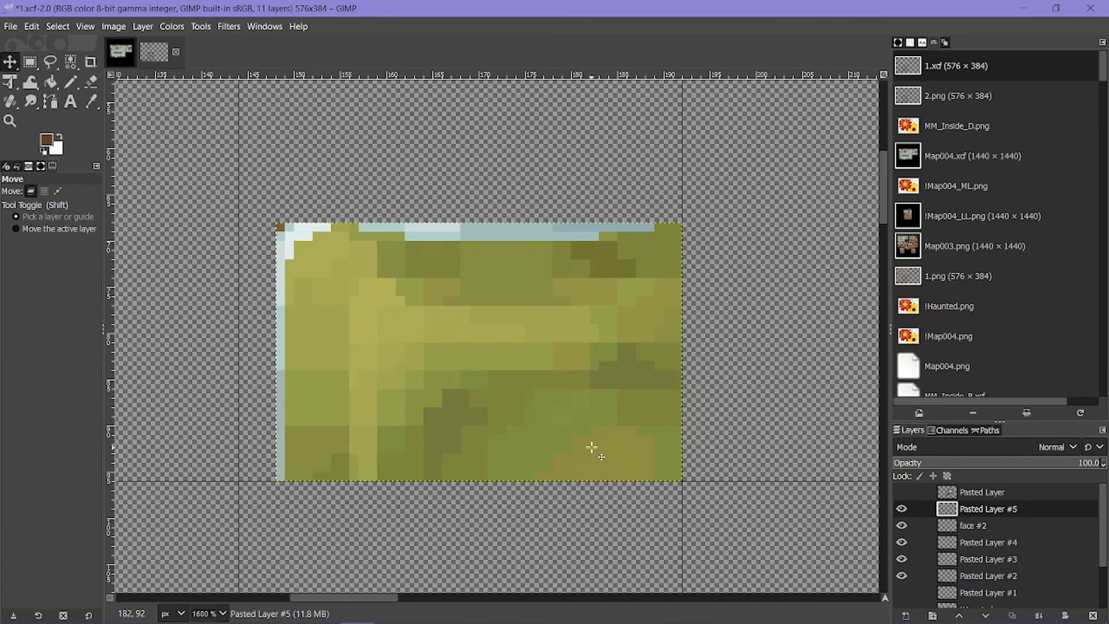
Step: Duplicate the jar-body layer twice, place the copies in the next two frames, and merge them
{"action": "left_click", "coordinate": [1015, 616]}
{"action": "left_click_drag", "start_coordinate": [508, 401], "coordinate": [384, 405]}
{"action": "left_click", "coordinate": [1014, 616]}
{"action": "left_click_drag", "start_coordinate": [453, 431], "coordinate": [476, 418]}
{"action": "left_click", "coordinate": [1038, 616]}
{"action": "left_click", "coordinate": [1038, 616]}
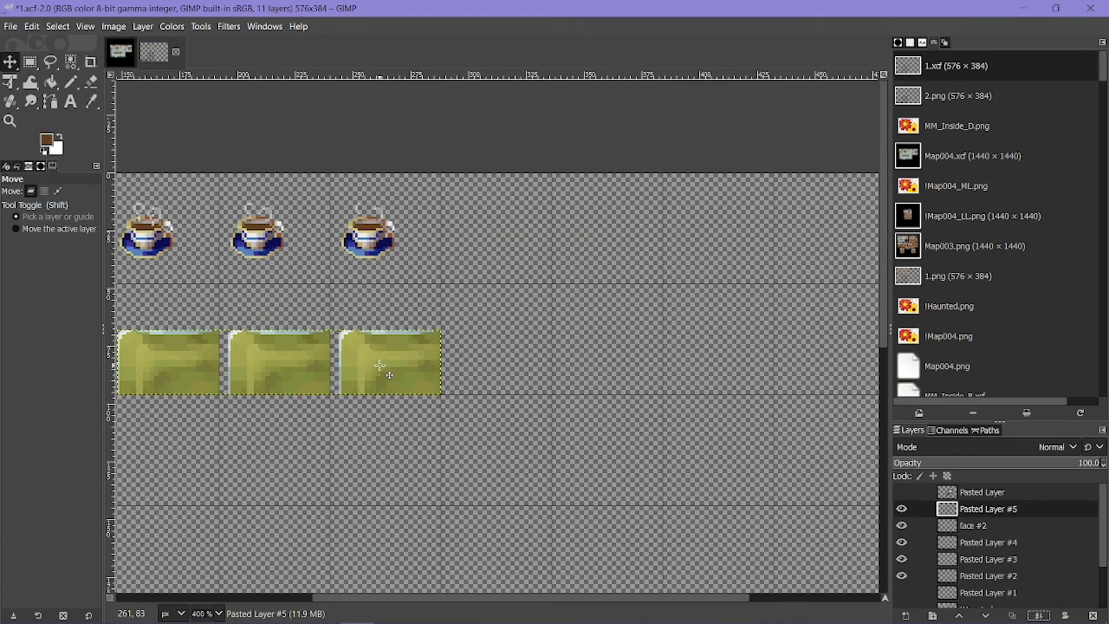
{"action": "scroll", "coordinate": [377, 364], "scroll_direction": "down", "scroll_amount": 4, "text": "ctrl"}
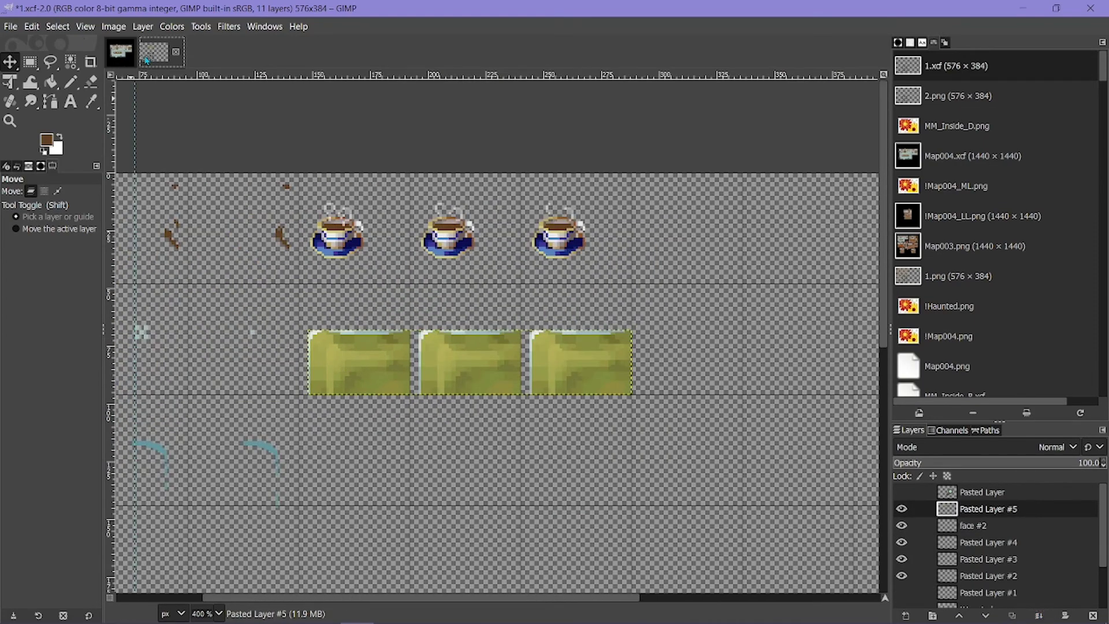
Step: Set the merged jar-body layer's opacity to 25.6 and return to Map004.xcf
{"action": "left_click", "coordinate": [116, 58]}
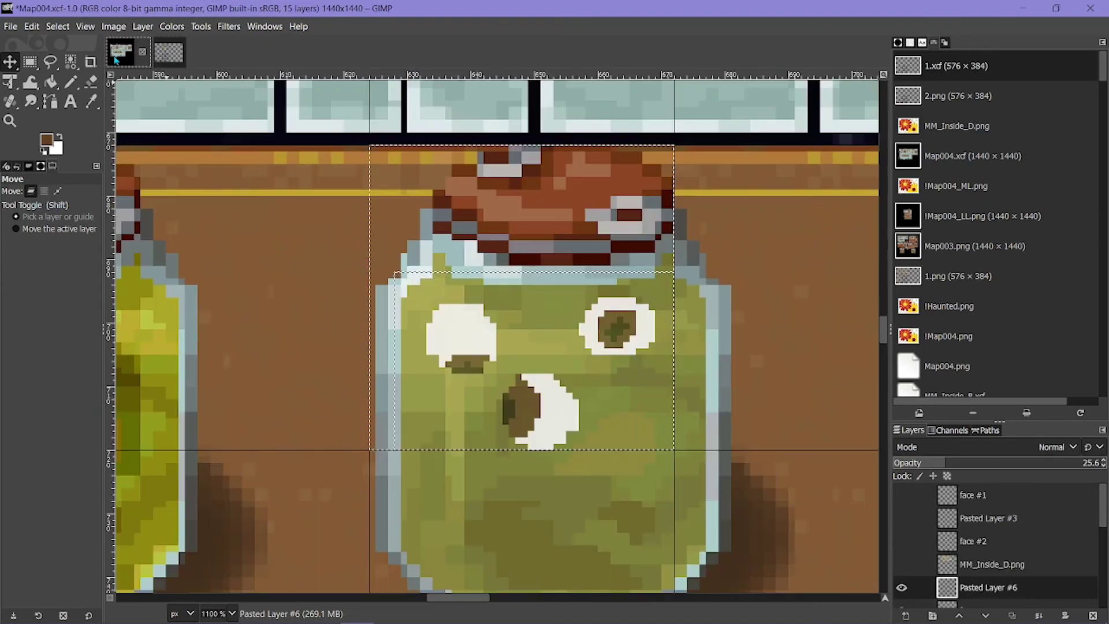
{"action": "left_click", "coordinate": [156, 55]}
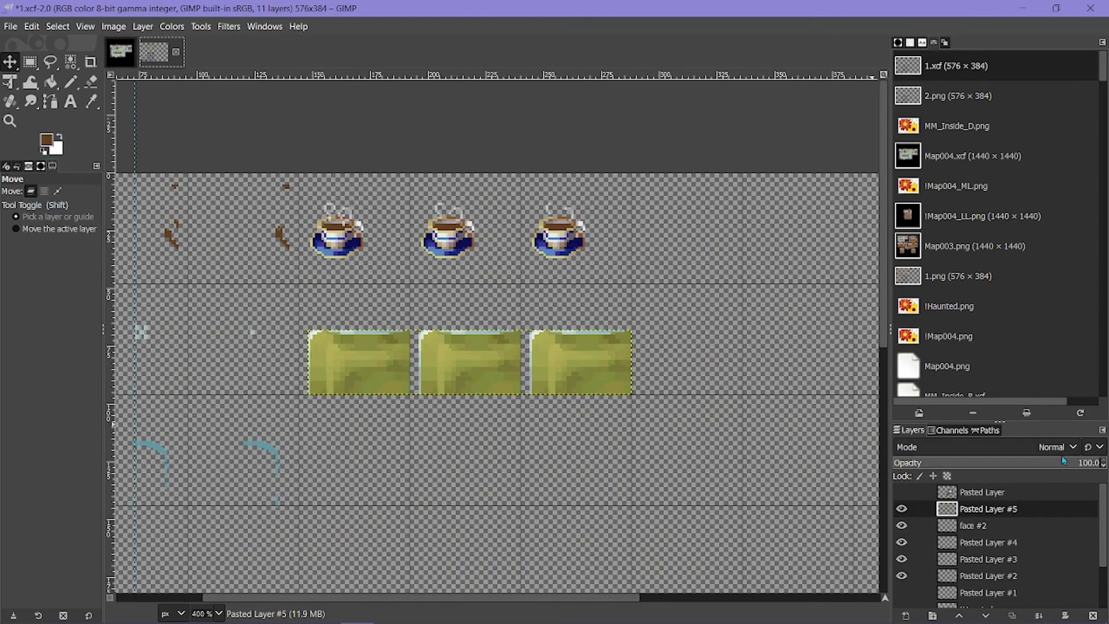
{"action": "left_click", "coordinate": [1074, 466]}
{"action": "type", "text": "25.6"}
{"action": "key", "text": "Return"}
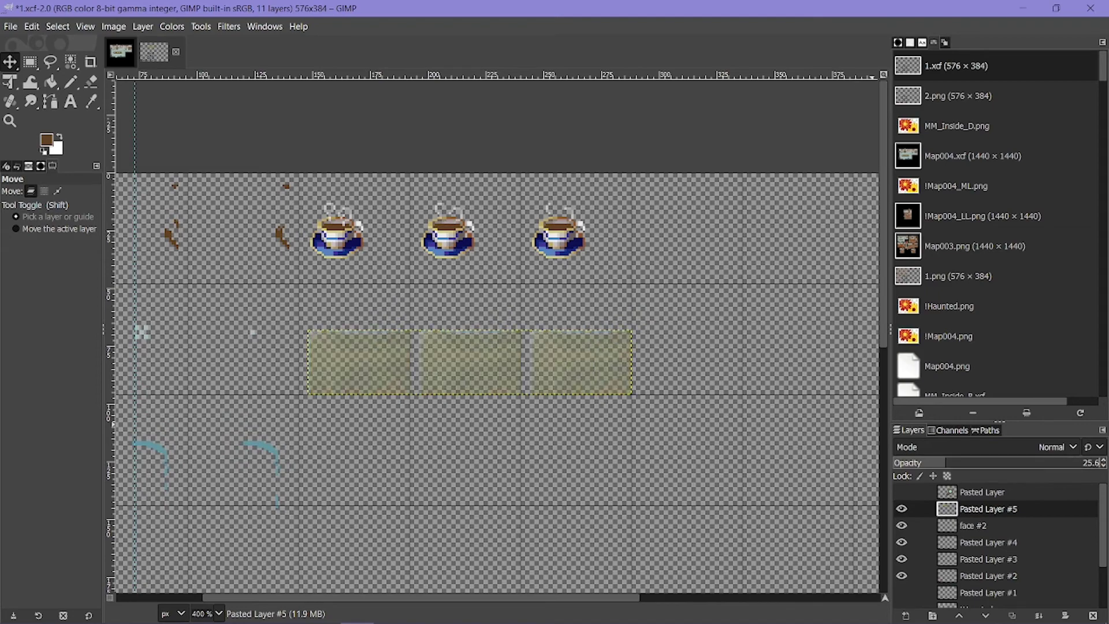
{"action": "left_click", "coordinate": [120, 52]}
{"action": "scroll", "coordinate": [994, 549], "scroll_direction": "down", "scroll_amount": 2}
Step: Copy the jar face from face #3 into 1.xcf as a new layer on the first jar frame
{"action": "left_click", "coordinate": [983, 570]}
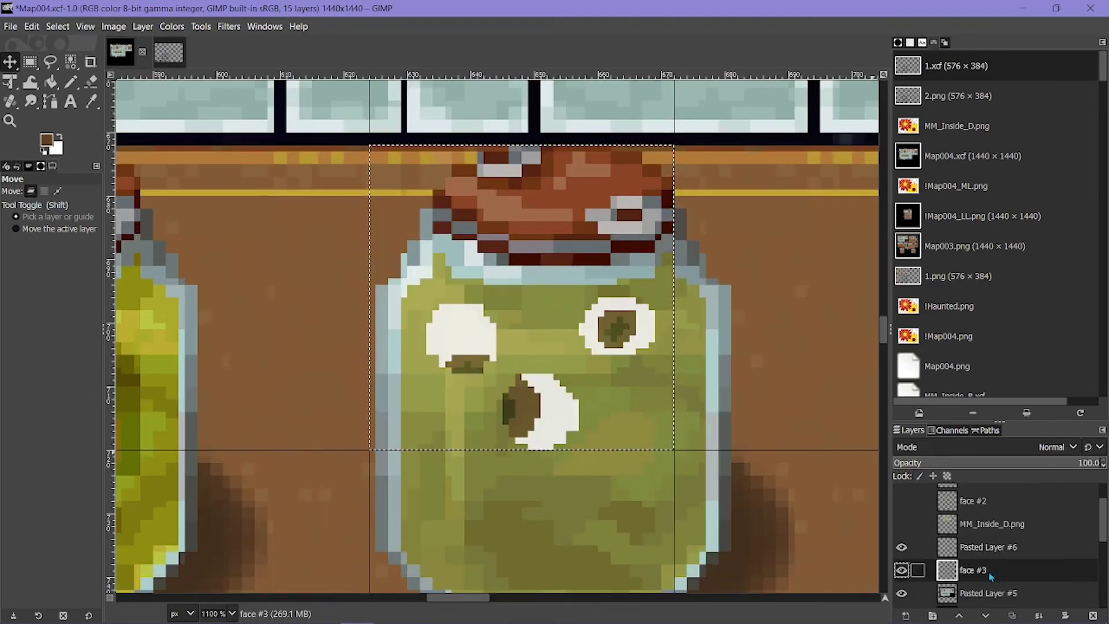
{"action": "key", "text": "ctrl+c"}
{"action": "key", "text": "ctrl+Tab"}
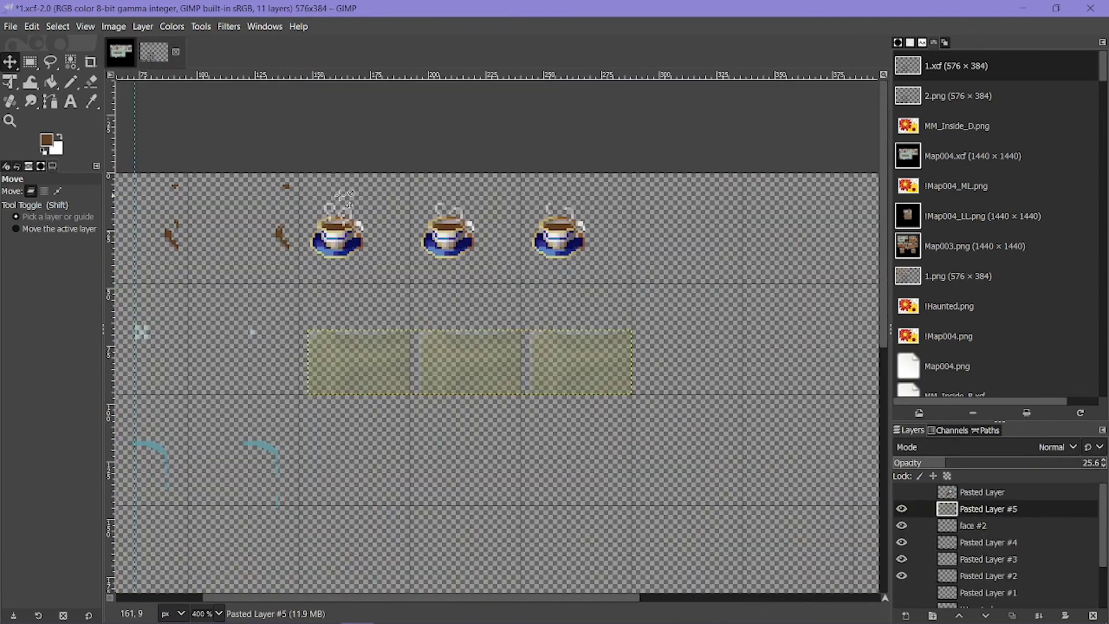
{"action": "key", "text": "4"}
{"action": "key", "text": "ctrl+v"}
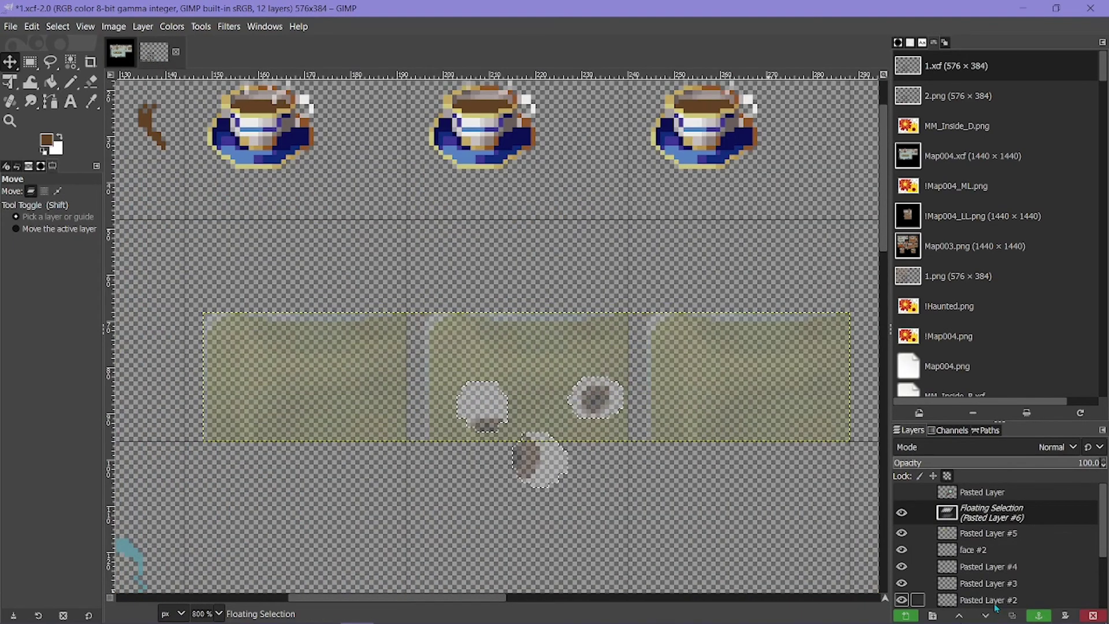
{"action": "left_click", "coordinate": [906, 615]}
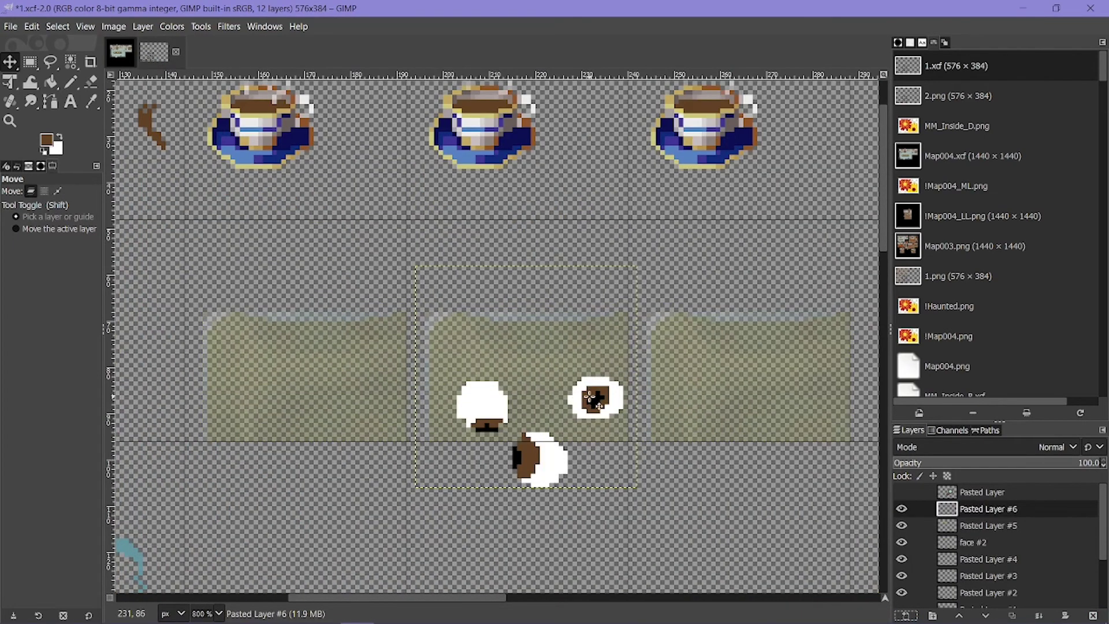
{"action": "left_click_drag", "start_coordinate": [593, 399], "coordinate": [360, 353]}
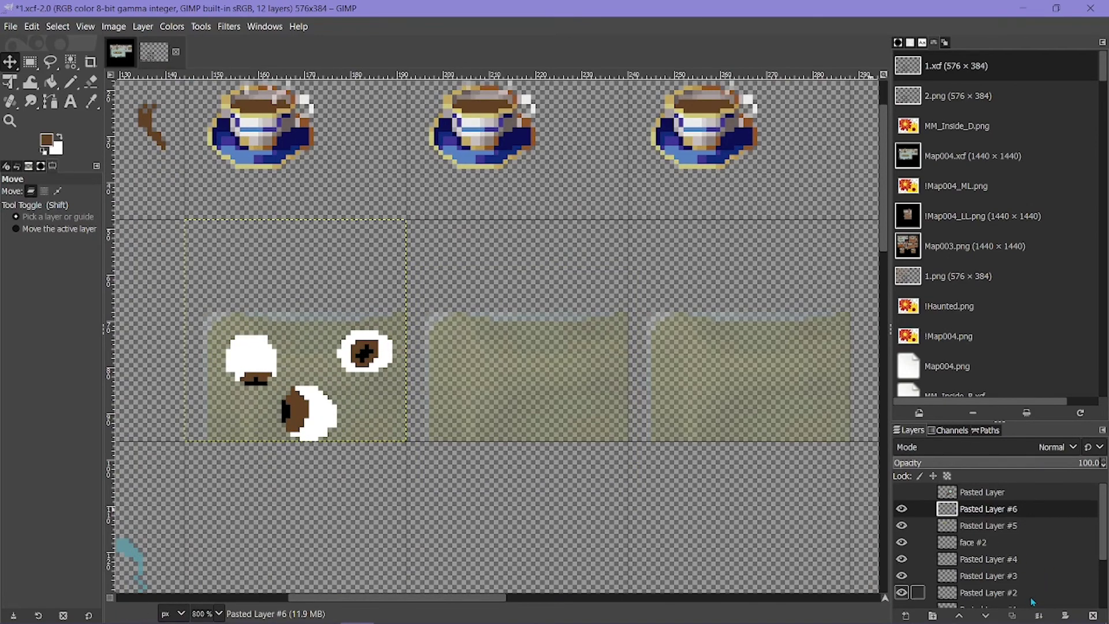
Step: Duplicate the face onto the second and third frames, merge them, and place the layer beneath Pasted Layer #5
{"action": "left_click", "coordinate": [1011, 616]}
{"action": "left_click_drag", "start_coordinate": [381, 367], "coordinate": [590, 353]}
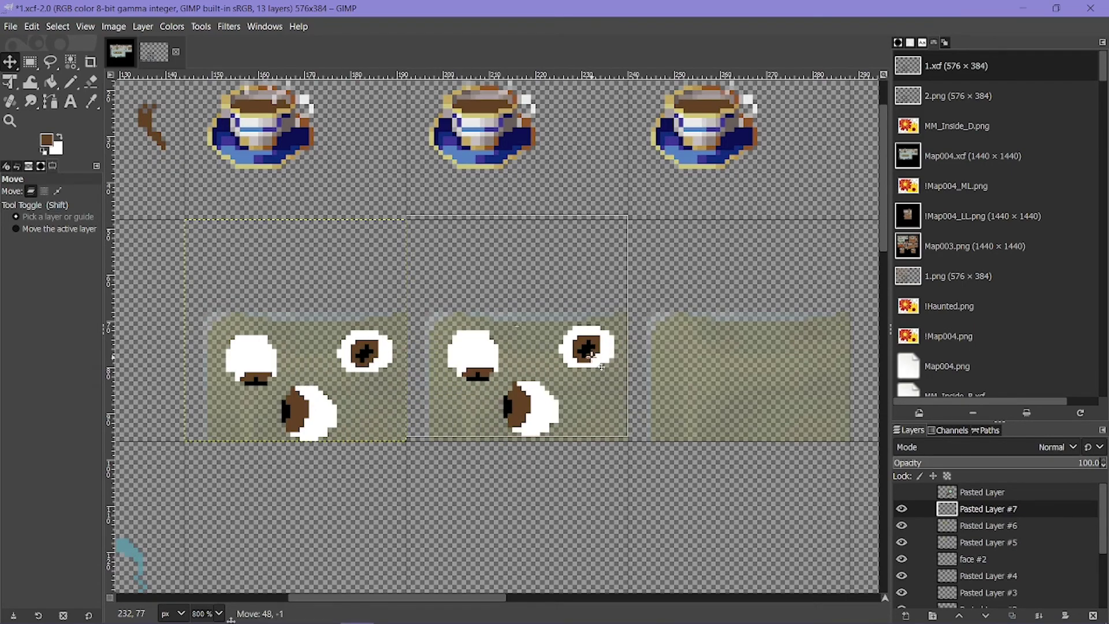
{"action": "mouse_move", "coordinate": [1037, 612]}
{"action": "key", "text": "ctrl+v"}
{"action": "key", "text": "ctrl+shift+n"}
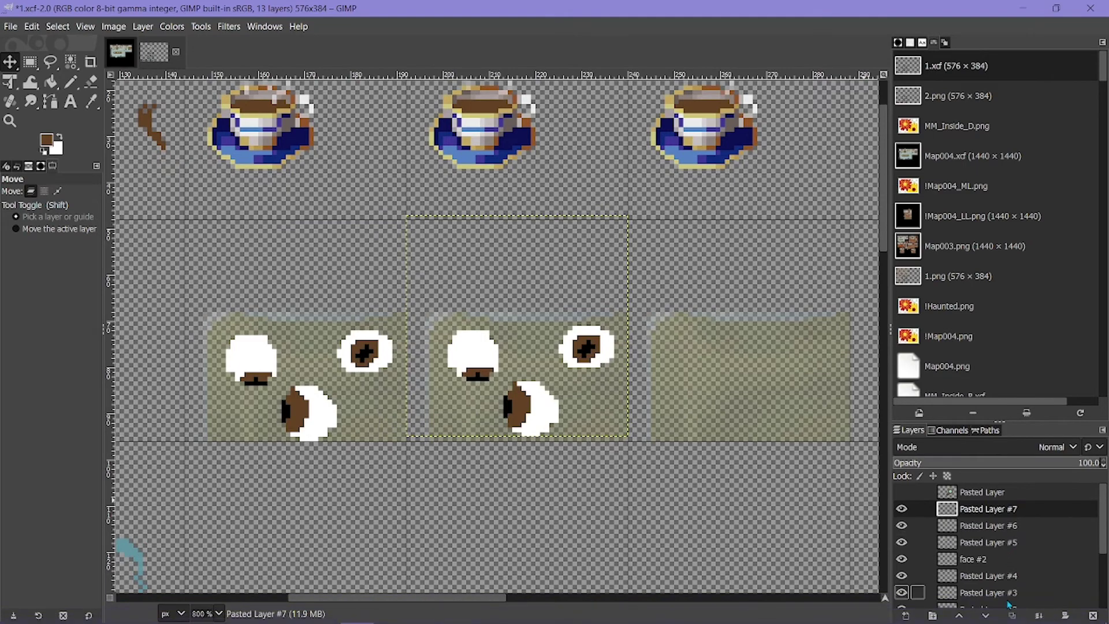
{"action": "left_click_drag", "start_coordinate": [528, 408], "coordinate": [749, 406]}
{"action": "left_click", "coordinate": [1039, 616]}
{"action": "left_click", "coordinate": [1038, 616]}
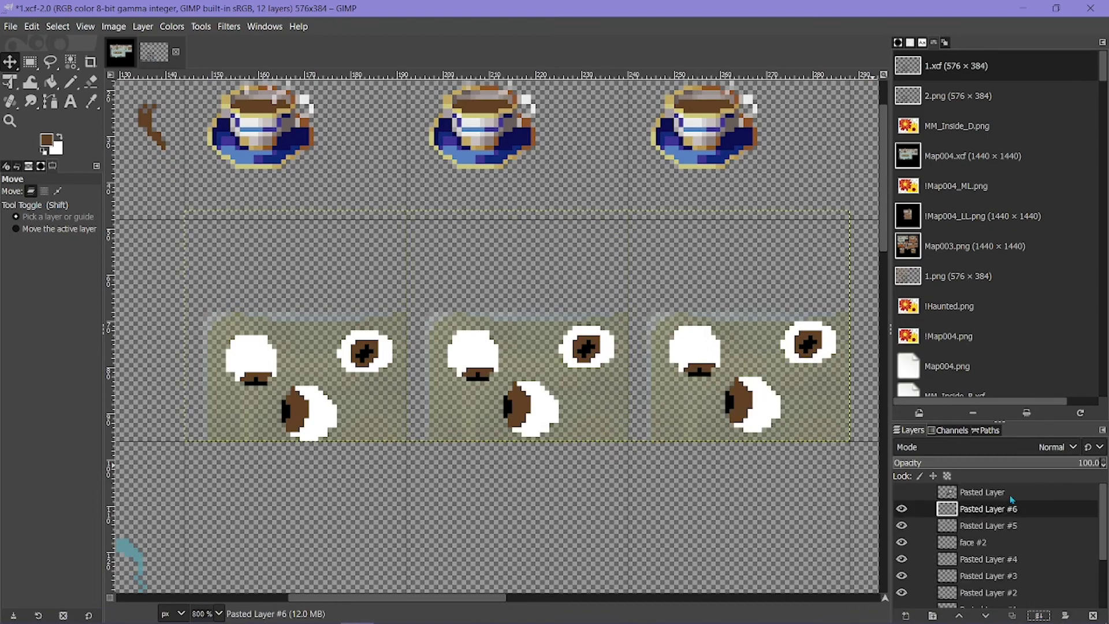
{"action": "left_click_drag", "start_coordinate": [963, 516], "coordinate": [974, 542]}
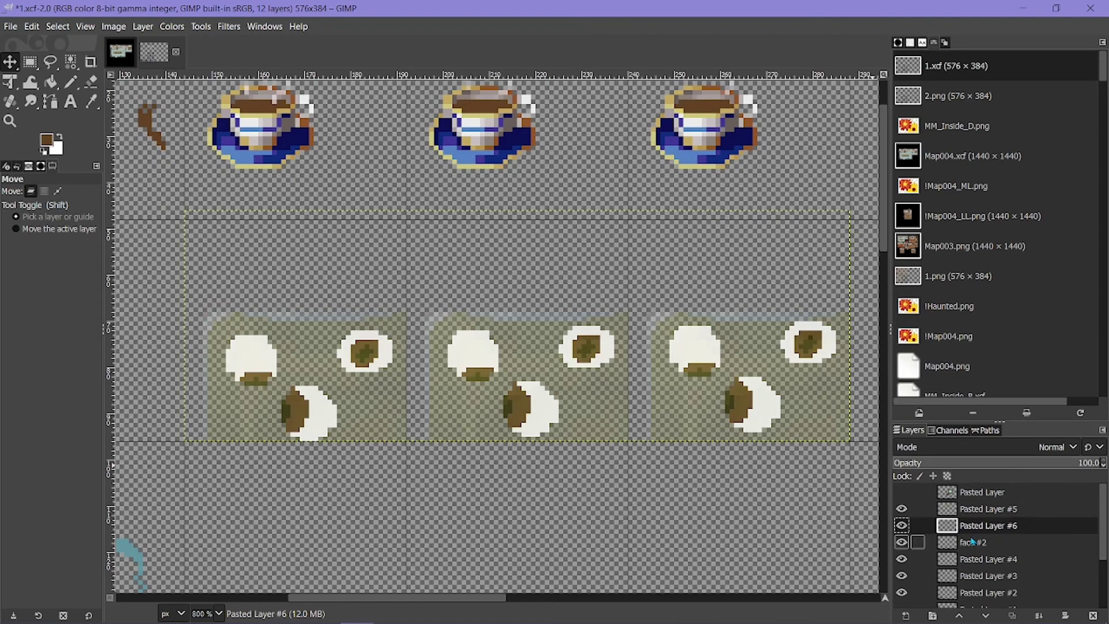
Step: Export the updated sprite sheet over 1.png
{"action": "left_click", "coordinate": [11, 26]}
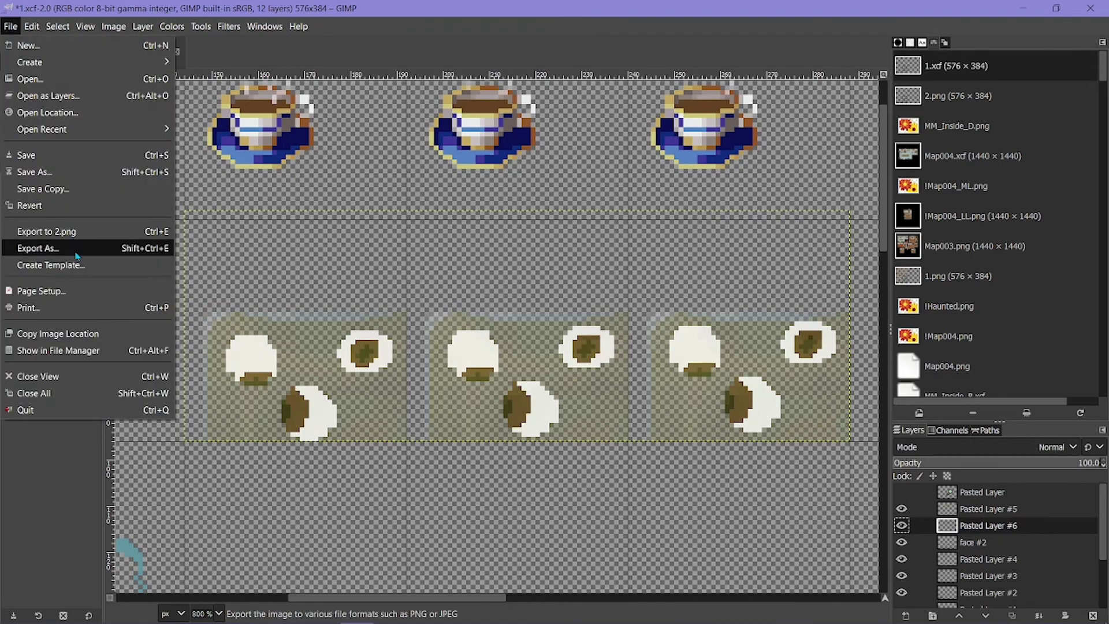
{"action": "left_click", "coordinate": [64, 228]}
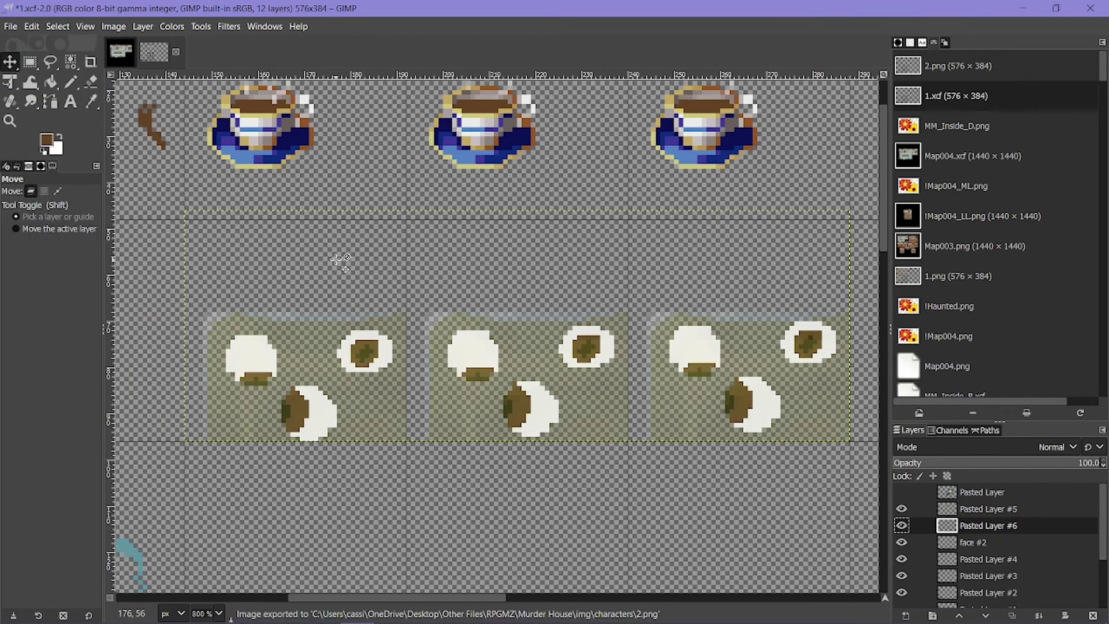
{"action": "key", "text": "ctrl+s"}
Step: Give the second table jar's event EV004 the eyeball jar sprite
{"action": "mouse_move", "coordinate": [422, 618]}
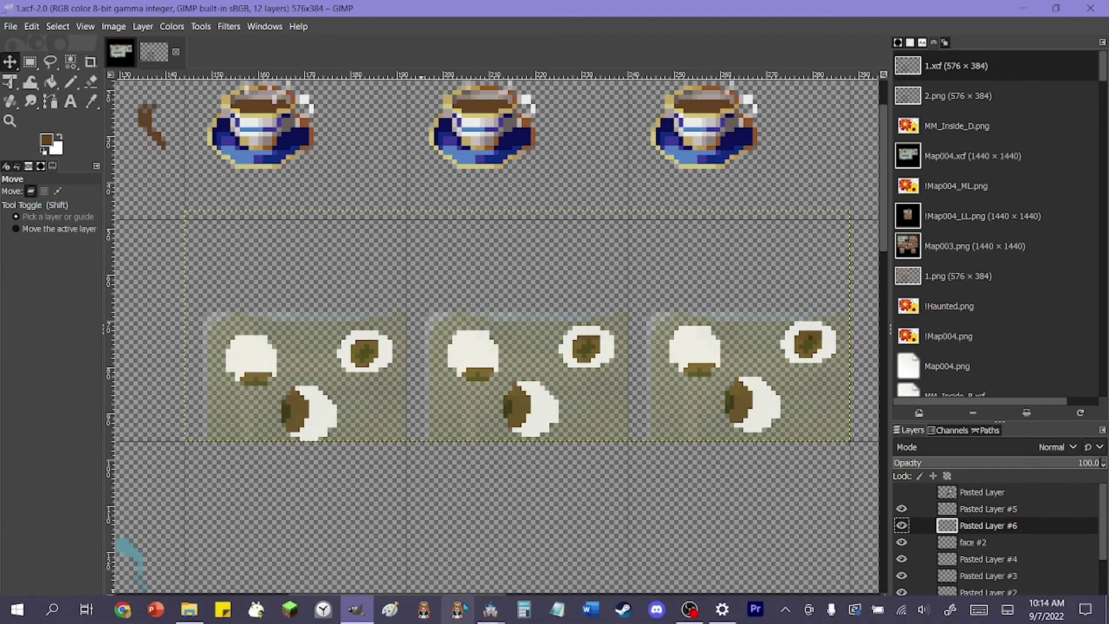
{"action": "mouse_move", "coordinate": [482, 611]}
{"action": "left_click", "coordinate": [582, 532]}
{"action": "double_click", "coordinate": [44, 103]}
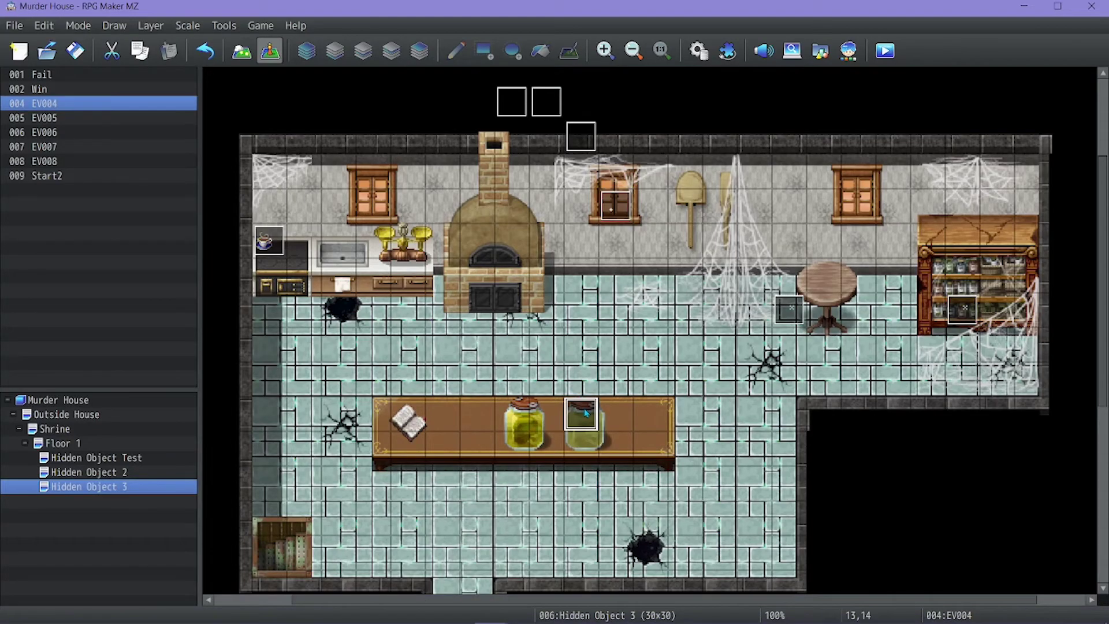
{"action": "double_click", "coordinate": [221, 384]}
{"action": "double_click", "coordinate": [497, 175]}
{"action": "left_click", "coordinate": [736, 561]}
Step: Set event EV007's image to an empty tile
{"action": "double_click", "coordinate": [235, 408]}
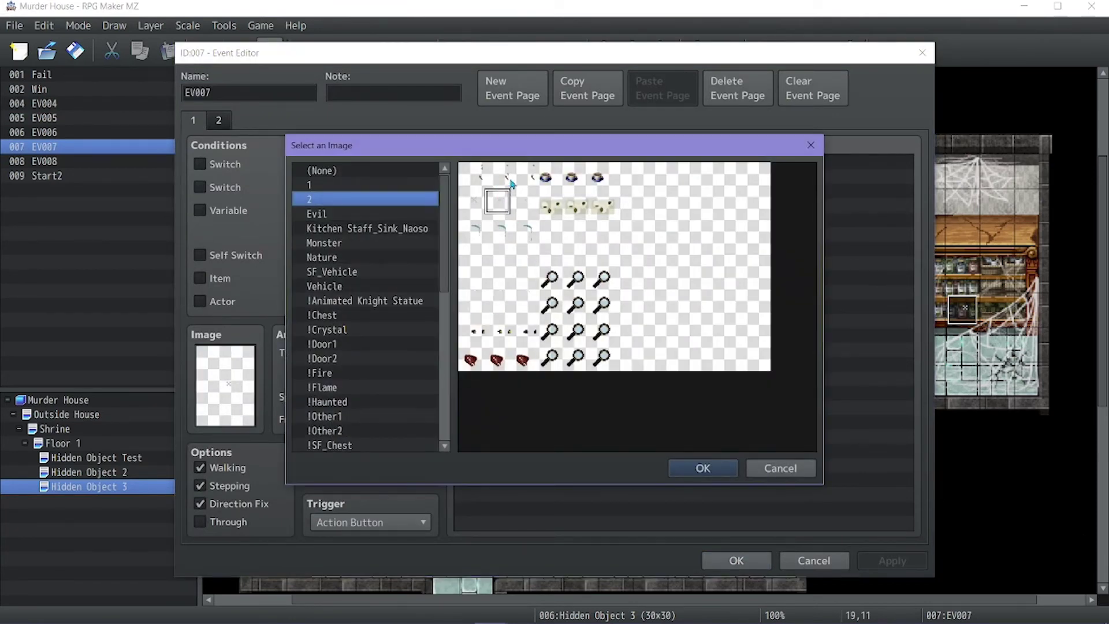
{"action": "double_click", "coordinate": [501, 279]}
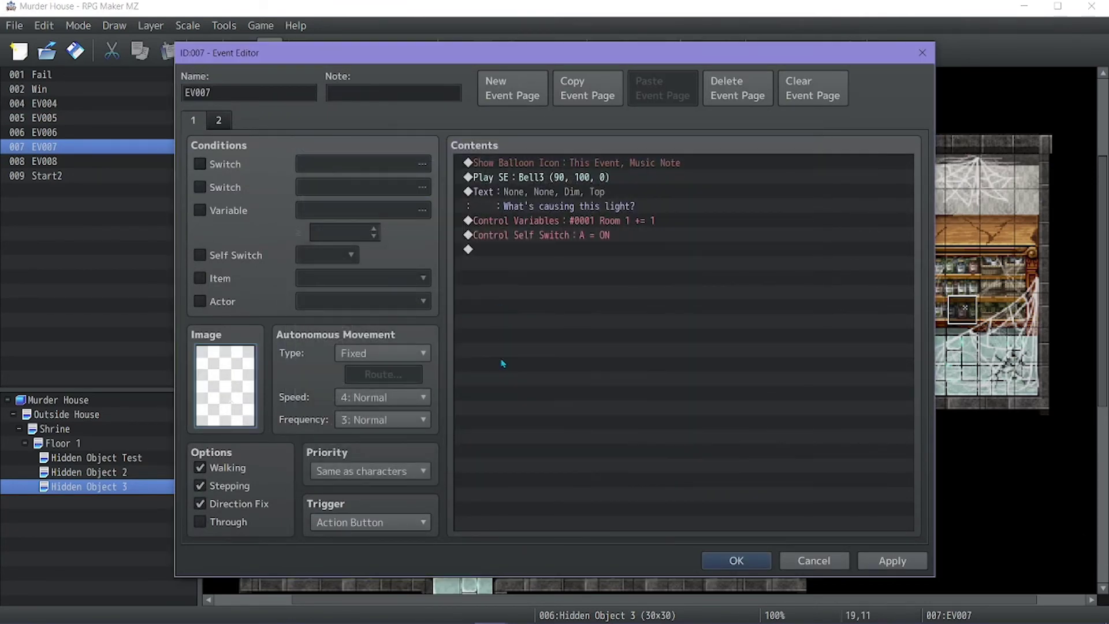
{"action": "left_click", "coordinate": [729, 559]}
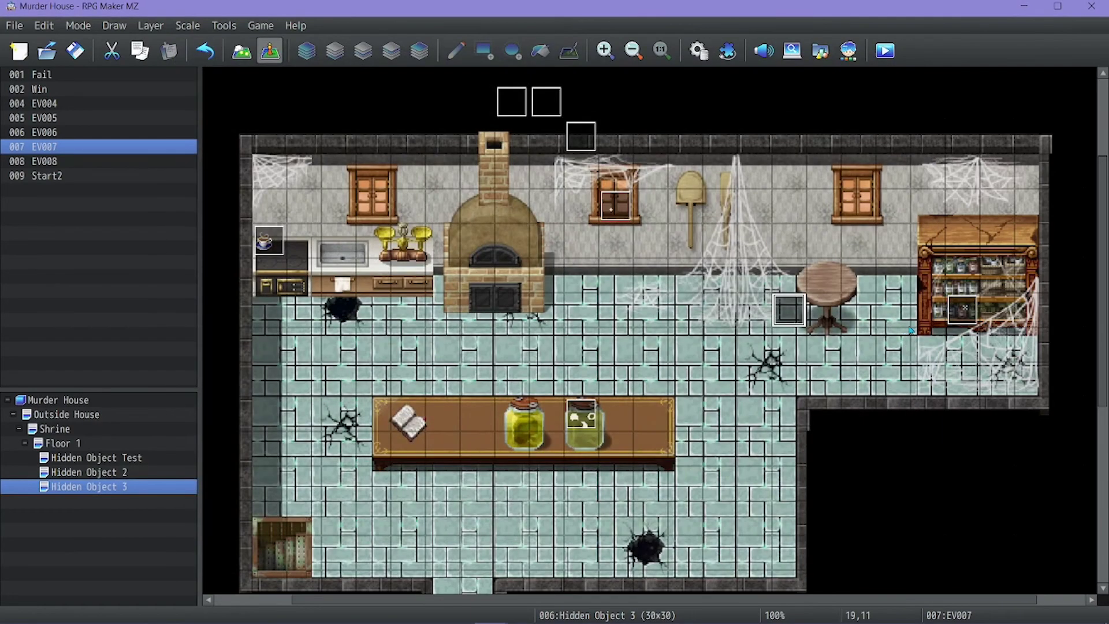
Step: Create a new event EV008 on the bookshelf with a blank image
{"action": "double_click", "coordinate": [958, 313]}
{"action": "double_click", "coordinate": [225, 385]}
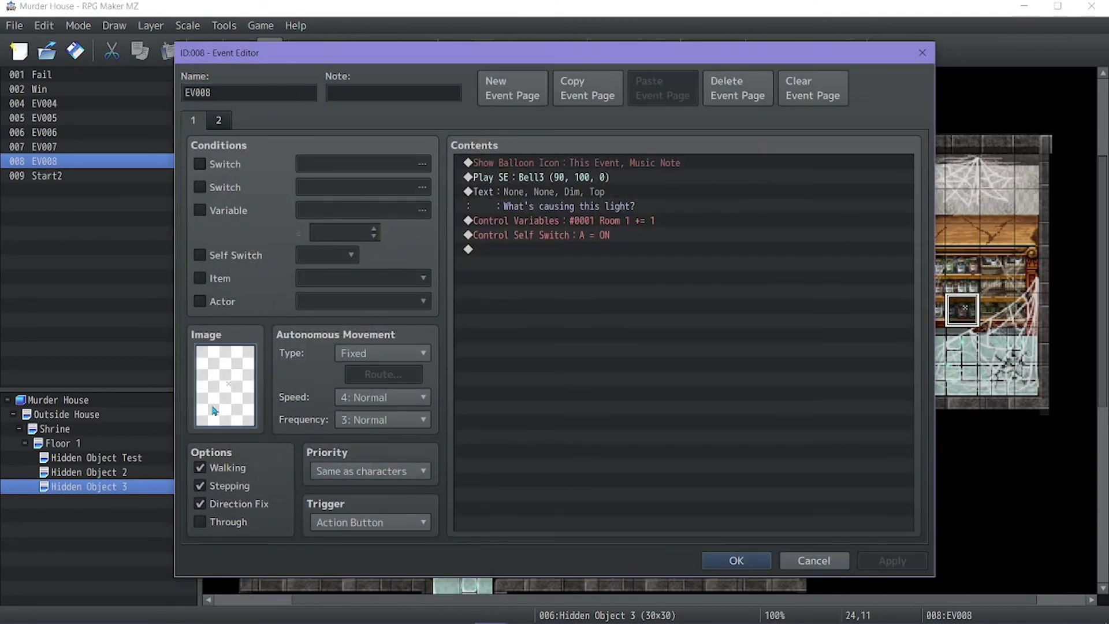
{"action": "double_click", "coordinate": [498, 203]}
{"action": "left_click", "coordinate": [735, 561]}
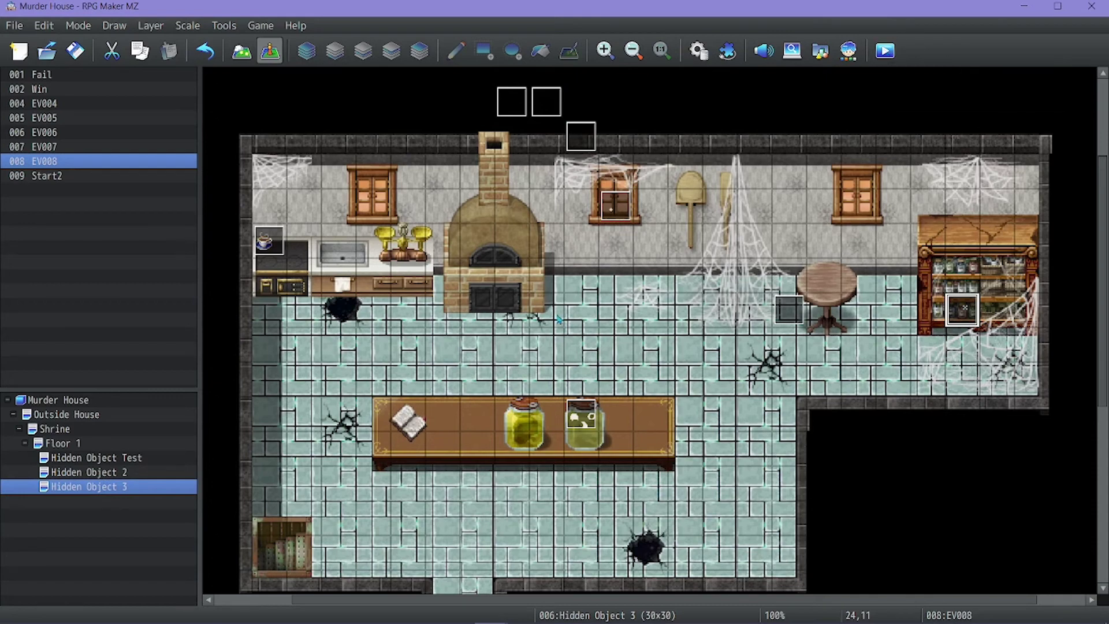
Step: On Floor 1, copy event EV020 and paste it beside the kitchen oven
{"action": "left_click", "coordinate": [72, 446]}
{"action": "scroll", "coordinate": [442, 460], "scroll_direction": "down", "scroll_amount": 10}
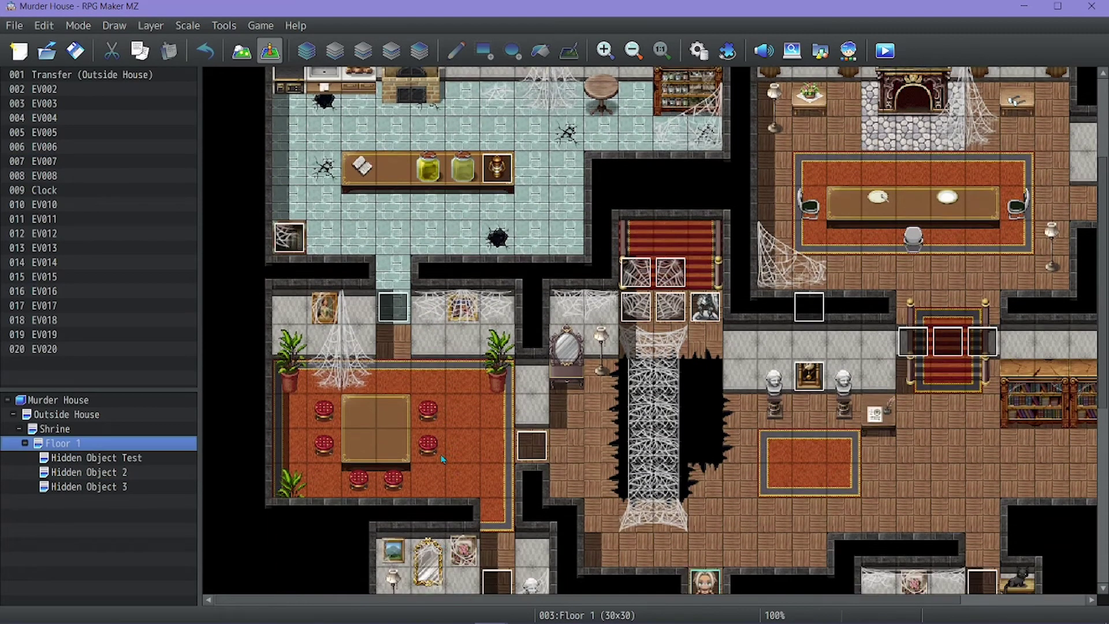
{"action": "left_click", "coordinate": [385, 551]}
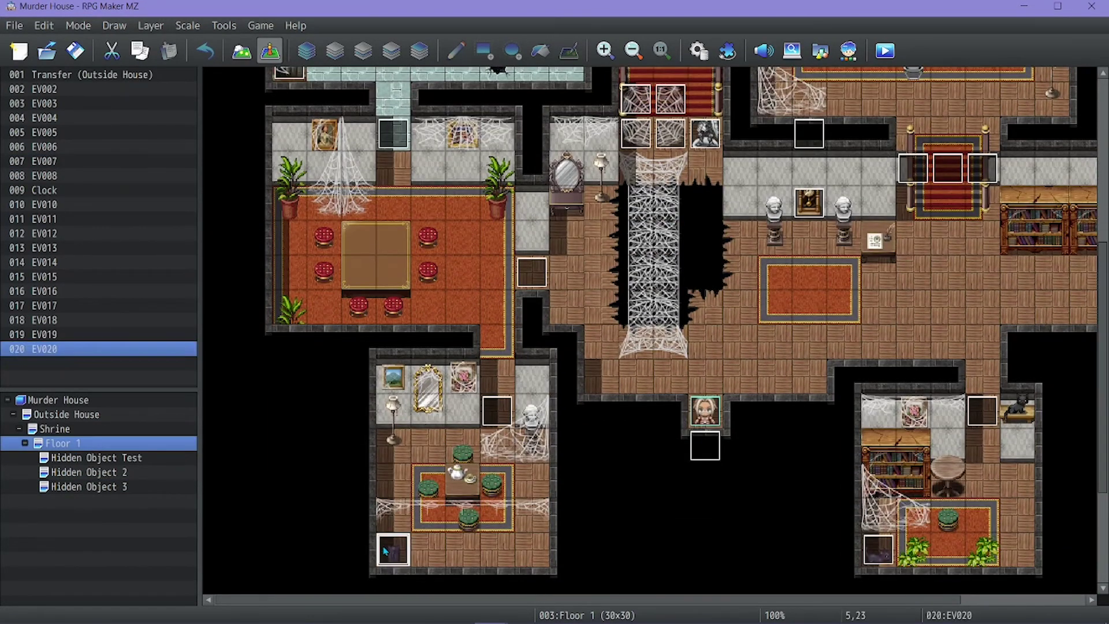
{"action": "right_click", "coordinate": [385, 551]}
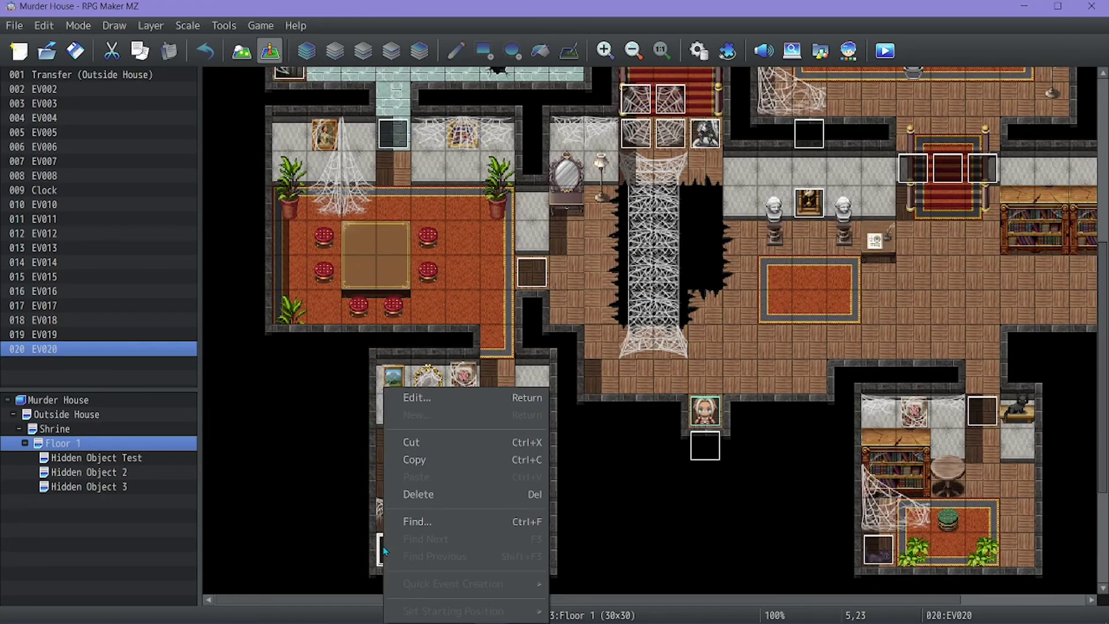
{"action": "key", "text": "Escape"}
{"action": "scroll", "coordinate": [629, 161], "scroll_direction": "up", "scroll_amount": 8}
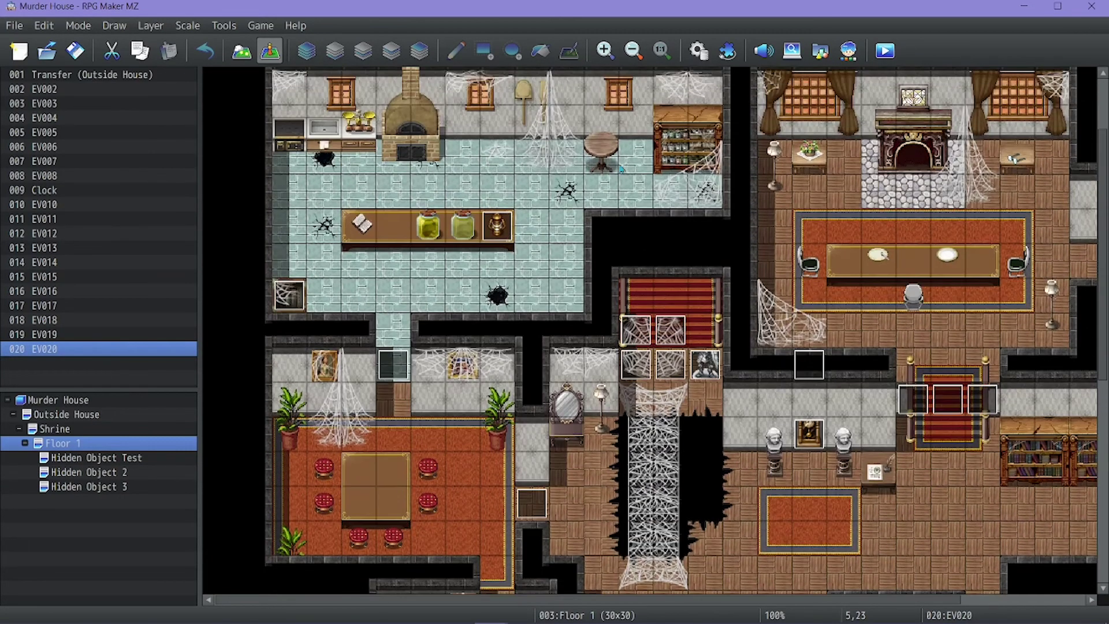
{"action": "right_click", "coordinate": [464, 163]}
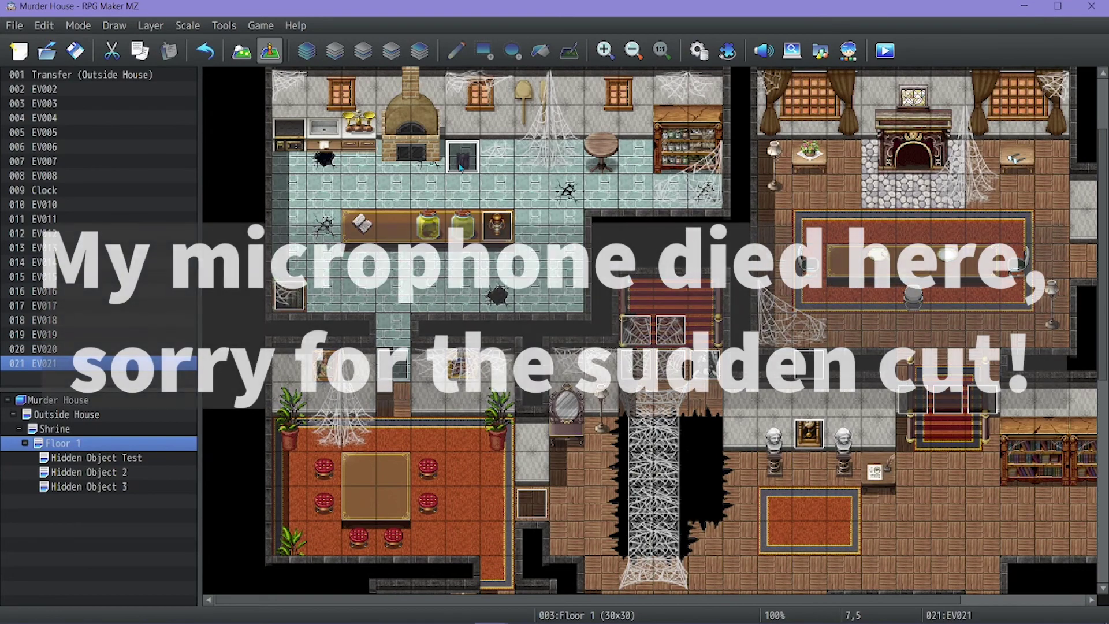
Step: Give the new event EV021 the black cat sprite
{"action": "double_click", "coordinate": [460, 165]}
{"action": "double_click", "coordinate": [234, 373]}
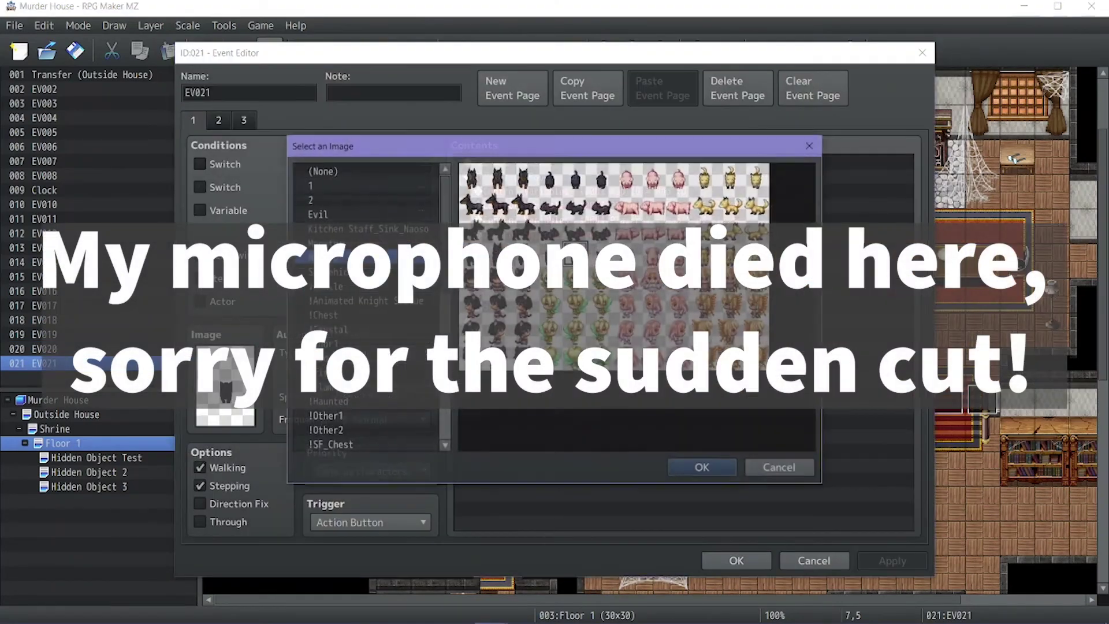
{"action": "double_click", "coordinate": [575, 177]}
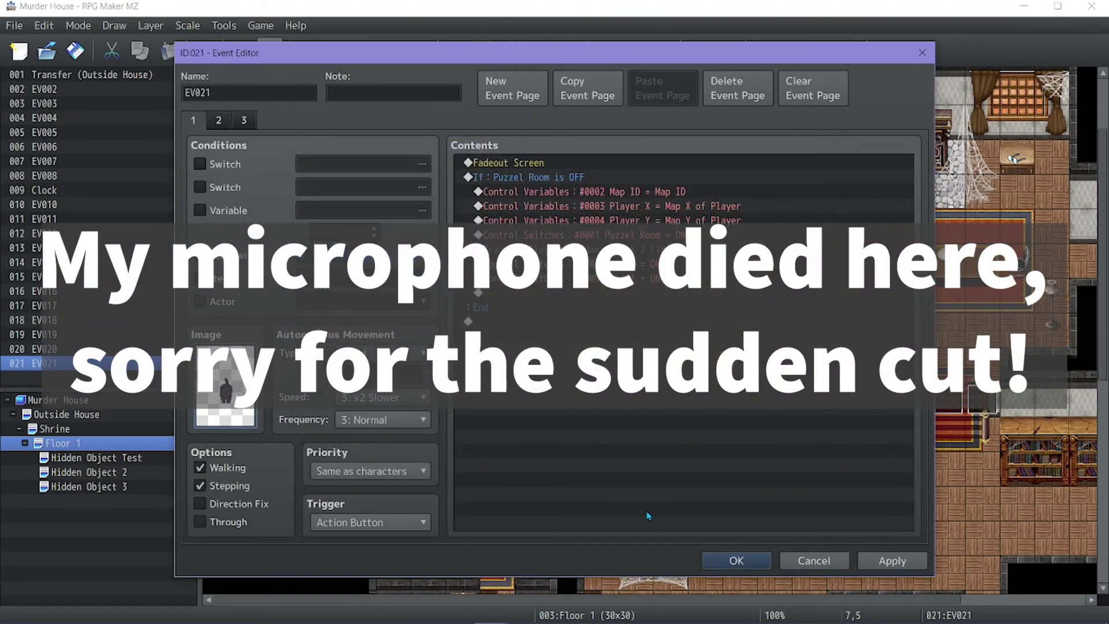
{"action": "left_click", "coordinate": [740, 569]}
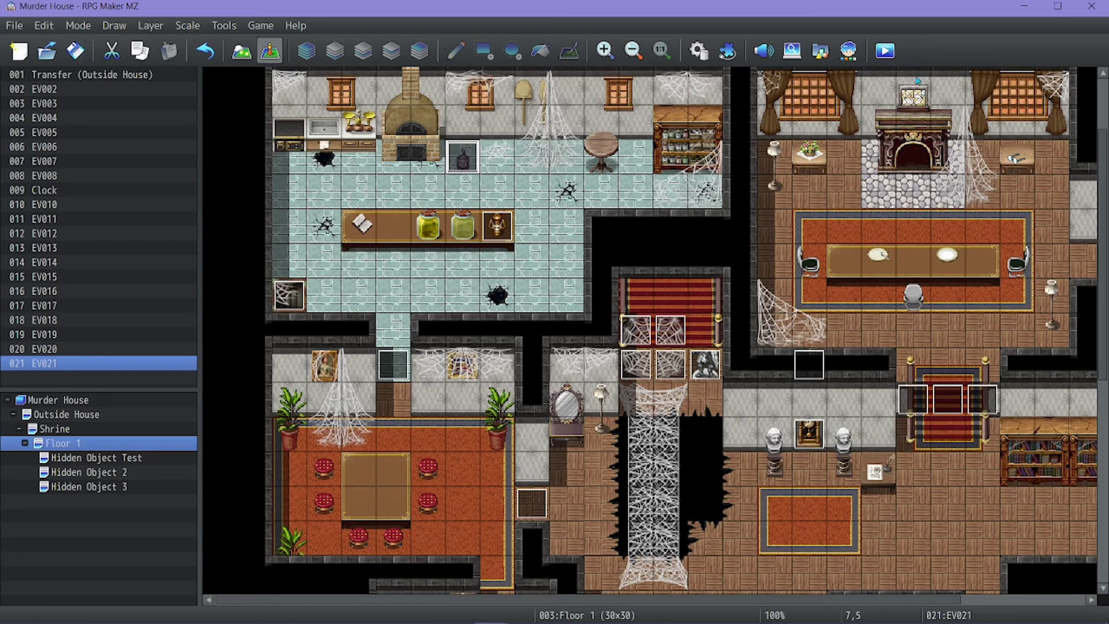
Step: Start a playtest, walk into the kitchen and talk to the black cat to begin the clue hunt
{"action": "left_click", "coordinate": [884, 51]}
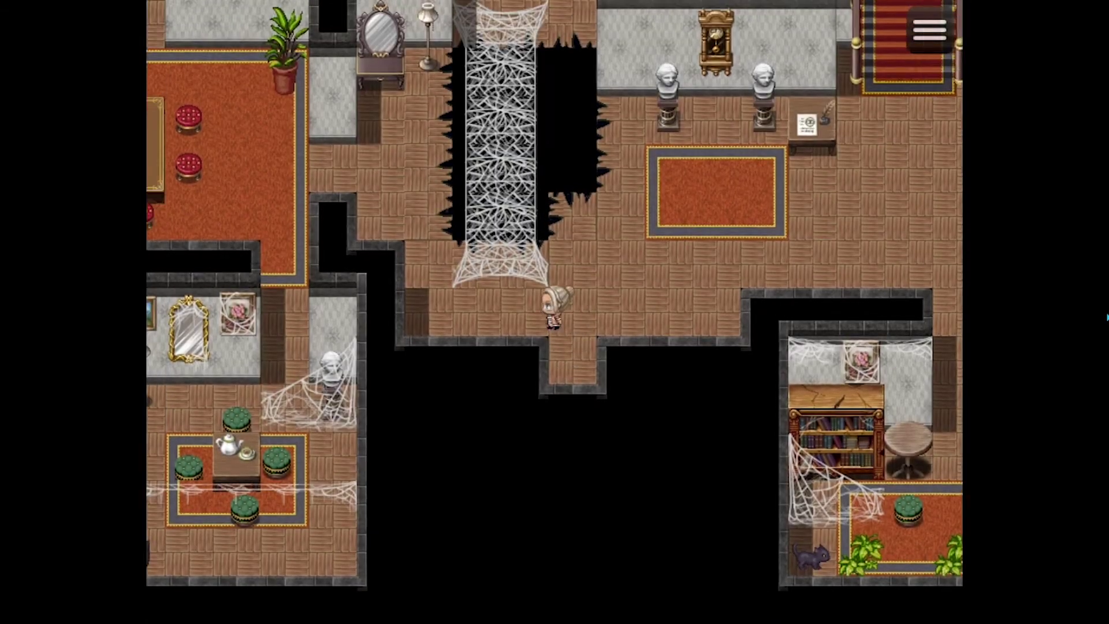
{"action": "key", "text": "Up"}
{"action": "key", "text": "Right"}
{"action": "key", "text": "Up"}
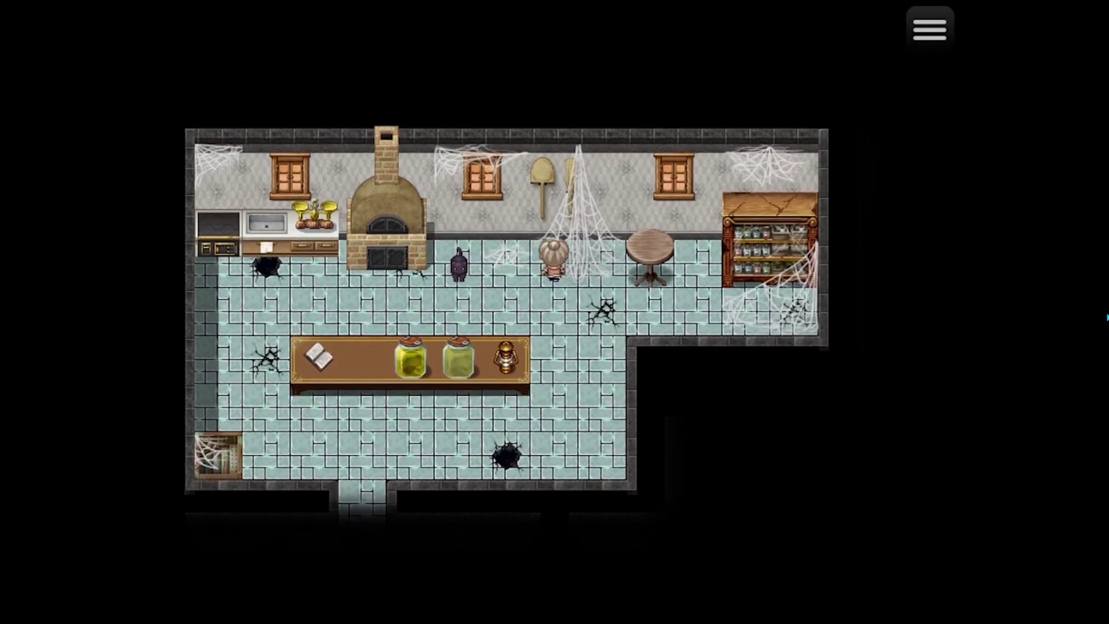
{"action": "key", "text": "Down"}
{"action": "key", "text": "Left"}
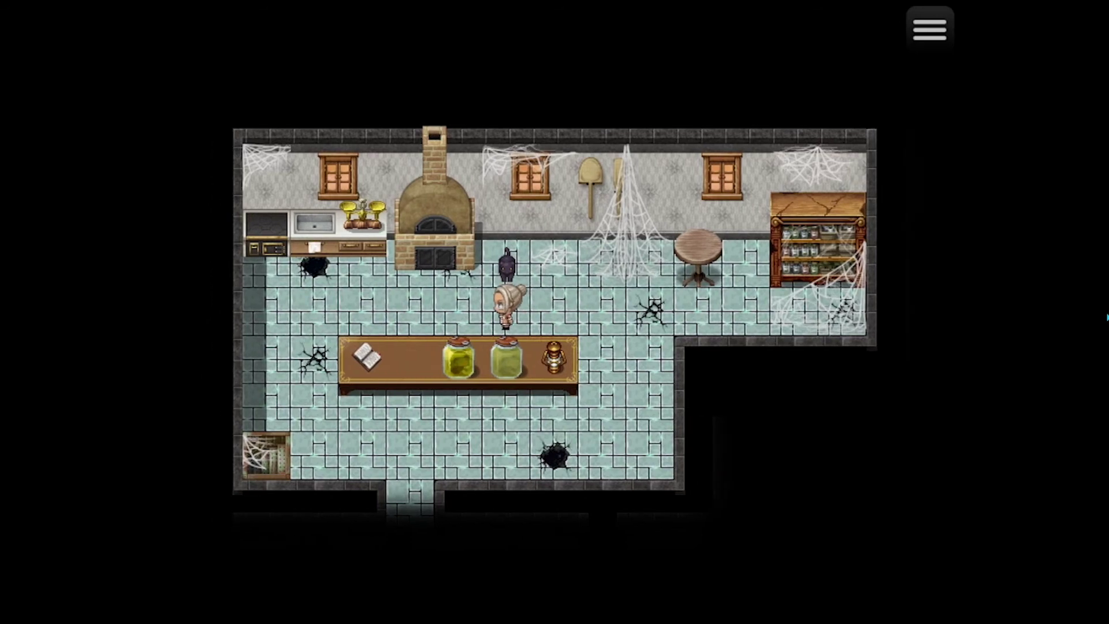
{"action": "key", "text": "Right"}
{"action": "key", "text": "Up"}
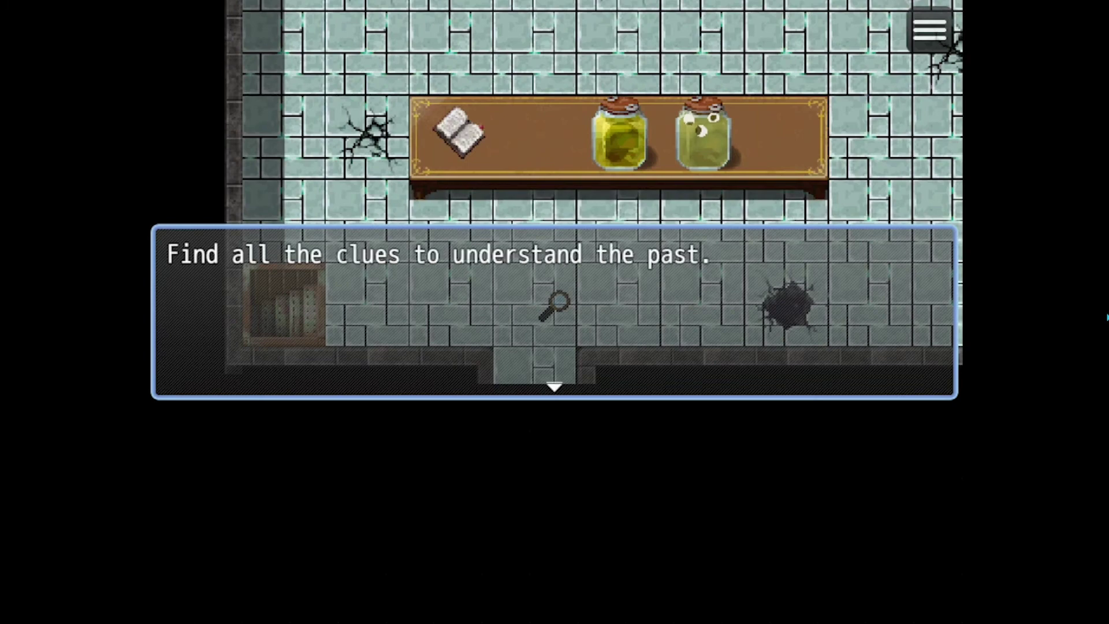
{"action": "key", "text": "Return"}
Step: Move the magnifier over the yellow jar and around the eyeball jar
{"action": "key", "text": "Up"}
{"action": "key", "text": "Right"}
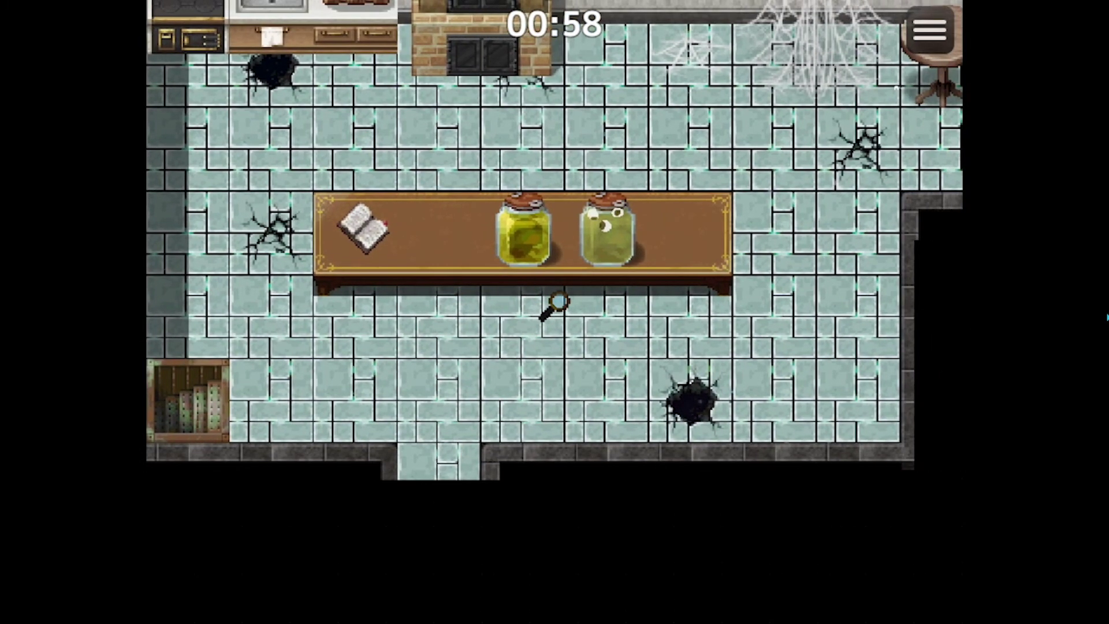
{"action": "key", "text": "Right"}
{"action": "key", "text": "Up"}
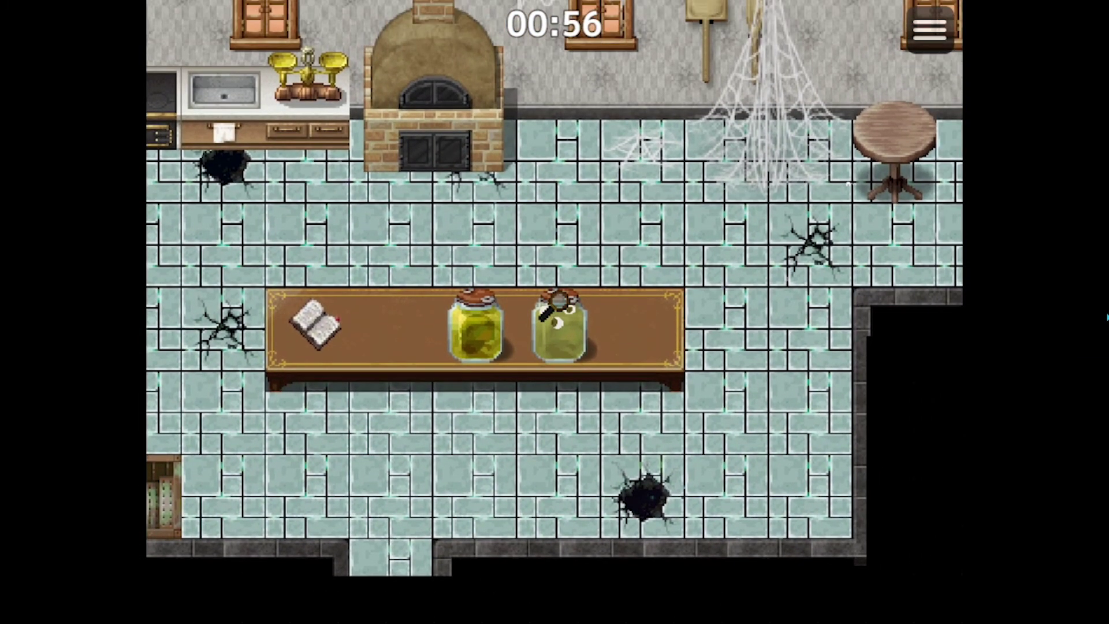
{"action": "key", "text": "Down"}
{"action": "key", "text": "Up"}
{"action": "key", "text": "Left"}
{"action": "key", "text": "Left"}
{"action": "key", "text": "Left"}
{"action": "key", "text": "Left"}
Step: Search the stove and floor crack, then leave full screen and close the playtest
{"action": "key", "text": "Left"}
{"action": "key", "text": "Left"}
{"action": "key", "text": "Left"}
{"action": "key", "text": "Up"}
{"action": "key", "text": "Left"}
{"action": "key", "text": "Left"}
{"action": "key", "text": "Up"}
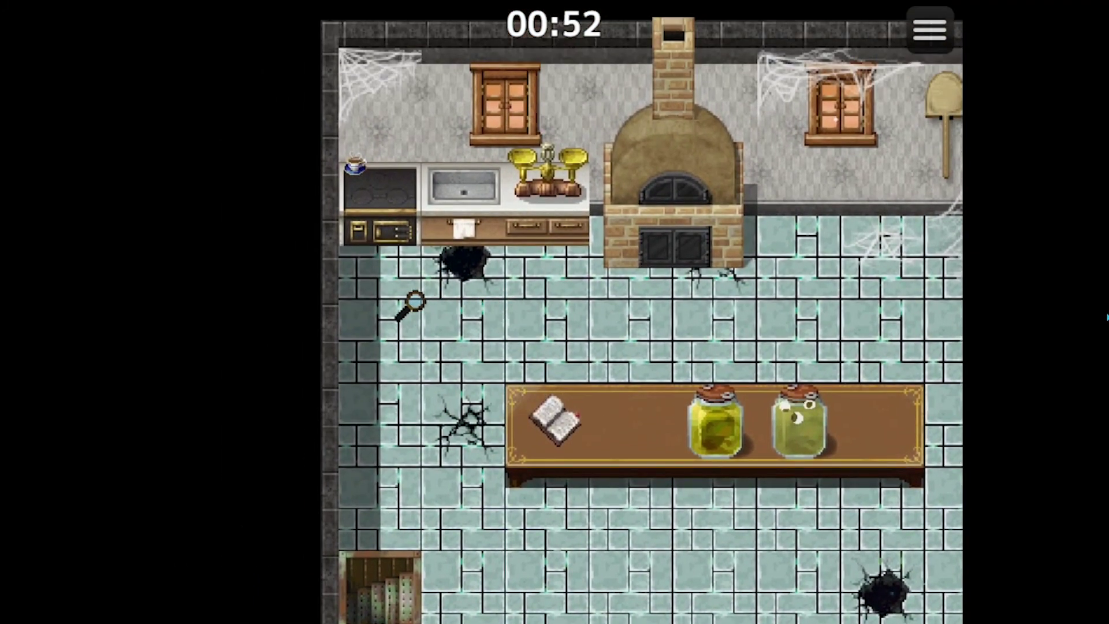
{"action": "key", "text": "Up"}
{"action": "key", "text": "Up"}
{"action": "key", "text": "Up"}
{"action": "key", "text": "Left"}
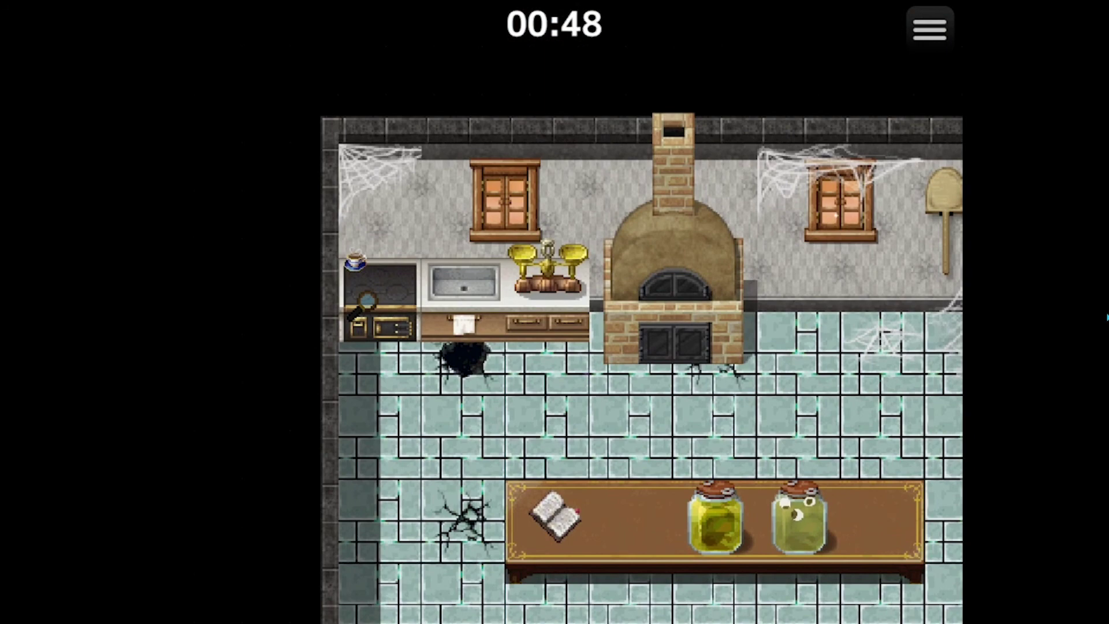
{"action": "key", "text": "Right"}
{"action": "key", "text": "Right"}
{"action": "key", "text": "Right"}
{"action": "key", "text": "Right"}
{"action": "key", "text": "Right"}
{"action": "key", "text": "Right"}
{"action": "key", "text": "Right"}
{"action": "key", "text": "Right"}
{"action": "key", "text": "Right"}
{"action": "key", "text": "Right"}
{"action": "key", "text": "Right"}
{"action": "key", "text": "Right"}
{"action": "key", "text": "Right"}
{"action": "key", "text": "Right"}
{"action": "key", "text": "Right"}
{"action": "key", "text": "Right"}
{"action": "key", "text": "Right"}
{"action": "key", "text": "Right"}
{"action": "key", "text": "Right"}
{"action": "key", "text": "Right"}
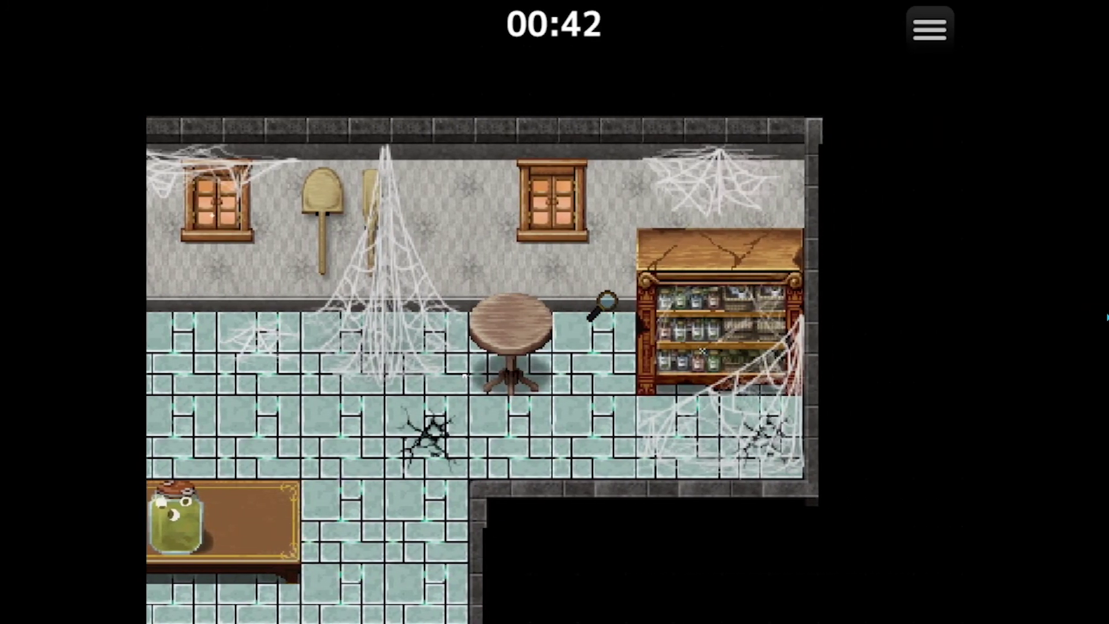
{"action": "key", "text": "Down"}
{"action": "key", "text": "Left"}
{"action": "key", "text": "Left"}
{"action": "key", "text": "Left"}
{"action": "key", "text": "Down"}
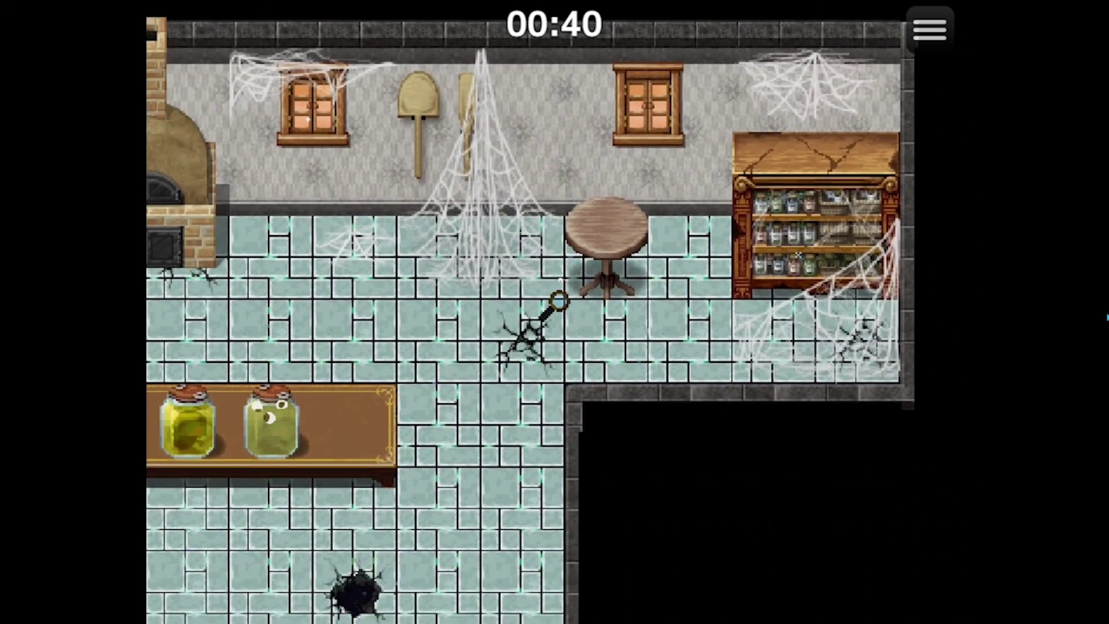
{"action": "key", "text": "F4"}
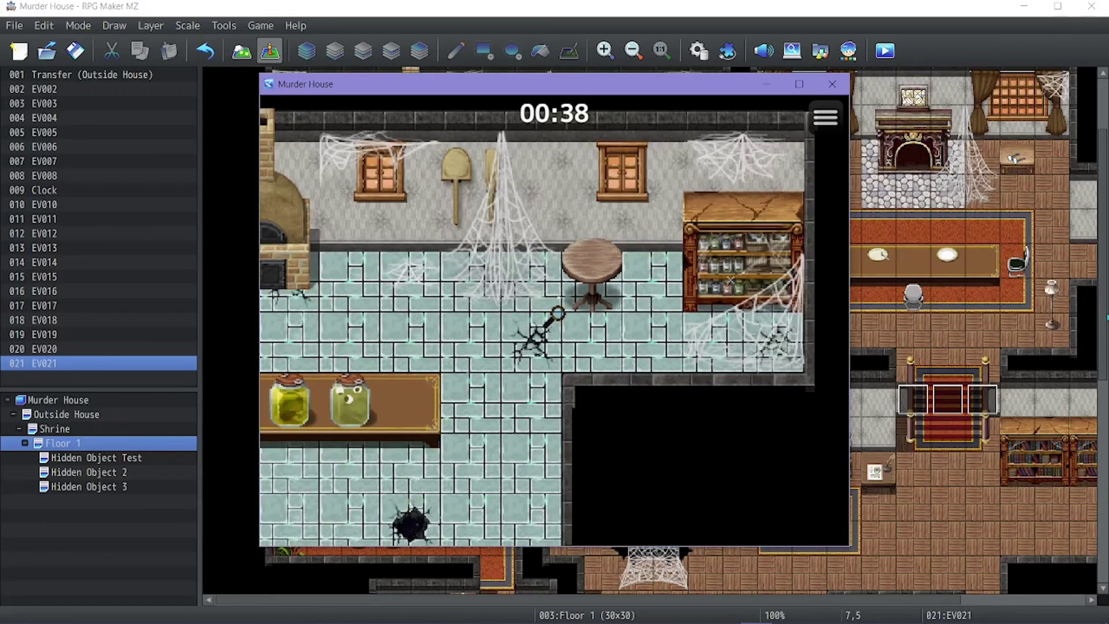
{"action": "left_click", "coordinate": [833, 84]}
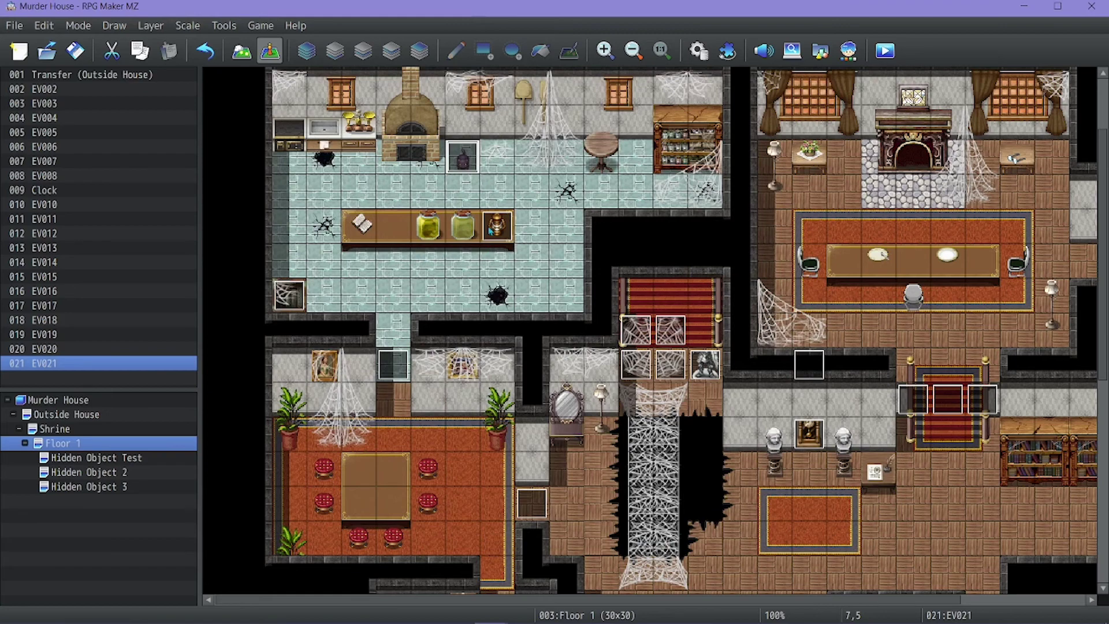
Step: In GIMP, select Pasted Layer #6, hide #5's olive overlay, and shift the eyeball sprites down a pixel
{"action": "left_click", "coordinate": [388, 614]}
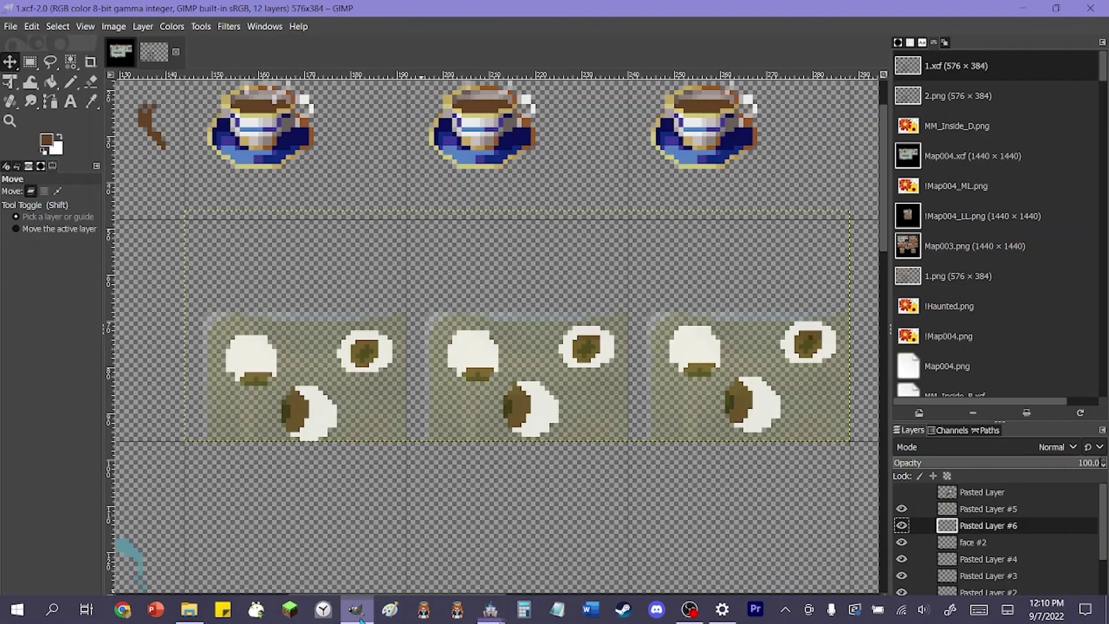
{"action": "left_click", "coordinate": [902, 524]}
{"action": "left_click", "coordinate": [902, 524]}
{"action": "left_click", "coordinate": [942, 511]}
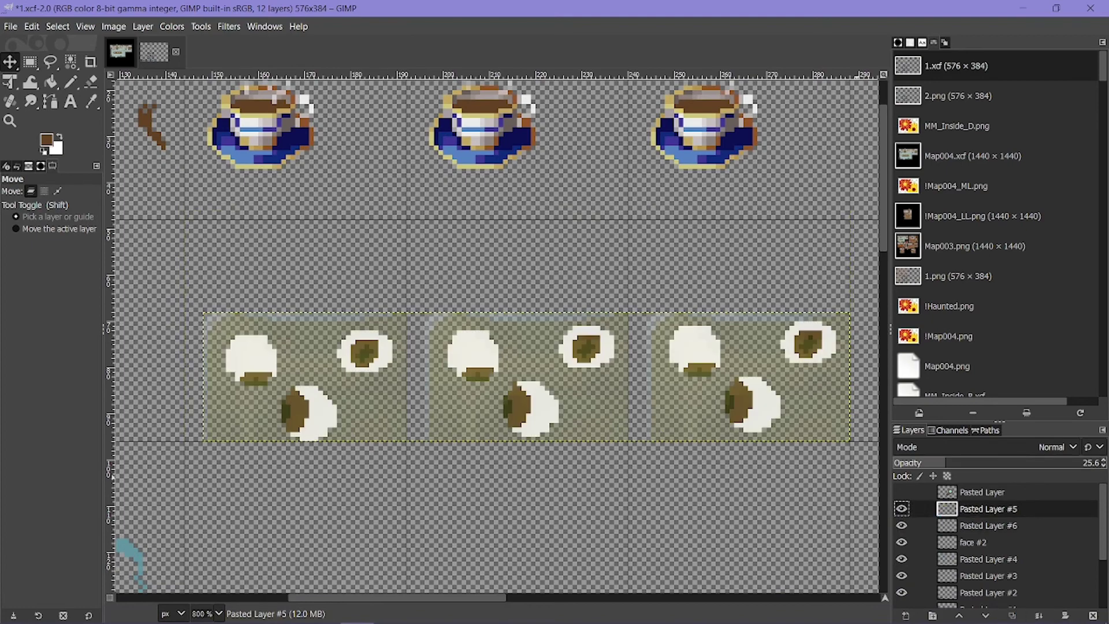
{"action": "left_click", "coordinate": [953, 526]}
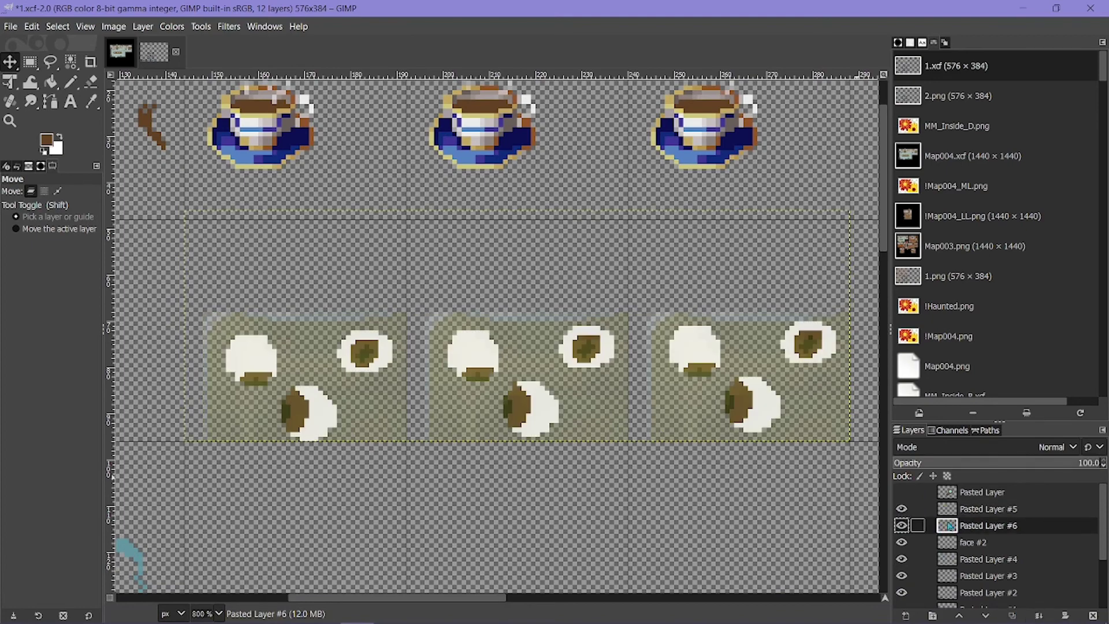
{"action": "left_click", "coordinate": [902, 509]}
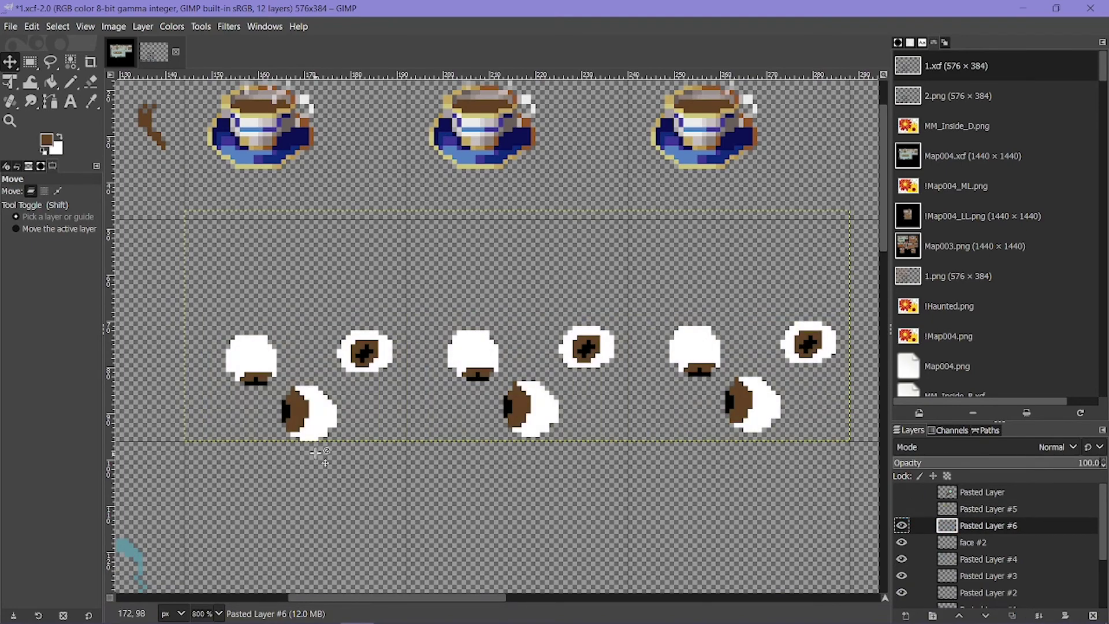
{"action": "scroll", "coordinate": [296, 432], "scroll_direction": "up", "scroll_amount": 3, "text": "ctrl"}
{"action": "left_click_drag", "start_coordinate": [315, 434], "coordinate": [319, 438]}
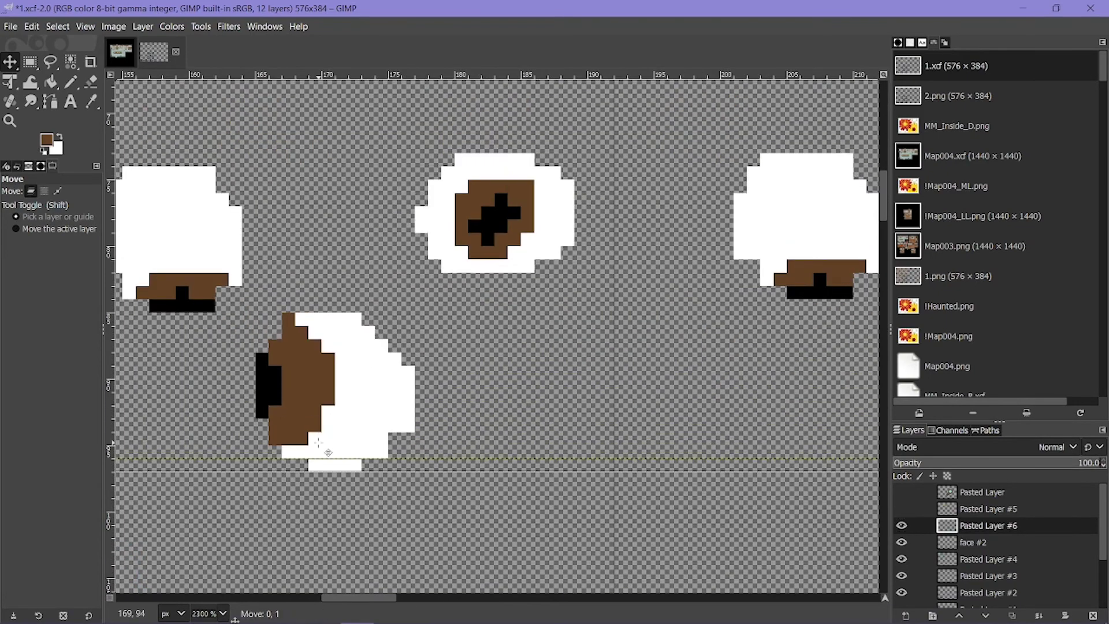
Step: Set the Eraser to hard edge and nudge the eyeball sprites into alignment
{"action": "left_click", "coordinate": [90, 82]}
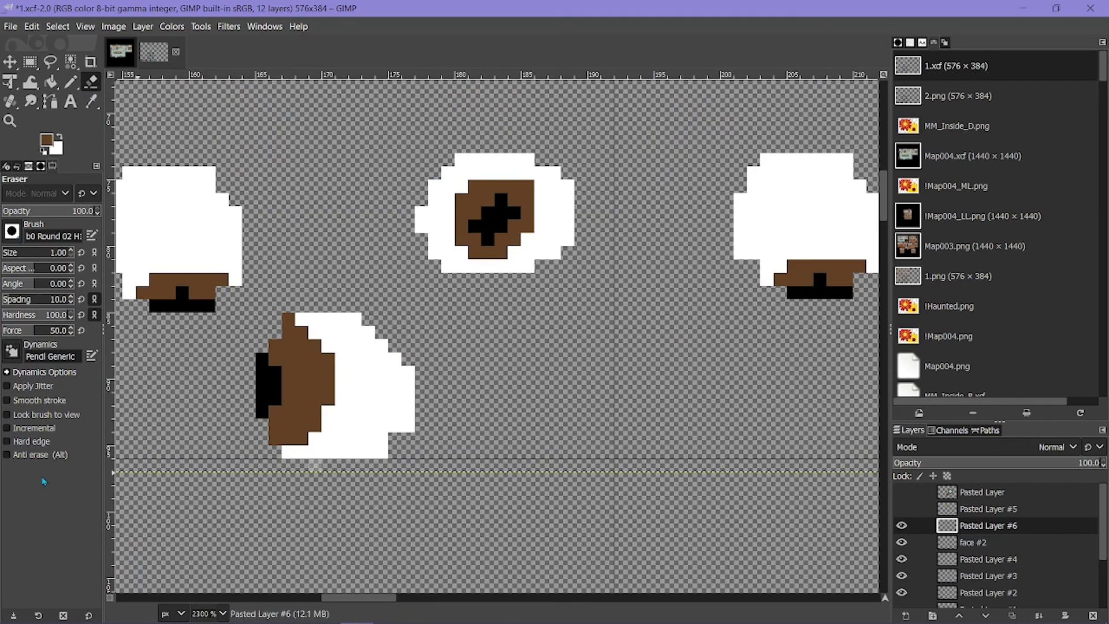
{"action": "left_click", "coordinate": [24, 442]}
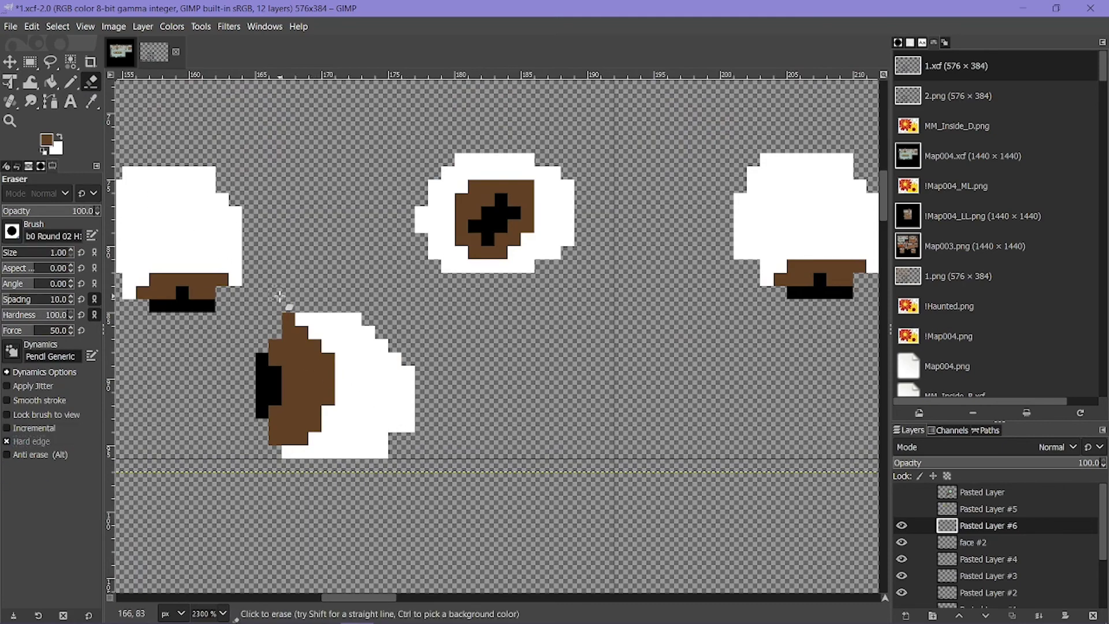
{"action": "key", "text": "m"}
{"action": "left_click_drag", "start_coordinate": [306, 347], "coordinate": [295, 346]}
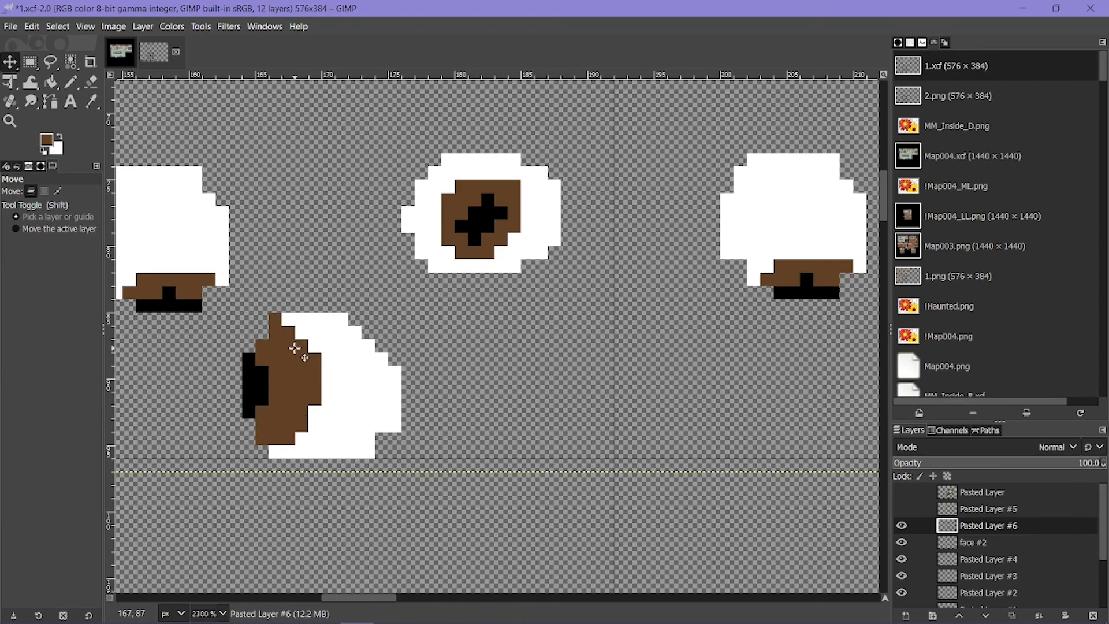
{"action": "key", "text": "Right"}
{"action": "key", "text": "Right"}
{"action": "key", "text": "Down"}
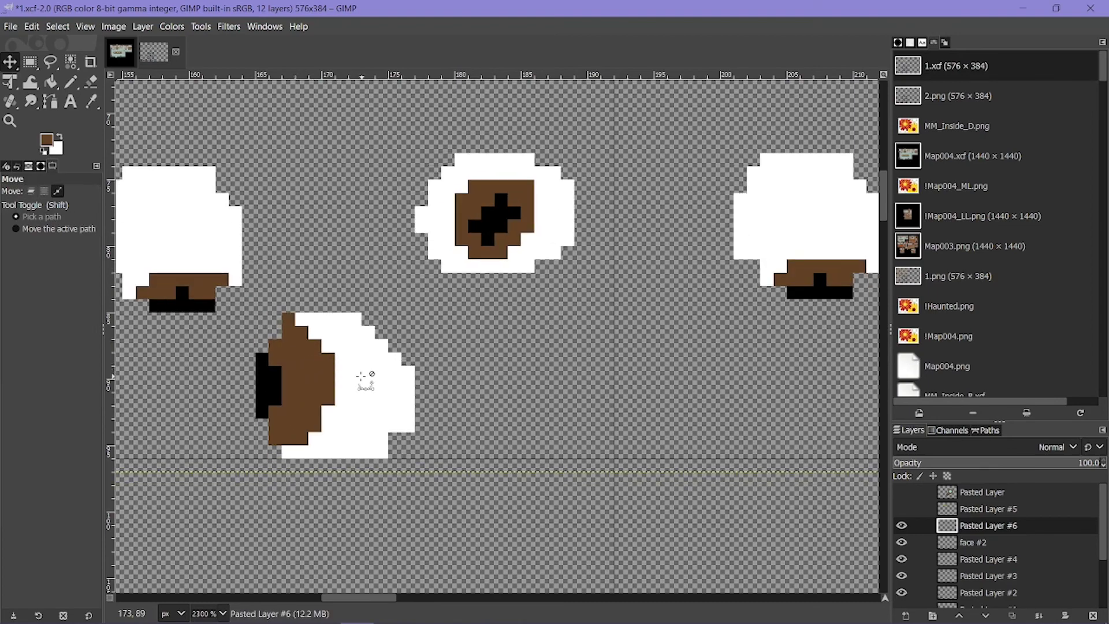
{"action": "key", "text": "Up"}
{"action": "key", "text": "Left"}
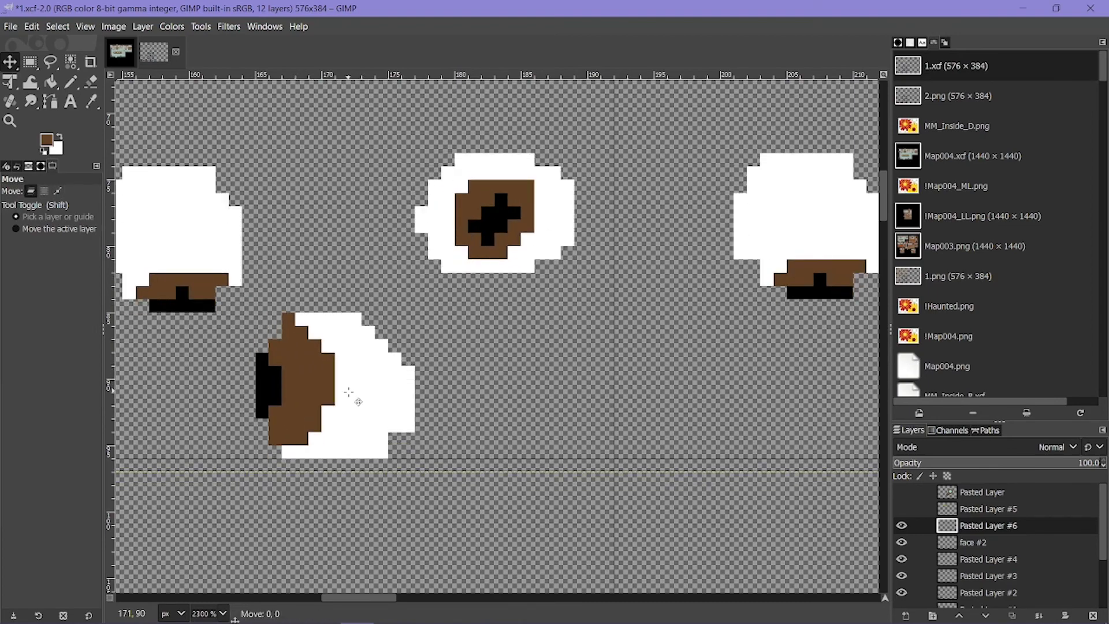
{"action": "key", "text": "Down"}
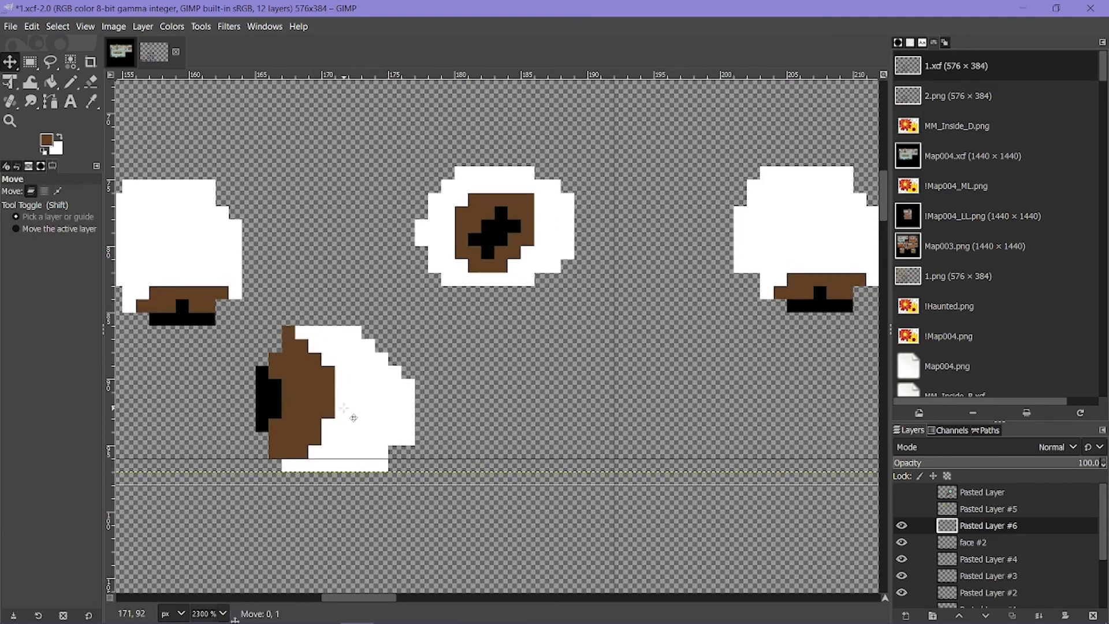
Step: Erase the white strip under the bottom-left eyeball
{"action": "key", "text": "shift+e"}
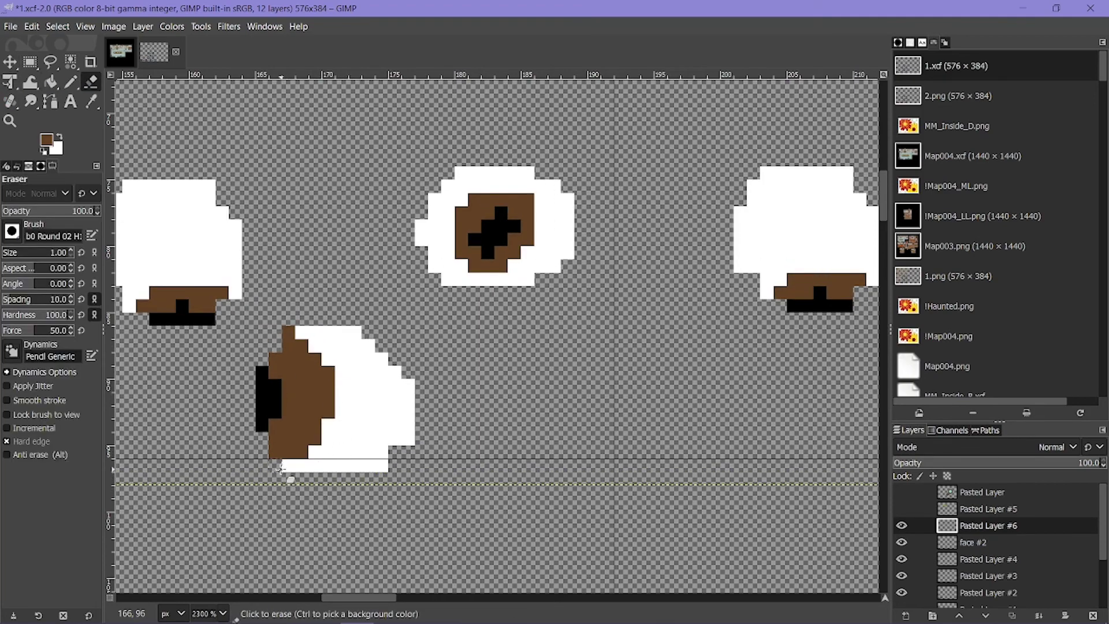
{"action": "left_click_drag", "start_coordinate": [280, 469], "coordinate": [442, 488]}
{"action": "left_click_drag", "start_coordinate": [354, 468], "coordinate": [382, 467]}
{"action": "scroll", "coordinate": [380, 465], "scroll_direction": "right", "scroll_amount": 5, "text": "shift"}
{"action": "scroll", "coordinate": [379, 466], "scroll_direction": "down", "scroll_amount": 3, "text": "ctrl"}
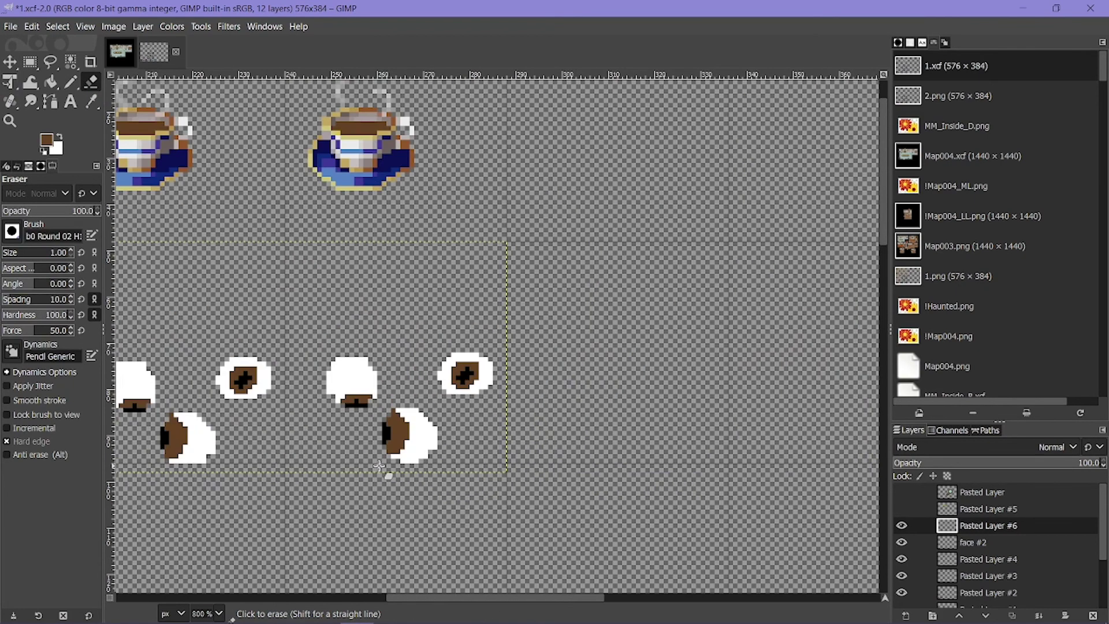
Step: Save, restore Pasted Layer #5's overlay, export over 2.png, and return to RPG Maker MZ
{"action": "key", "text": "ctrl+s"}
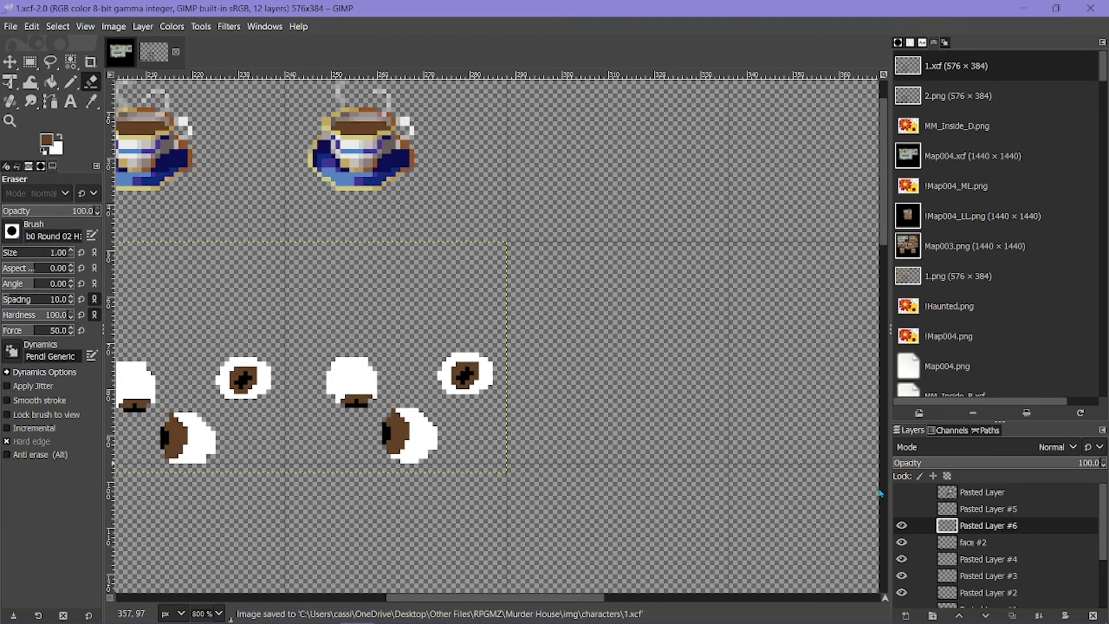
{"action": "left_click", "coordinate": [901, 508]}
{"action": "left_click", "coordinate": [10, 26]}
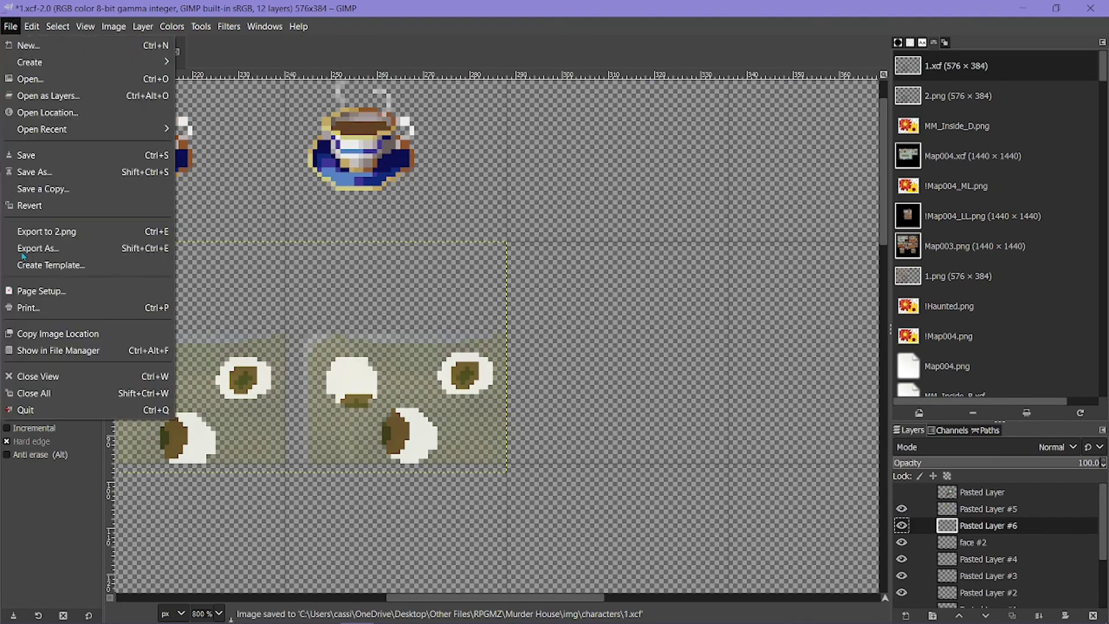
{"action": "left_click", "coordinate": [50, 233]}
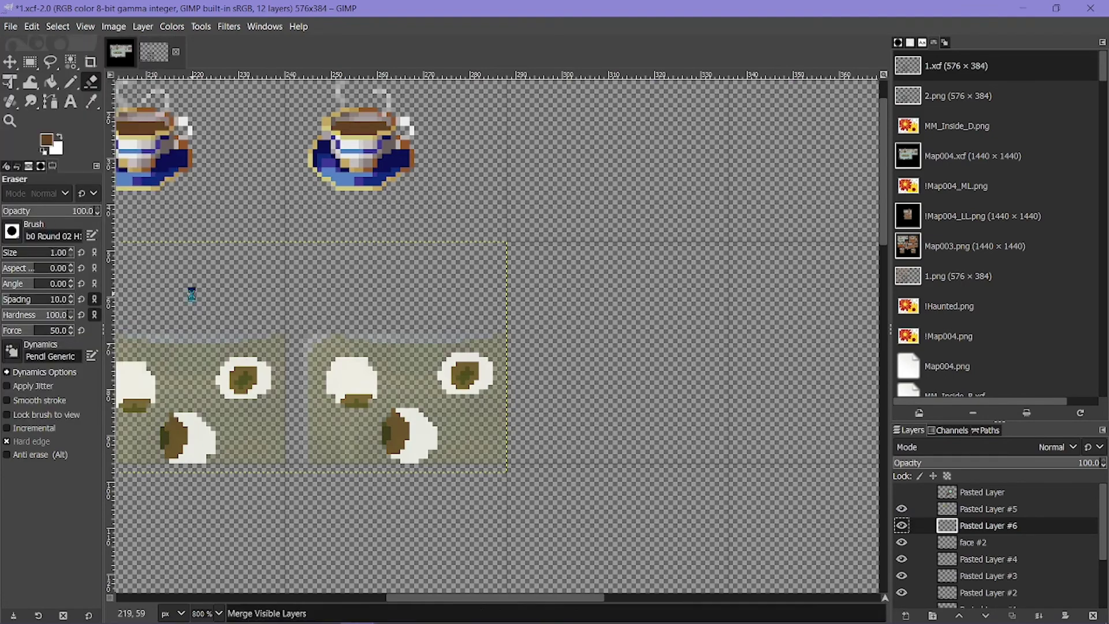
{"action": "mouse_move", "coordinate": [509, 622]}
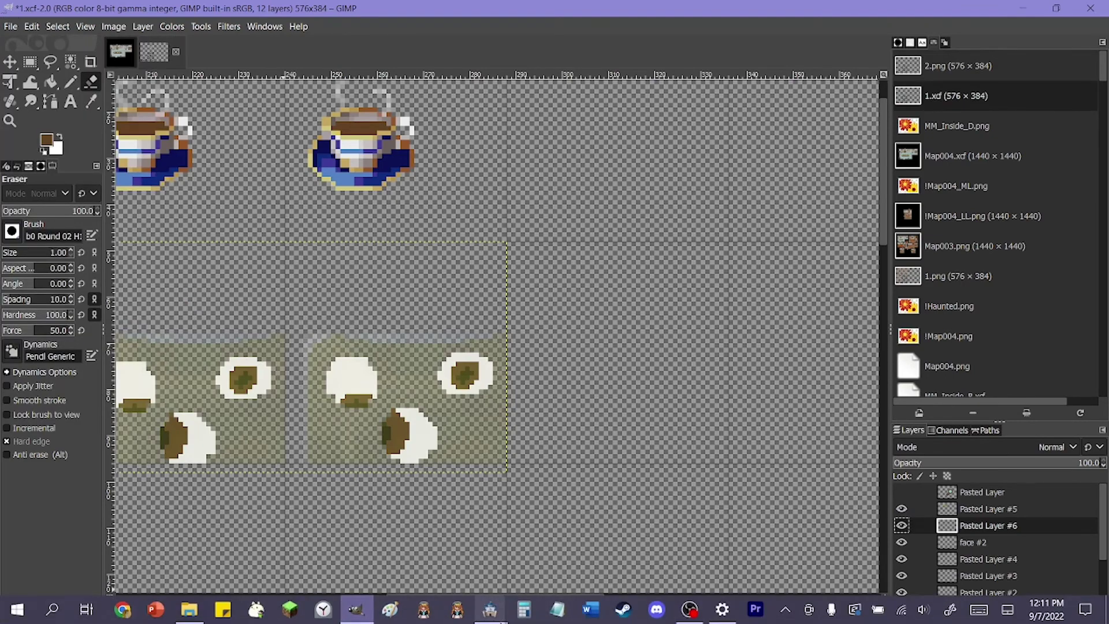
{"action": "left_click", "coordinate": [567, 556]}
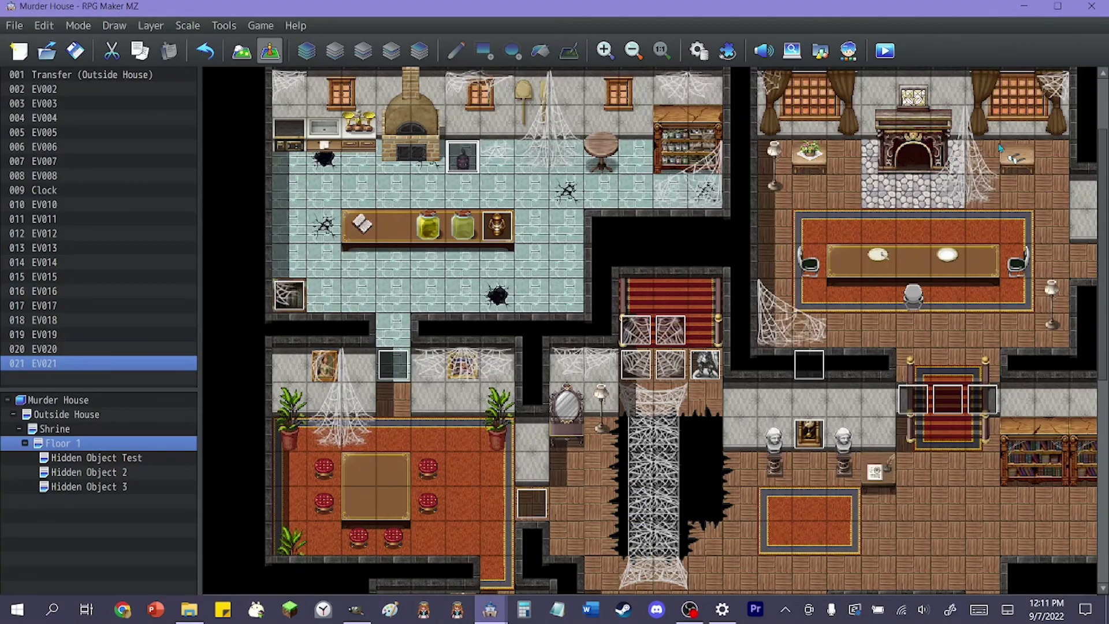
Step: Run and close a quick playtest, then open Hidden Object 3 and review teapot event EV006
{"action": "left_click", "coordinate": [885, 50]}
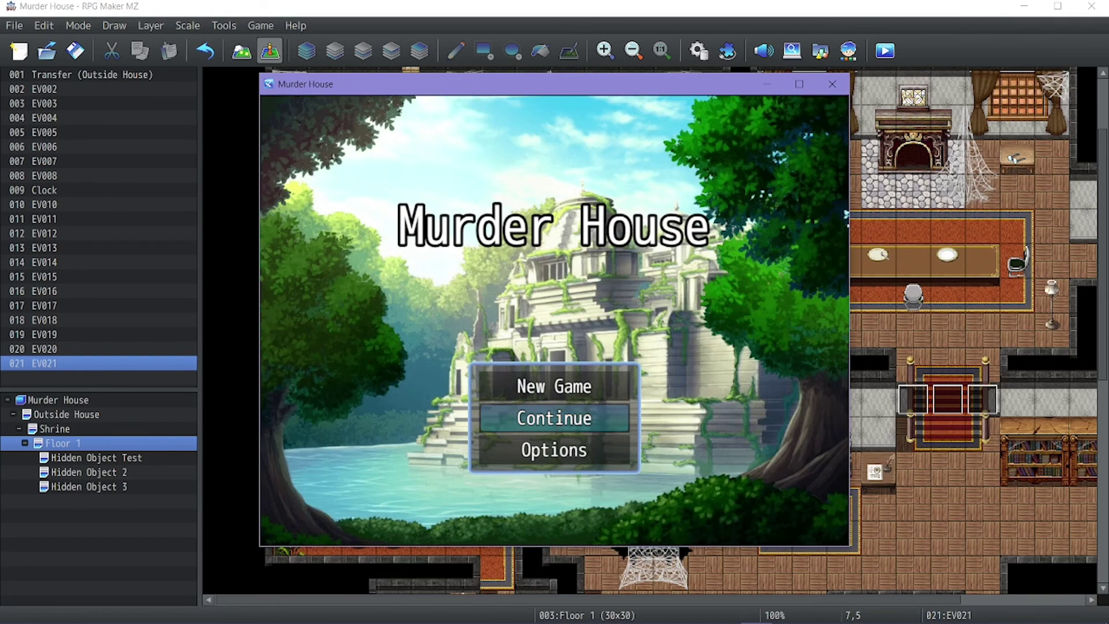
{"action": "key", "text": "alt+F4"}
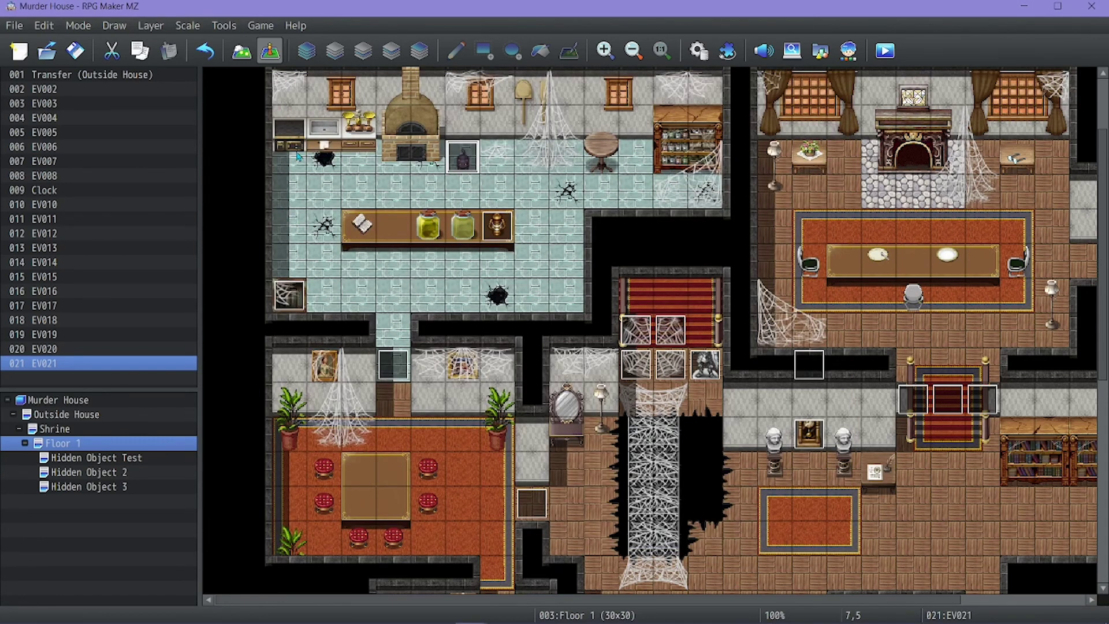
{"action": "scroll", "coordinate": [298, 156], "scroll_direction": "up", "scroll_amount": 2}
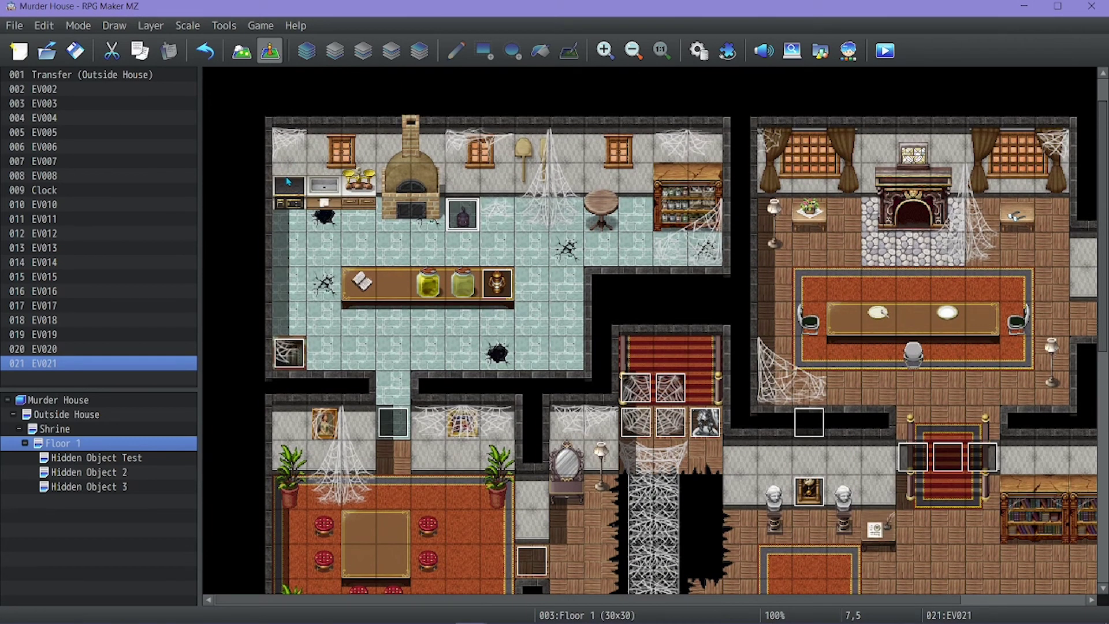
{"action": "left_click", "coordinate": [122, 491]}
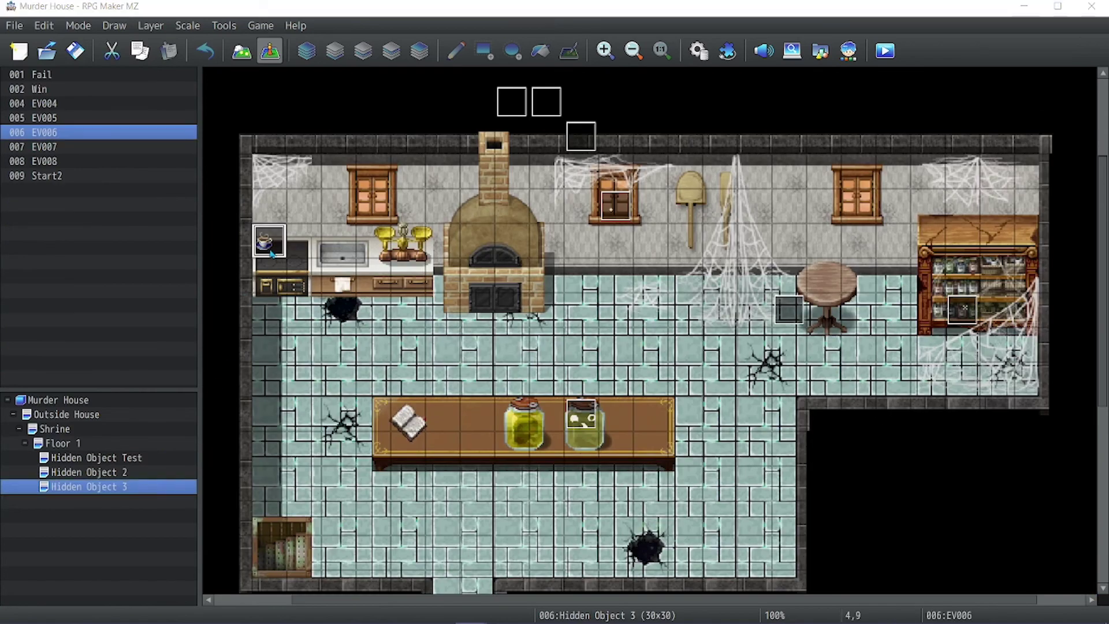
{"action": "double_click", "coordinate": [357, 403]}
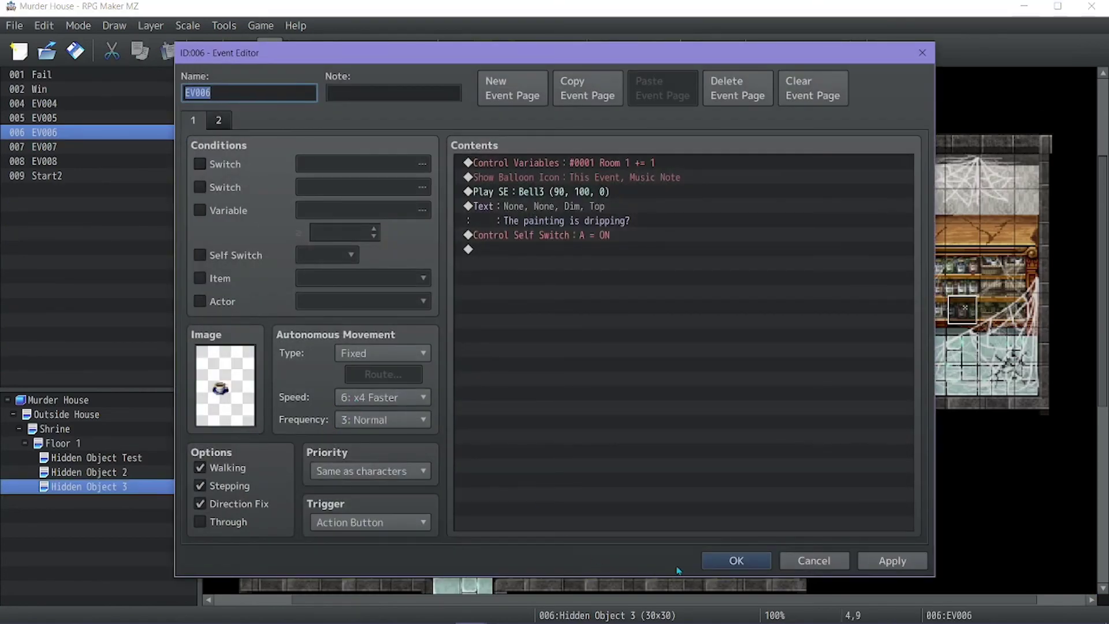
{"action": "left_click", "coordinate": [719, 561]}
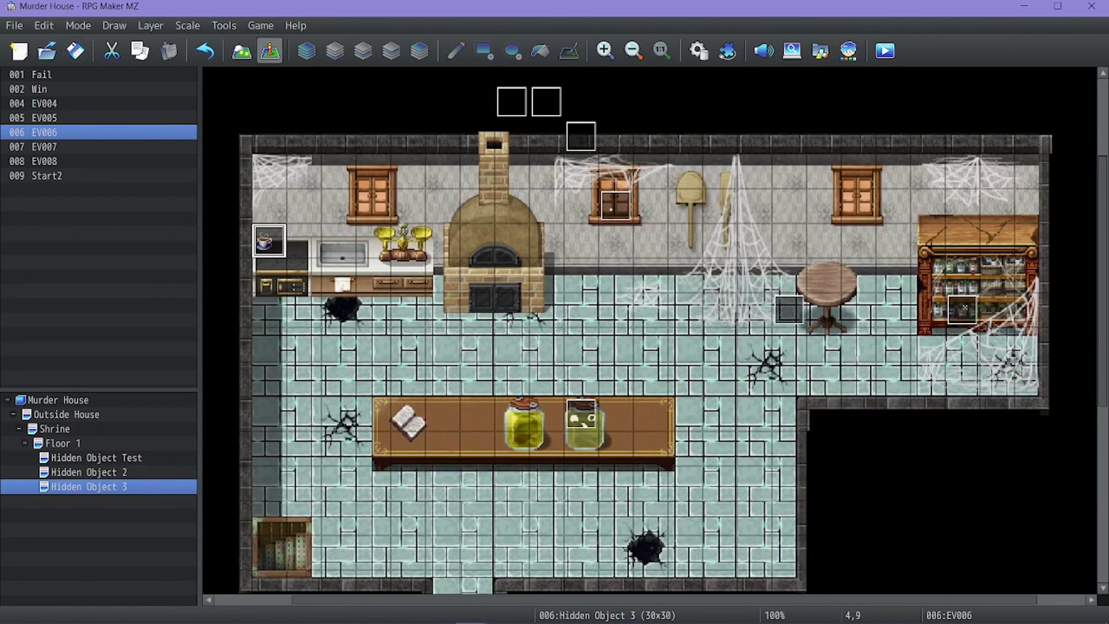
Step: Playtest with Ctrl+R, inspect the eyeball jar's clue, then search the floor crack and kitchen
{"action": "key", "text": "ctrl+r"}
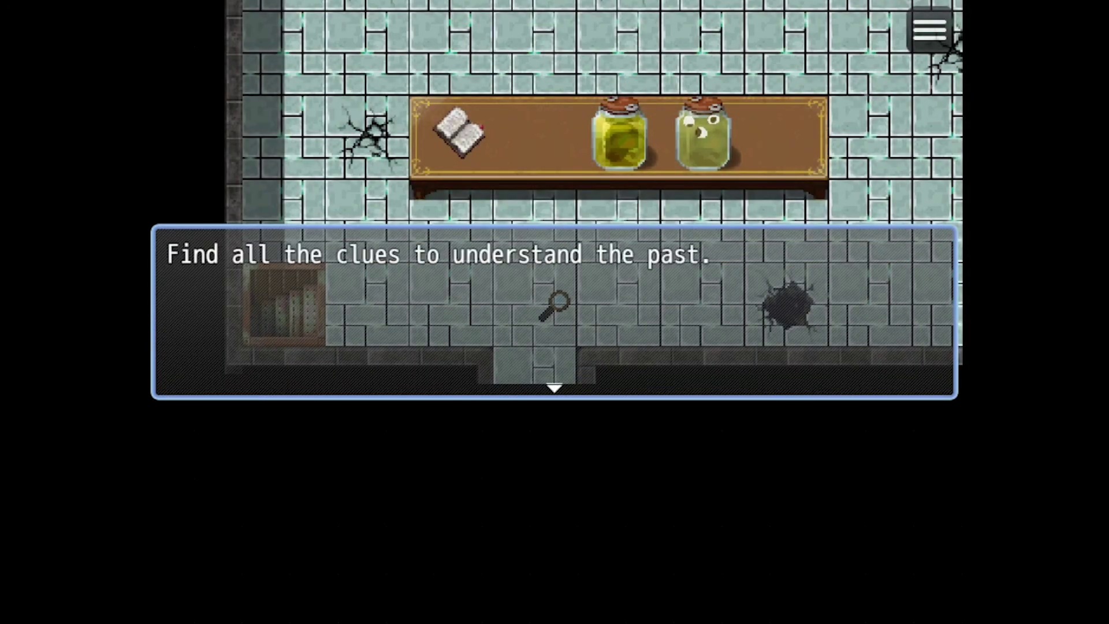
{"action": "left_click", "coordinate": [556, 303]}
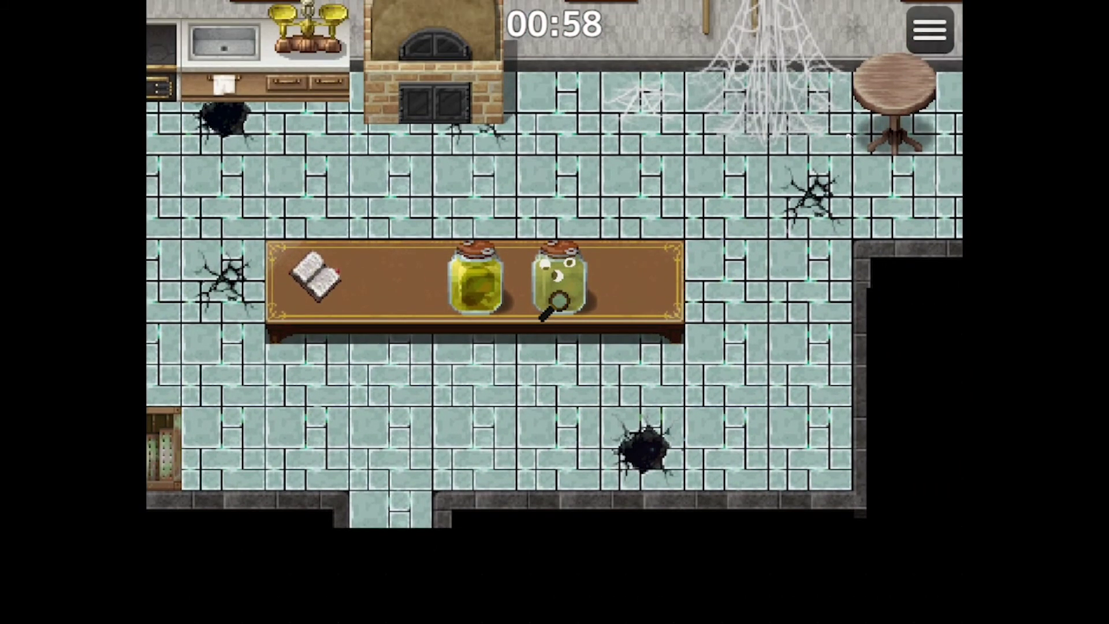
{"action": "left_click", "coordinate": [556, 303]}
{"action": "left_click", "coordinate": [556, 303]}
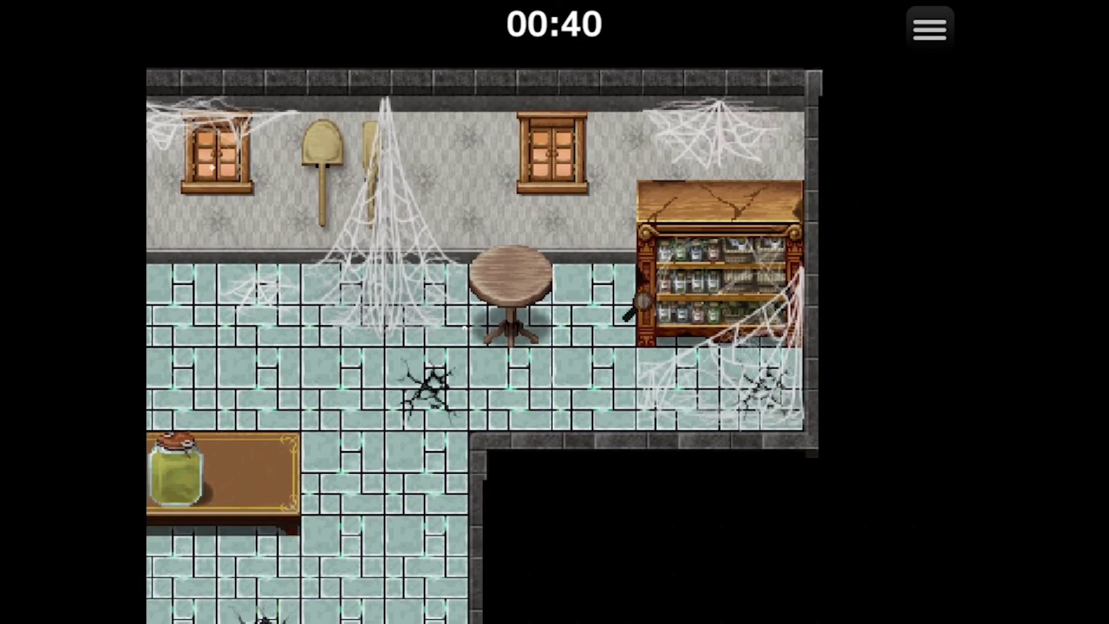
{"action": "left_click_drag", "start_coordinate": [626, 305], "coordinate": [556, 302]}
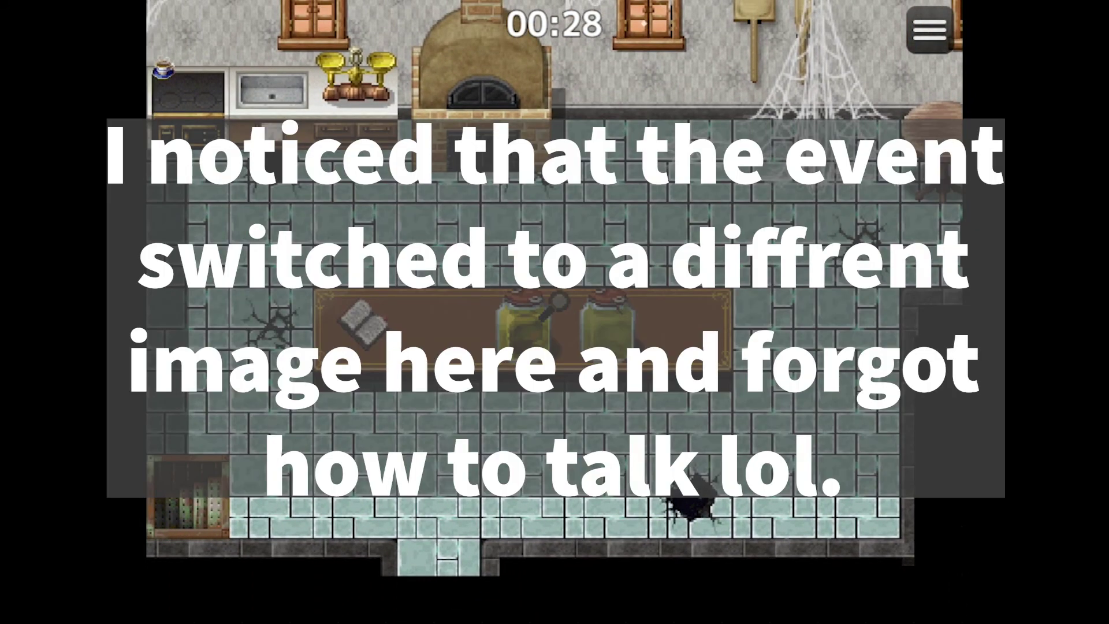
{"action": "left_click_drag", "start_coordinate": [555, 302], "coordinate": [553, 305]}
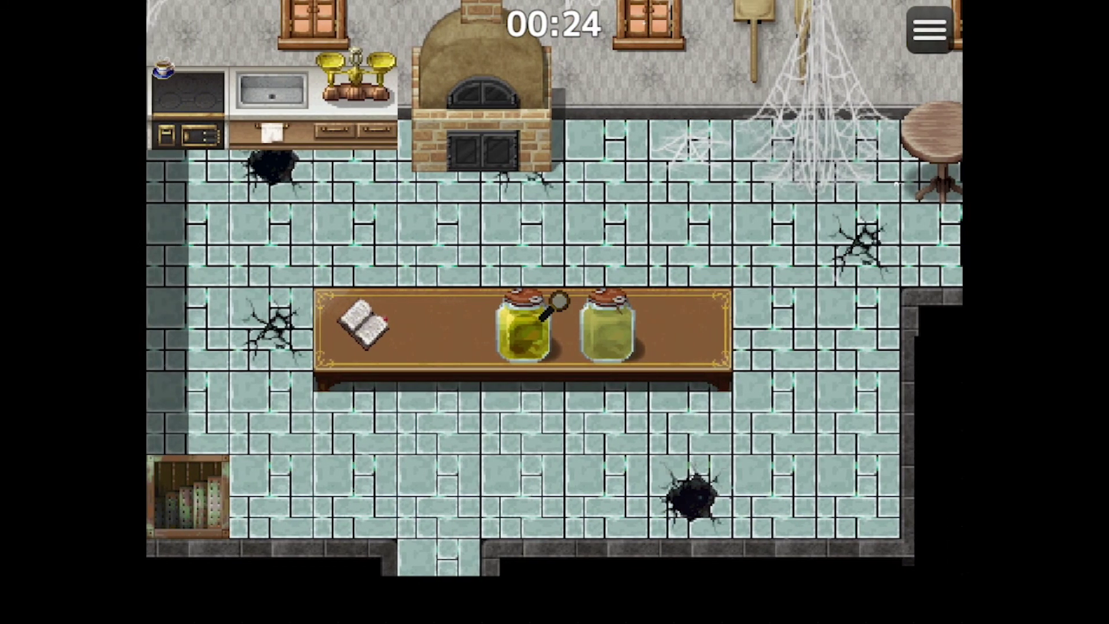
{"action": "left_click_drag", "start_coordinate": [560, 301], "coordinate": [367, 301]}
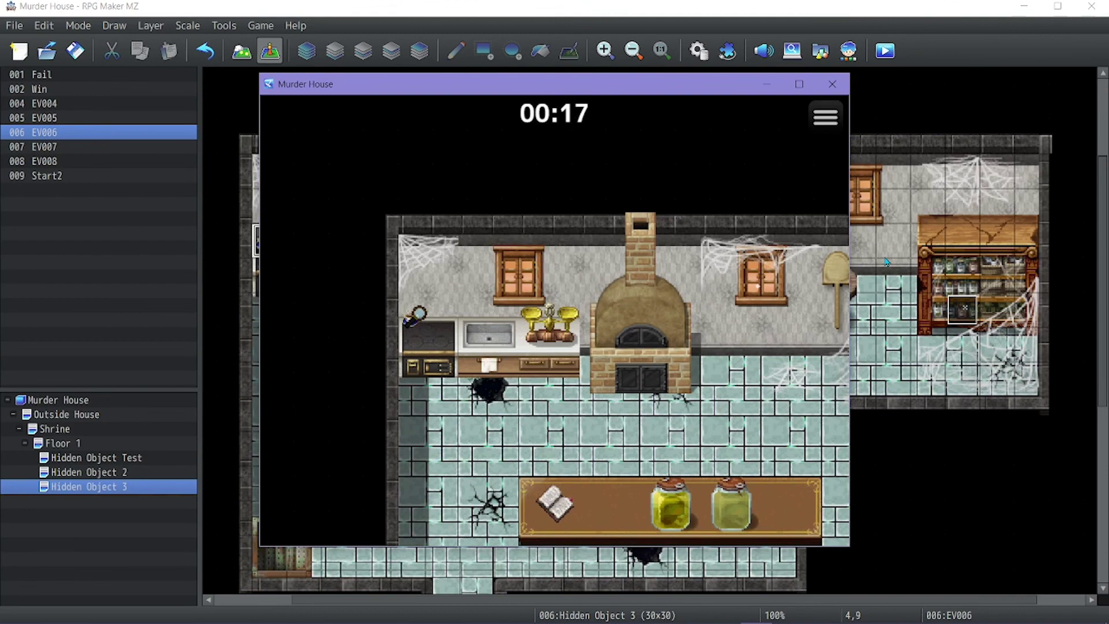
Step: Close the playtest and give teapot event EV006's second page the teapot sprite from sheet 2
{"action": "left_click", "coordinate": [833, 84]}
{"action": "double_click", "coordinate": [270, 244]}
{"action": "left_click", "coordinate": [220, 121]}
{"action": "double_click", "coordinate": [257, 382]}
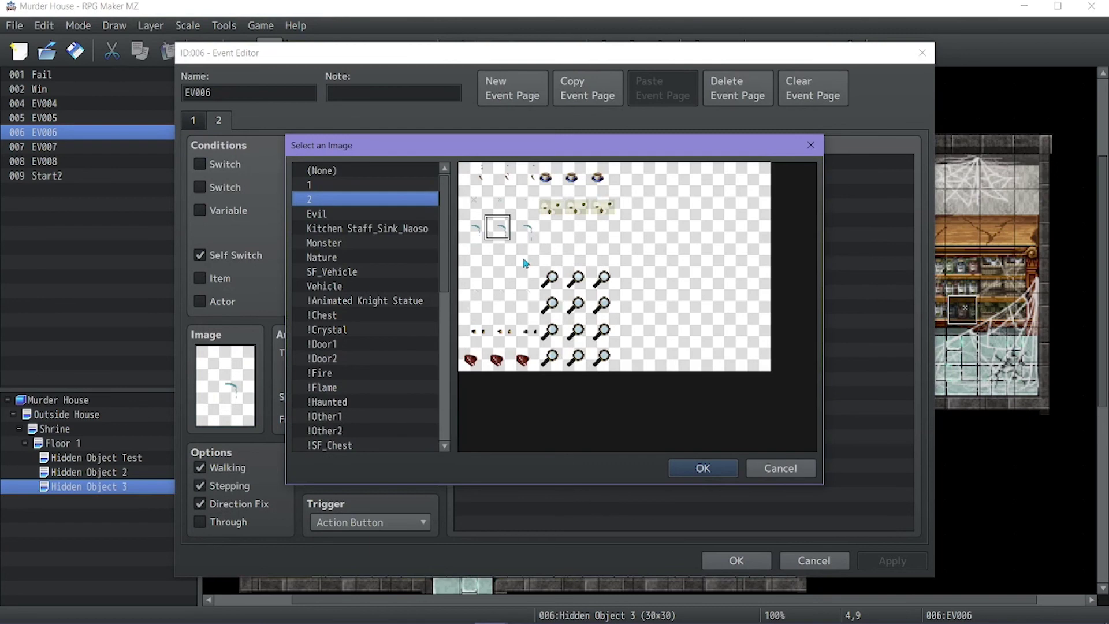
{"action": "left_click", "coordinate": [574, 179]}
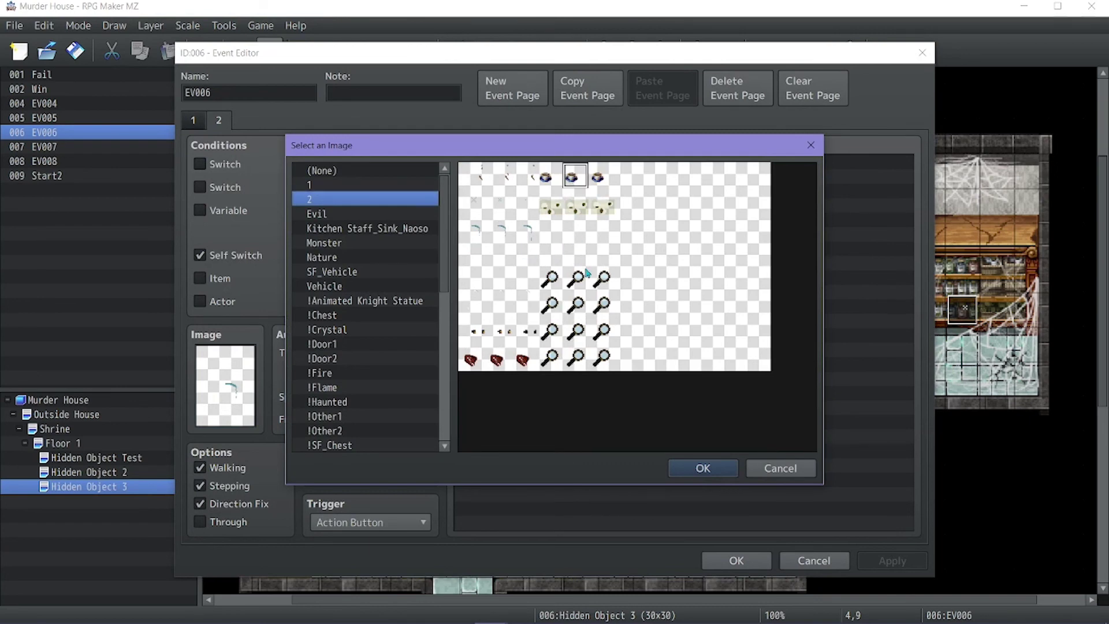
{"action": "left_click", "coordinate": [703, 468]}
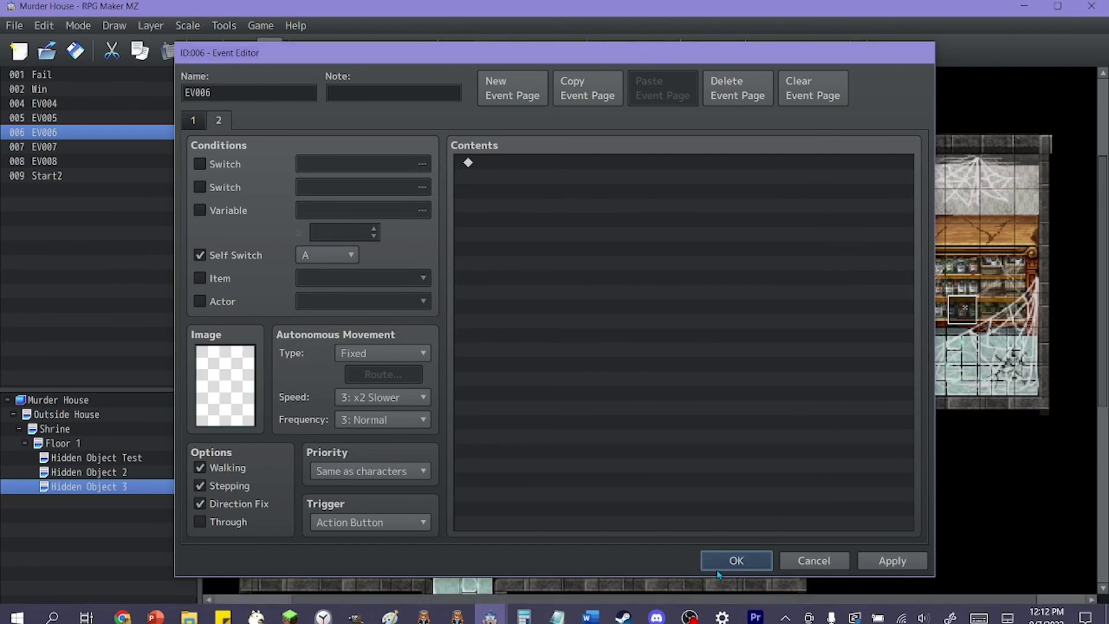
{"action": "left_click", "coordinate": [736, 561]}
Step: Set jar event EV004's second page to show no image
{"action": "double_click", "coordinate": [577, 409]}
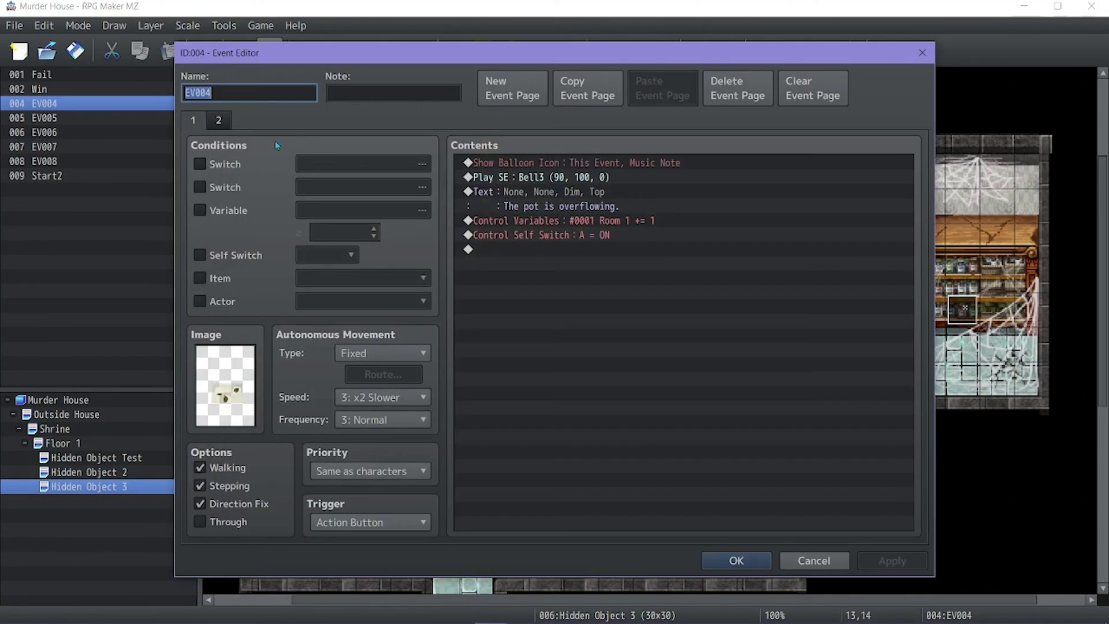
{"action": "left_click", "coordinate": [219, 121]}
{"action": "double_click", "coordinate": [227, 398]}
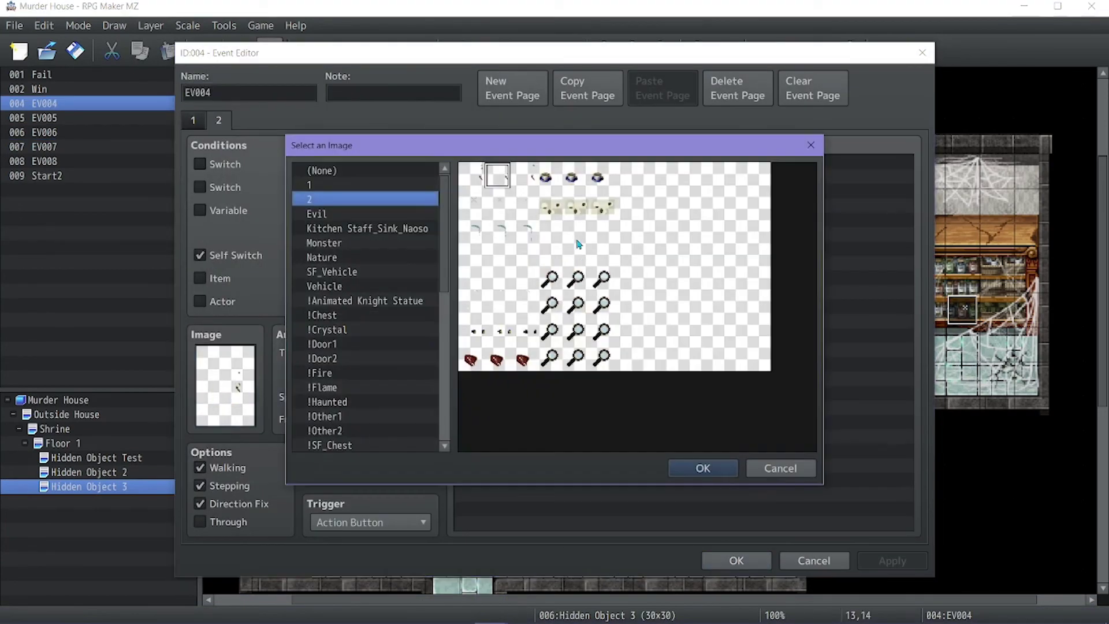
{"action": "double_click", "coordinate": [654, 374]}
{"action": "left_click", "coordinate": [715, 561]}
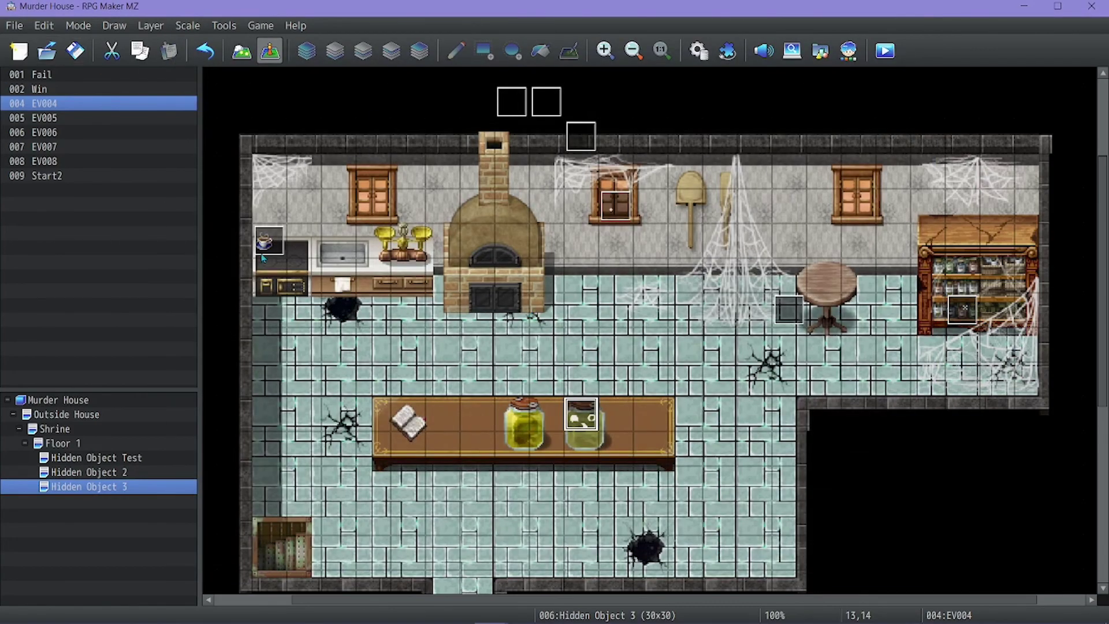
Step: Recheck events EV006 and EV004, then start a new playtest
{"action": "double_click", "coordinate": [259, 243]}
{"action": "key", "text": "Escape"}
{"action": "double_click", "coordinate": [264, 237]}
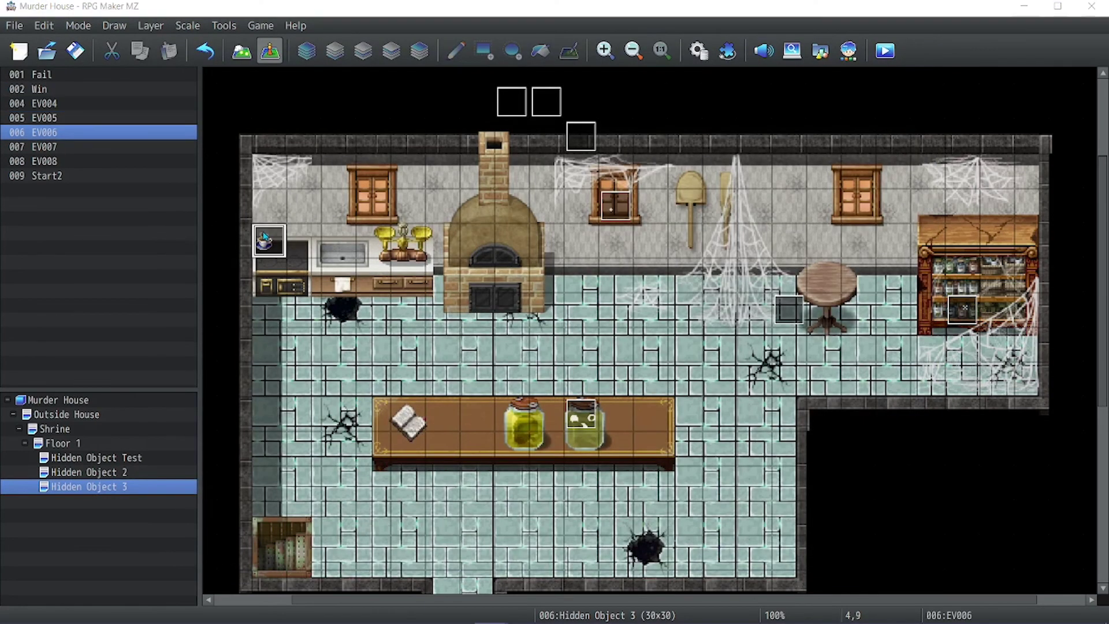
{"action": "key", "text": "Escape"}
{"action": "double_click", "coordinate": [576, 431]}
{"action": "key", "text": "Escape"}
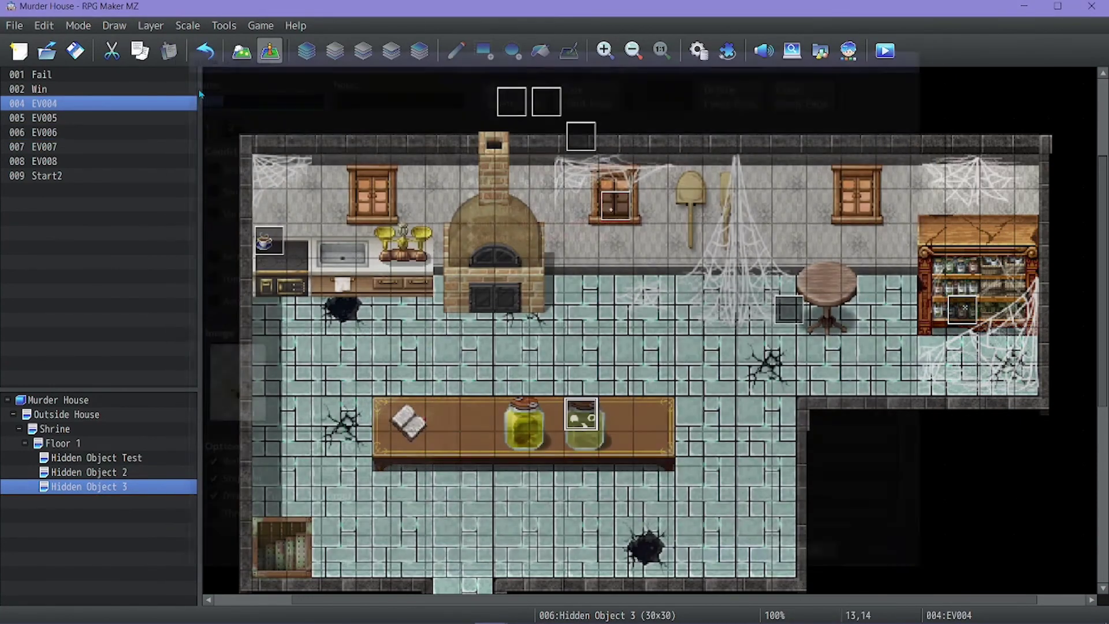
{"action": "left_click", "coordinate": [886, 51]}
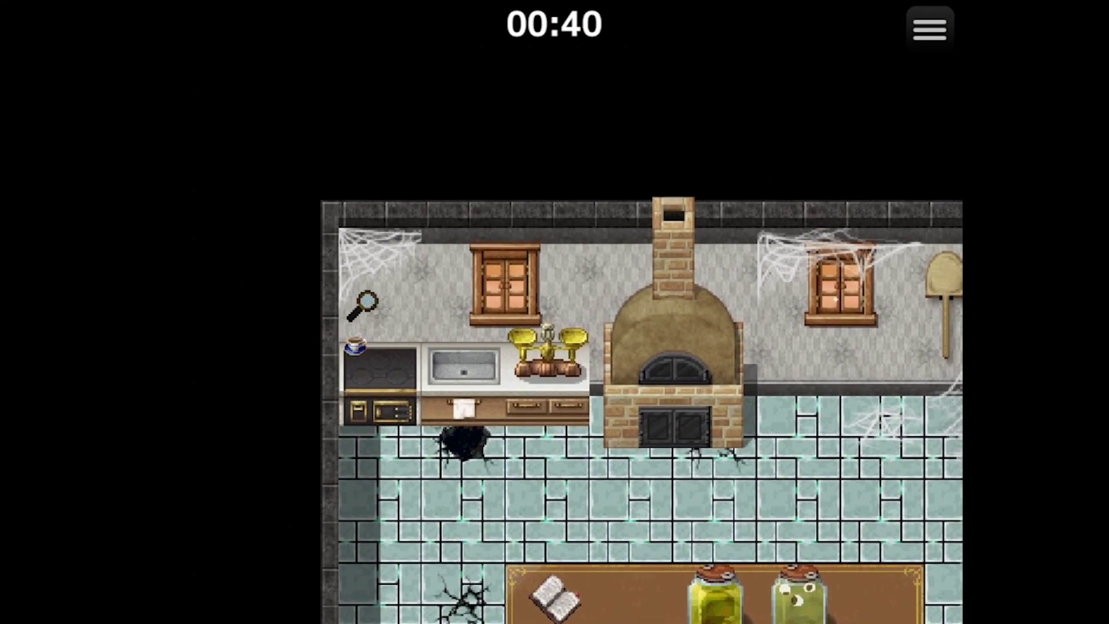
Step: Sweep the magnifier across the kitchen to the shelf and the floor by the table, then reset to the title screen
{"action": "key", "text": "Right"}
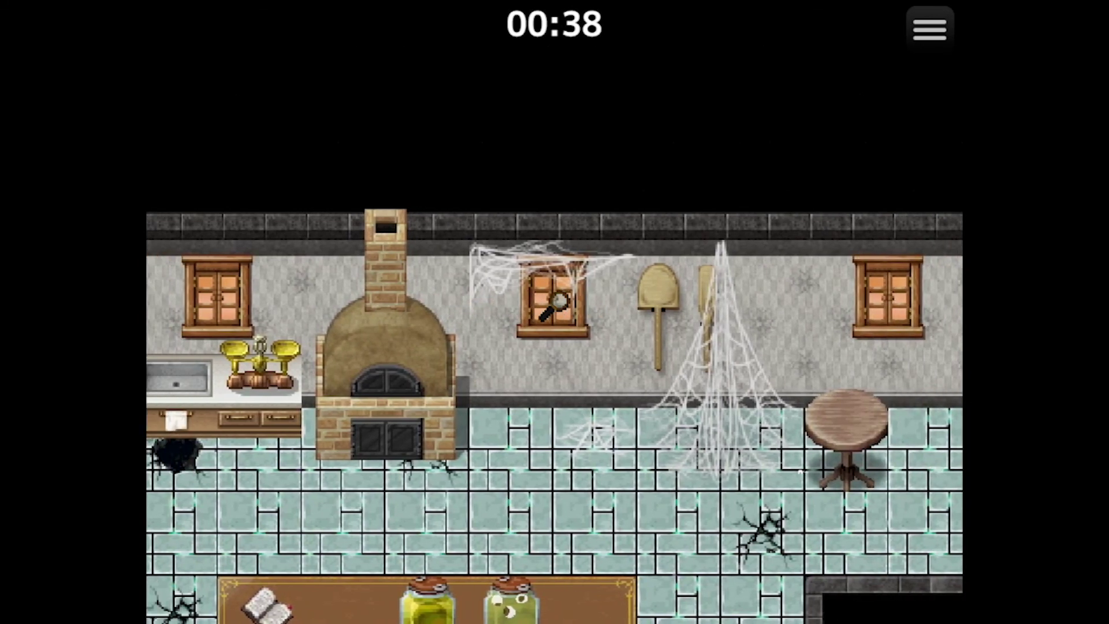
{"action": "key", "text": "Down"}
{"action": "key", "text": "Right"}
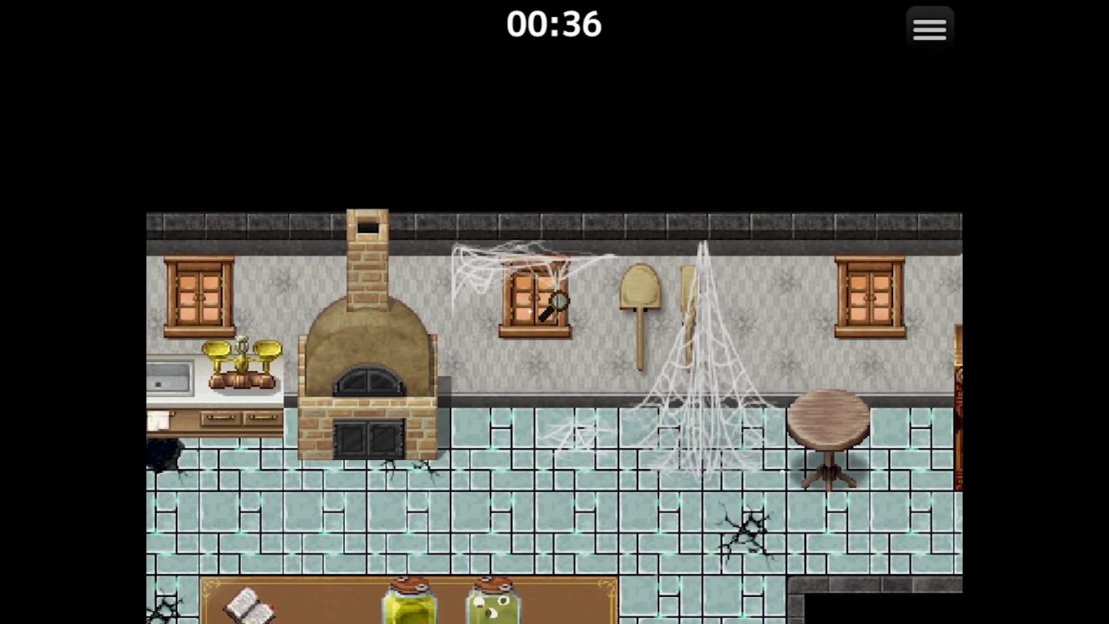
{"action": "key", "text": "Down"}
{"action": "key", "text": "Down"}
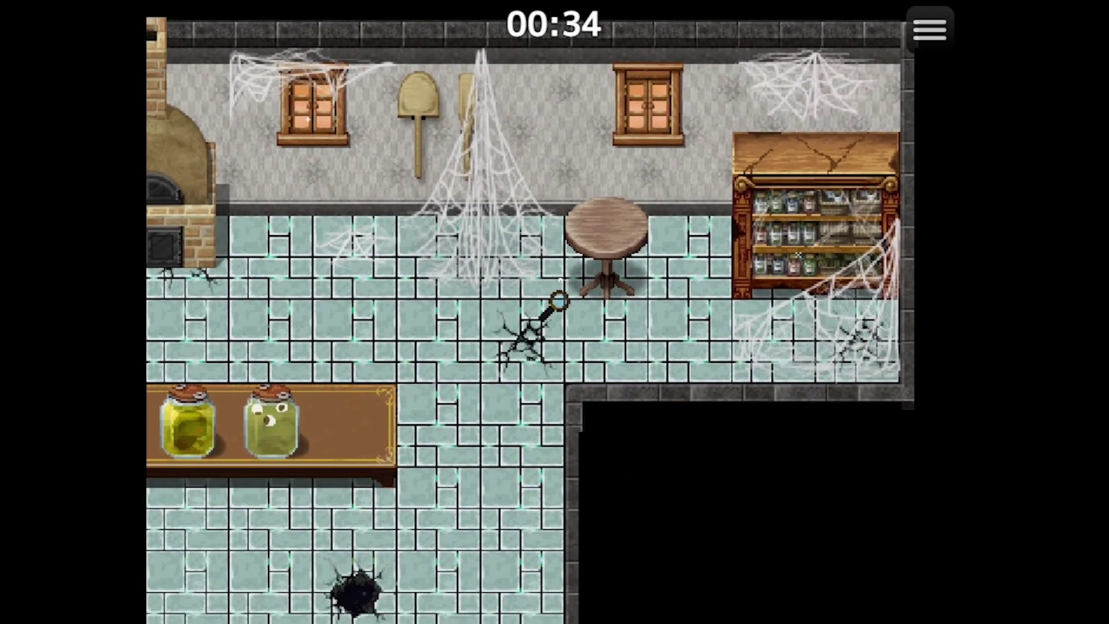
{"action": "key", "text": "Right"}
{"action": "key", "text": "Up"}
{"action": "key", "text": "Right"}
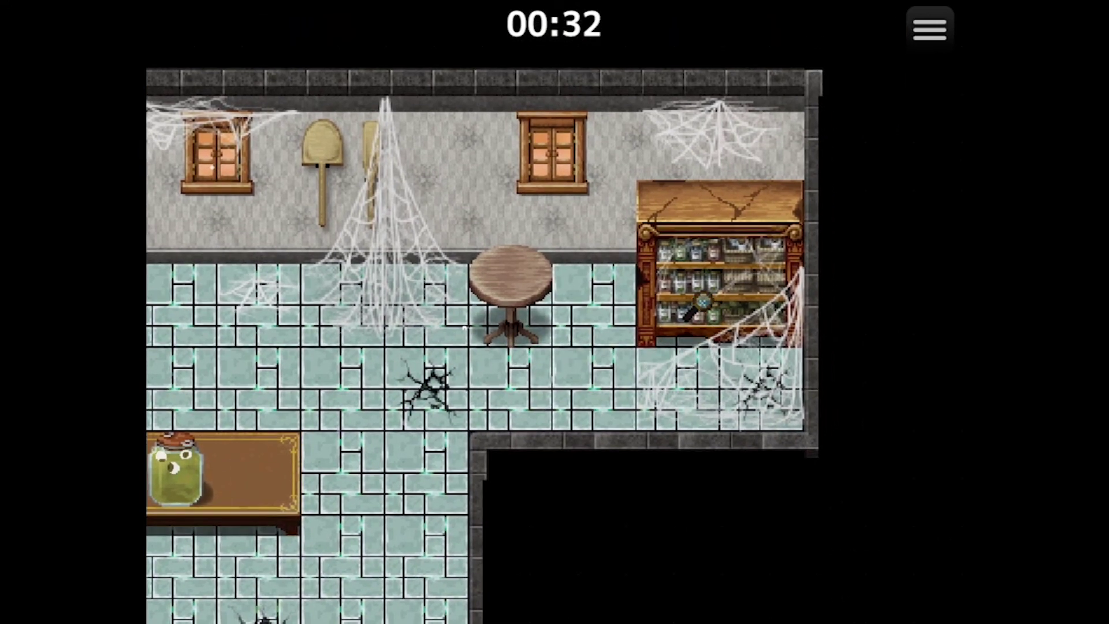
{"action": "key", "text": "Left"}
{"action": "key", "text": "Left"}
{"action": "key", "text": "F4"}
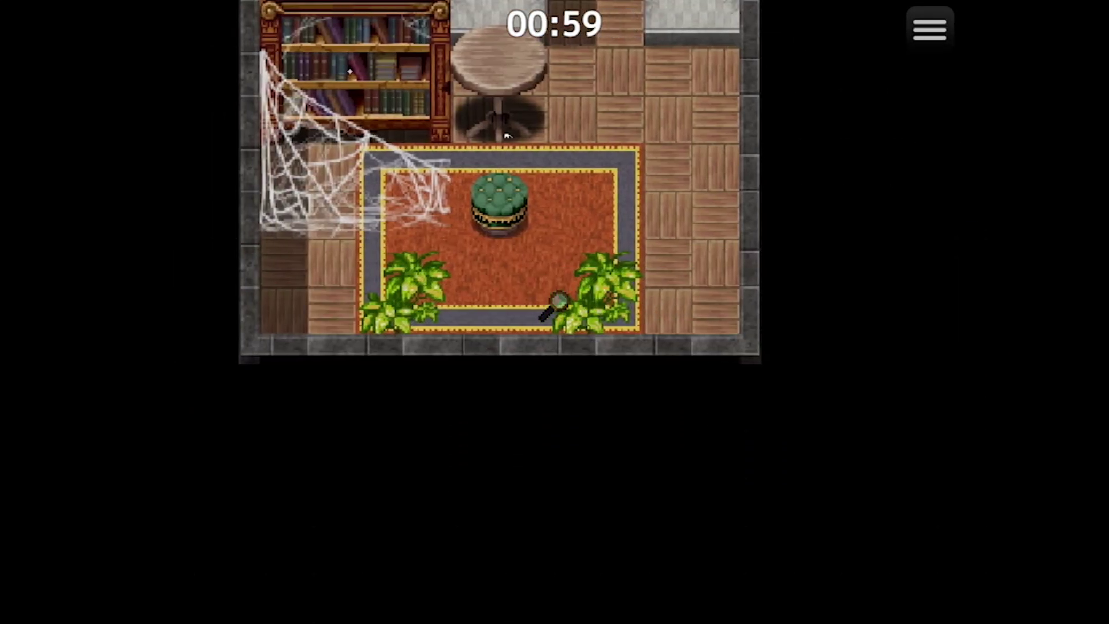
Step: Dismiss the opening message, then inspect the round table and the bookshelf with the magnifier
{"action": "key", "text": "Up"}
{"action": "key", "text": "Return"}
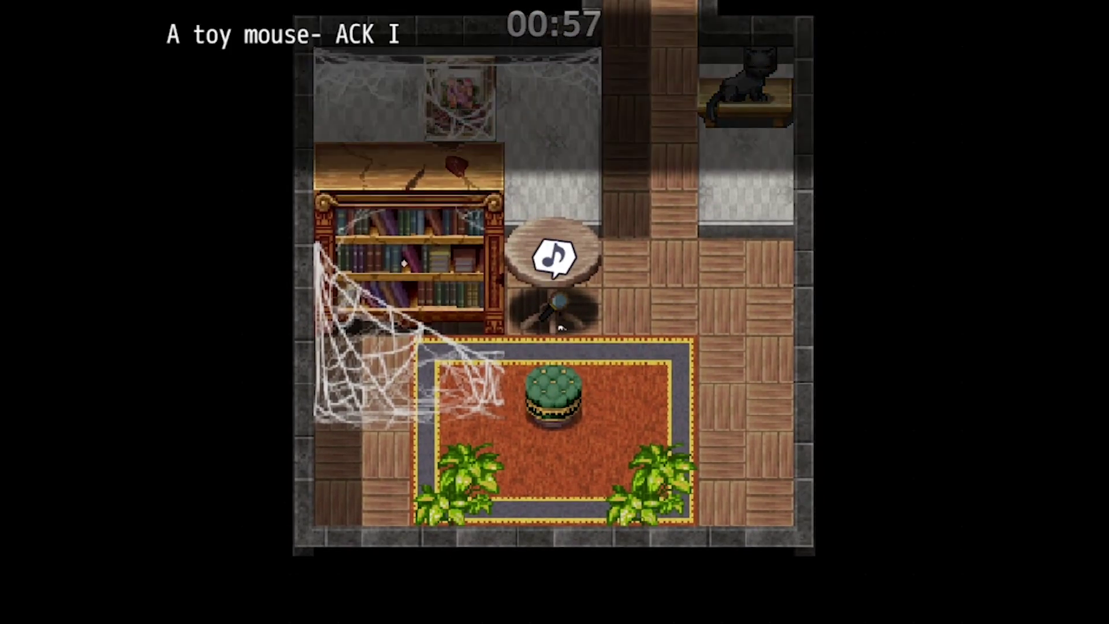
{"action": "key", "text": "Left"}
{"action": "key", "text": "Left"}
{"action": "key", "text": "Left"}
{"action": "key", "text": "Up"}
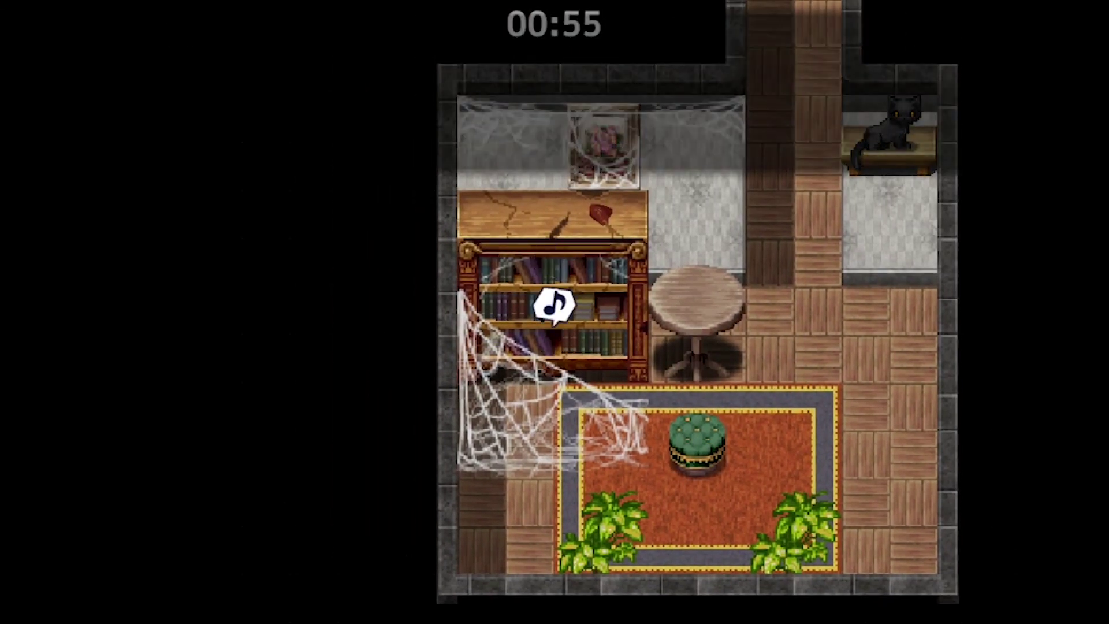
Step: Move the magnifier to the painting and then the stuffed cat, inspecting each
{"action": "key", "text": "Right"}
{"action": "key", "text": "Up"}
{"action": "key", "text": "Return"}
{"action": "key", "text": "Right"}
{"action": "key", "text": "Right"}
{"action": "key", "text": "Right"}
{"action": "key", "text": "Right"}
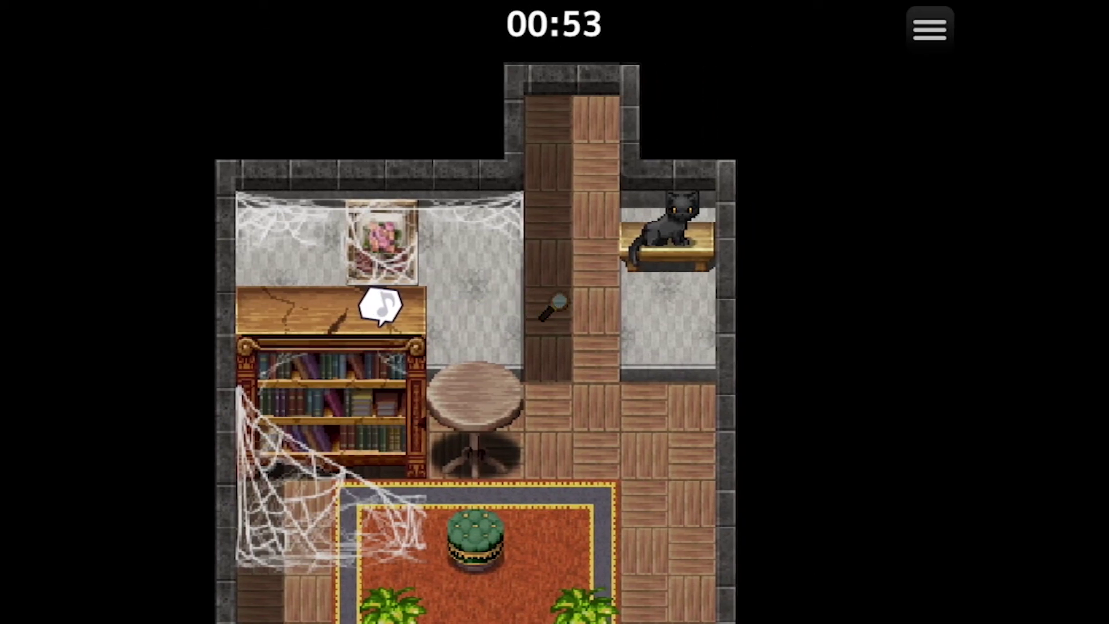
{"action": "key", "text": "Right"}
{"action": "key", "text": "Right"}
{"action": "key", "text": "Up"}
{"action": "key", "text": "Up"}
{"action": "key", "text": "Return"}
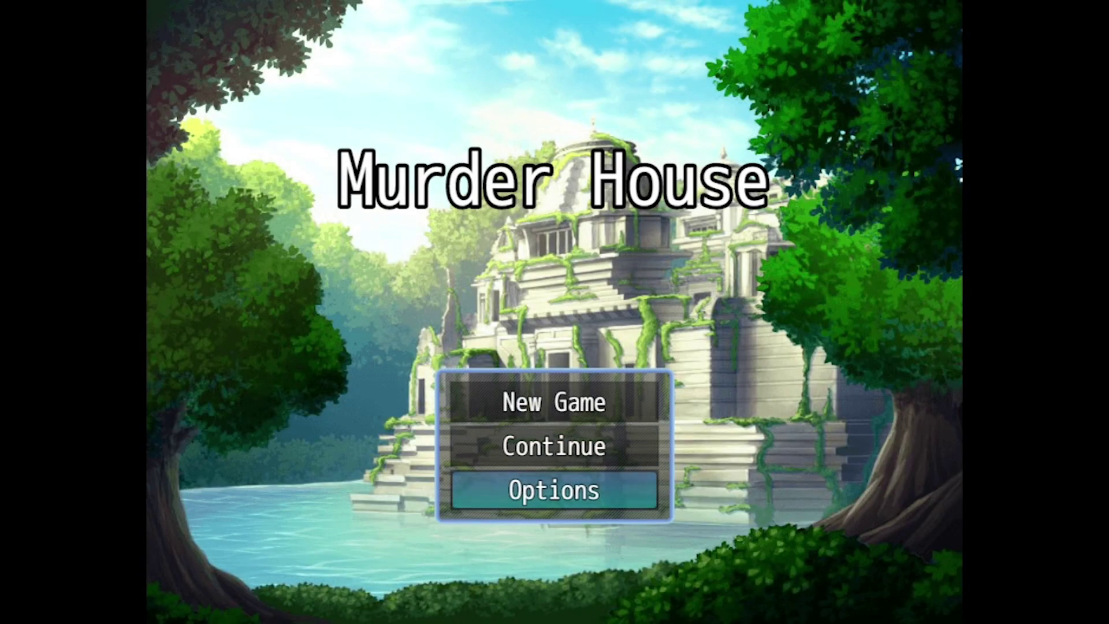
Step: Reset the game to its title screen with F4 and close the playtest window
{"action": "key", "text": "F4"}
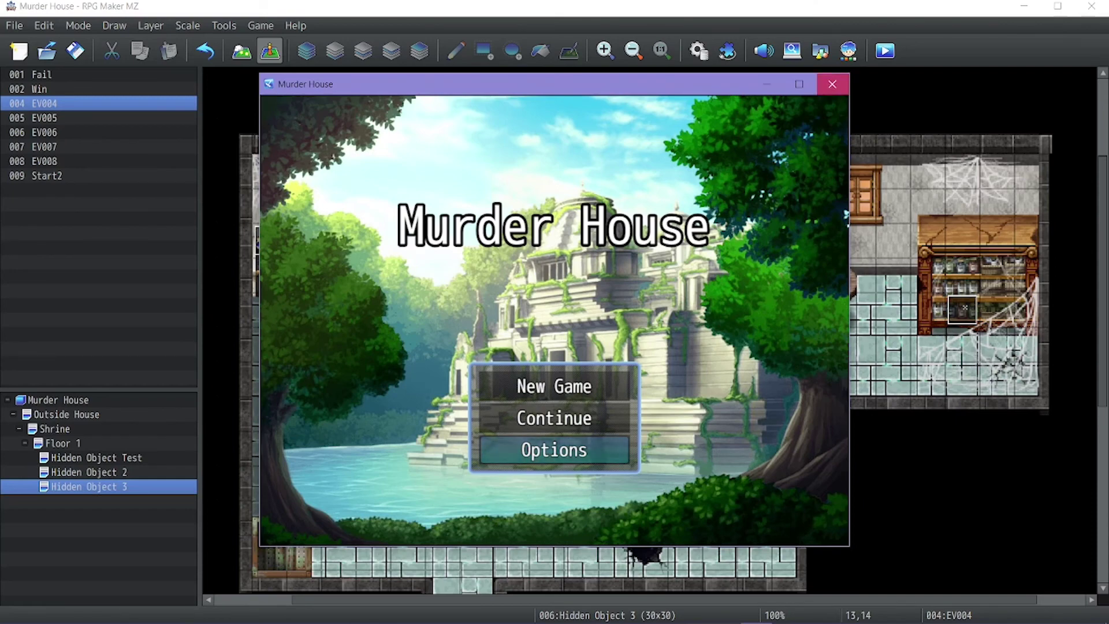
{"action": "left_click", "coordinate": [833, 84]}
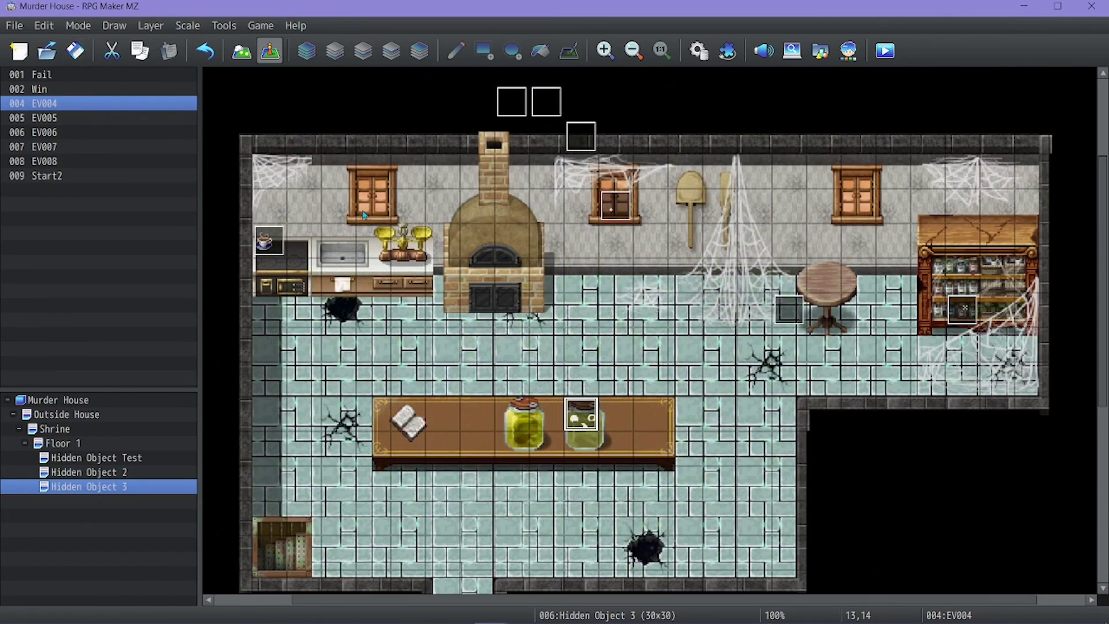
{"action": "scroll", "coordinate": [364, 215], "scroll_direction": "down", "scroll_amount": 4, "text": "ctrl"}
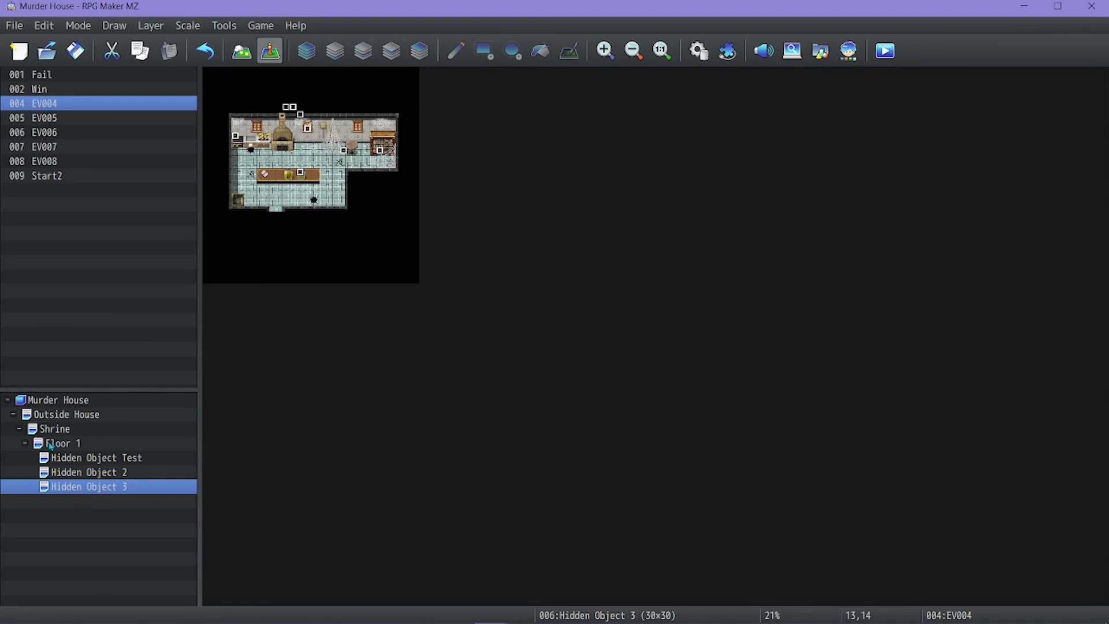
{"action": "scroll", "coordinate": [274, 131], "scroll_direction": "up", "scroll_amount": 3, "text": "ctrl"}
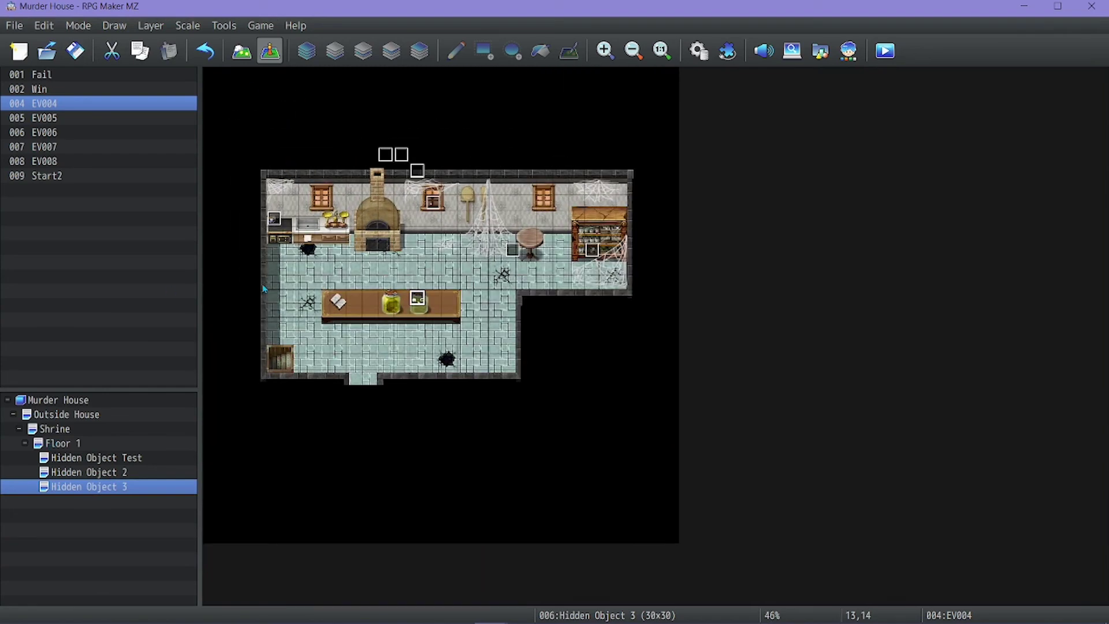
Step: Compare the Hidden Object Test, Hidden Object 2 and Hidden Object 3 maps in the map tree
{"action": "left_click", "coordinate": [81, 458]}
{"action": "left_click", "coordinate": [90, 472]}
{"action": "left_click", "coordinate": [80, 487]}
{"action": "left_click", "coordinate": [94, 459]}
{"action": "left_click", "coordinate": [94, 473]}
{"action": "left_click", "coordinate": [90, 488]}
{"action": "left_click", "coordinate": [108, 462]}
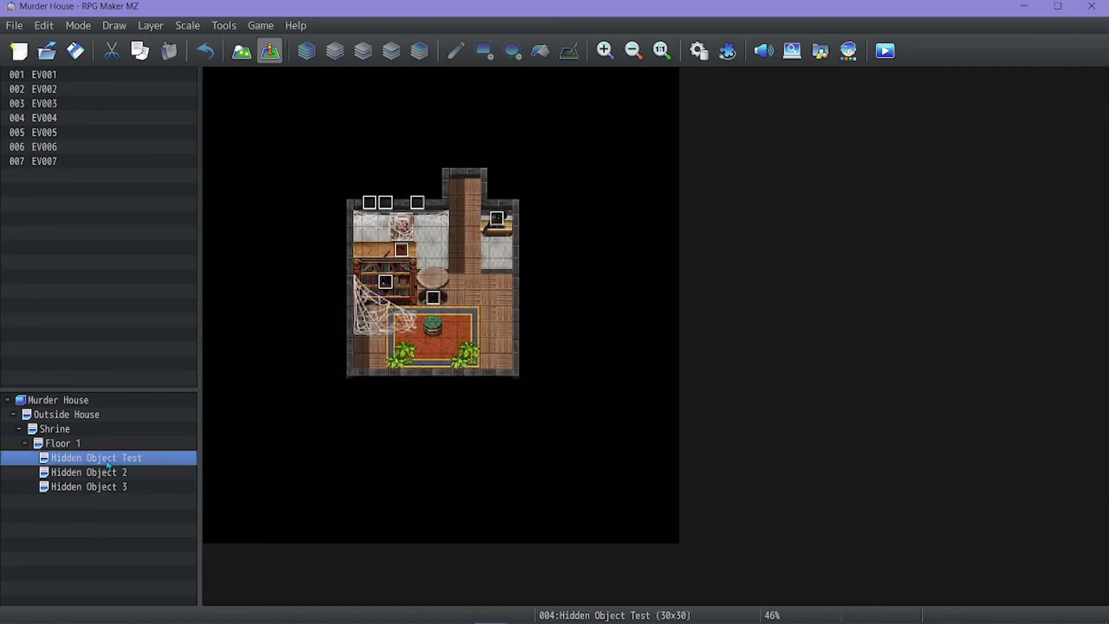
{"action": "left_click", "coordinate": [109, 473]}
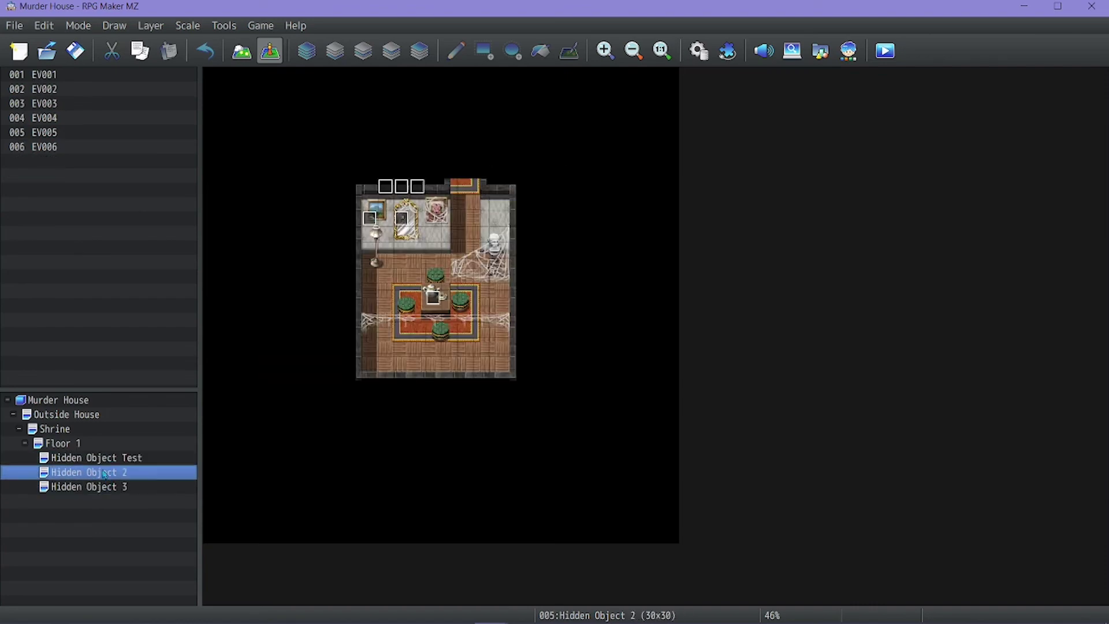
Step: Open the Floor 1 house map with its 21 events in the editor
{"action": "left_click", "coordinate": [187, 443]}
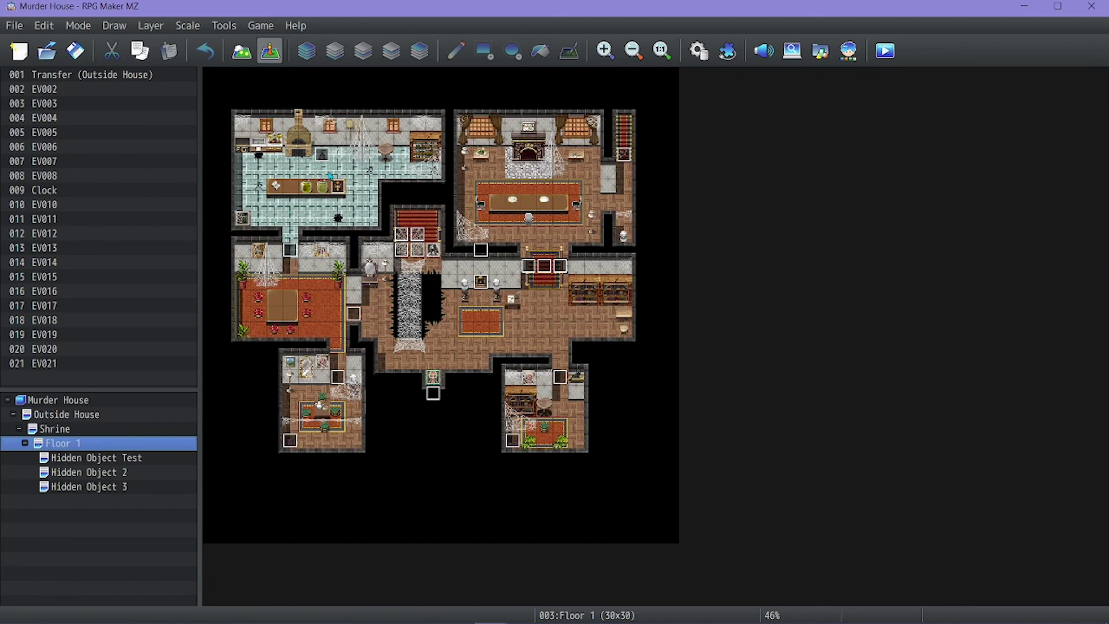
{"action": "scroll", "coordinate": [331, 176], "scroll_direction": "up", "scroll_amount": 2, "text": "ctrl"}
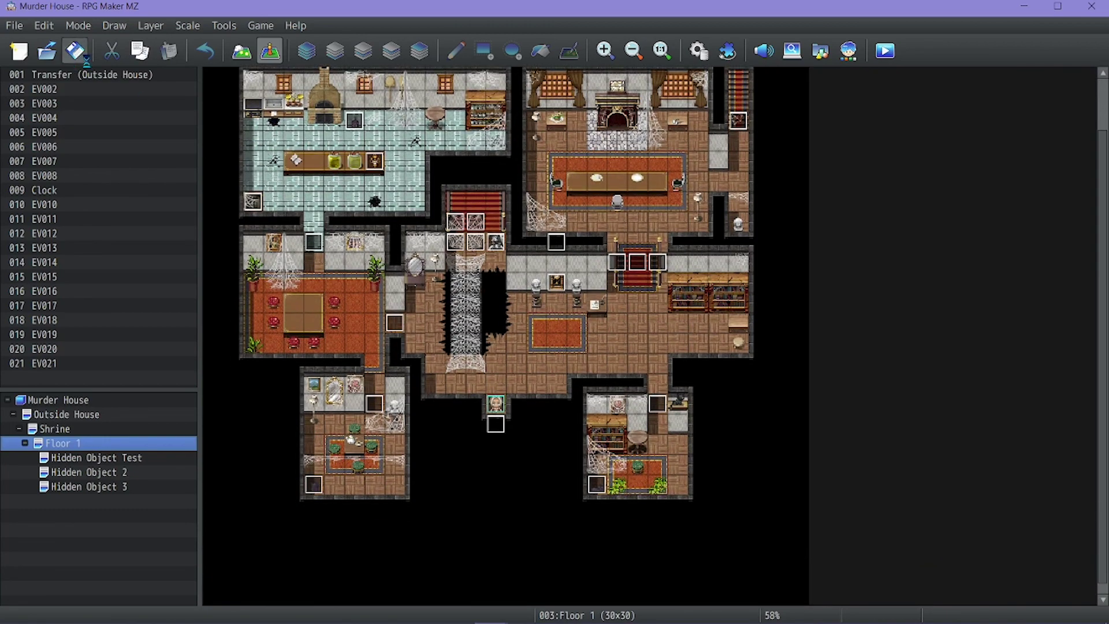
{"action": "scroll", "coordinate": [909, 226], "scroll_direction": "up", "scroll_amount": 1}
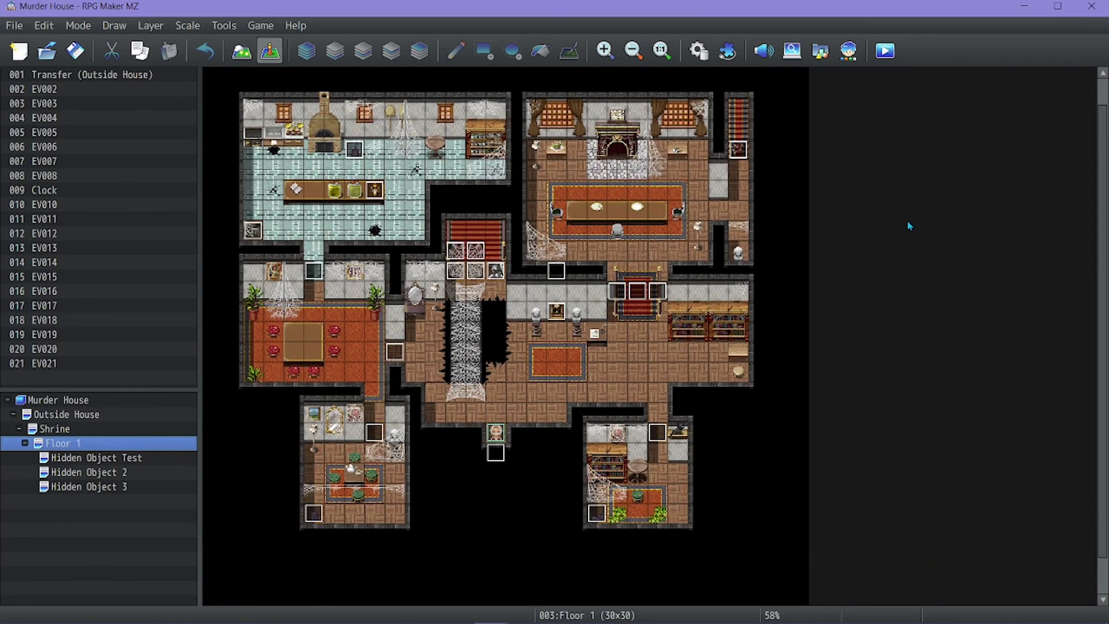